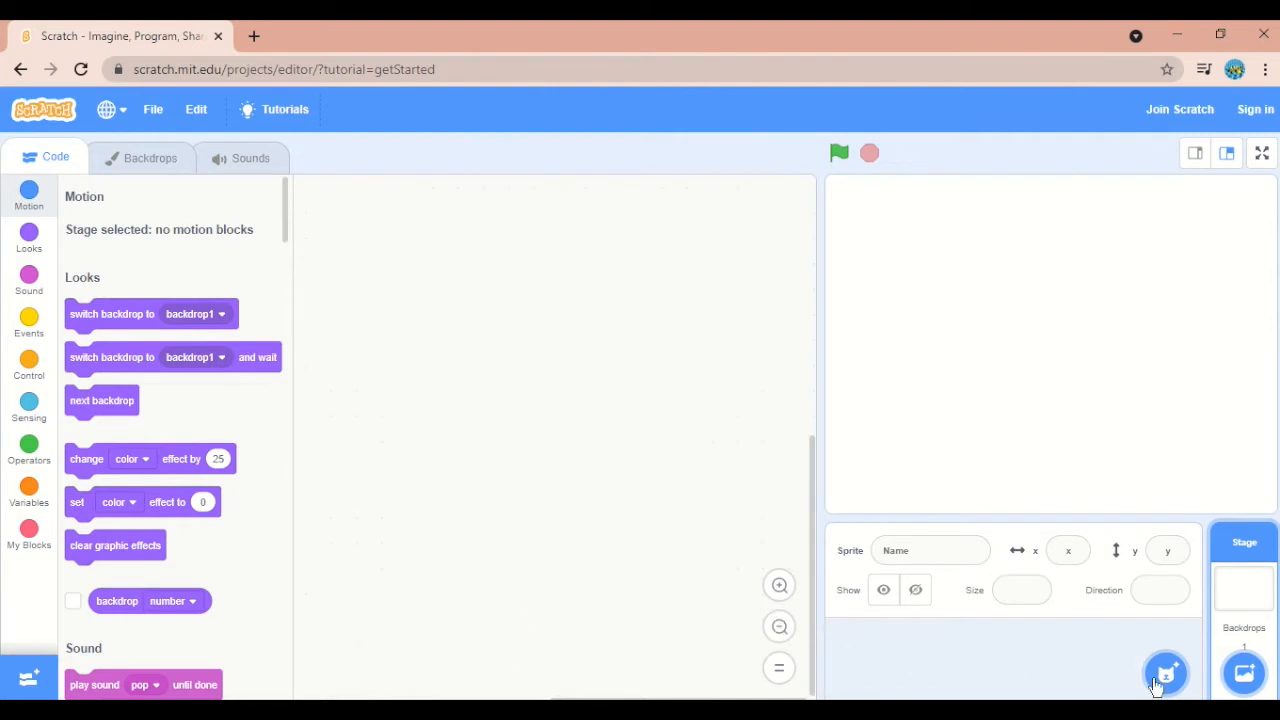
Paint a new sprite and draw a tall ellipse about 160 x 285 near the middle of the costume canvas
mouse_move(1168, 678)
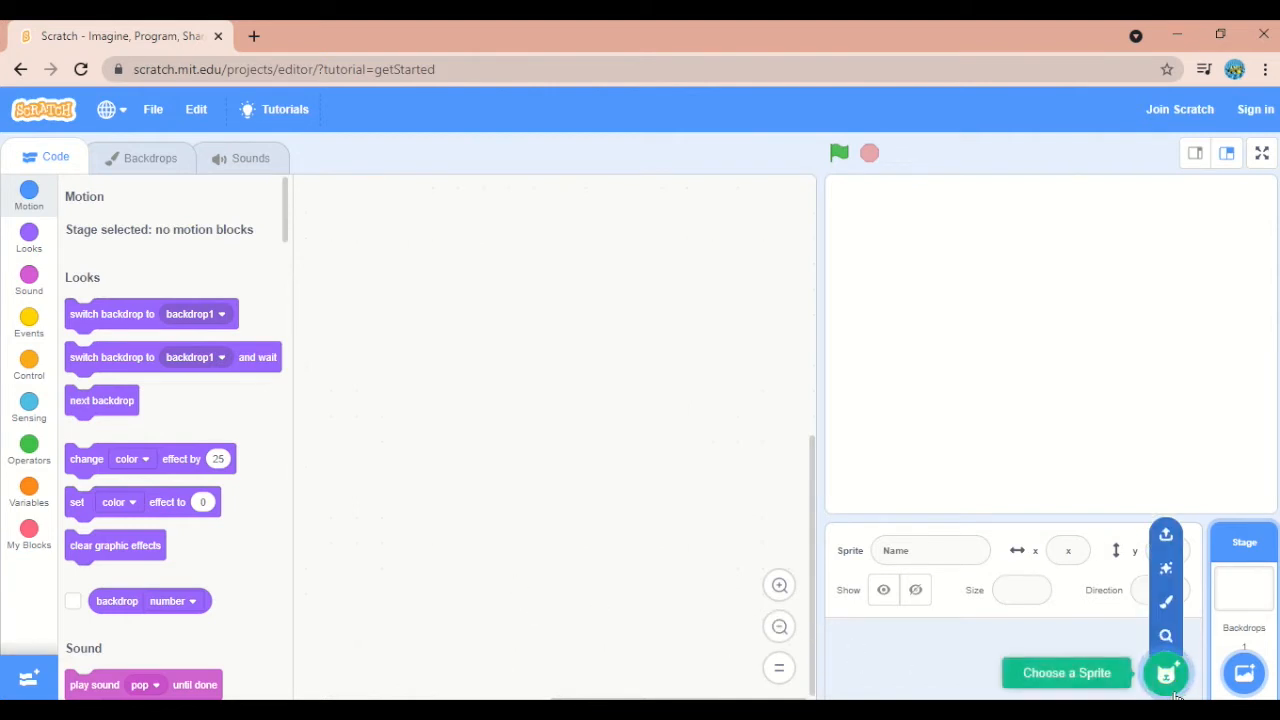
left_click(1166, 604)
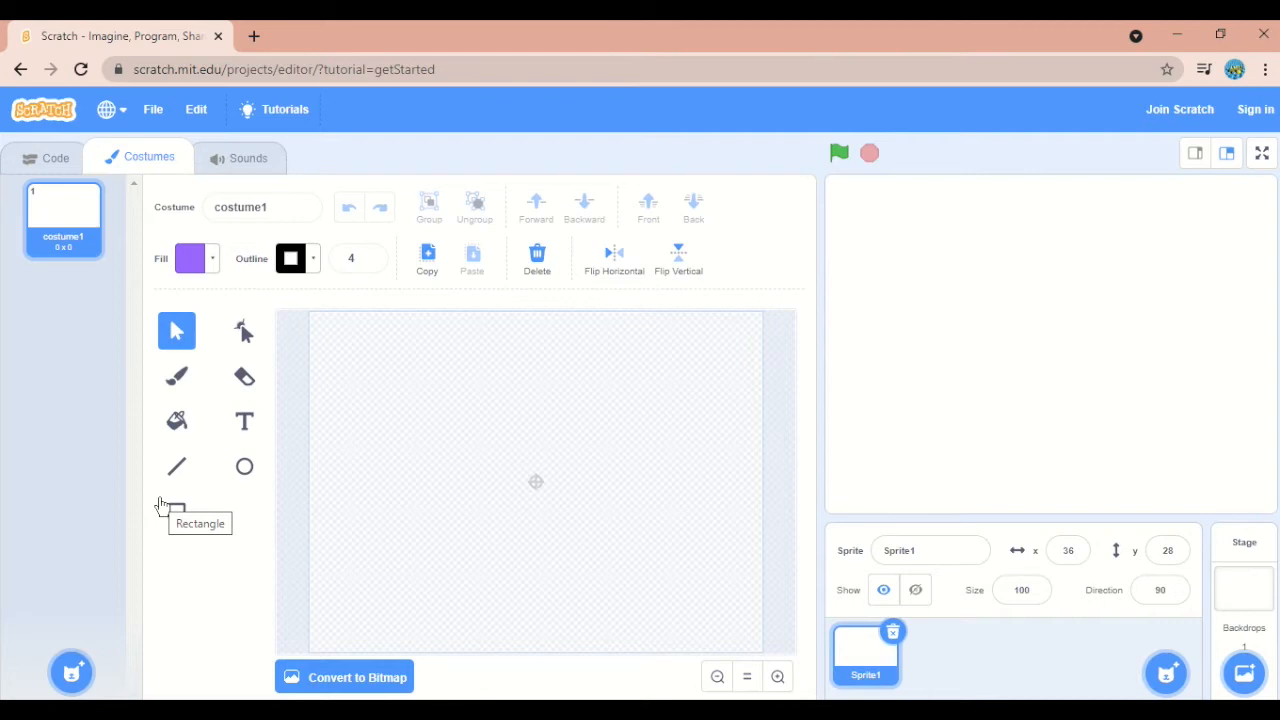
left_click(245, 470)
left_click_drag(441, 358, 590, 627)
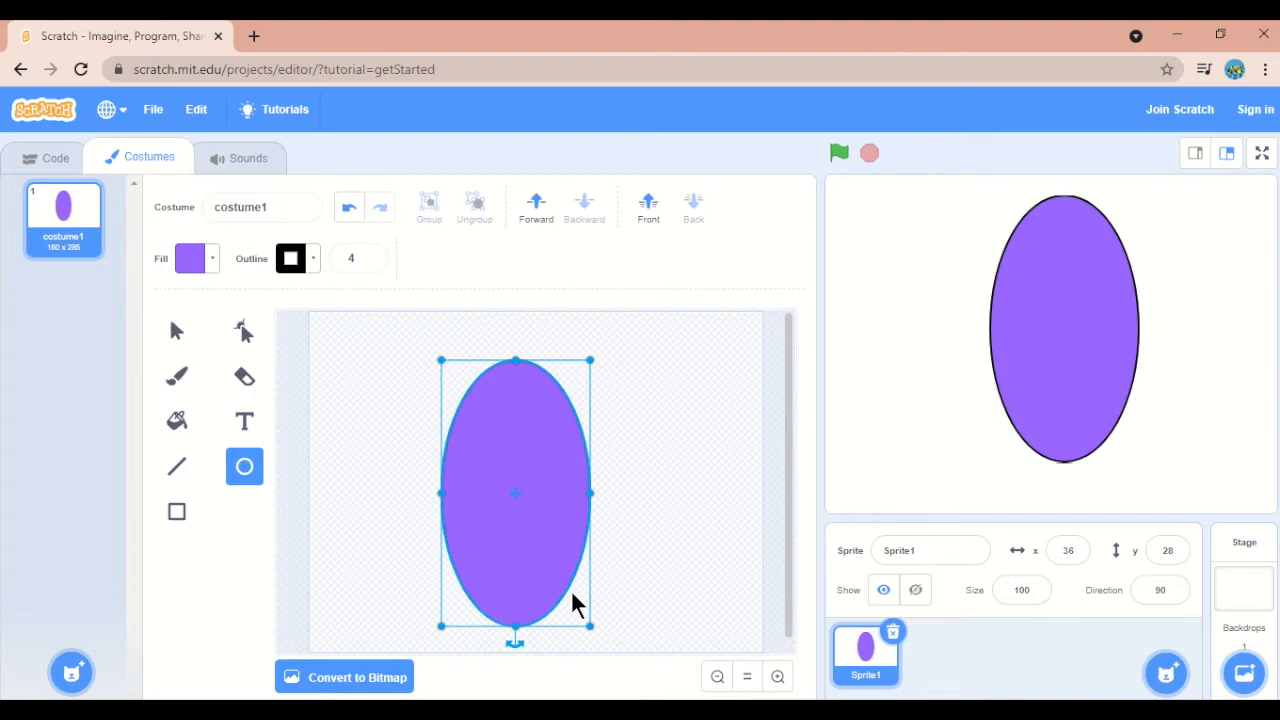
Change the ellipse's fill to yellow with color 17 and saturation 95
left_click(210, 264)
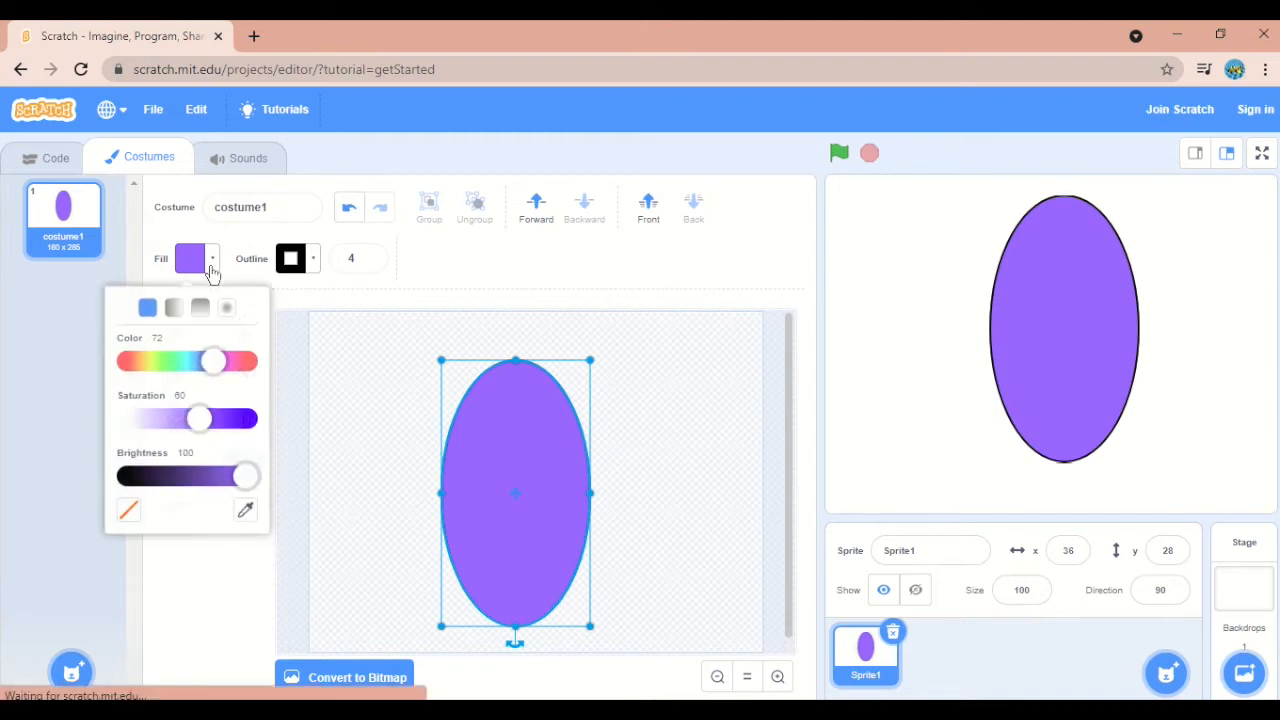
left_click_drag(217, 359, 154, 363)
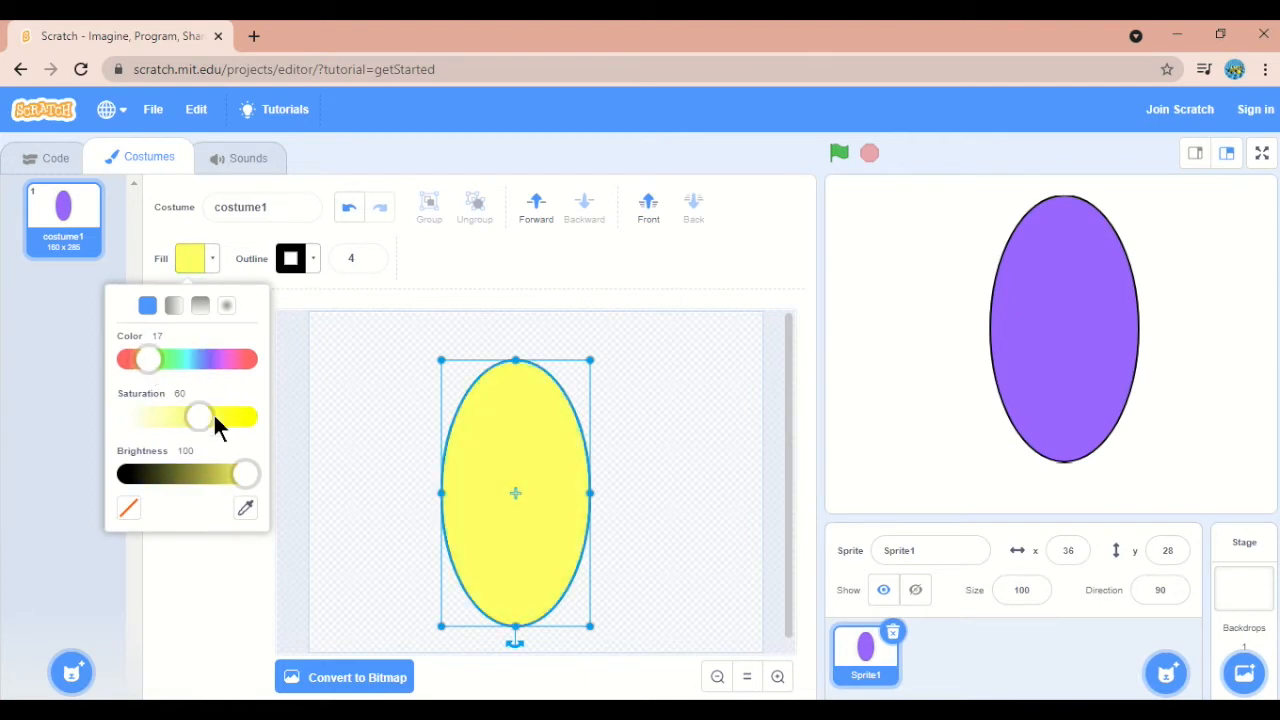
left_click_drag(200, 418, 243, 418)
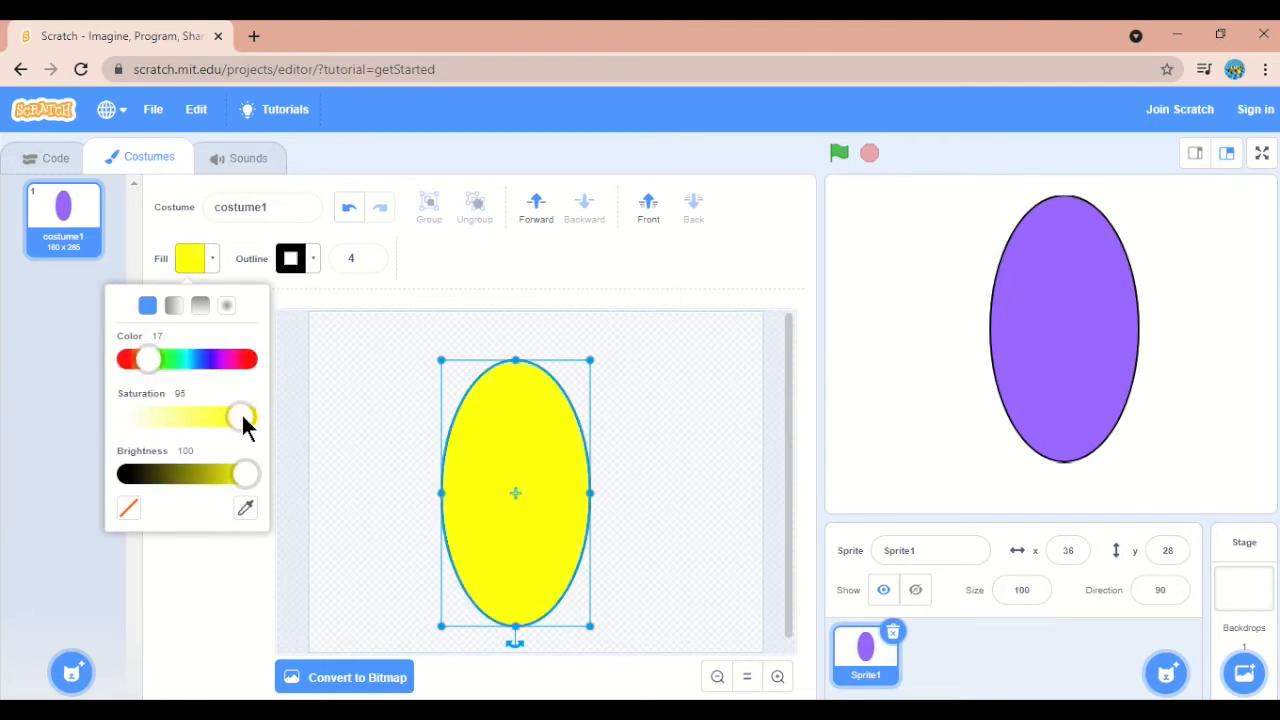
left_click(683, 526)
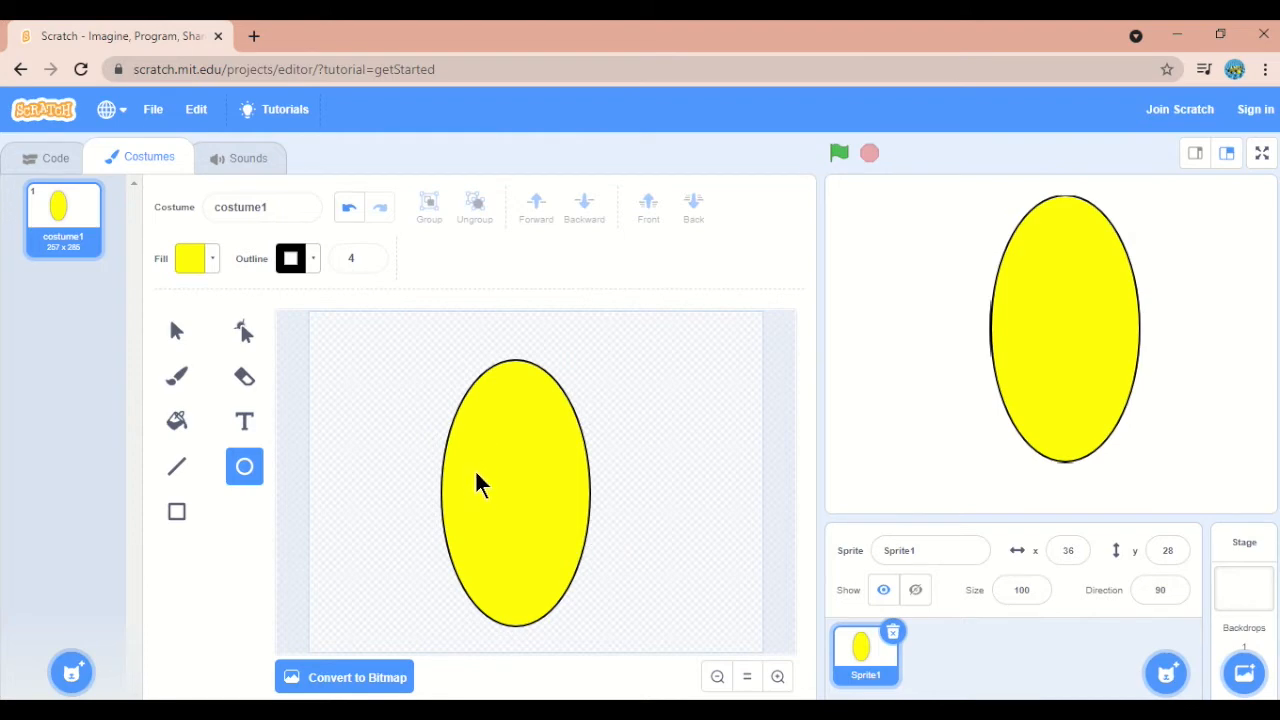
Reshape the ellipse by adding curve points on its upper right and upper left and pulling them outward into broad shoulders
left_click(241, 331)
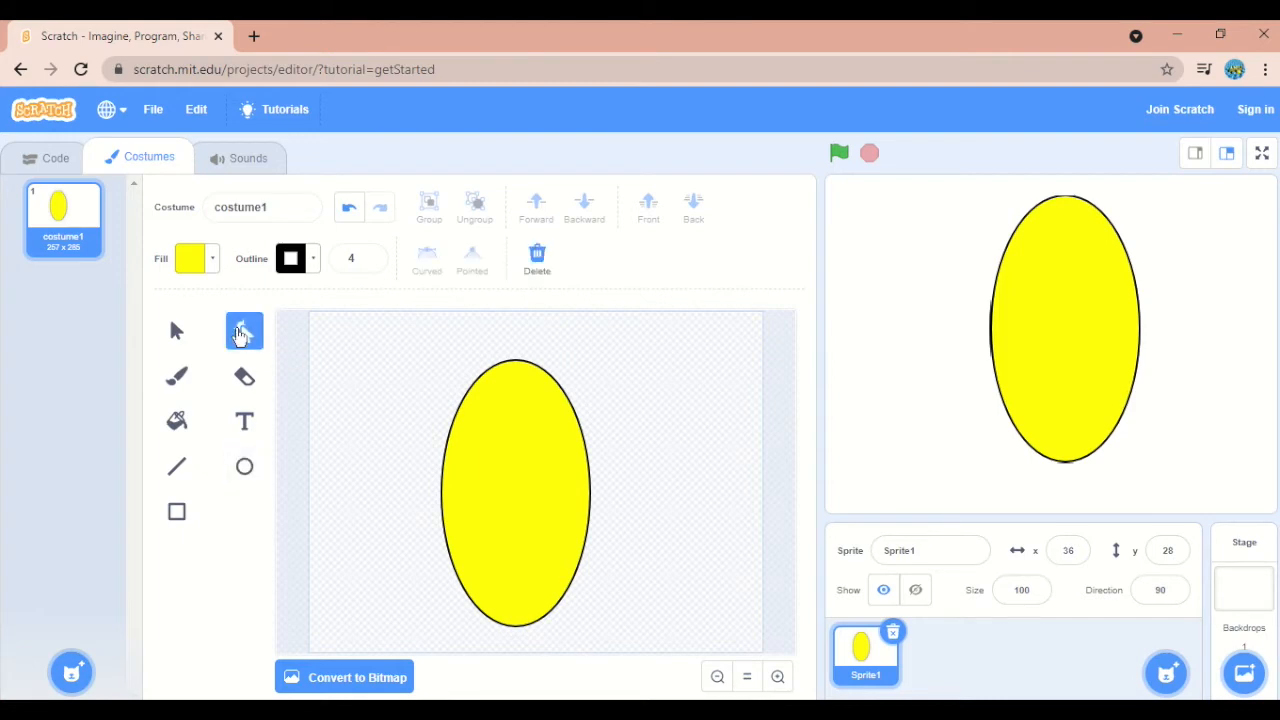
left_click(499, 375)
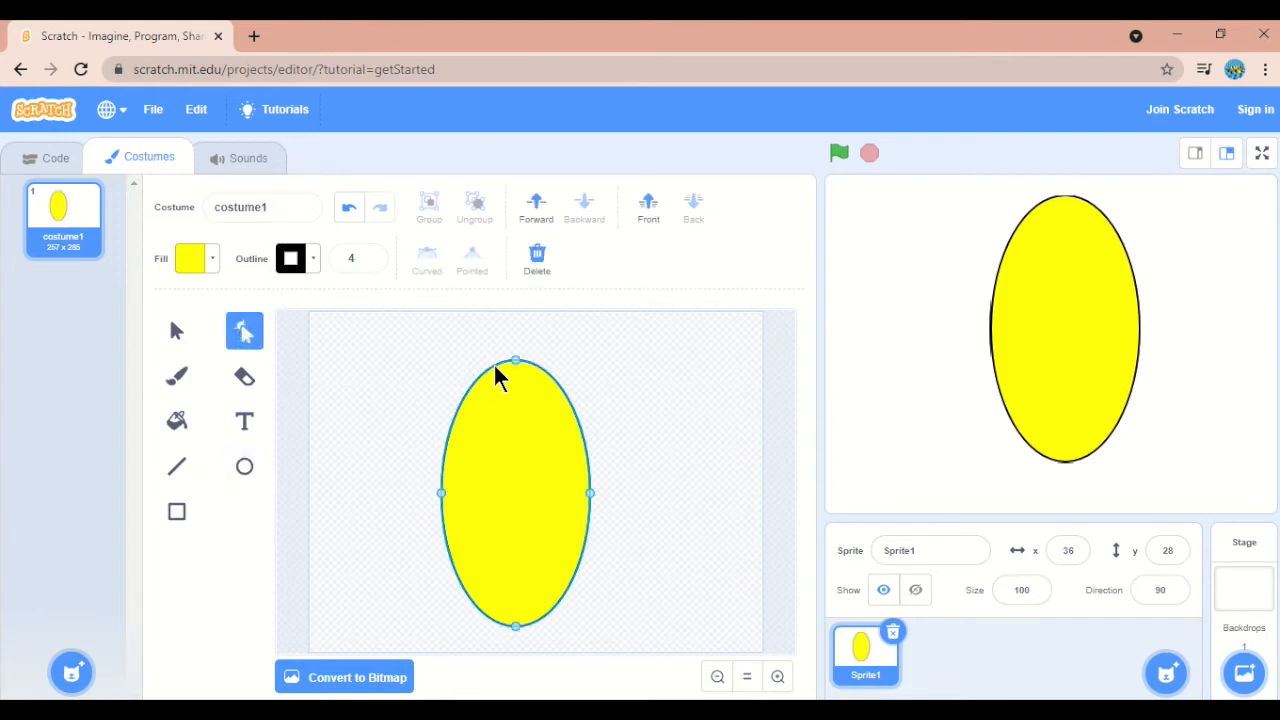
left_click(574, 410)
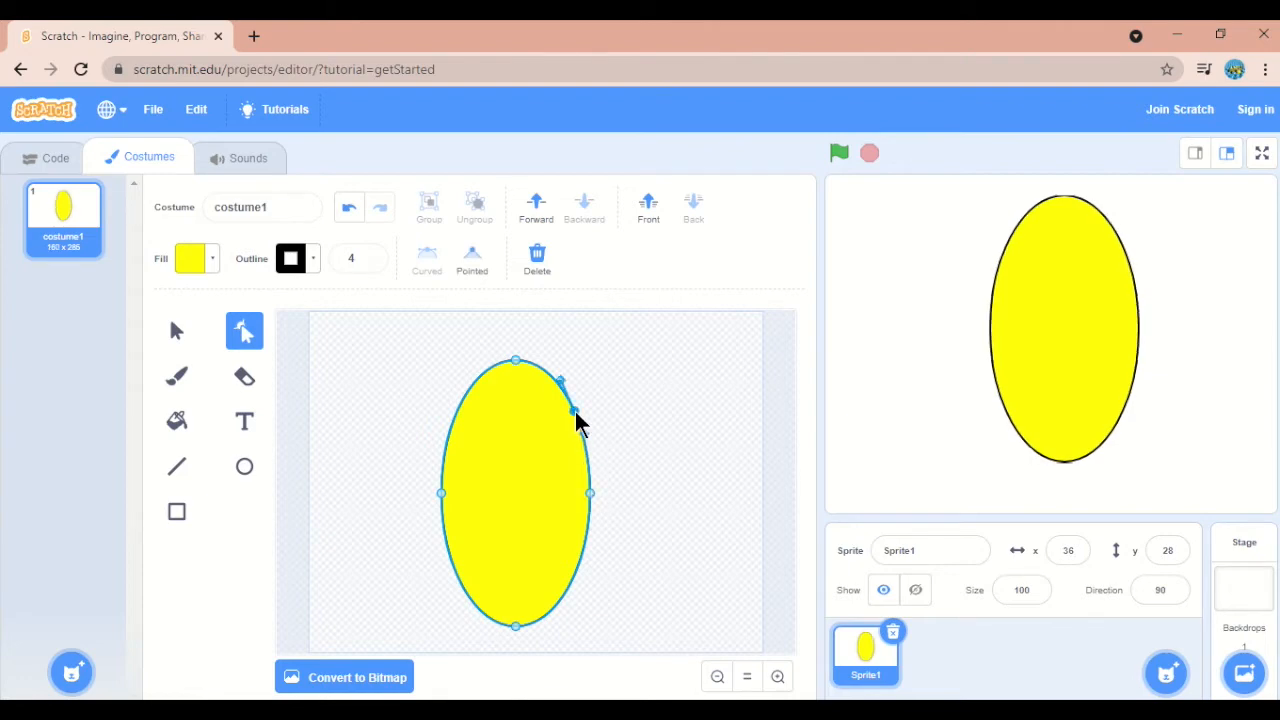
left_click_drag(576, 412, 588, 400)
left_click(464, 399)
left_click_drag(464, 399, 447, 392)
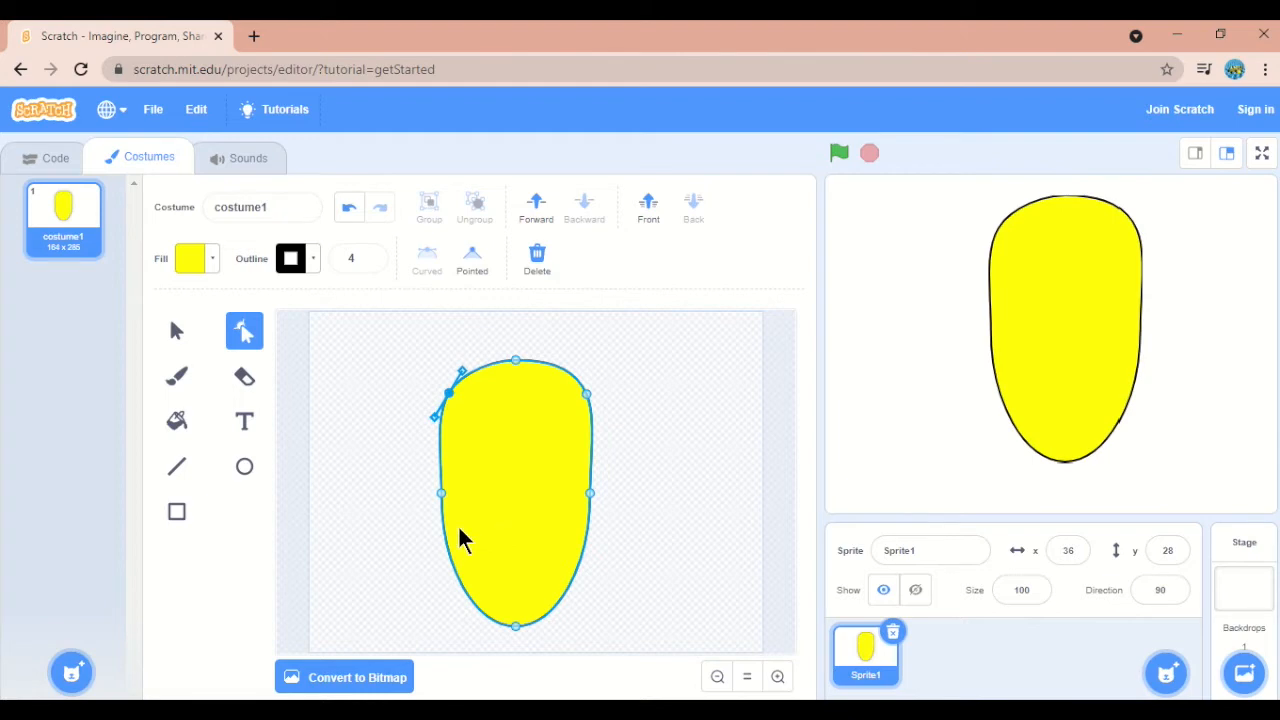
Widen the body's lower half with new curve points on both sides, and move its side and upper-left points slightly outward
left_click(460, 578)
left_click_drag(460, 578, 446, 580)
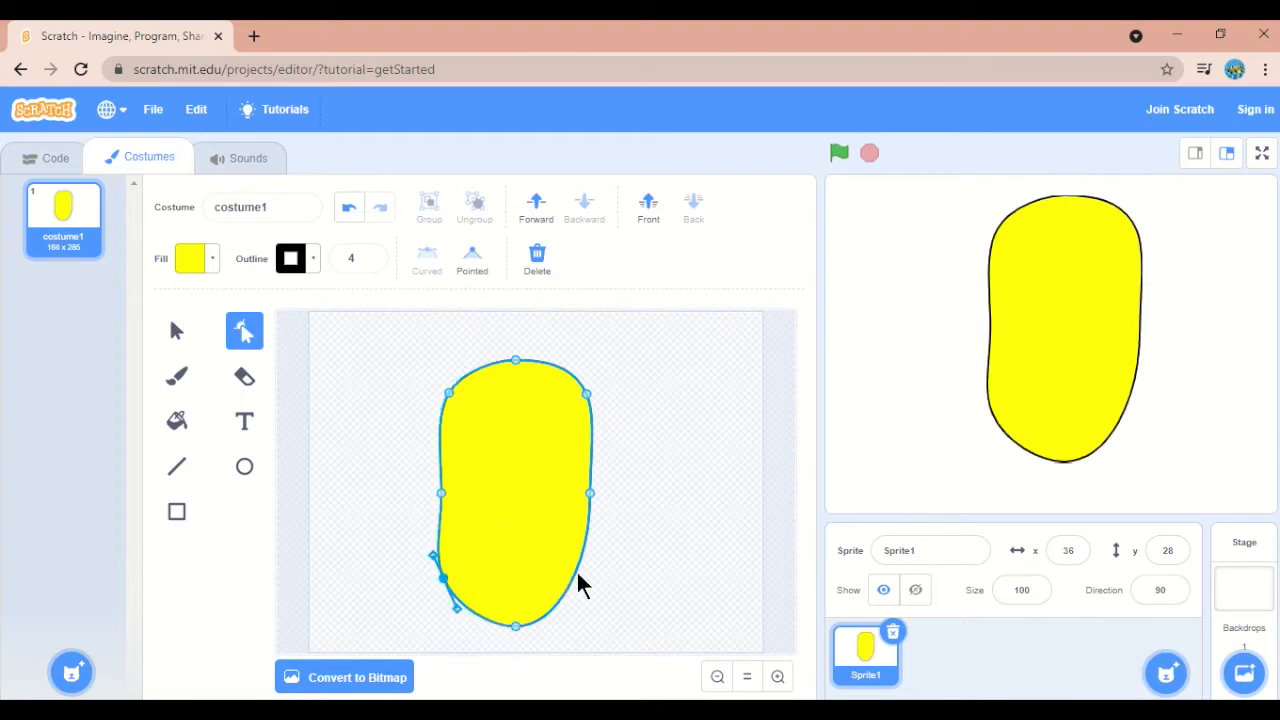
left_click_drag(575, 577, 586, 578)
left_click_drag(591, 492, 596, 491)
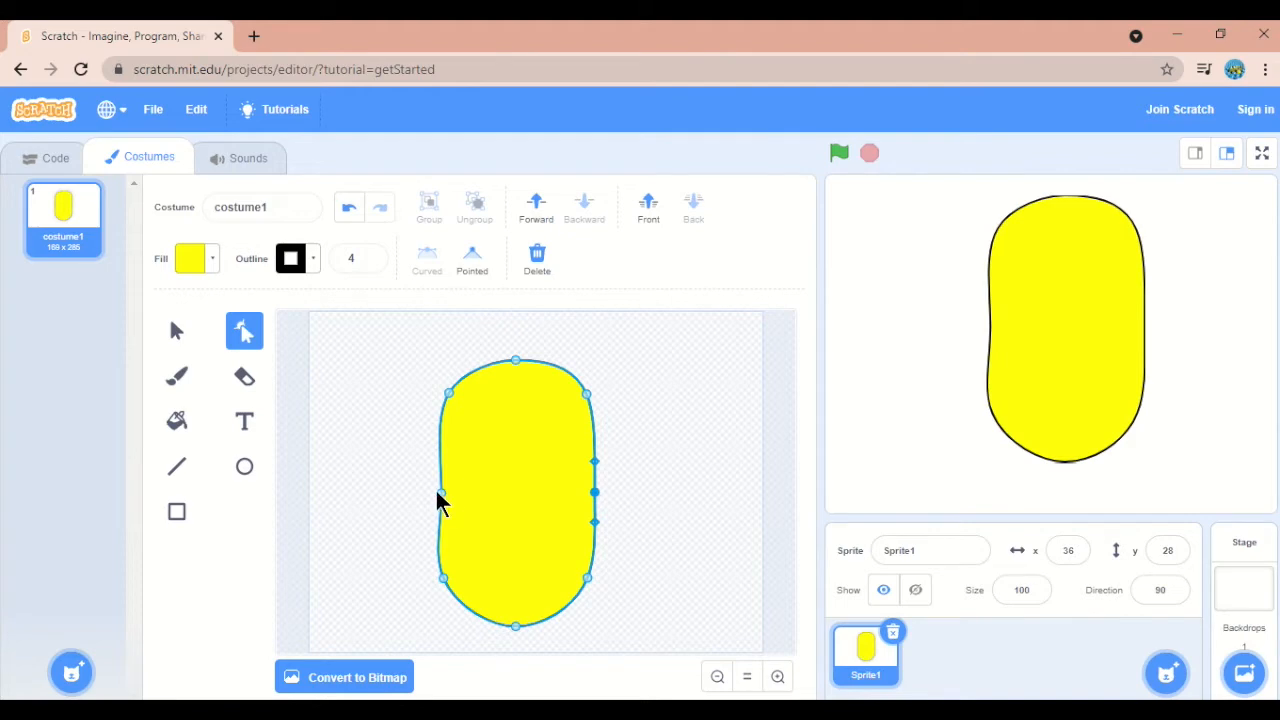
left_click_drag(441, 491, 434, 493)
left_click_drag(448, 393, 445, 393)
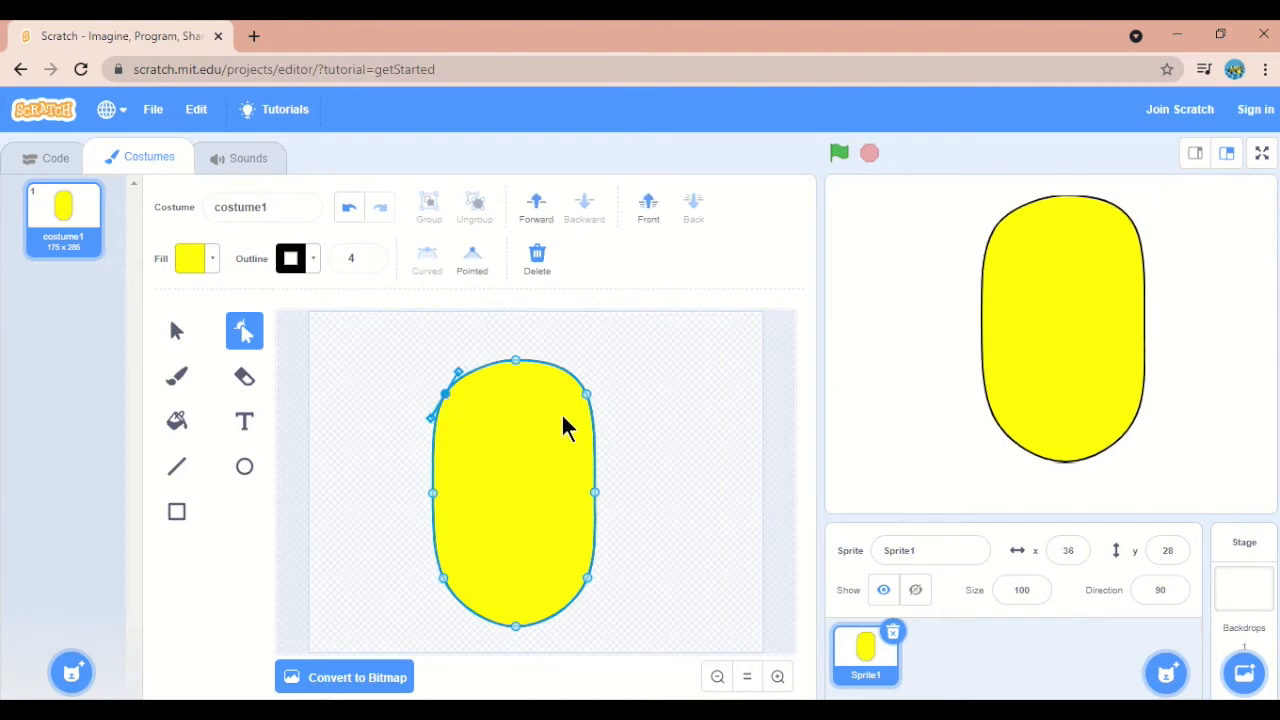
Raise the body's topmost point and add a curve point on the upper-left arc to round the head
left_click_drag(517, 363, 513, 356)
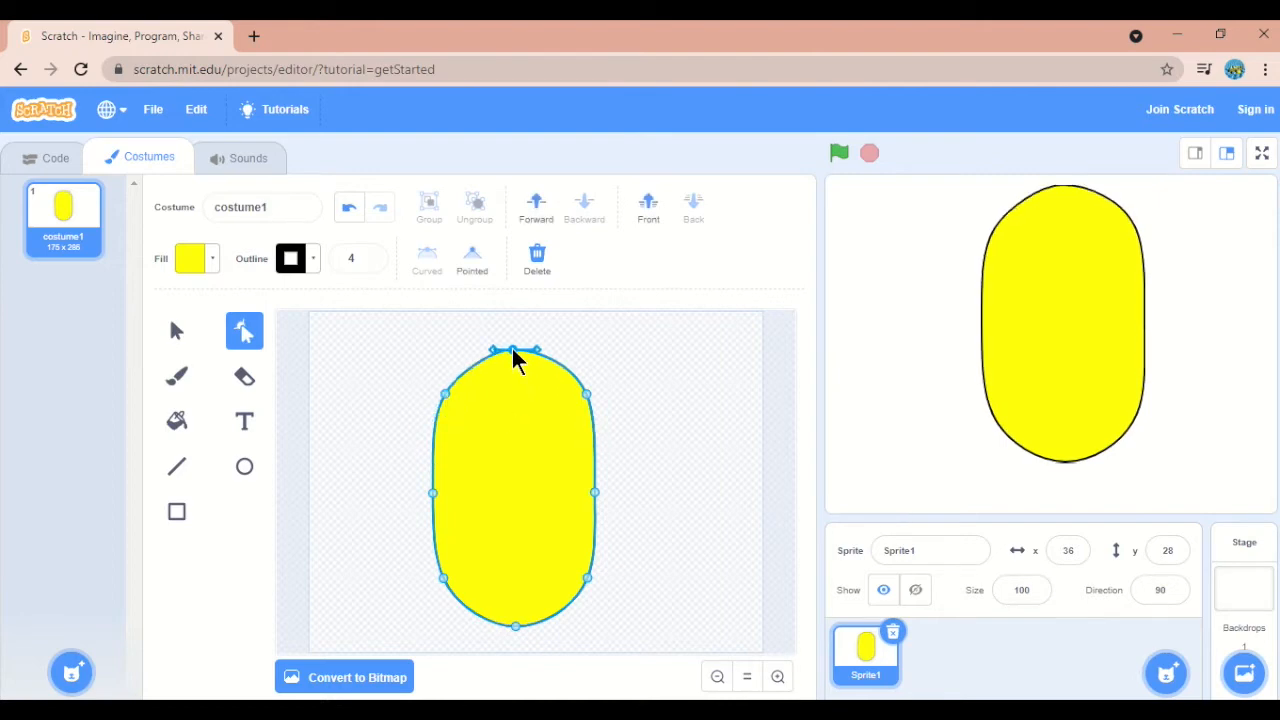
left_click(475, 366)
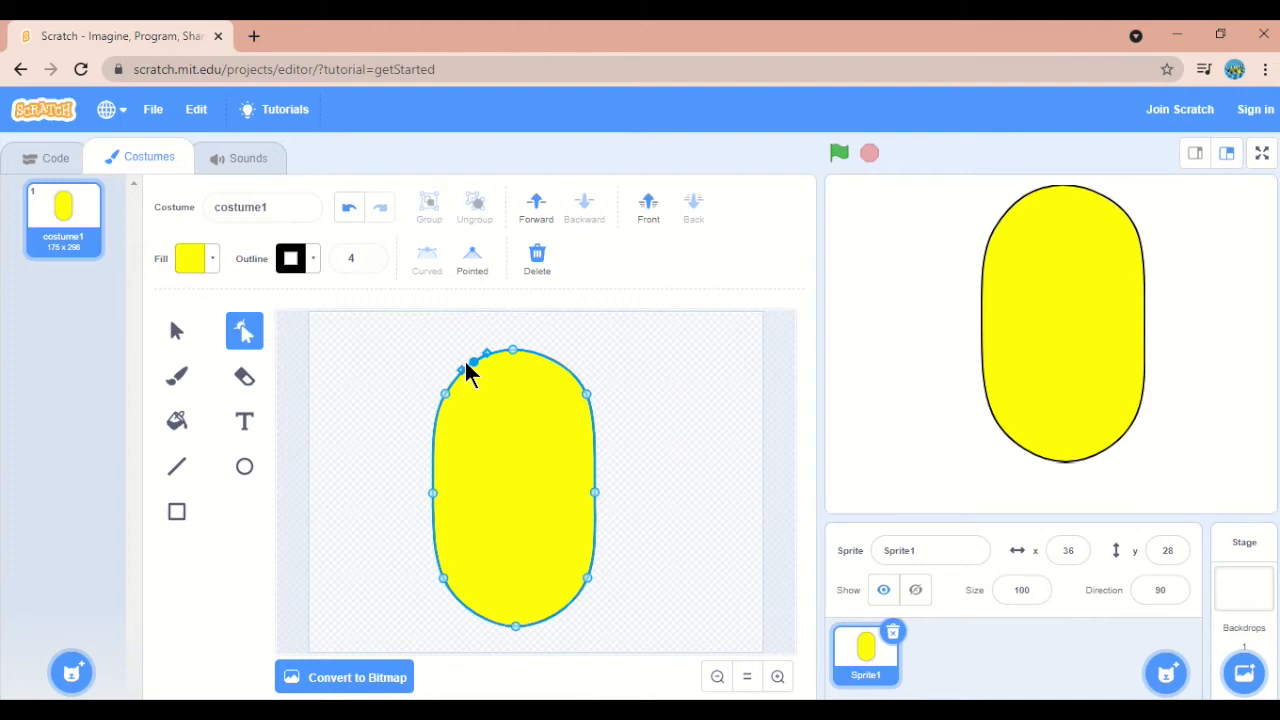
left_click_drag(474, 362, 520, 360)
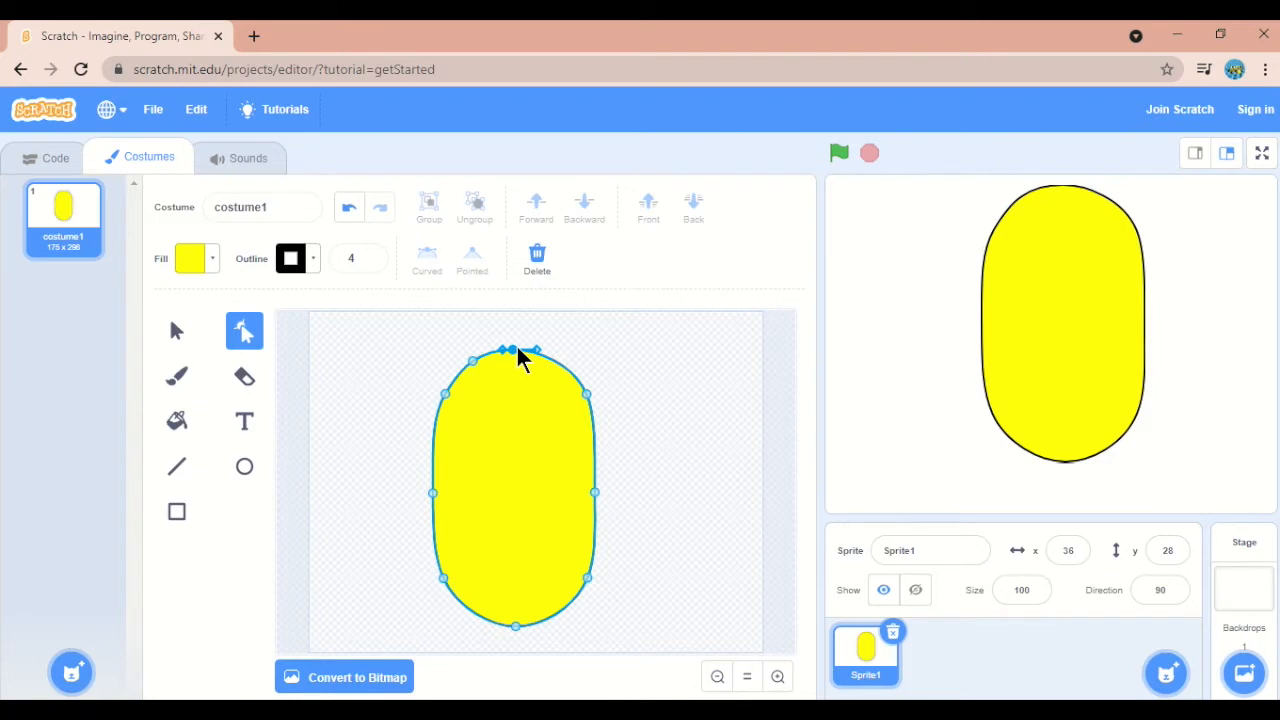
left_click_drag(518, 347, 515, 351)
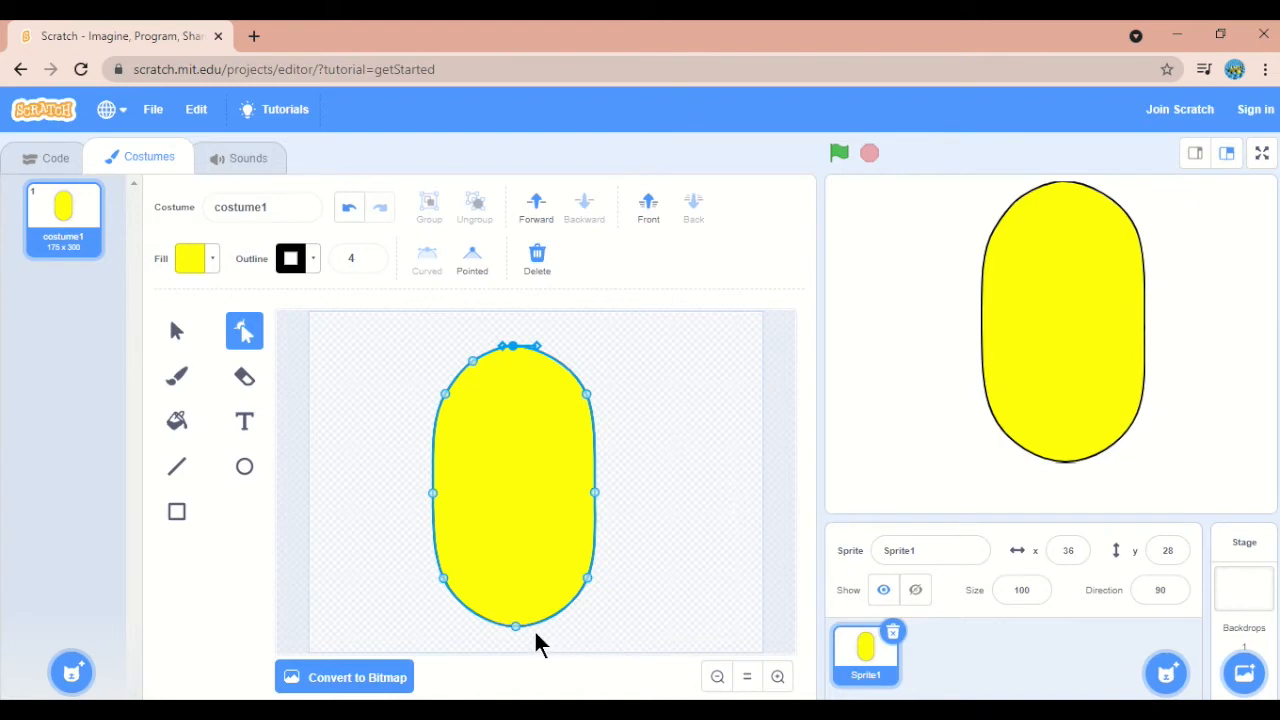
left_click(661, 521)
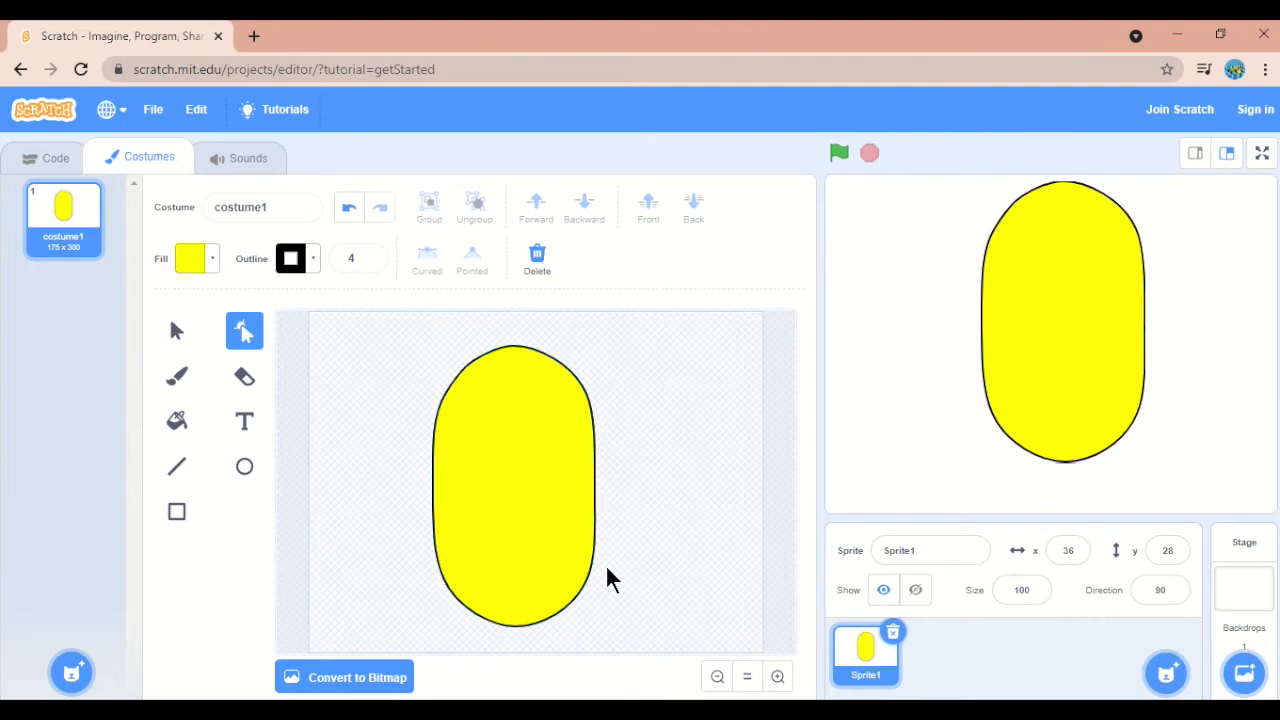
Pull the body's middle right point slightly outward and deselect the shape
left_click(594, 490)
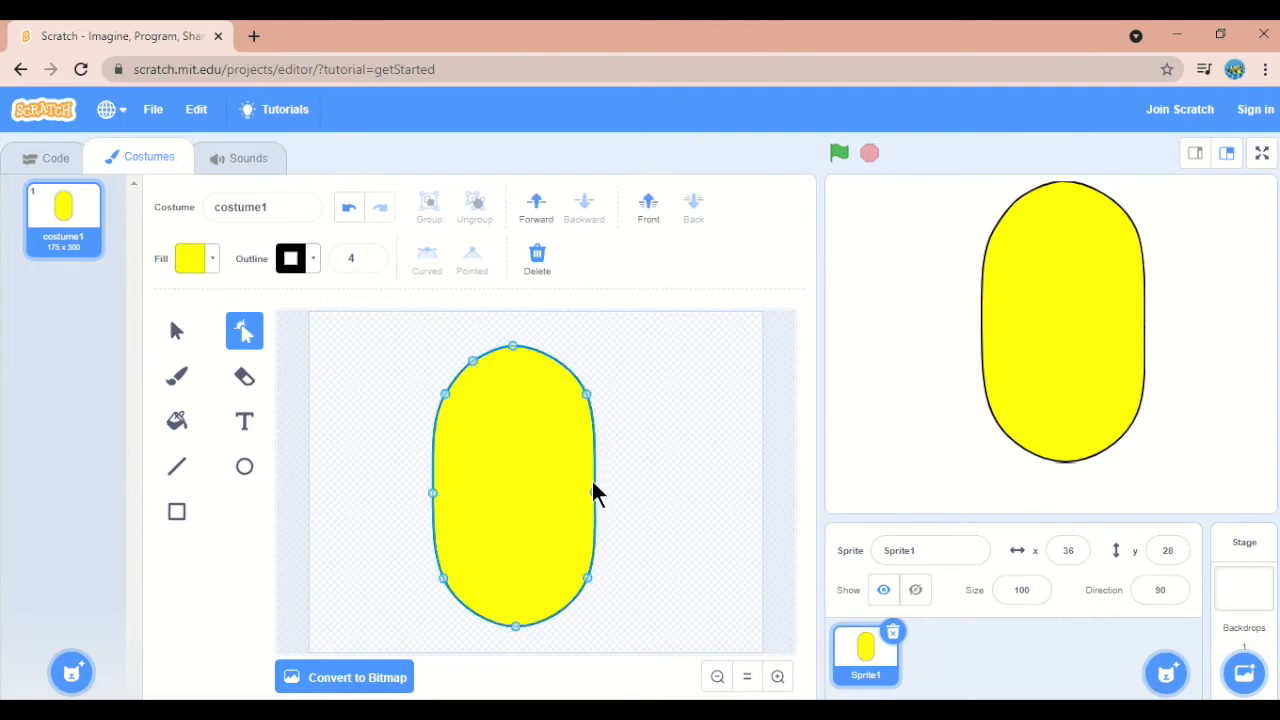
left_click(594, 490)
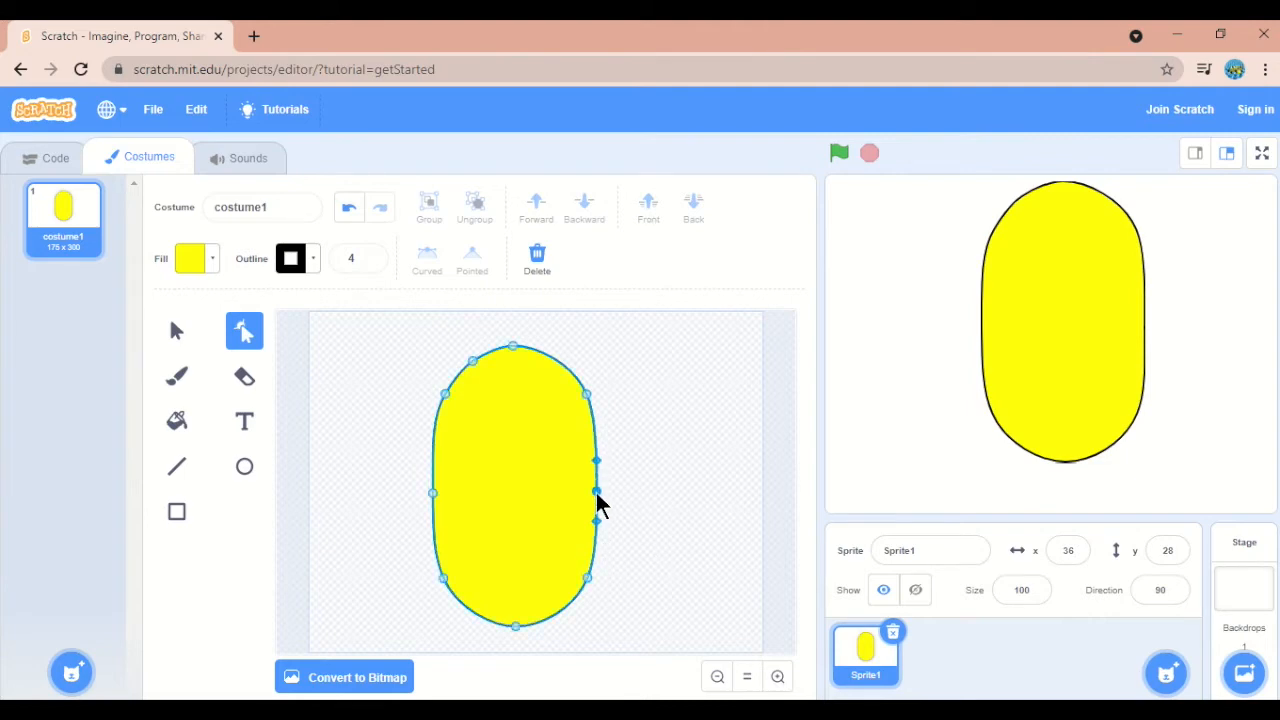
left_click_drag(594, 492, 600, 492)
left_click(637, 492)
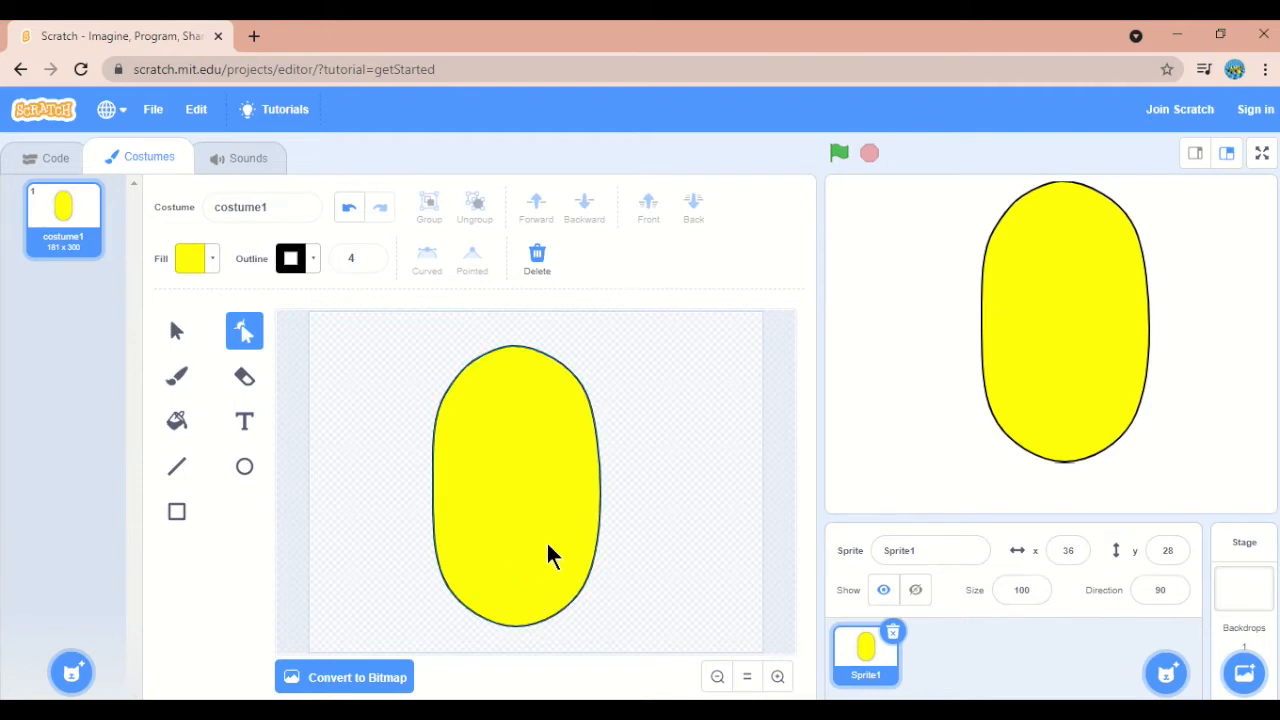
Draw a wide ellipse across the body's lower end, fit it within the body's width, and reshape its lowest point to meet the body's bottom
key("c")
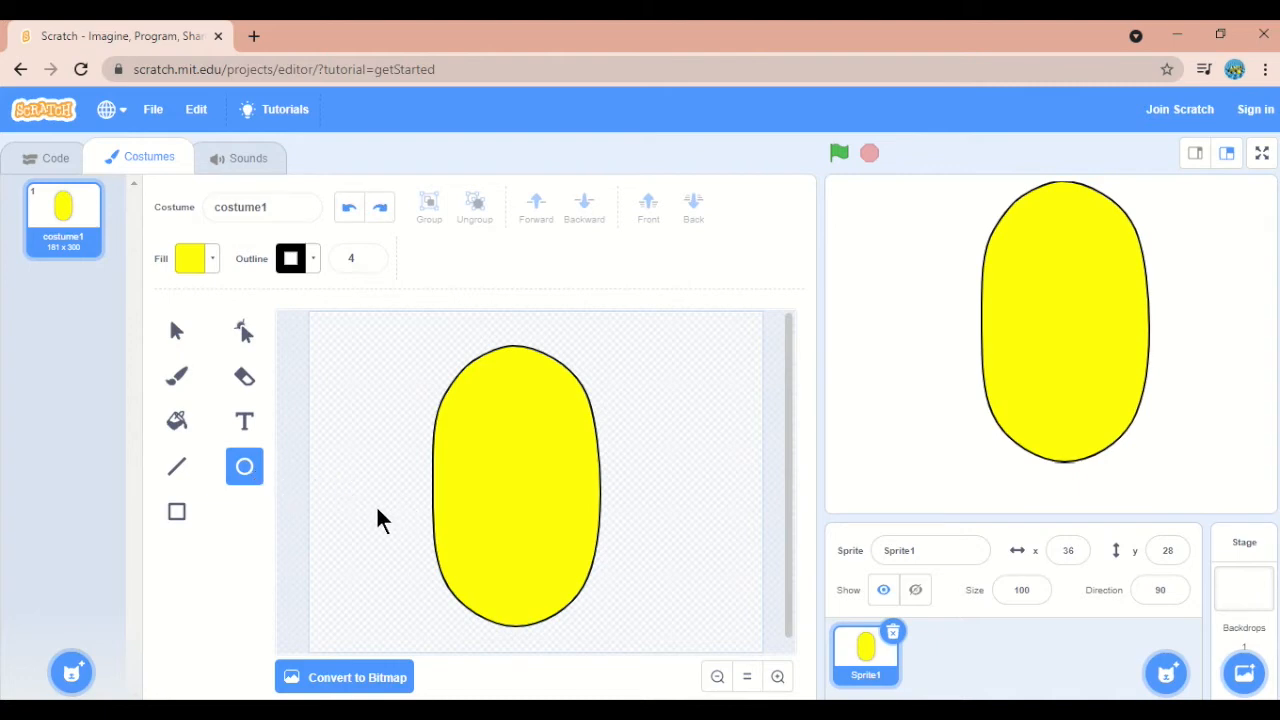
left_click_drag(436, 532, 589, 621)
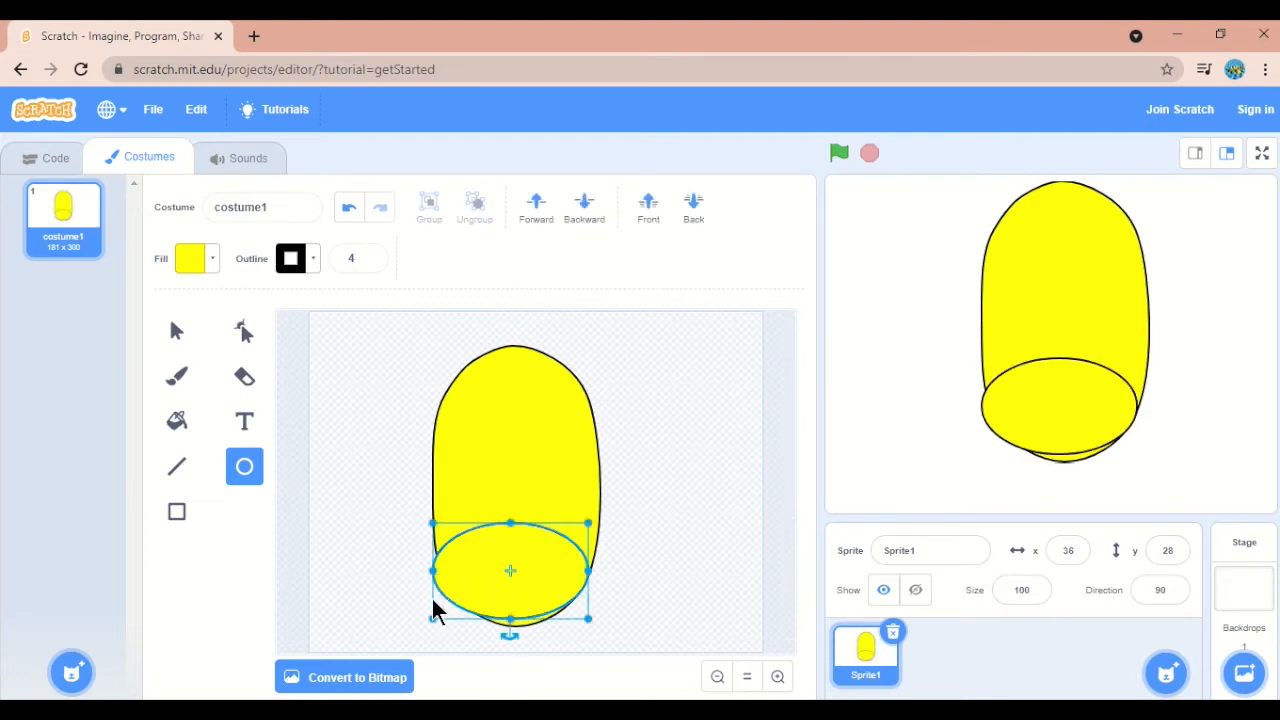
left_click_drag(432, 617, 441, 601)
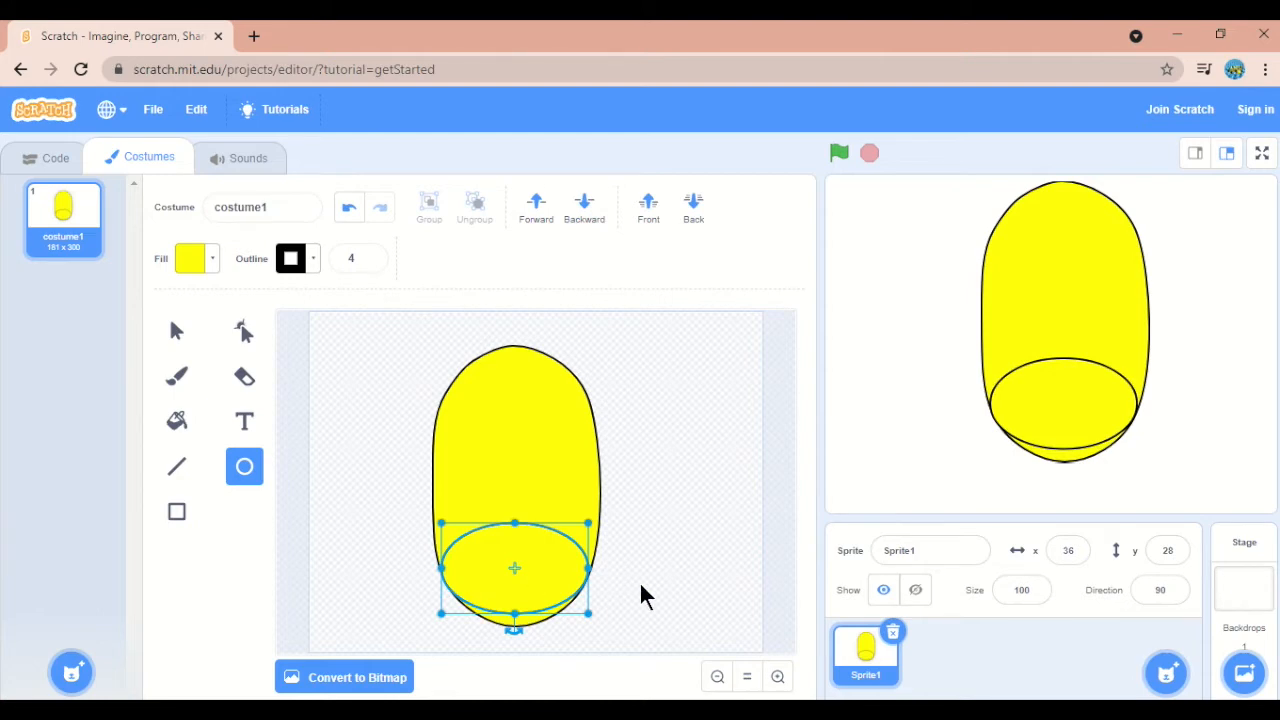
left_click(244, 334)
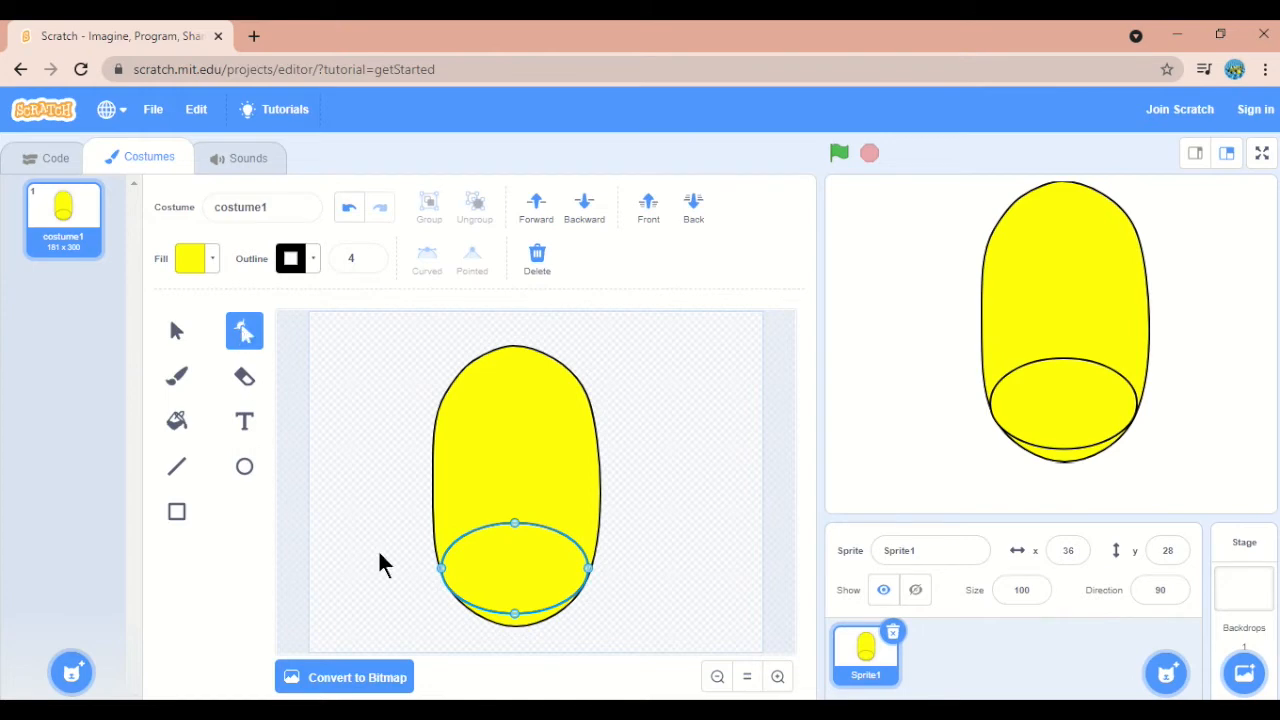
left_click_drag(512, 613, 516, 625)
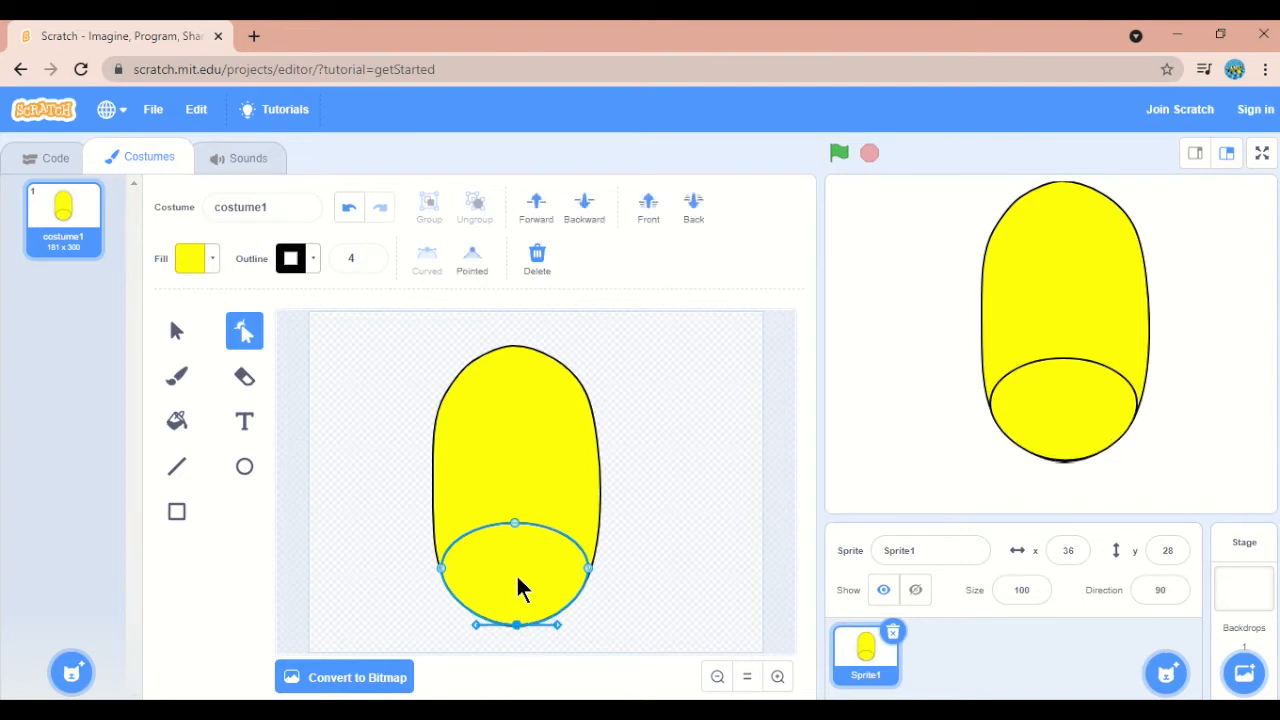
left_click_drag(513, 527, 511, 535)
left_click(349, 207)
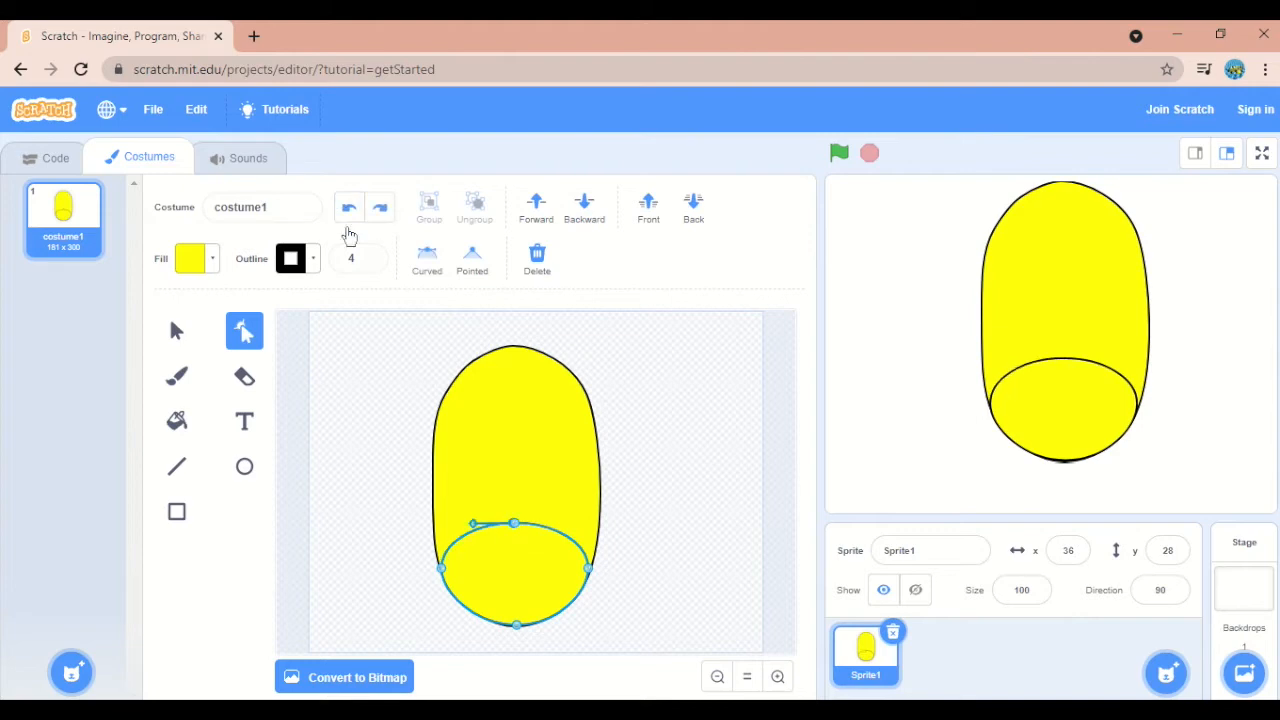
mouse_move(517, 530)
left_mouse_down()
mouse_move(520, 543)
mouse_move(514, 531)
left_mouse_up()
left_click(349, 207)
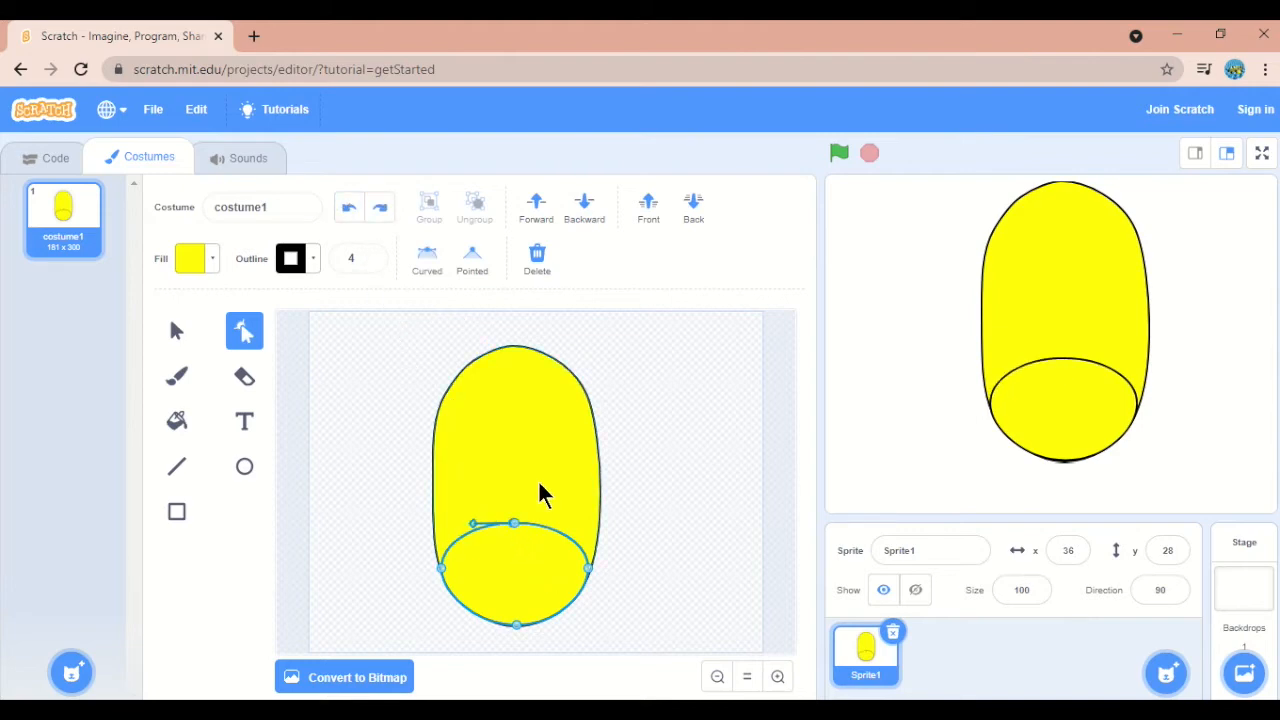
Move the lower ellipse's two overlapping top points down so its upper edge dips in the middle
left_click_drag(516, 526, 517, 561)
left_click(511, 527)
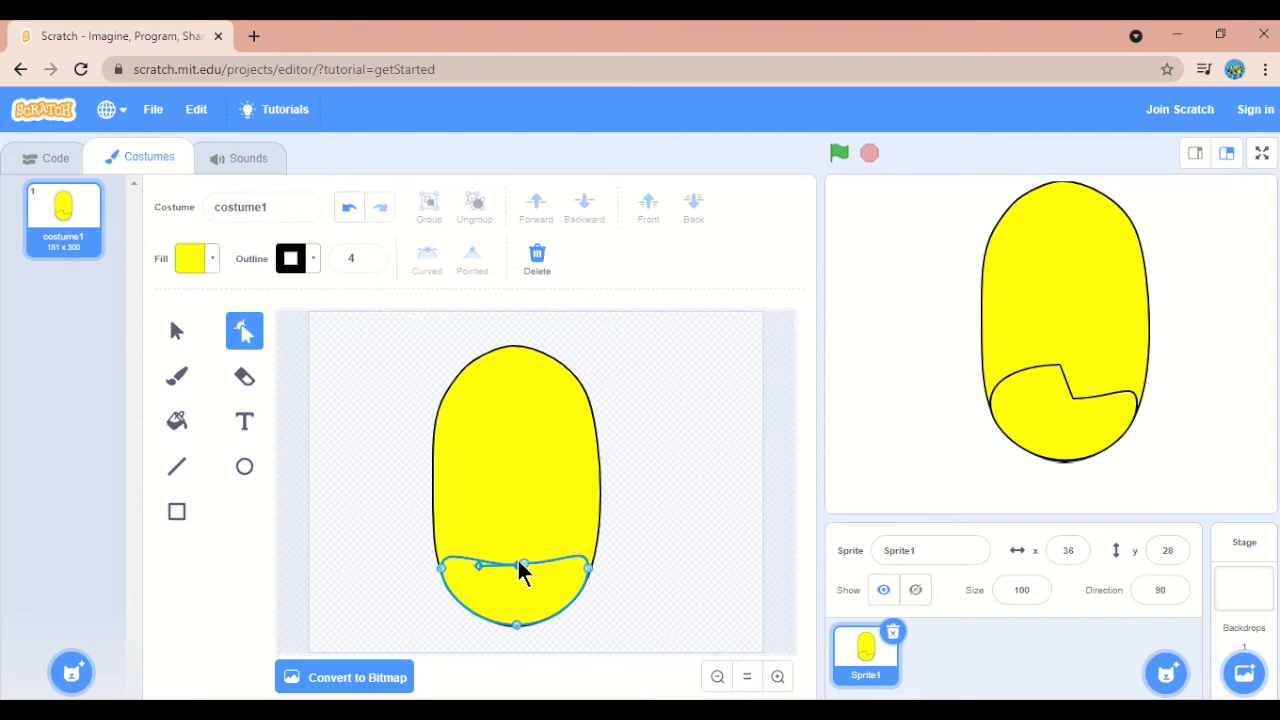
left_click(520, 564)
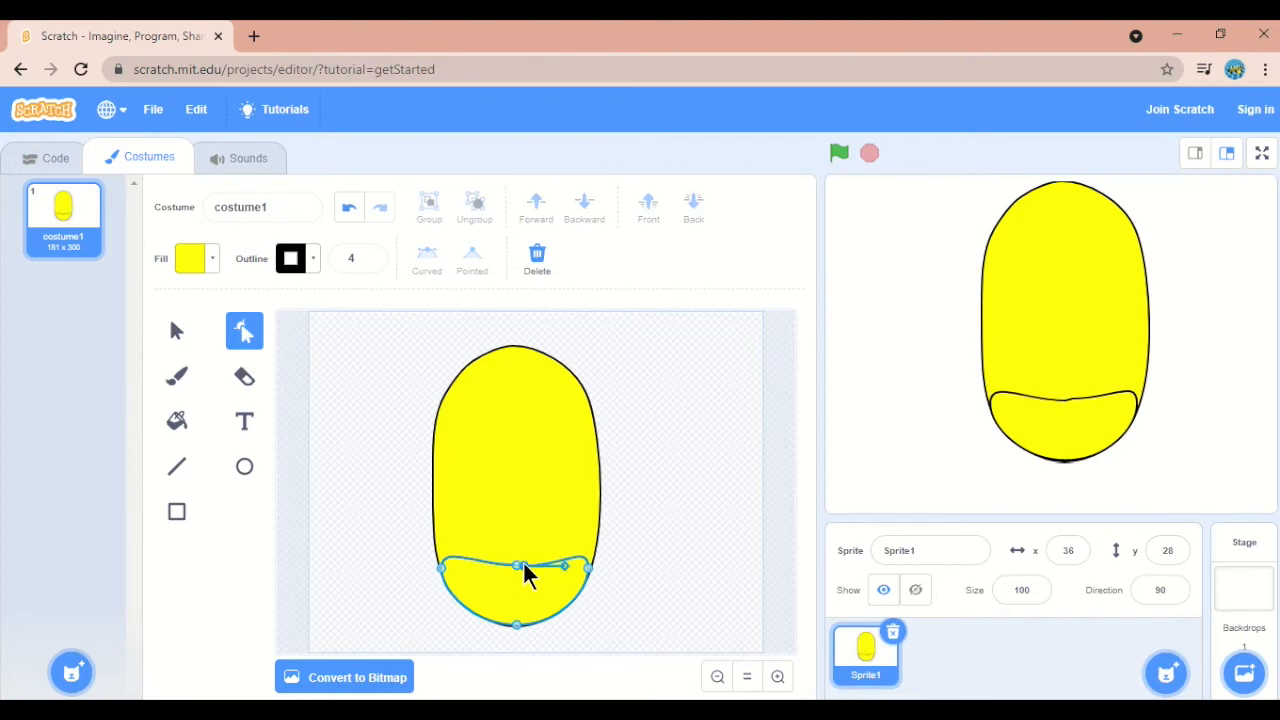
Move the spare top point to the lower shape's upper-right corner and adjust the nearby points to follow the body's right edge
left_click_drag(521, 561, 593, 548)
left_click(593, 549)
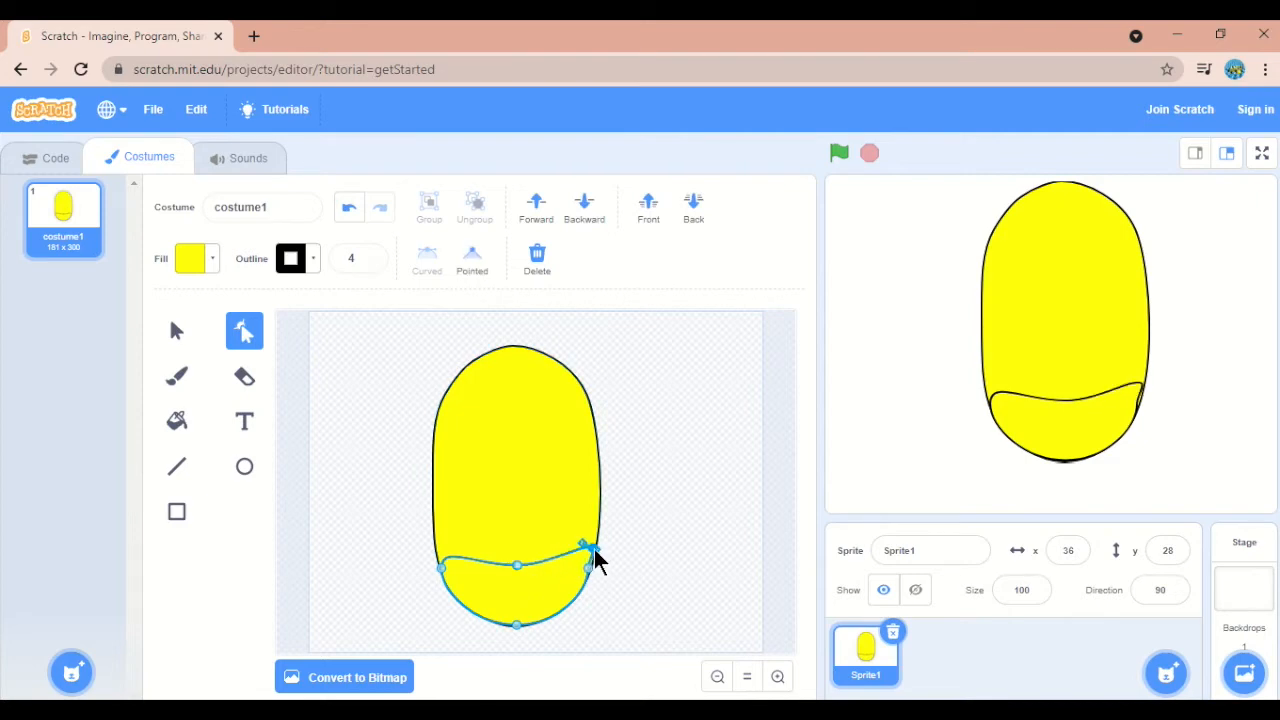
left_click(590, 568)
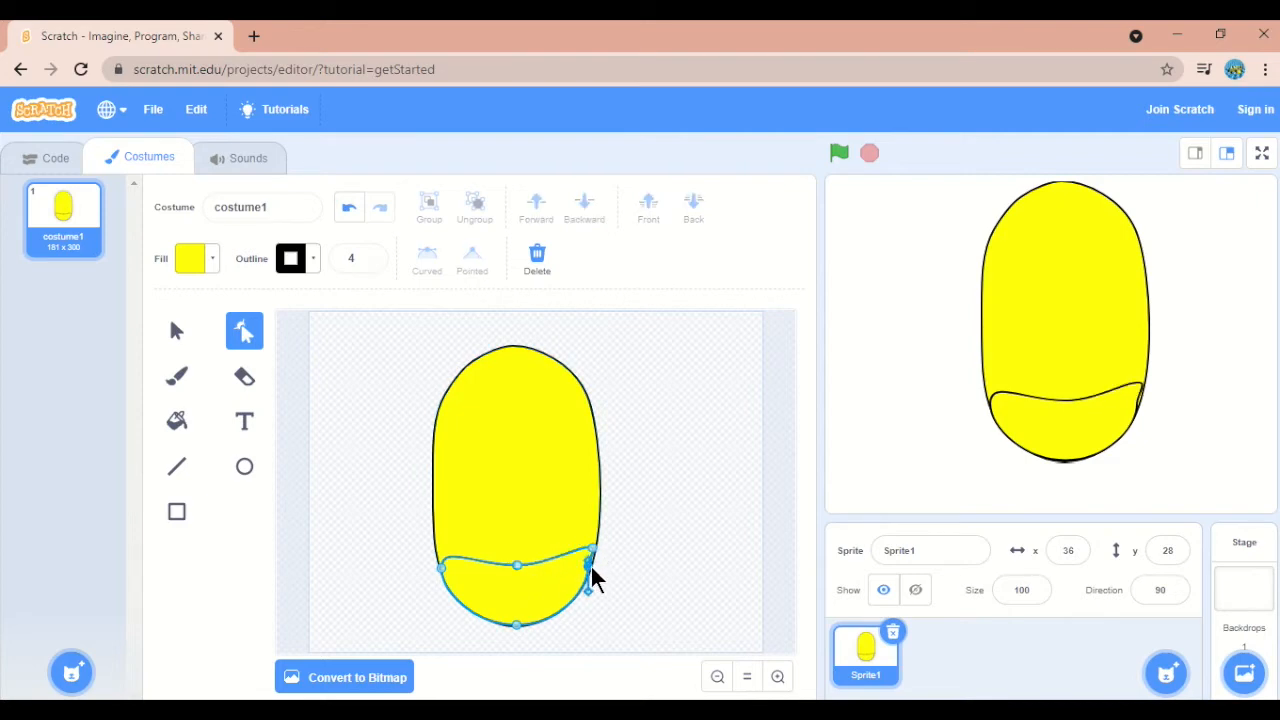
mouse_move(591, 570)
left_mouse_down()
mouse_move(596, 558)
mouse_move(592, 569)
left_mouse_up()
left_click(593, 555)
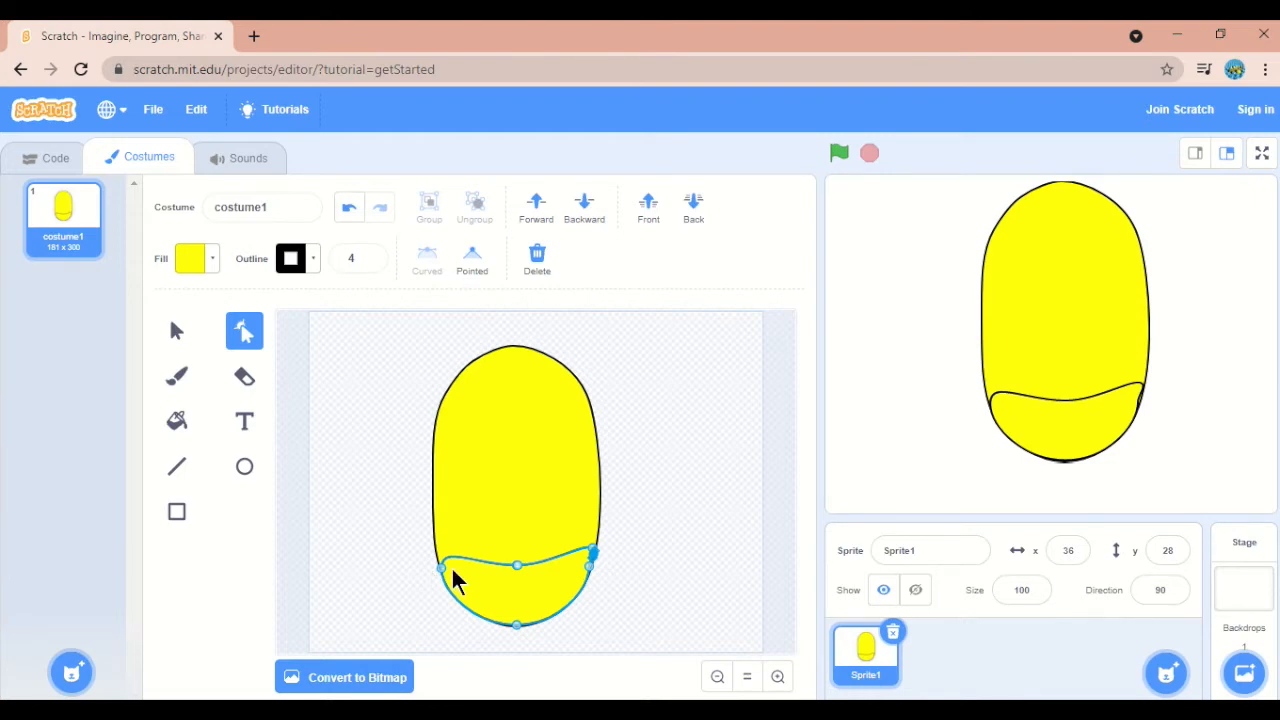
Raise the lower shape's upper-left corner, then add and shift side points so both sides follow the body's edges
left_click_drag(443, 568, 439, 554)
left_click_drag(517, 625, 517, 627)
left_click(437, 558)
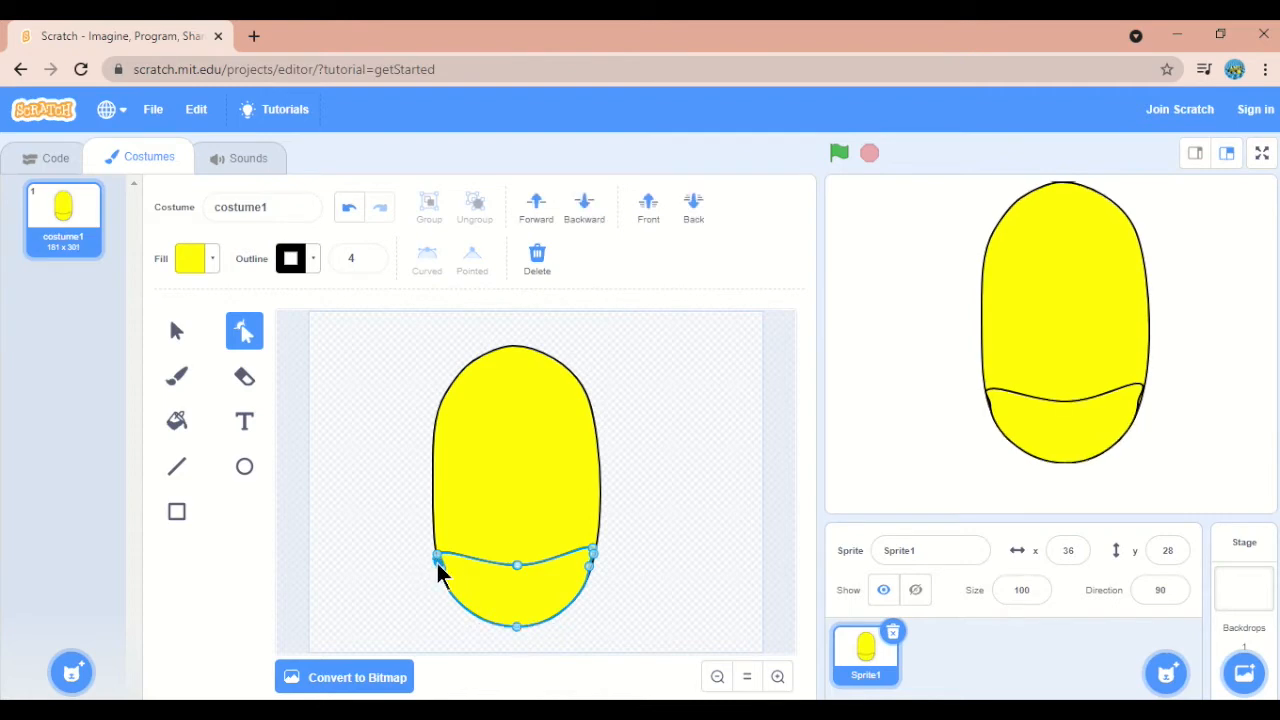
left_click(591, 556)
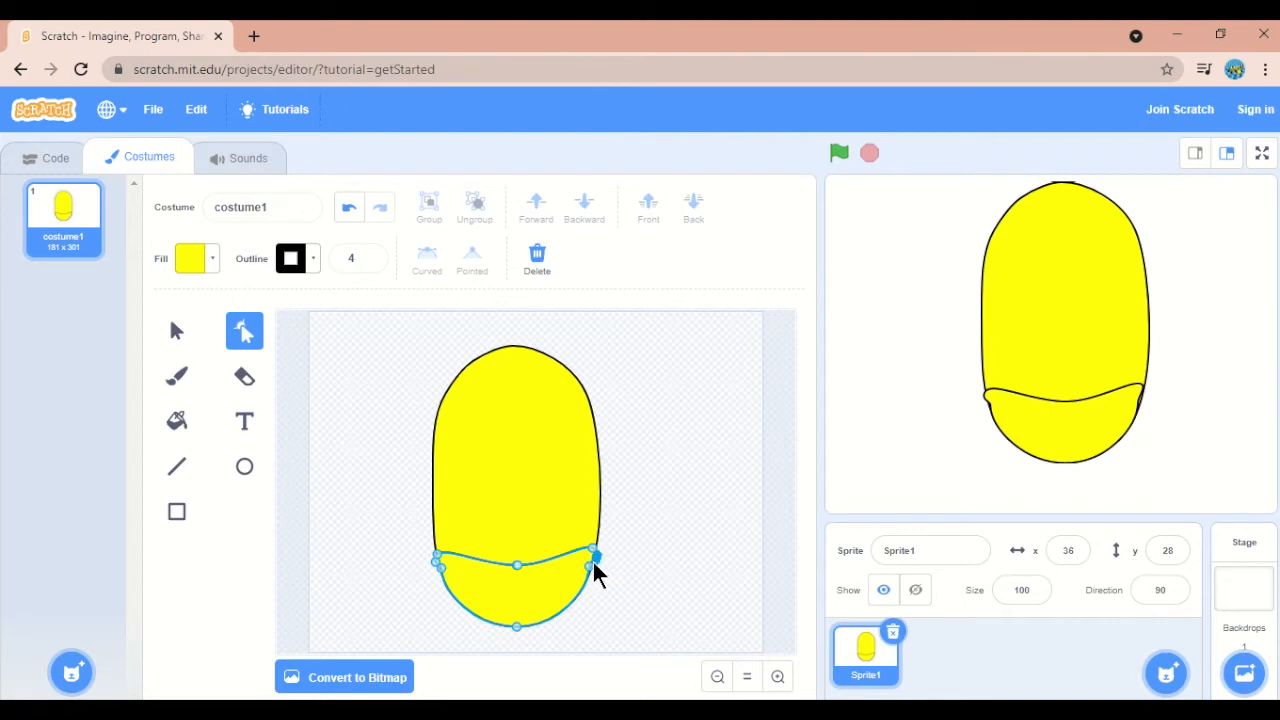
left_click_drag(441, 568, 438, 567)
left_click_drag(589, 566, 591, 565)
left_click(518, 566)
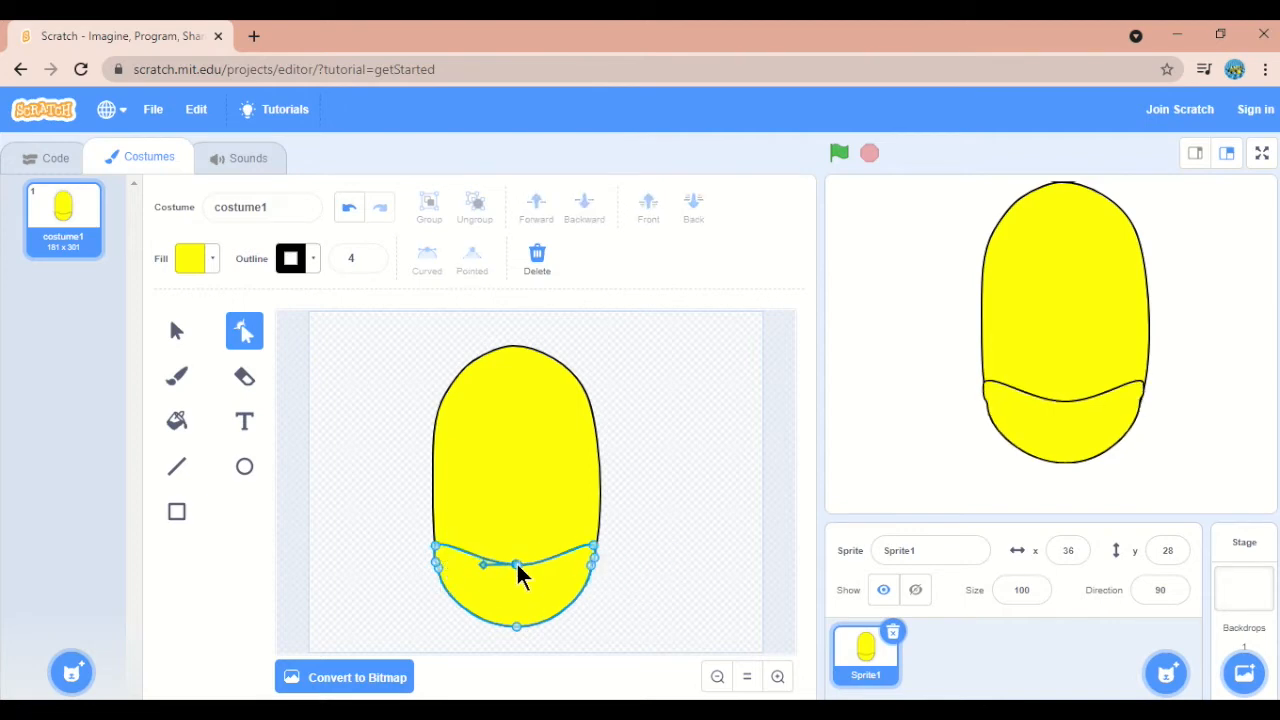
left_click(675, 568)
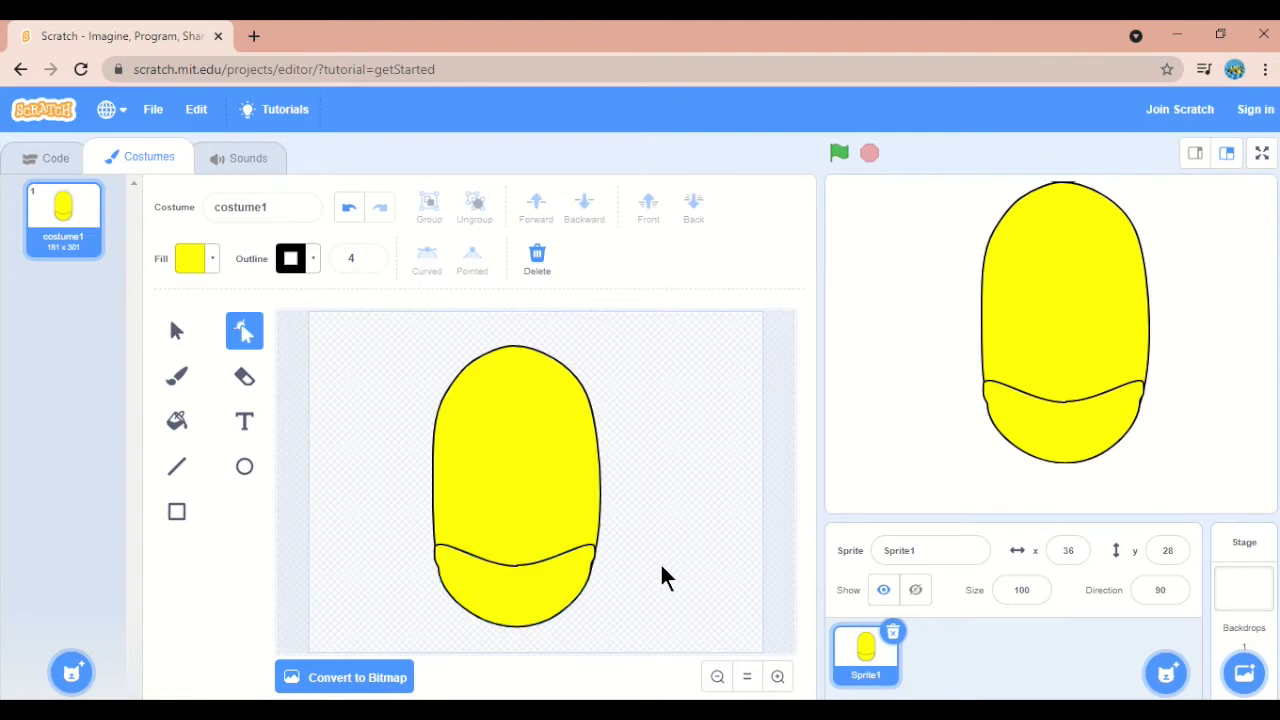
Fill the lower clothing section with blue, using color value 66
left_click(540, 597)
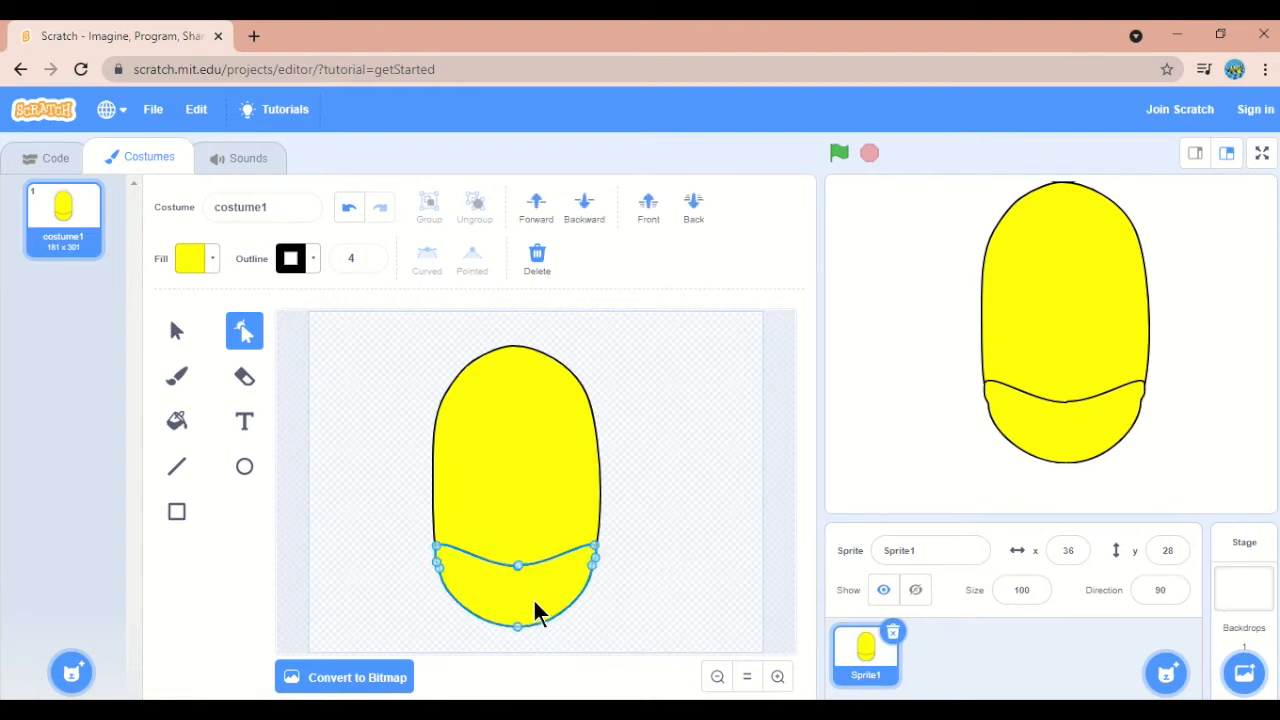
left_click(212, 262)
left_click_drag(139, 358, 199, 358)
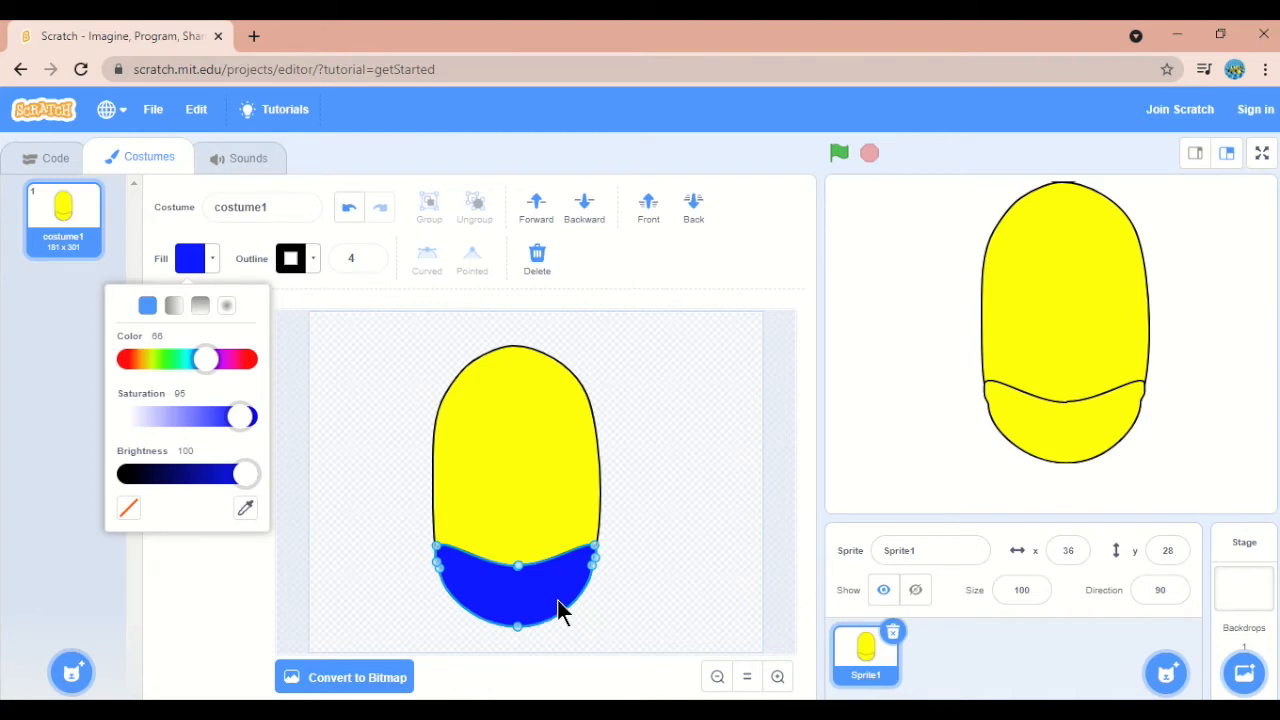
left_click(648, 603)
left_click(648, 603)
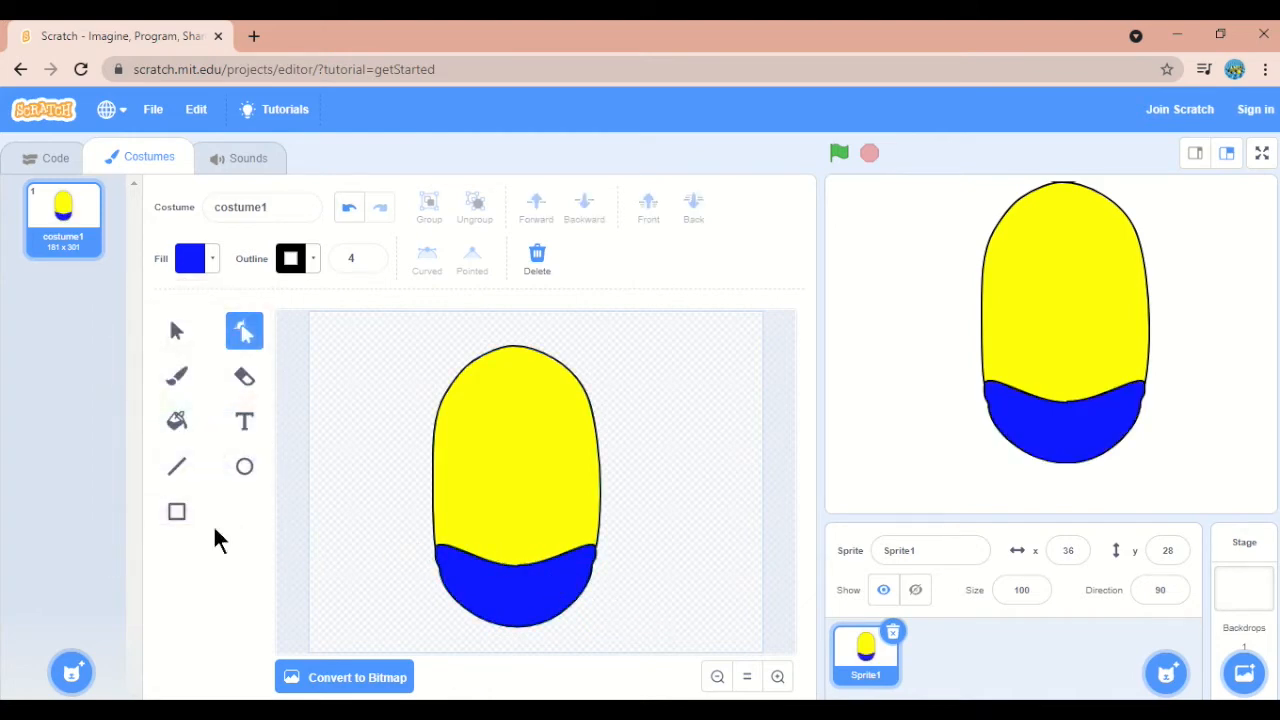
Draw a blue rectangular bib rising from the middle of the lower clothing section and remove its outline
left_click(176, 514)
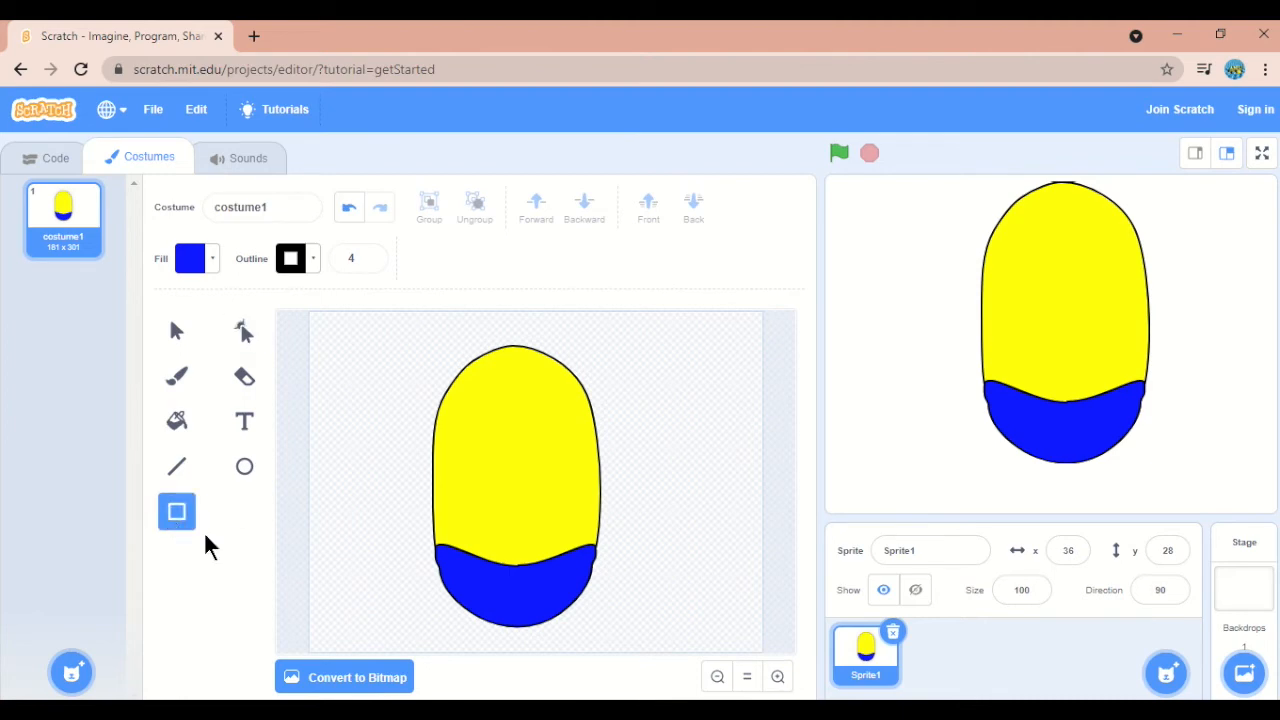
left_click_drag(481, 509, 556, 572)
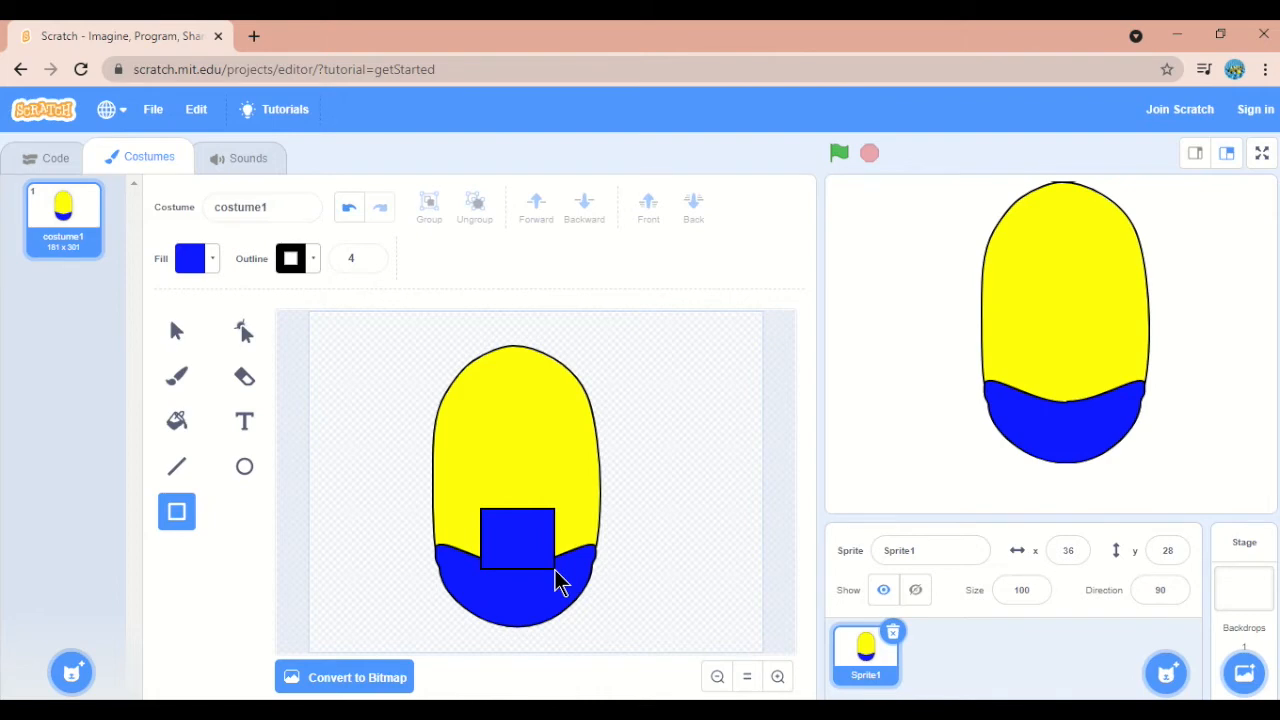
left_click_drag(556, 572, 556, 572)
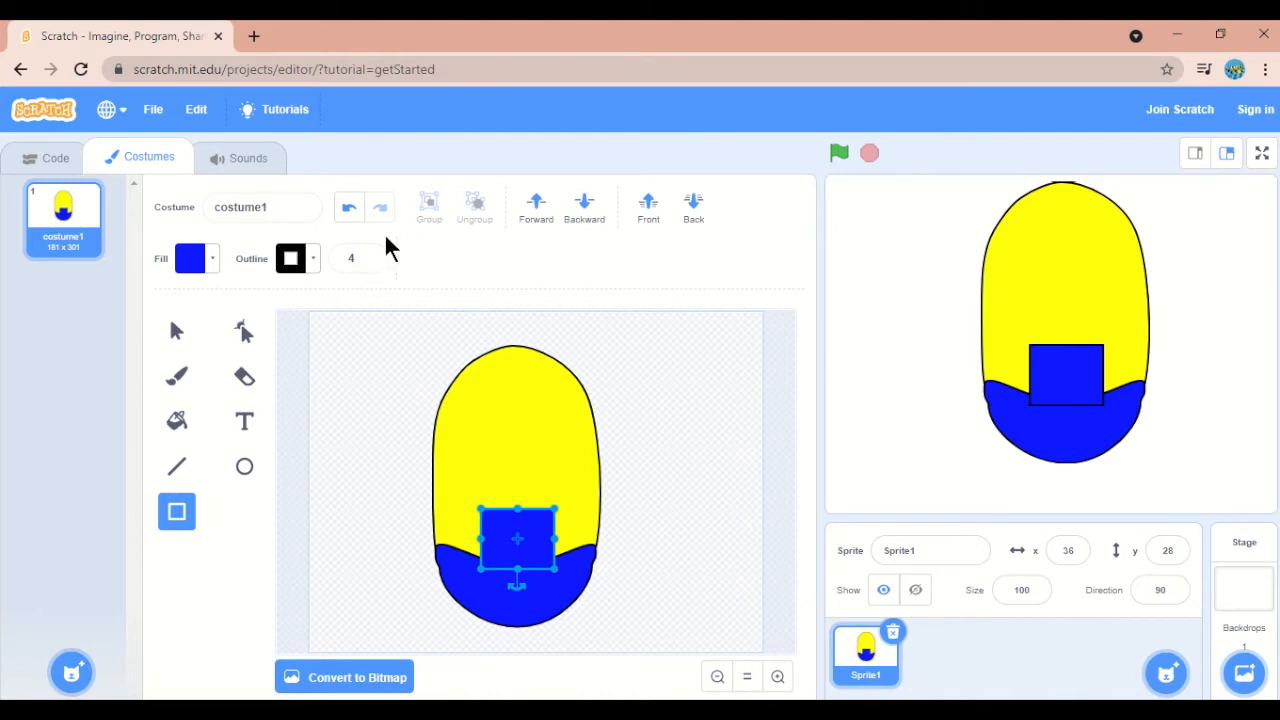
left_click(314, 262)
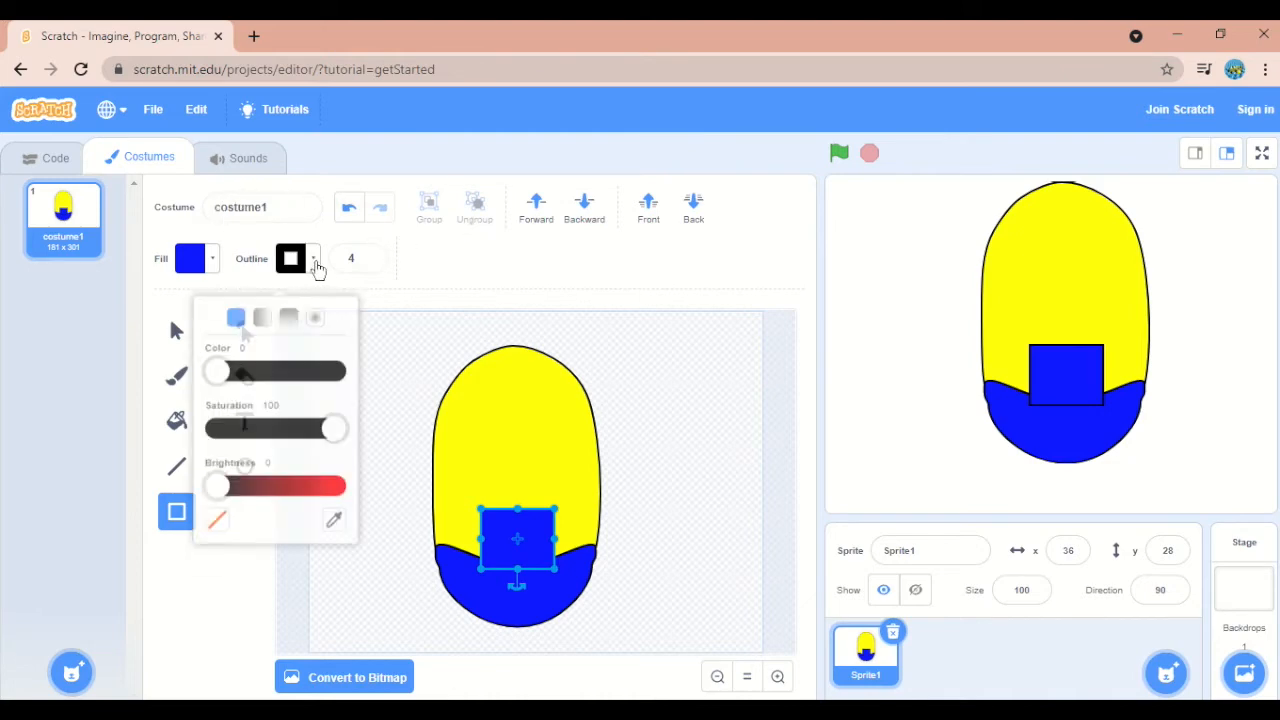
left_click(221, 511)
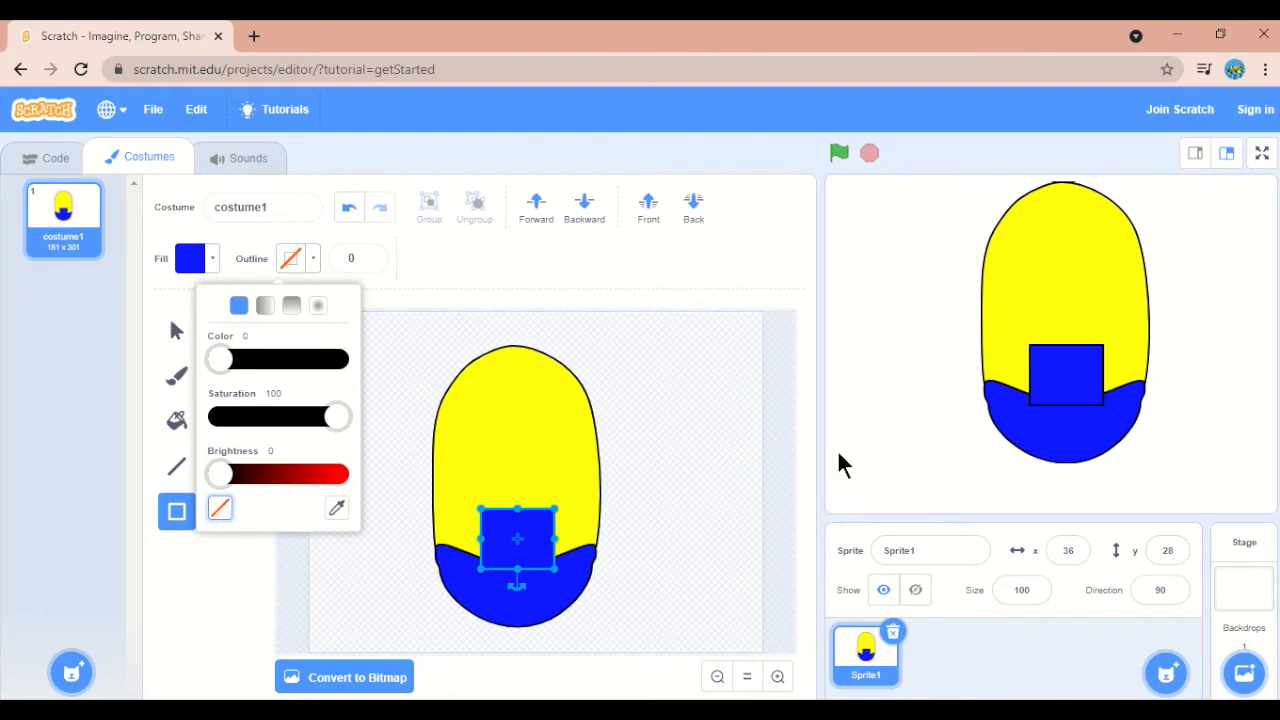
left_click(616, 479)
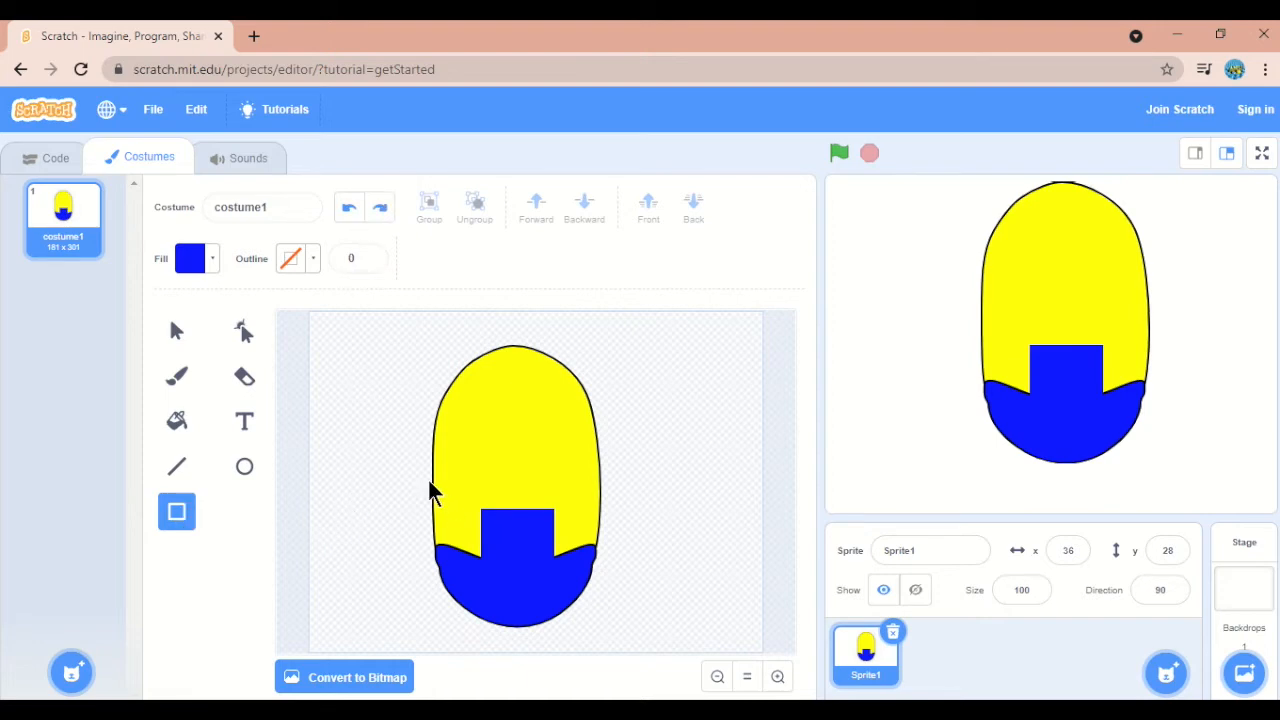
Draw a blue strap without outline across the body along the bib's upper edge and reduce its height to a thin band
left_click_drag(433, 490, 594, 518)
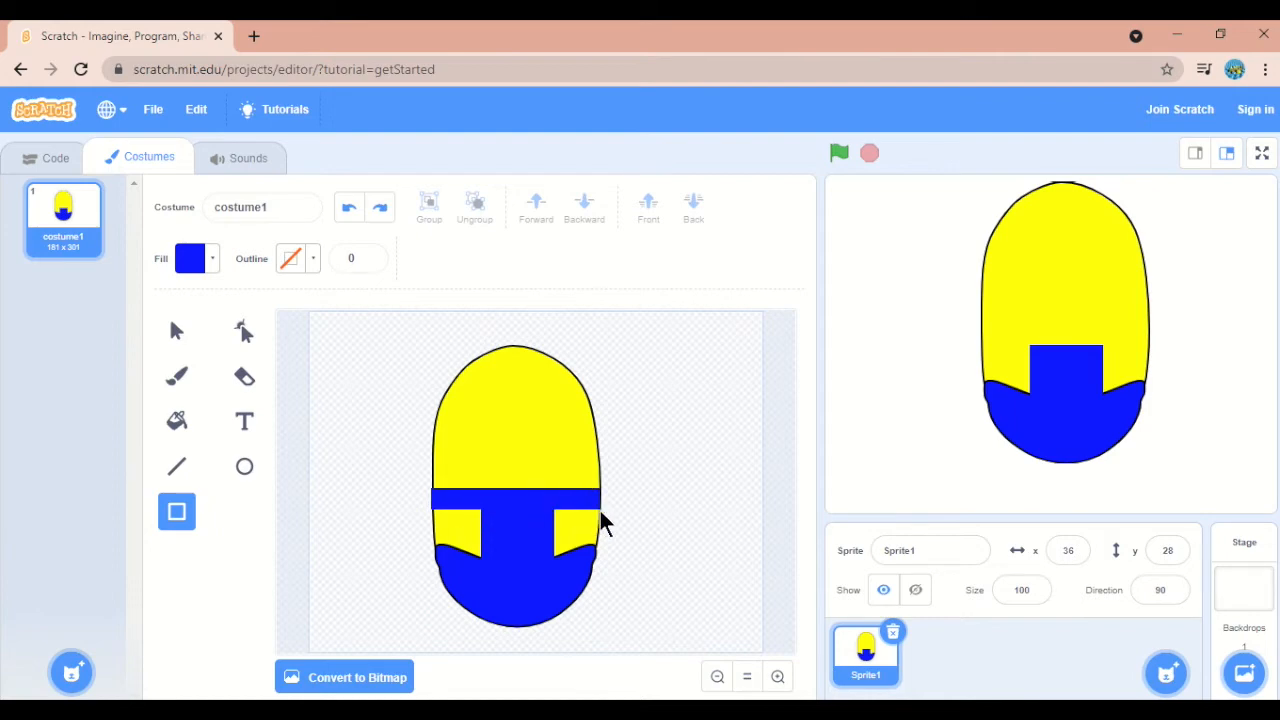
left_click_drag(600, 510, 600, 510)
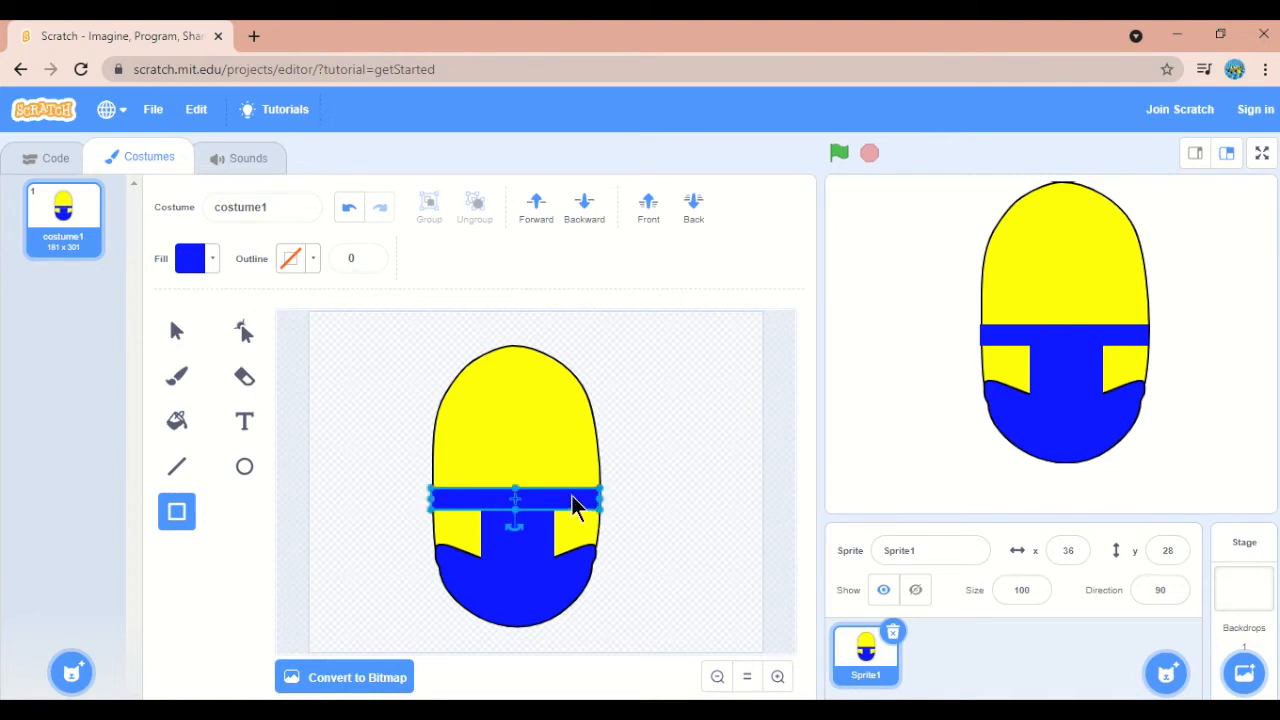
left_click_drag(516, 489, 518, 501)
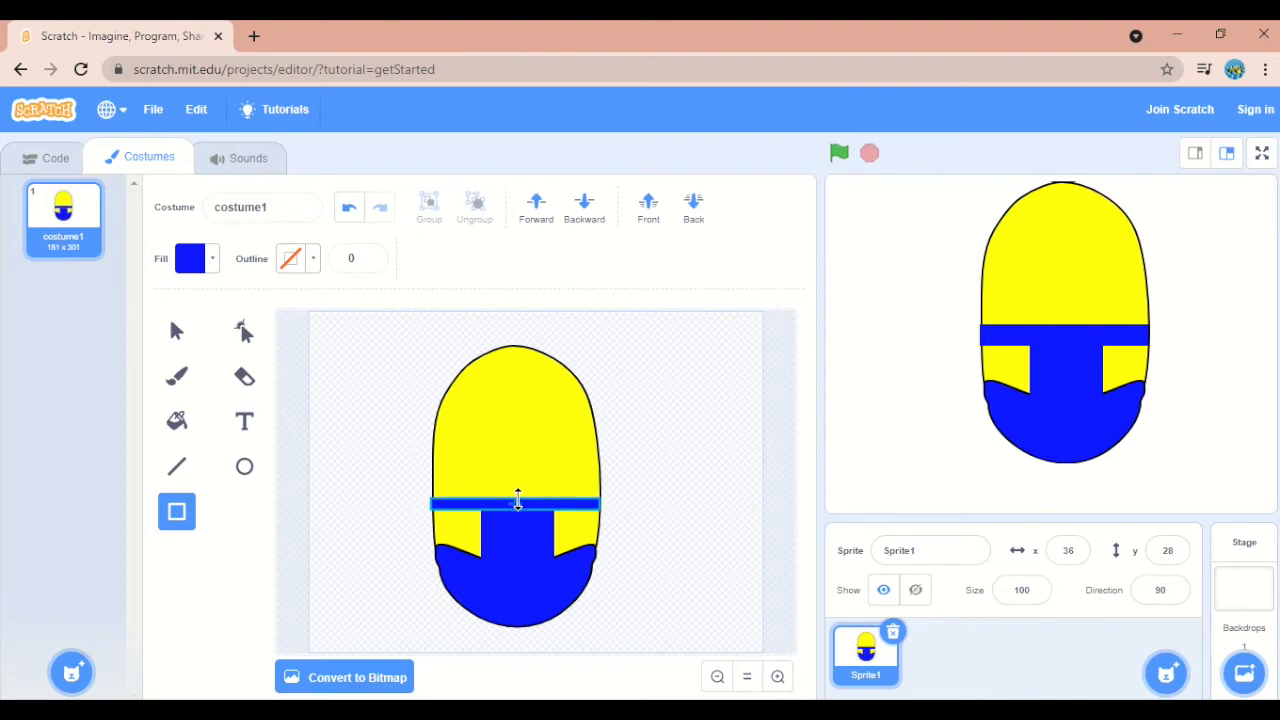
left_click_drag(518, 501, 516, 502)
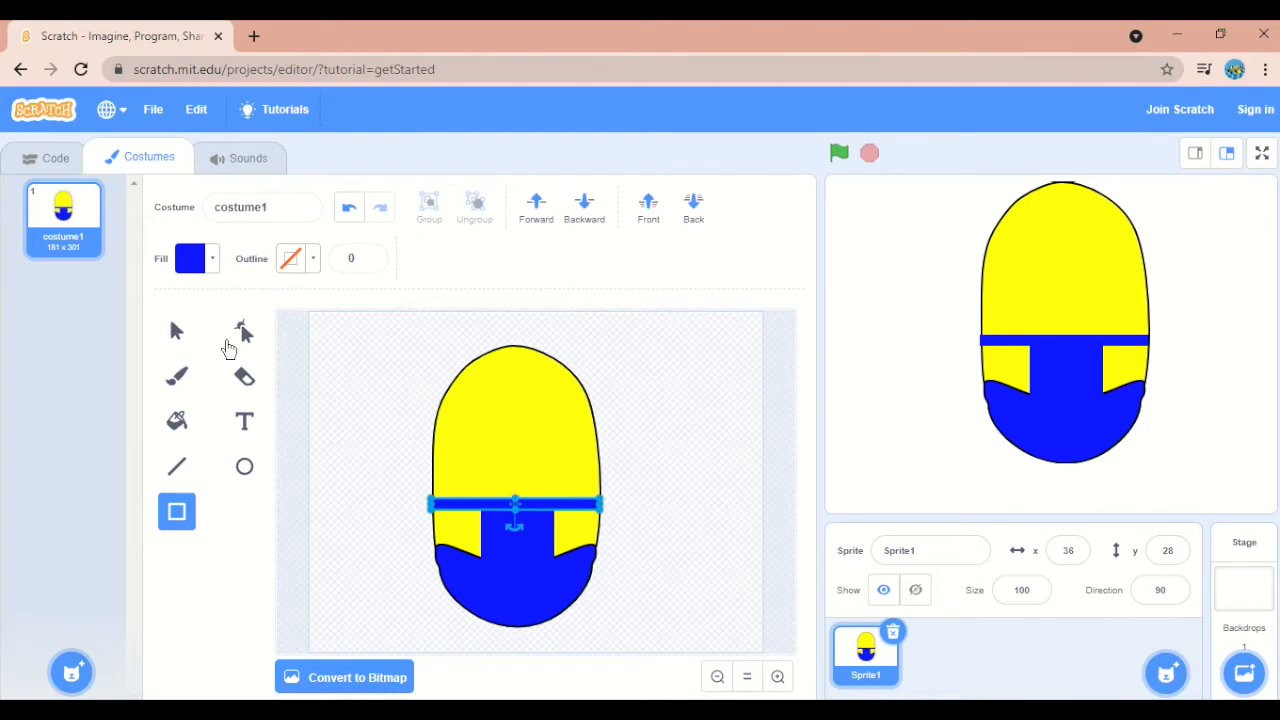
Add a middle point to the strap's lower and upper edges and pull both down so the strap dips at the center
left_click(245, 331)
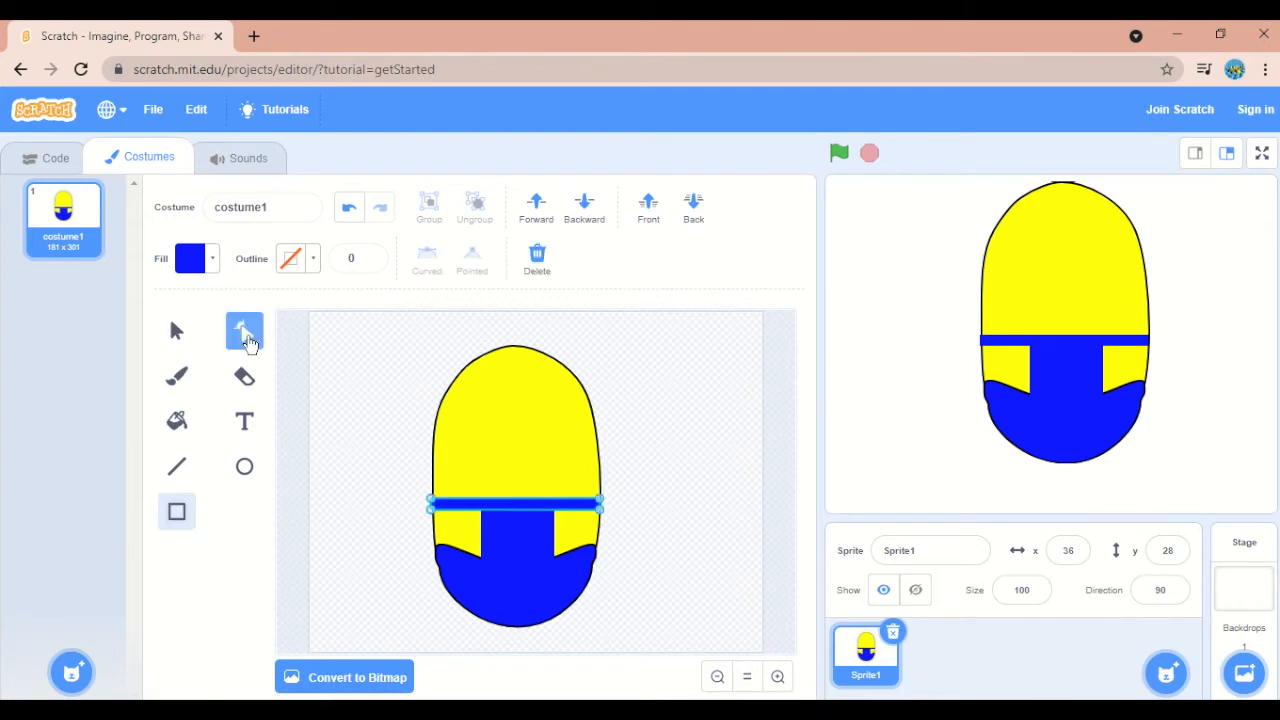
left_click(518, 511)
left_click_drag(518, 512, 518, 526)
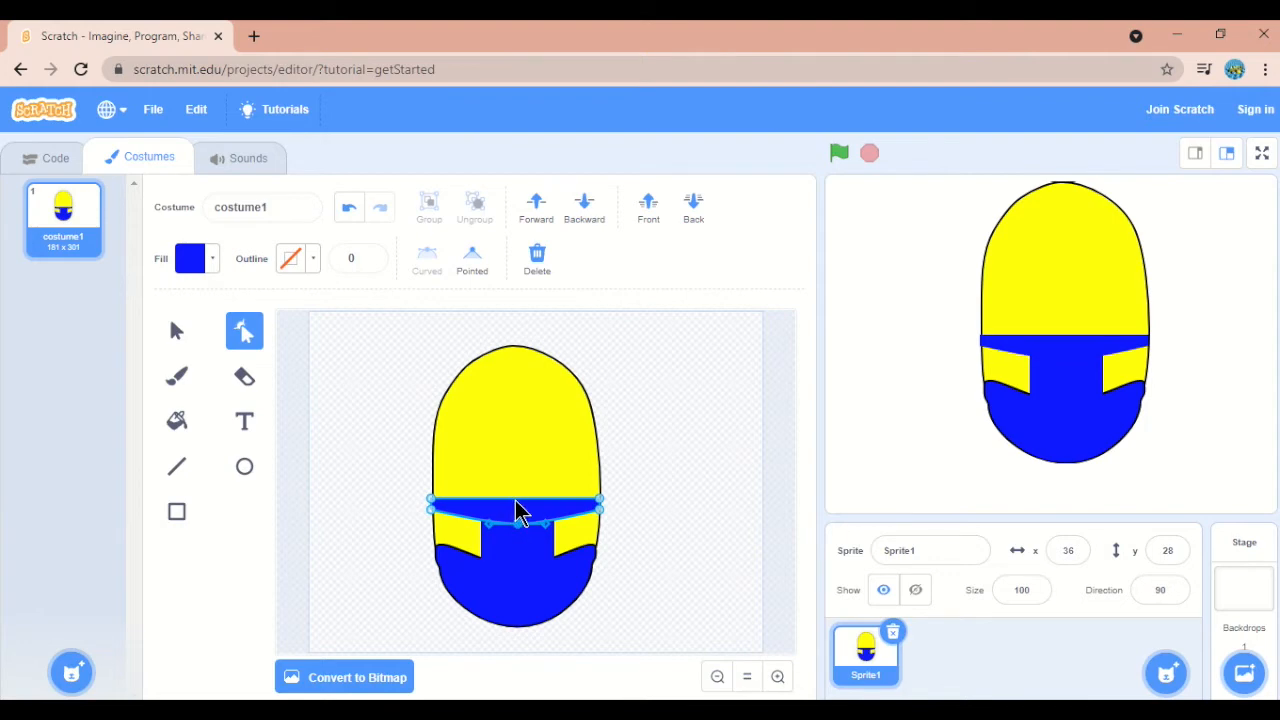
left_click(514, 498)
left_click_drag(515, 499, 516, 513)
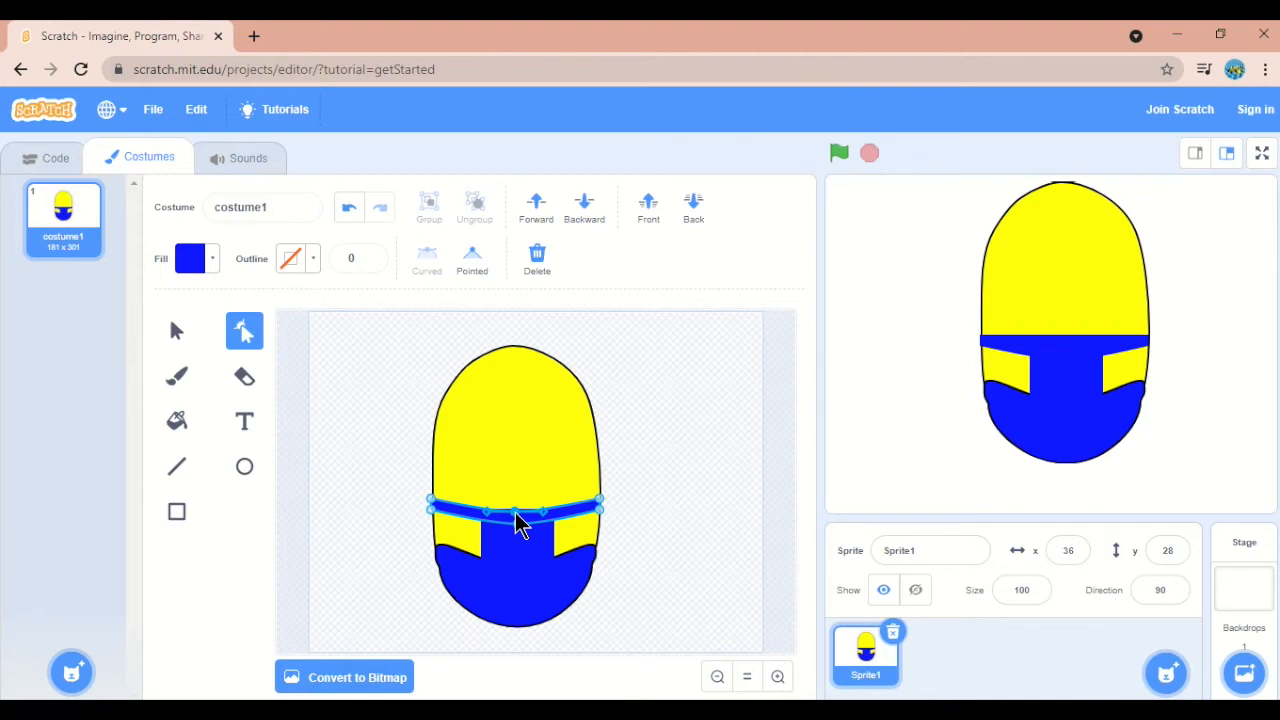
left_click(634, 494)
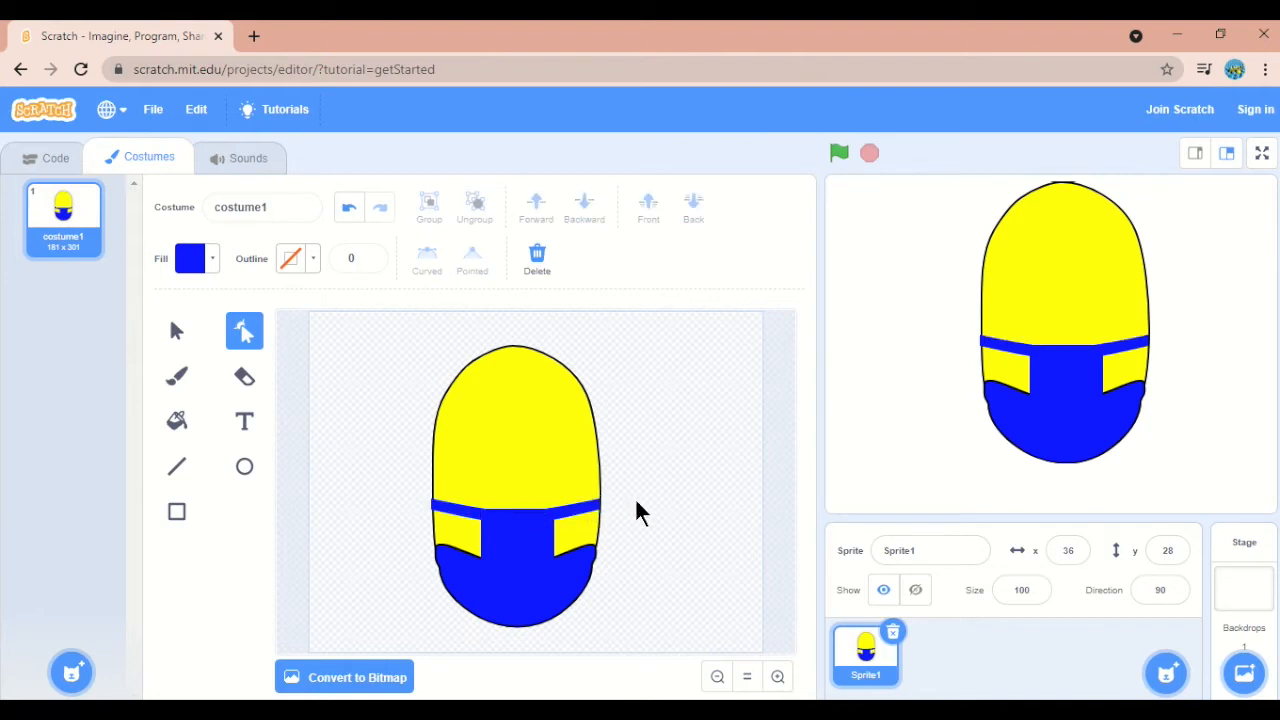
Move the corner points at both ends of the strap slightly up so the ends meet the body's edges
left_click(563, 516)
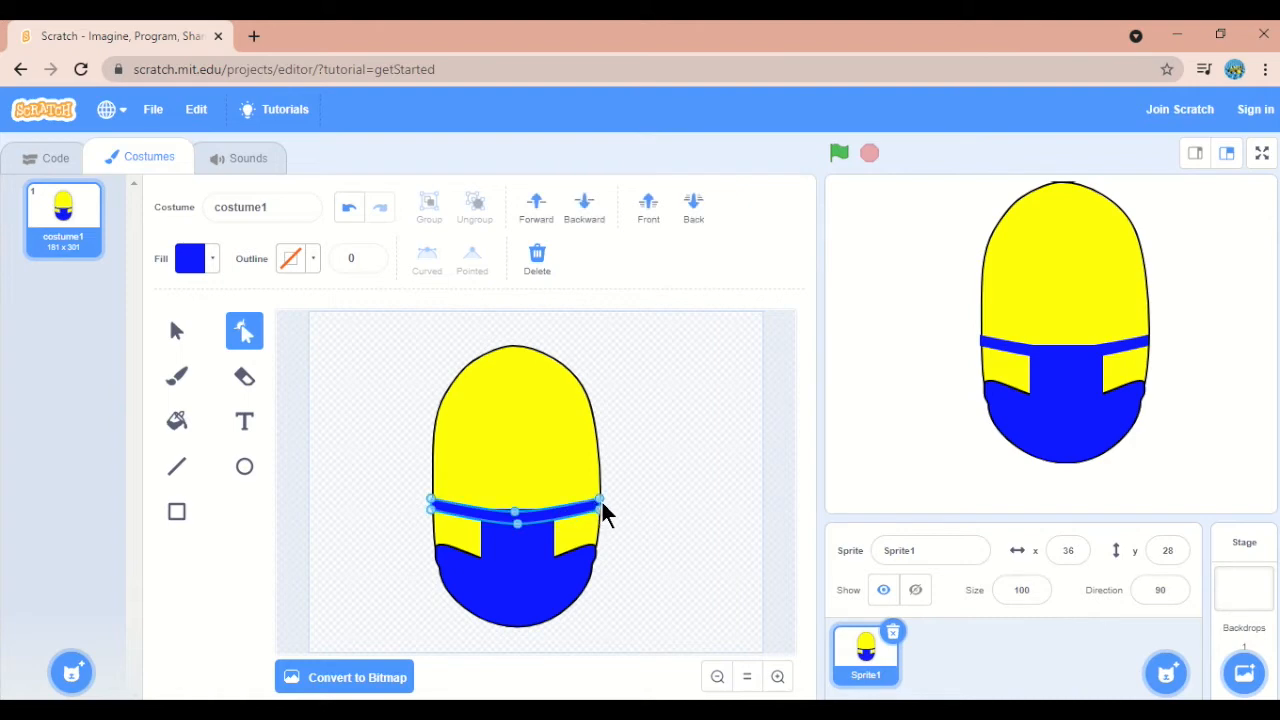
left_click_drag(600, 499, 596, 496)
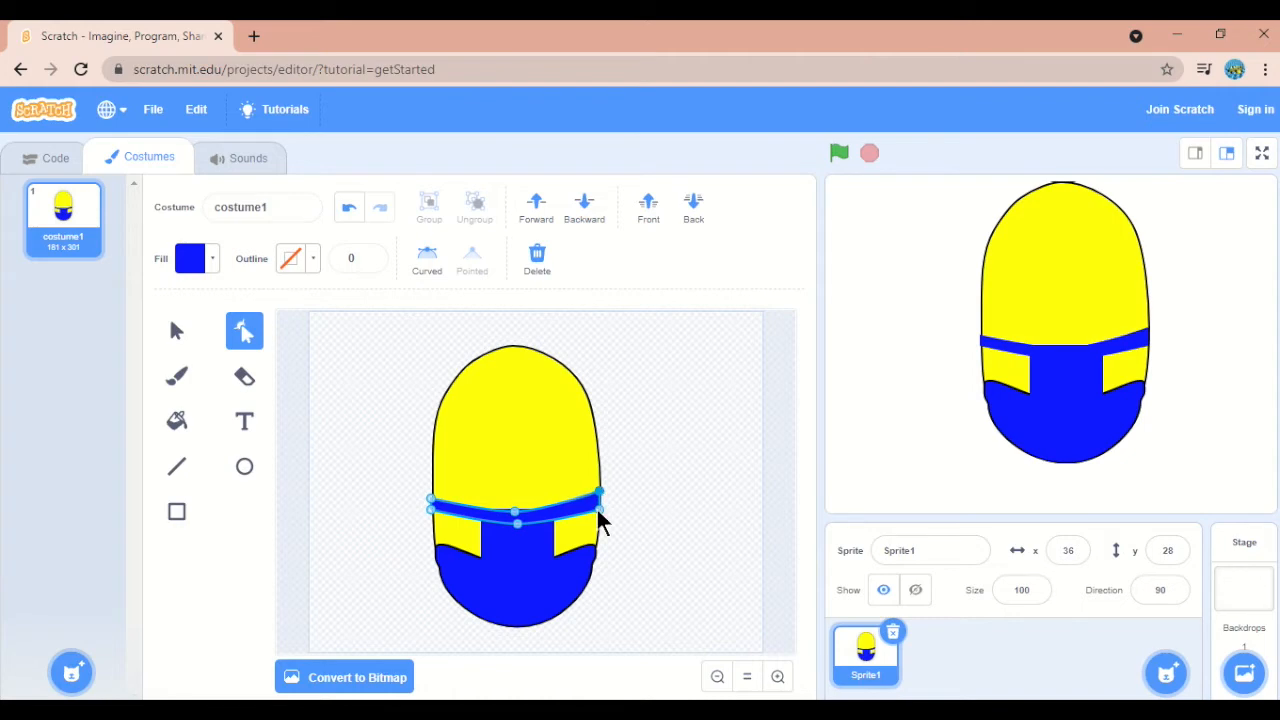
left_click(601, 514)
left_click(600, 514)
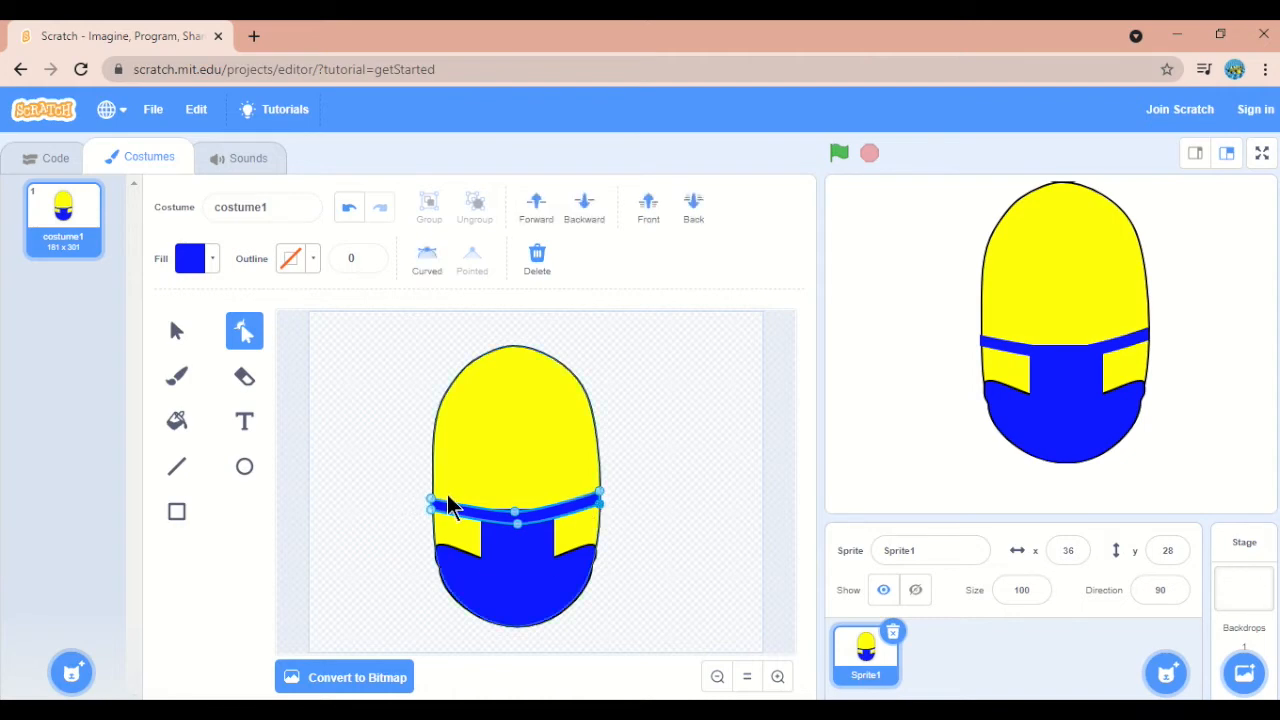
left_click_drag(435, 497, 428, 493)
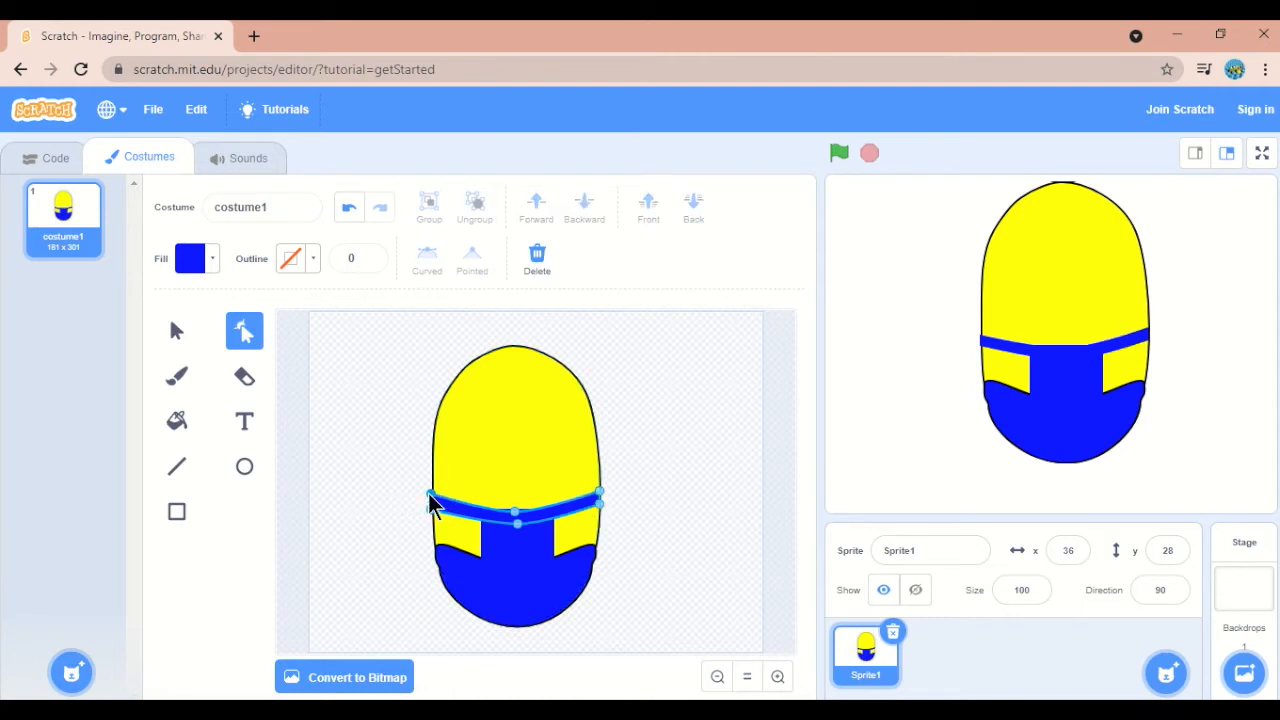
left_click(434, 515)
left_click_drag(433, 503, 434, 507)
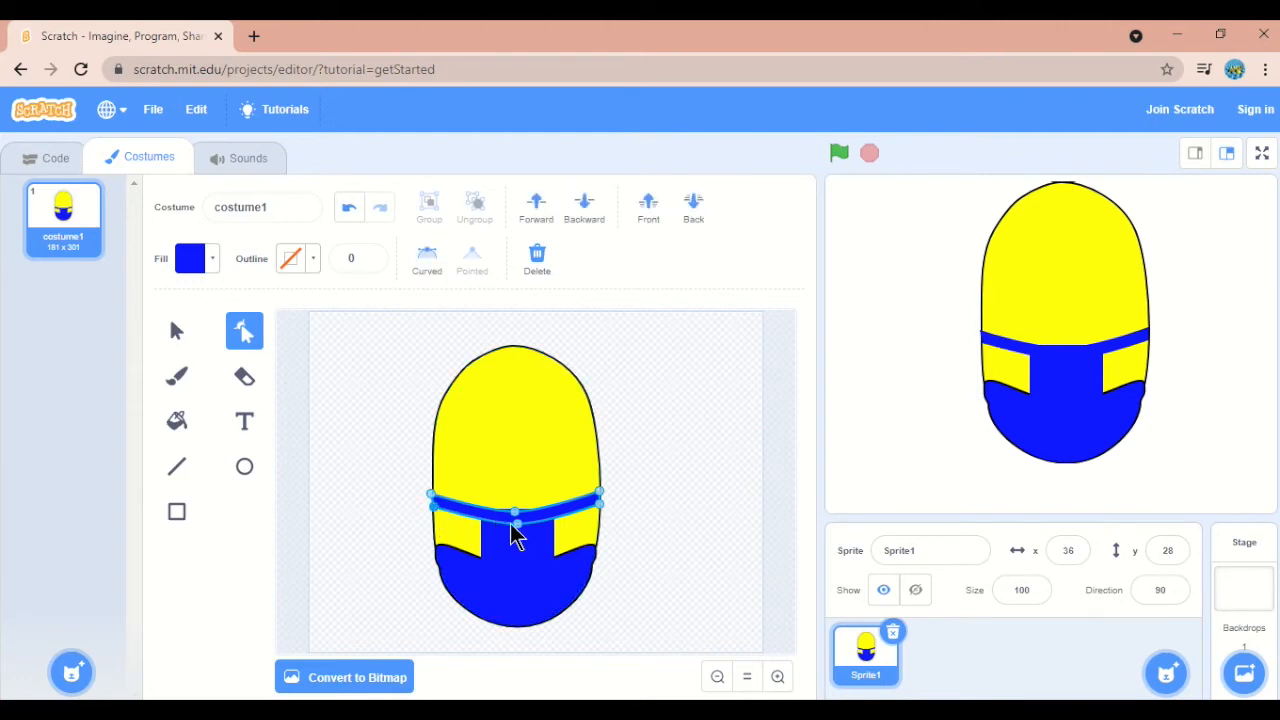
left_click(645, 531)
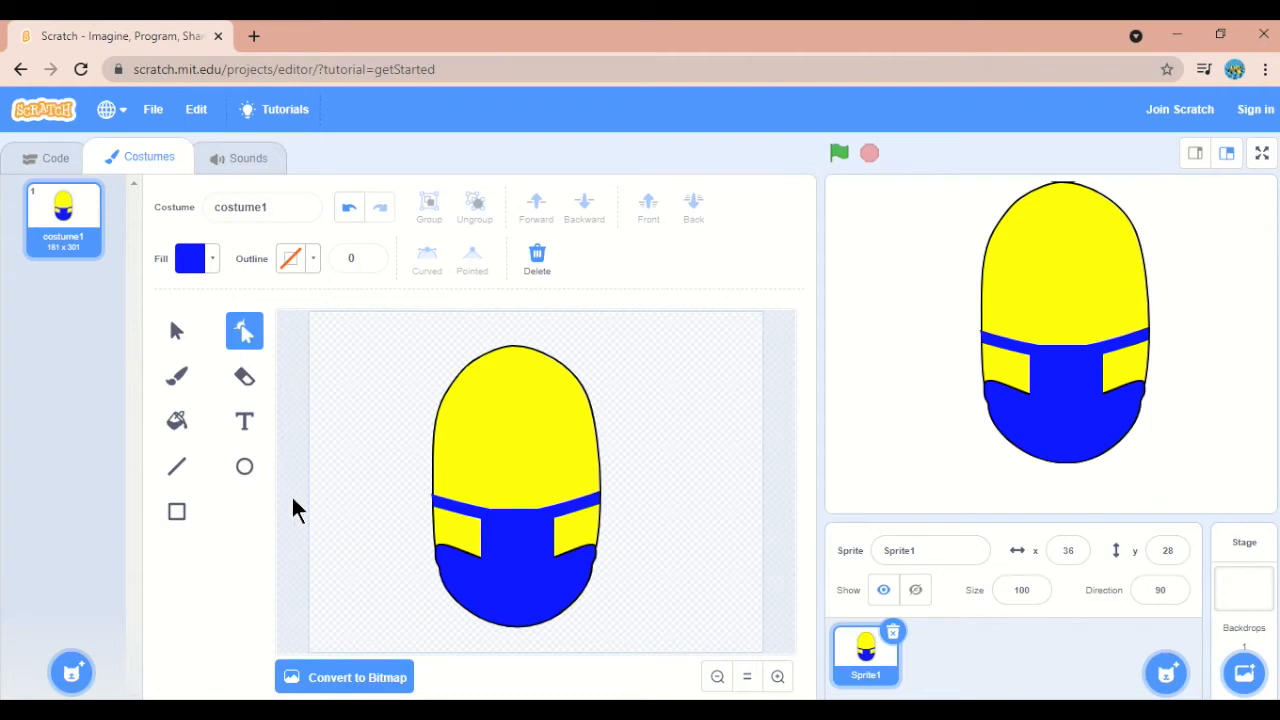
Set the fill to white with saturation 0 and draw a small oval without outline in the middle of the bib
left_click(250, 472)
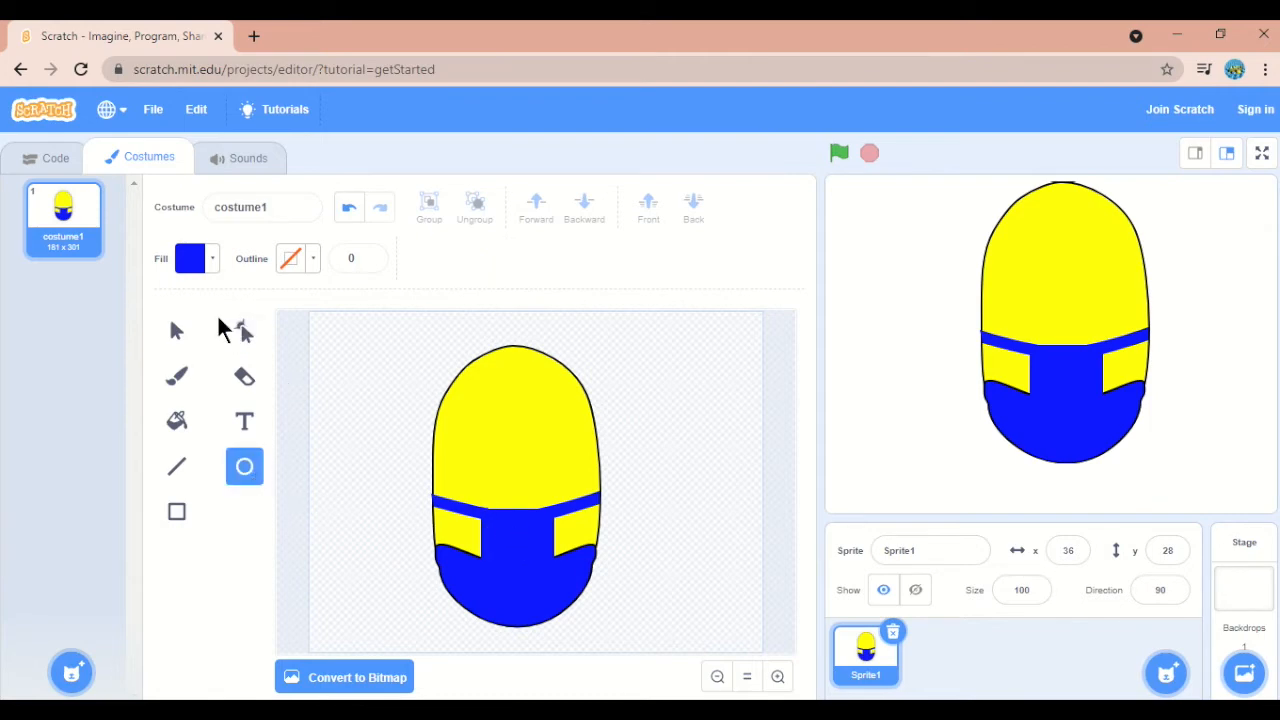
left_click(206, 264)
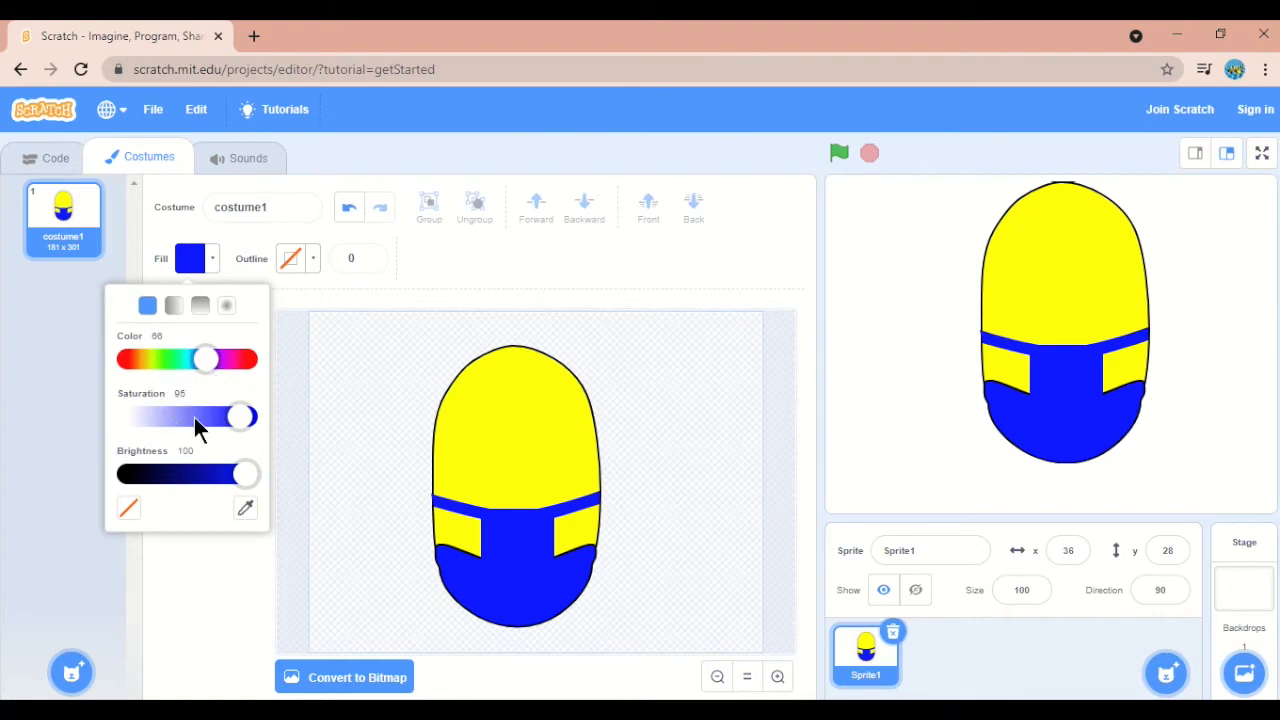
left_click_drag(223, 413, 128, 414)
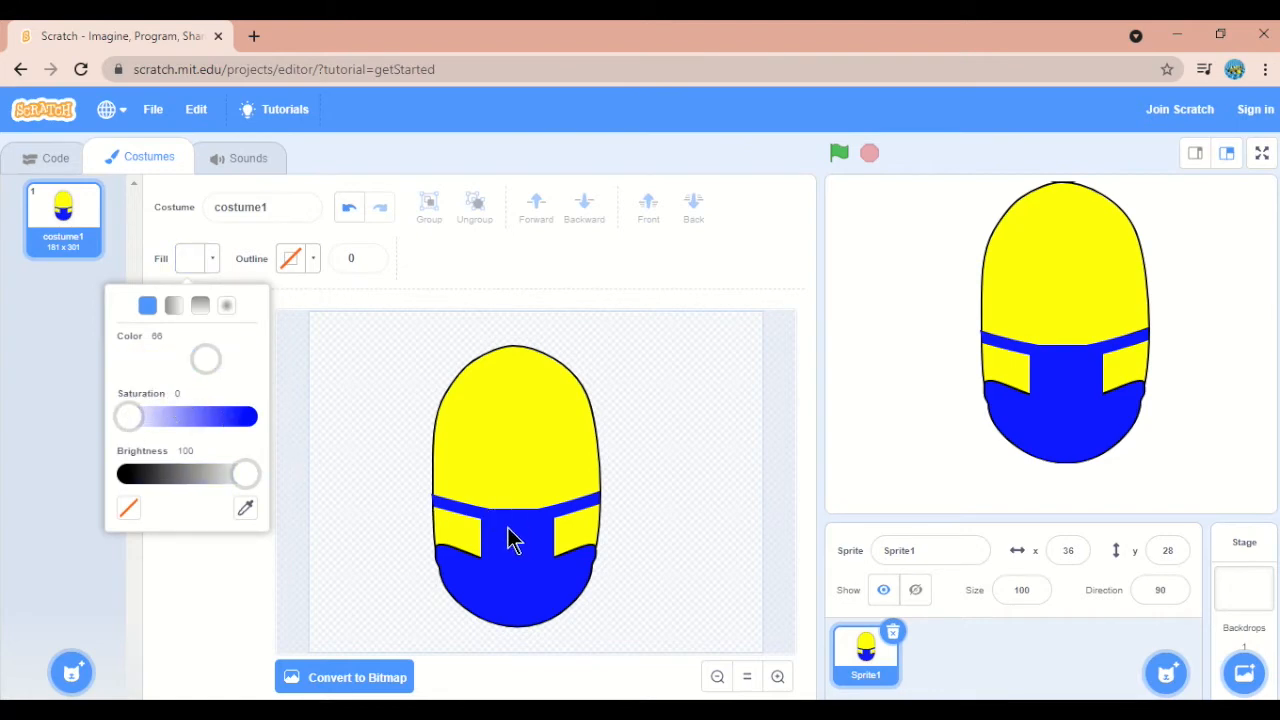
left_click_drag(507, 527, 528, 545)
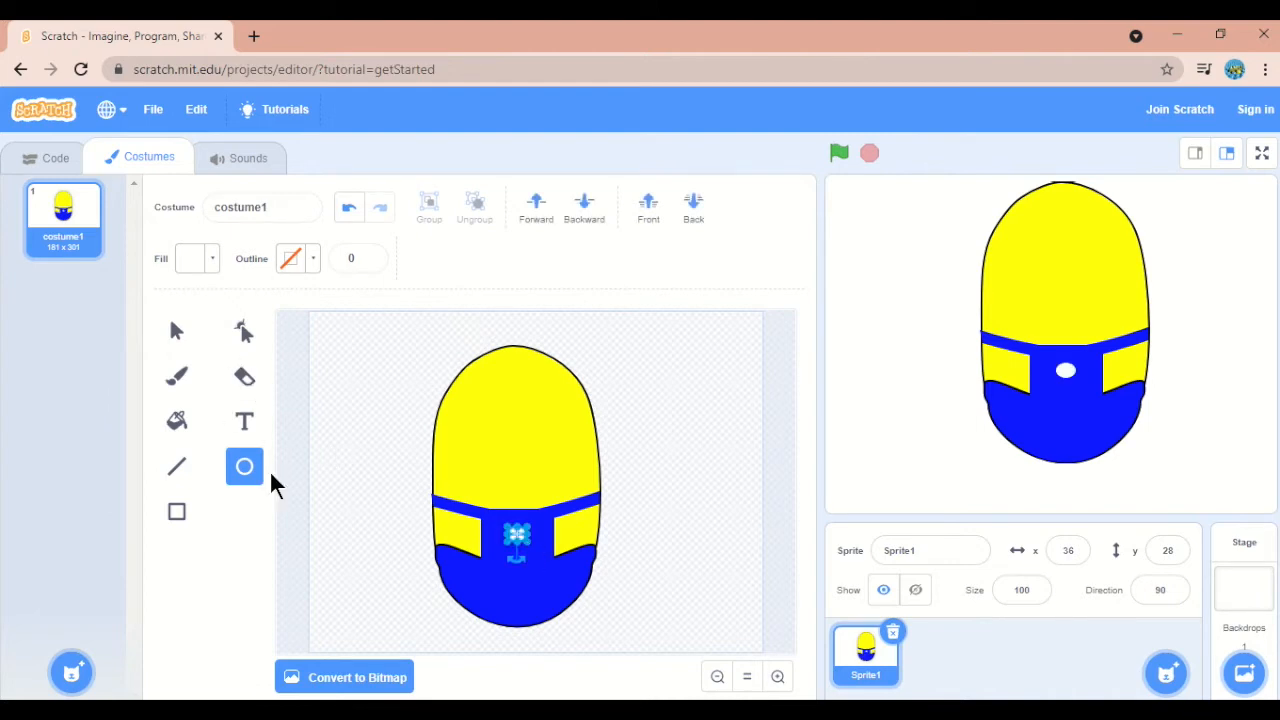
left_click(394, 590)
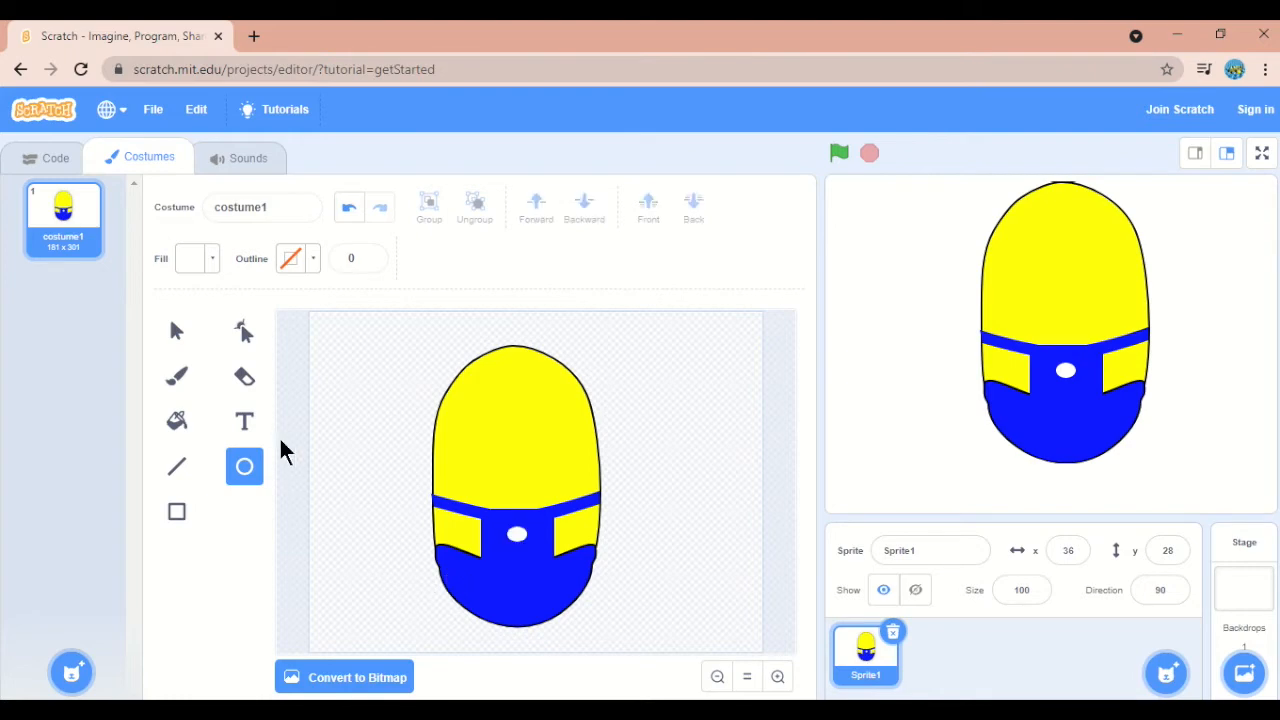
Set the fill to black with brightness 1 and draw a smaller oval inside the bib's white oval
left_click(205, 265)
left_click(130, 477)
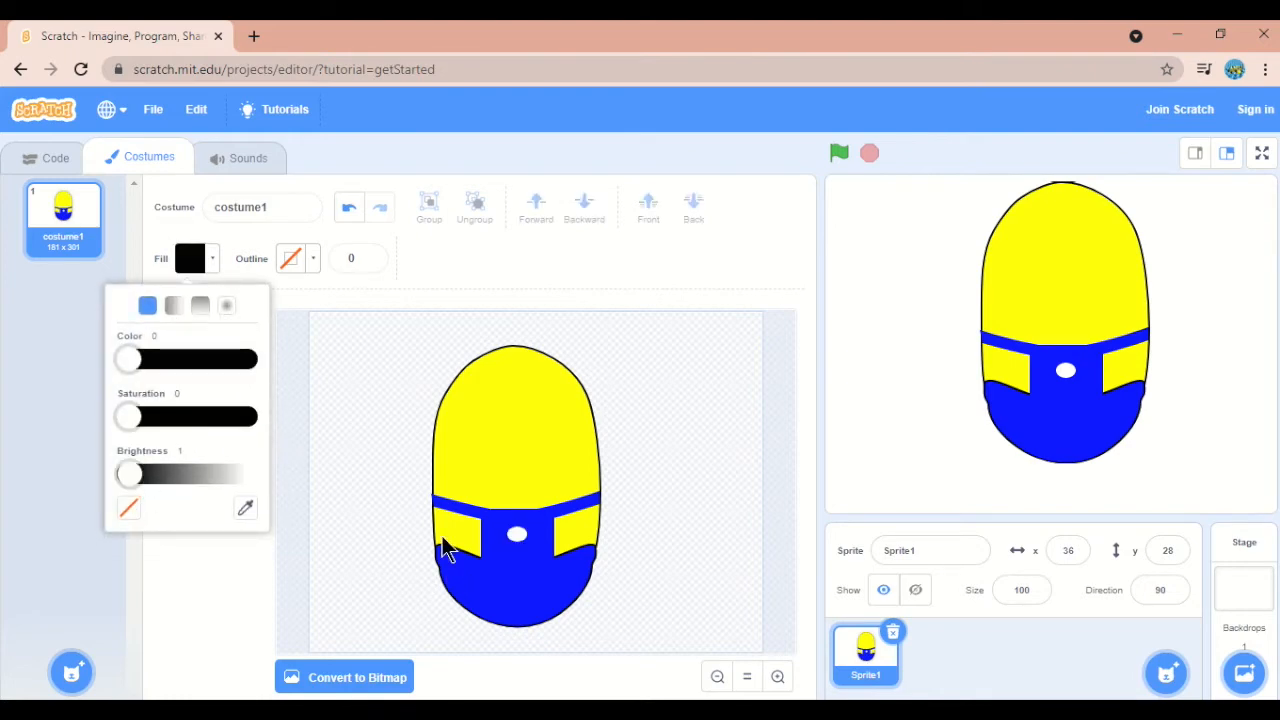
left_click(517, 538)
left_click_drag(513, 531, 521, 541)
left_click_drag(286, 527, 290, 528)
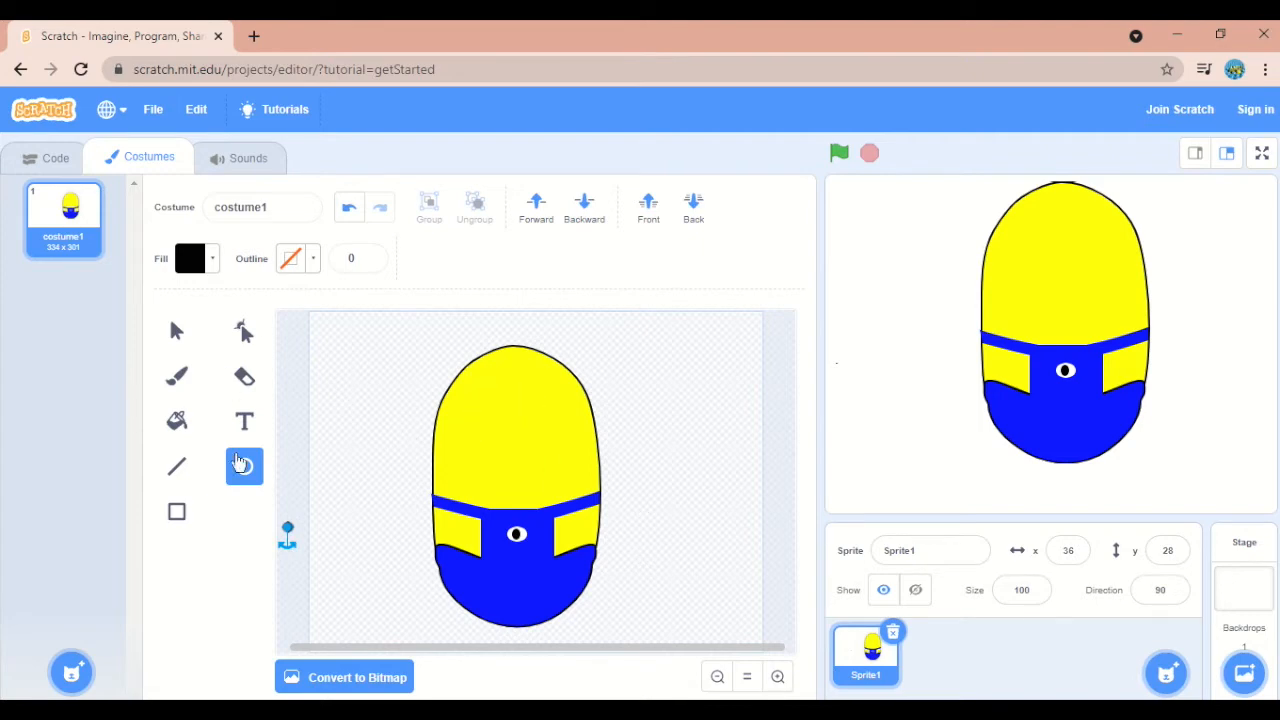
left_click(406, 540)
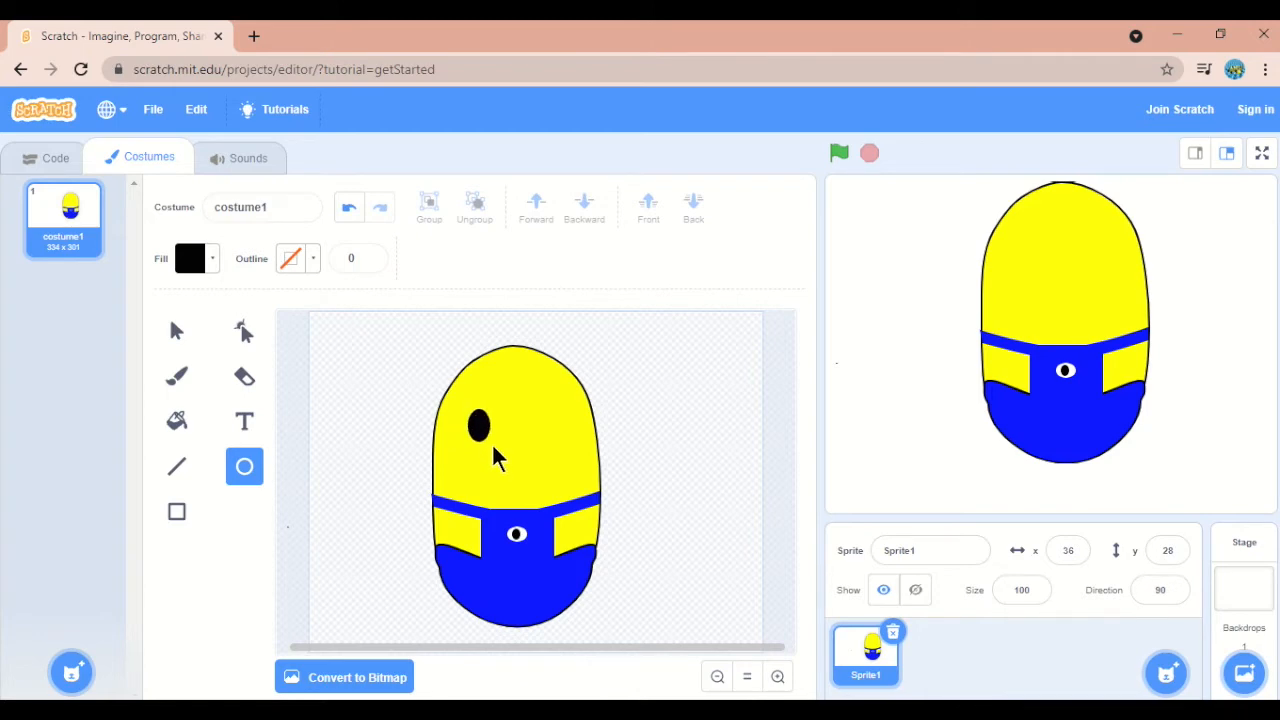
Draw a circle without outline on the face, just above the strap's left half, and set its fill to gray with brightness 44
left_click_drag(517, 452, 520, 459)
left_click_drag(517, 459, 517, 459)
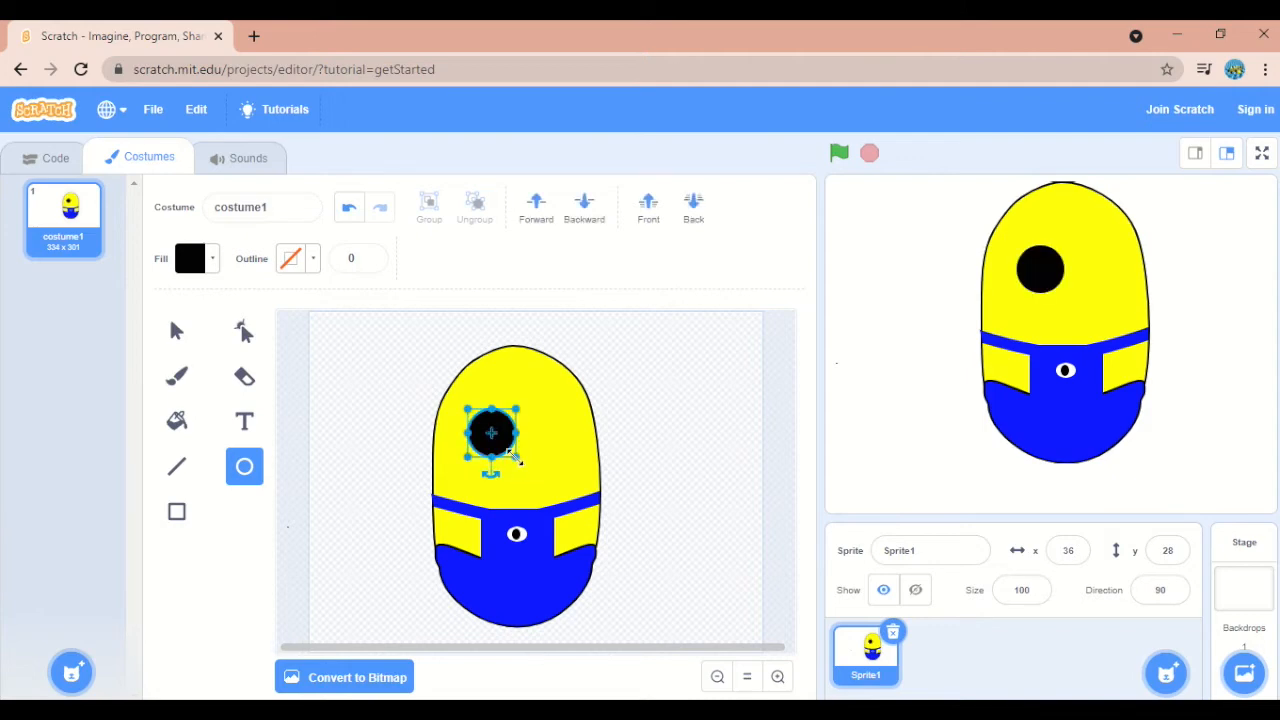
left_click(211, 263)
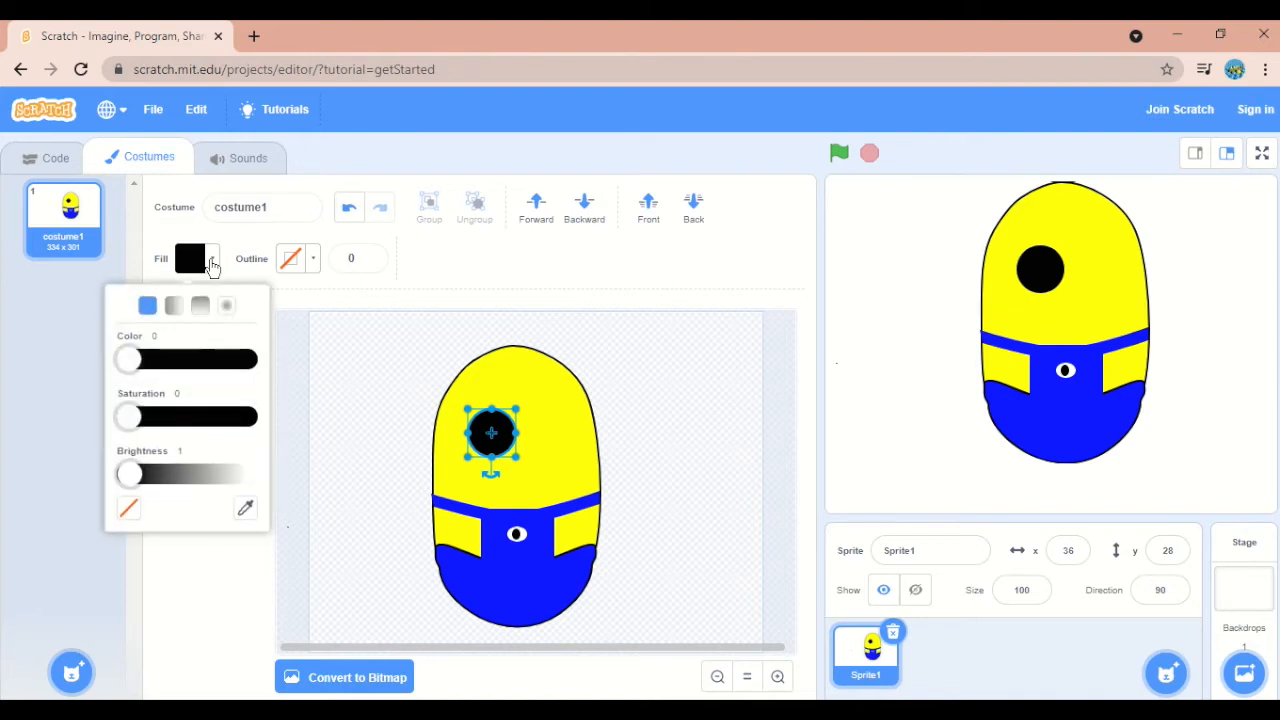
left_click_drag(129, 476, 173, 477)
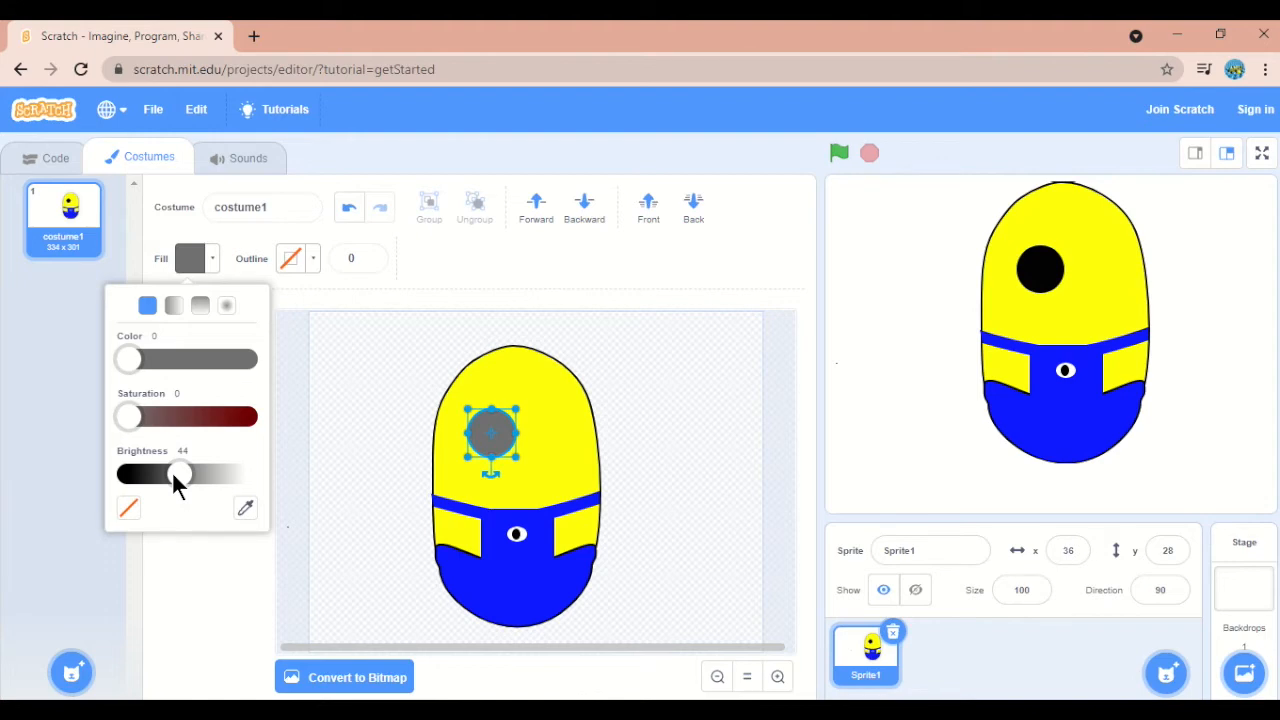
left_click(300, 468)
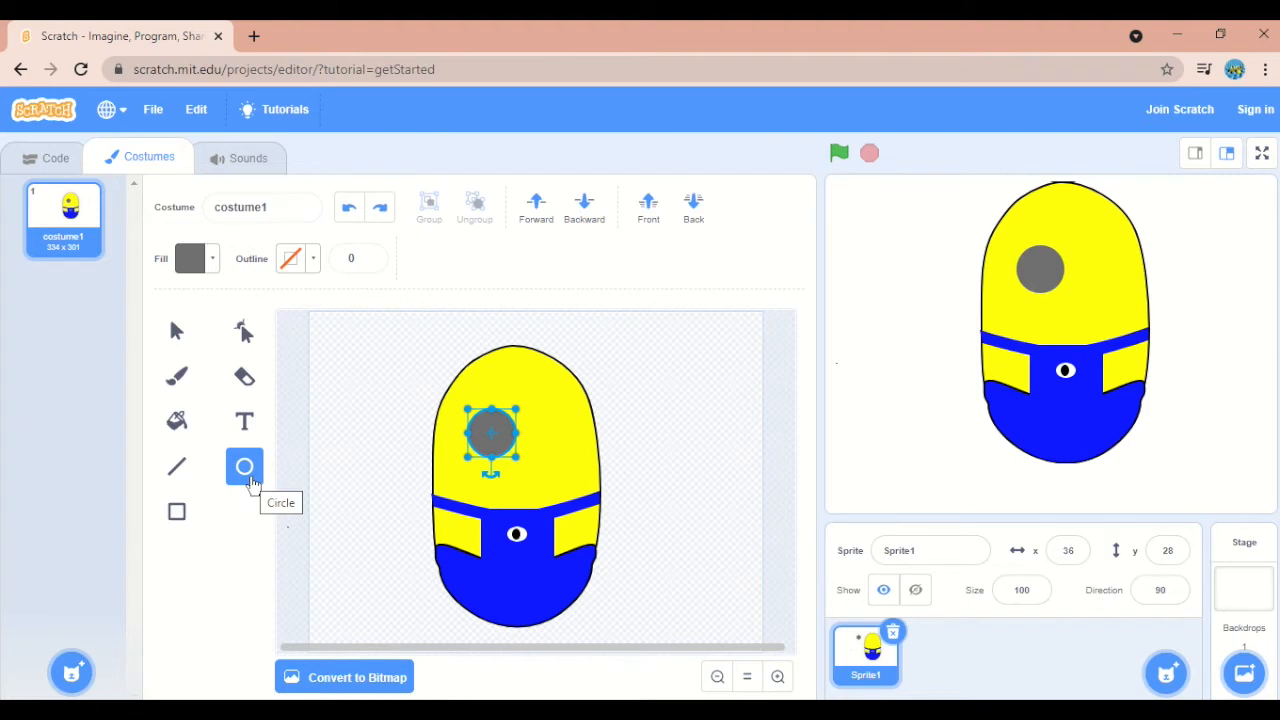
left_click(405, 589)
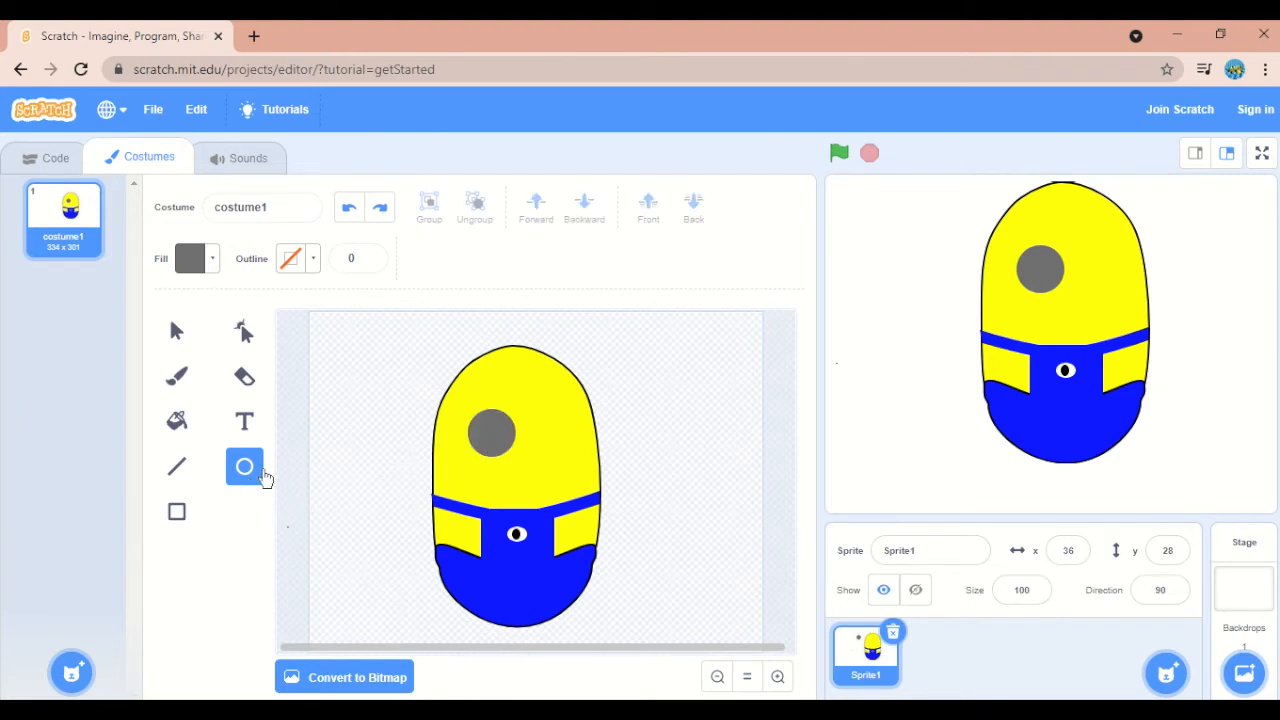
Set the fill to white with brightness 100 and draw a smaller circle without outline centered inside the gray circle
left_click(181, 425)
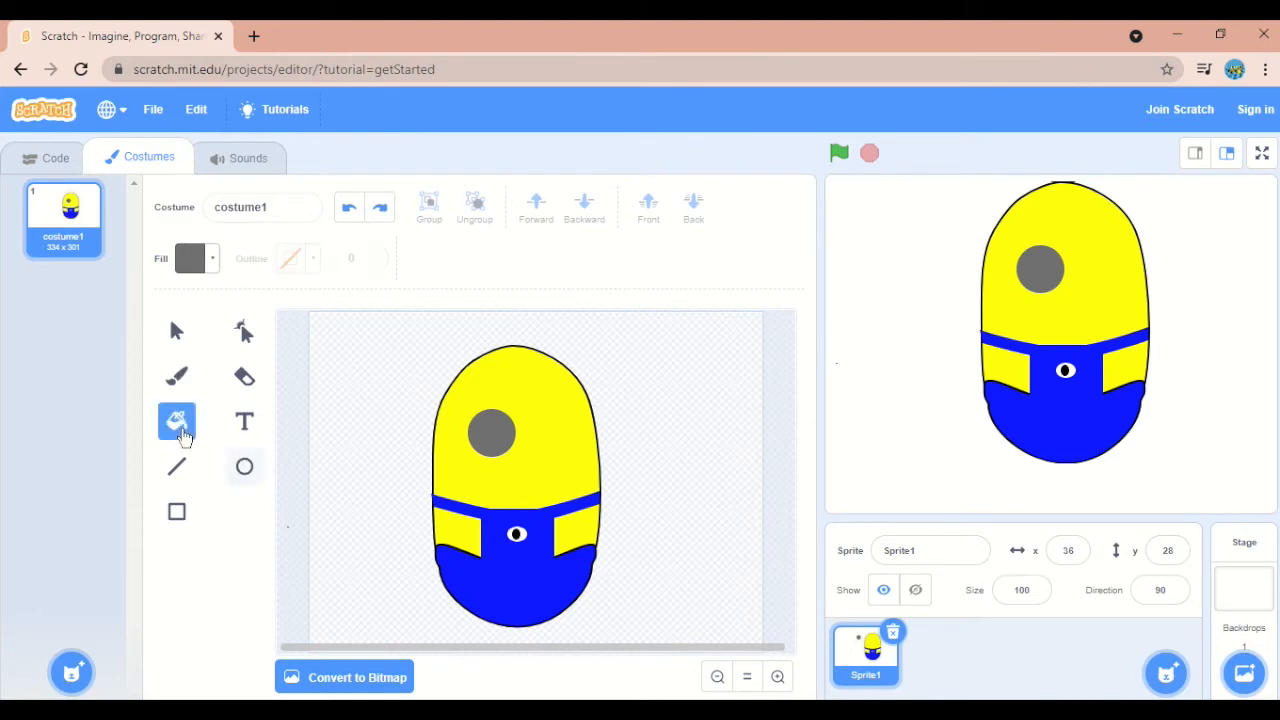
left_click(213, 264)
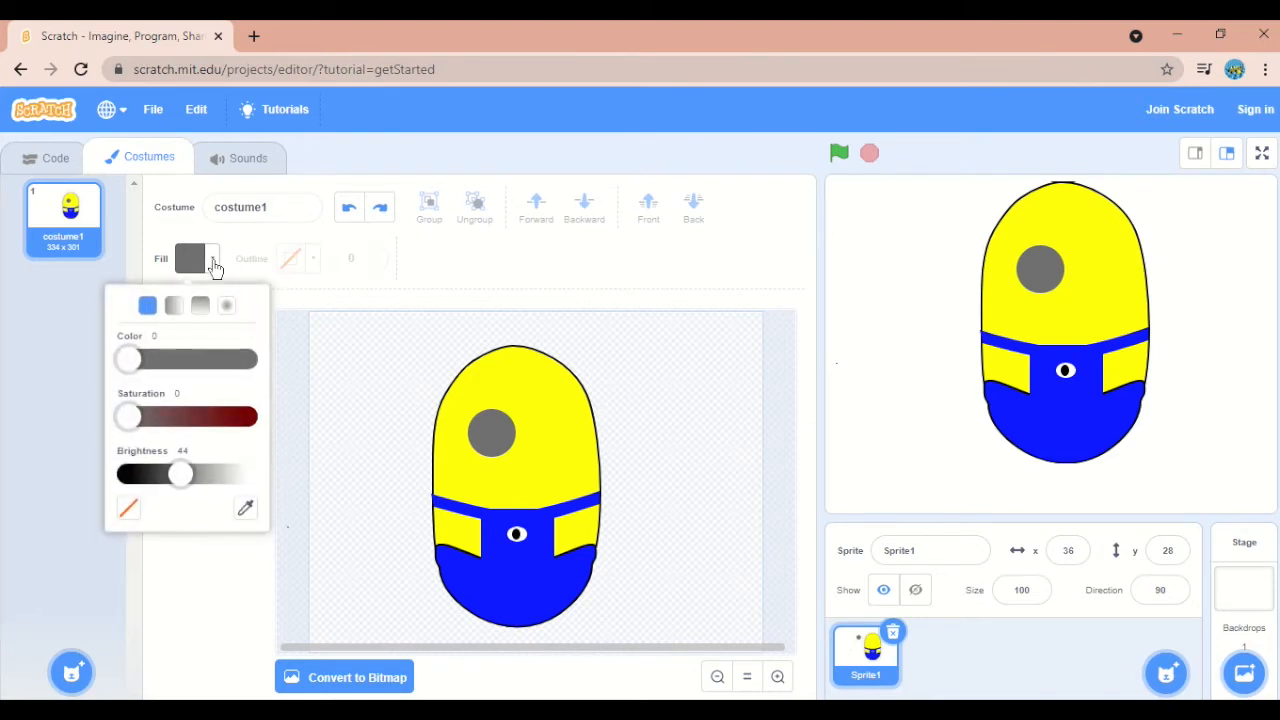
left_click_drag(174, 474, 247, 474)
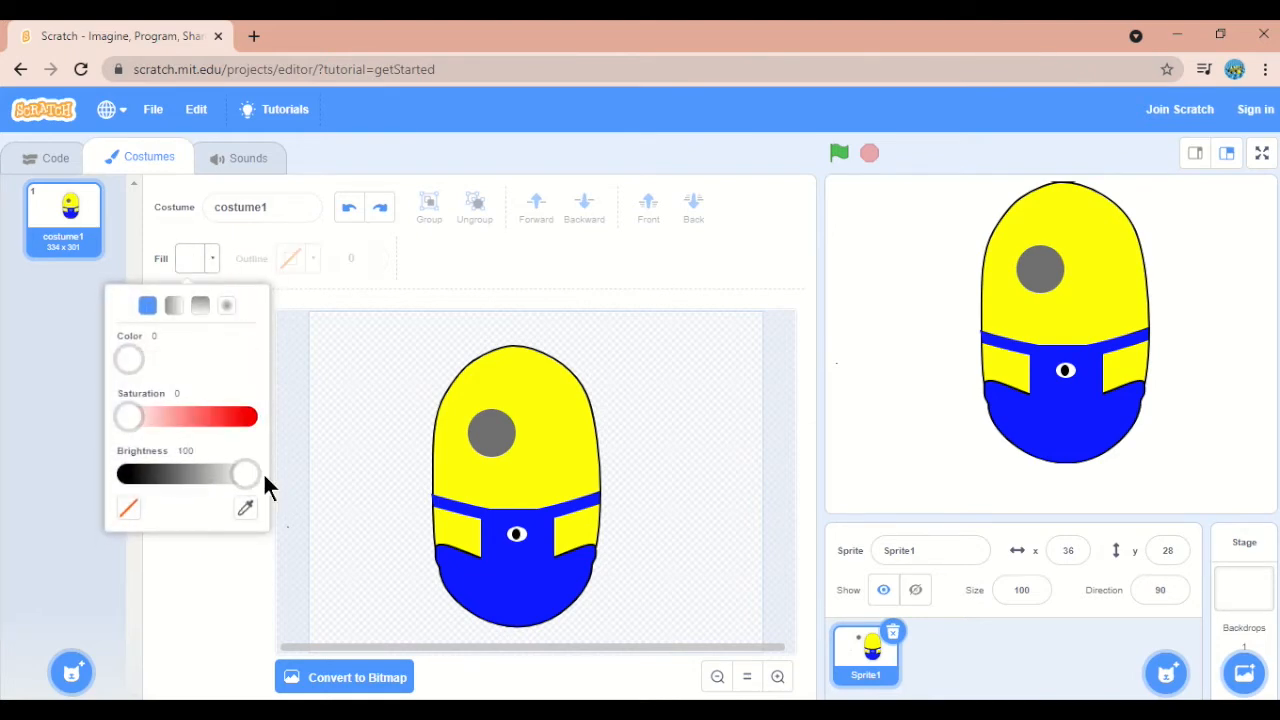
left_click(297, 461)
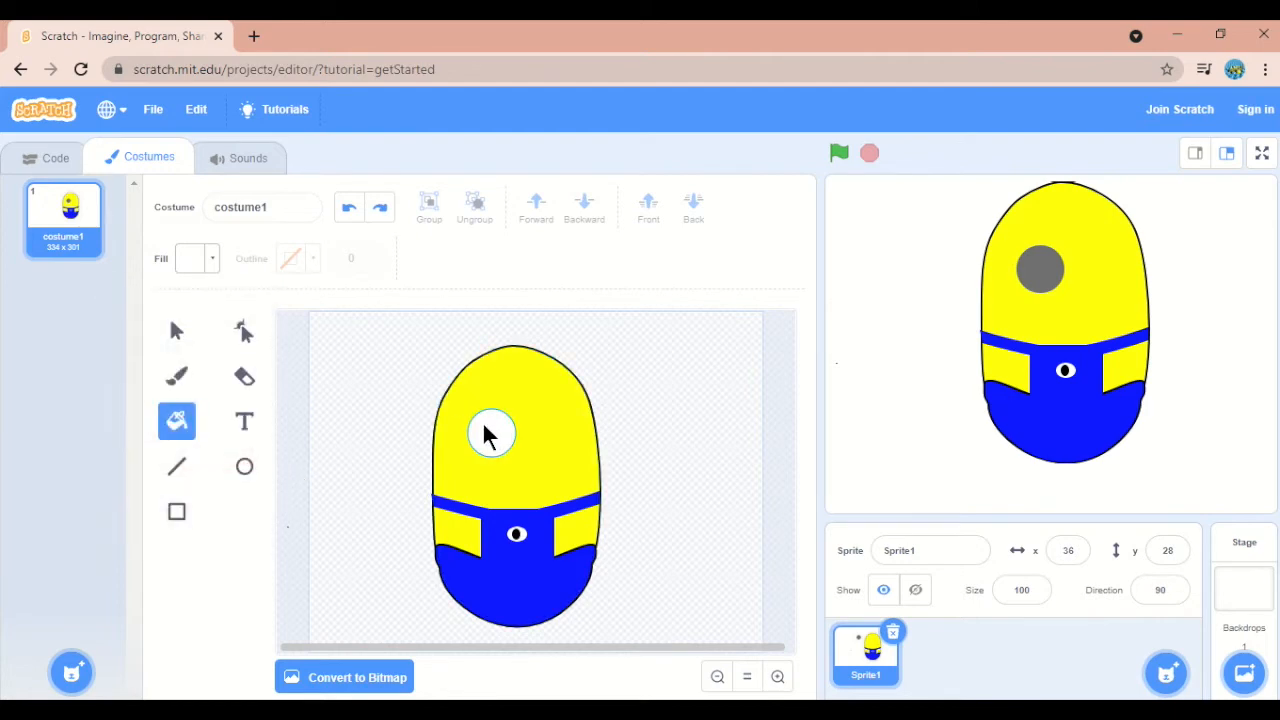
left_click(246, 470)
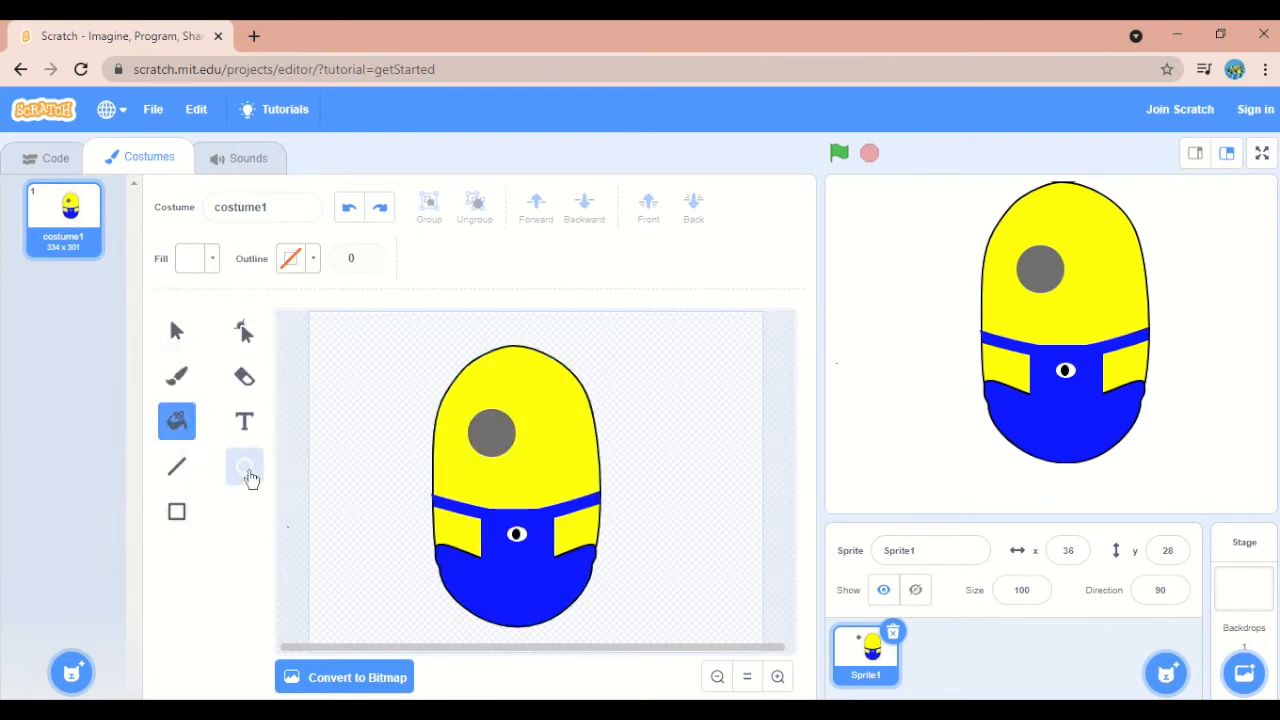
mouse_move(481, 427)
left_mouse_down()
mouse_move(518, 467)
mouse_move(491, 433)
left_mouse_up()
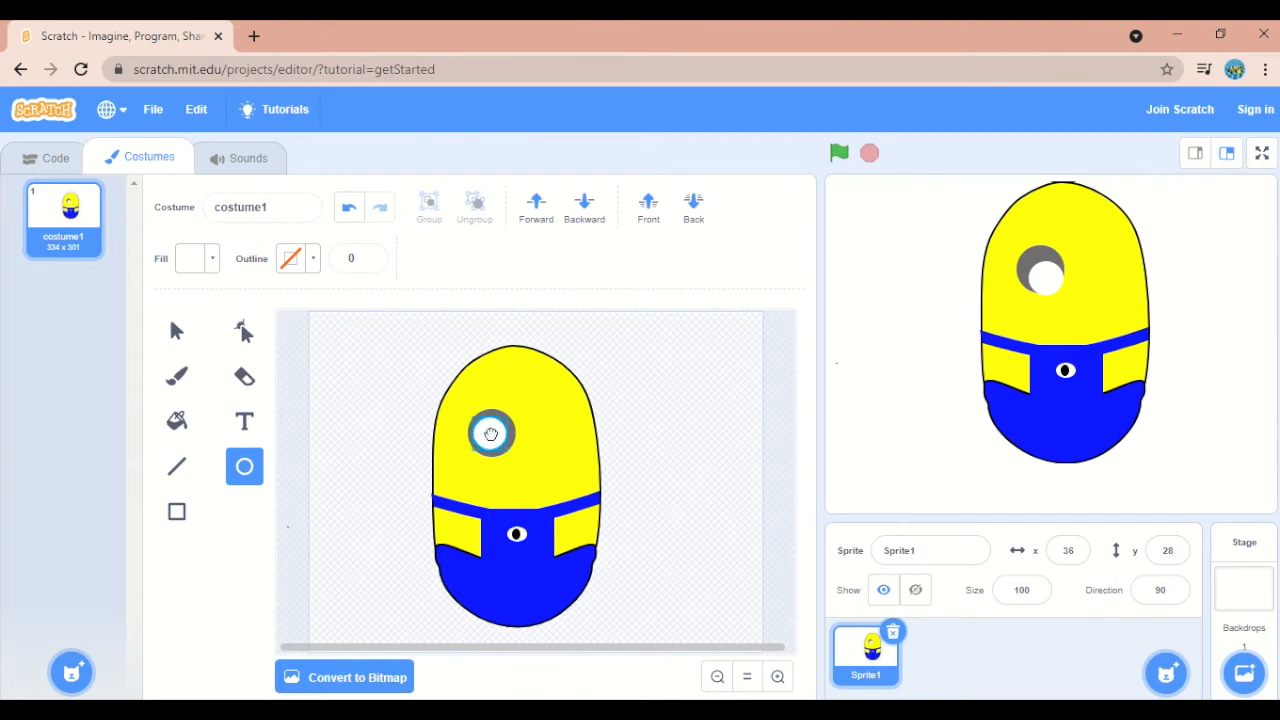
left_click_drag(491, 434, 492, 434)
left_click(355, 481)
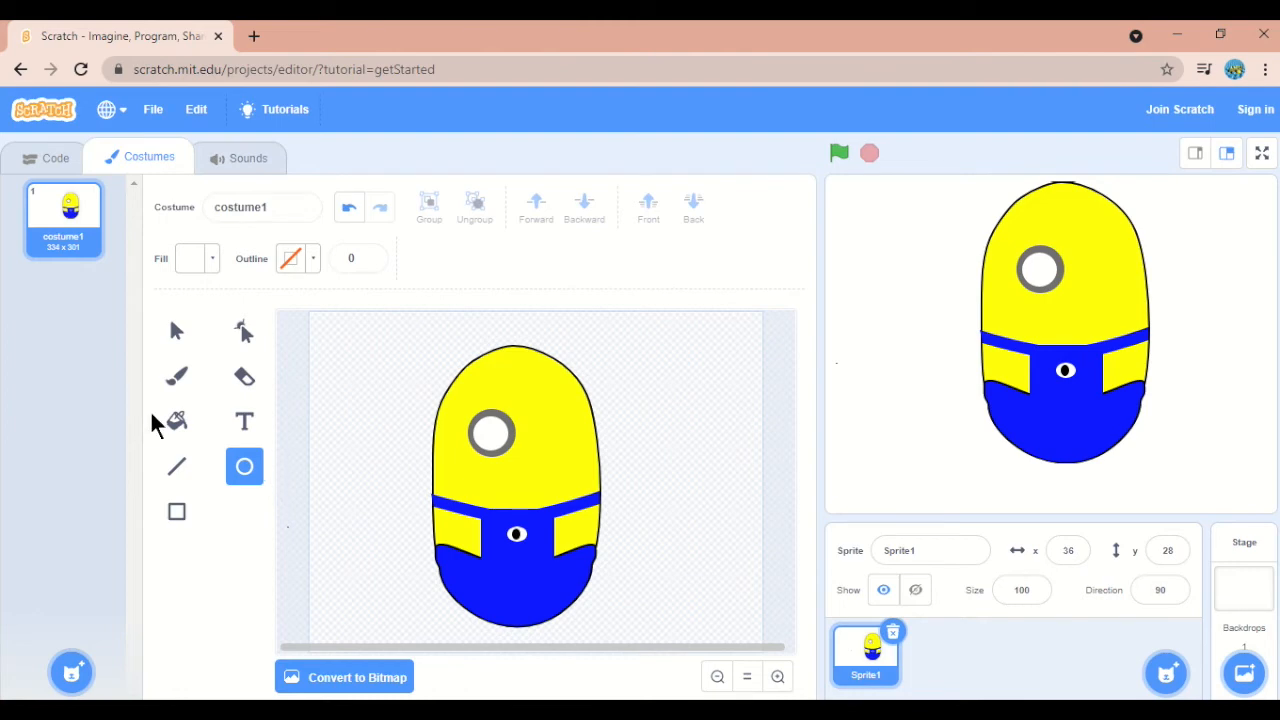
Set the fill to black with brightness 1 and draw a small oval pupil in the lower right of the eye's white circle
left_click(210, 262)
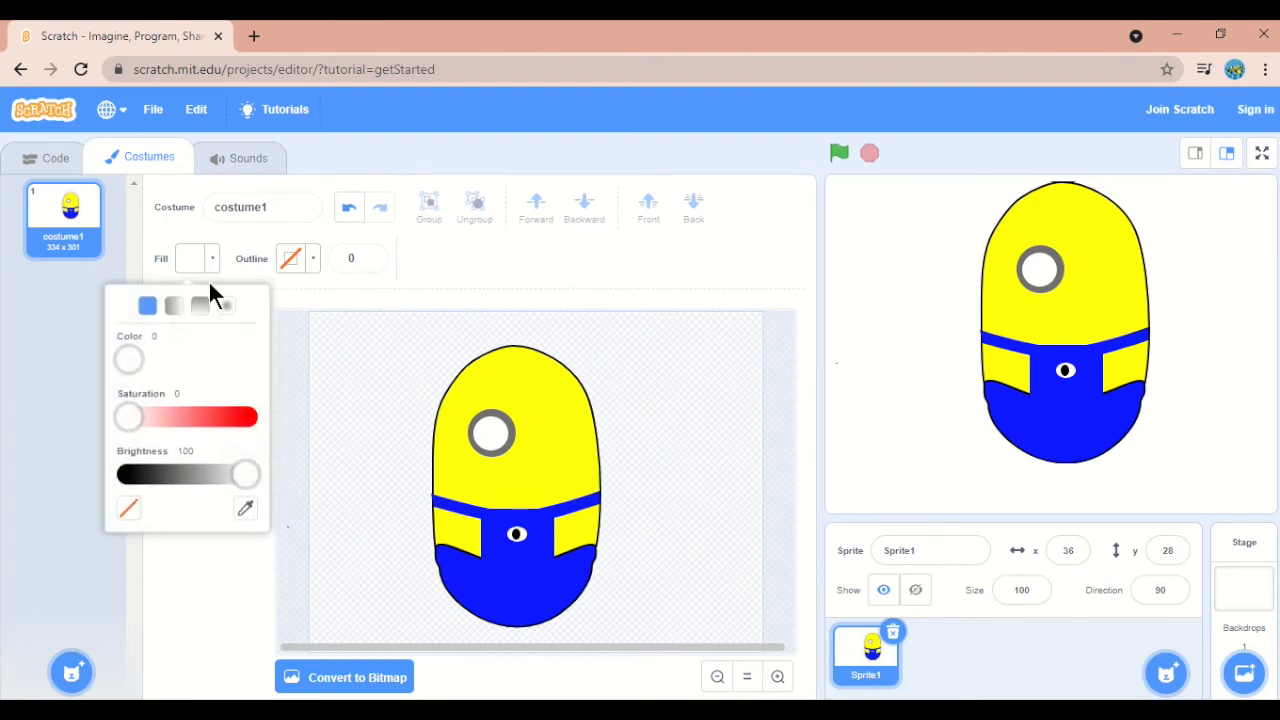
left_click(198, 578)
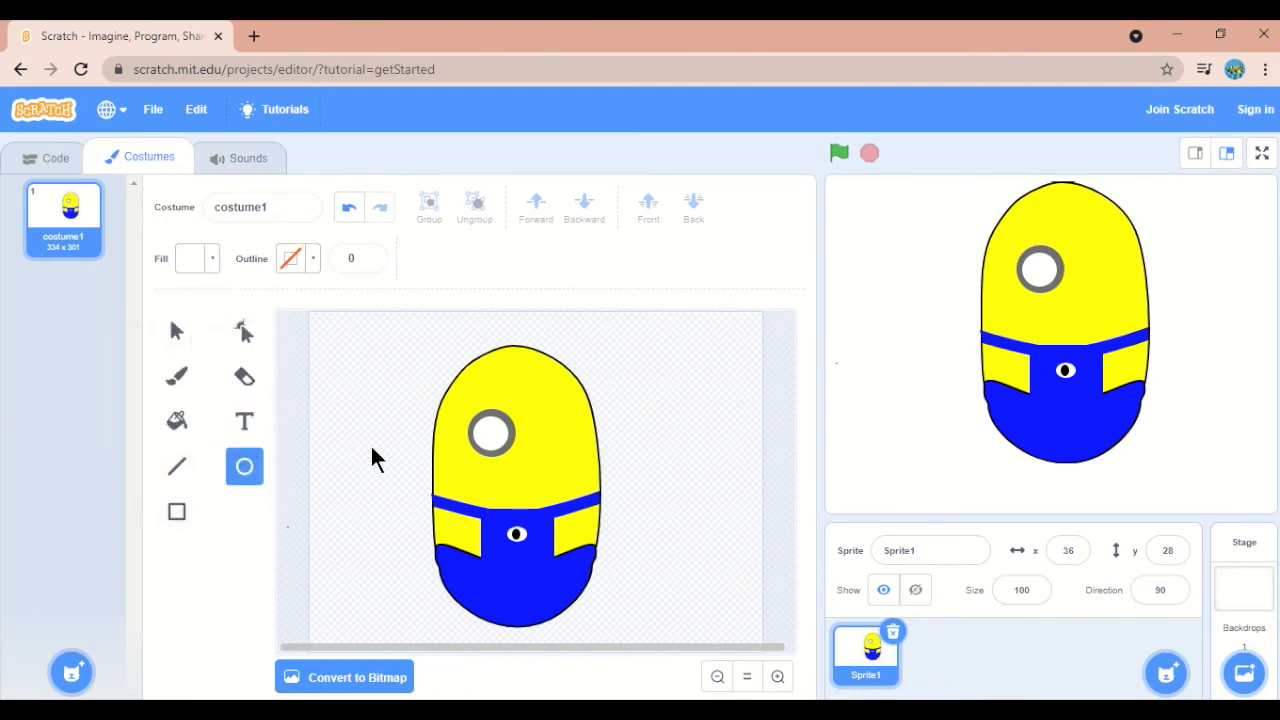
left_click(176, 421)
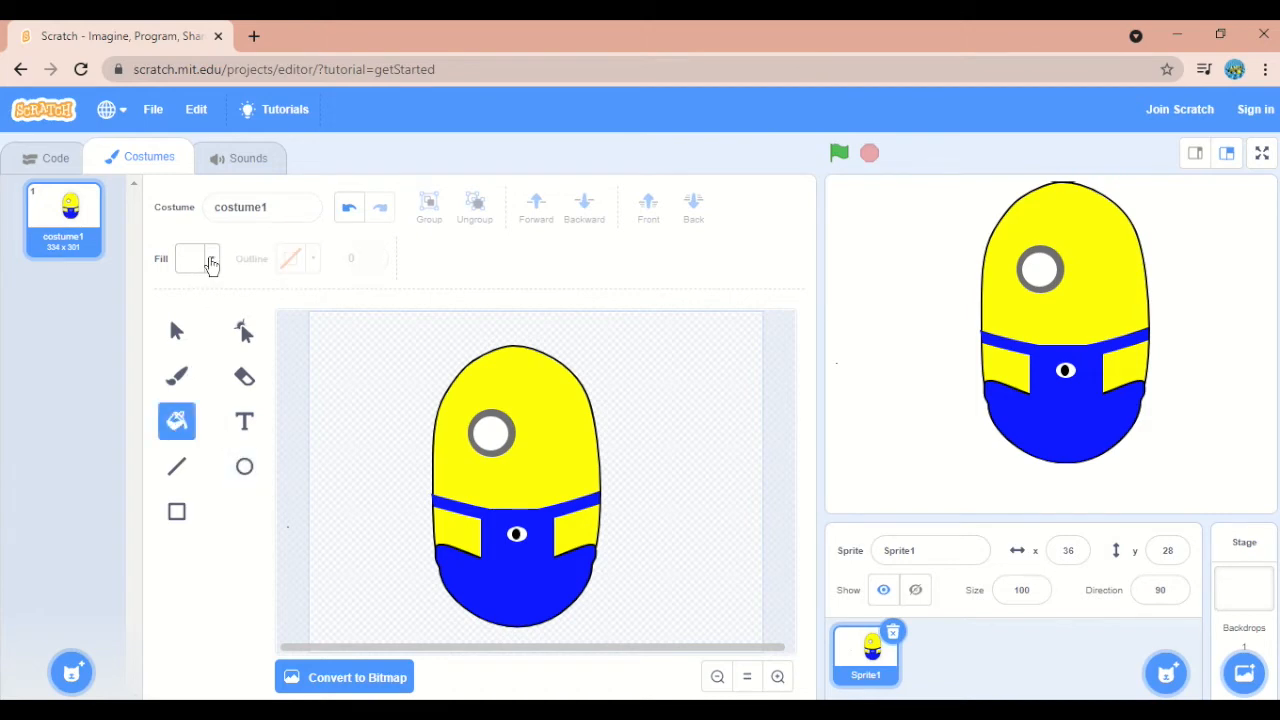
left_click(211, 263)
left_click(125, 476)
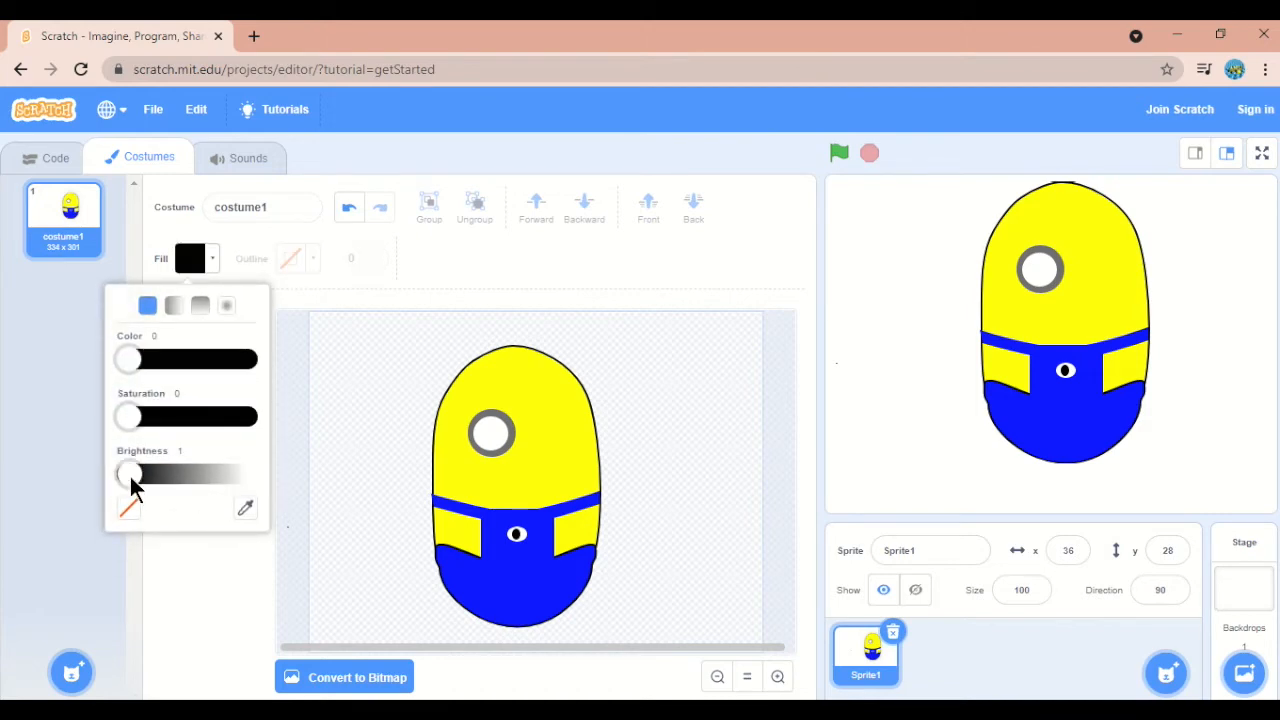
left_click(234, 597)
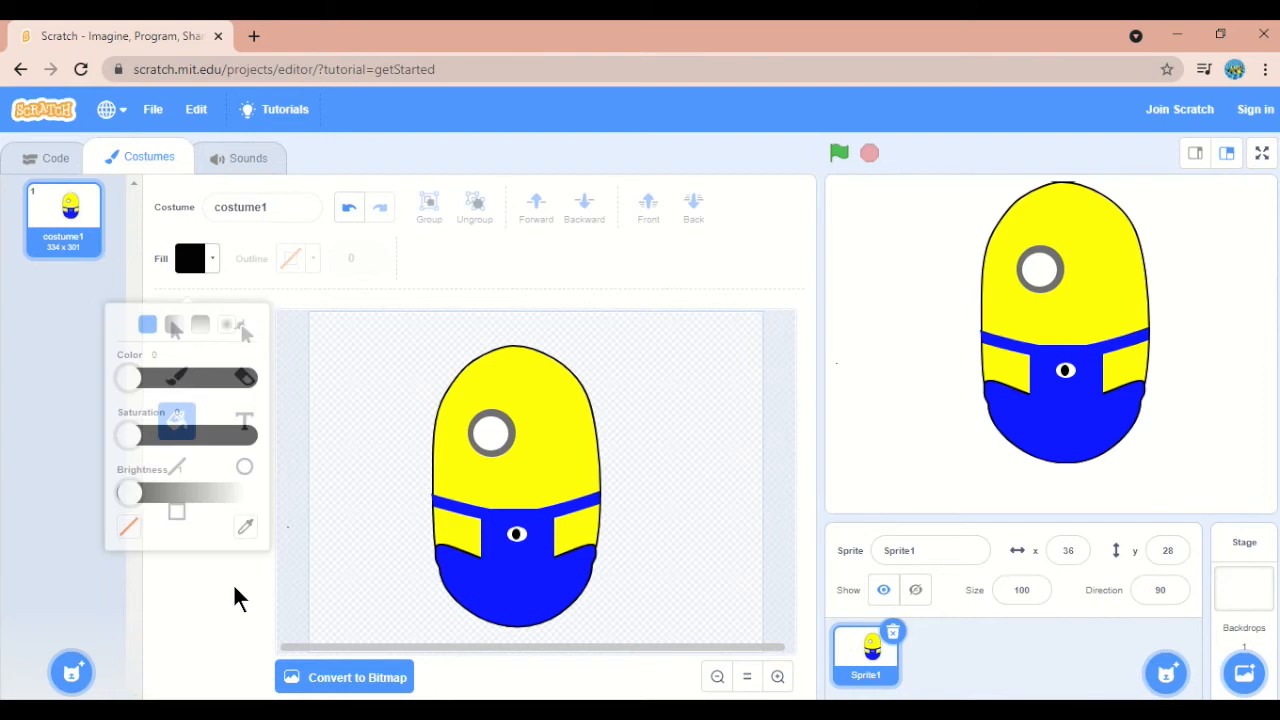
left_click(244, 466)
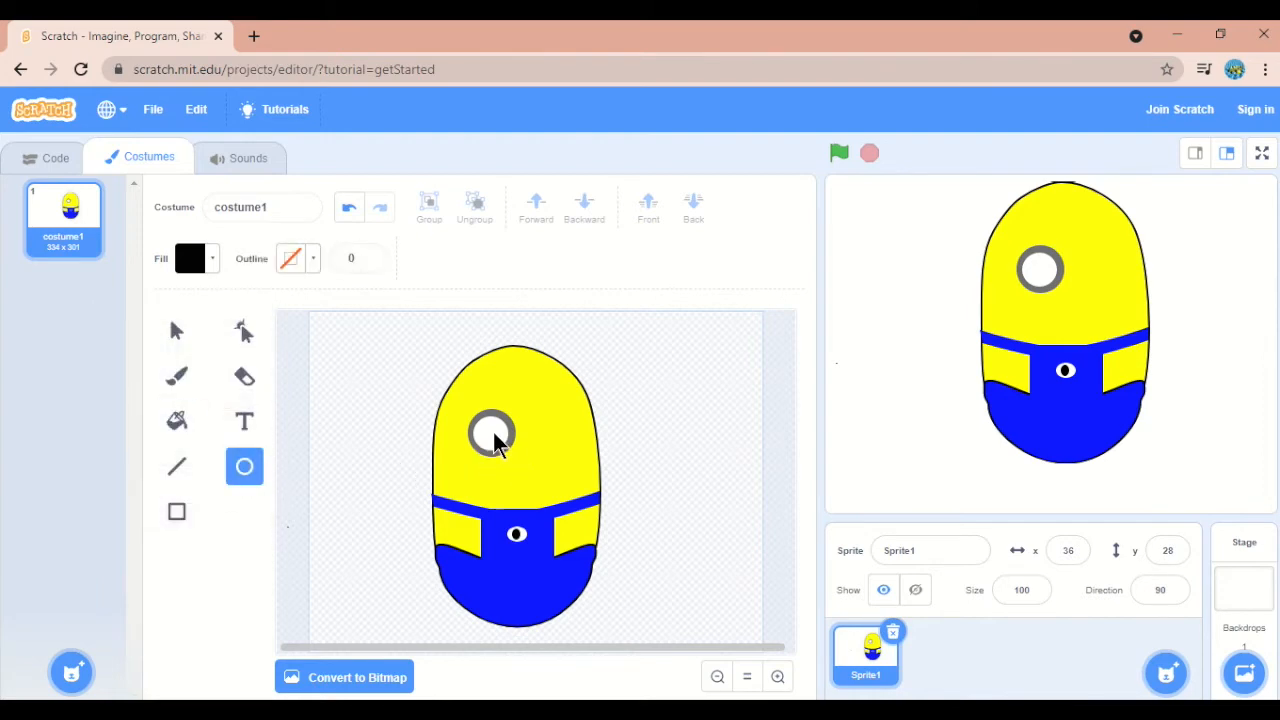
mouse_move(494, 433)
left_mouse_down()
mouse_move(510, 449)
mouse_move(496, 442)
left_mouse_up()
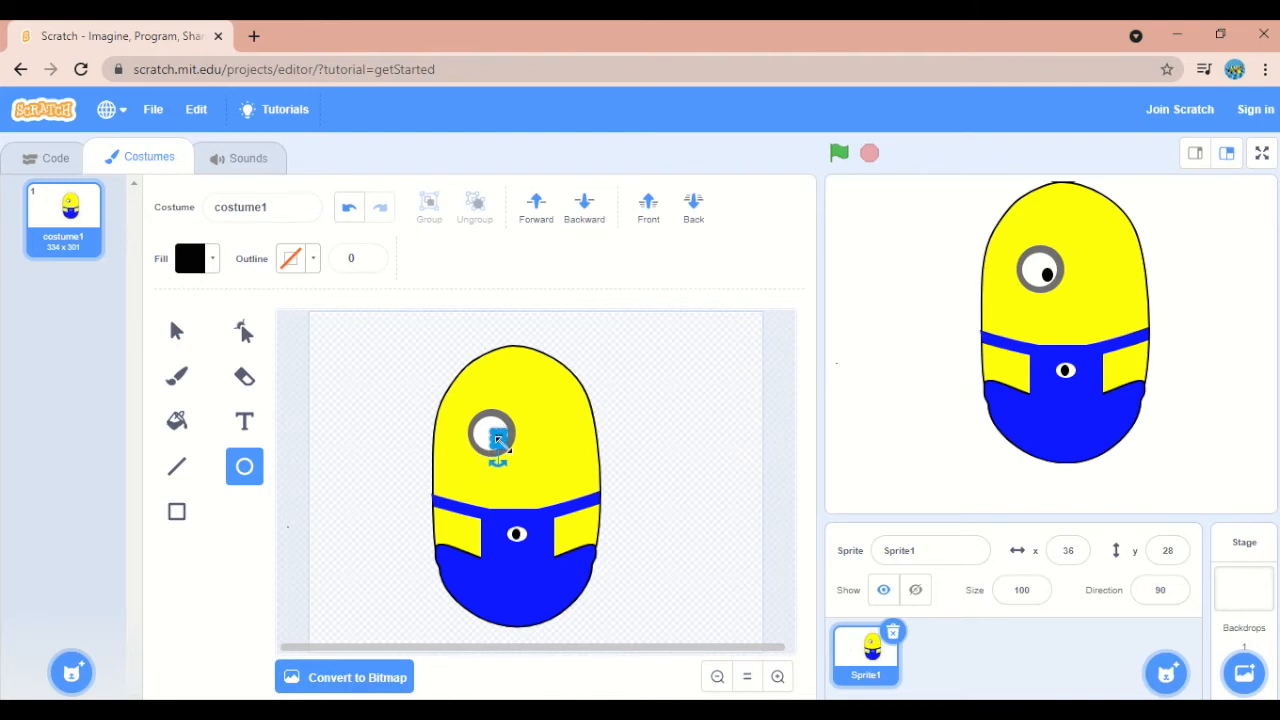
left_click(389, 463)
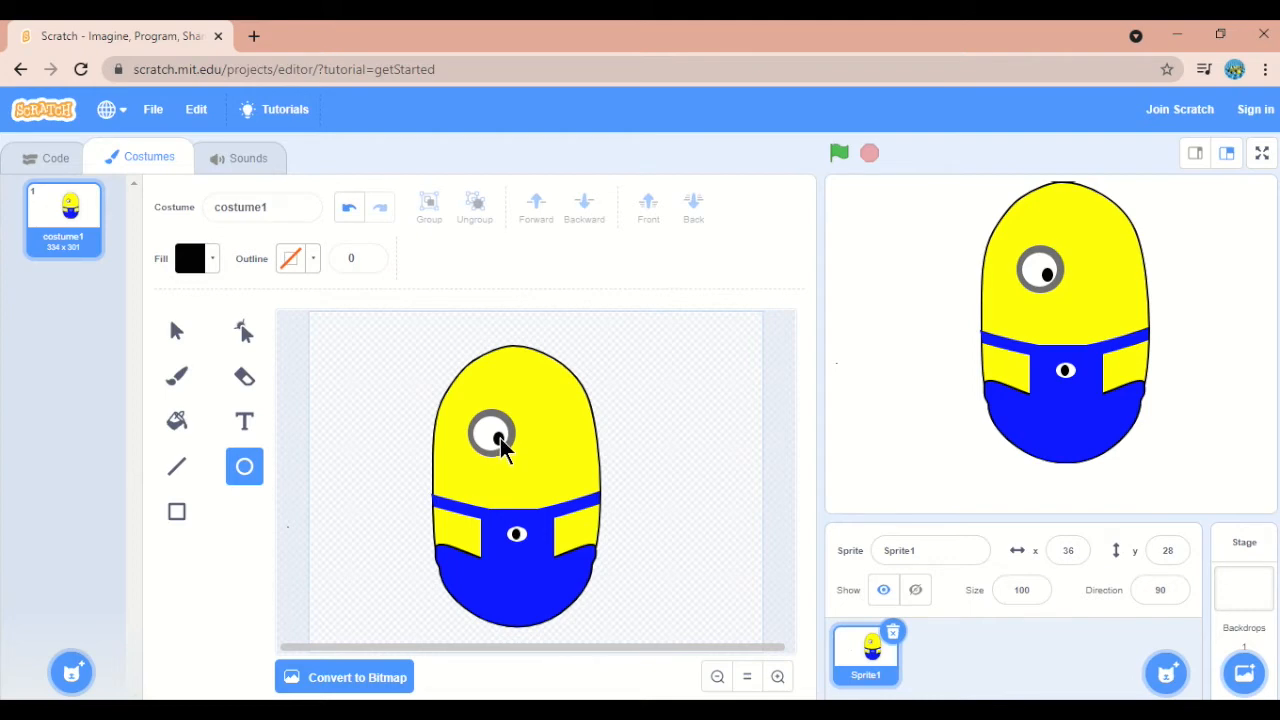
Move the black pupil slightly up and left within the white of the eye
left_click(176, 331)
left_click(498, 437)
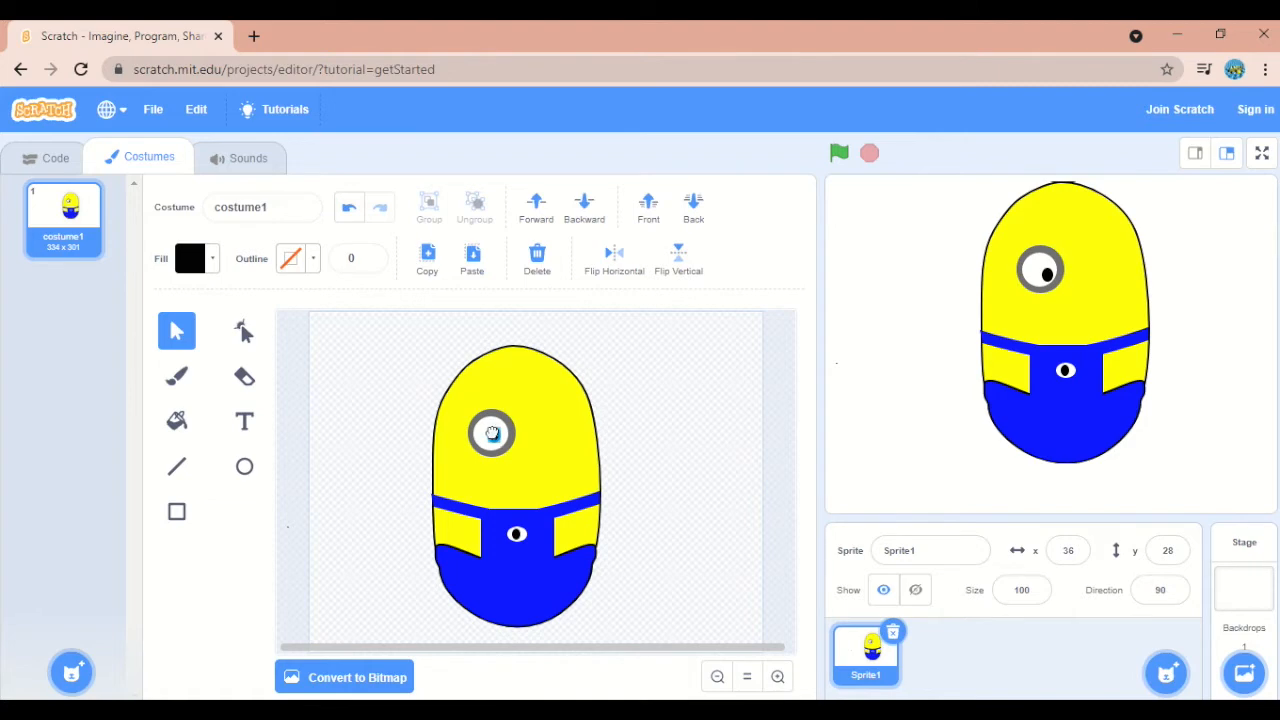
left_click_drag(495, 433, 493, 432)
left_click(406, 453)
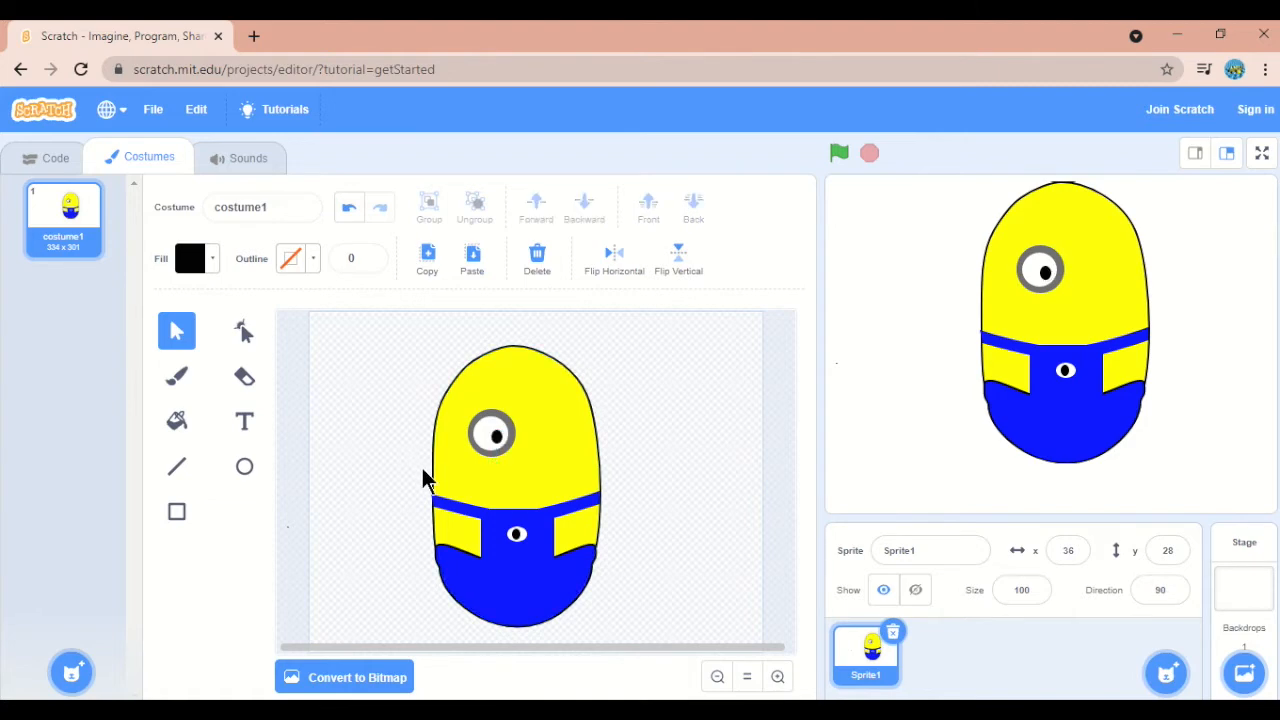
Group the eye's gray circle, white circle and black pupil, and move the grouped eye slightly up on the face
left_click(497, 437)
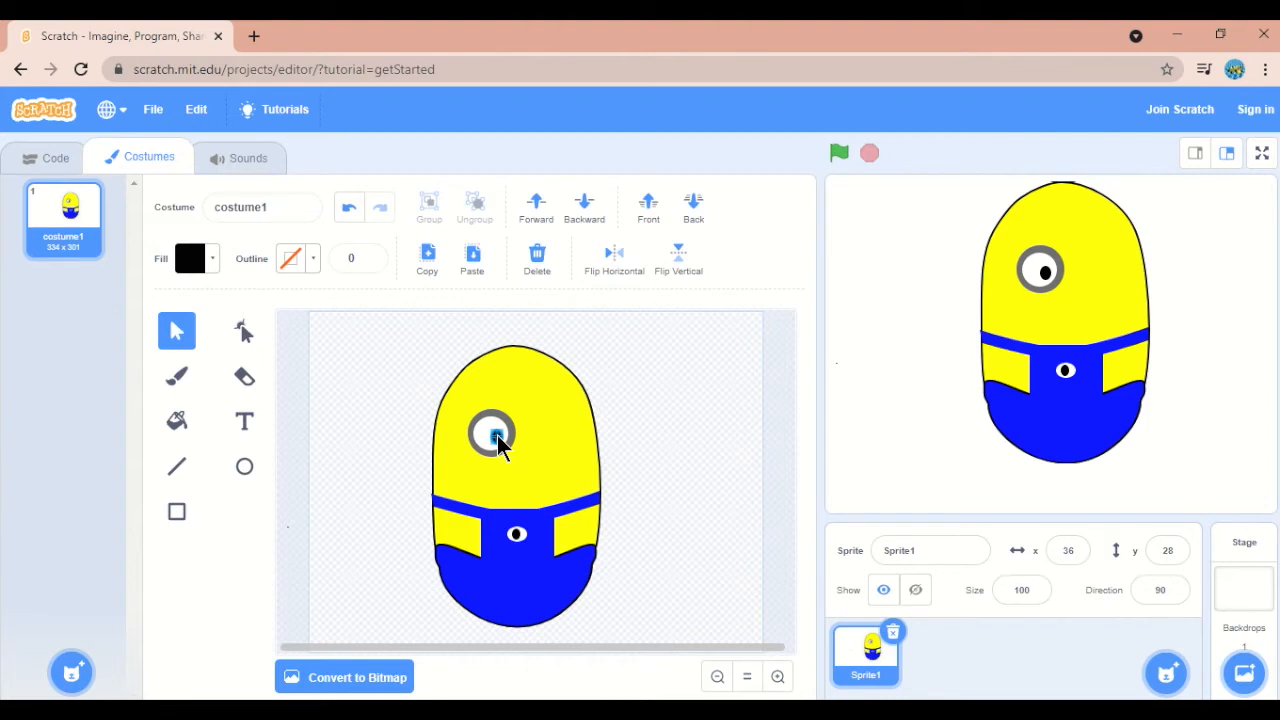
left_click(489, 424)
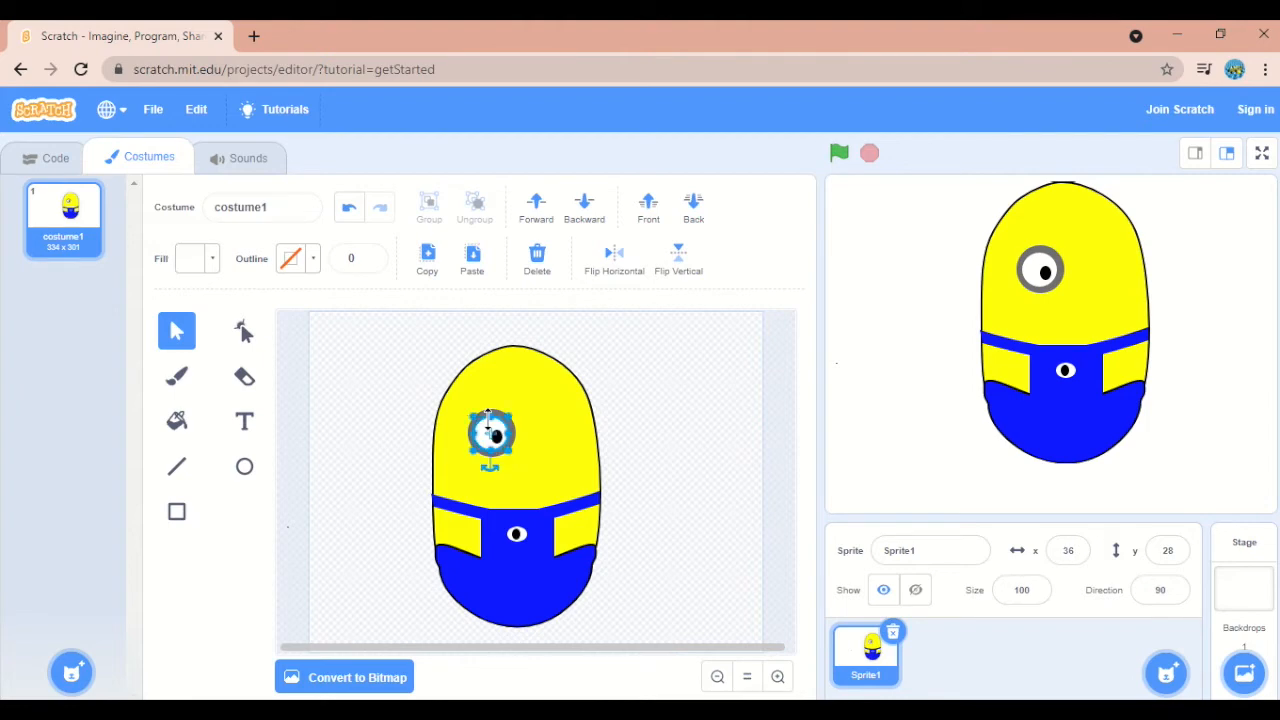
left_click(495, 465)
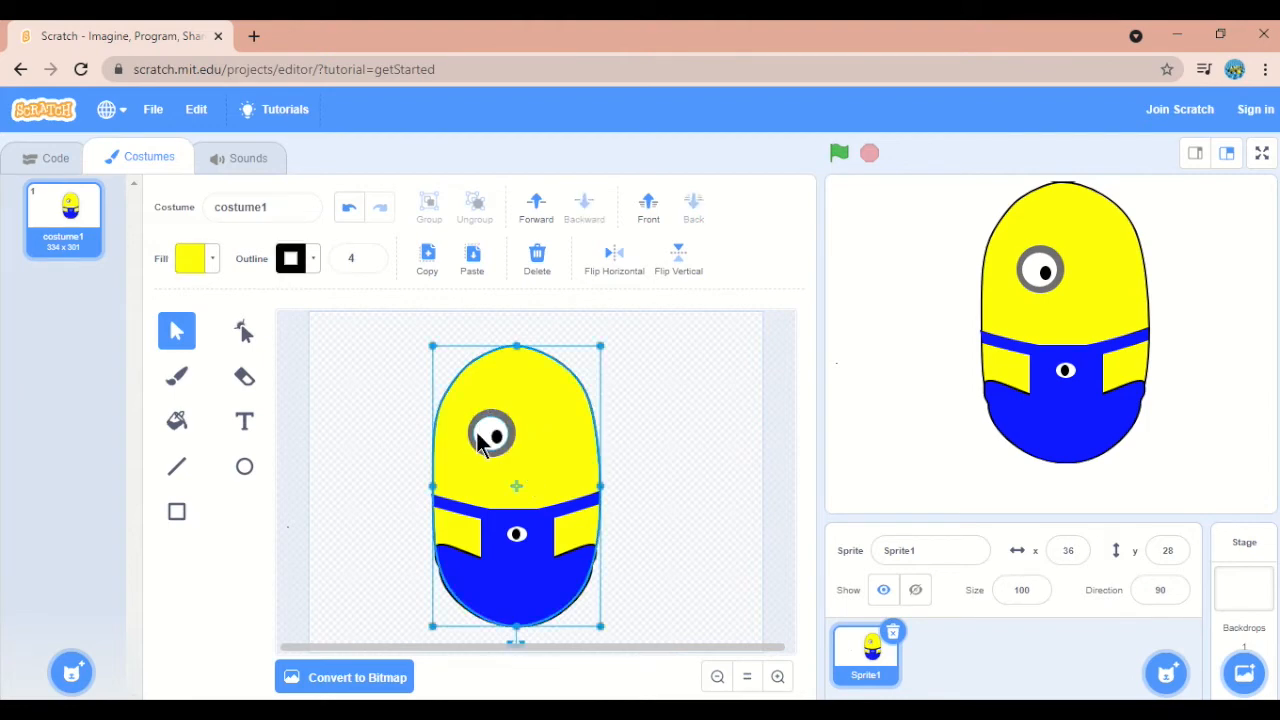
left_click(479, 443)
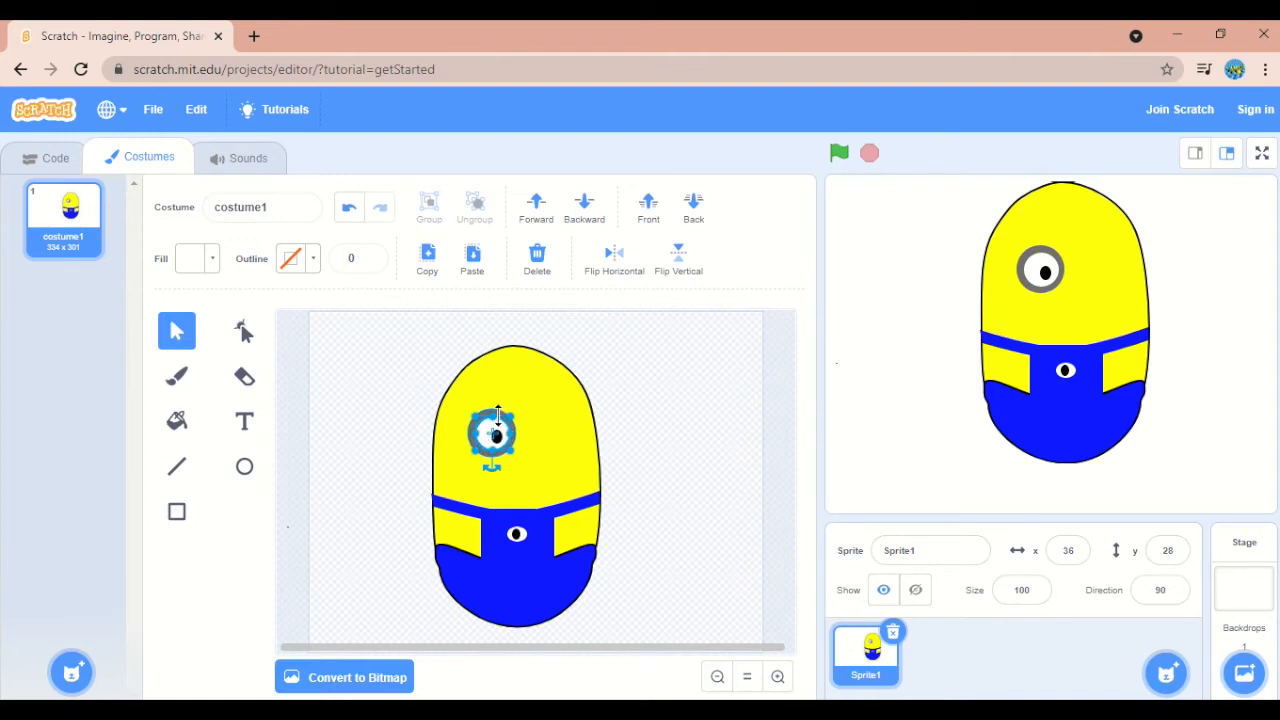
left_click(474, 427)
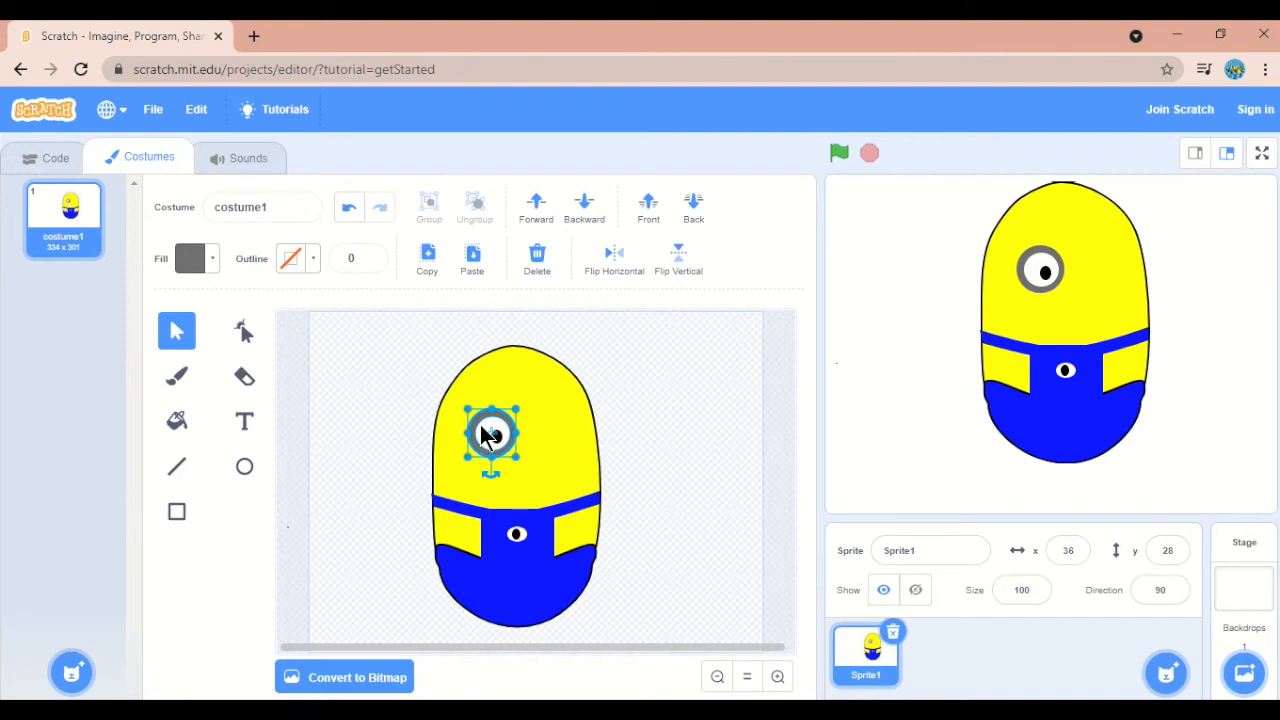
left_click(480, 425, "shift")
left_click(496, 440, "shift")
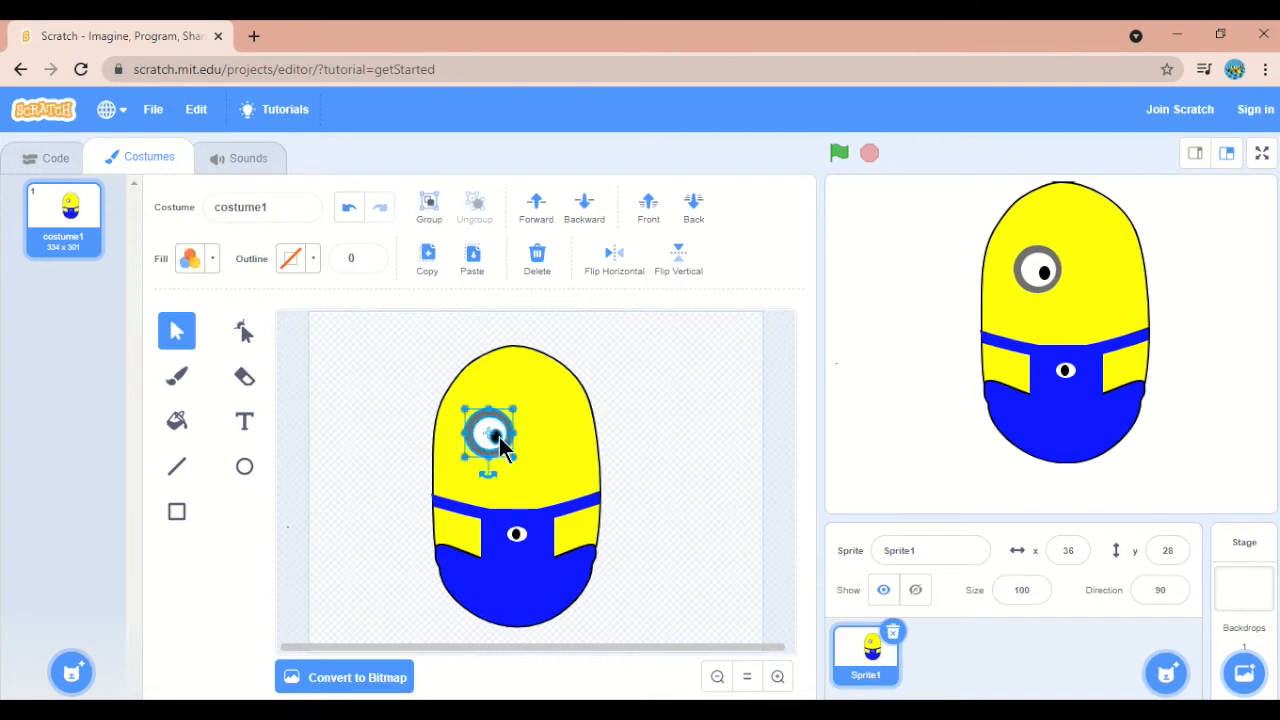
left_click(429, 208)
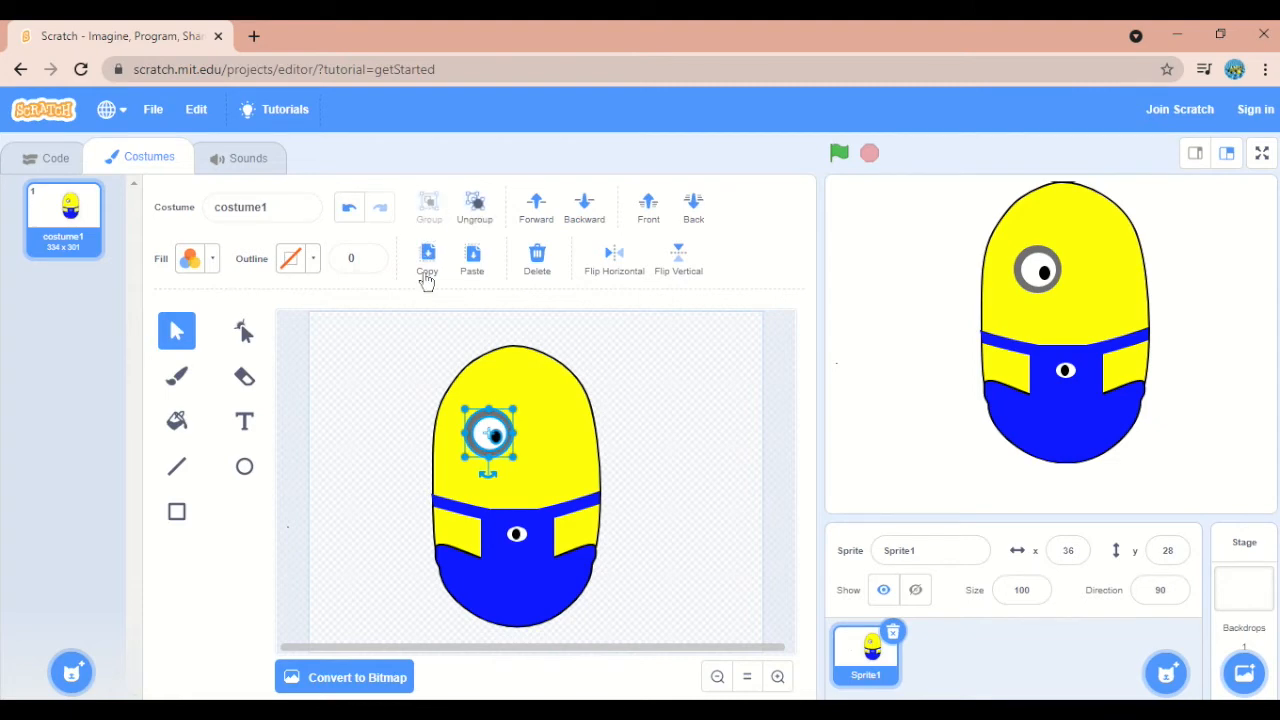
mouse_move(490, 440)
left_mouse_down()
mouse_move(551, 437)
mouse_move(486, 420)
left_mouse_up()
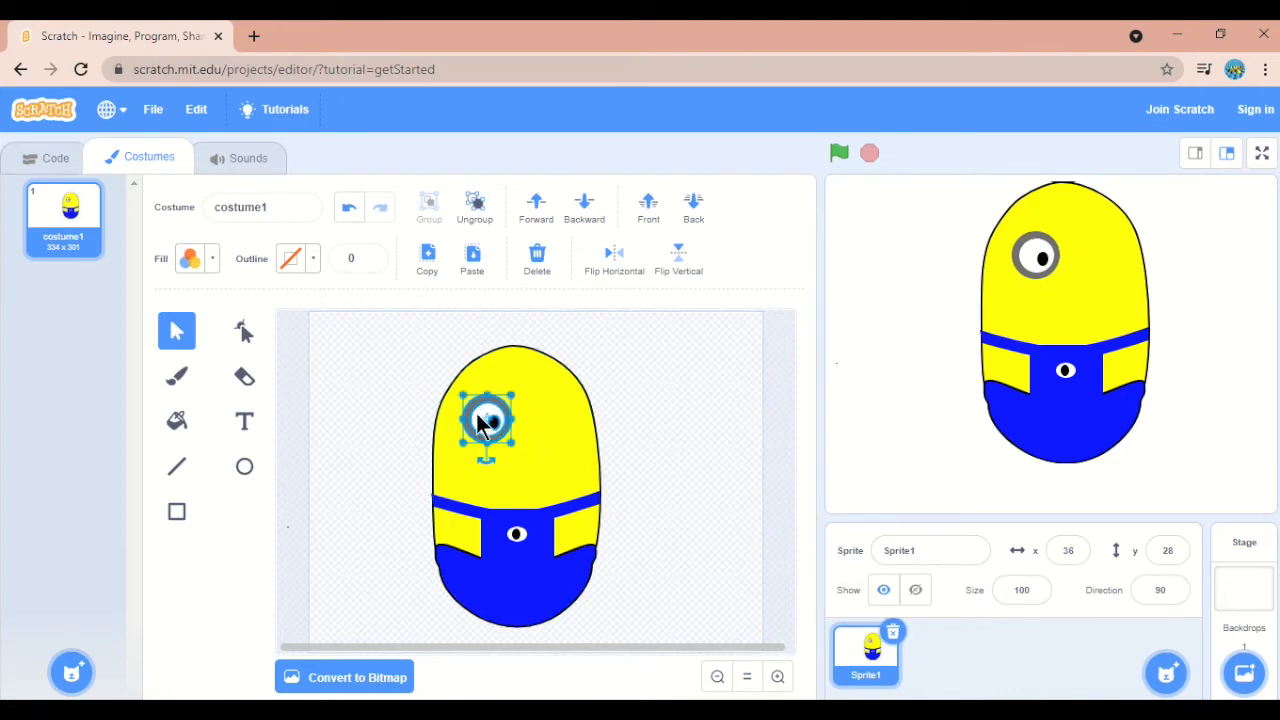
Duplicate the grouped eye and place the copy directly to its right at the same height
left_click(430, 257)
left_click(474, 268)
left_click_drag(503, 437, 539, 426)
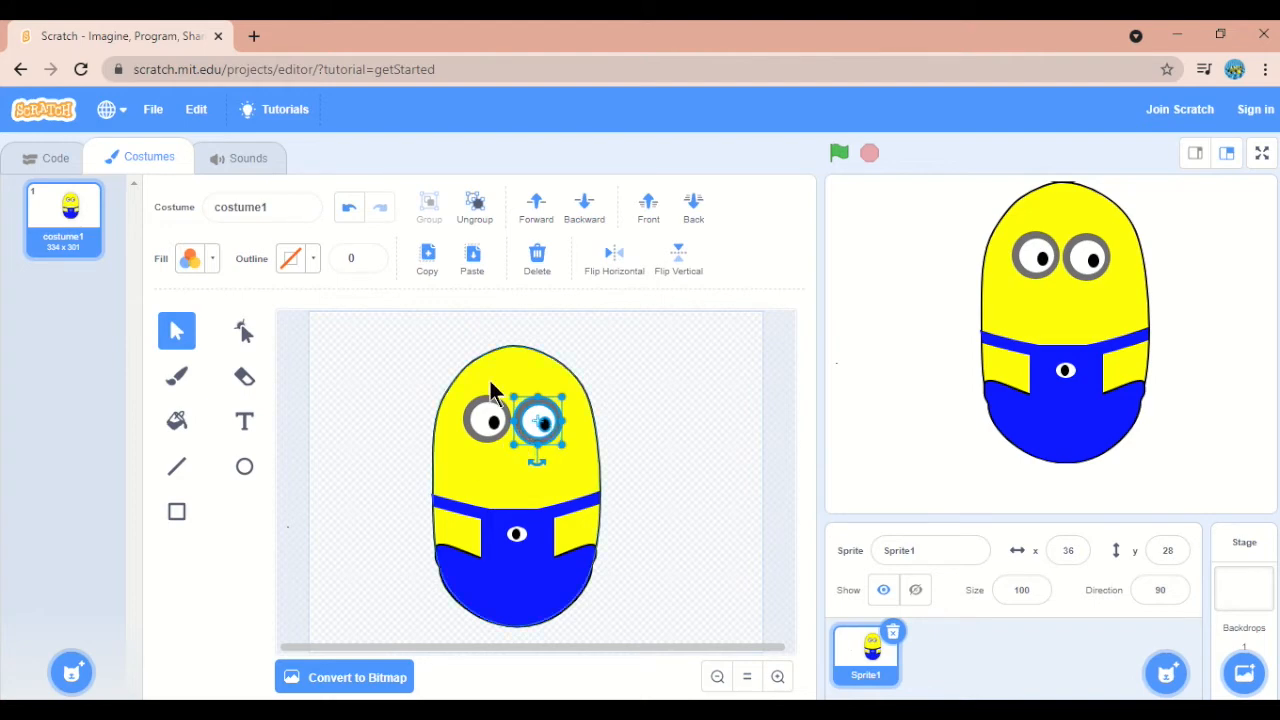
Try flipping the right eye horizontally, undo the flip and select the right eye again
left_click(617, 277)
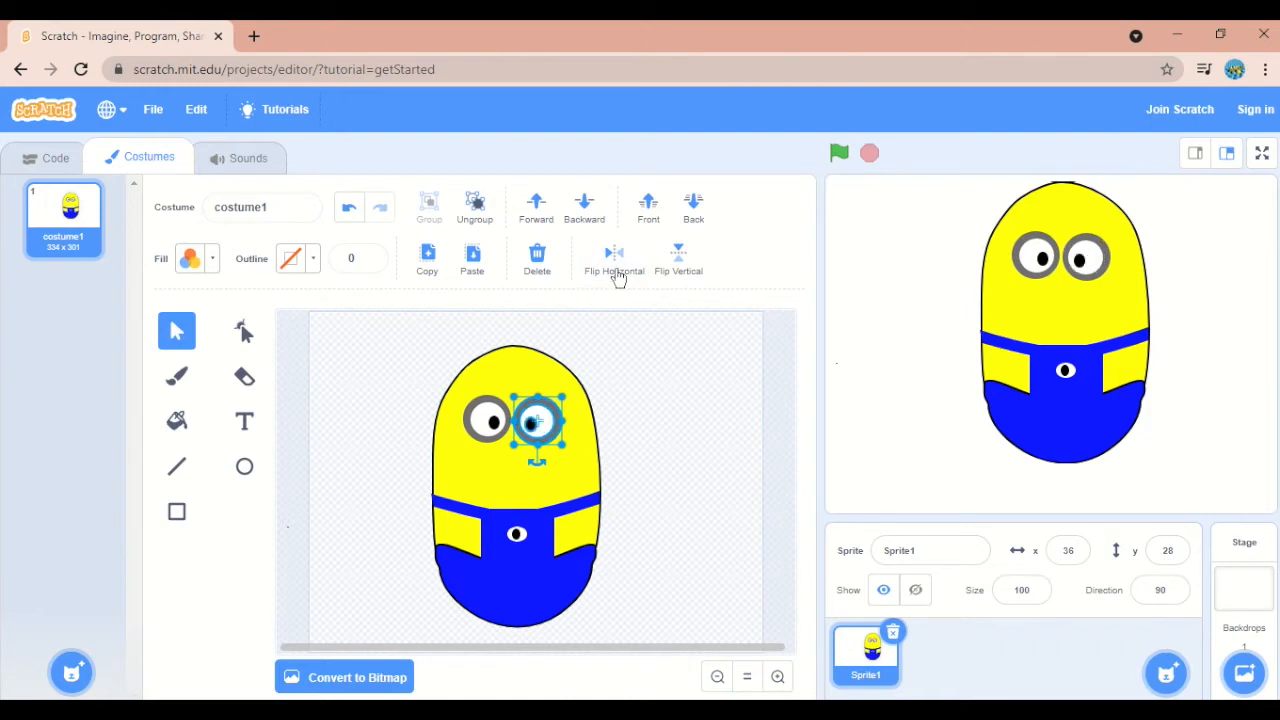
left_click(349, 208)
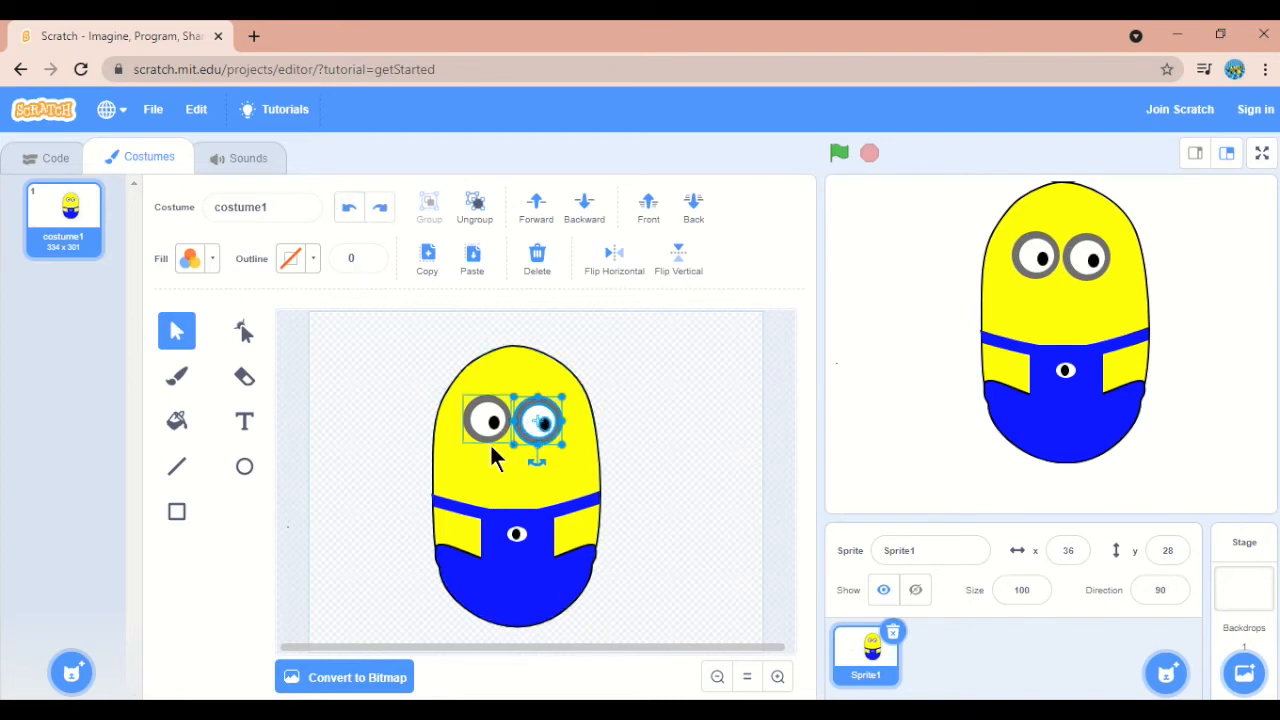
left_click(497, 458)
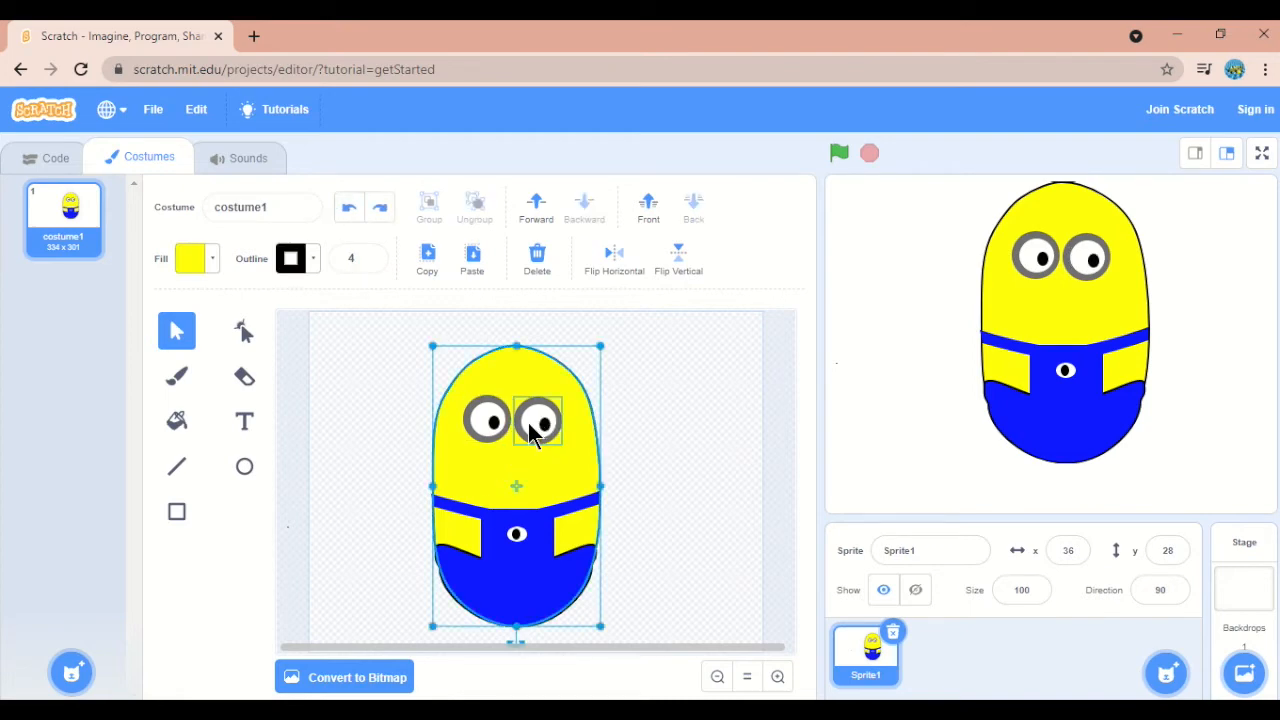
left_click(536, 416)
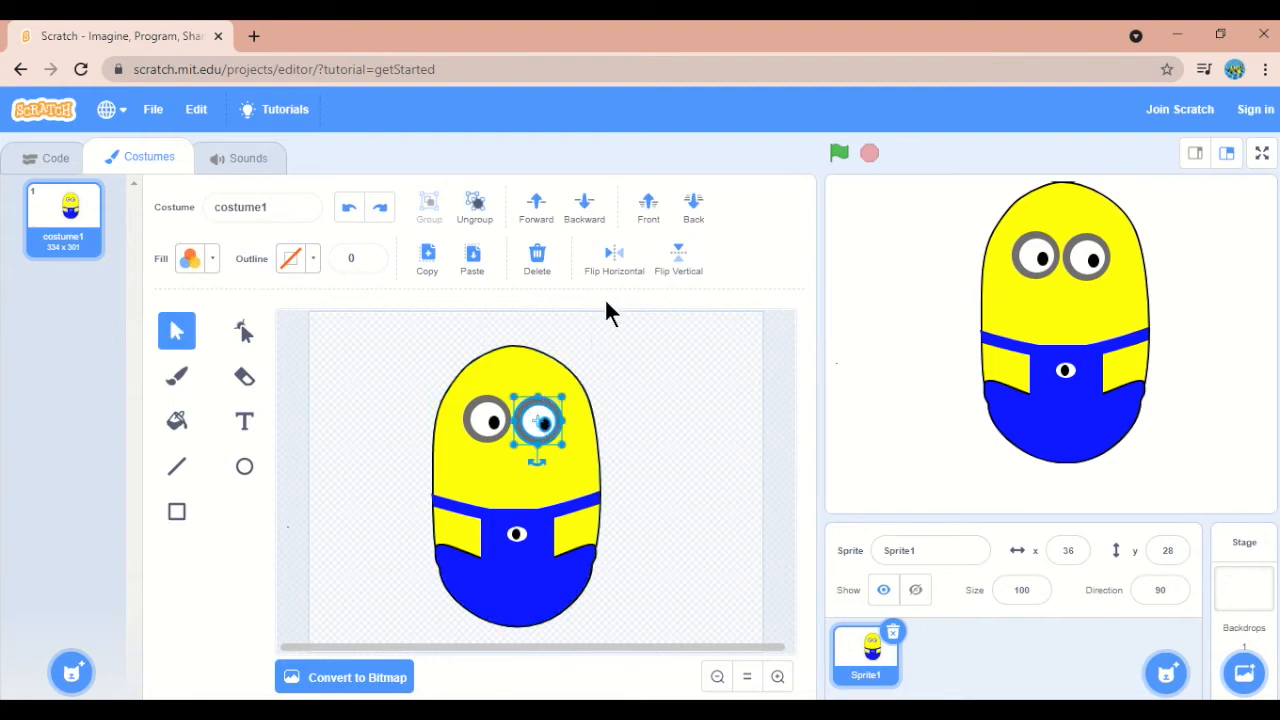
Flip the right eye horizontally and move it slightly left so it meets the left eye
left_click(610, 262)
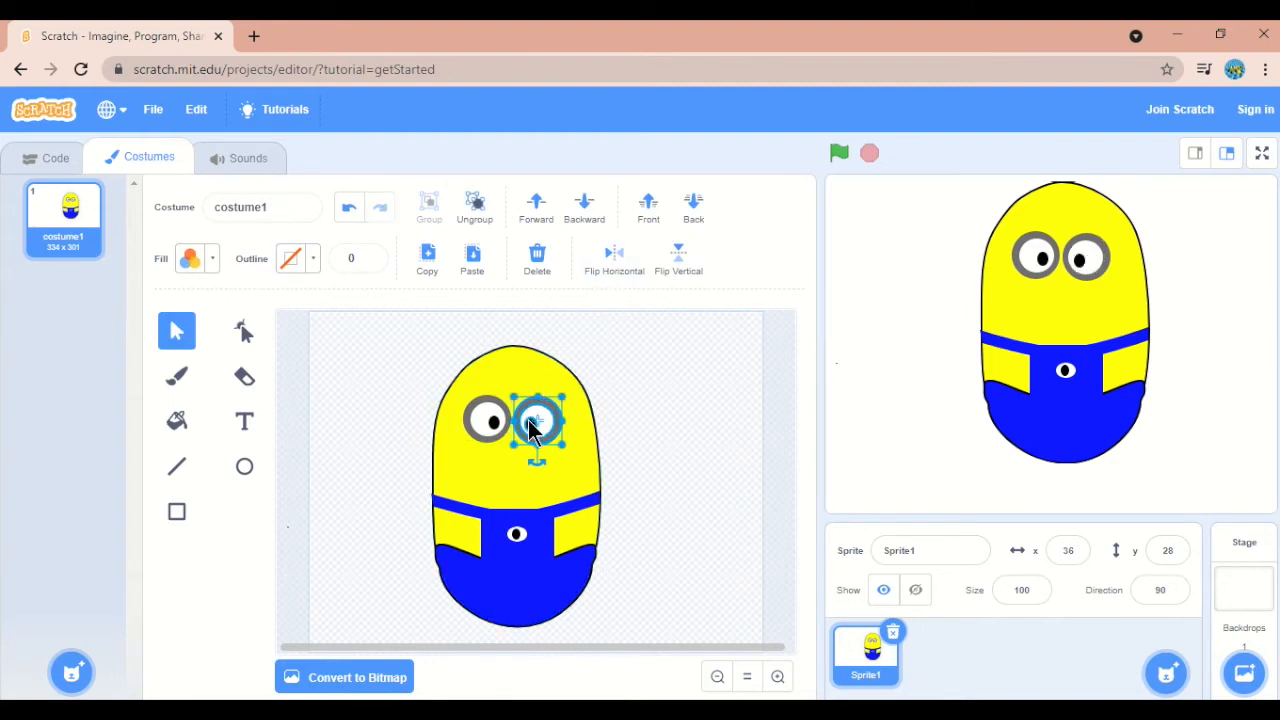
left_click(560, 460)
left_click(534, 428)
left_click_drag(534, 425, 529, 421)
left_click(596, 495)
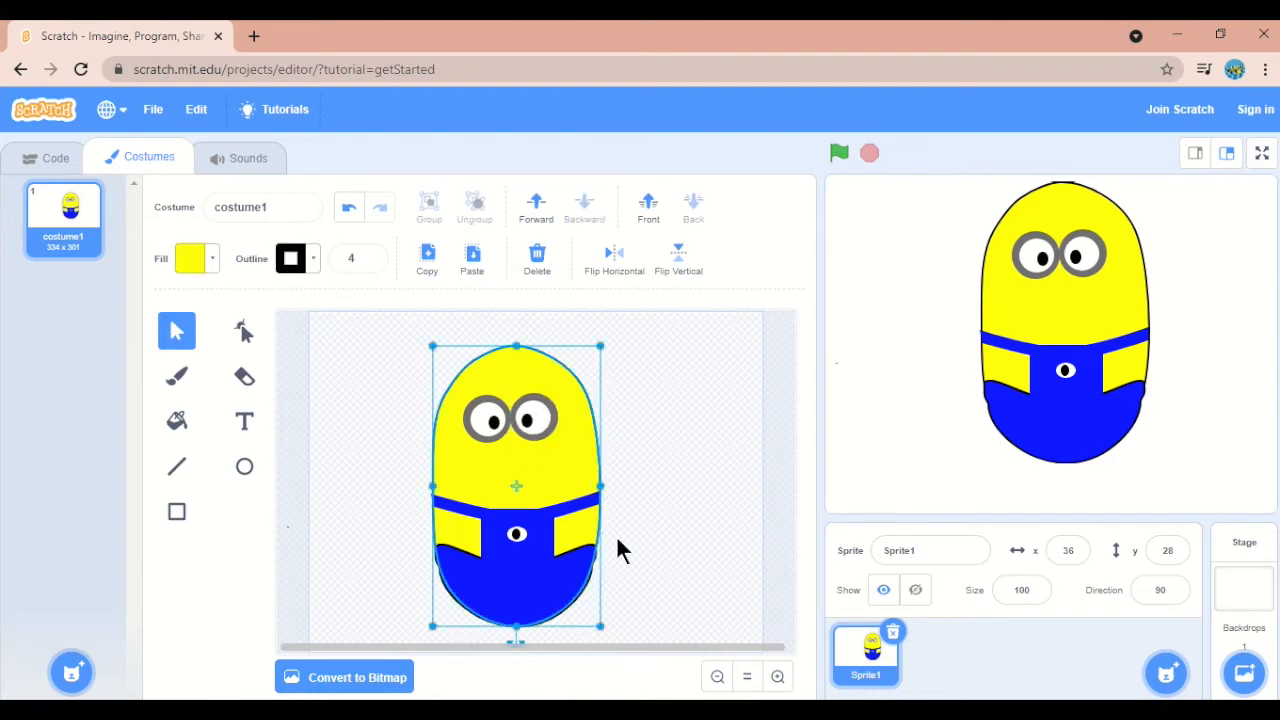
left_click(674, 491)
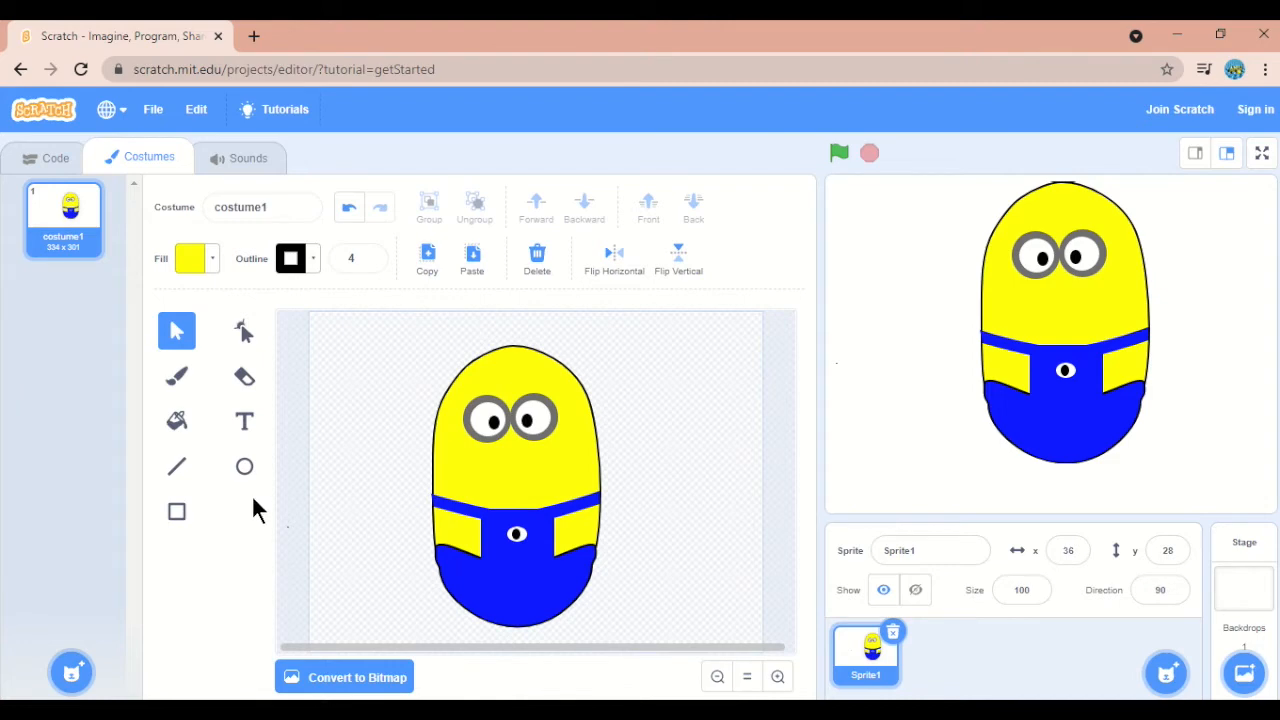
Draw a thin rectangle from the right eye to the body's edge and reshape it so its outer end slants upward
left_click(180, 516)
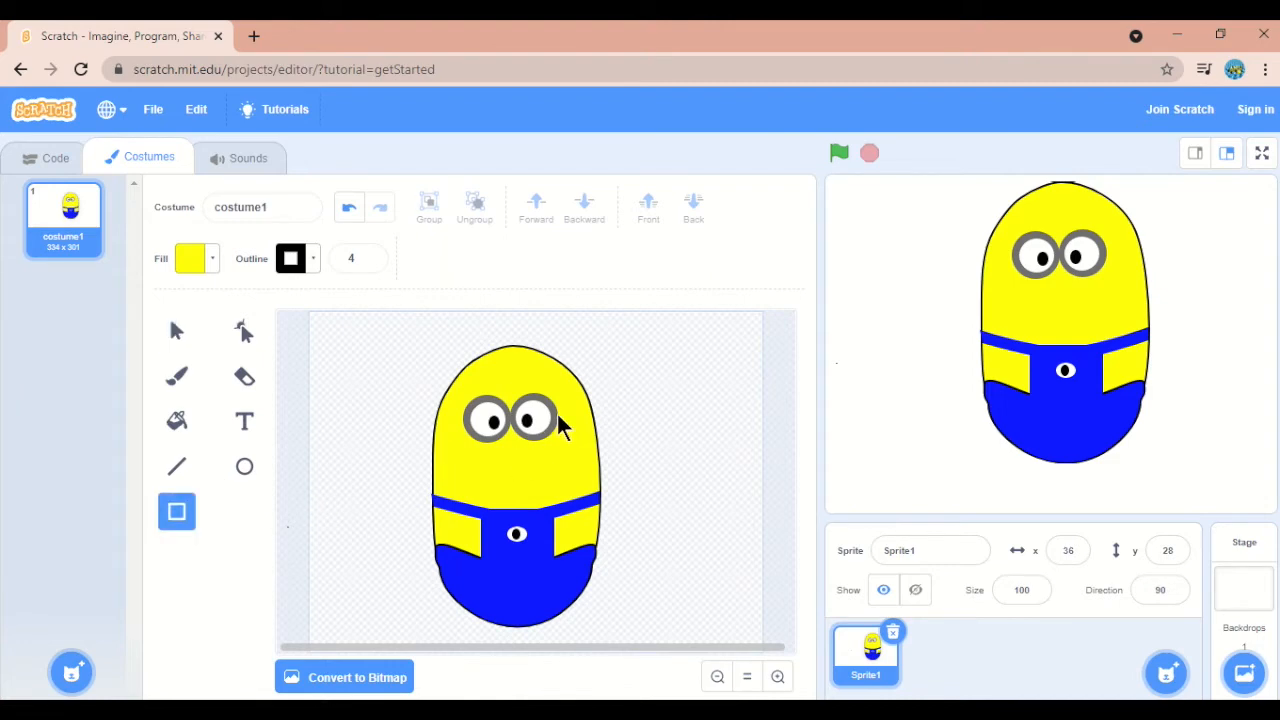
left_click_drag(560, 418, 594, 424)
left_click_drag(594, 430, 597, 432)
left_click_drag(597, 436, 590, 436)
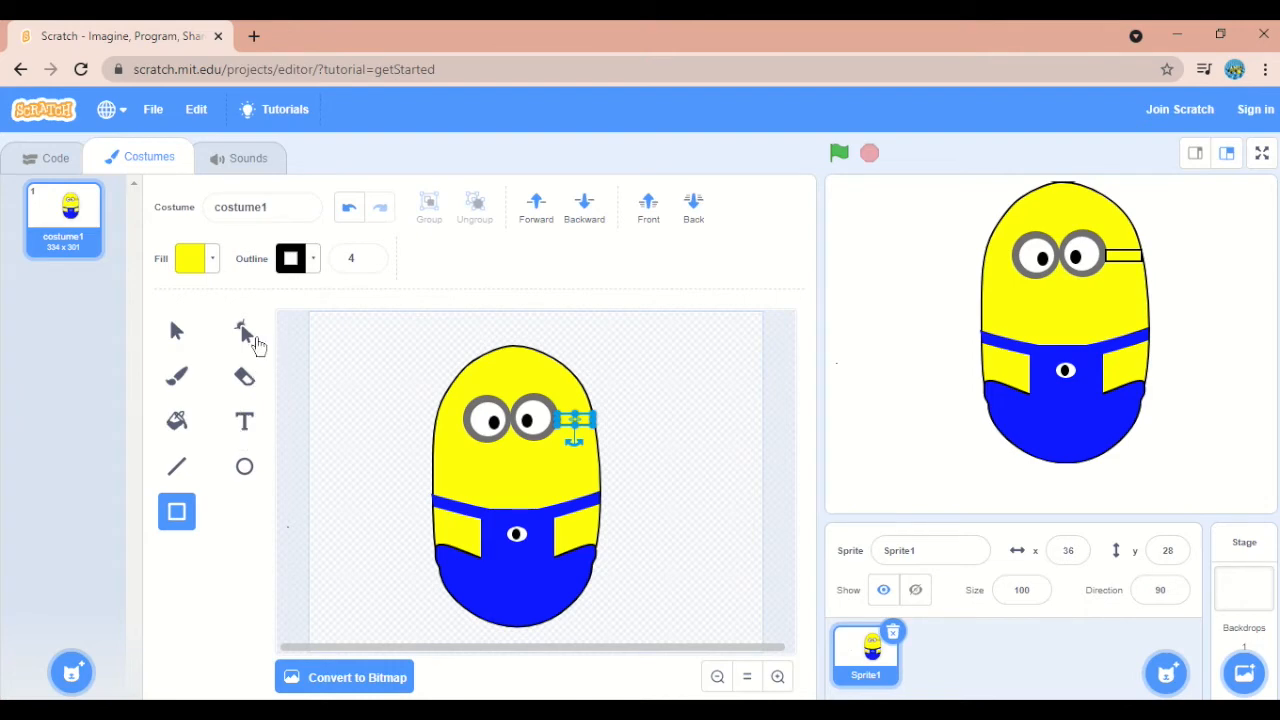
left_click(244, 331)
left_click_drag(597, 413, 595, 419)
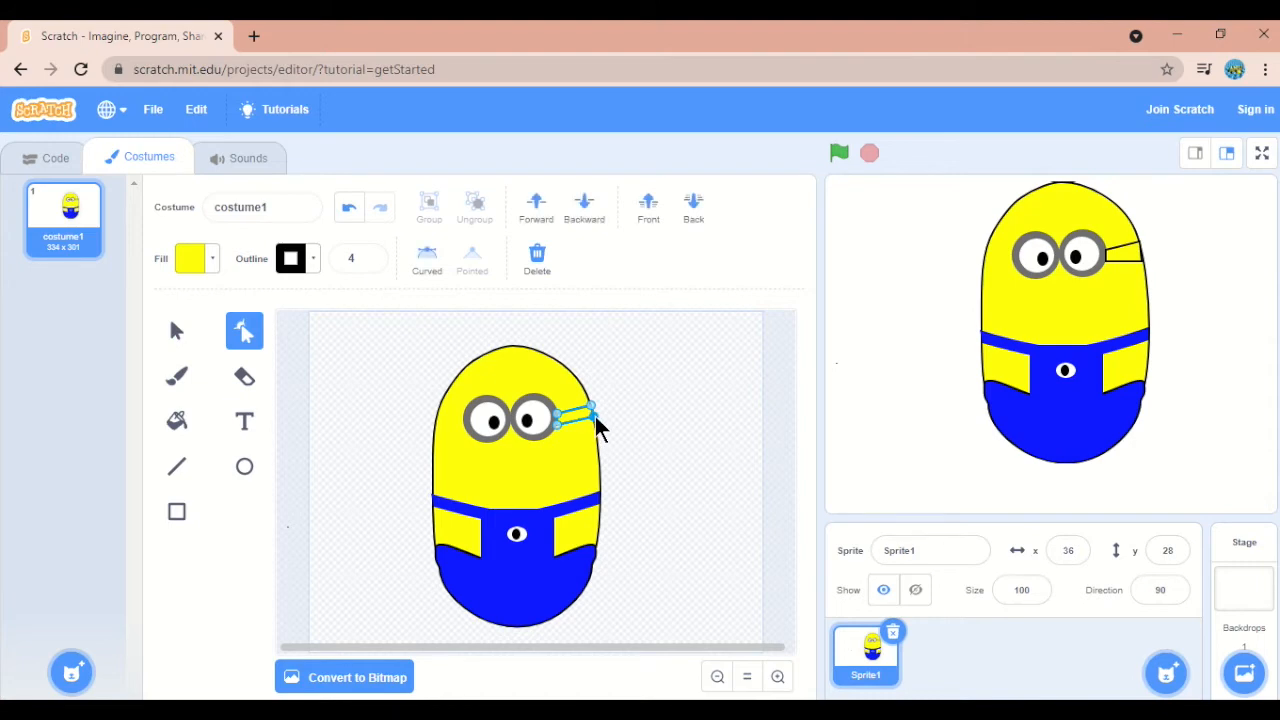
Set the fill brightness to 0 and fill the goggle strap beside the right eye with black
left_click(177, 422)
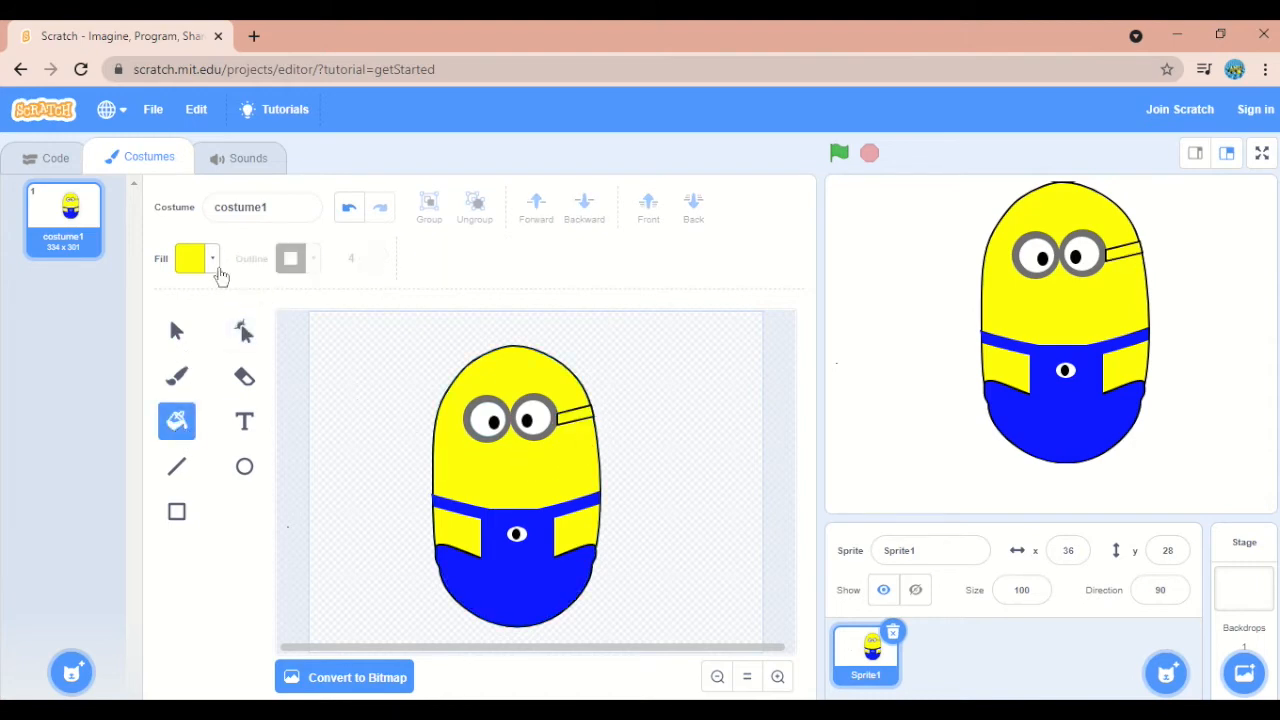
left_click(213, 262)
left_click(125, 478)
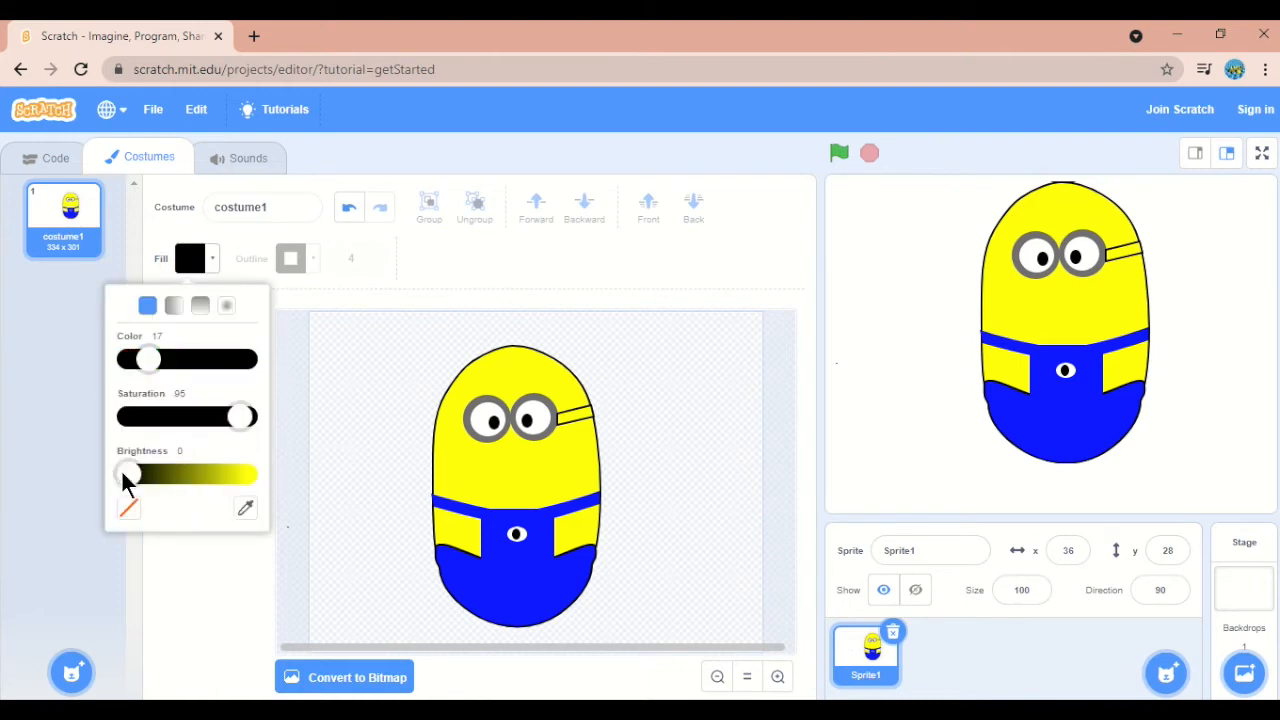
left_click(575, 425)
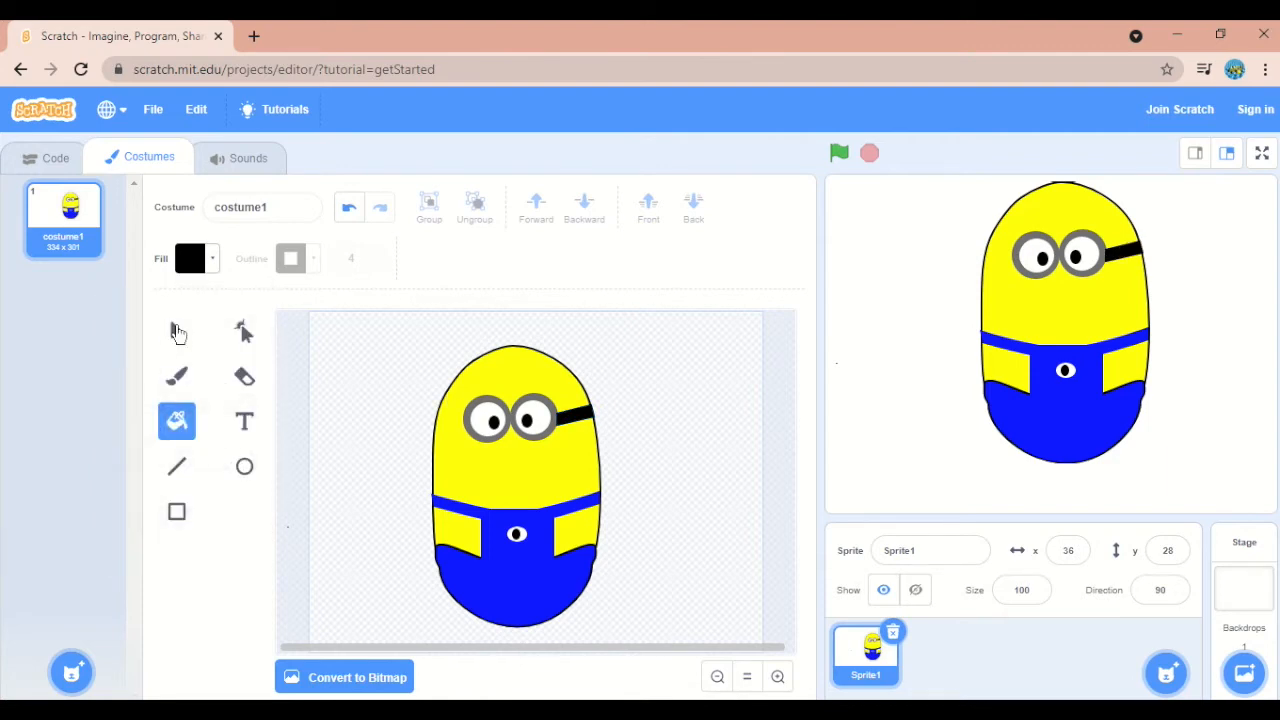
Duplicate the black goggle strap and place the copy on the outer side of the left eye
left_click(177, 333)
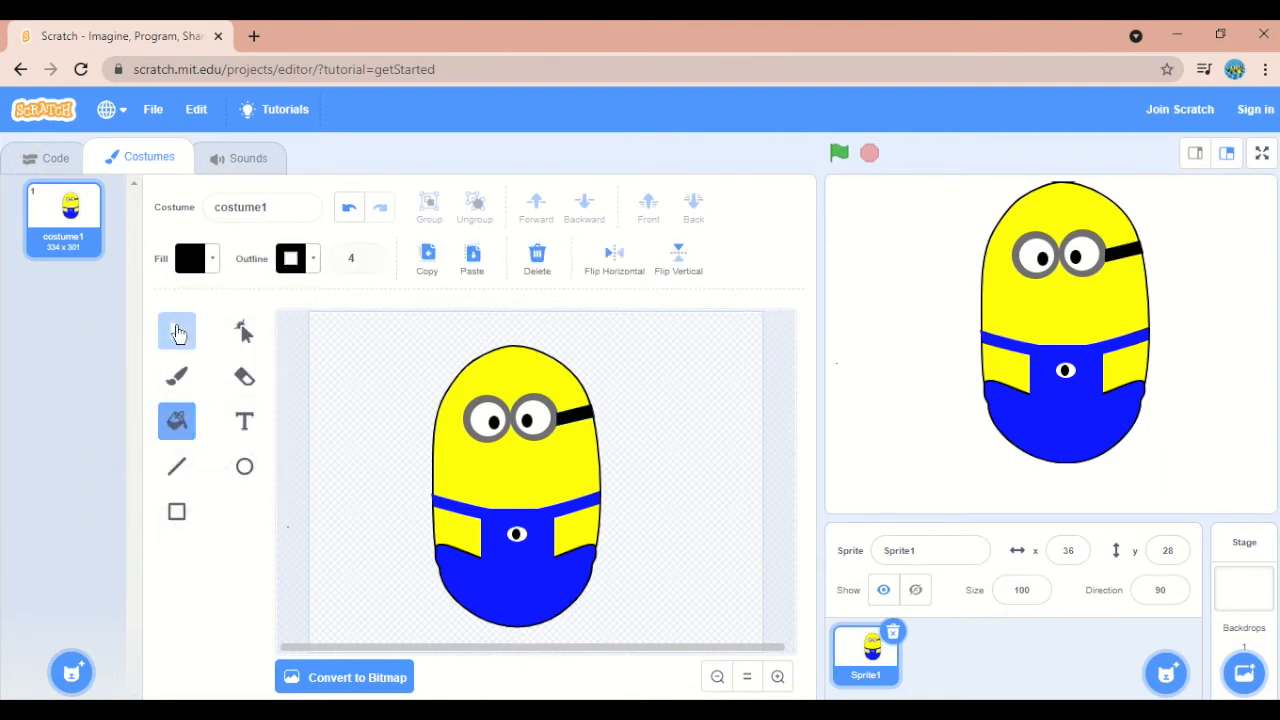
left_click(583, 424)
left_click(427, 257)
left_click(472, 262)
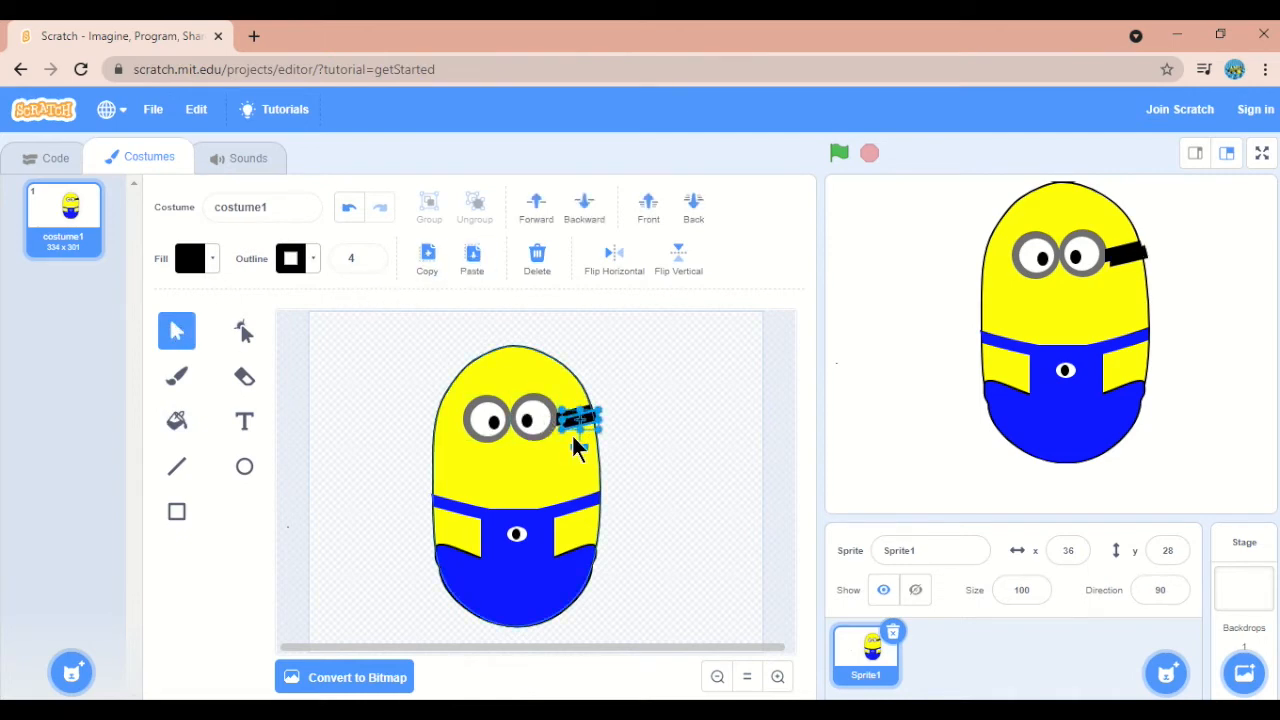
left_click_drag(572, 428, 450, 424)
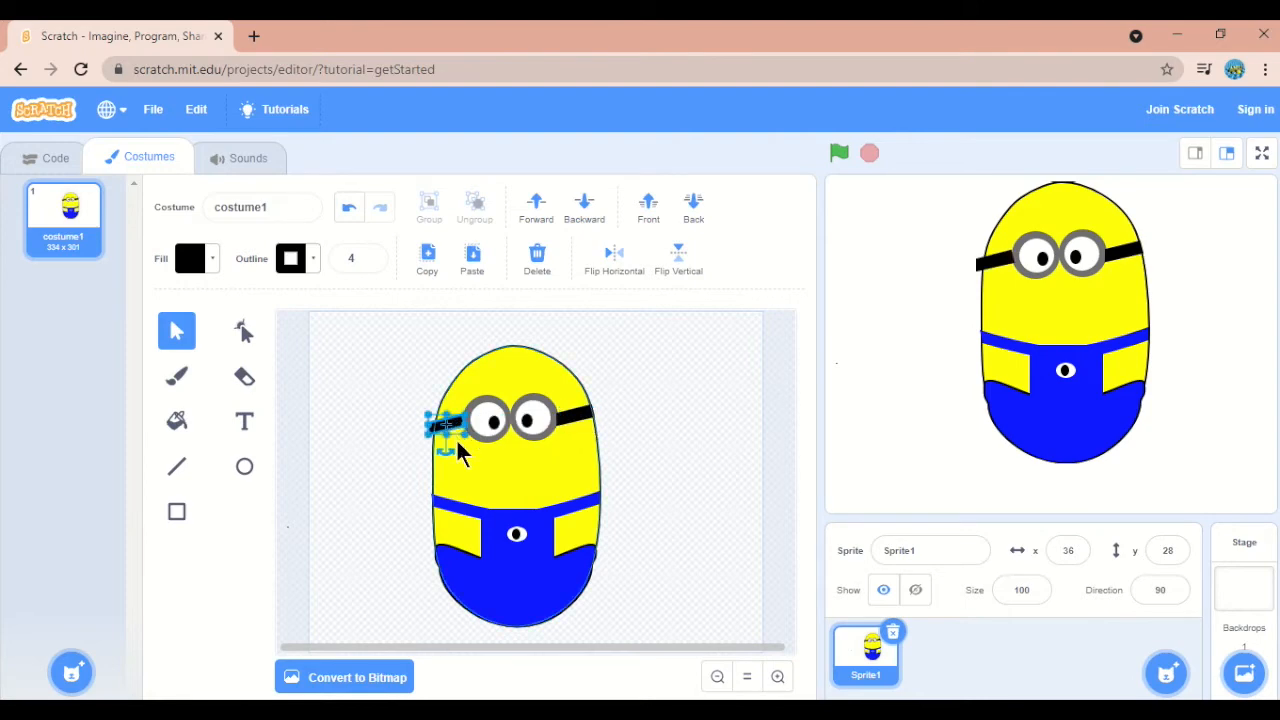
Flip the left goggle strap horizontally and fit it between the left eye and the body's edge
left_click(627, 276)
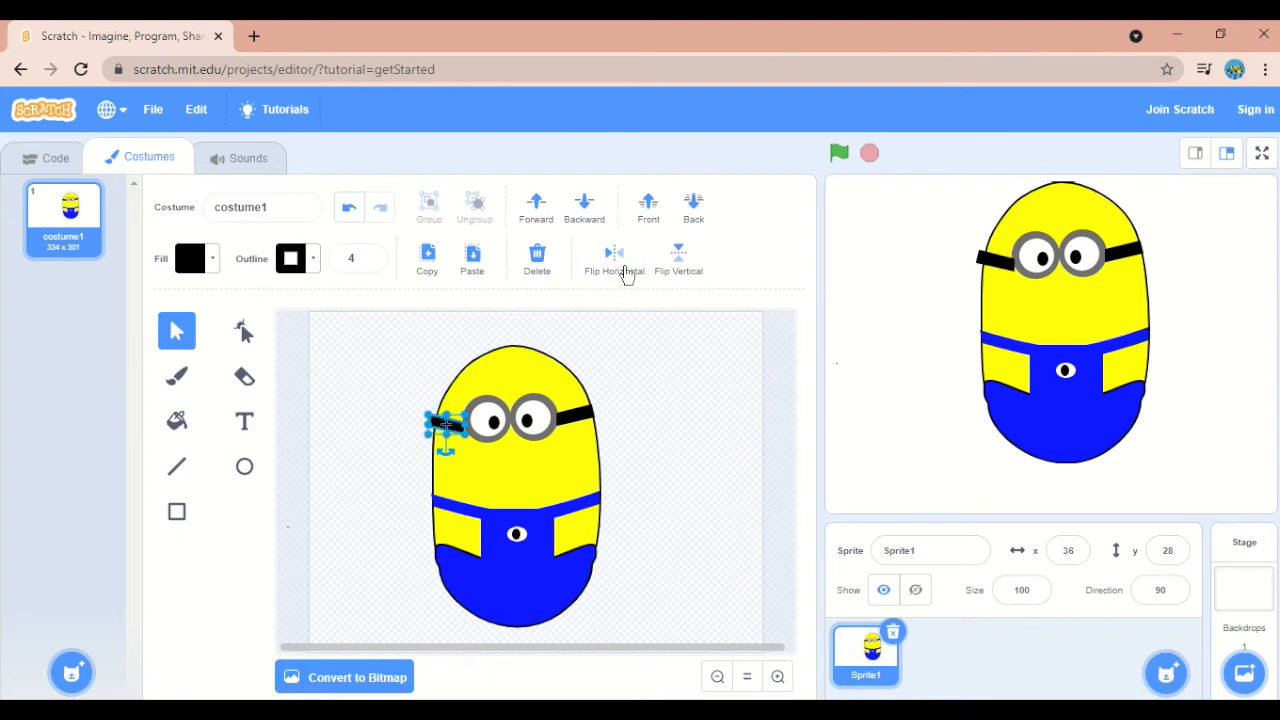
left_click_drag(444, 426, 432, 419)
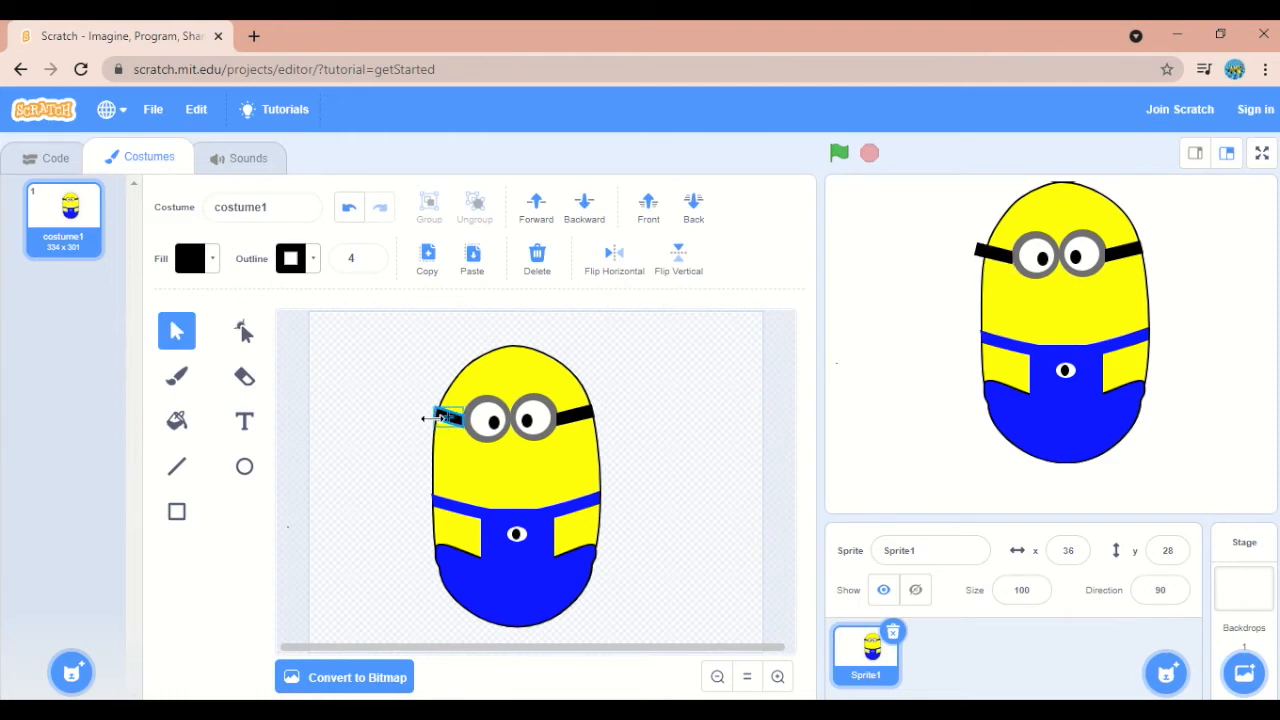
left_click_drag(434, 419, 433, 419)
left_click(405, 421)
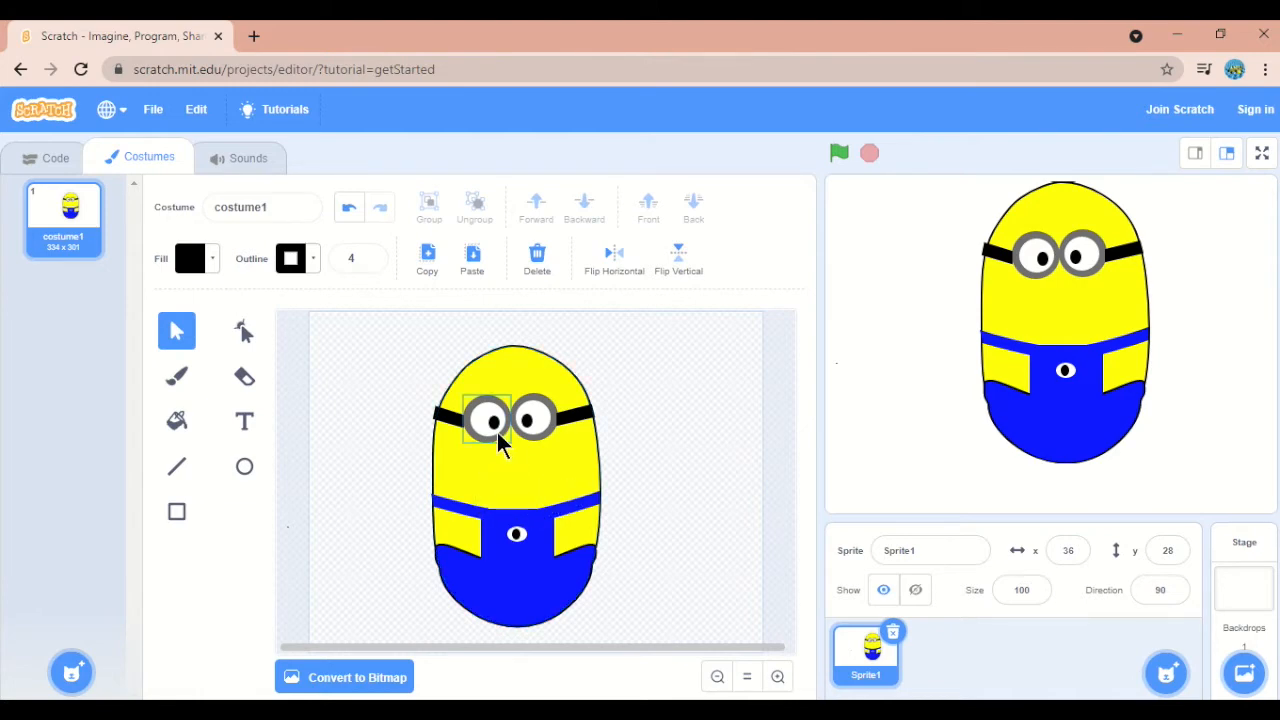
Draw a thin black rectangle below the eyes and reshape it into a curved smile with pointed ends
left_click(178, 516)
left_click_drag(482, 480, 556, 500)
left_click(244, 331)
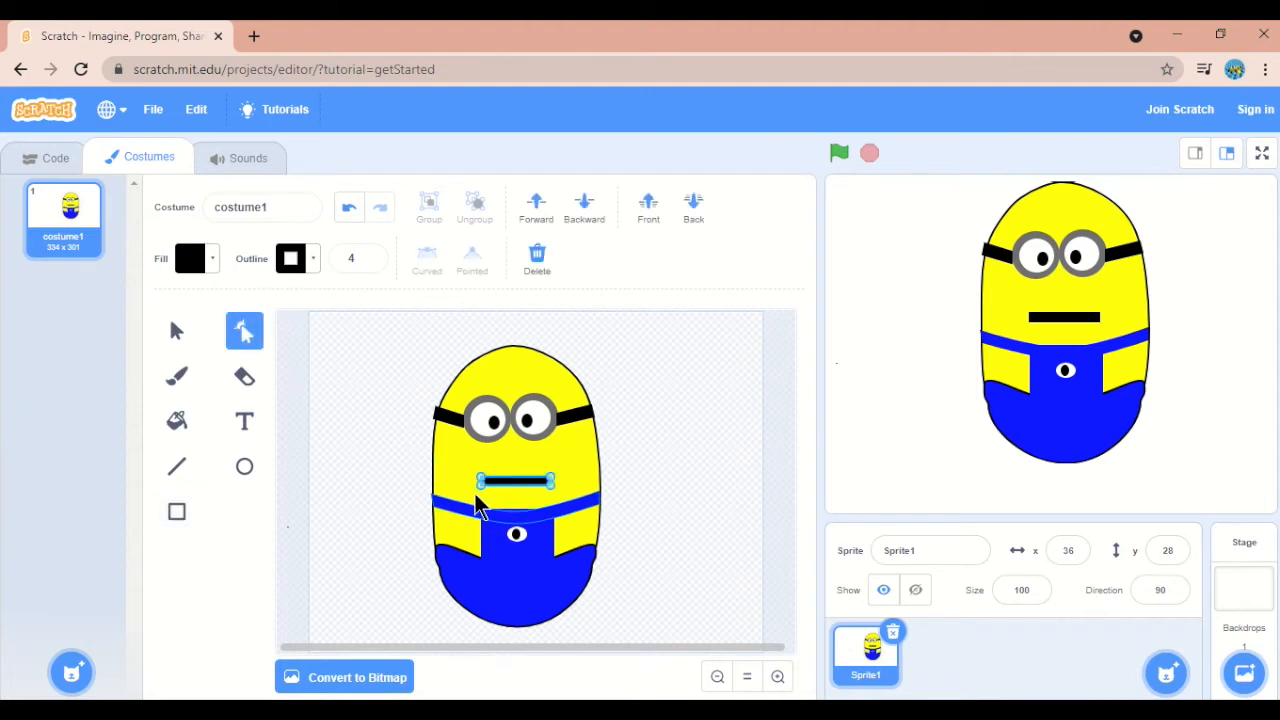
mouse_move(480, 477)
left_mouse_down()
mouse_move(517, 486)
mouse_move(491, 481)
left_mouse_up()
left_click(551, 480)
left_click(518, 489)
left_click(690, 530)
left_click(530, 489)
left_click_drag(518, 485, 522, 488)
left_click(640, 462)
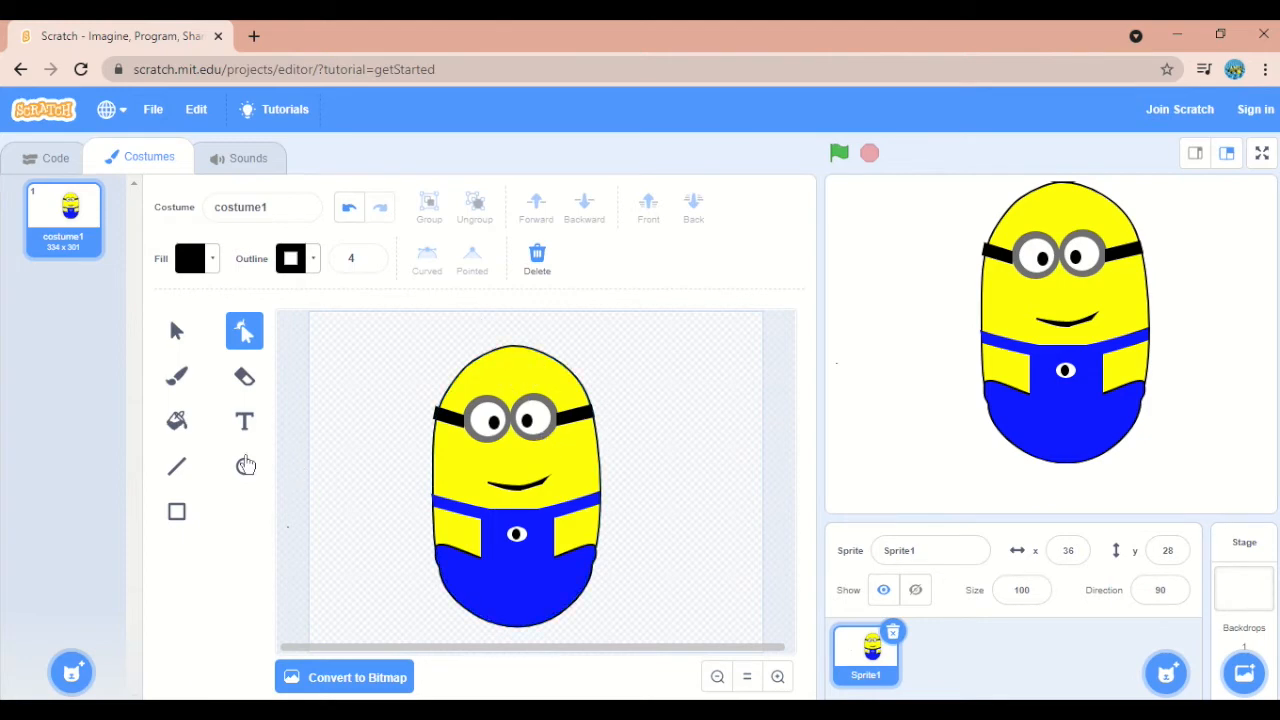
Draw a black line with outline width 6 at the top of the head and bend it into a curved hair strand
left_click(175, 472)
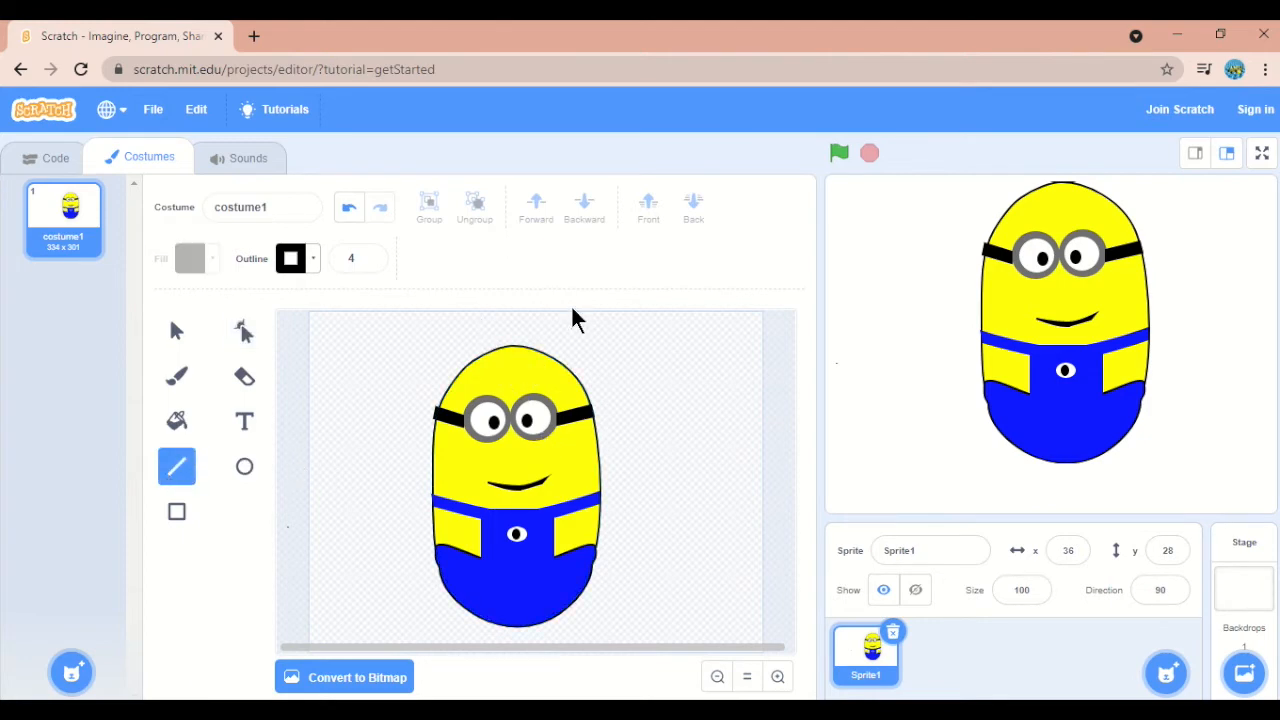
double_click(367, 254)
left_click_drag(477, 315, 503, 350)
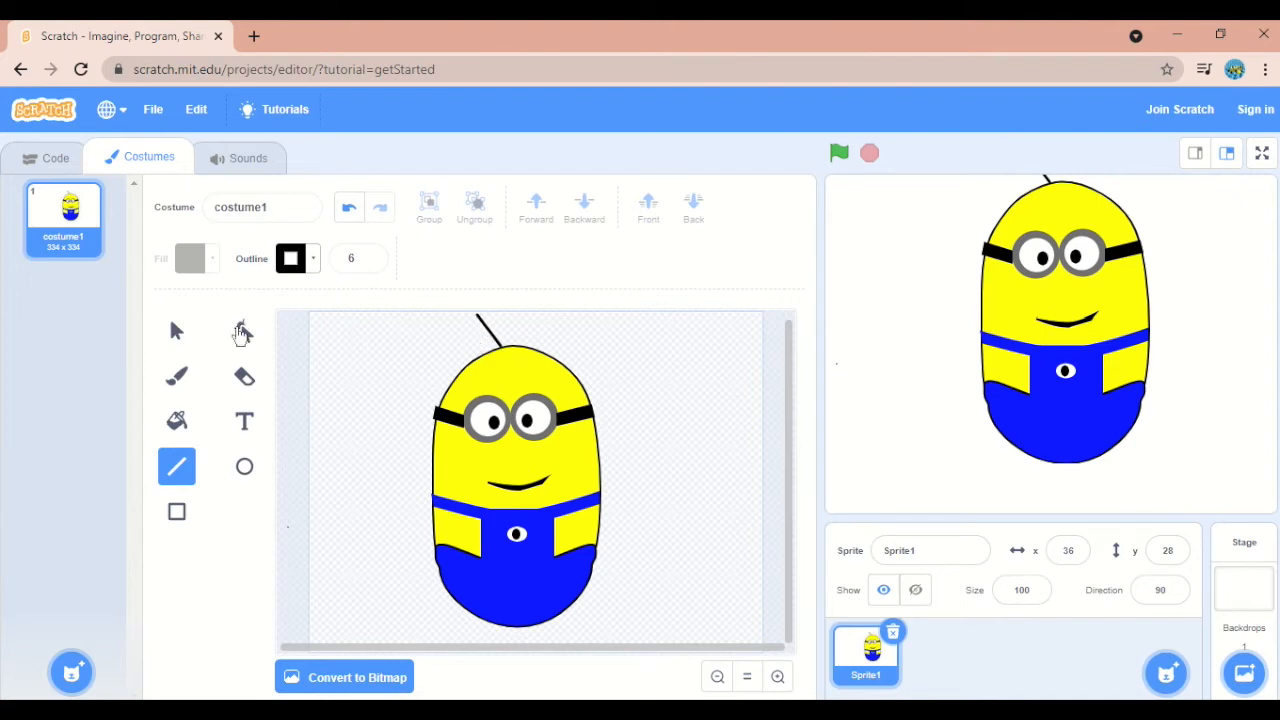
left_click(244, 331)
left_click(490, 338)
mouse_move(490, 340)
left_mouse_down()
mouse_move(500, 335)
mouse_move(483, 345)
mouse_move(488, 335)
left_mouse_up()
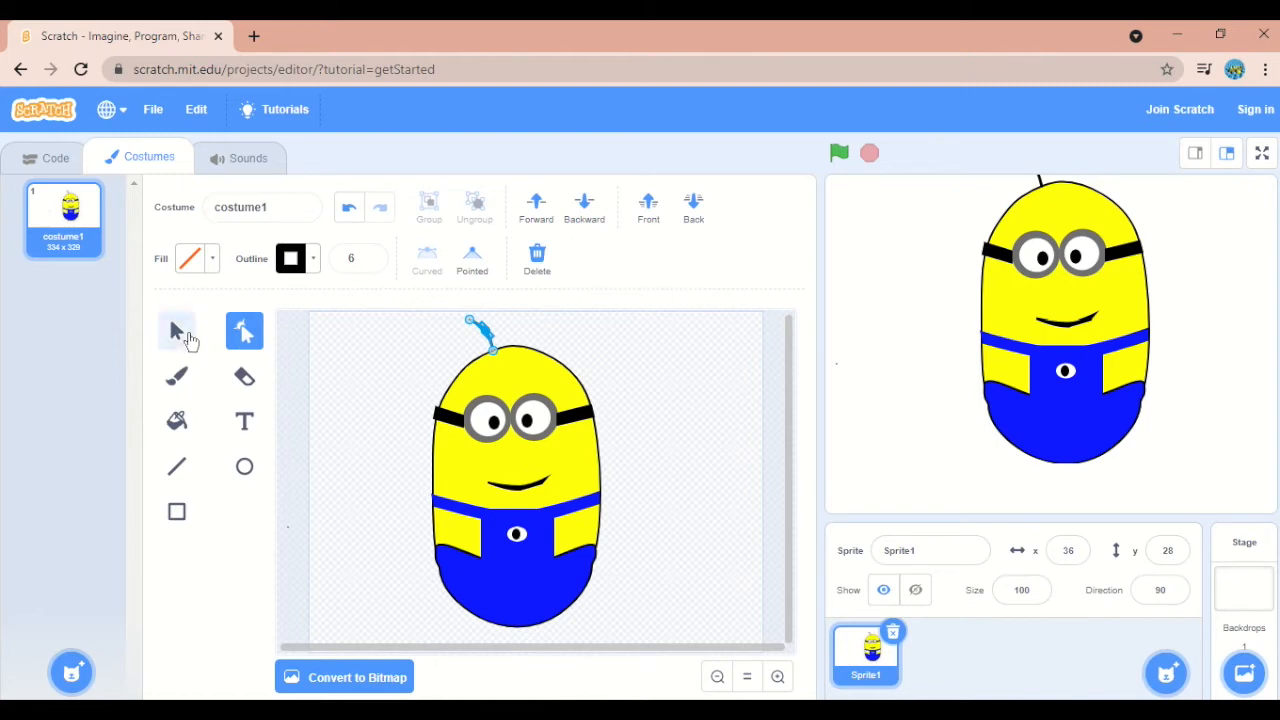
Duplicate the curved hair strand and arrange the copies side by side toward the middle of the head
left_click(176, 330)
left_click(427, 258)
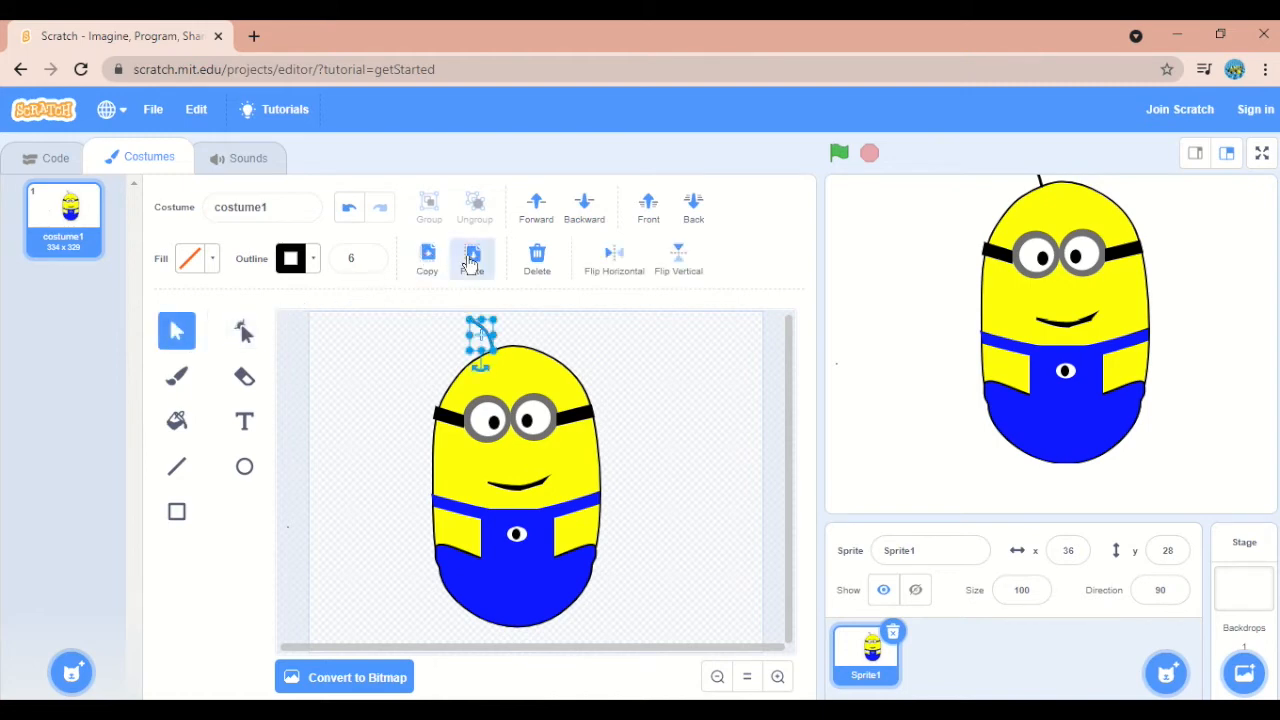
left_click(472, 258)
left_click_drag(490, 335, 486, 337)
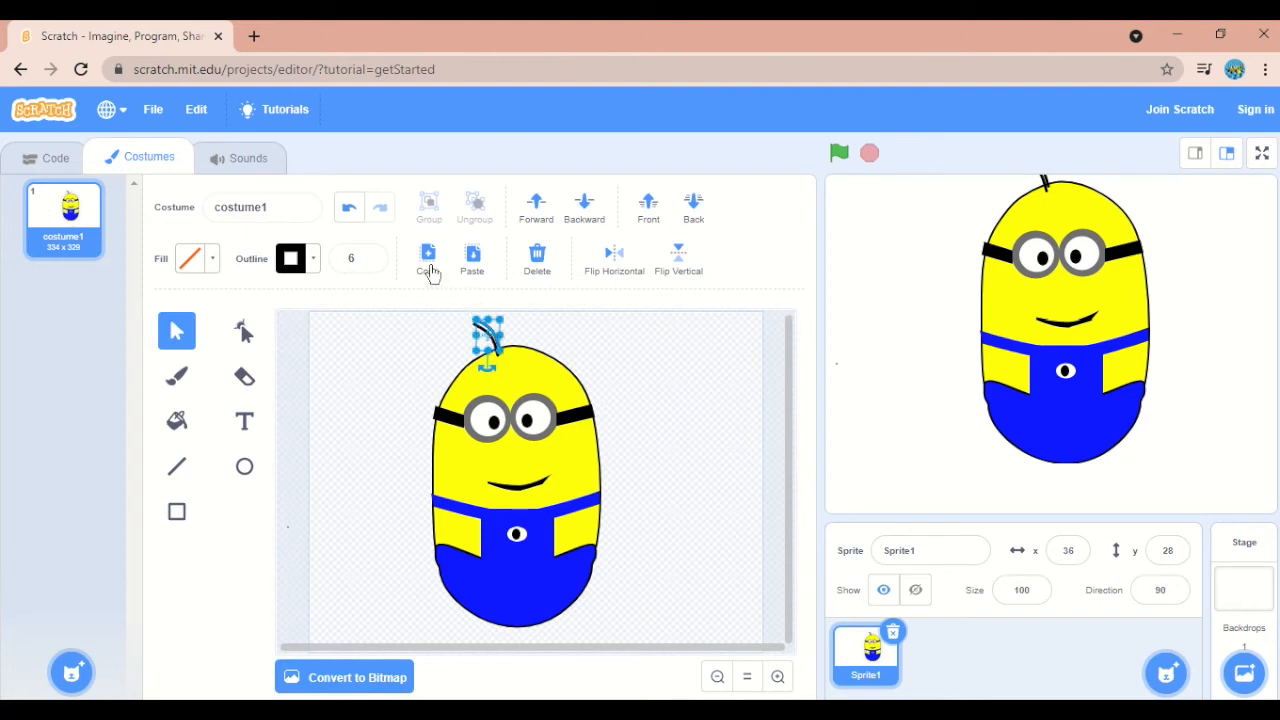
left_click(472, 258)
left_click_drag(493, 339, 495, 339)
left_click(472, 262)
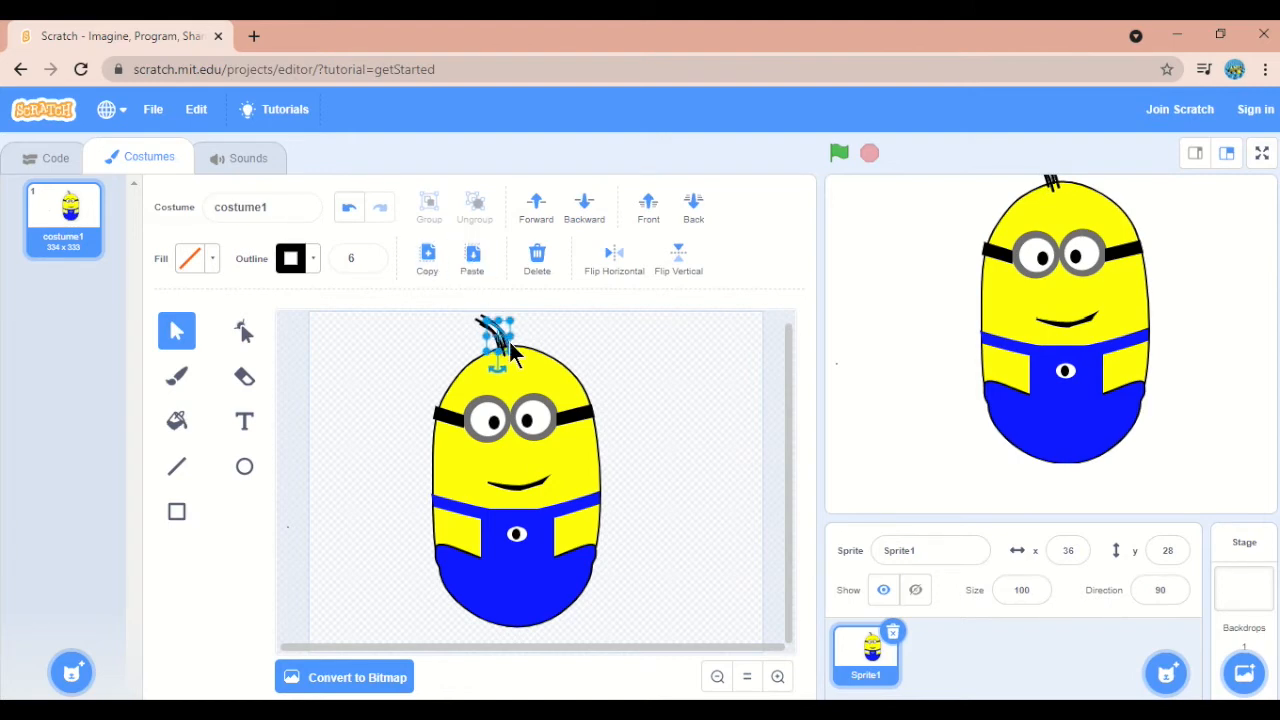
mouse_move(497, 338)
left_mouse_down()
mouse_move(514, 323)
mouse_move(510, 336)
left_mouse_up()
Paste two more hair strands, flip them horizontally and place them curving outward on the right half of the head
left_click(475, 265)
left_click(612, 258)
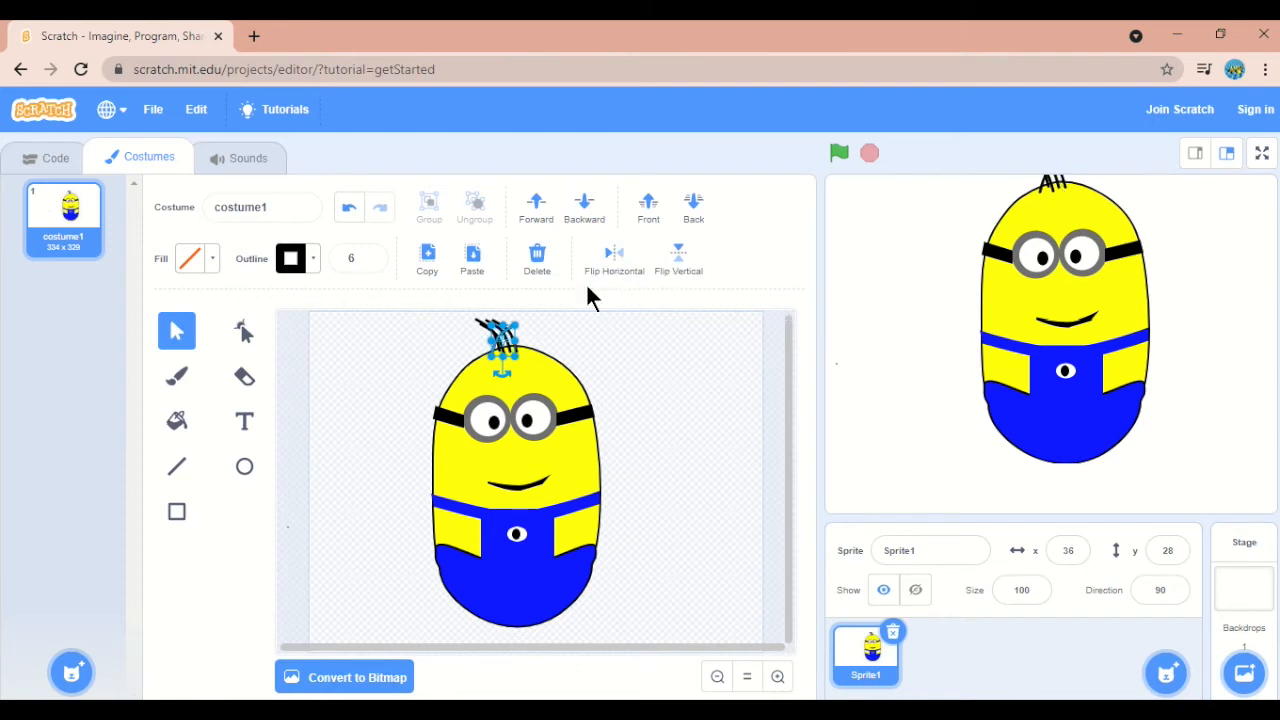
left_click_drag(499, 337, 518, 332)
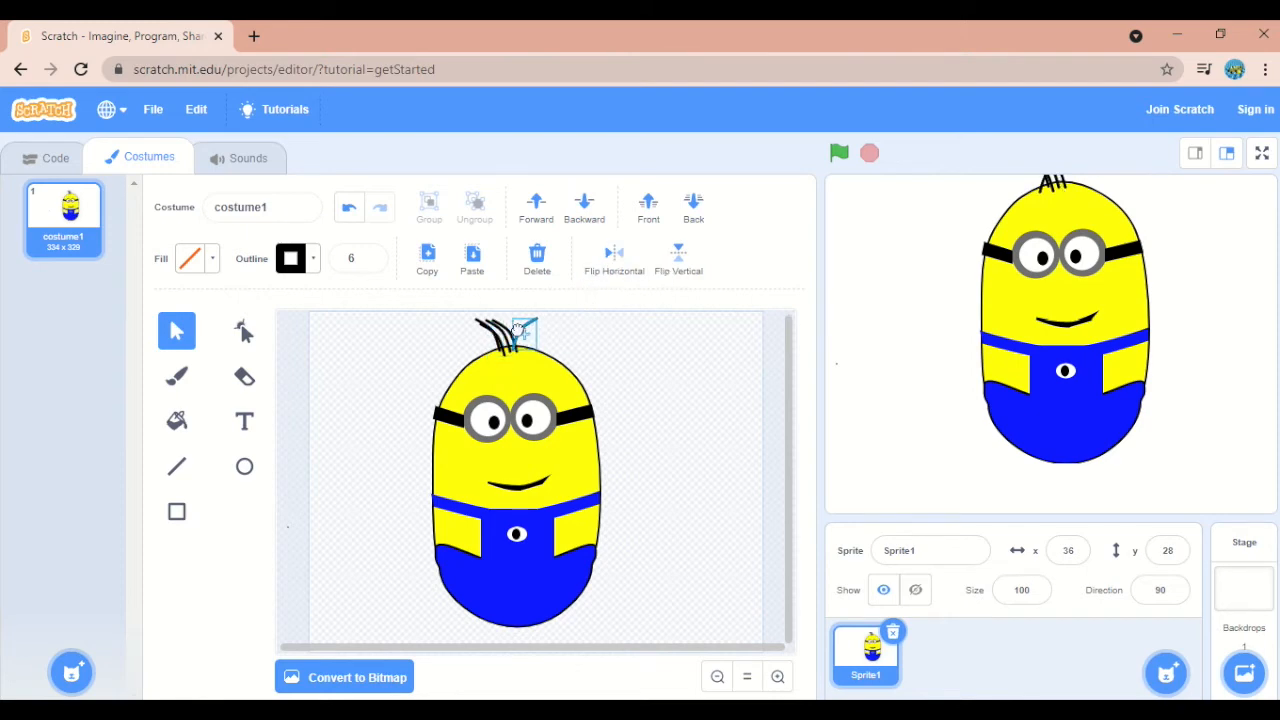
left_click(478, 268)
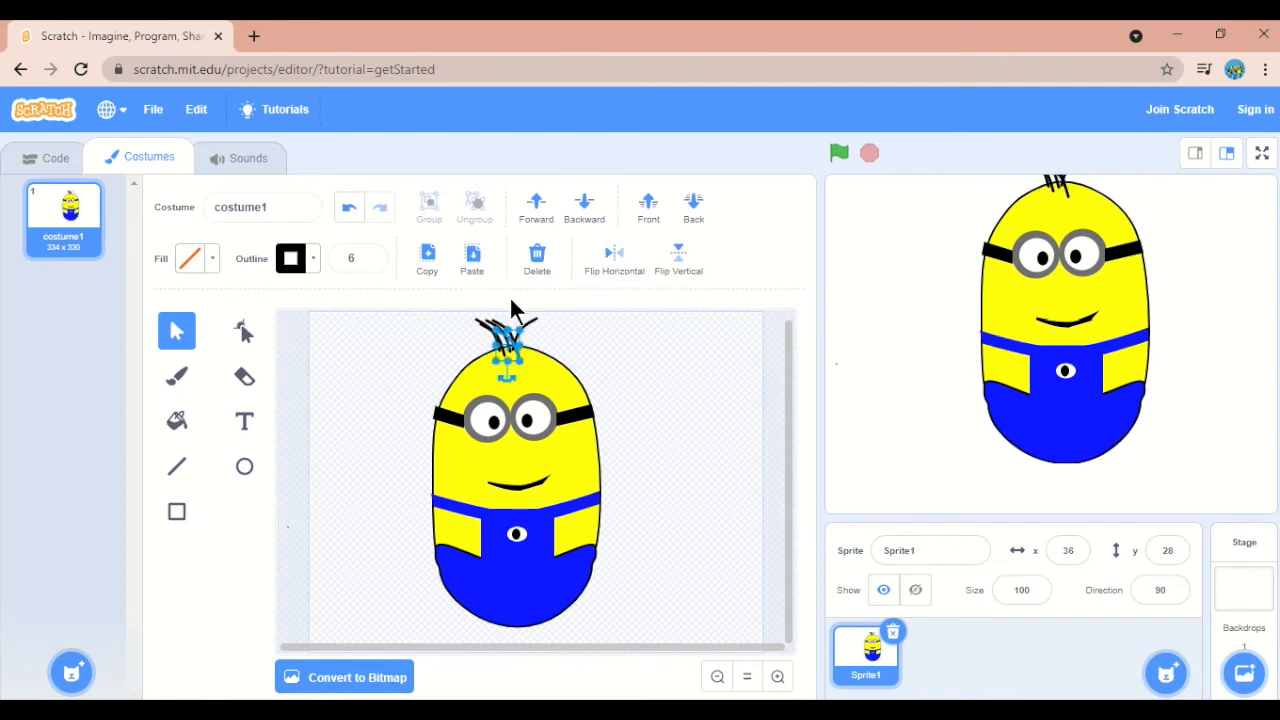
left_click_drag(507, 347, 528, 344)
left_click(612, 258)
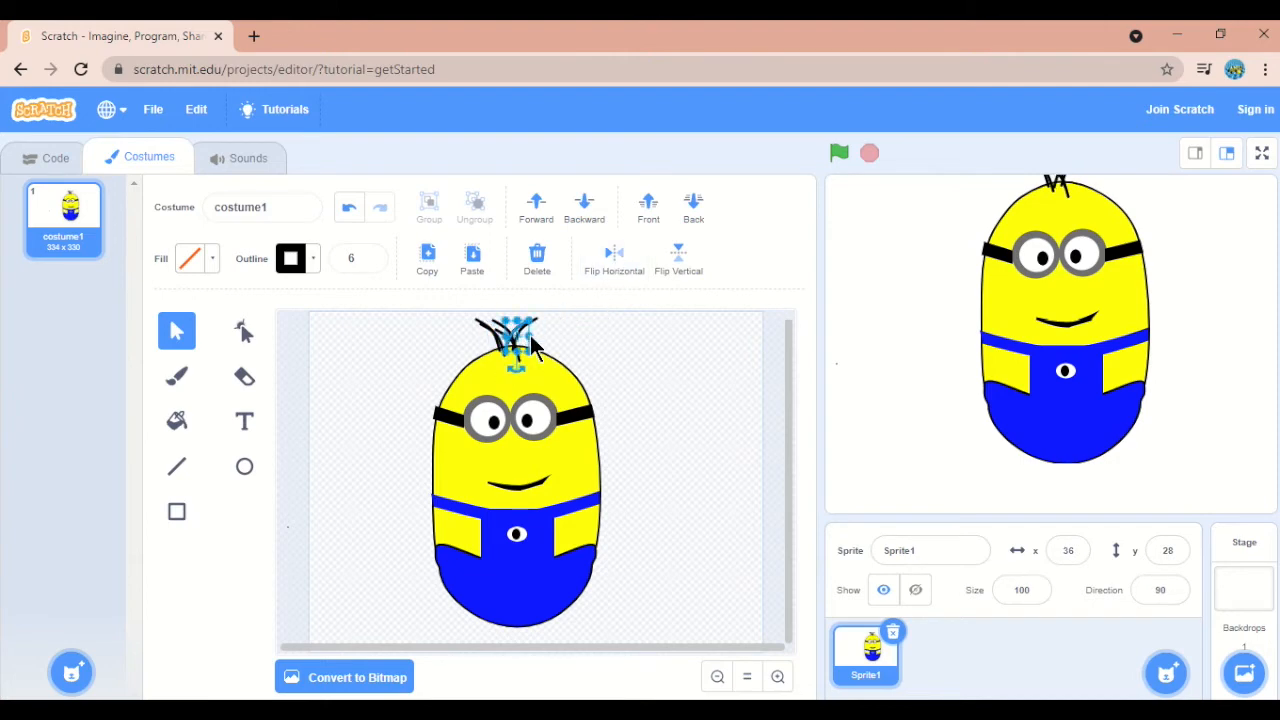
left_click_drag(517, 334, 530, 334)
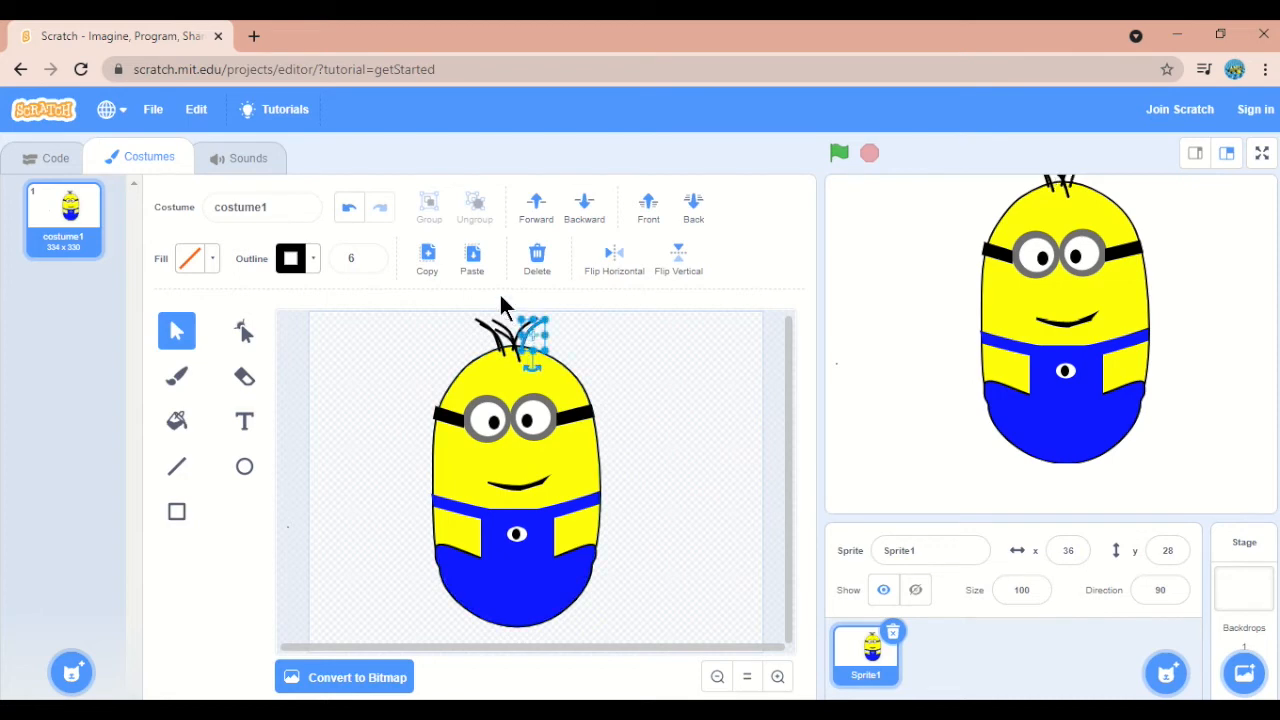
Duplicate the flipped hair strand twice and arrange the copies within the right side of the hair tuft
left_click(428, 256)
left_click(470, 256)
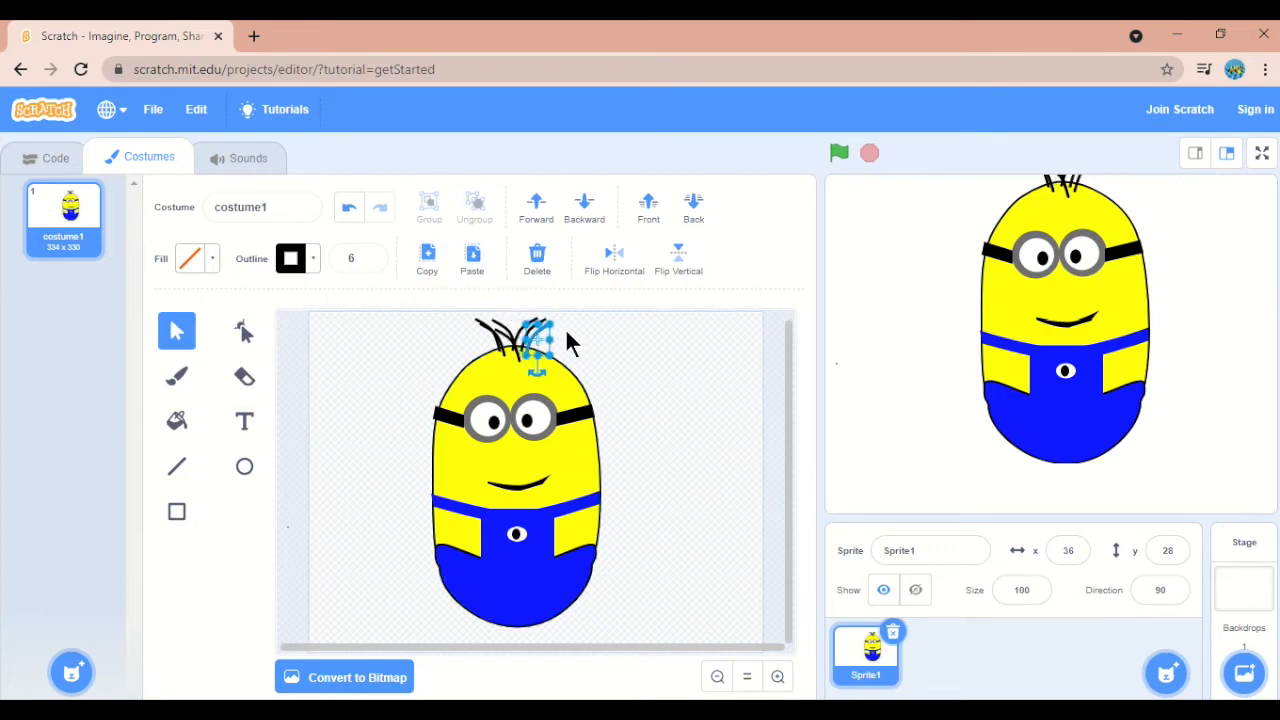
left_click(430, 268)
left_click(471, 260)
left_click_drag(546, 342, 524, 337)
left_click(585, 350)
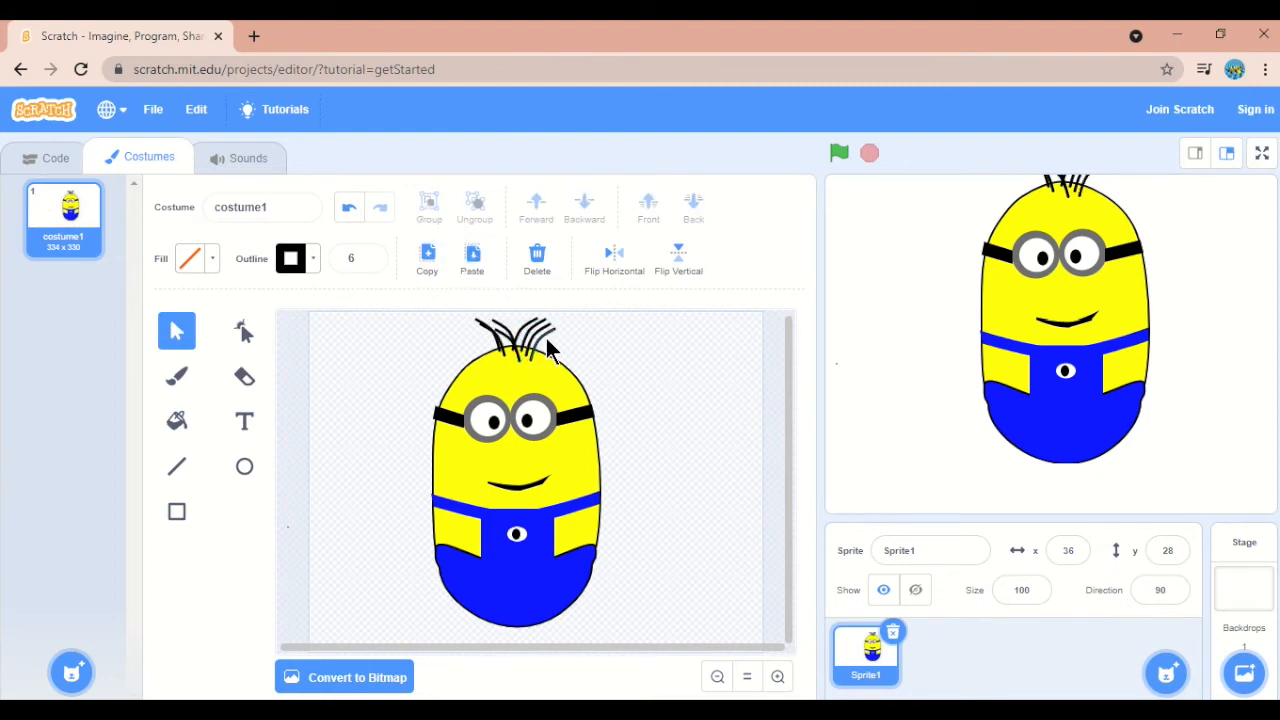
Adjust the position of the right-hand hair strands to even out the tuft, then deselect the strands
left_click(537, 345)
left_click_drag(537, 343, 537, 338)
left_click(560, 338)
left_click(493, 332)
left_click(652, 371)
Move the sprite down and left on the stage, and draw a short straight strand in the middle of the hair
left_click_drag(1087, 305, 1051, 341)
left_click(177, 466)
left_click_drag(511, 313, 518, 347)
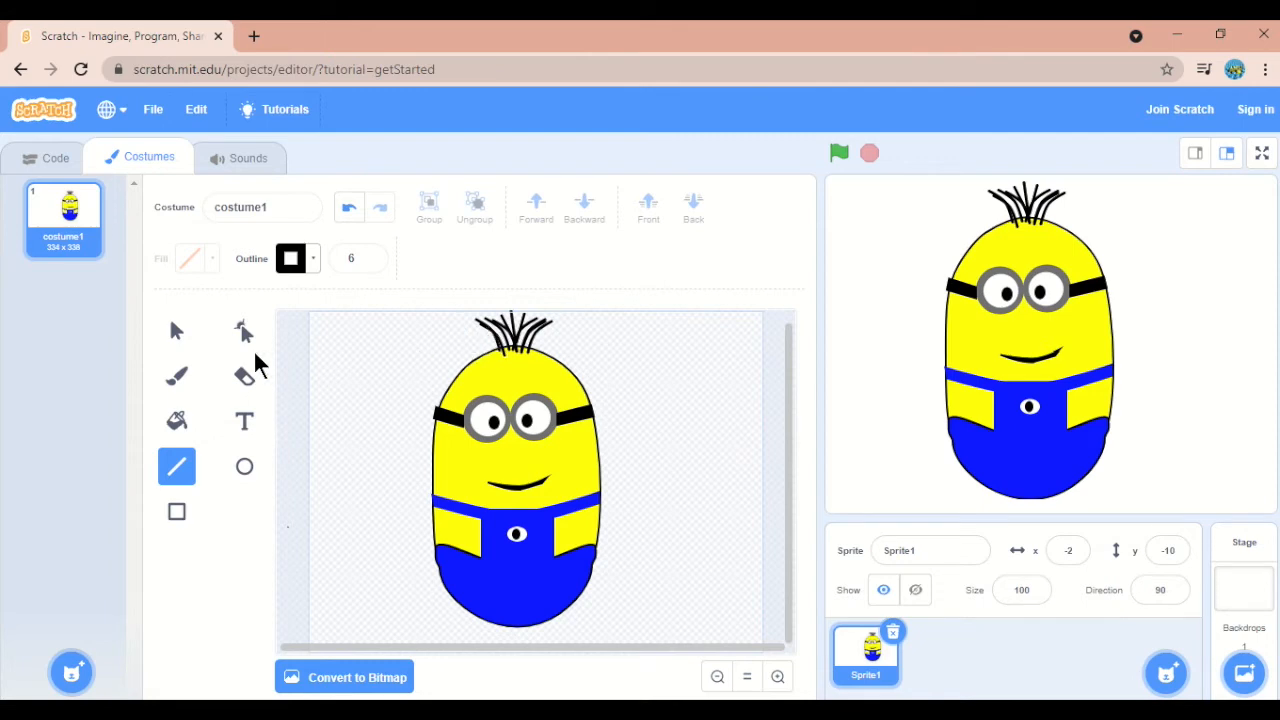
Select the hair strands, shift the left and middle ones slightly left, and group the whole tuft into one object
left_click(177, 333)
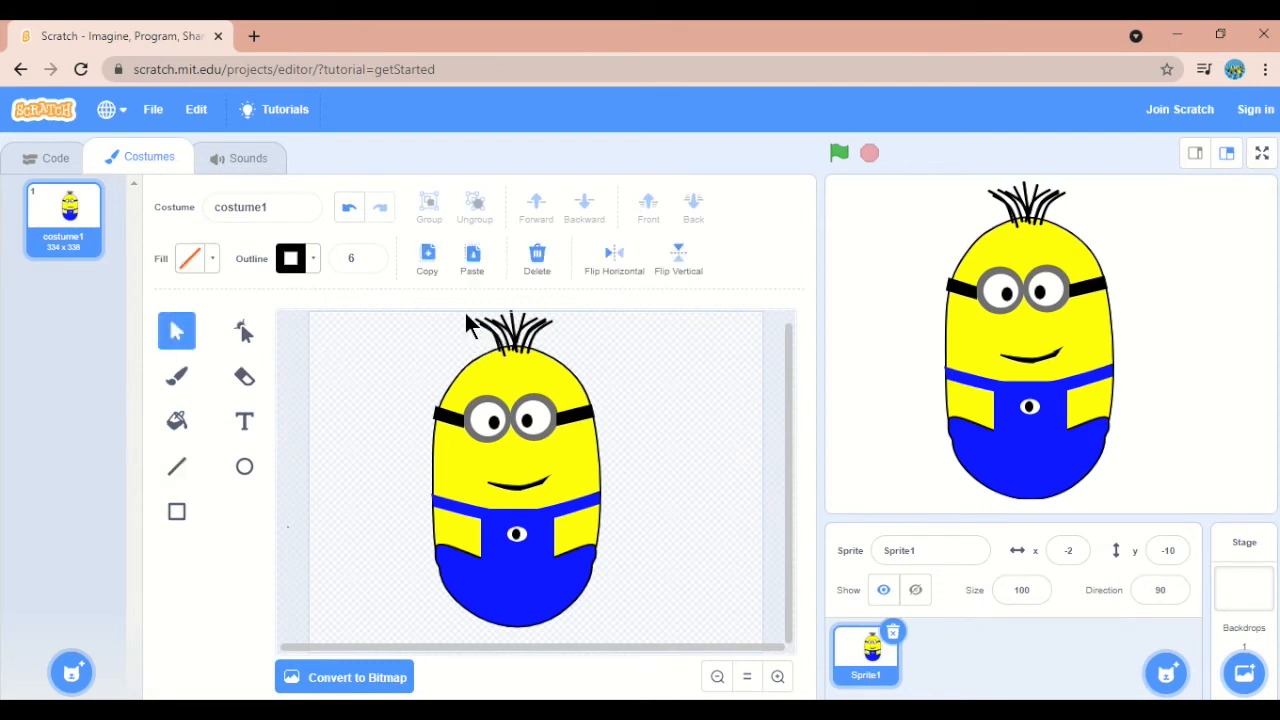
left_click_drag(463, 317, 565, 368)
left_click(565, 352)
left_click(540, 338)
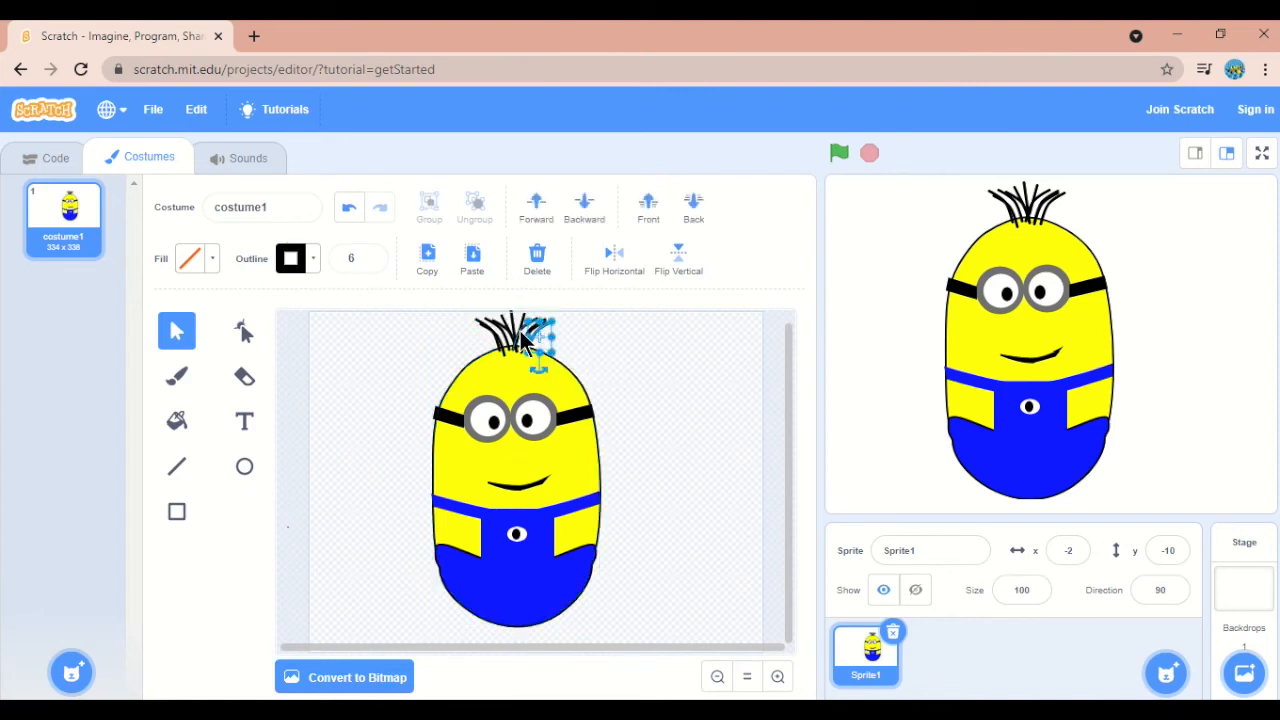
left_click(532, 329, "shift")
left_click(507, 335, "shift")
left_click(504, 330, "shift")
left_click(502, 334, "shift")
left_click(479, 324, "shift")
left_click(479, 328, "shift")
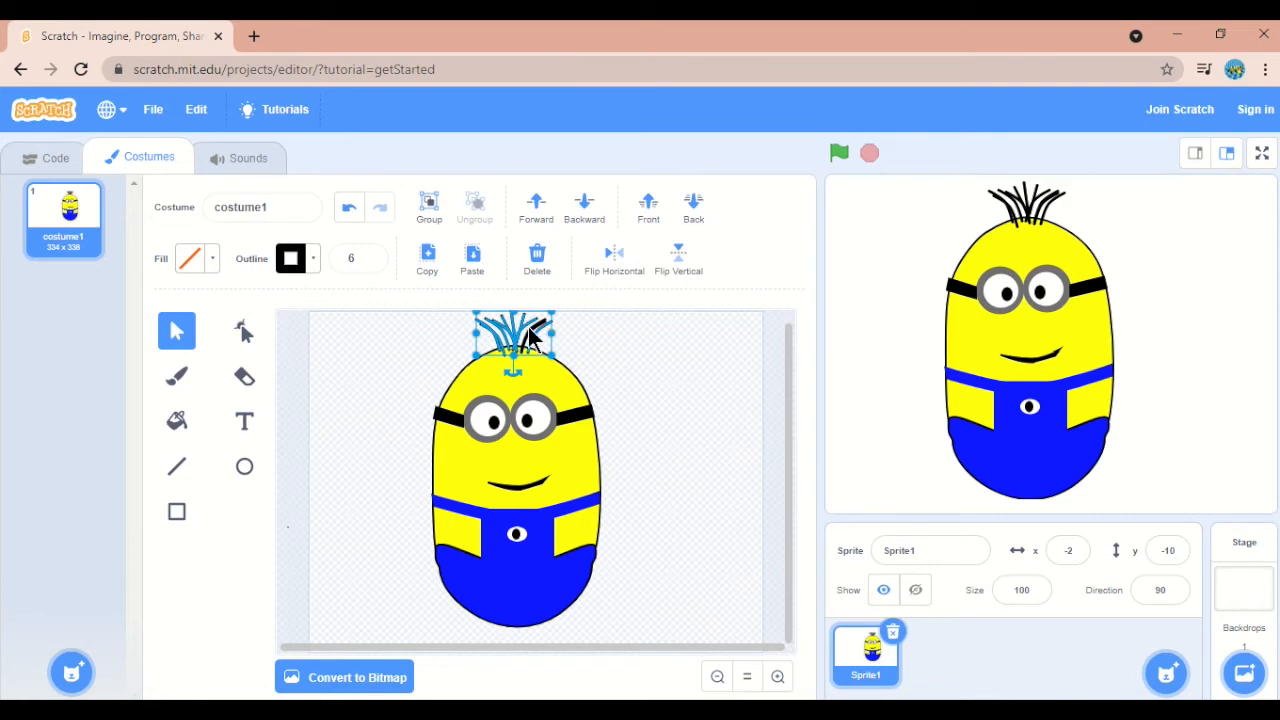
left_click_drag(527, 341, 515, 336)
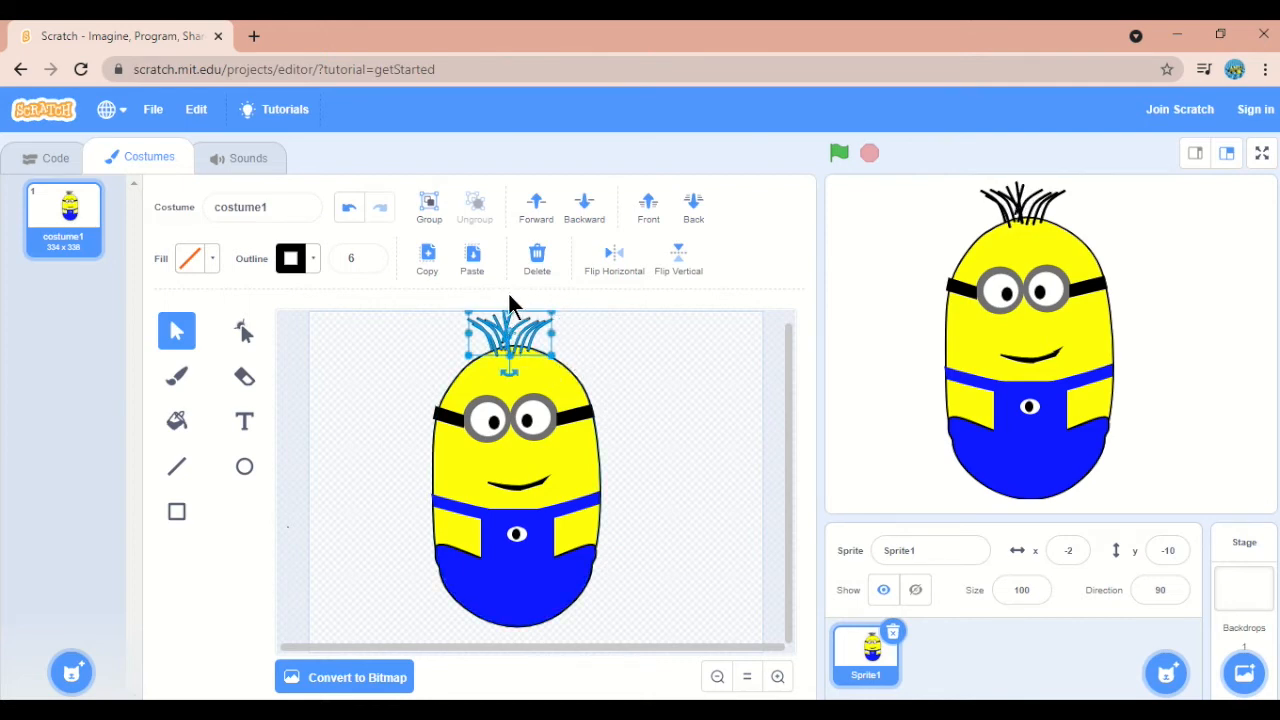
left_click(429, 207)
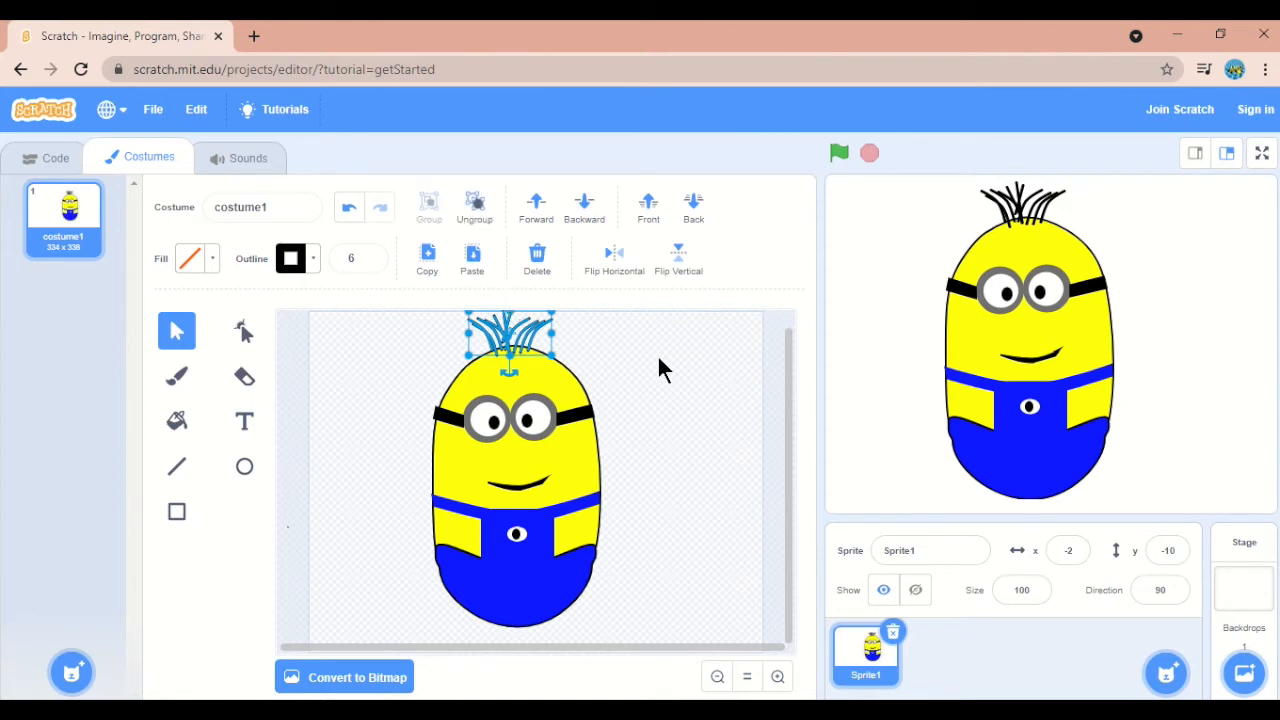
Shrink the grouped hair tuft and centre it on top of the Minion's head, then deselect it
mouse_move(520, 335)
left_mouse_down()
mouse_move(675, 365)
mouse_move(548, 372)
mouse_move(512, 352)
left_mouse_up()
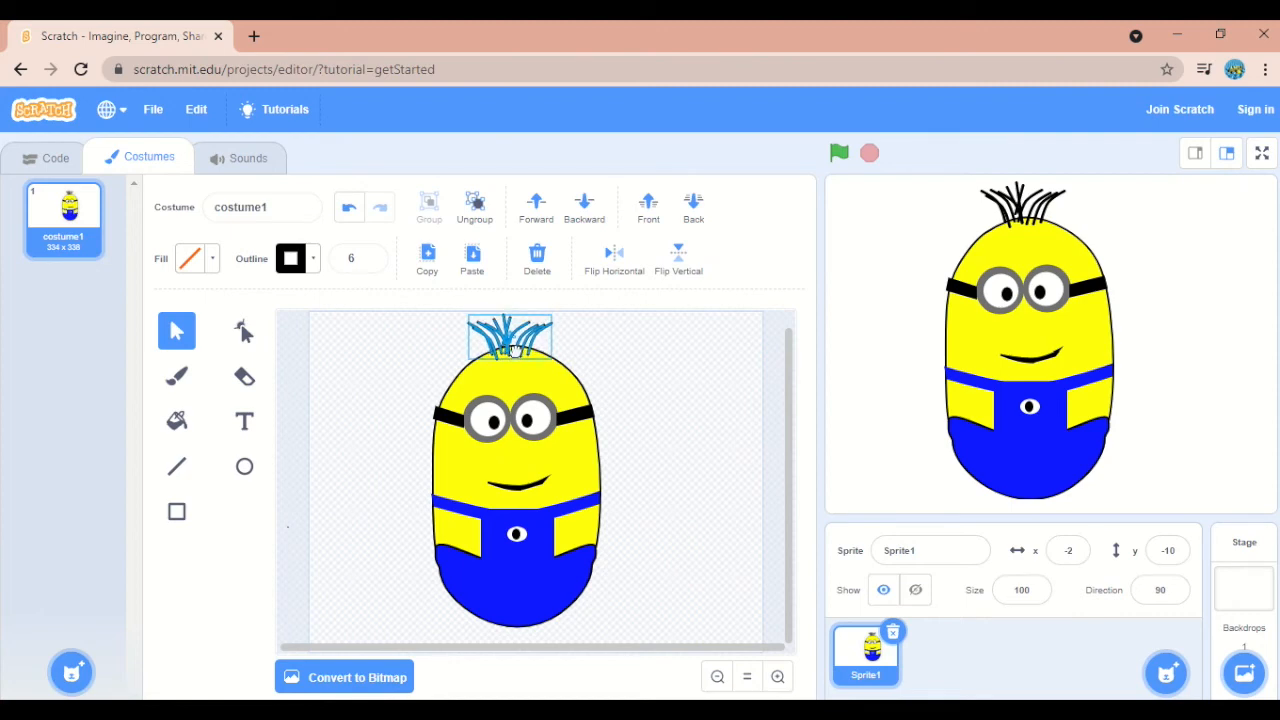
left_click_drag(512, 352, 511, 349)
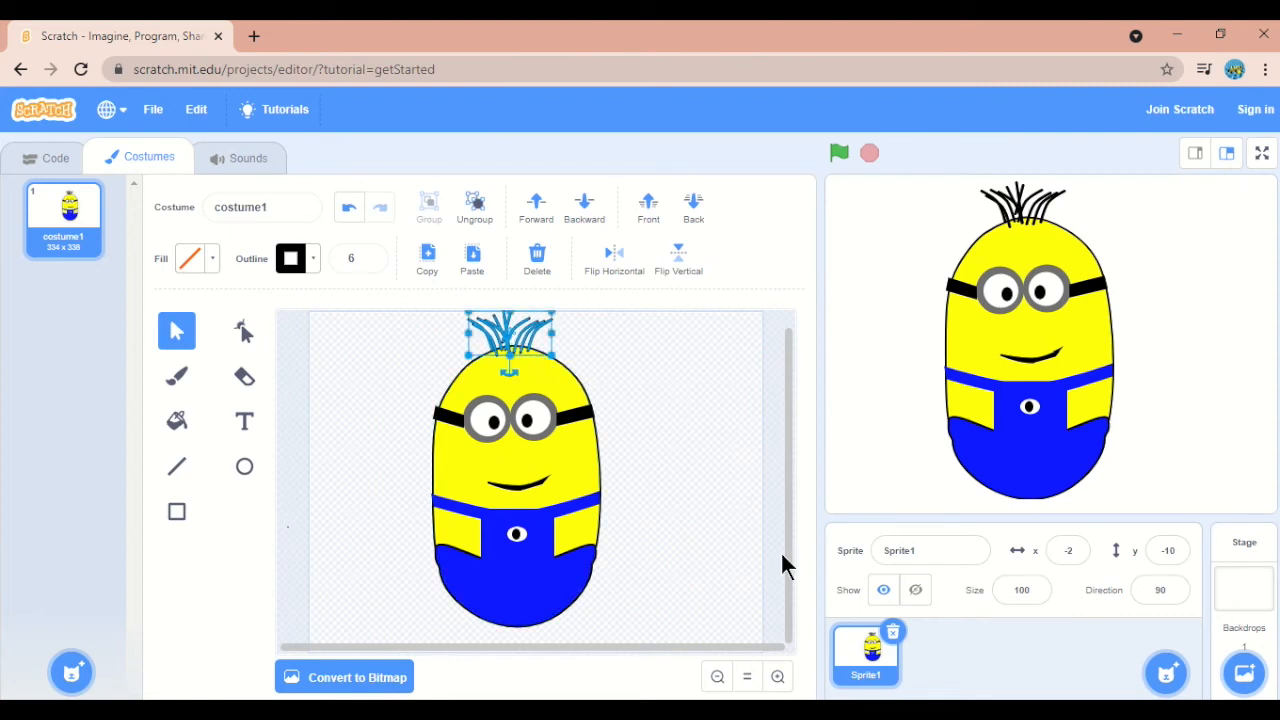
left_click(645, 480)
left_click(515, 332)
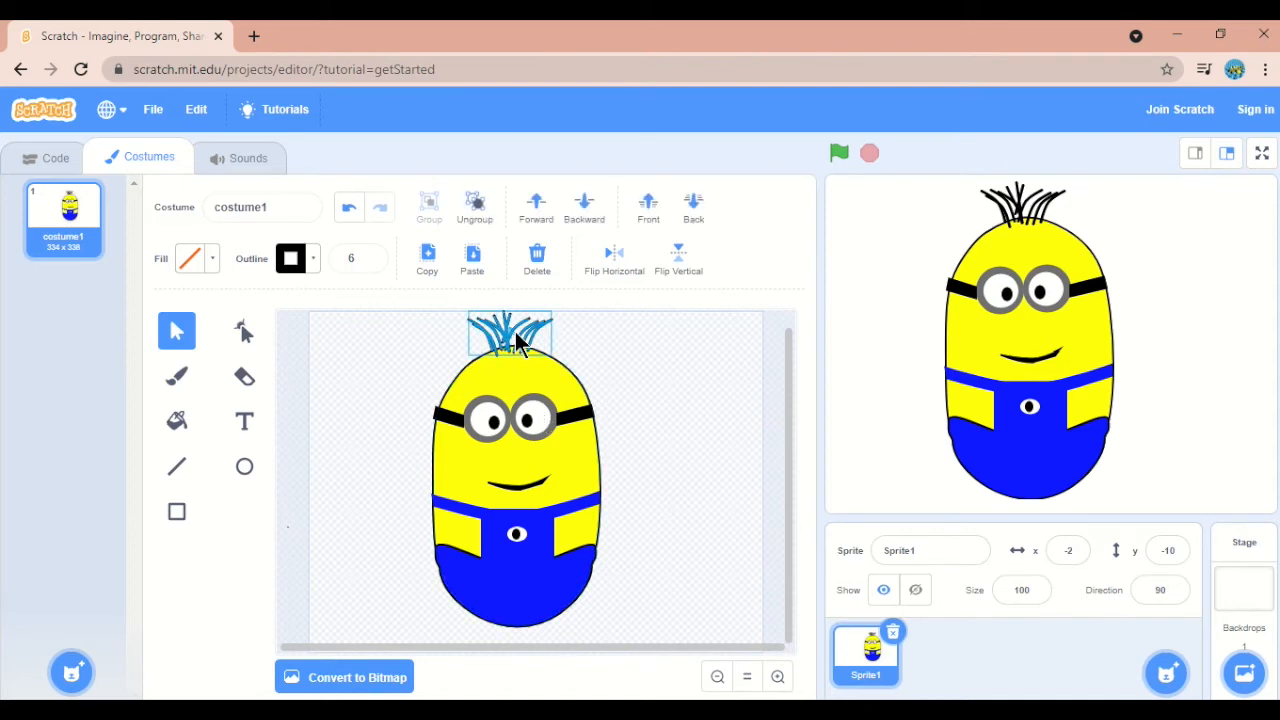
left_click_drag(553, 313, 509, 333)
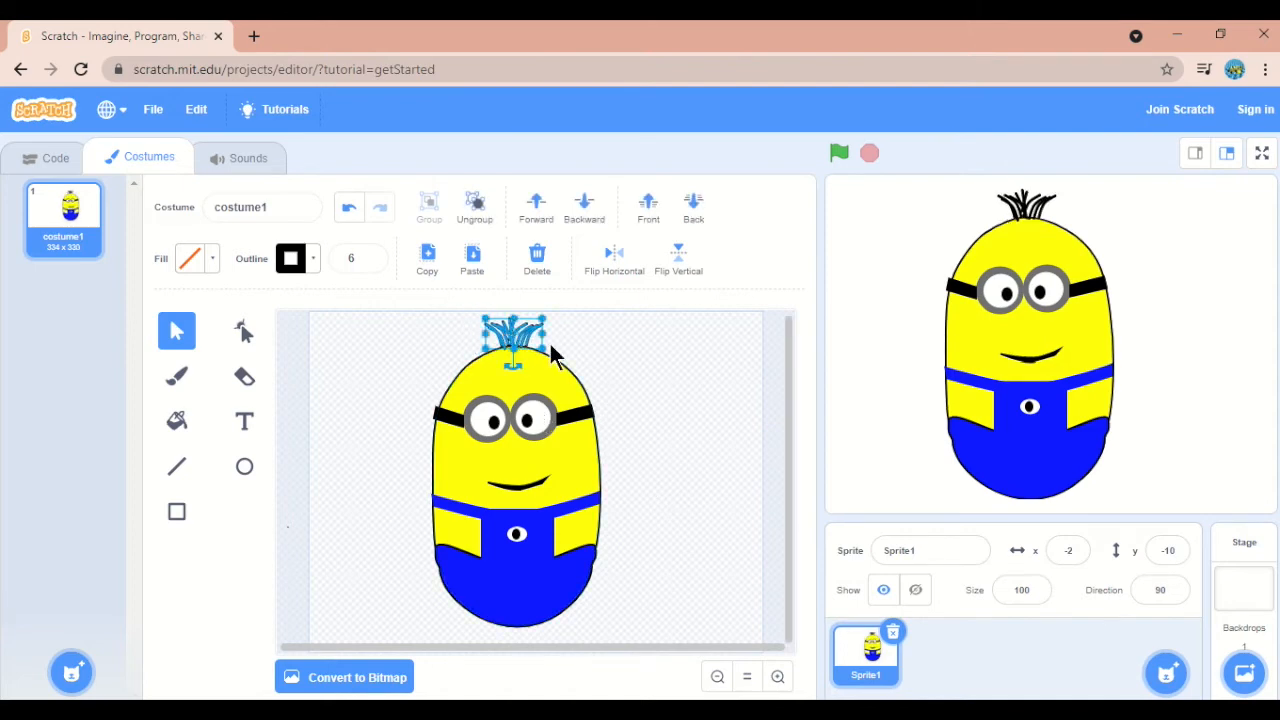
left_click(607, 379)
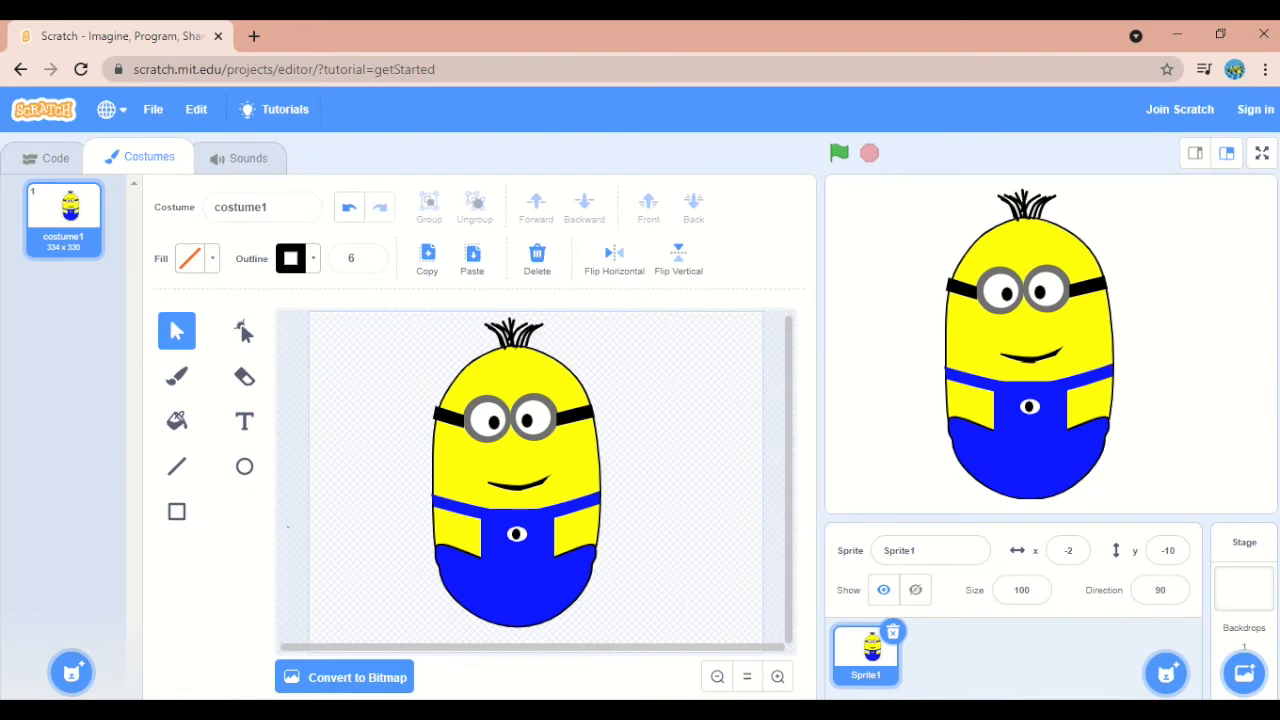
Rename the sprite as Minion
left_click_drag(910, 552, 836, 562)
type("Minions")
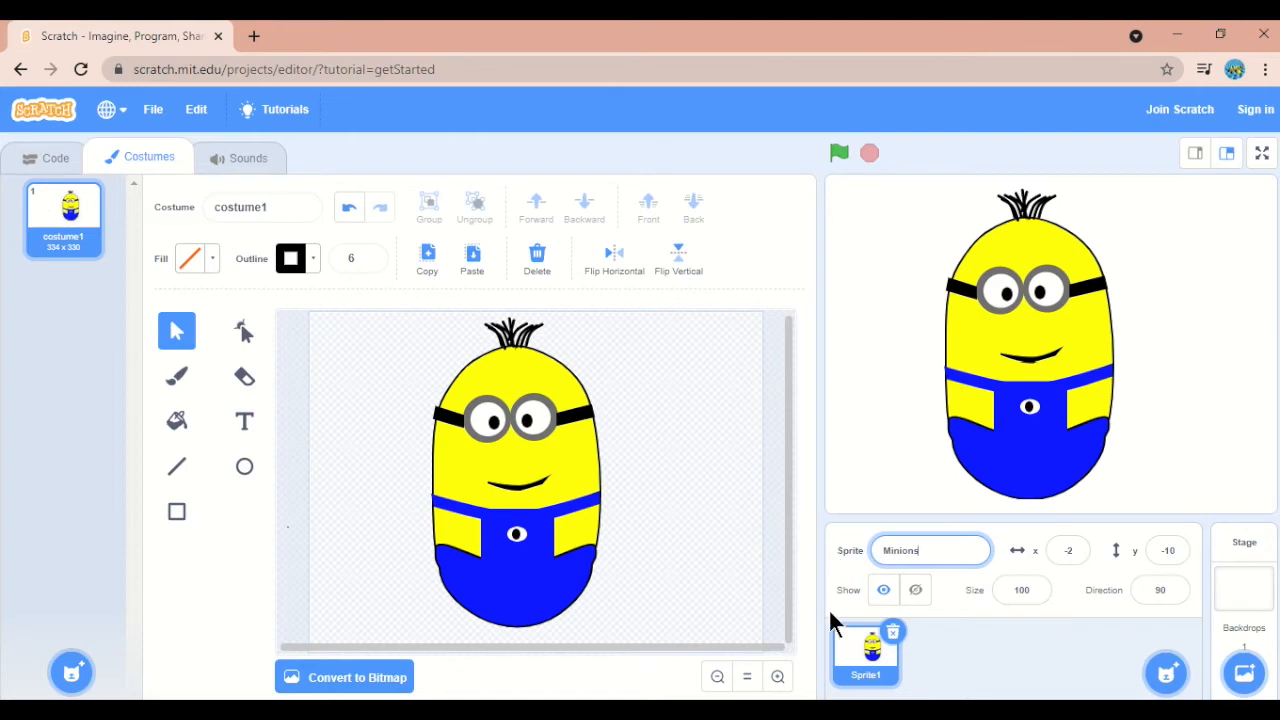
key("BackSpace")
left_click(920, 661)
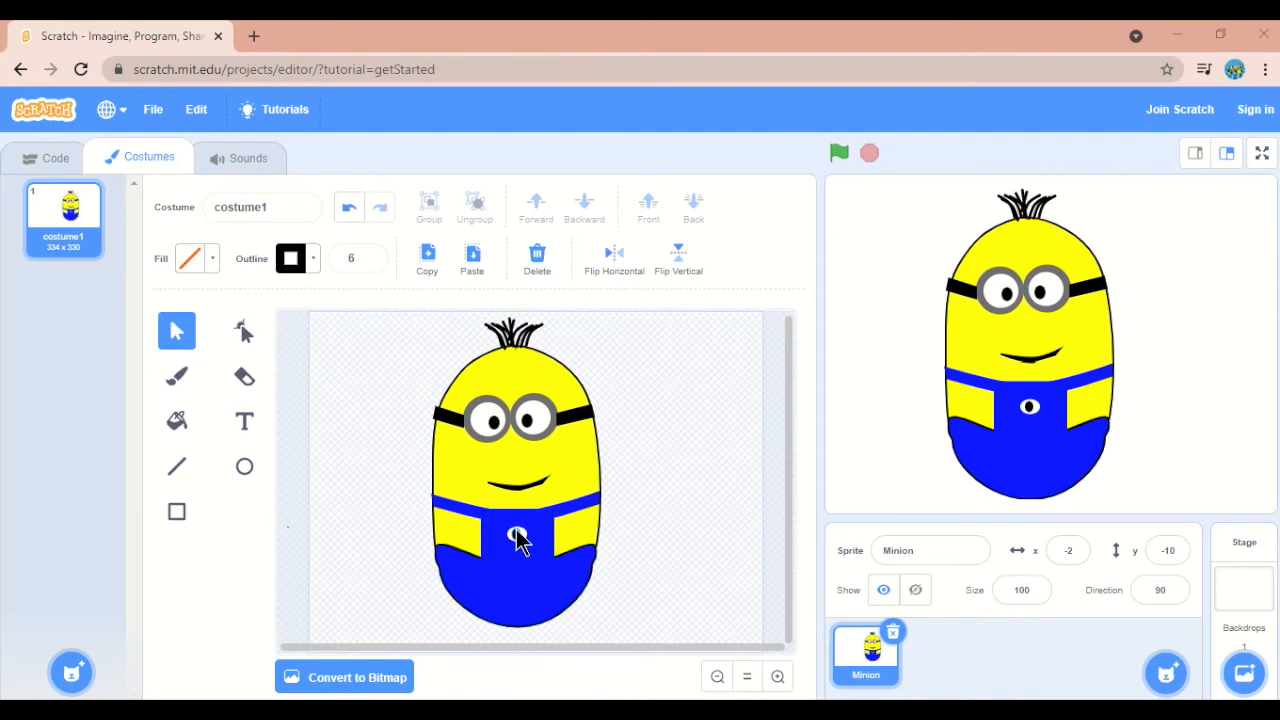
Copy the Minion's yellow capsule body and paste it into a newly painted blank sprite
left_click(510, 385)
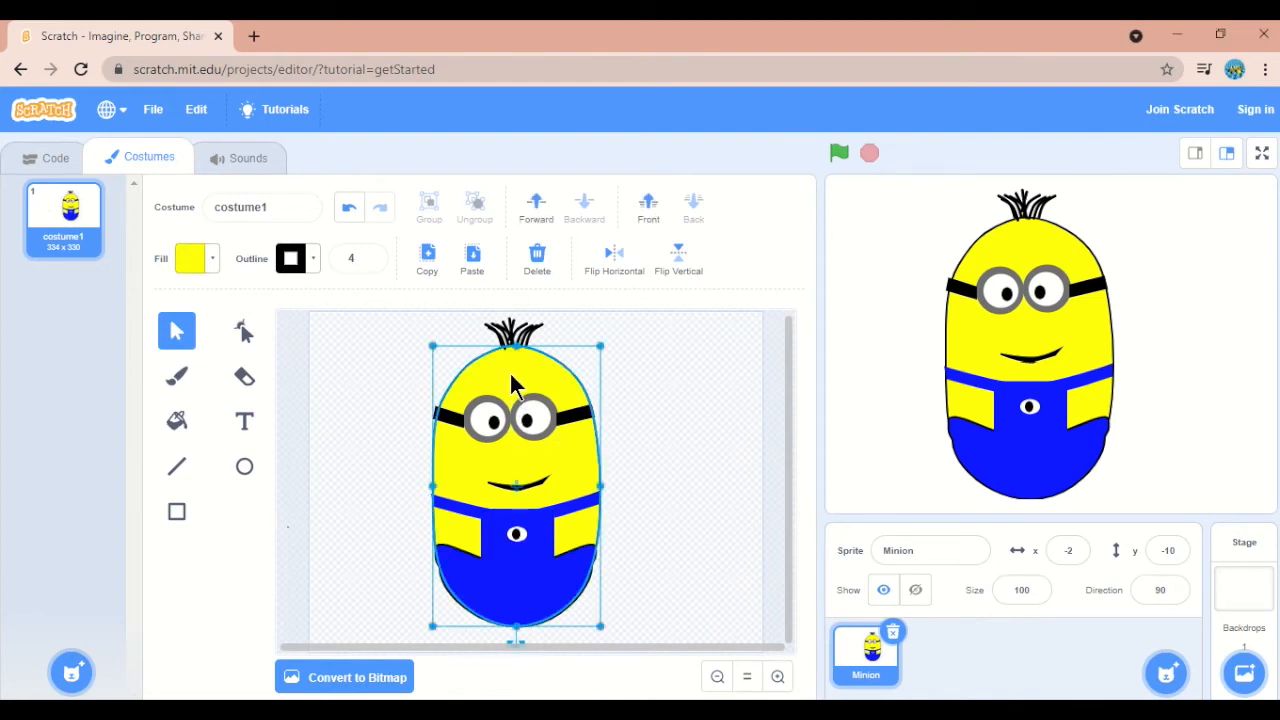
left_click(427, 256)
mouse_move(1157, 683)
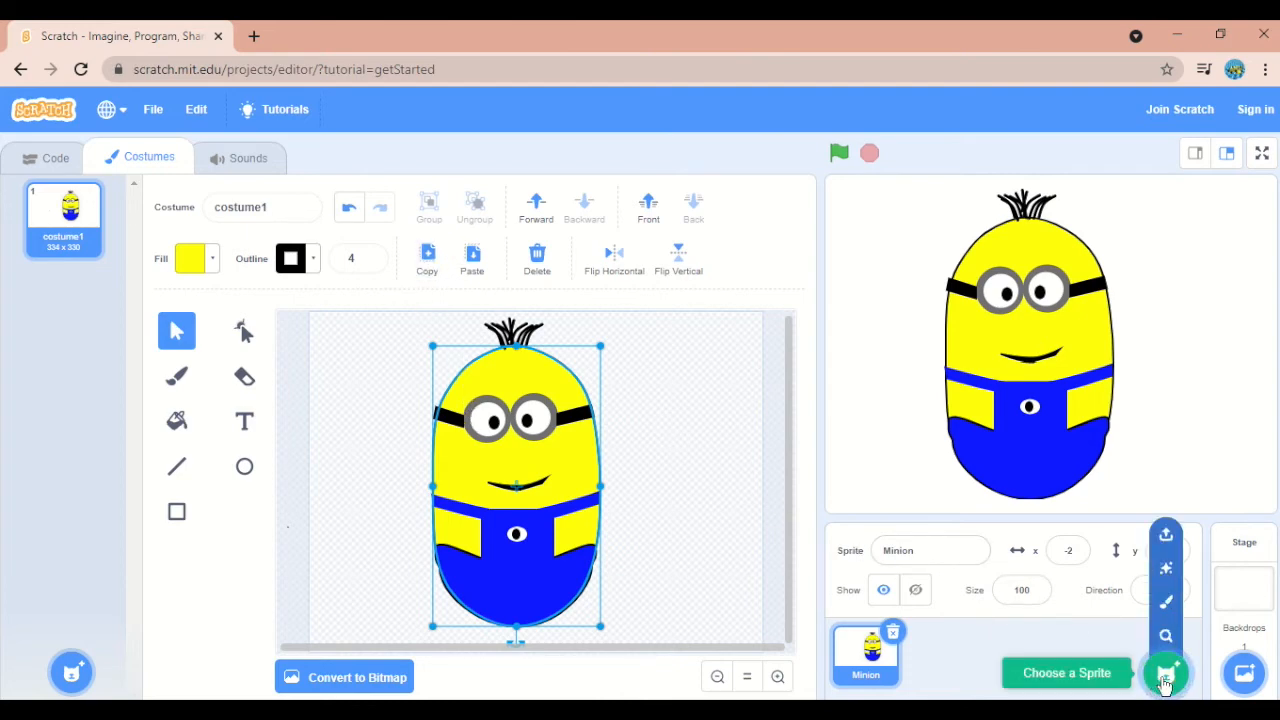
left_click(1164, 603)
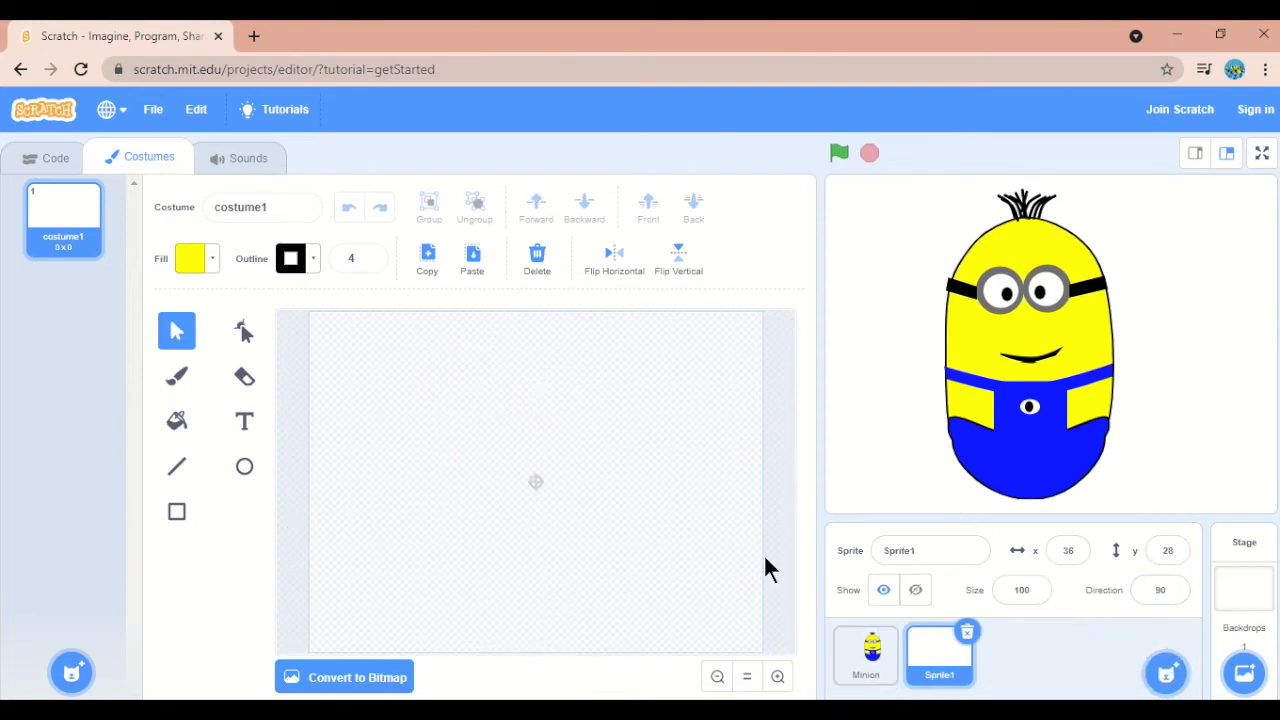
left_click(474, 265)
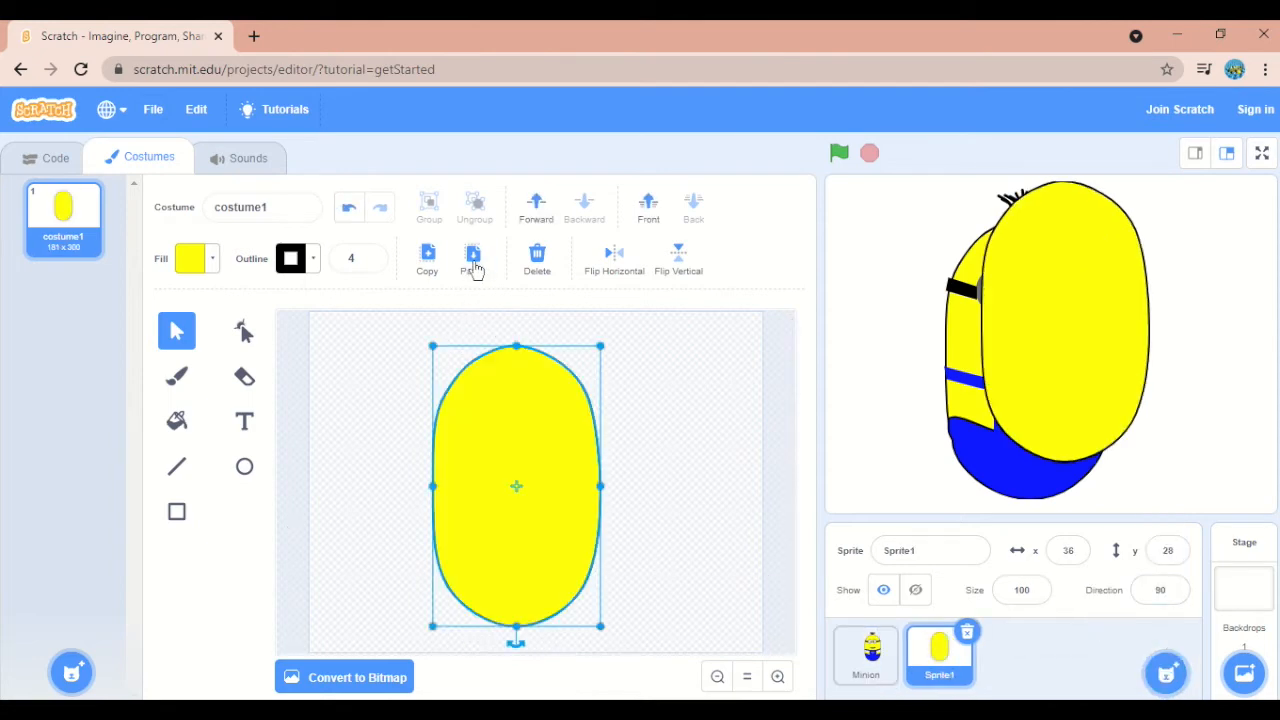
left_click(740, 460)
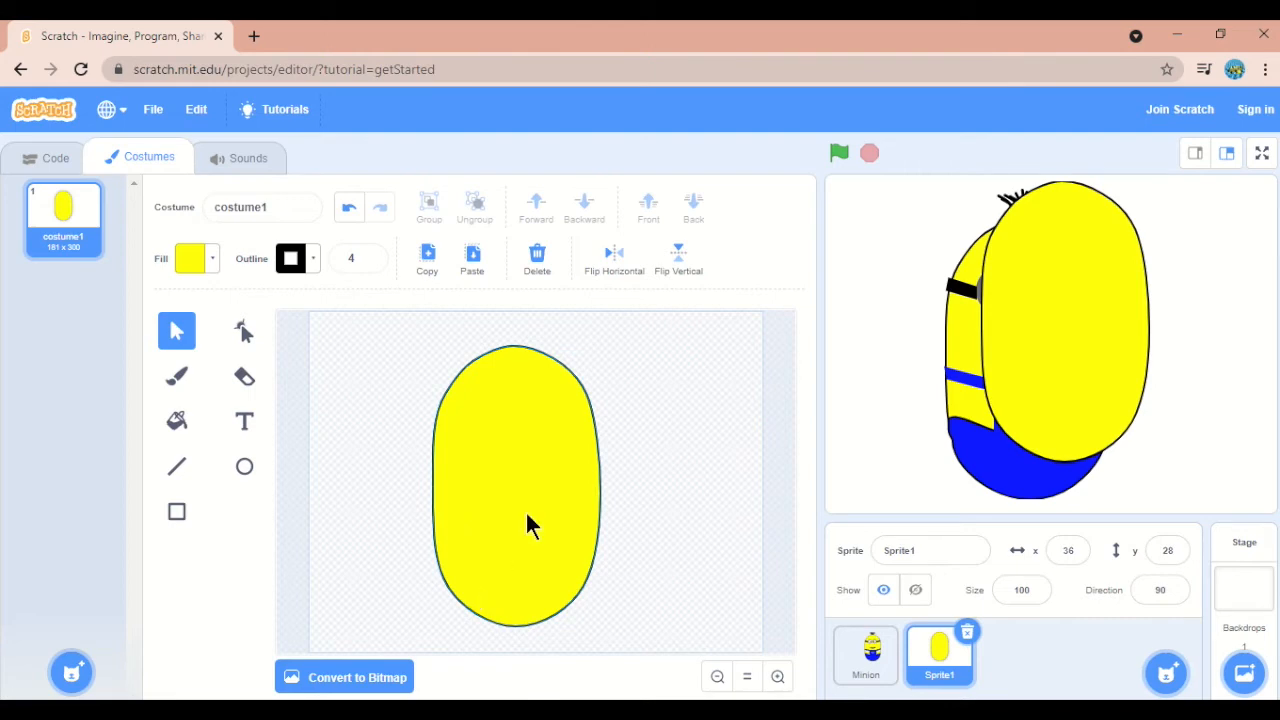
Rename the new sprite holding the yellow capsule as body
left_click(900, 550)
type("body")
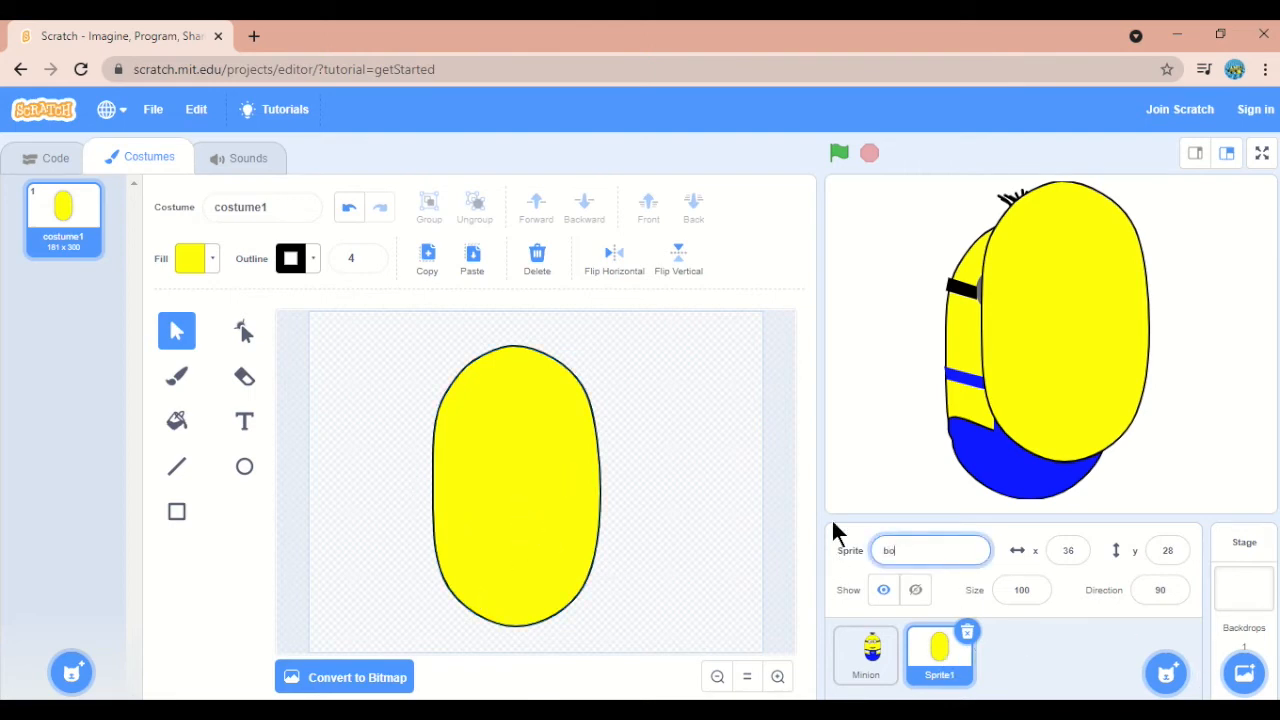
left_click(1015, 677)
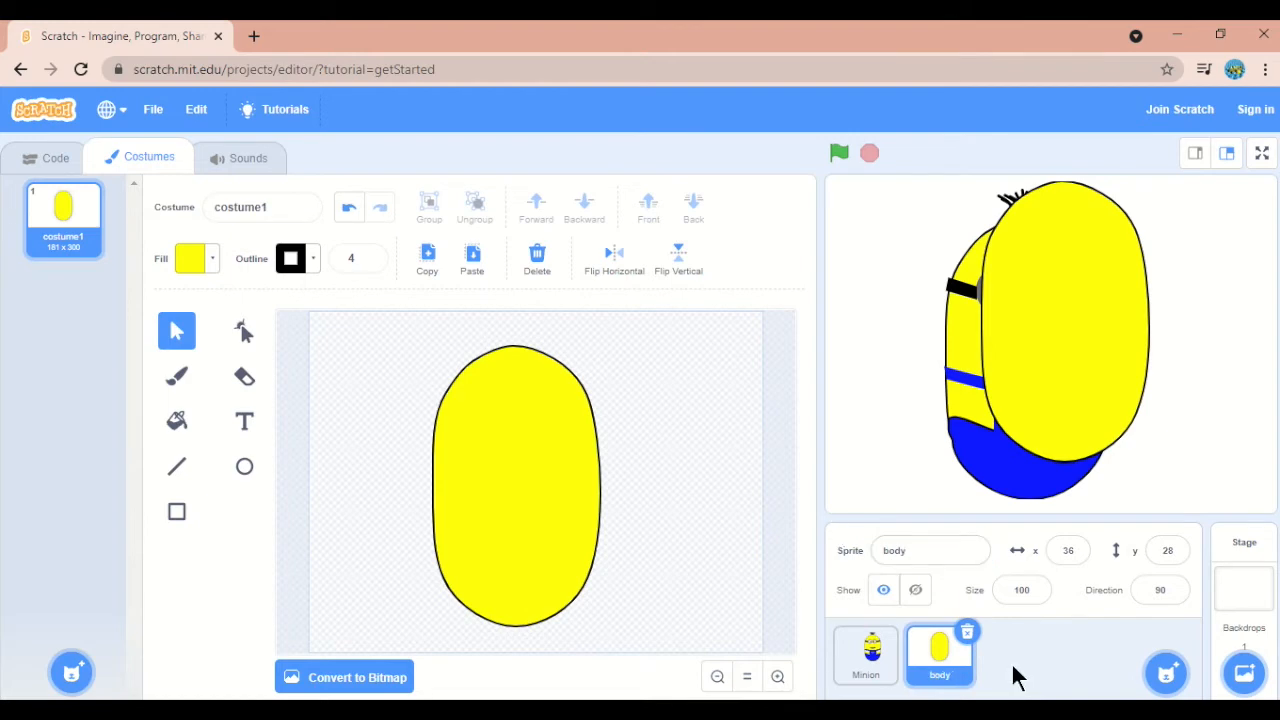
Copy both goggle eyes and their black straps from the Minion sprite and paste them into another newly painted sprite
left_click(873, 679)
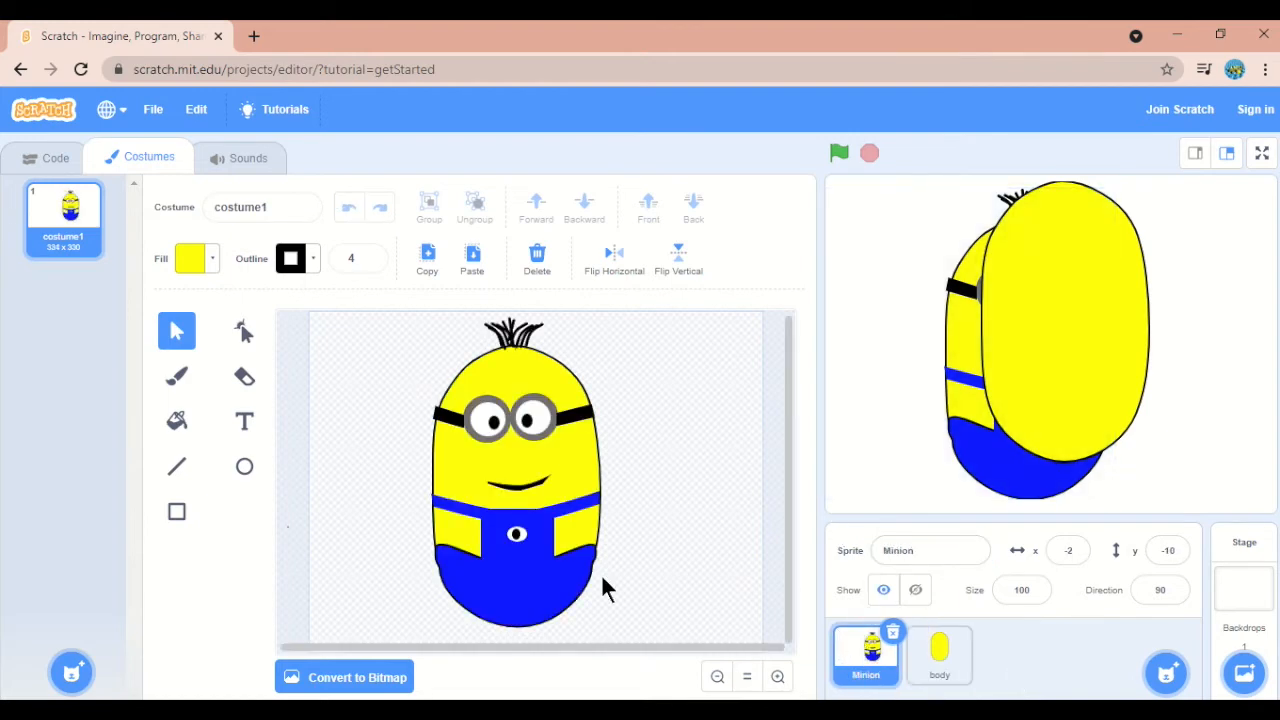
left_click(487, 424)
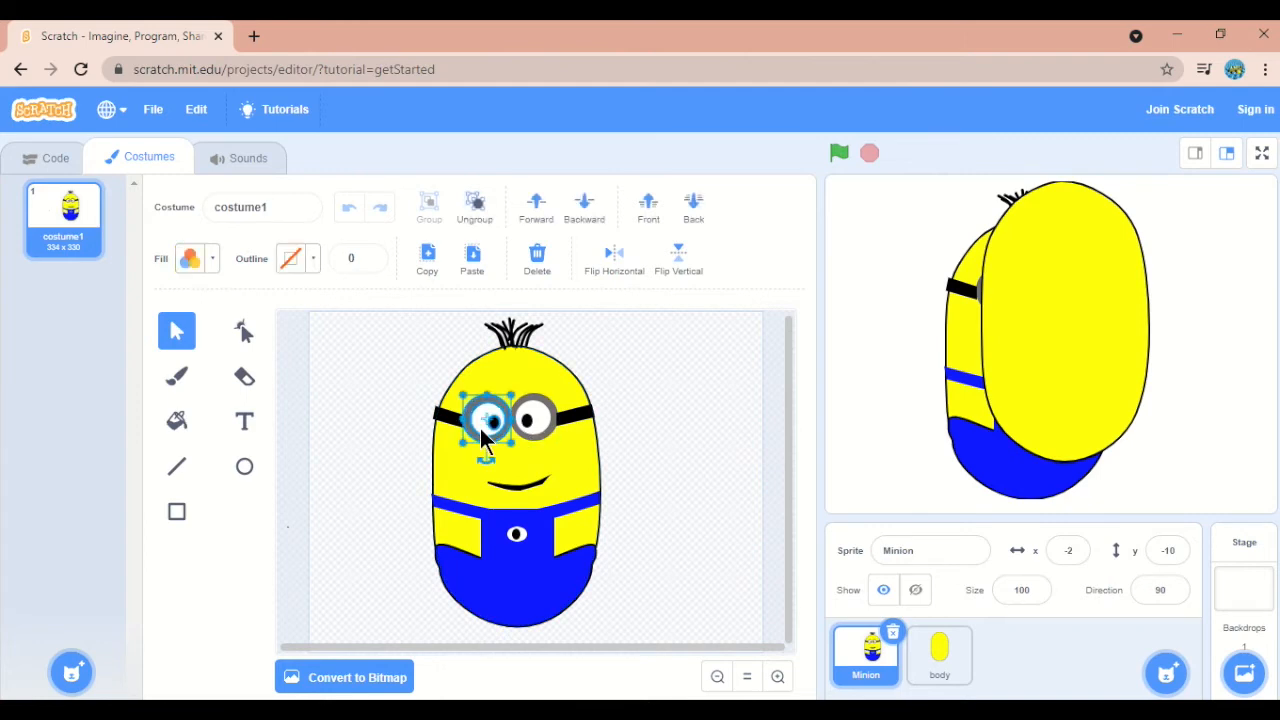
left_click(551, 415, "shift")
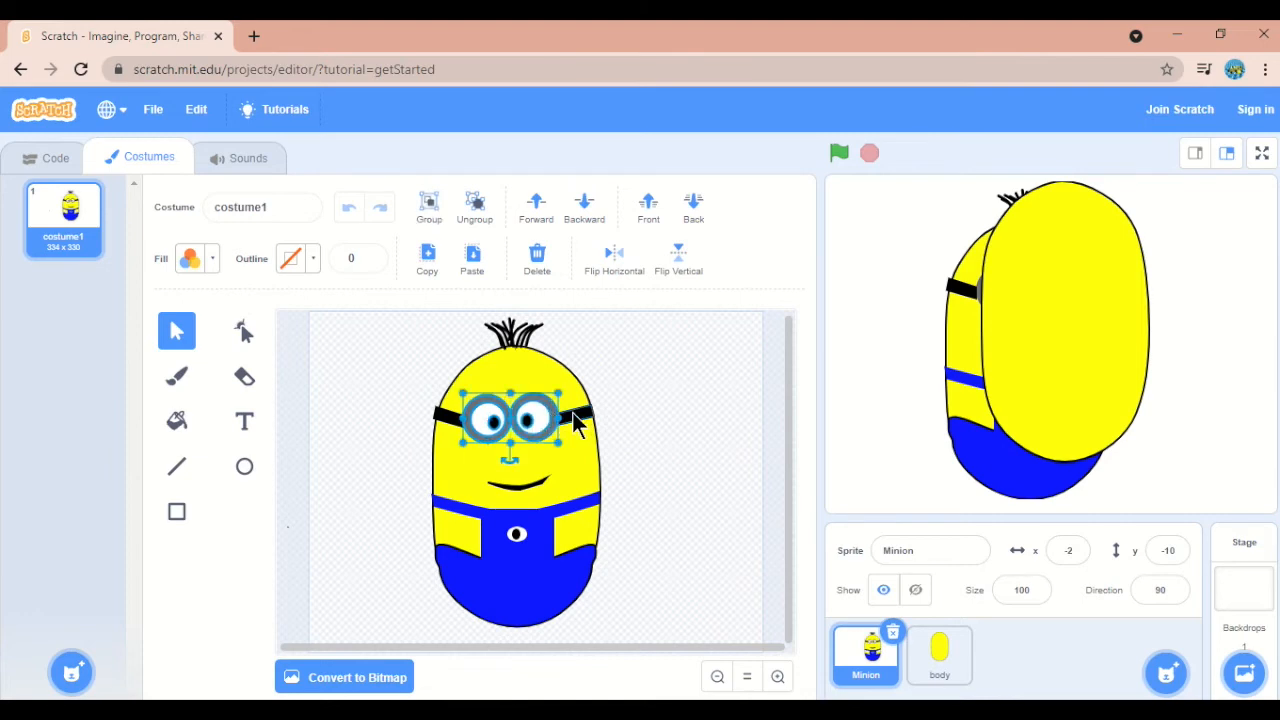
left_click(580, 418, "shift")
left_click(448, 416, "shift")
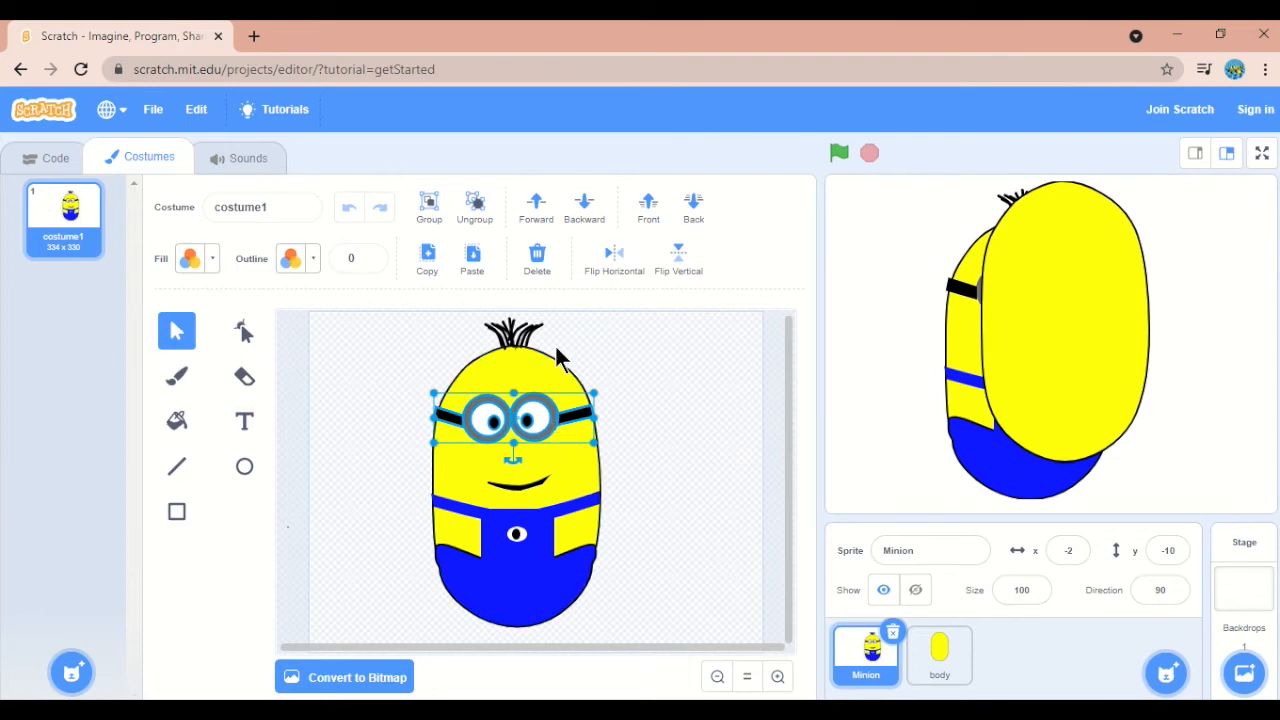
left_click(427, 258)
mouse_move(1166, 676)
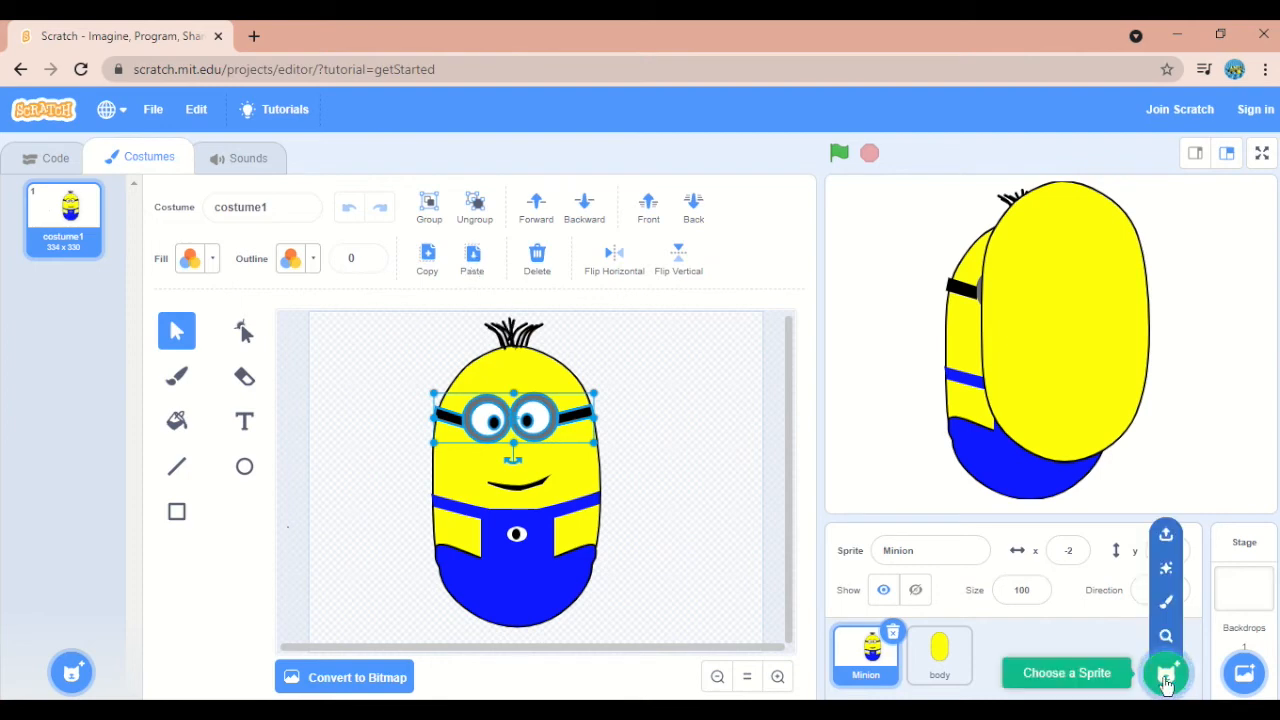
left_click(1168, 600)
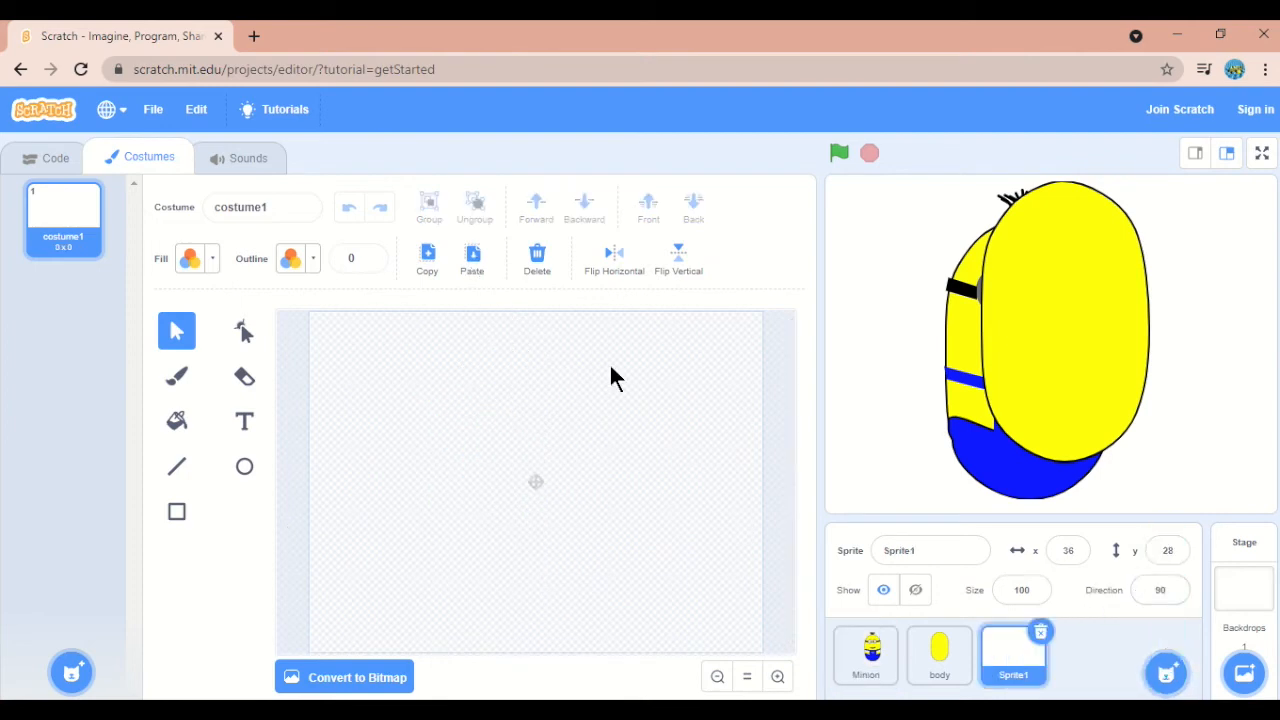
left_click(472, 262)
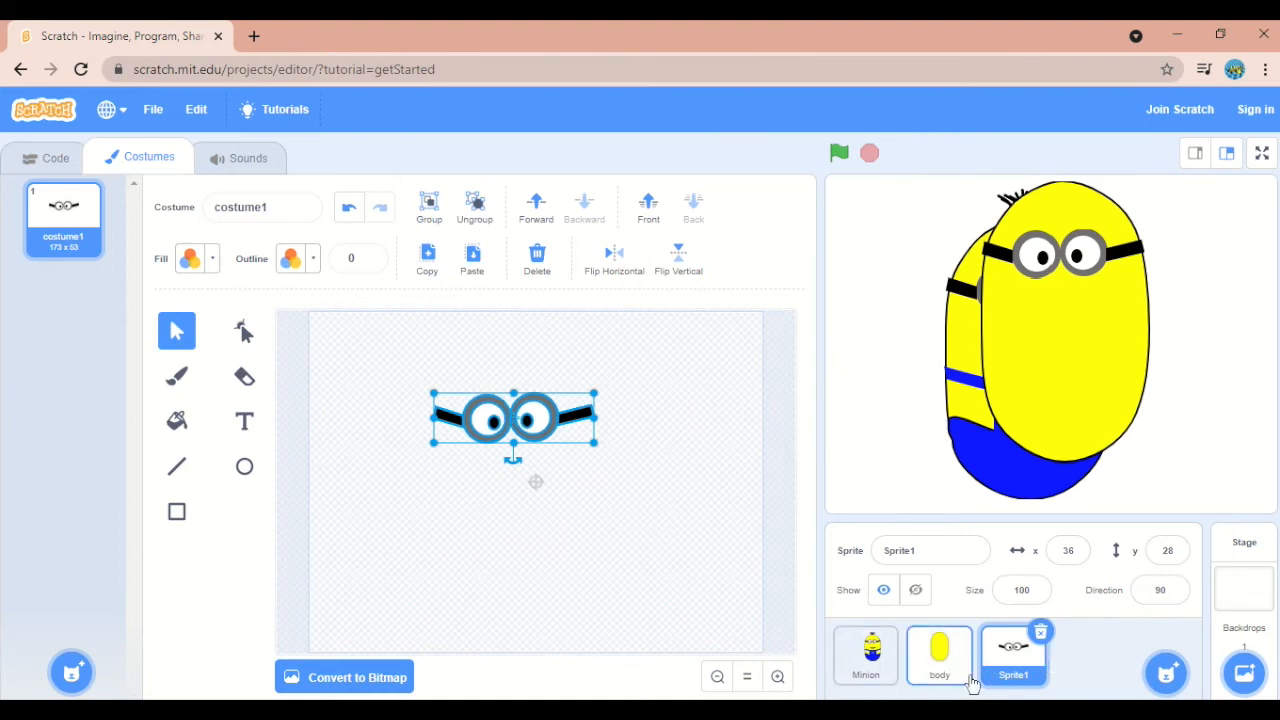
Copy the smile from the Minion sprite and paste it into a newly painted sprite of its own
left_click(845, 670)
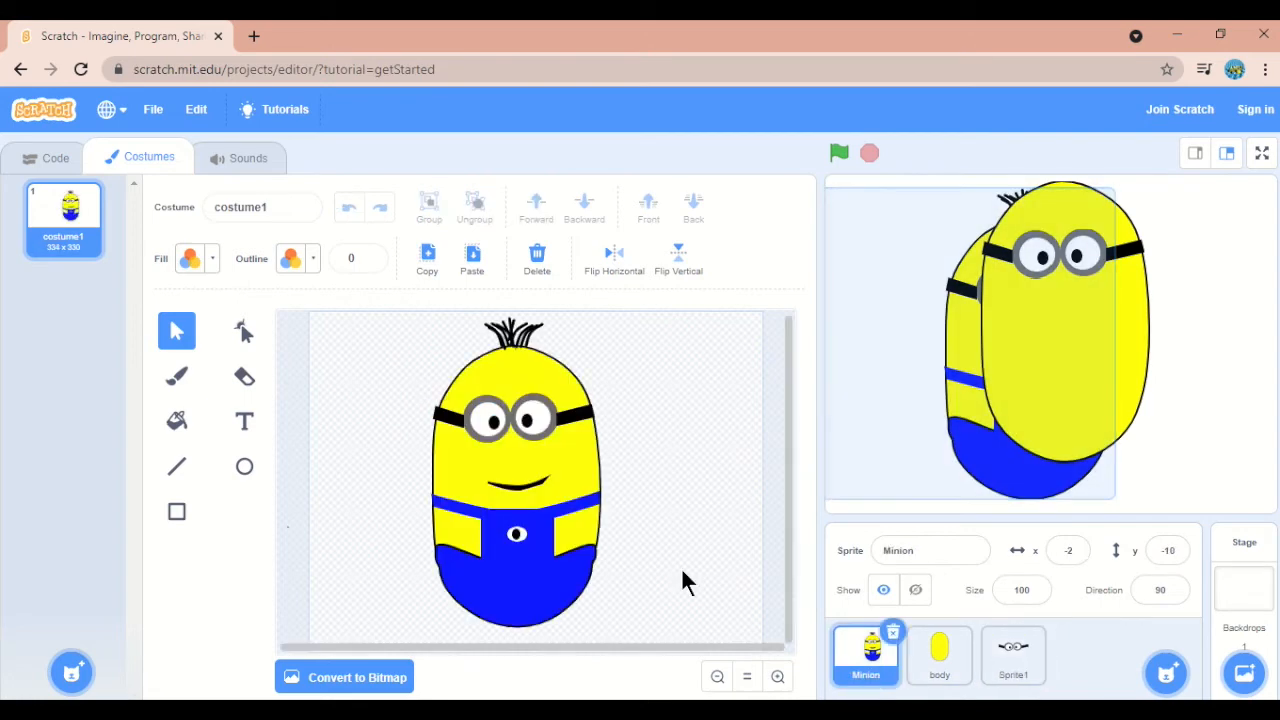
left_click(512, 490)
left_click(428, 258)
mouse_move(1166, 673)
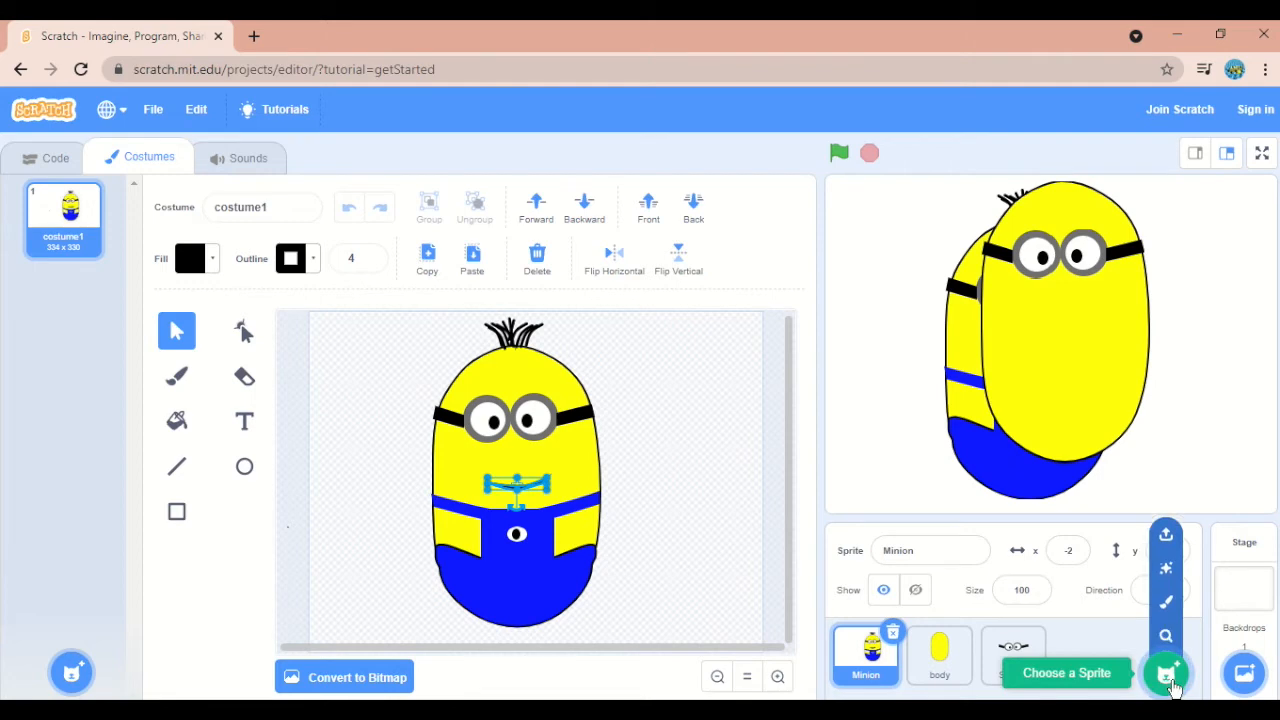
left_click(1166, 603)
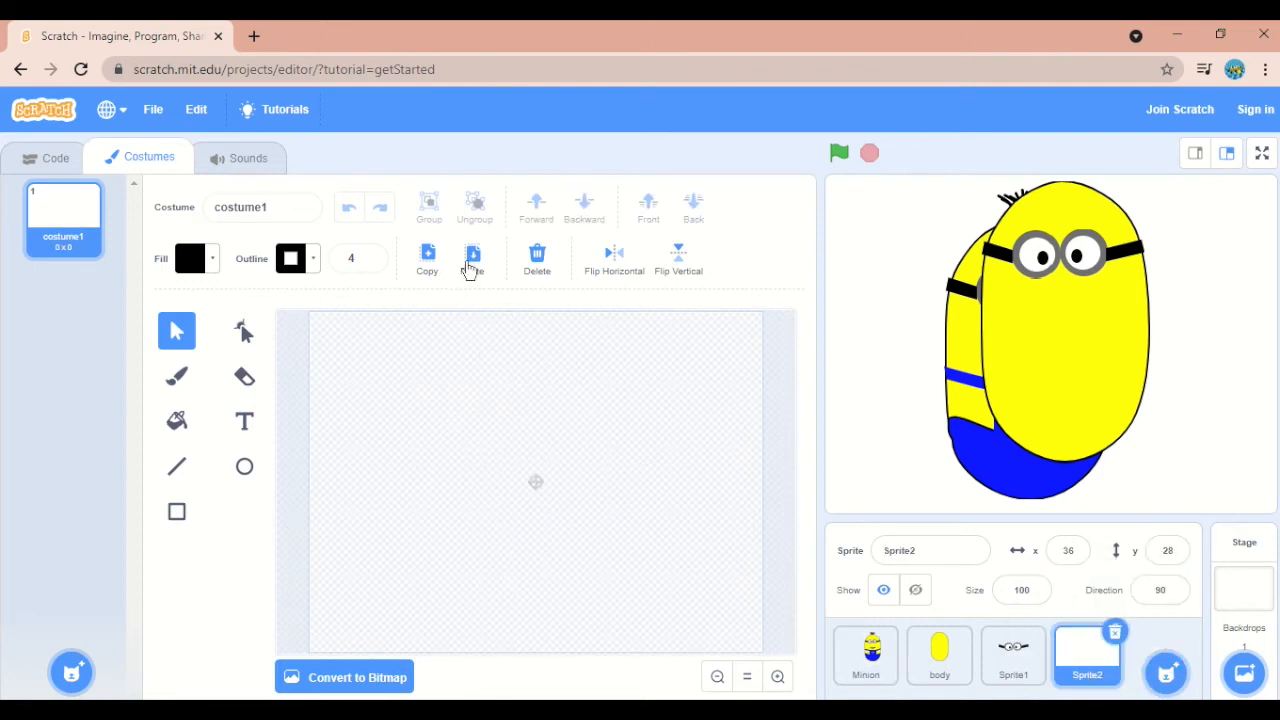
left_click(470, 265)
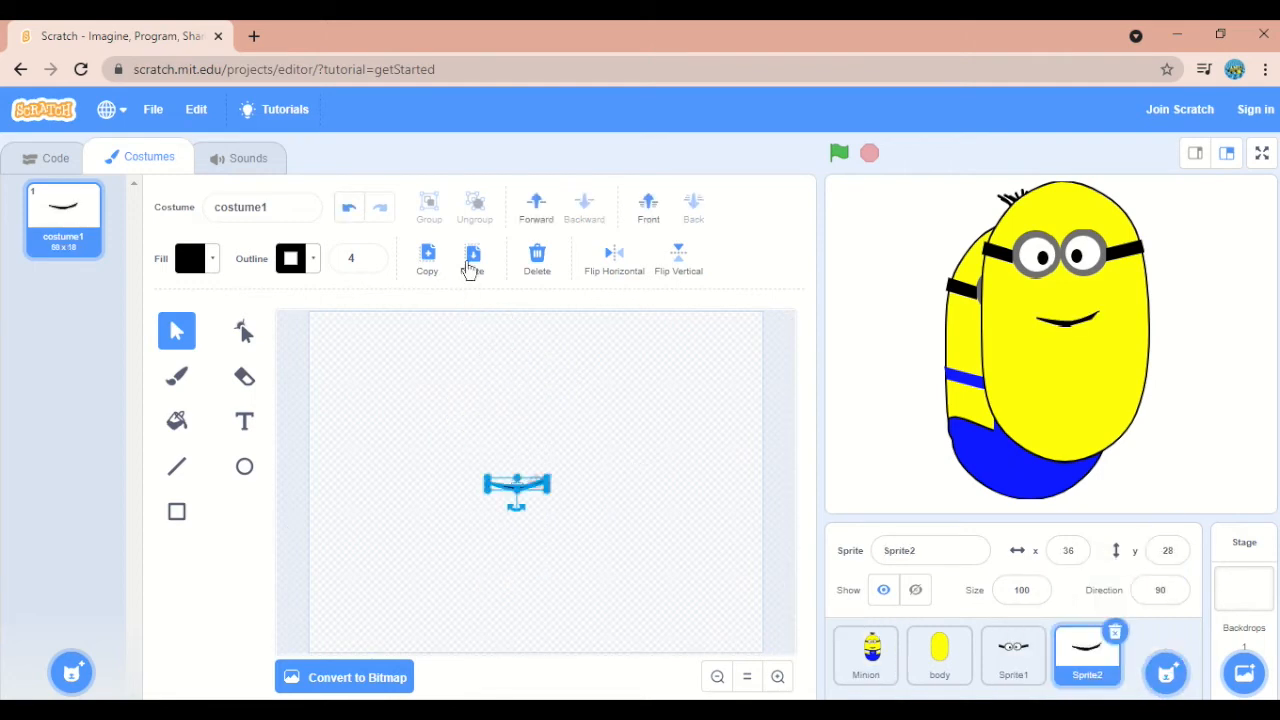
Copy the Minion's blue overalls with straps, bib and emblem and paste them into a newly painted sprite
left_click(868, 660)
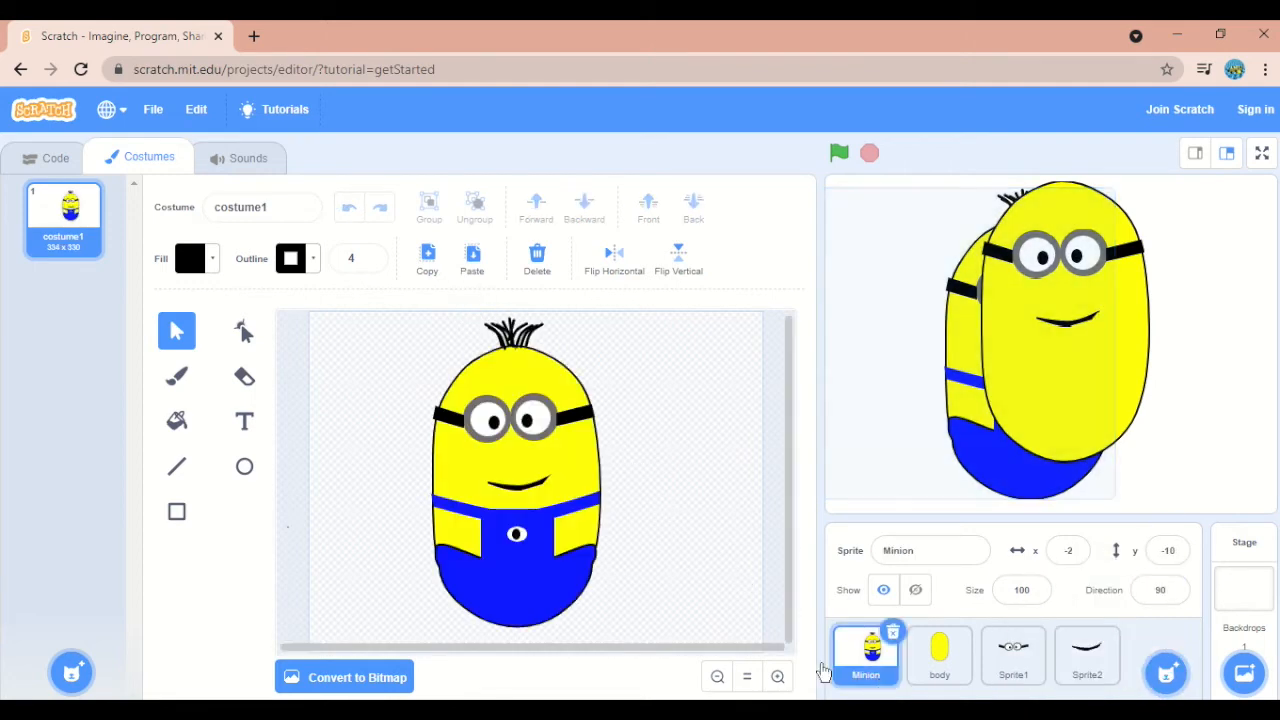
left_click(508, 568)
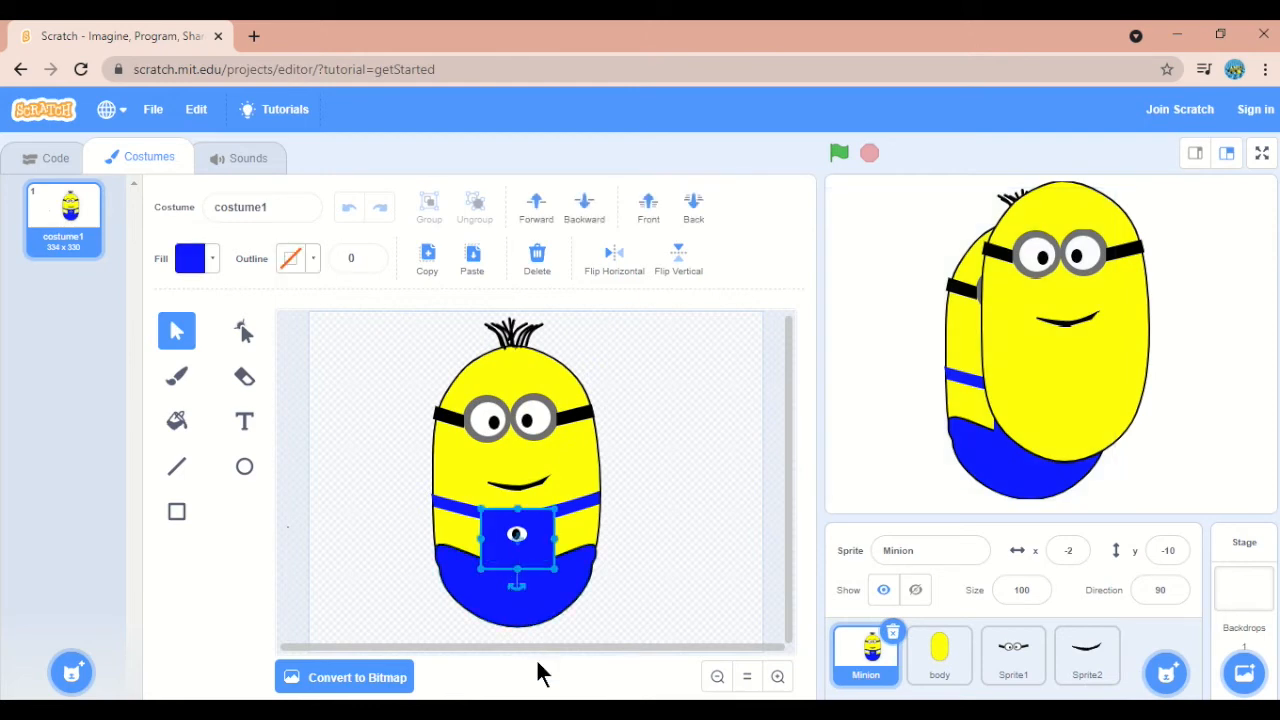
left_click(505, 616, "shift")
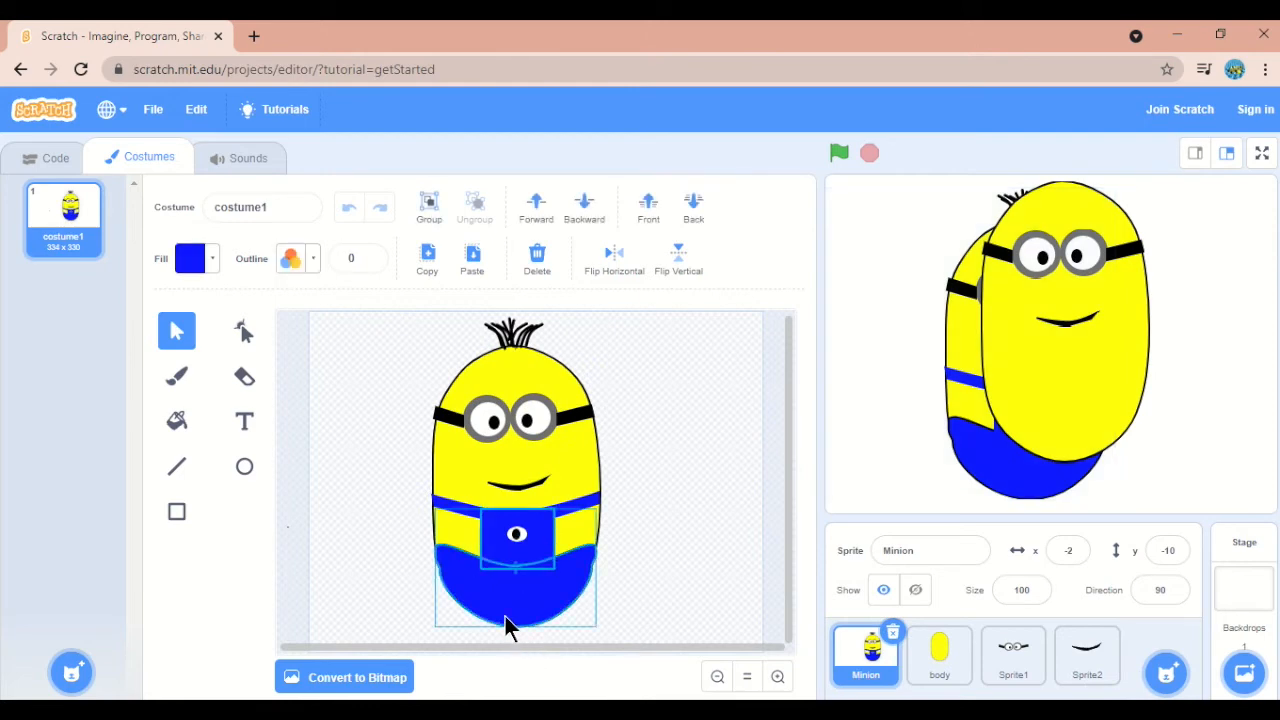
left_click(585, 508, "shift")
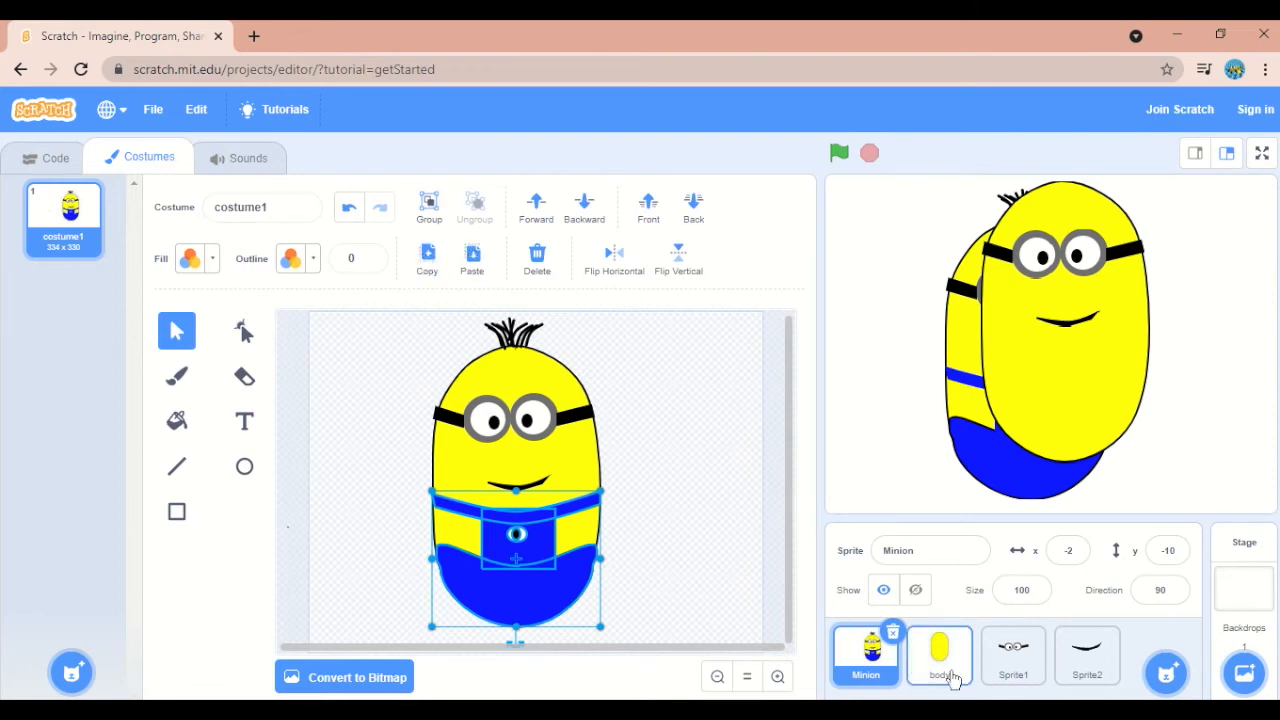
mouse_move(1165, 665)
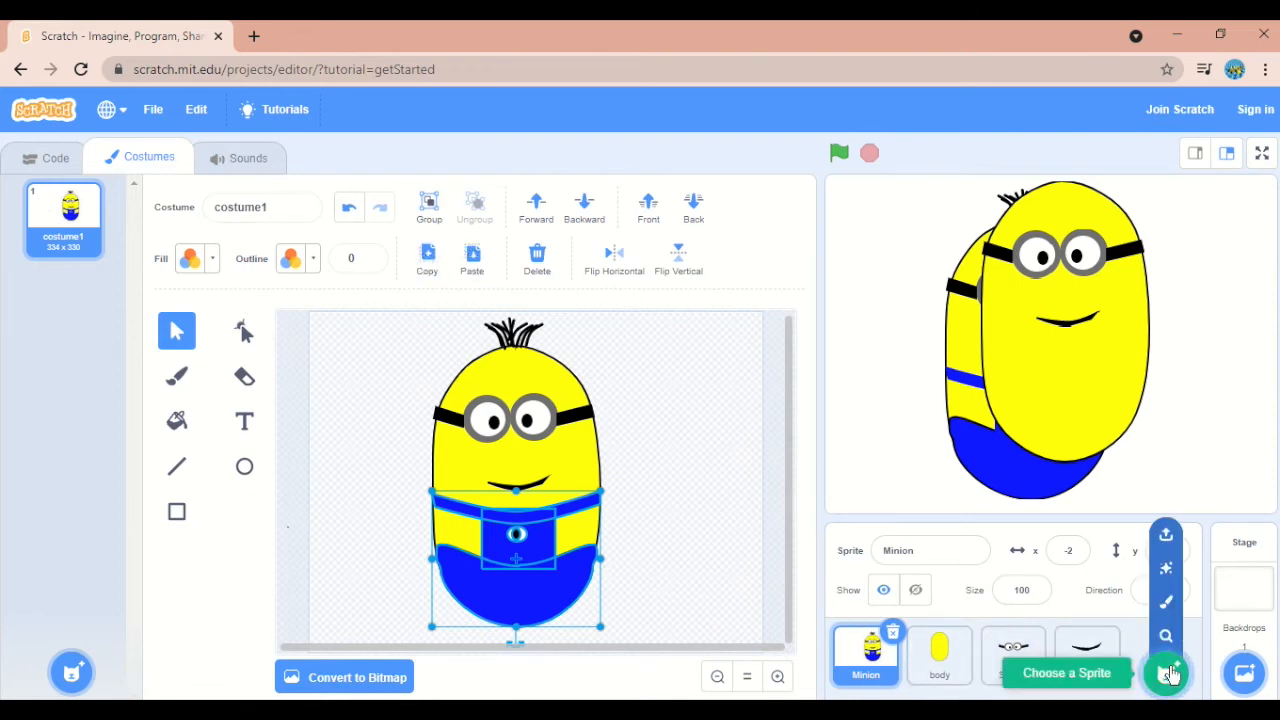
left_click(1165, 601)
left_click(465, 270)
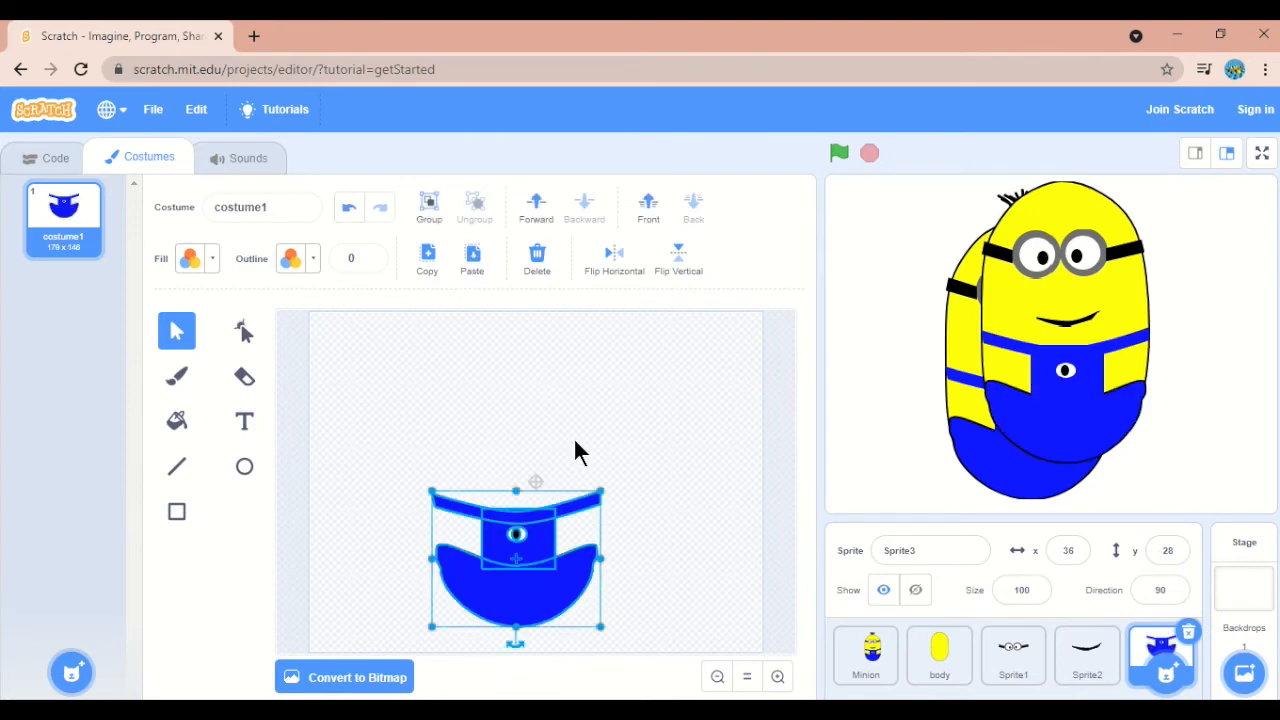
Outline a raised arm with pointed fingers on the right side of the Minion's body using black lines of width 4
left_click(866, 655)
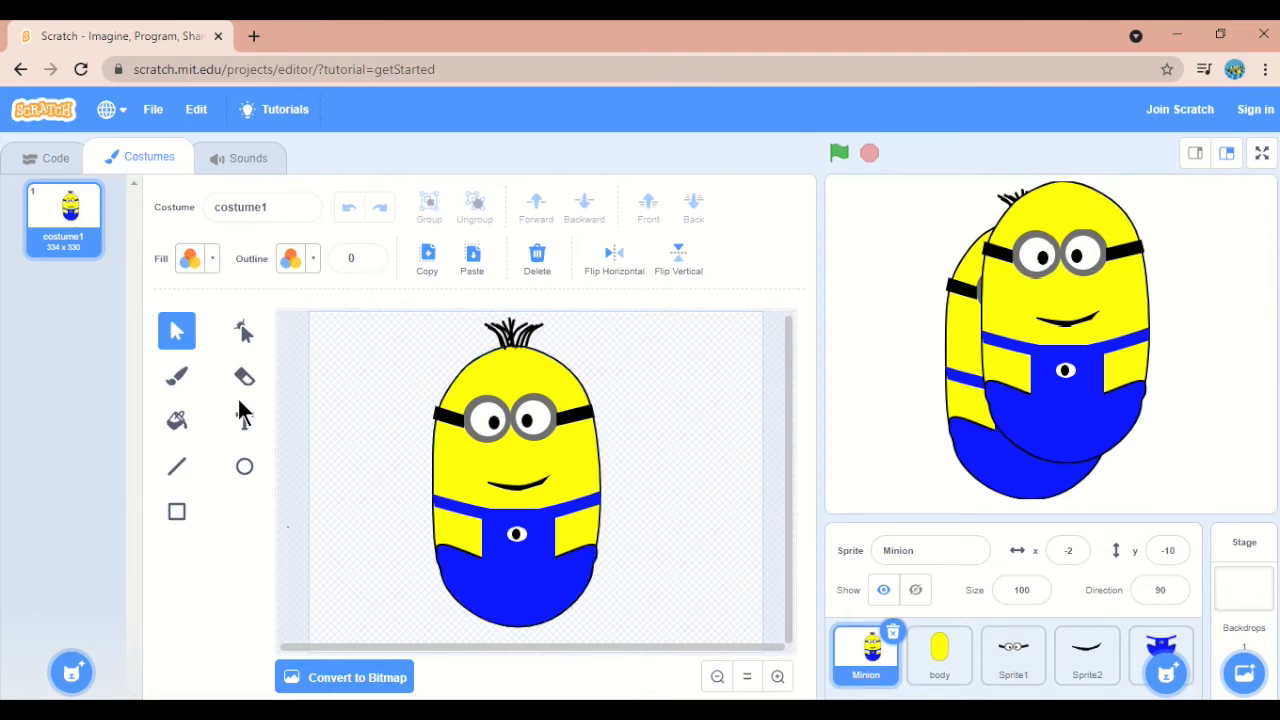
left_click(177, 467)
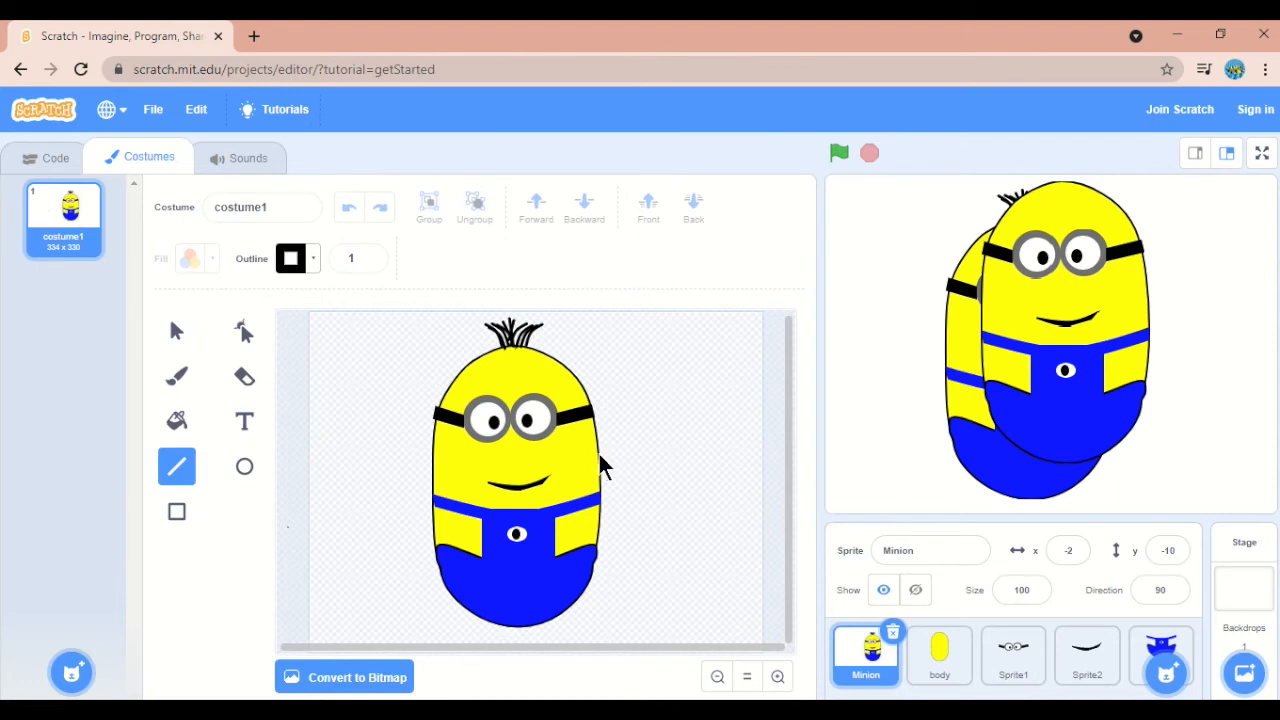
left_click_drag(601, 453, 622, 426)
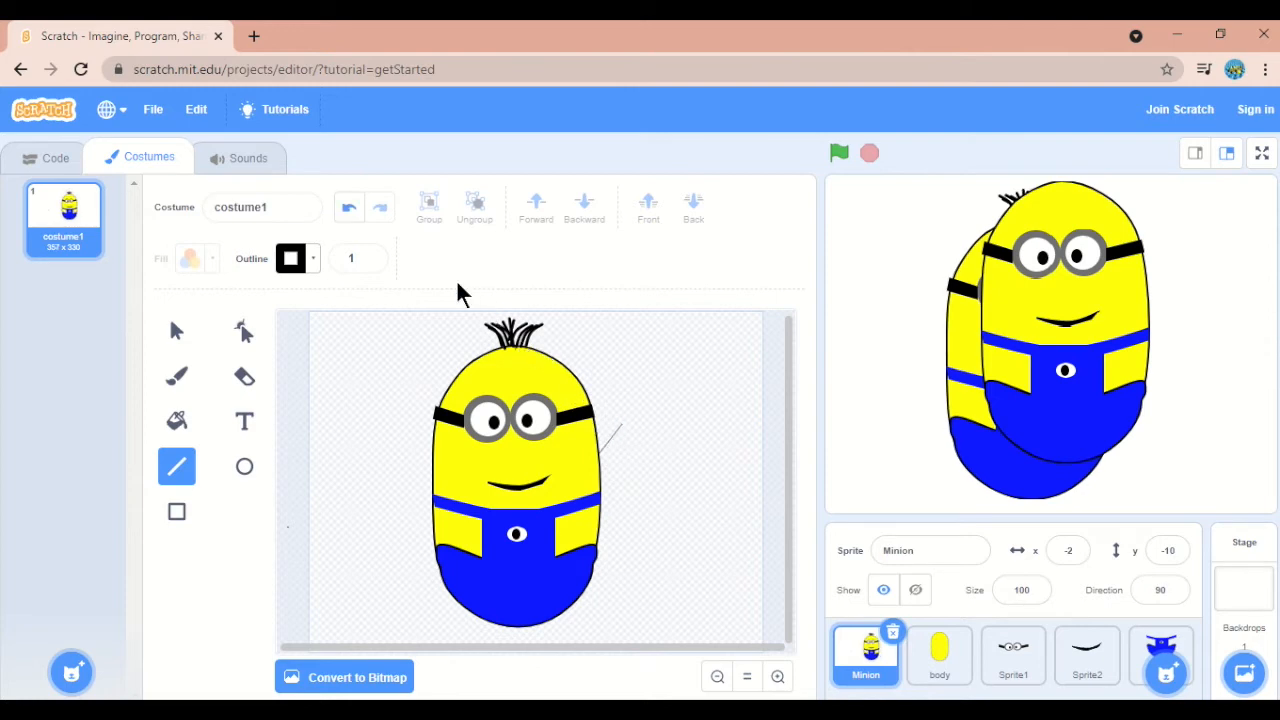
left_click(349, 209)
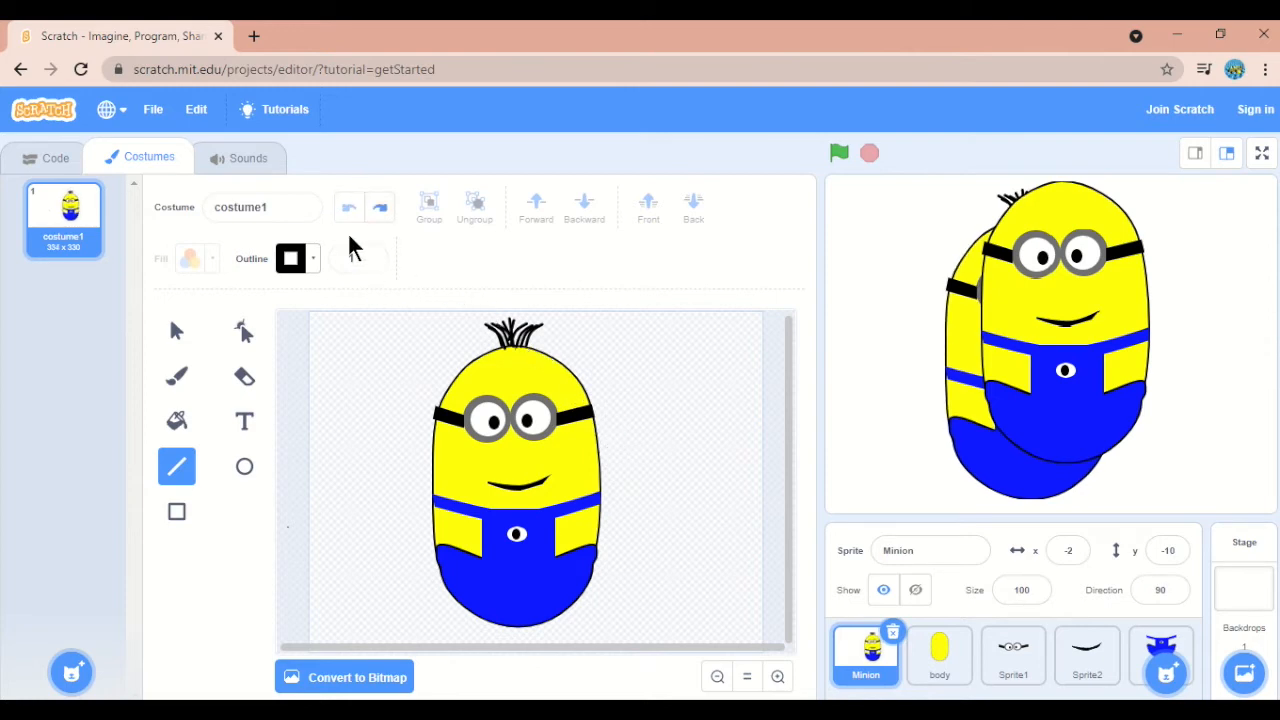
double_click(369, 257)
type("4")
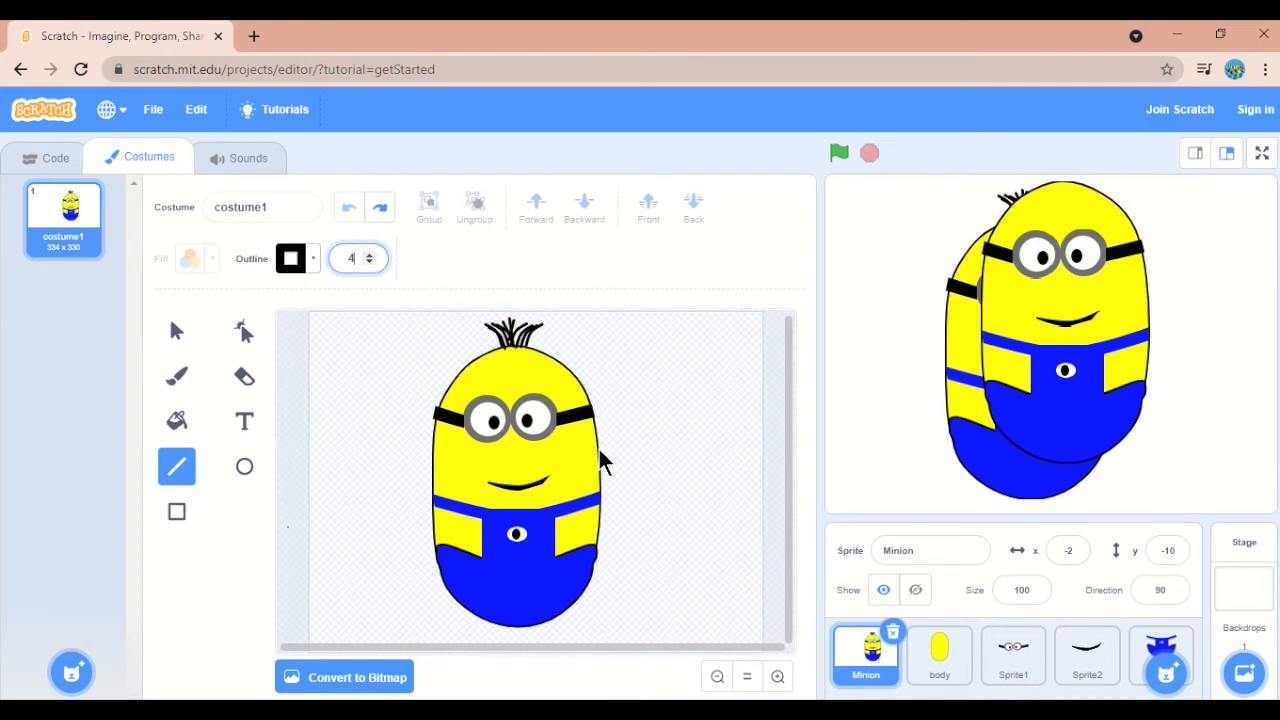
left_click_drag(600, 448, 627, 427)
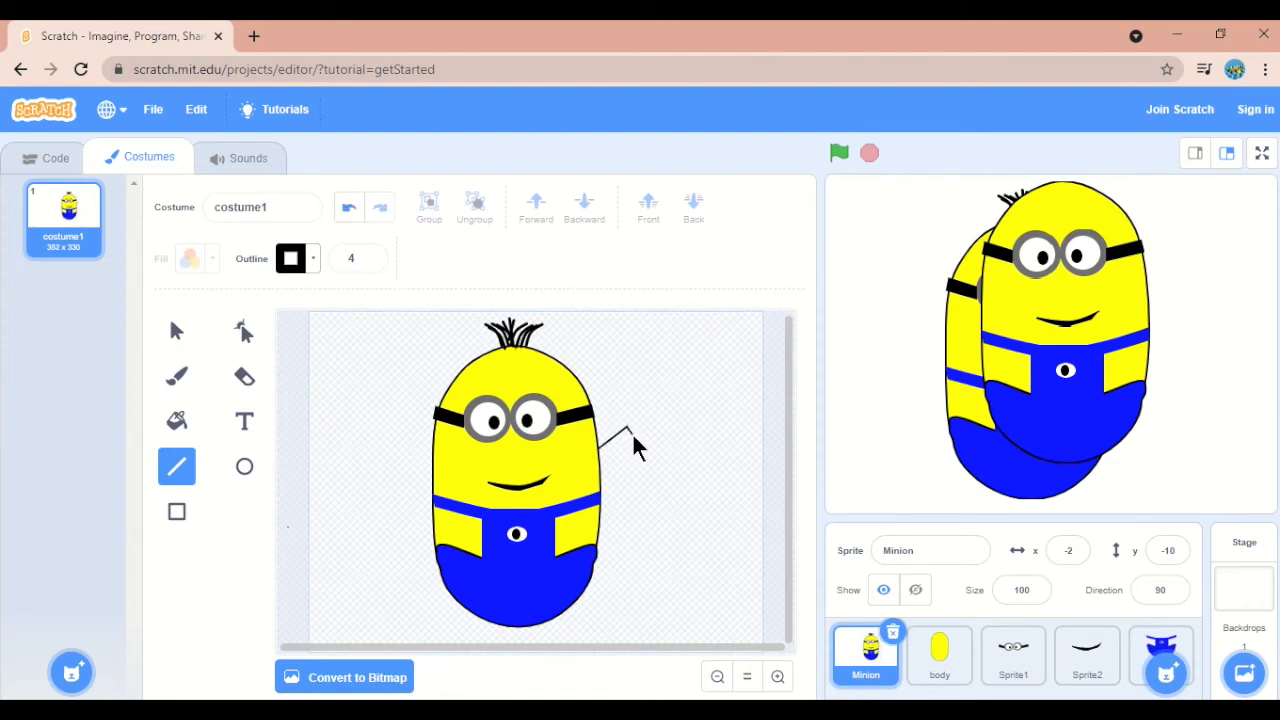
mouse_move(630, 434)
left_mouse_down()
mouse_move(637, 424)
mouse_move(645, 440)
mouse_move(600, 474)
mouse_move(603, 490)
left_mouse_up()
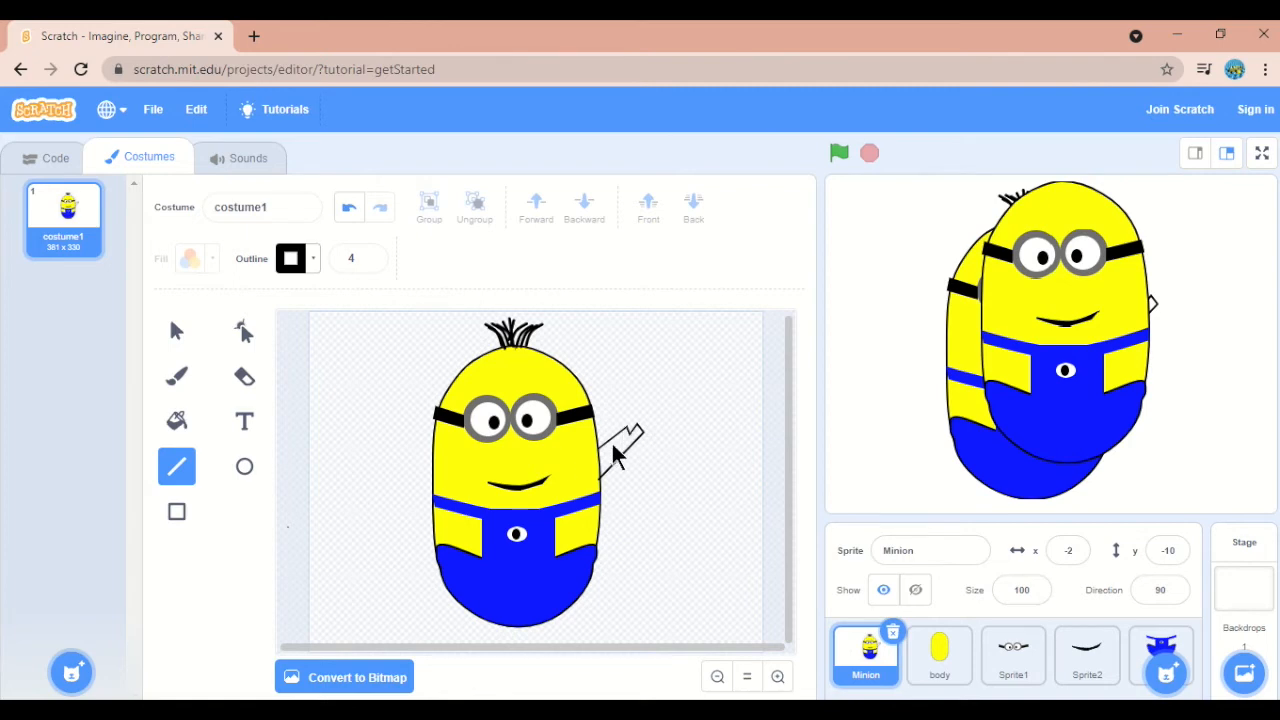
Reshape the arm outline by bending its lower and upper edges into curves
left_click(245, 331)
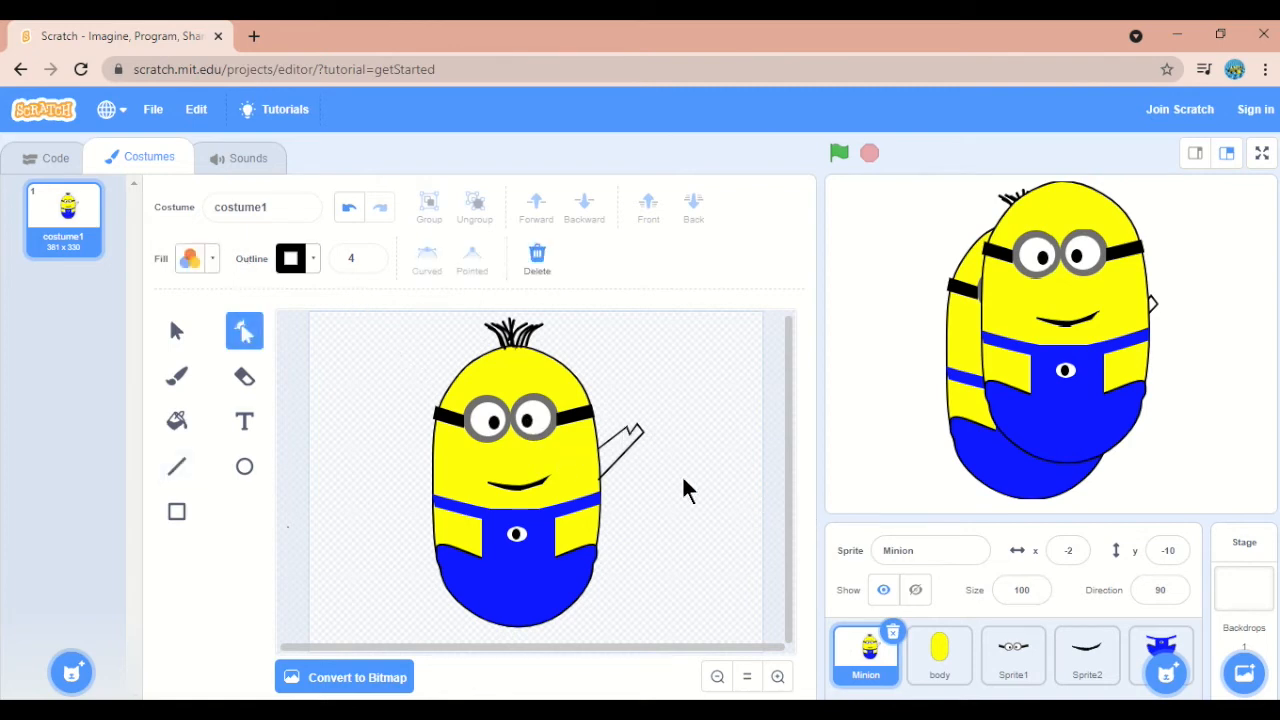
left_click(623, 458)
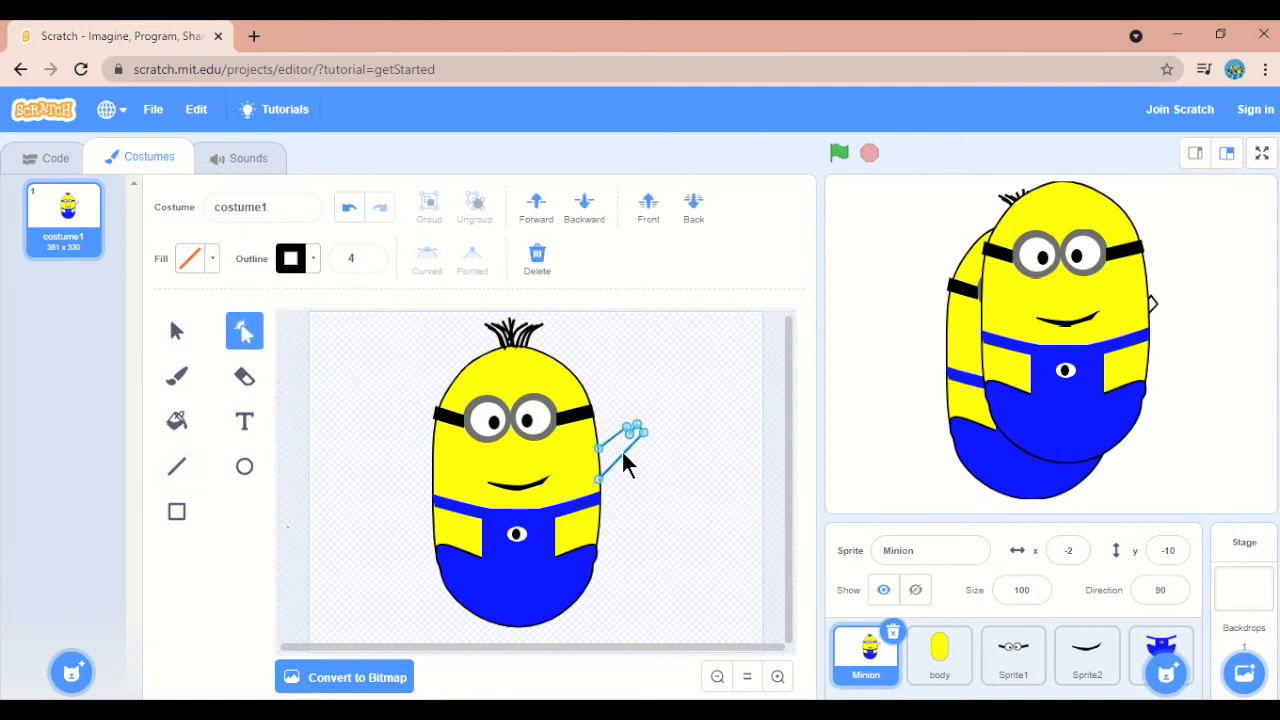
left_click(627, 459)
left_click_drag(626, 462, 614, 449)
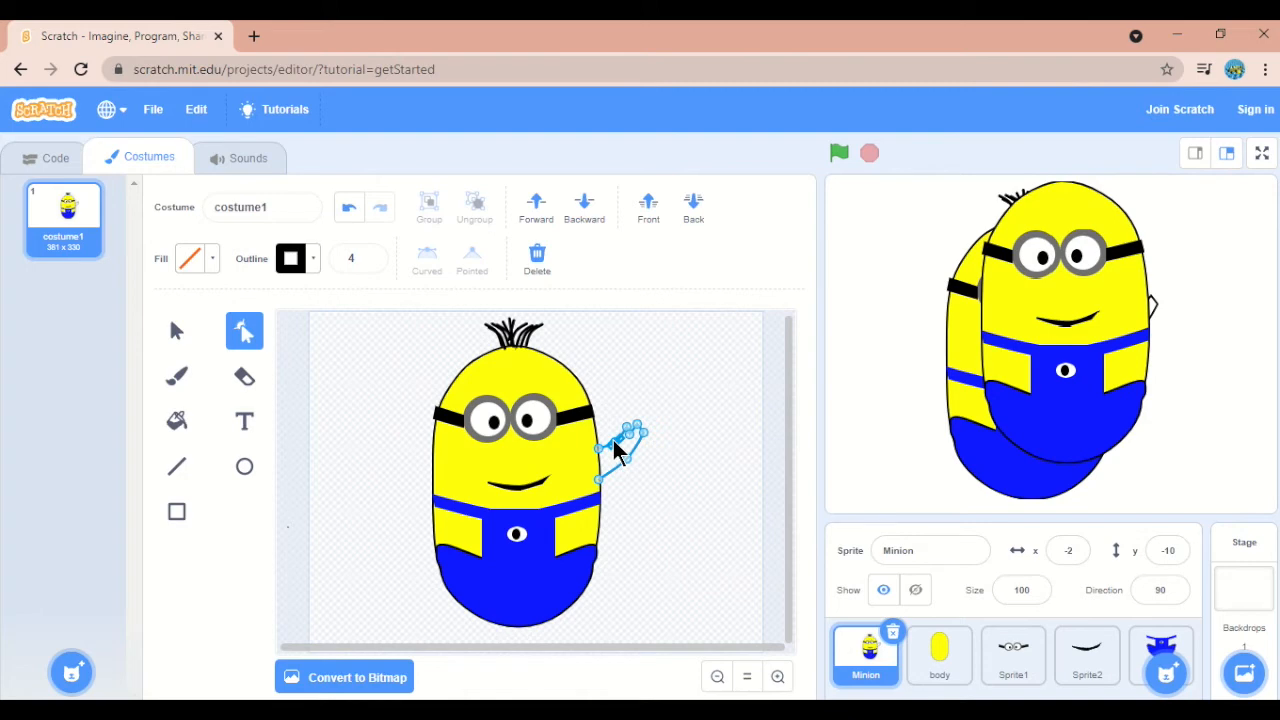
left_click_drag(614, 449, 628, 430)
left_click(662, 454)
key("v")
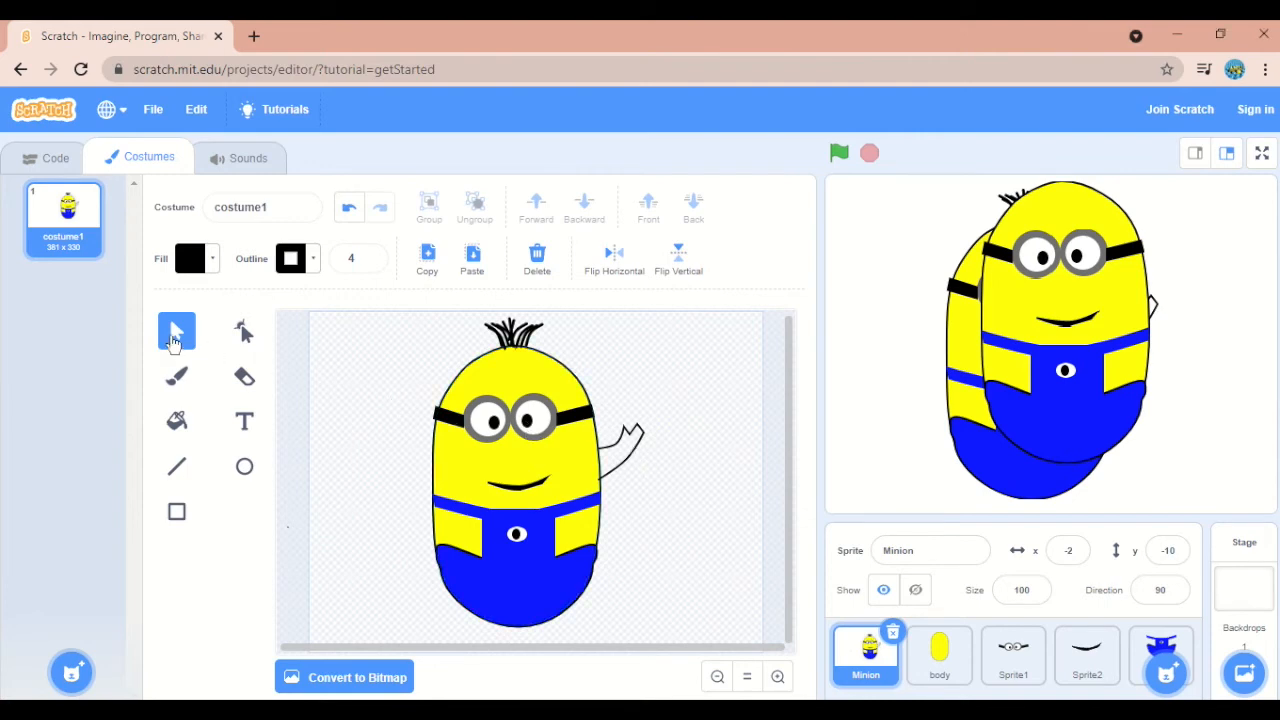
Fill the arm with the body's yellow, sampled from the Minion: color 17, saturation 95, brightness 100
left_click(625, 445)
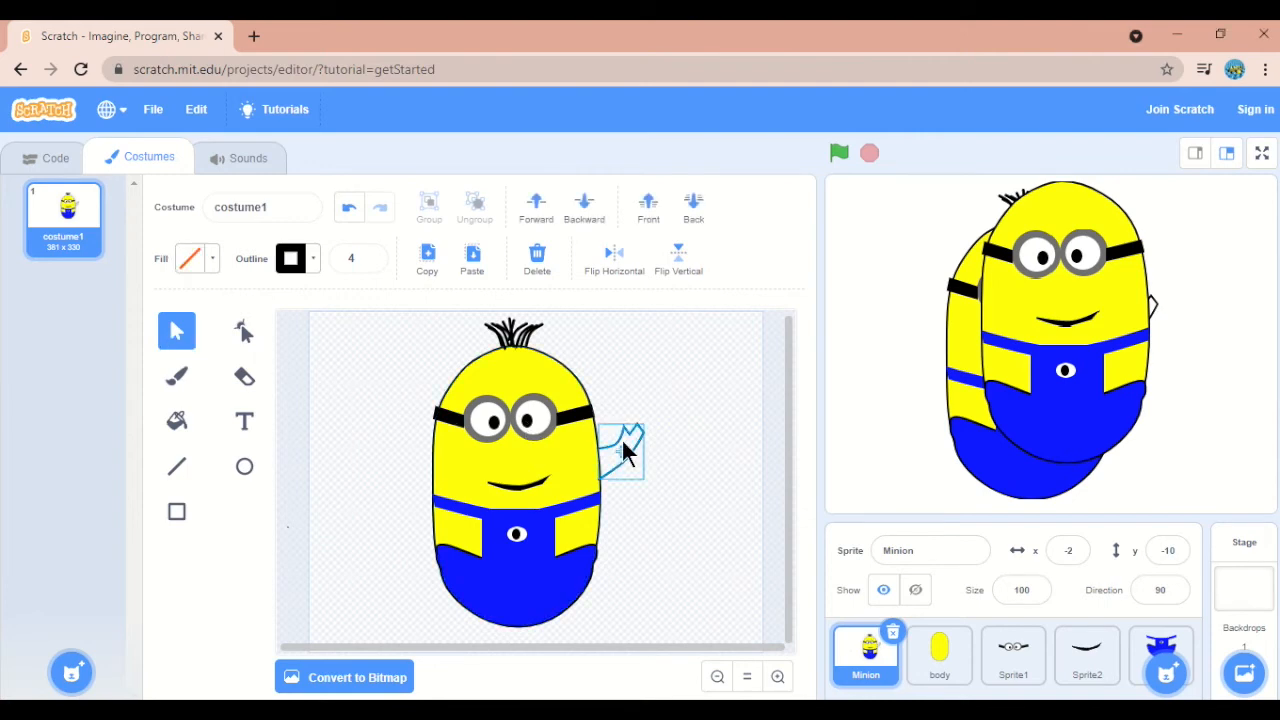
left_click(177, 424)
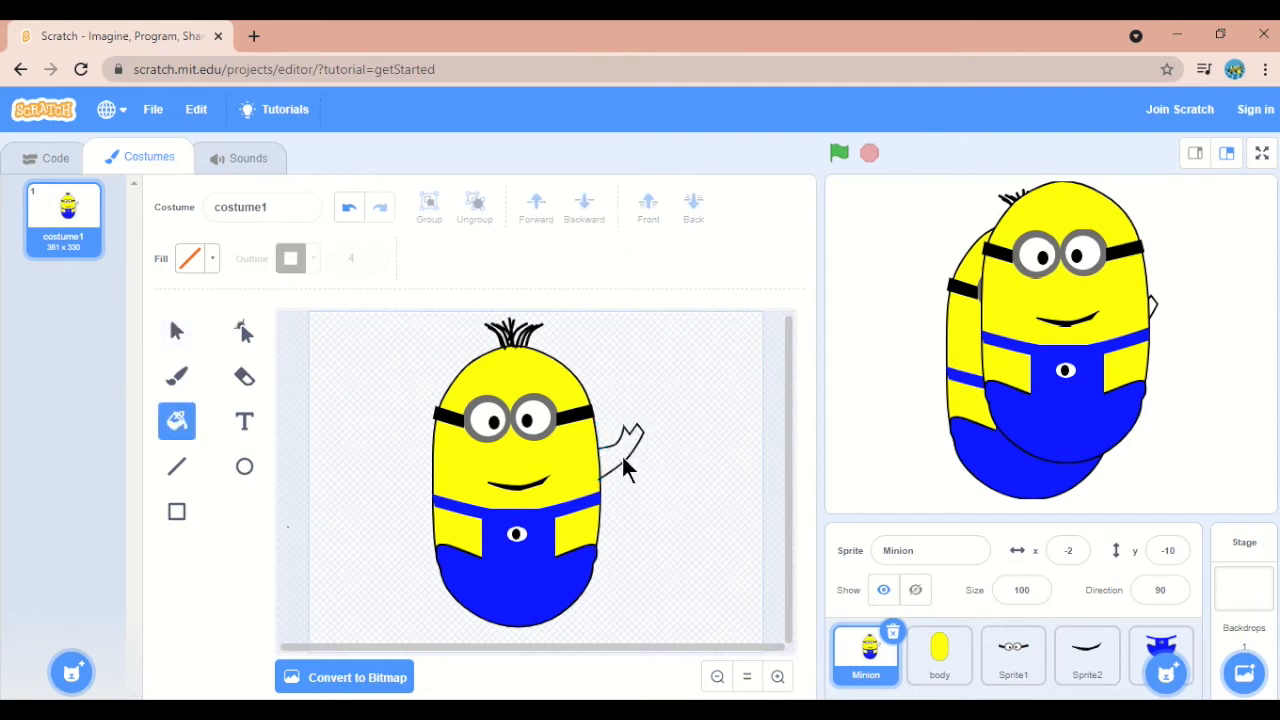
left_click(210, 266)
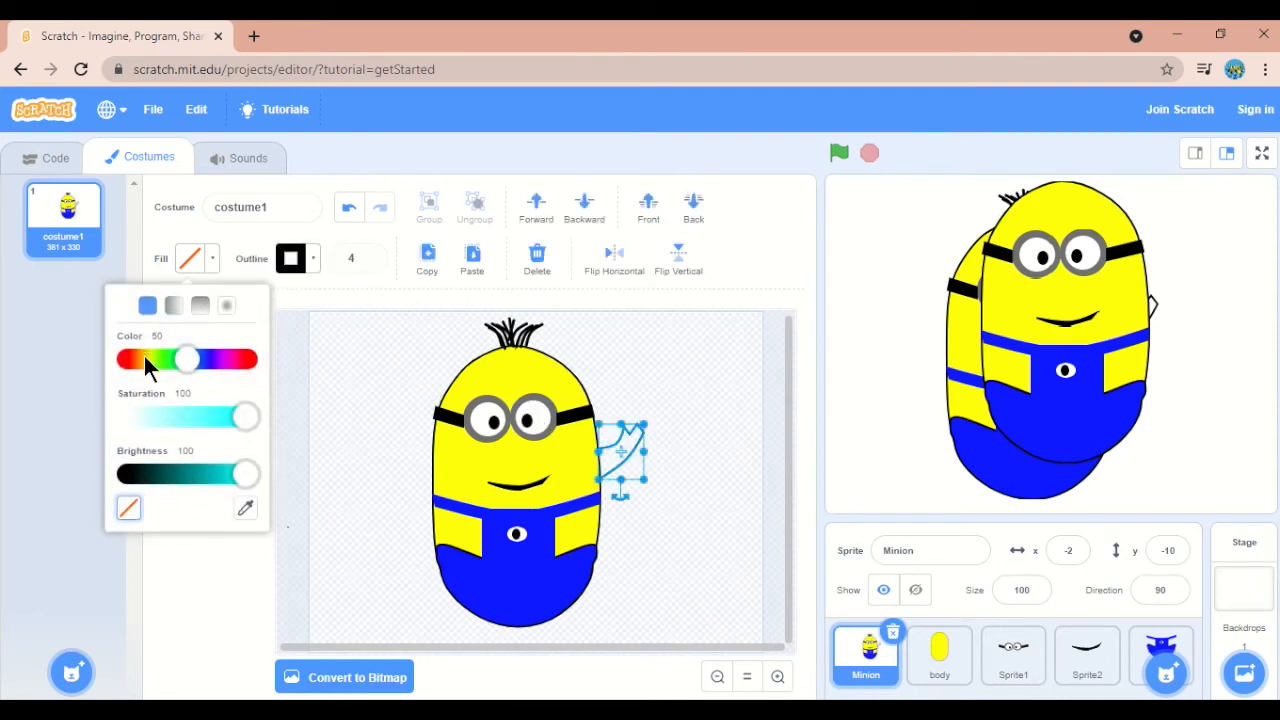
left_click(150, 360)
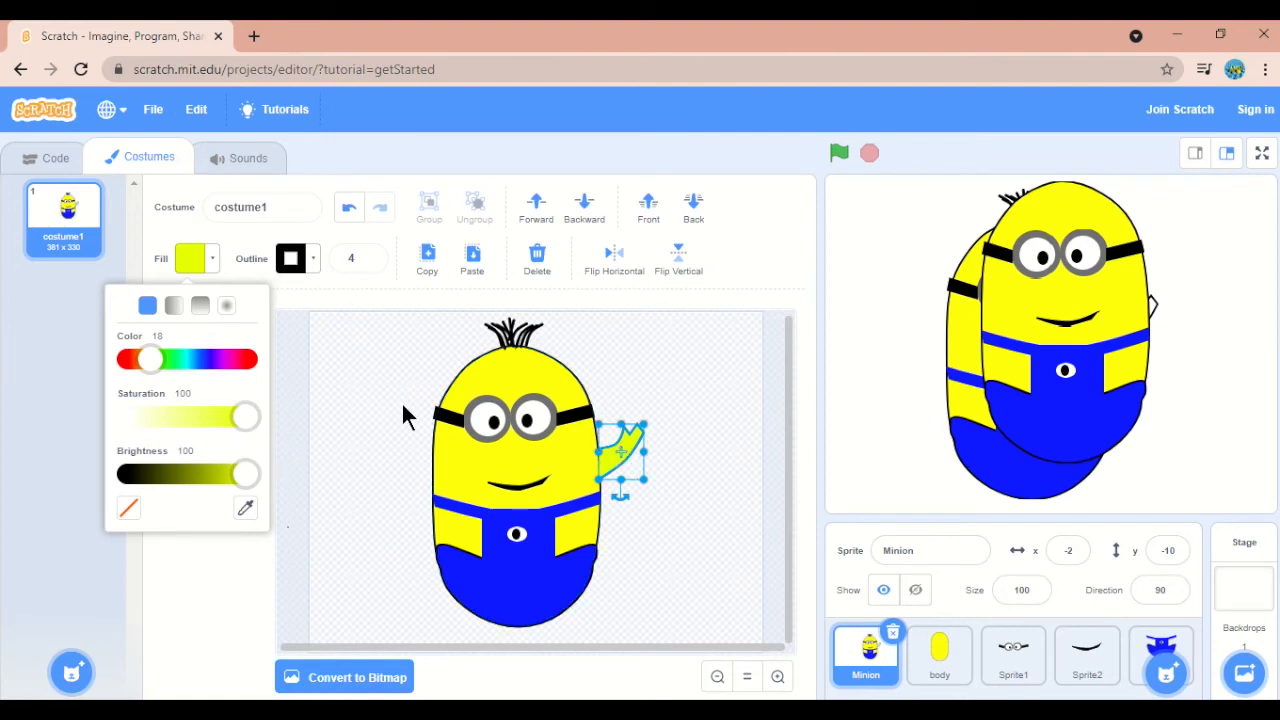
left_click(247, 518)
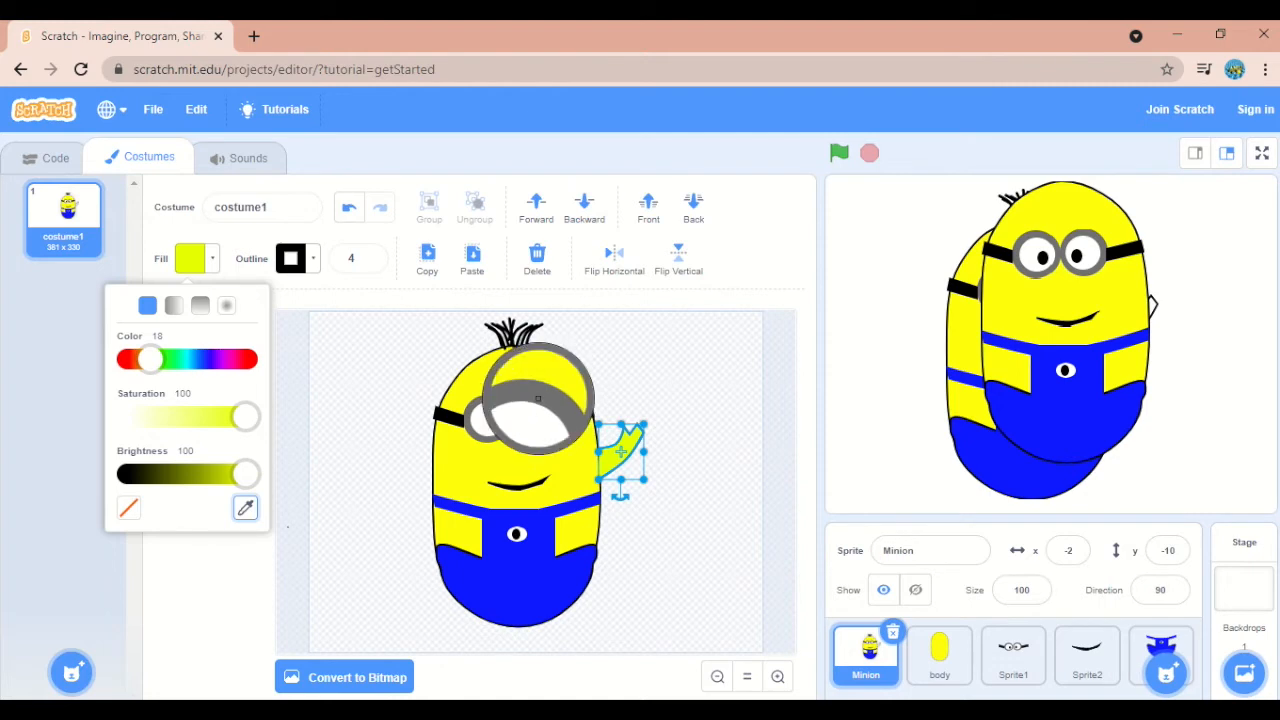
left_click(572, 460)
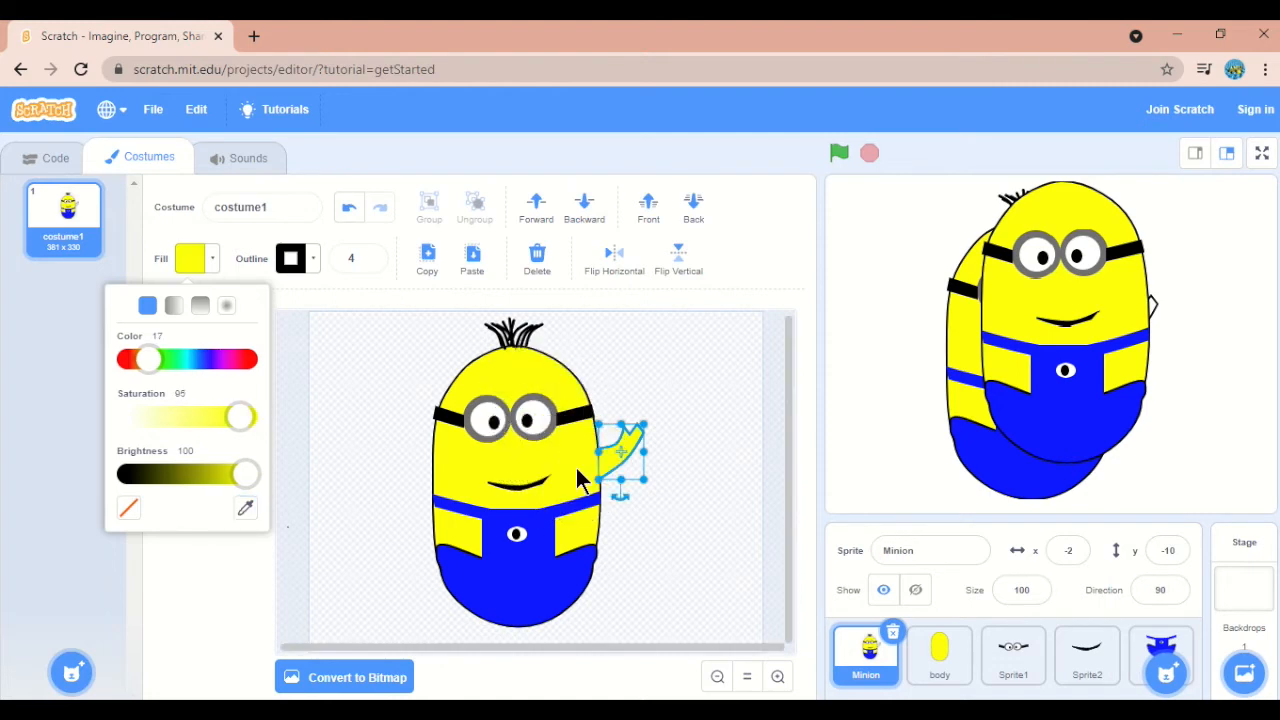
left_click(636, 458)
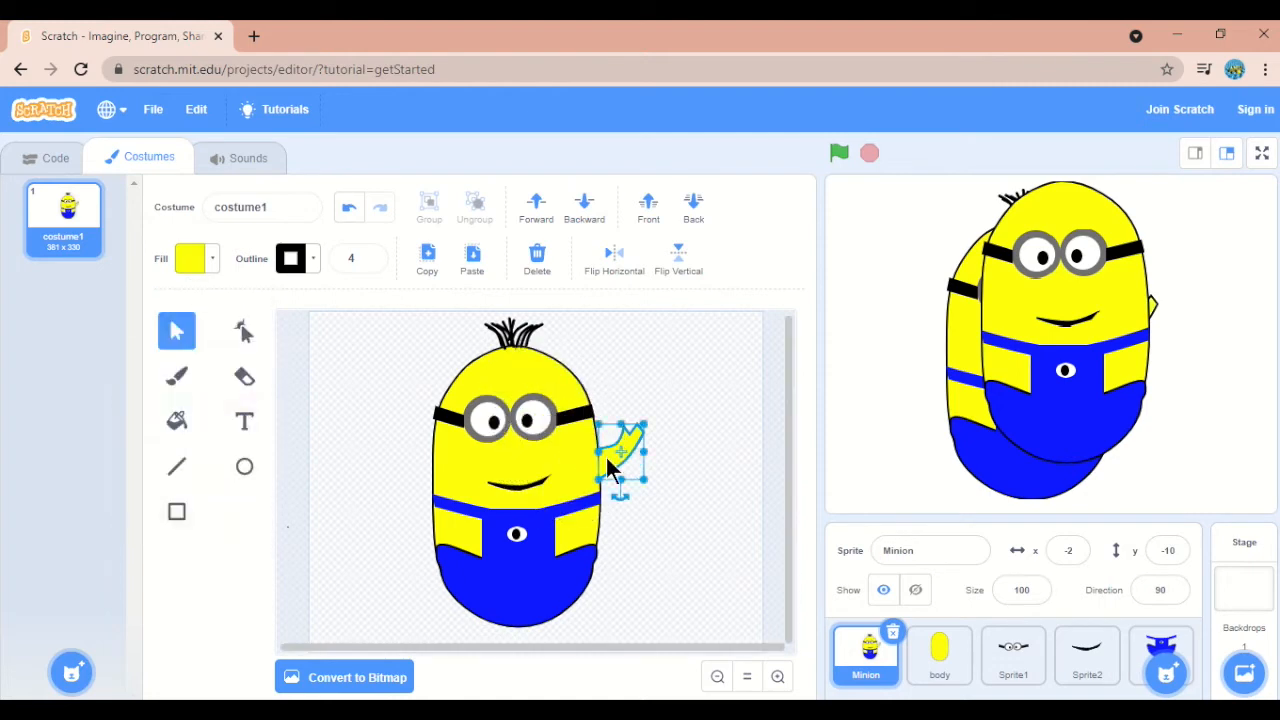
left_click(686, 475)
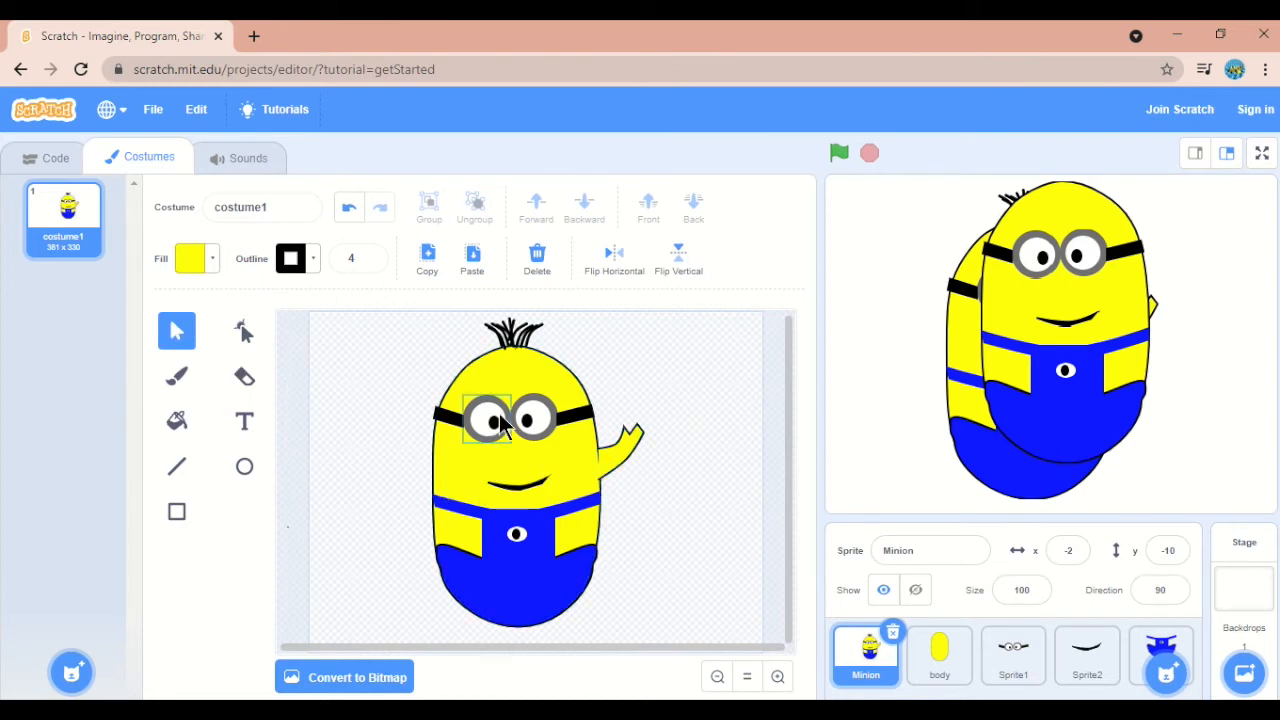
Duplicate the yellow arm, flip the copy horizontally and place it on the opposite side of the body
left_click(625, 455)
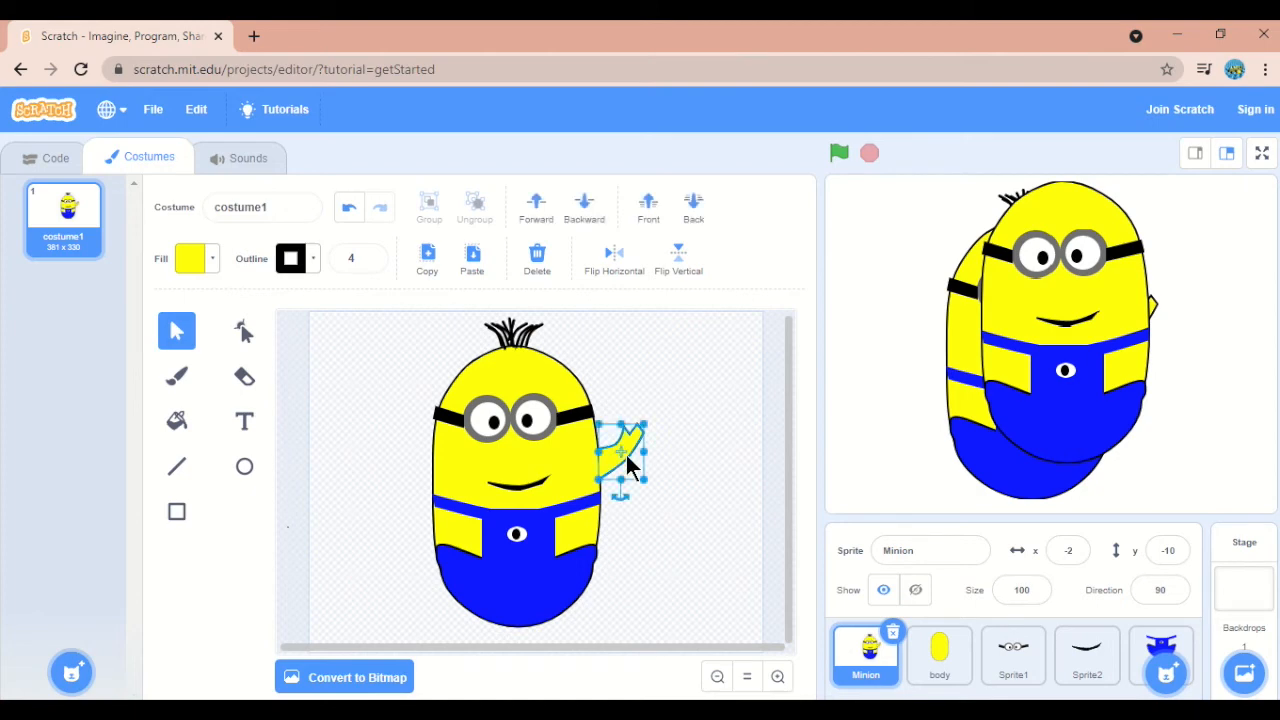
left_click(427, 262)
left_click(472, 262)
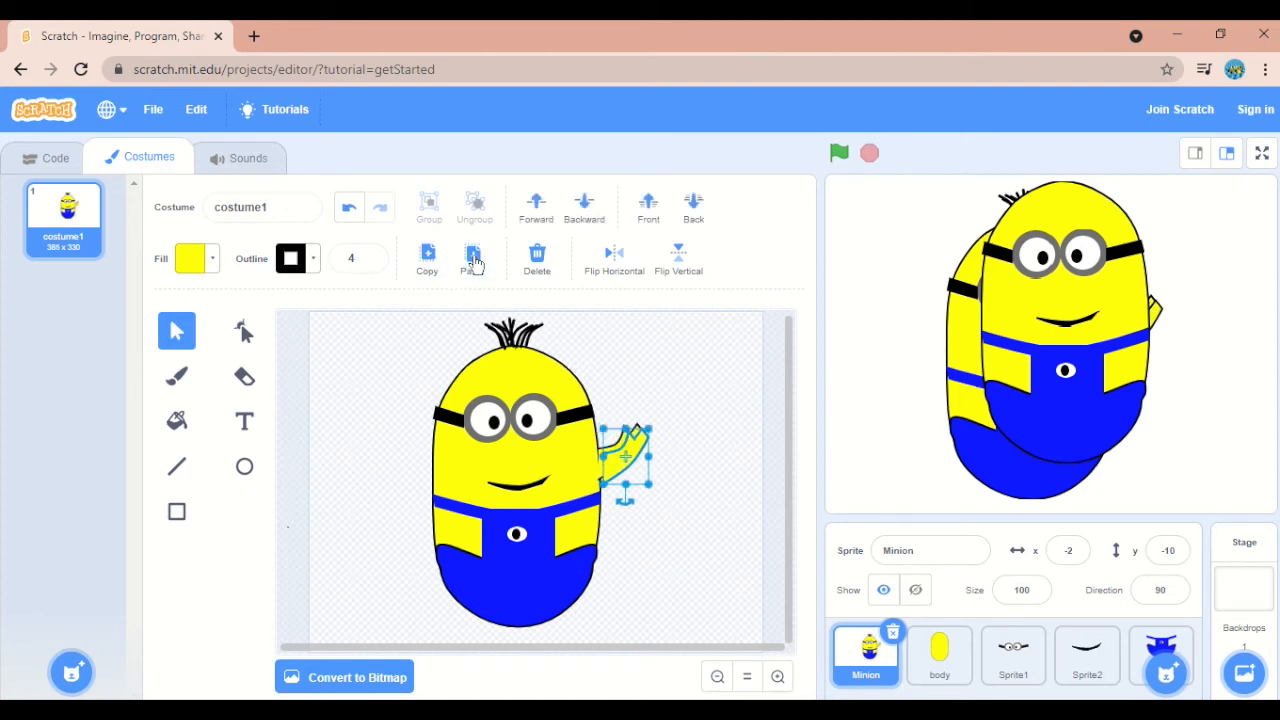
left_click(617, 264)
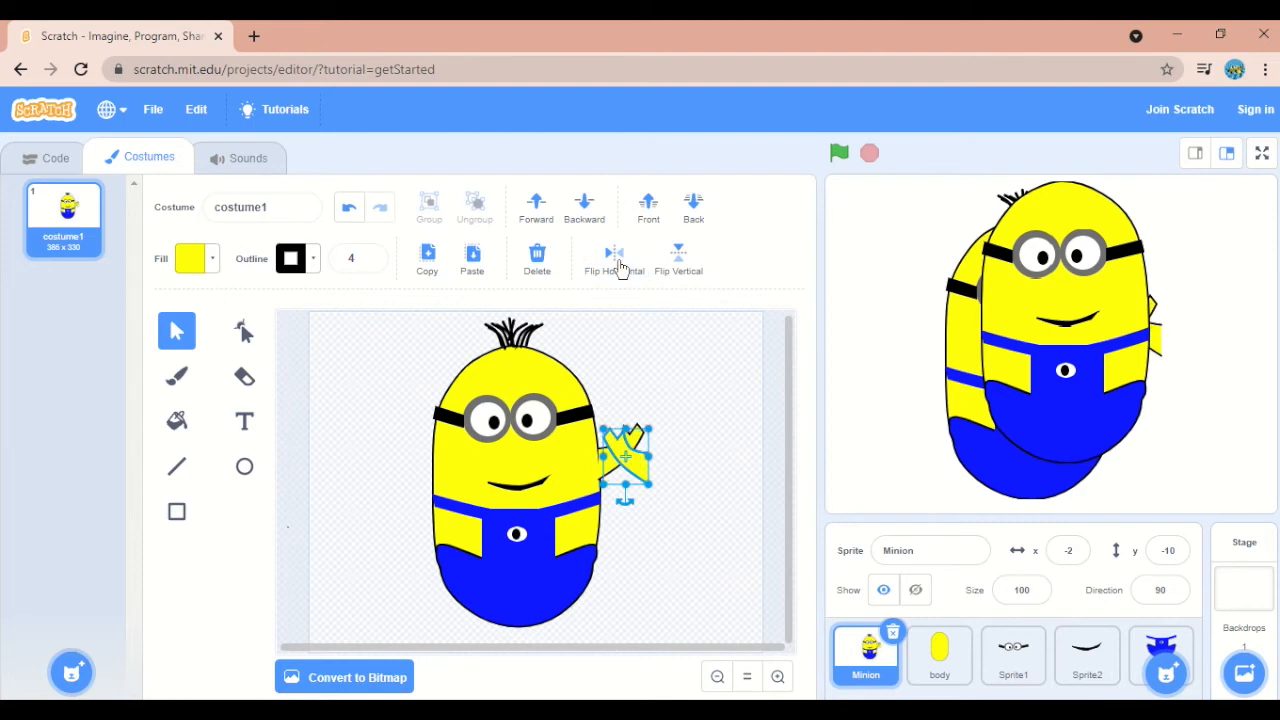
left_click_drag(627, 462, 420, 458)
left_click(663, 522)
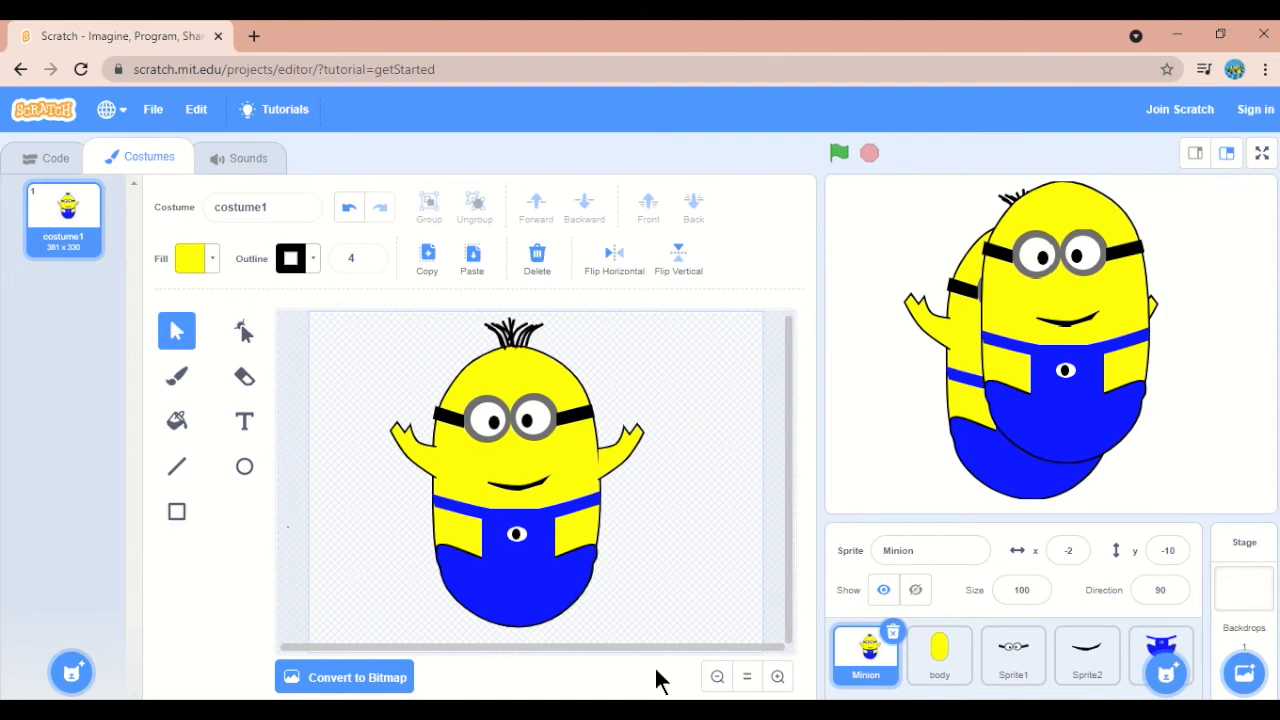
Draw a small flat yellow oval with a black outline of width 4 as a foot below the overalls' left side
left_click(717, 677)
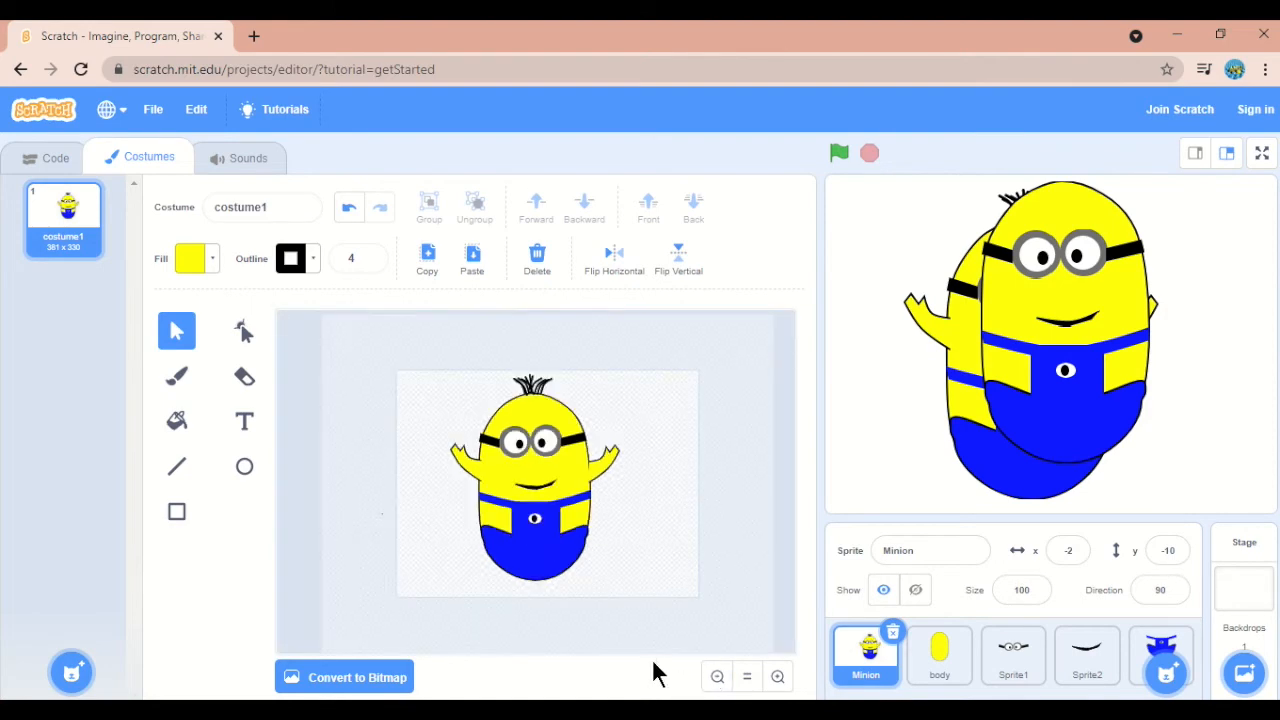
left_click(777, 677)
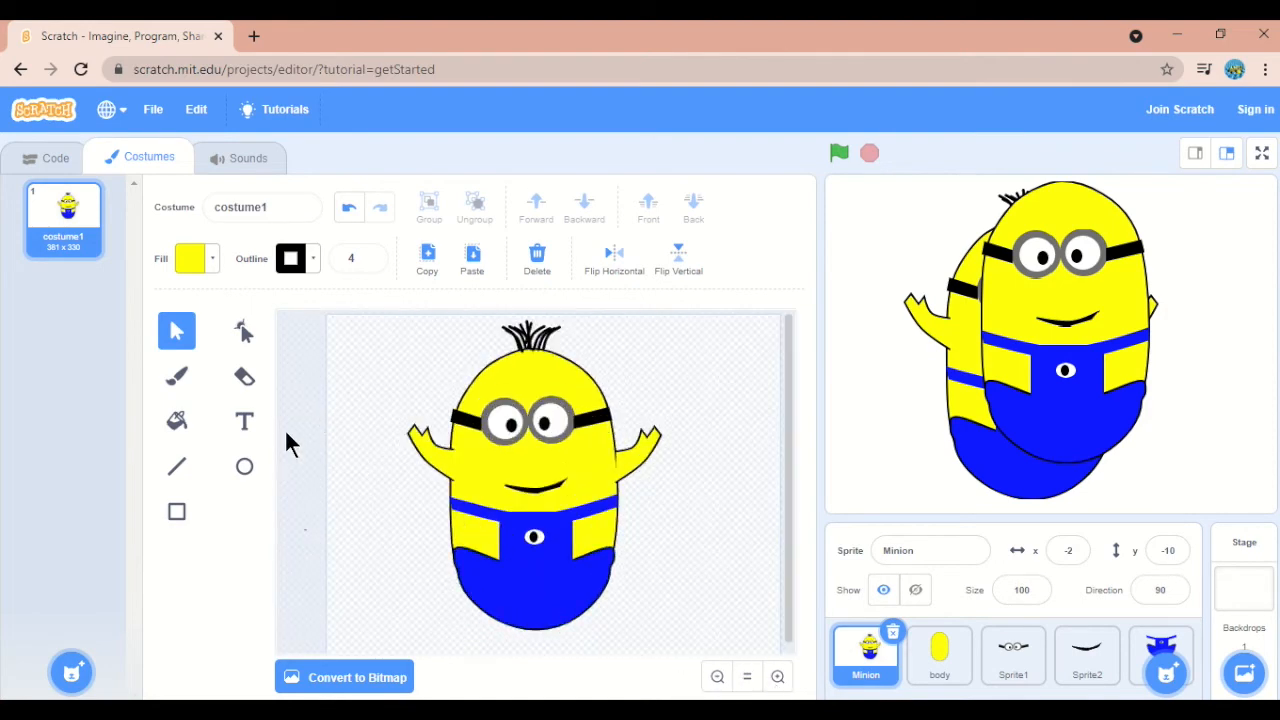
left_click(244, 466)
left_click_drag(462, 618, 517, 655)
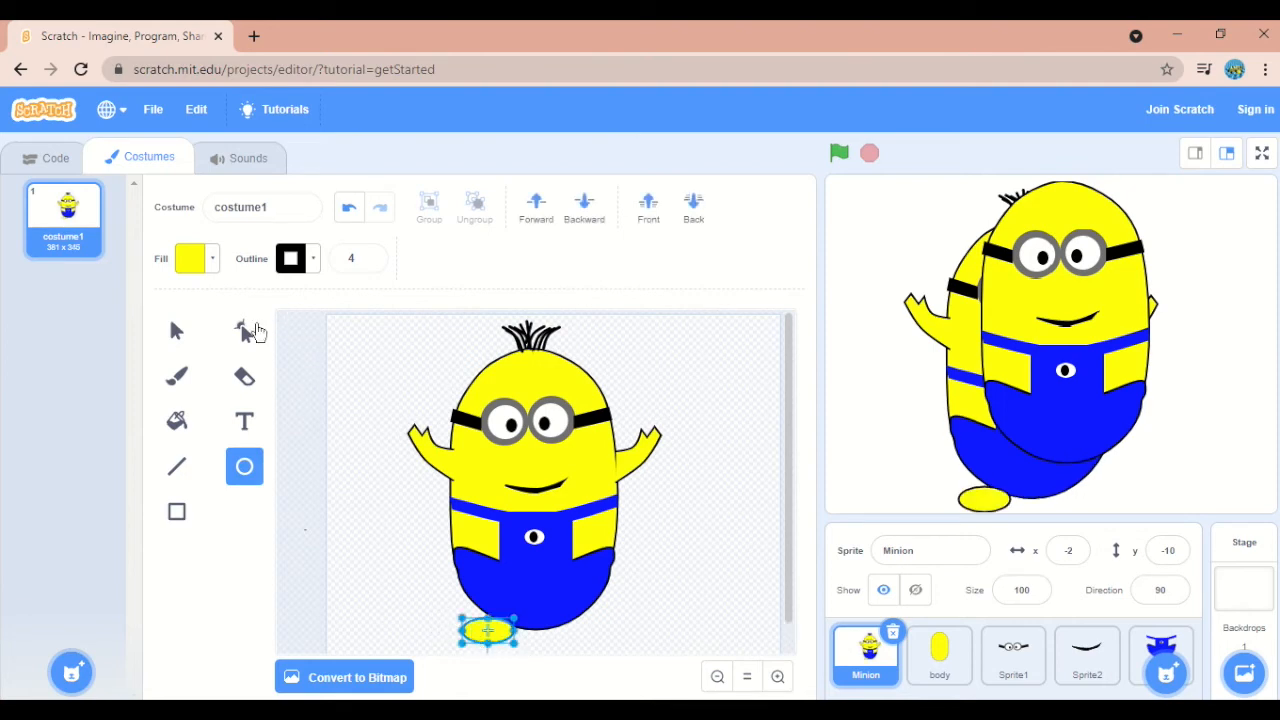
Reshape the oval foot's outline by moving its edge points so the upper outer side dips in and the tip shortens
left_click(244, 355)
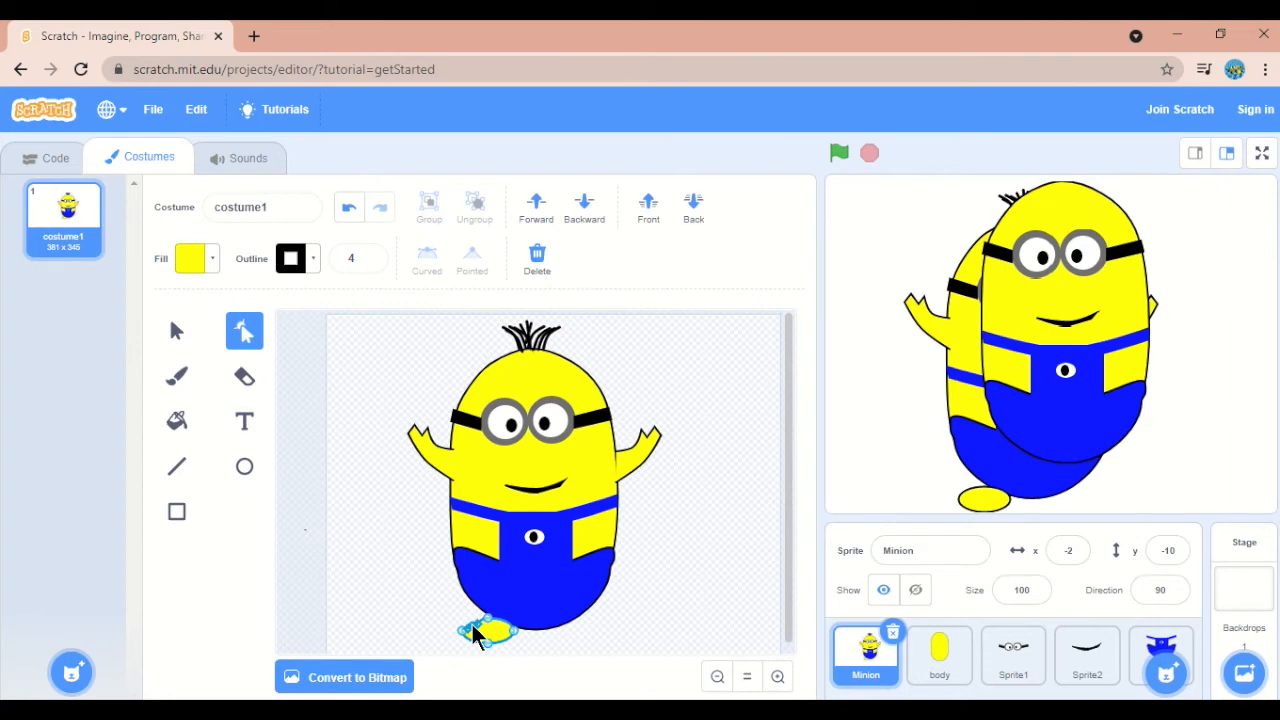
left_click(485, 617)
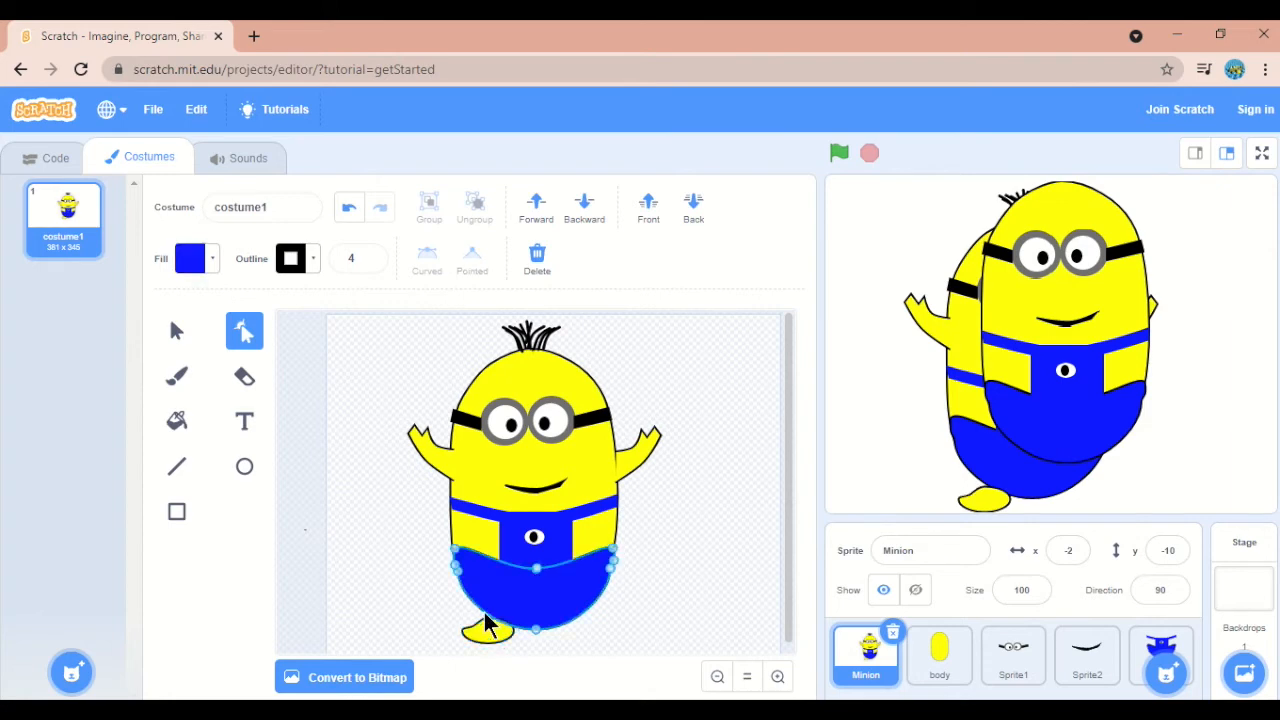
left_click(488, 627)
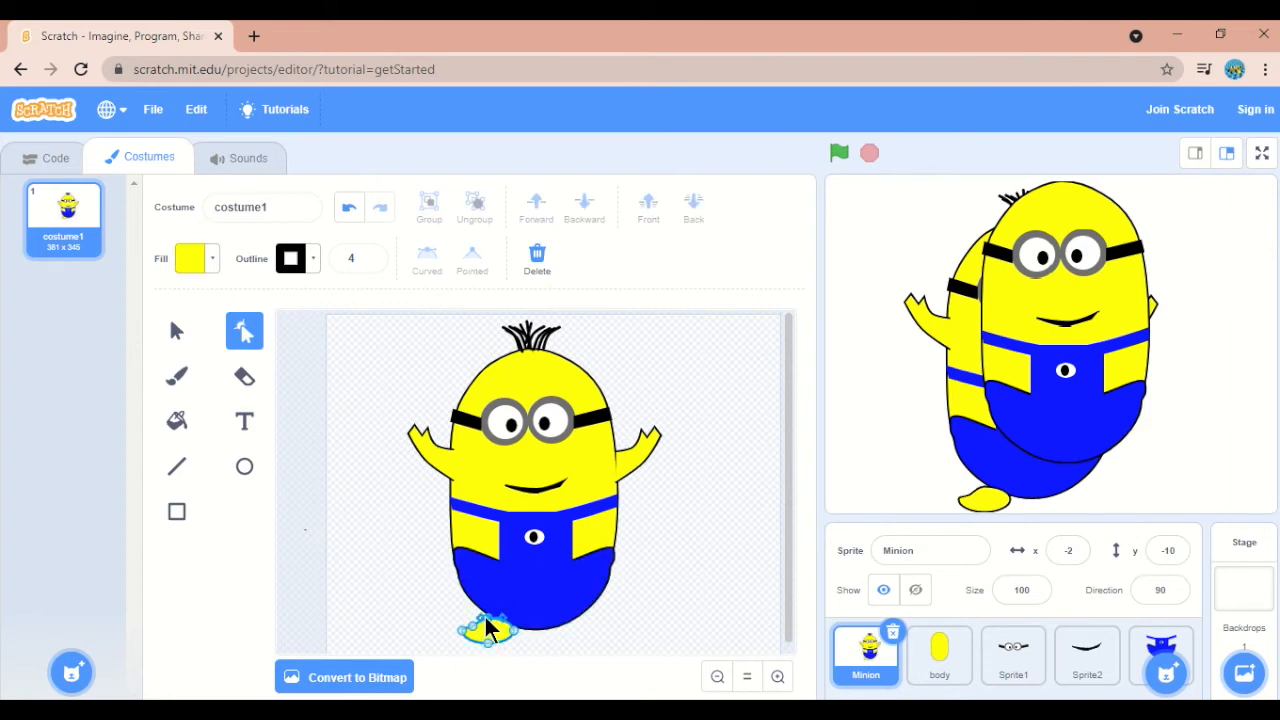
left_click_drag(488, 627, 468, 640)
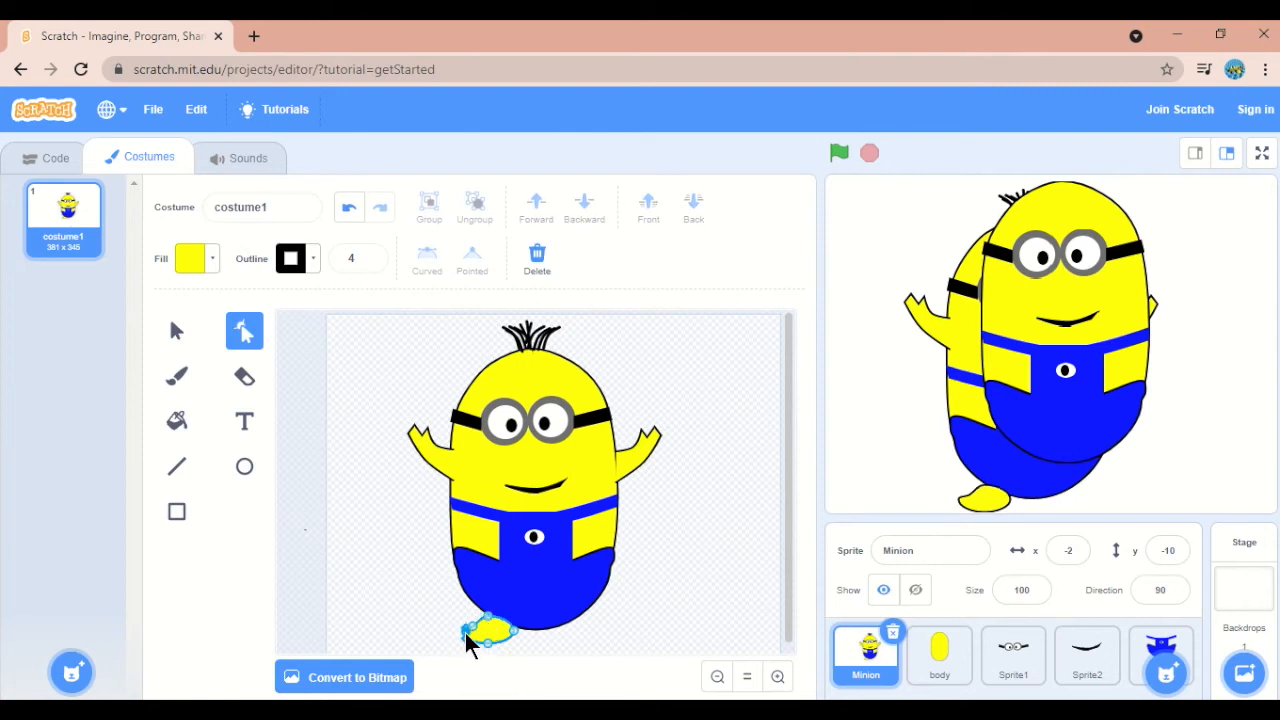
left_click(470, 643)
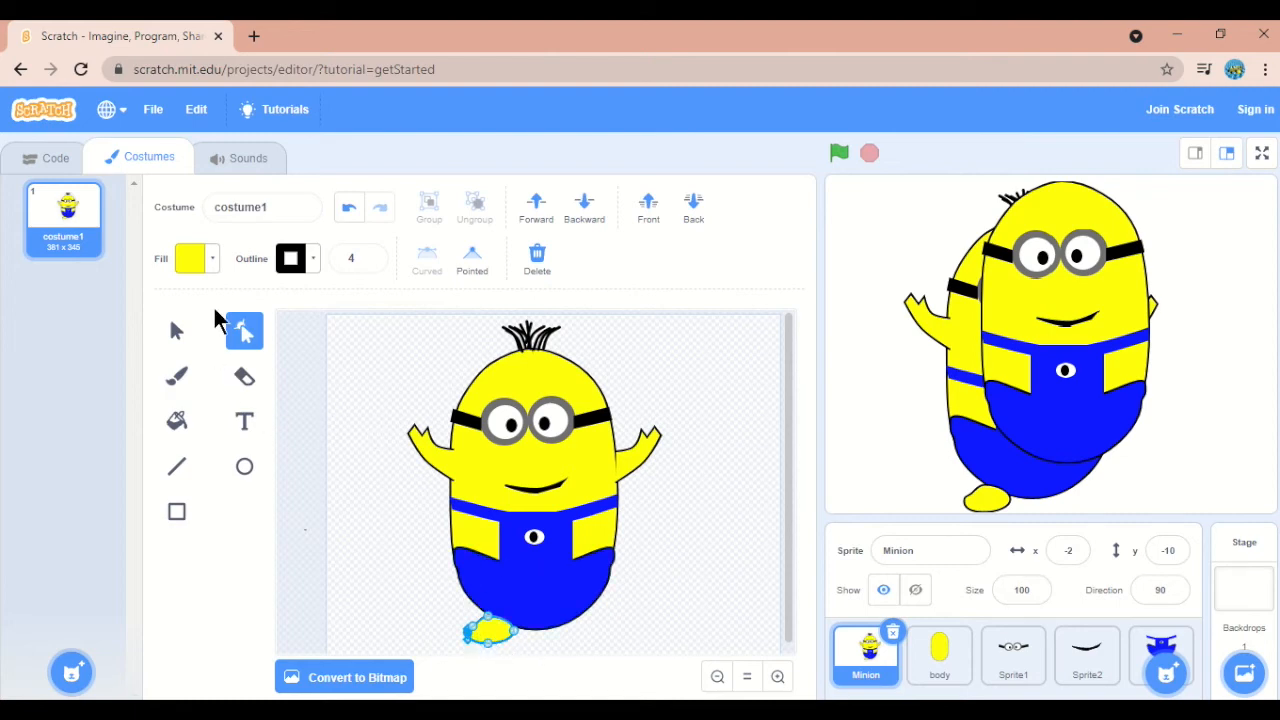
Duplicate the foot, flip the copy horizontally, place it below the overalls' right side and shift the original foot slightly inward
left_click(172, 328)
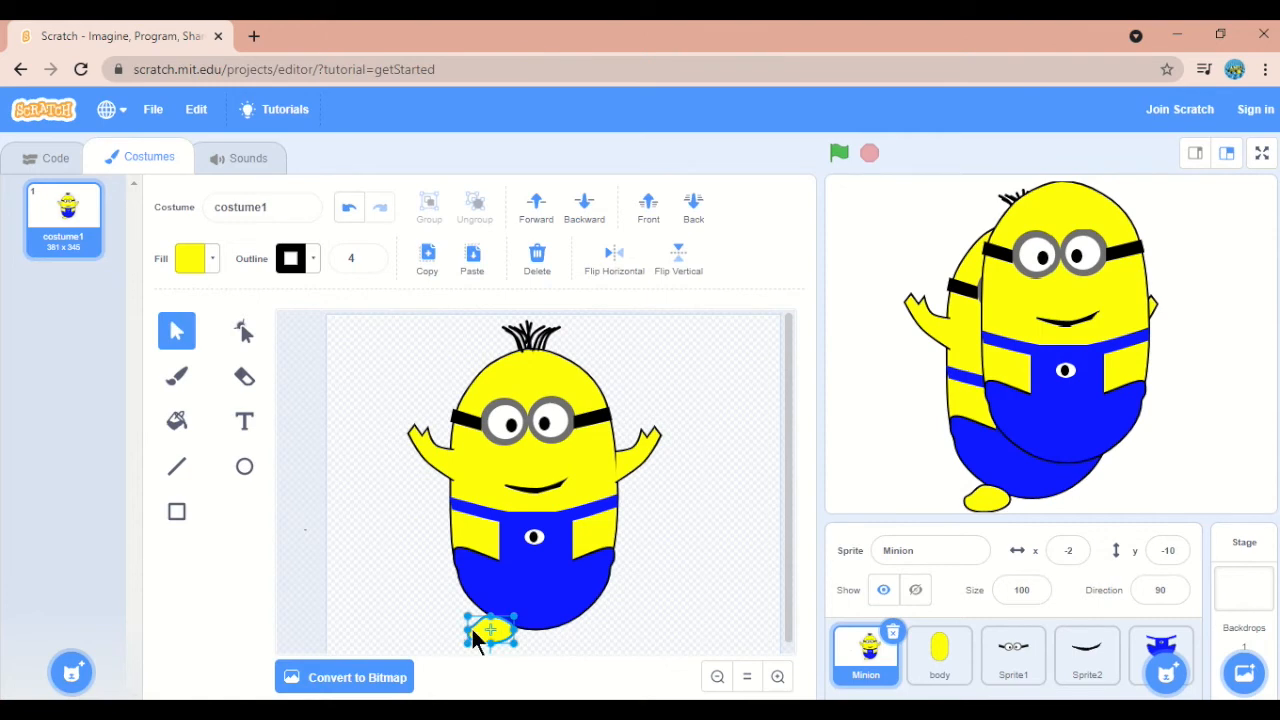
left_click(426, 262)
left_click(471, 258)
left_click(617, 266)
left_click_drag(496, 633, 569, 628)
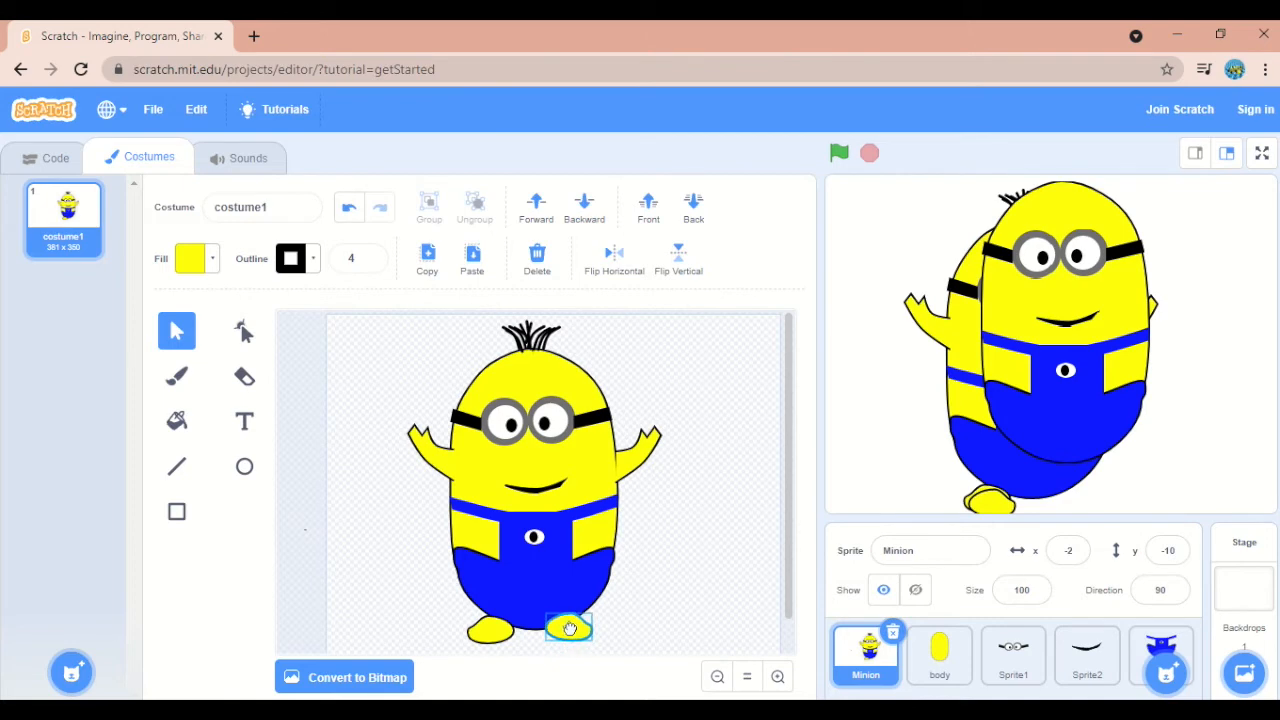
left_click_drag(490, 630, 501, 631)
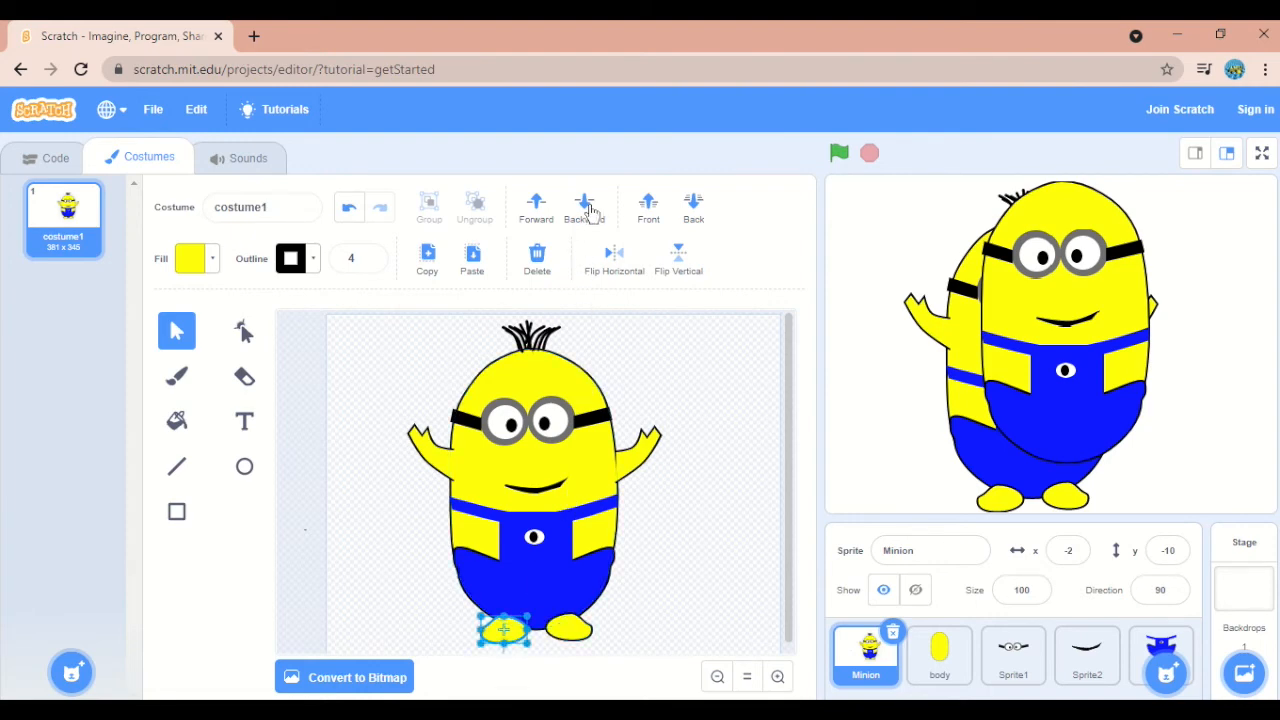
Send both feet to the back so they sit behind the Minion's overalls
left_click(698, 208)
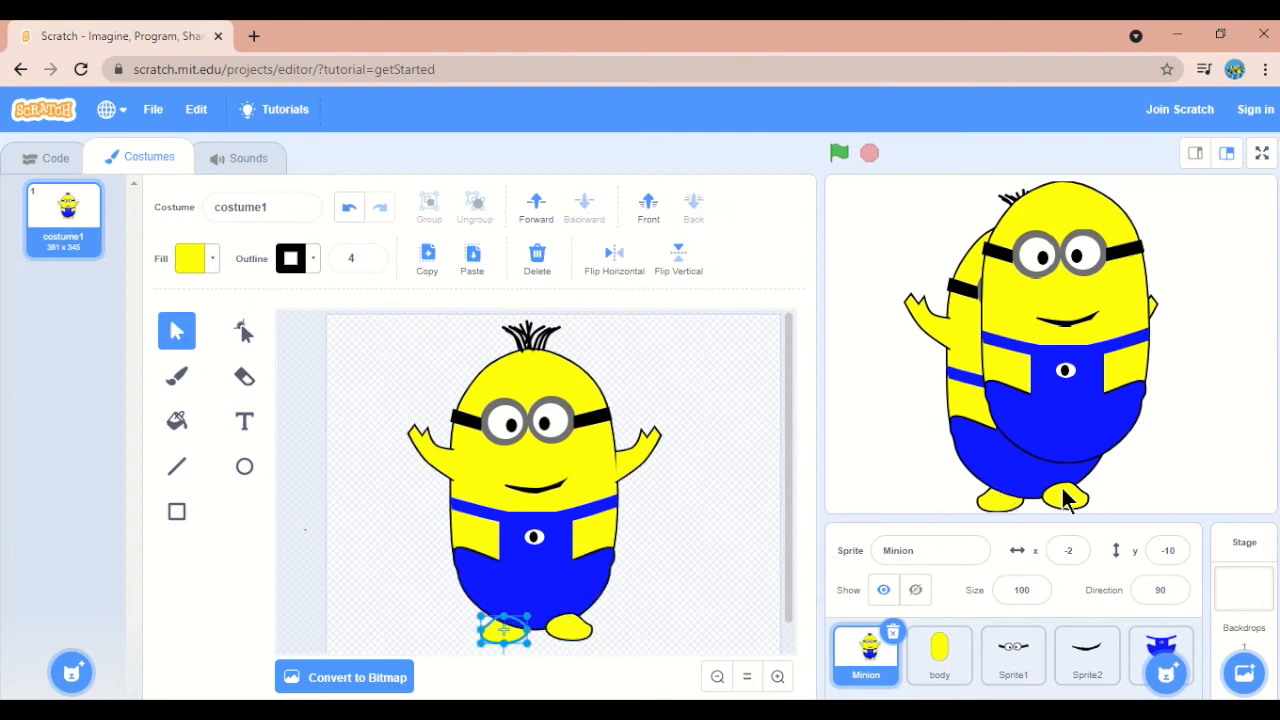
left_click(576, 634)
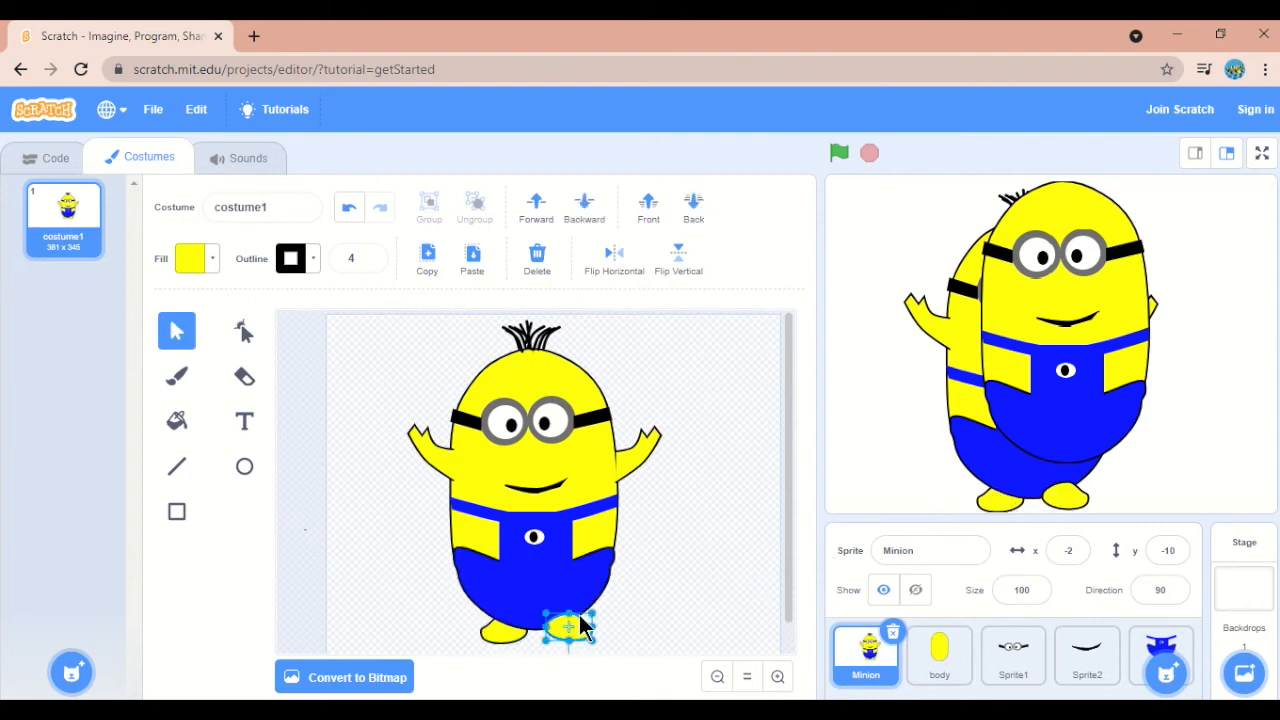
left_click(694, 210)
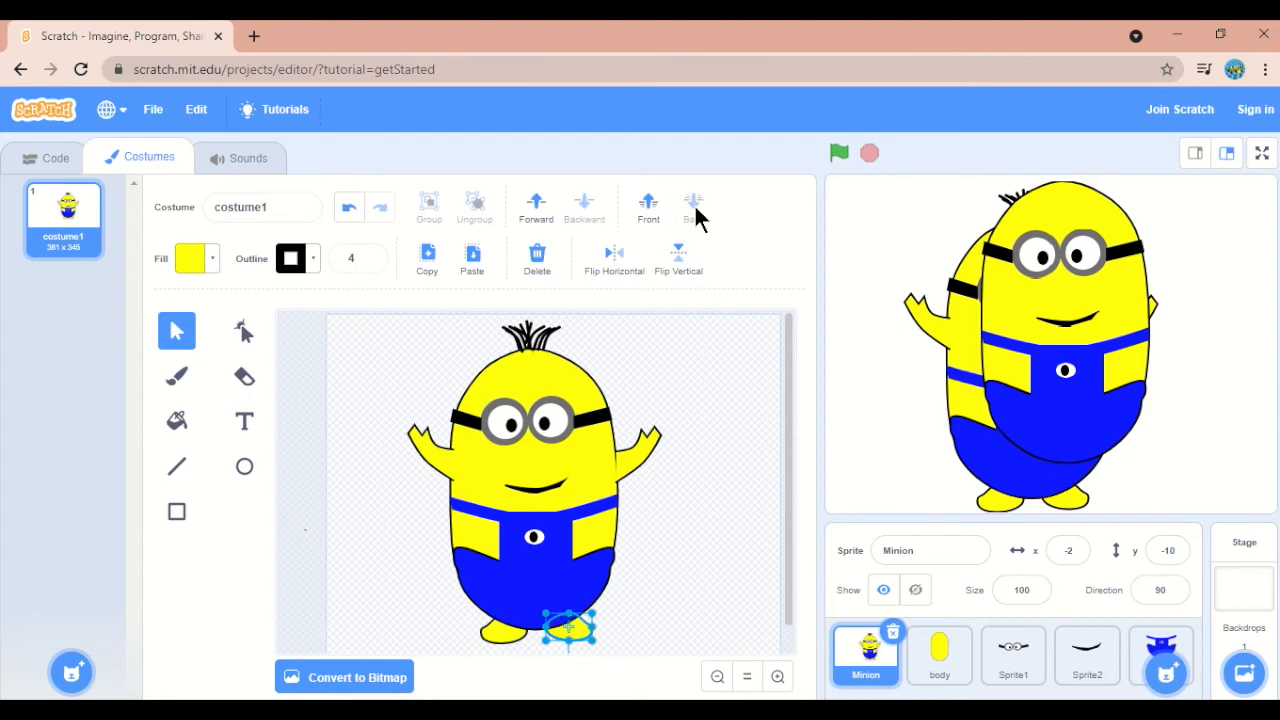
left_click(698, 591)
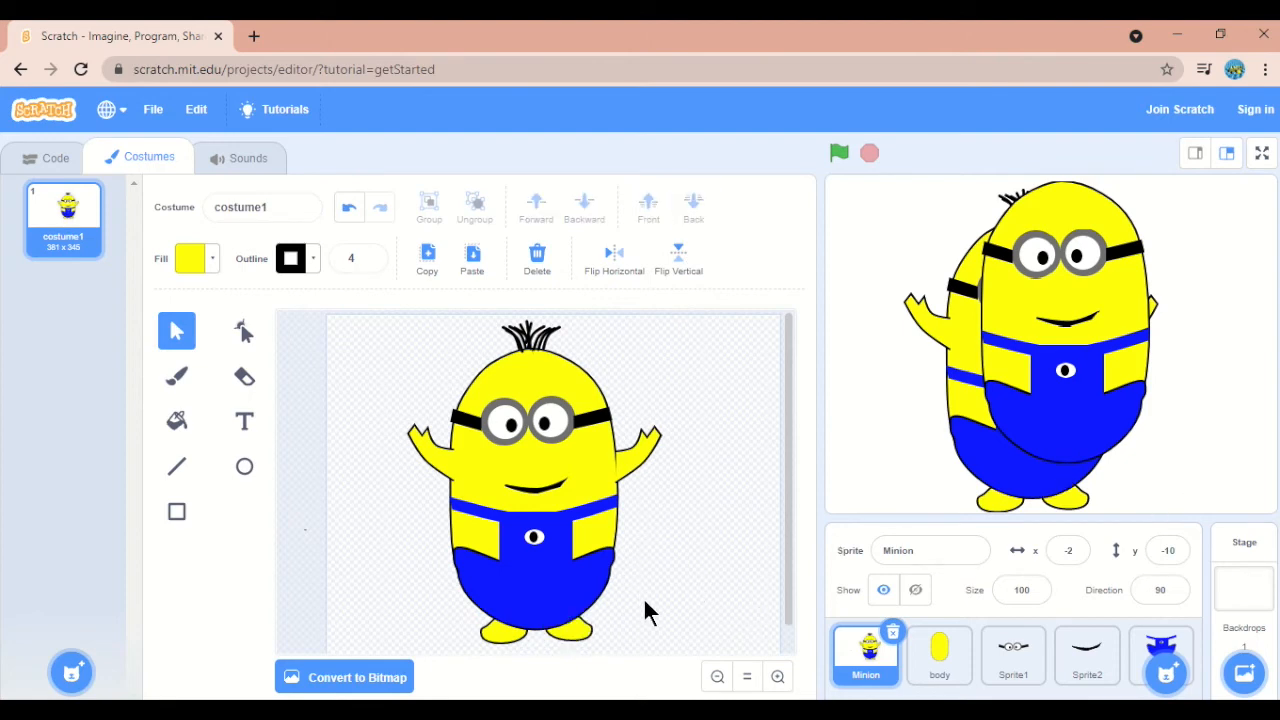
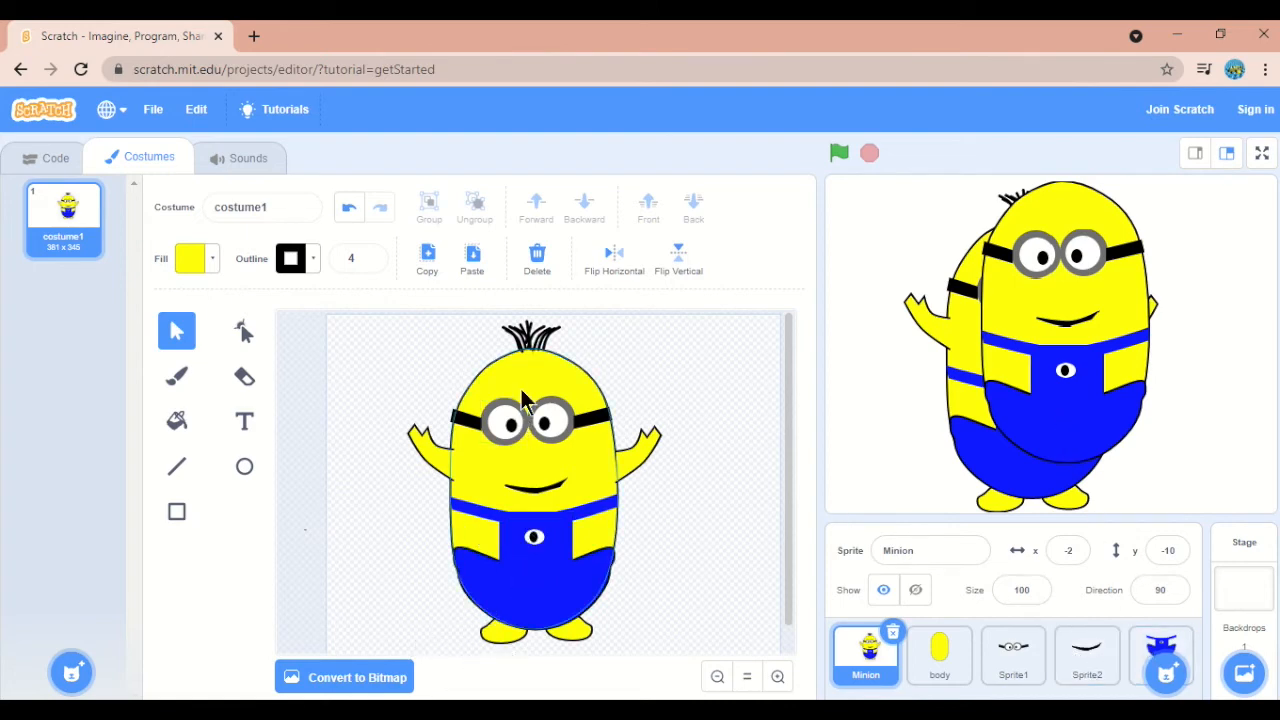
Copy both of the Minion's arms and paste them into a newly painted sprite
left_click(433, 461)
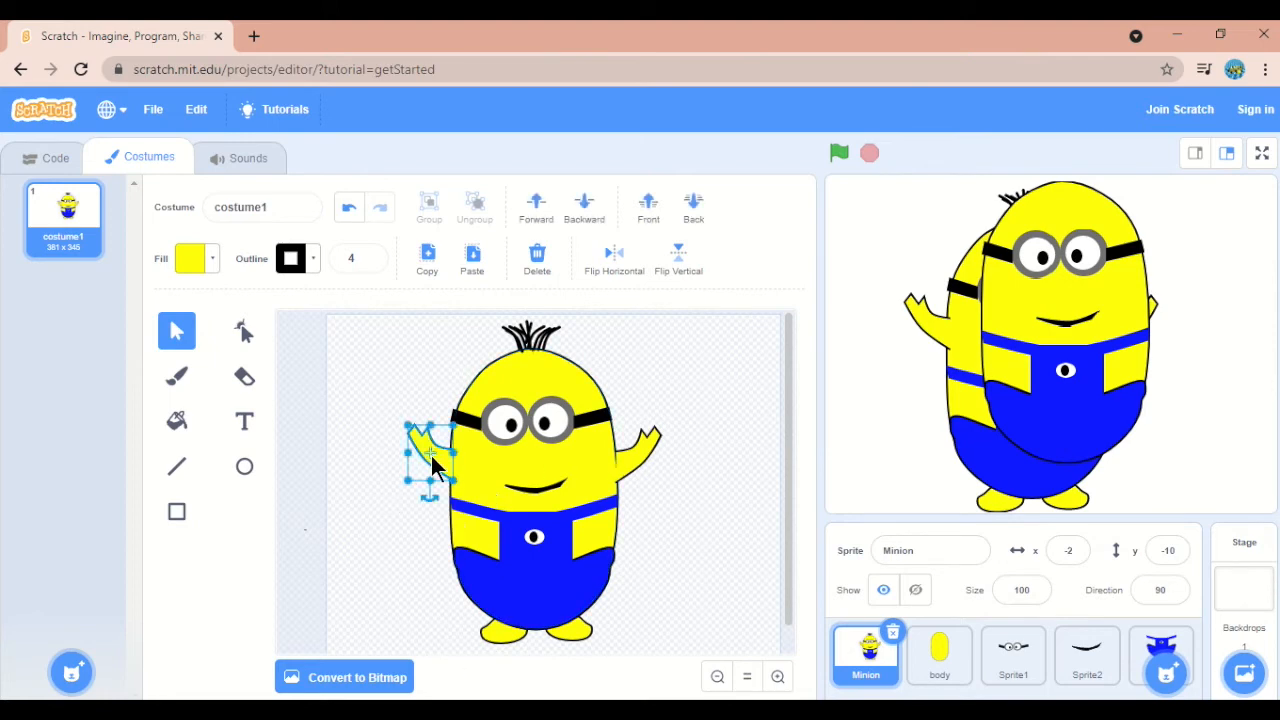
left_click(652, 451, "shift")
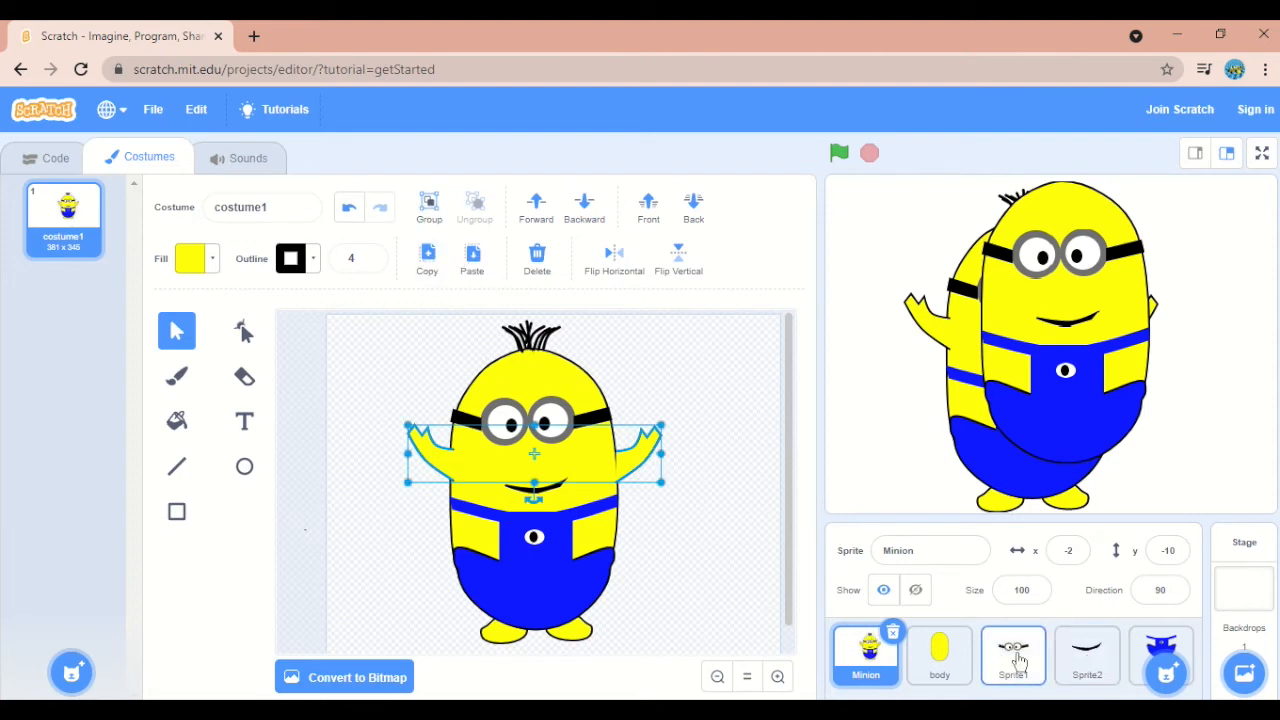
mouse_move(1166, 672)
left_click(1170, 612)
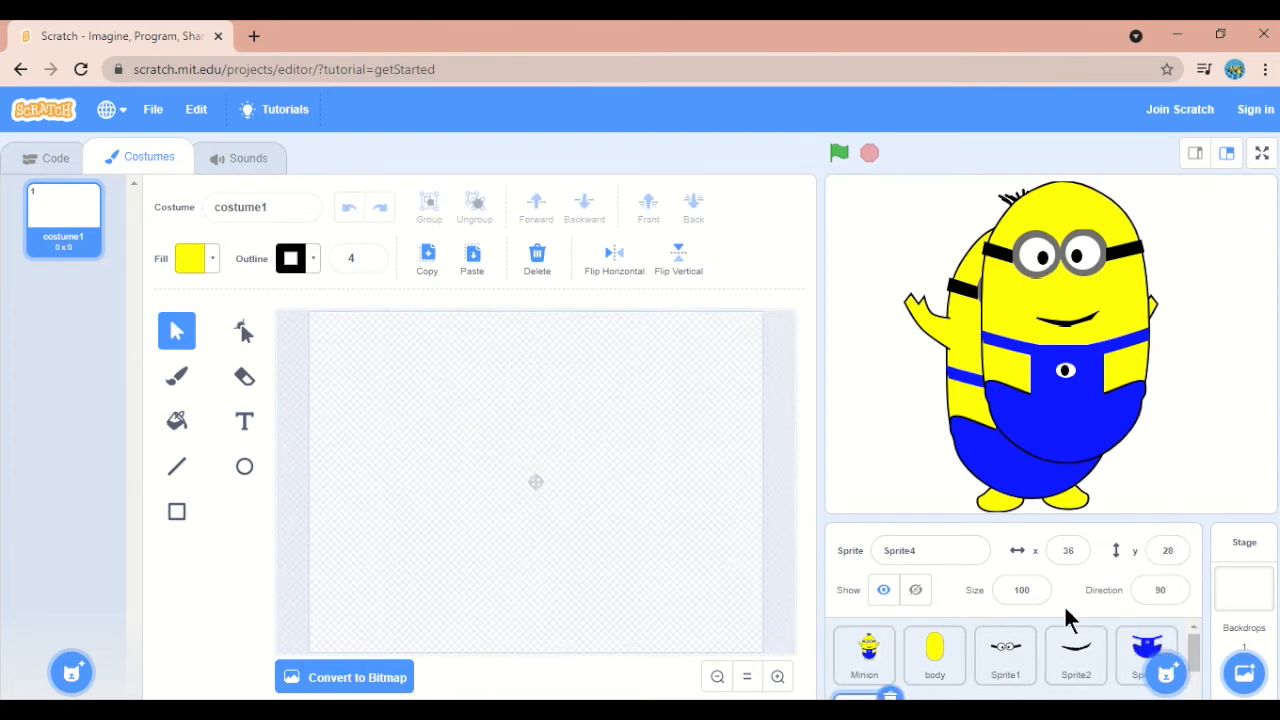
left_click(472, 262)
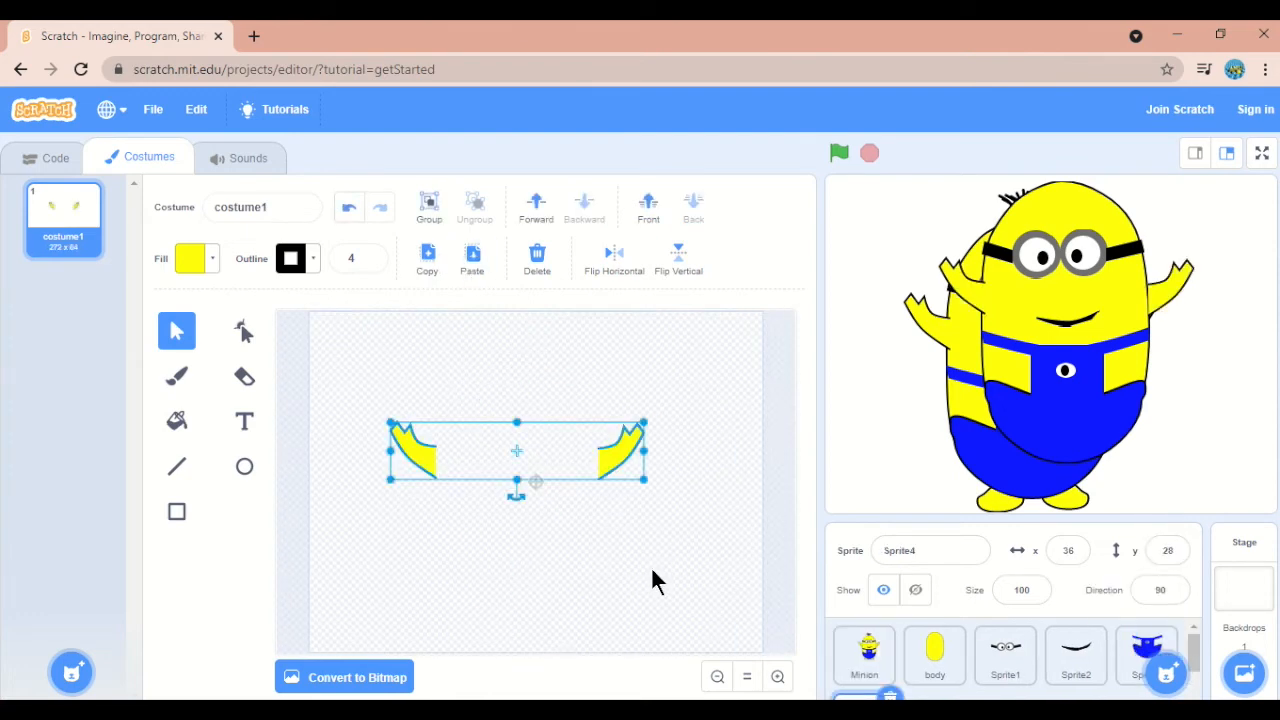
Copy both of the Minion's feet and paste them into another newly painted sprite
left_click(868, 655)
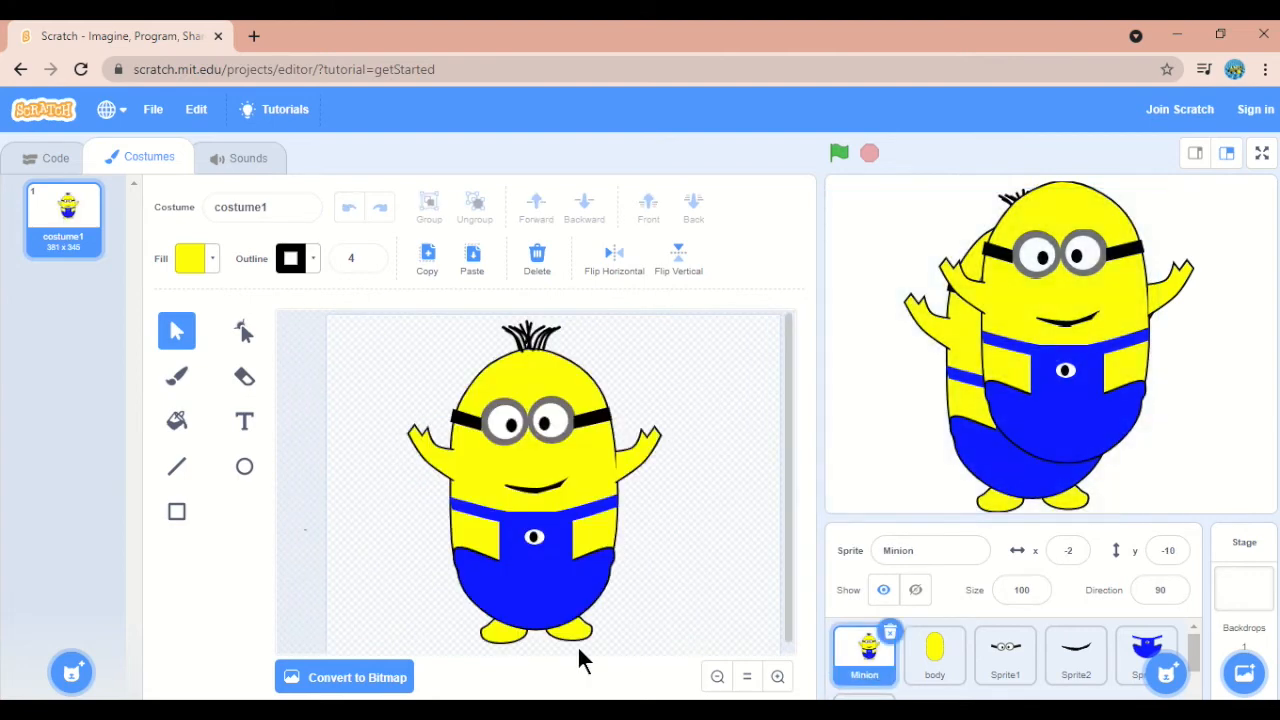
left_click(500, 640)
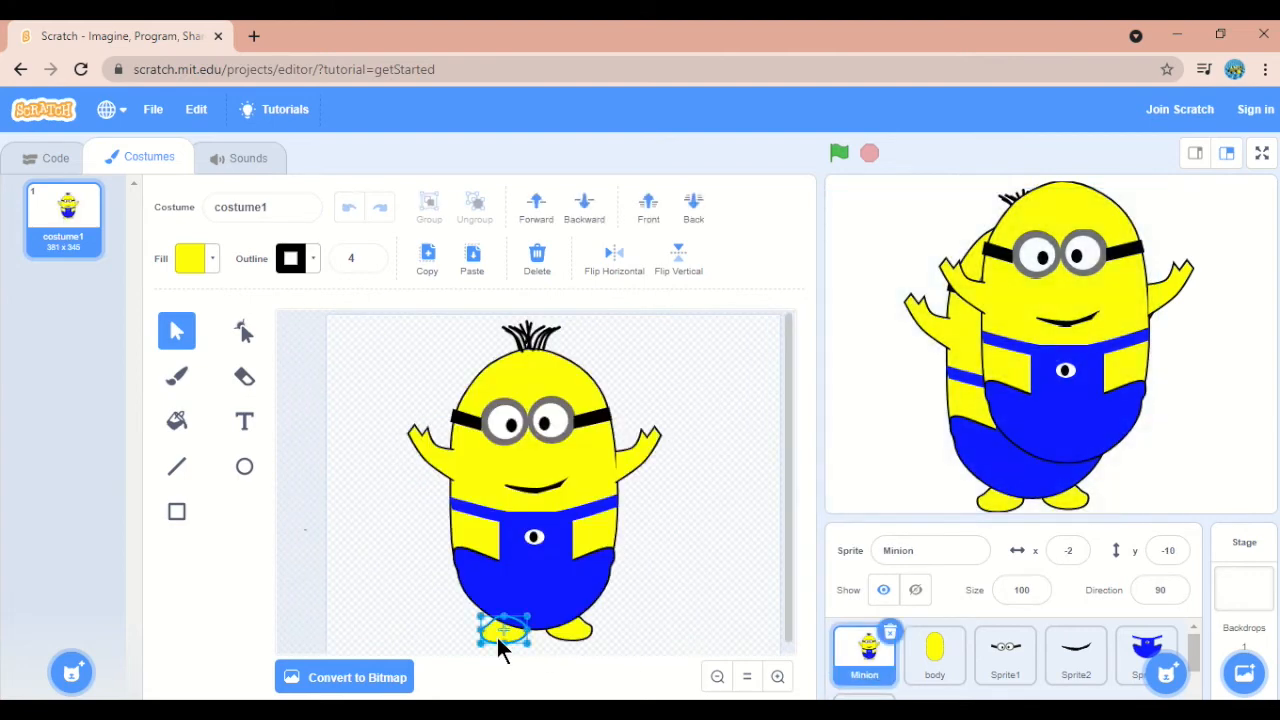
left_click(582, 636, "shift")
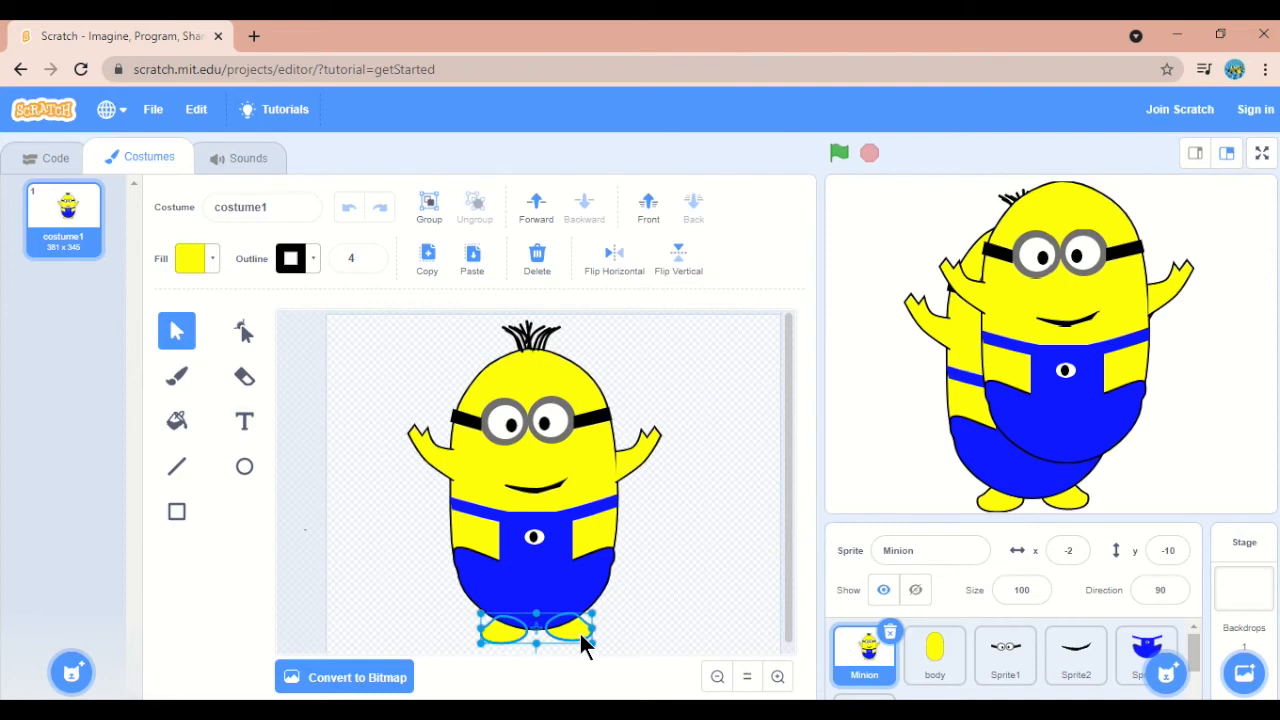
left_click(427, 258)
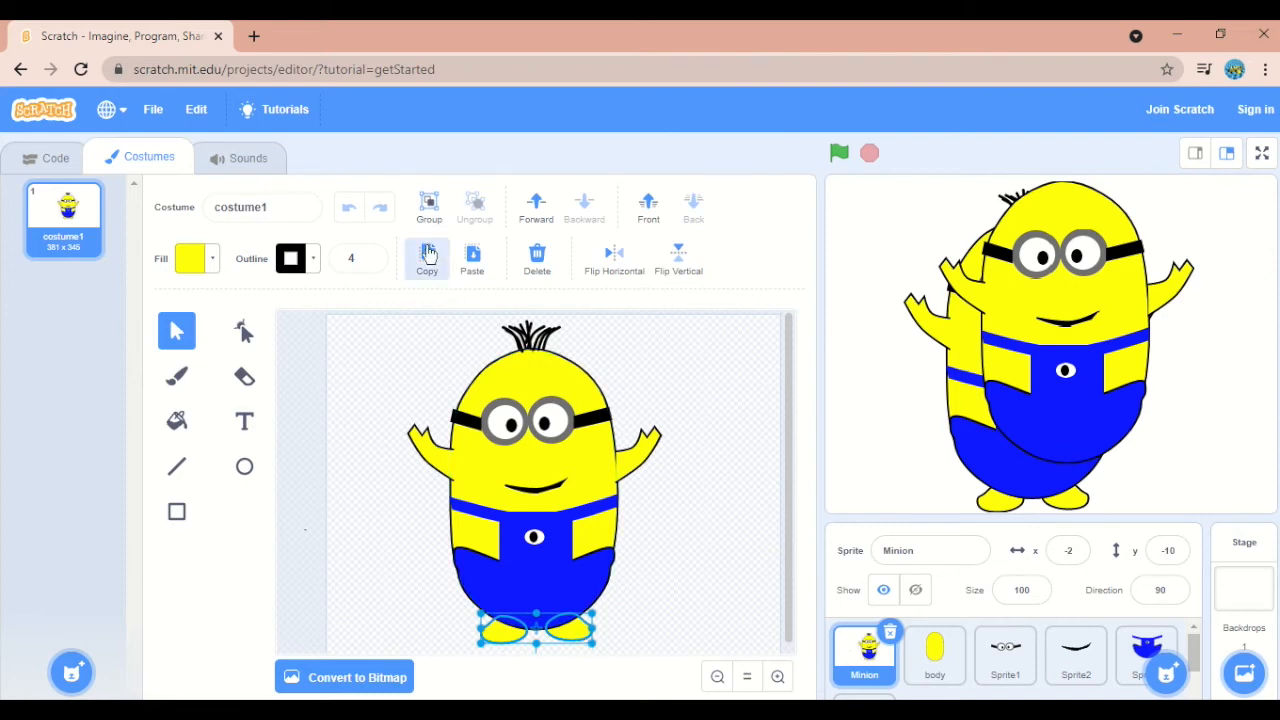
mouse_move(1160, 660)
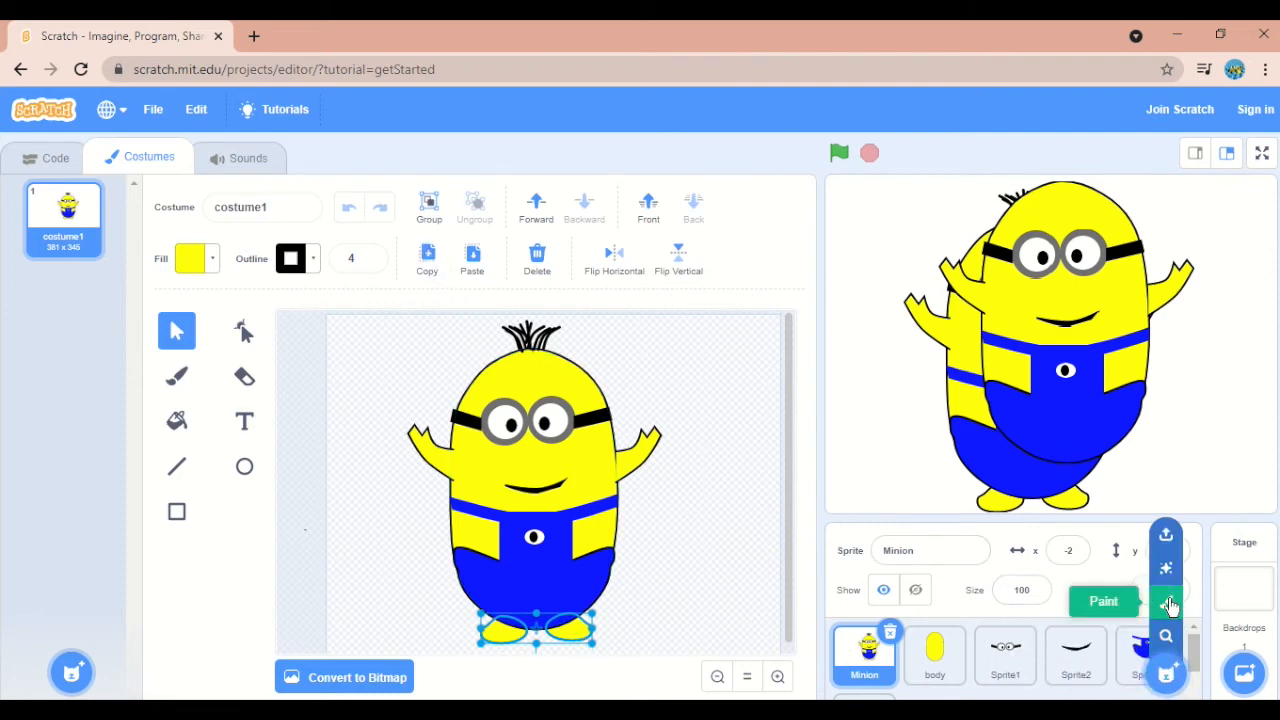
left_click(1166, 600)
left_click(471, 258)
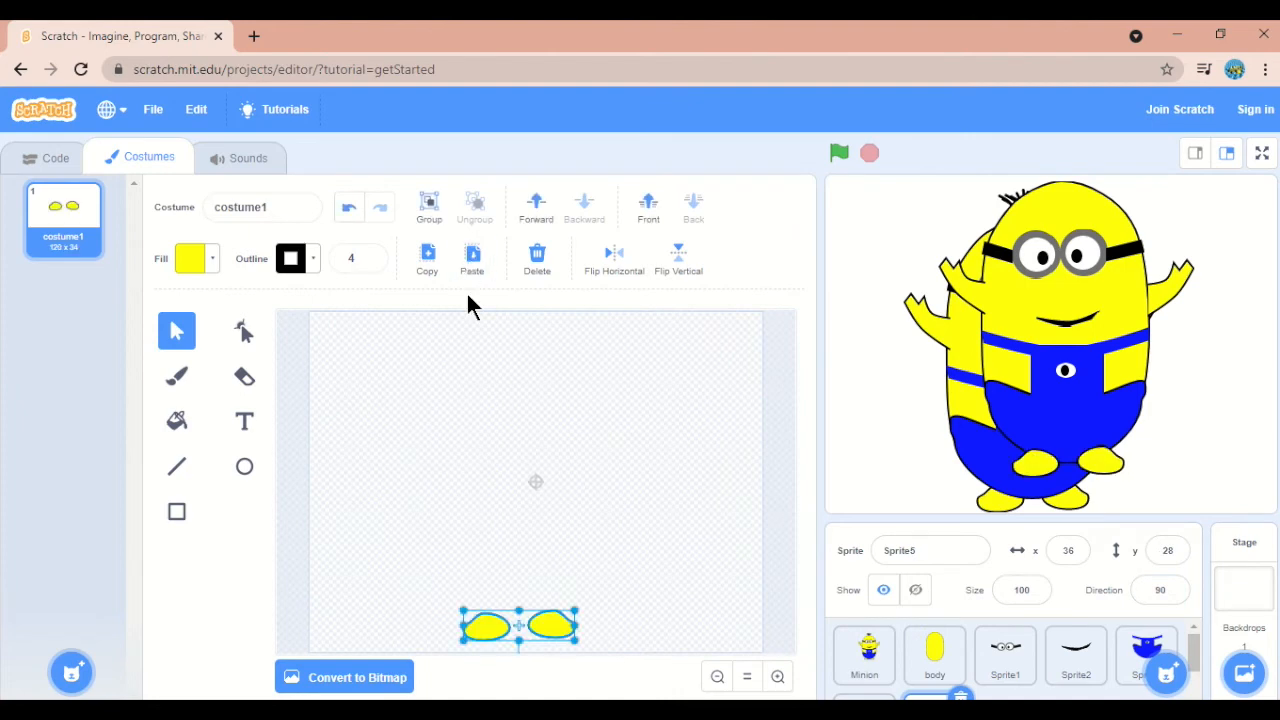
left_click(593, 565)
scroll(935, 655, "down", 1)
scroll(974, 685, "up", 1)
scroll(981, 685, "down", 1)
scroll(988, 685, "up", 1)
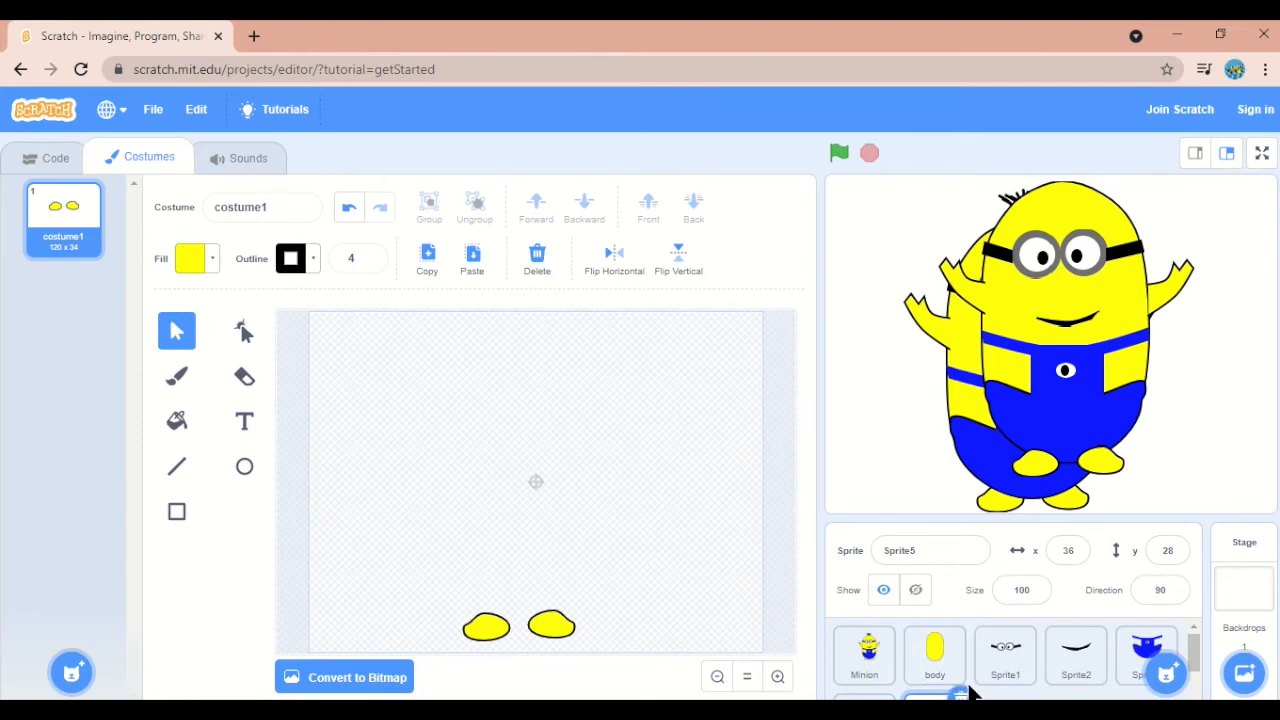
Copy the Minion's hair tuft and paste it into a newly painted sprite
left_click(867, 655)
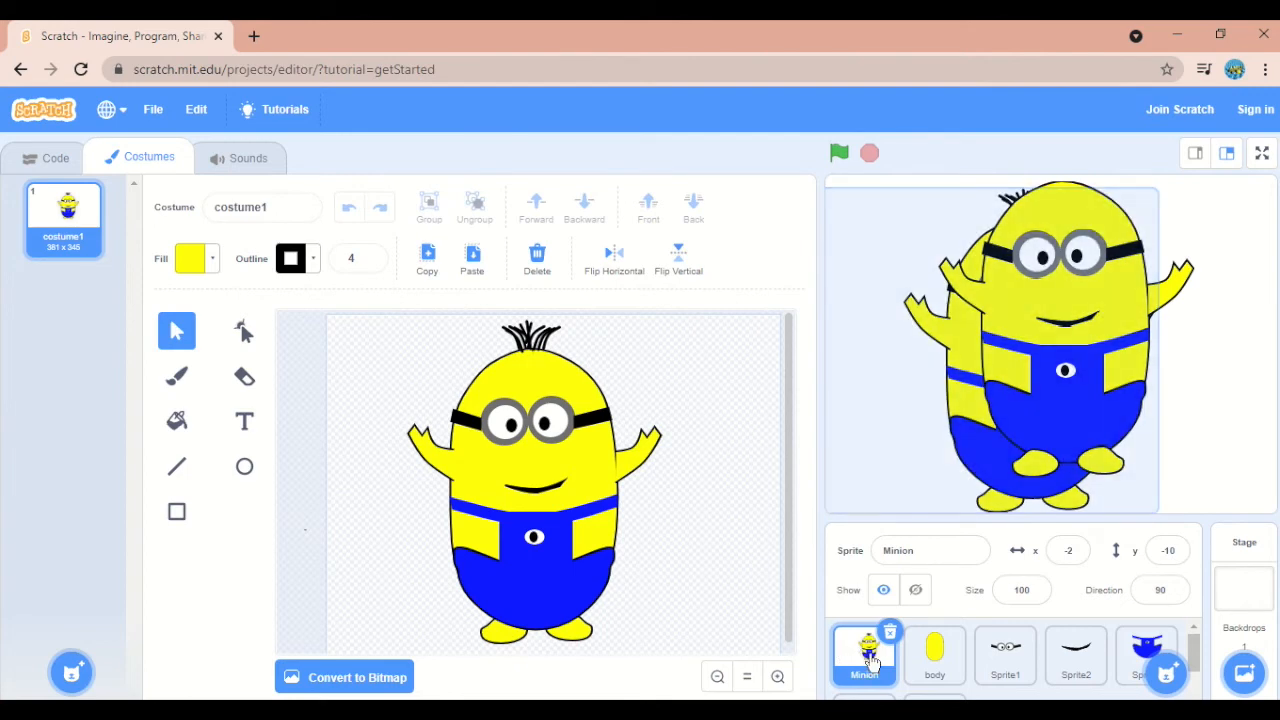
left_click(536, 348)
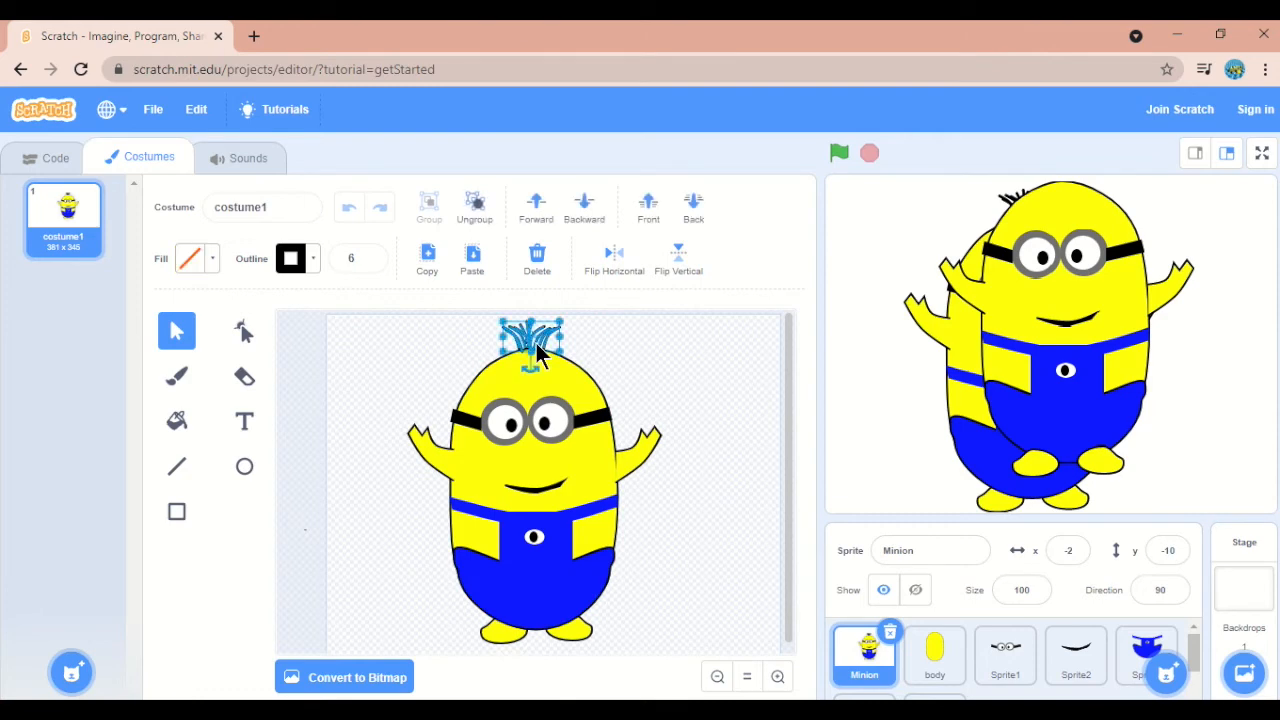
left_click(427, 268)
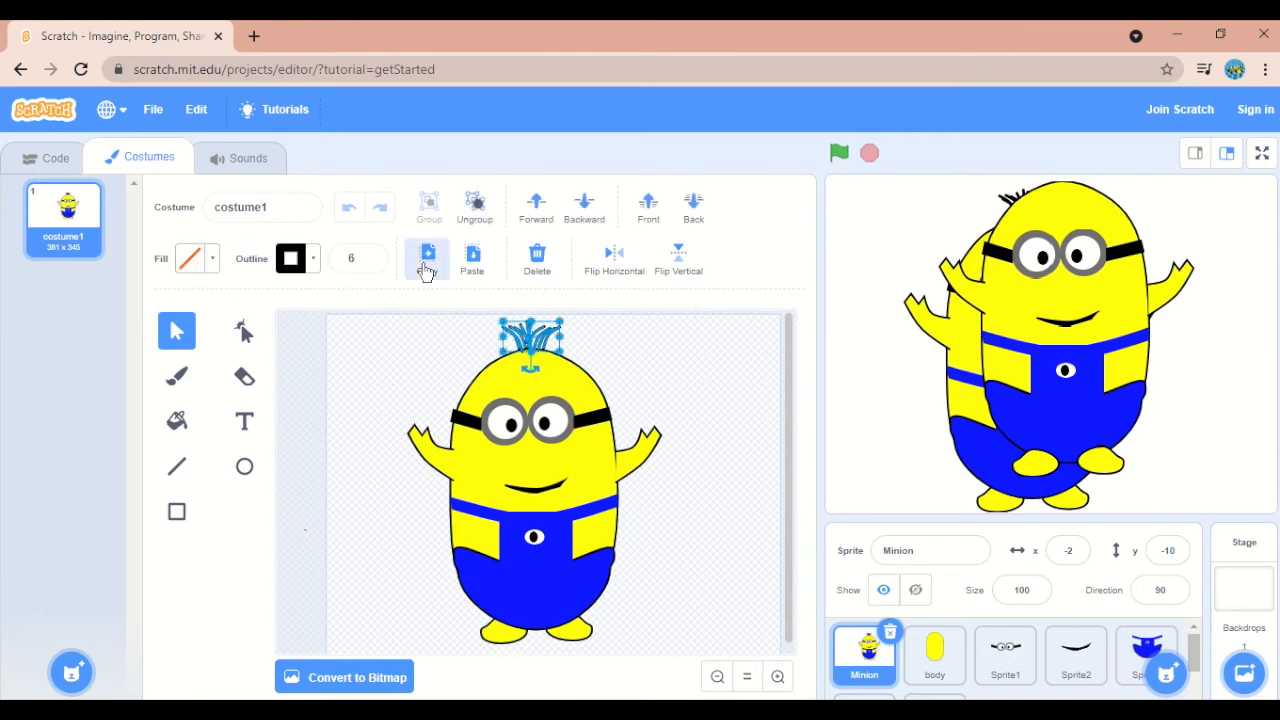
mouse_move(1166, 673)
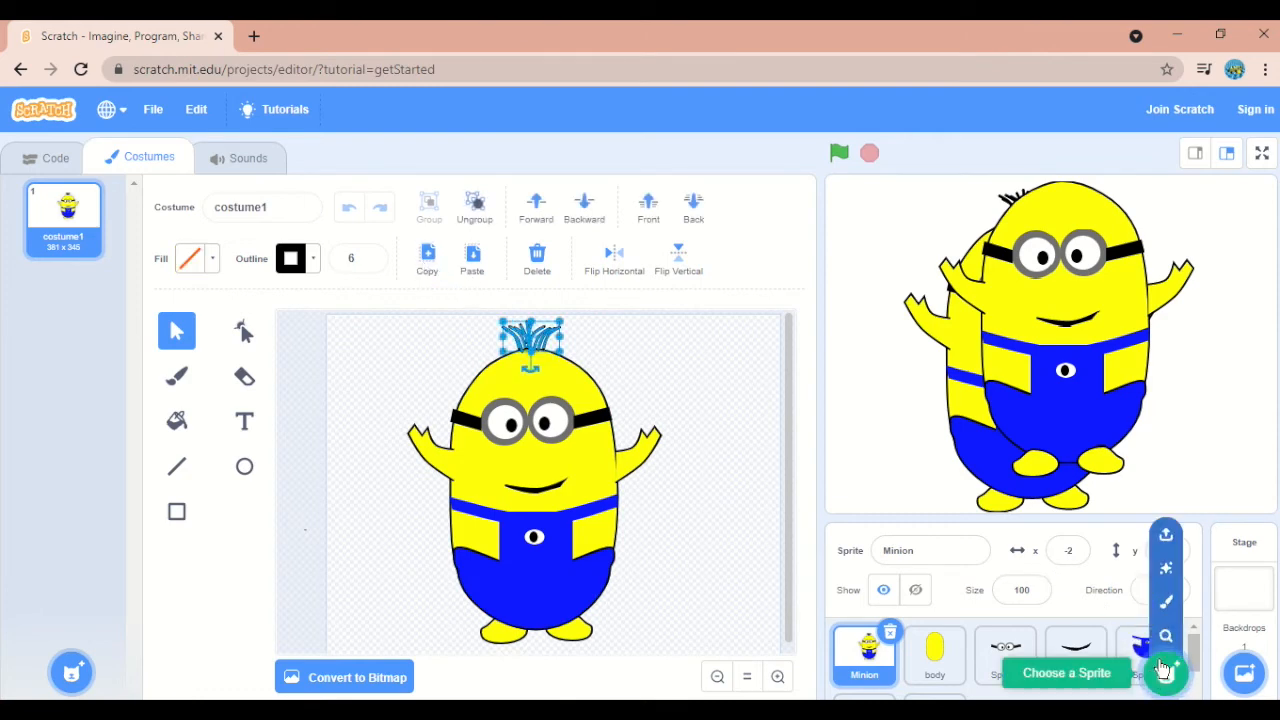
left_click(1166, 604)
left_click(476, 272)
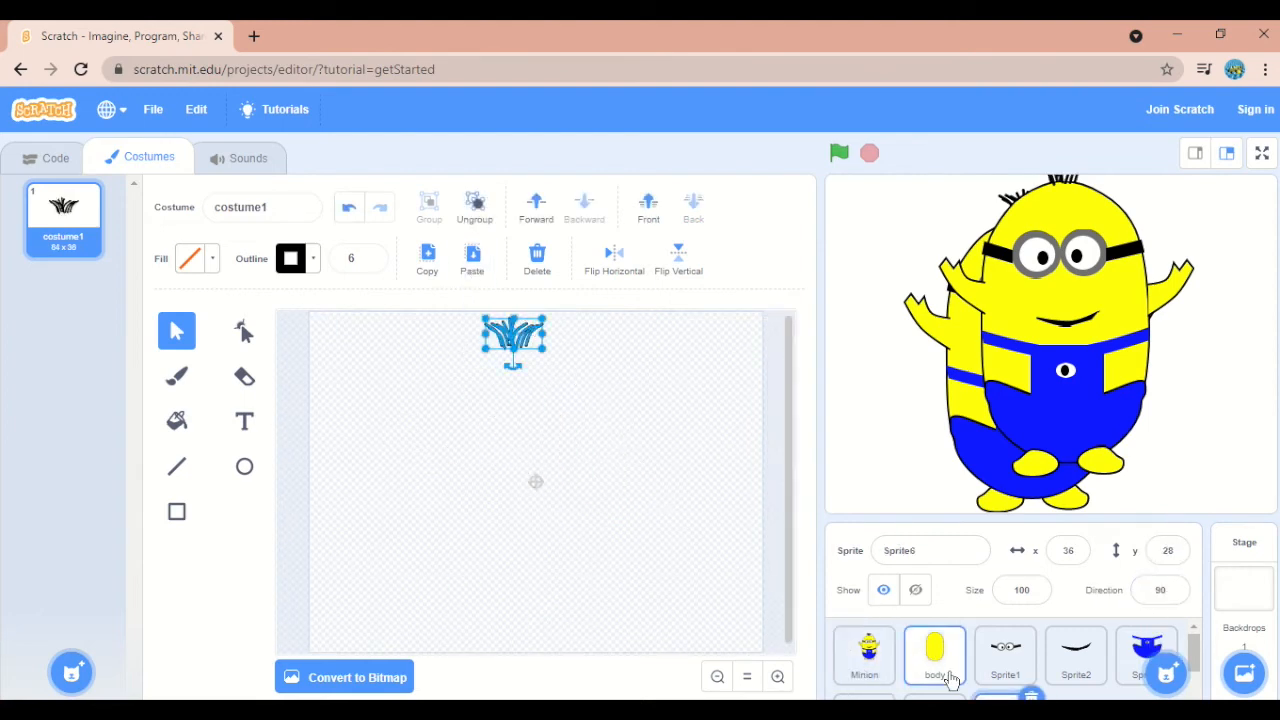
scroll(935, 660, "down", 2)
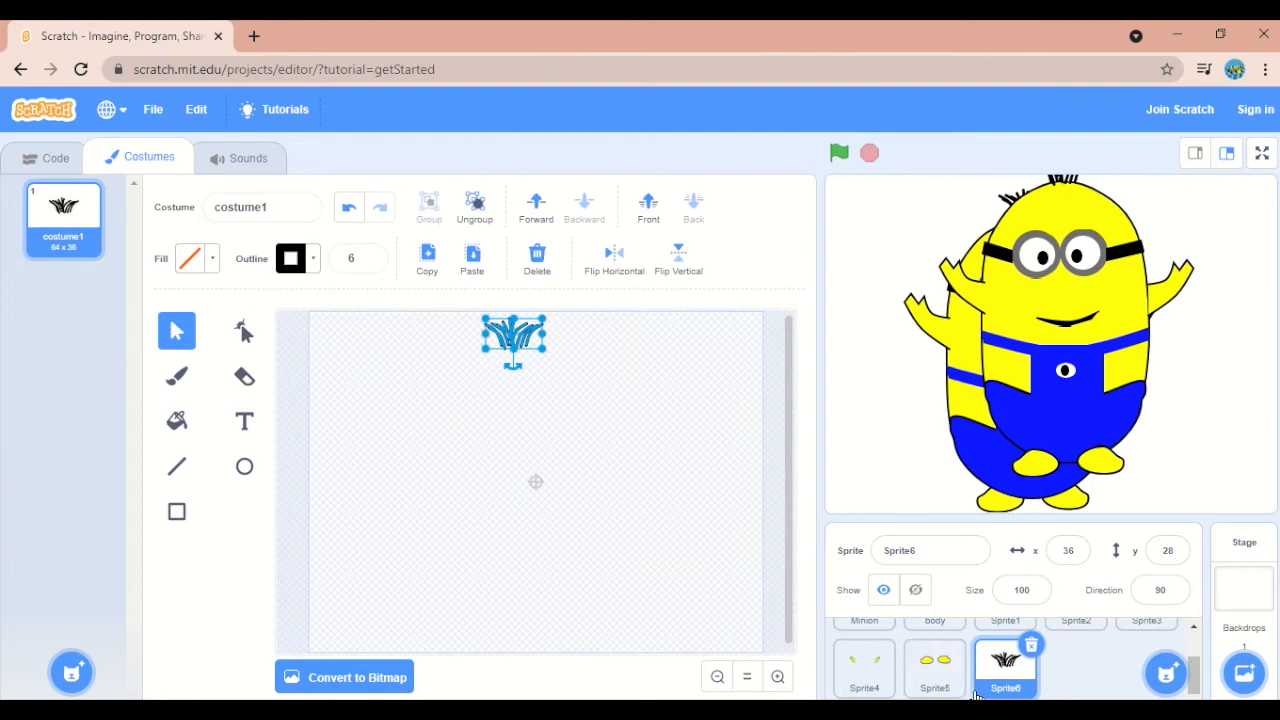
scroll(975, 695, "up", 2)
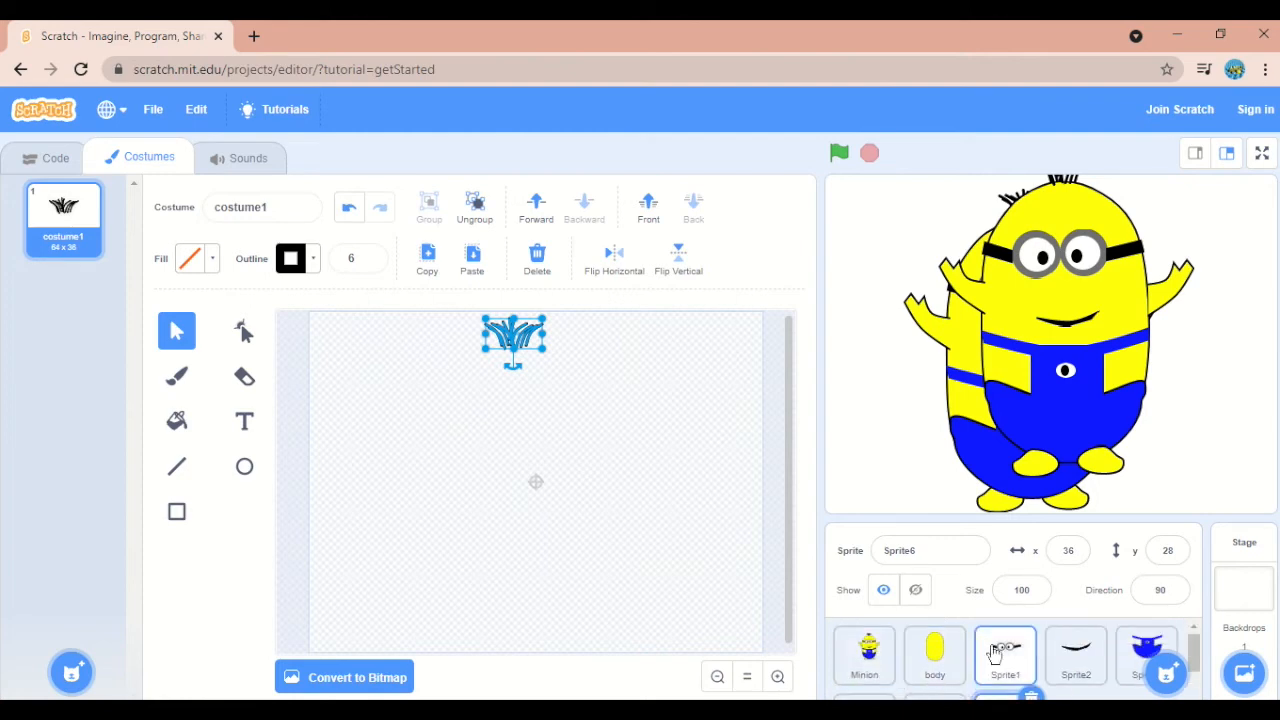
On the stage, move the separate yellow body to the right edge and the overalls to about x -87, y -5
left_click(866, 660)
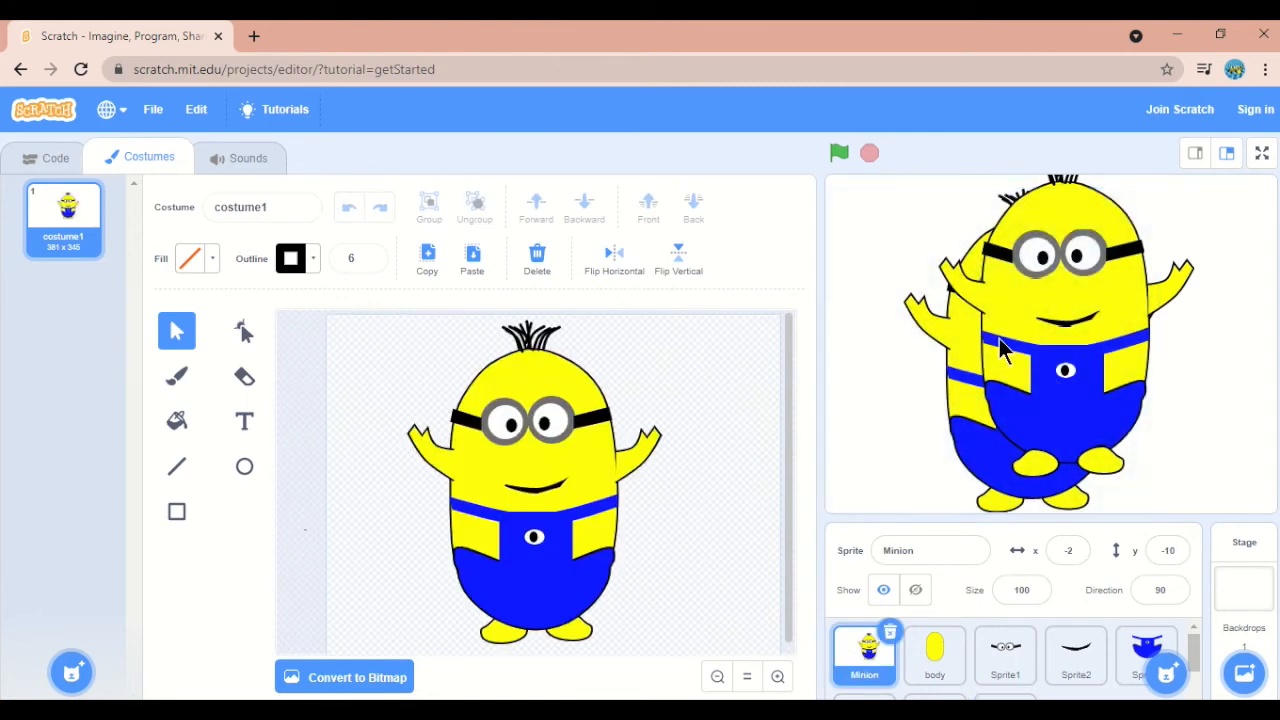
left_click_drag(997, 343, 1160, 360)
left_click_drag(1076, 370, 960, 401)
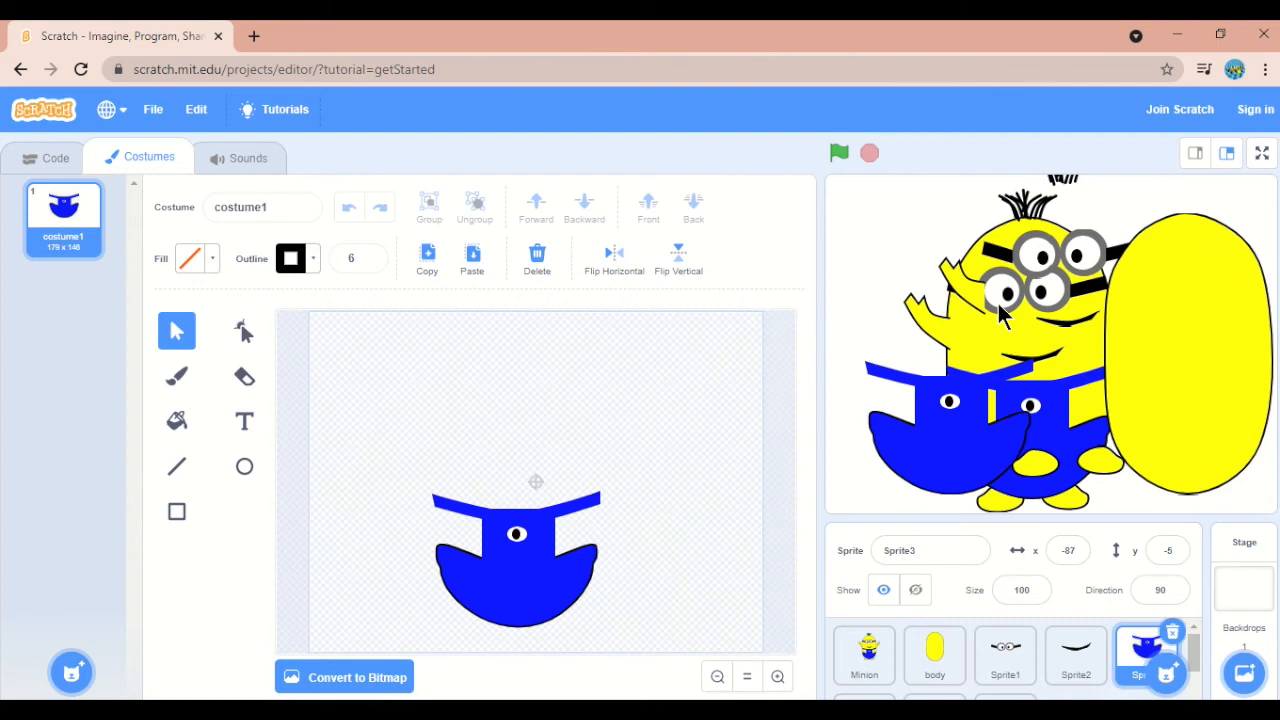
Move the complete Minion sprite to about x -47, y 11 on the stage and hide it
left_click_drag(1005, 289, 915, 270)
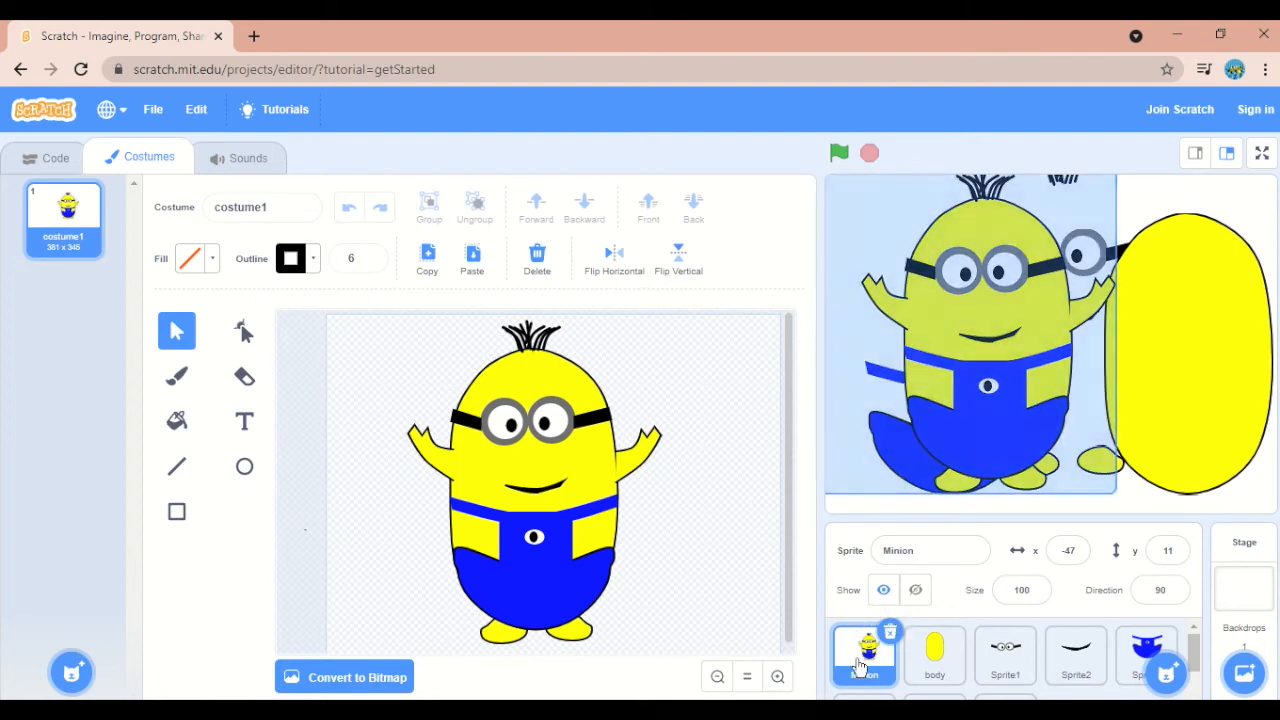
left_click(914, 597)
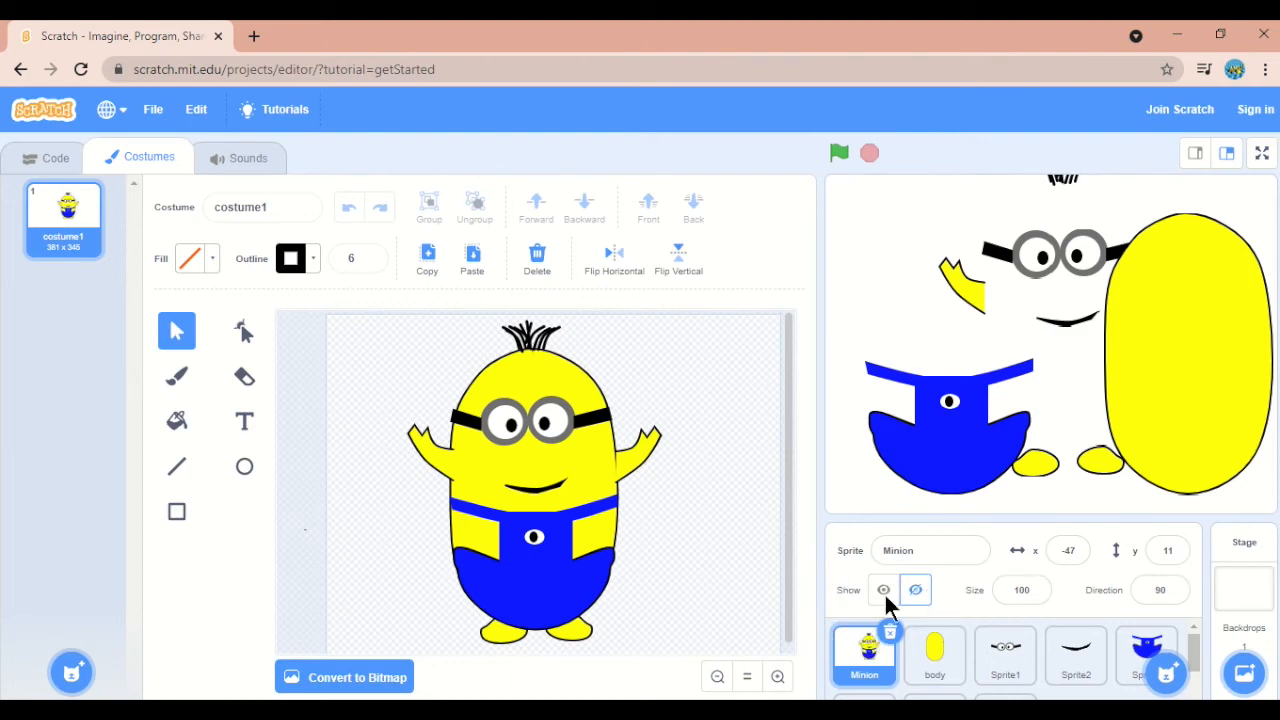
Spread out the goggles, arms (x -25, y 36), mouth, feet (x 59, y -12), body and hair on the stage, with the hair between overalls and body
left_click_drag(1046, 264, 948, 239)
left_click_drag(967, 293, 910, 285)
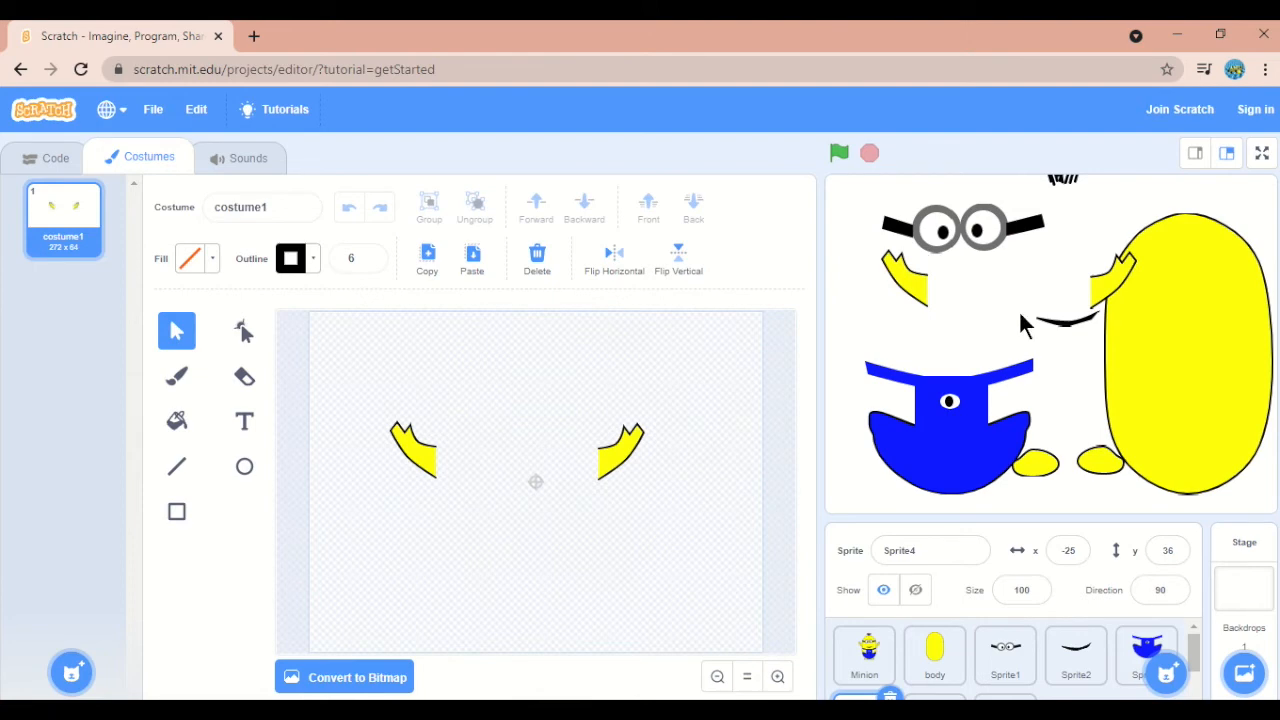
left_click_drag(1045, 320, 970, 296)
left_click_drag(1040, 462, 1062, 500)
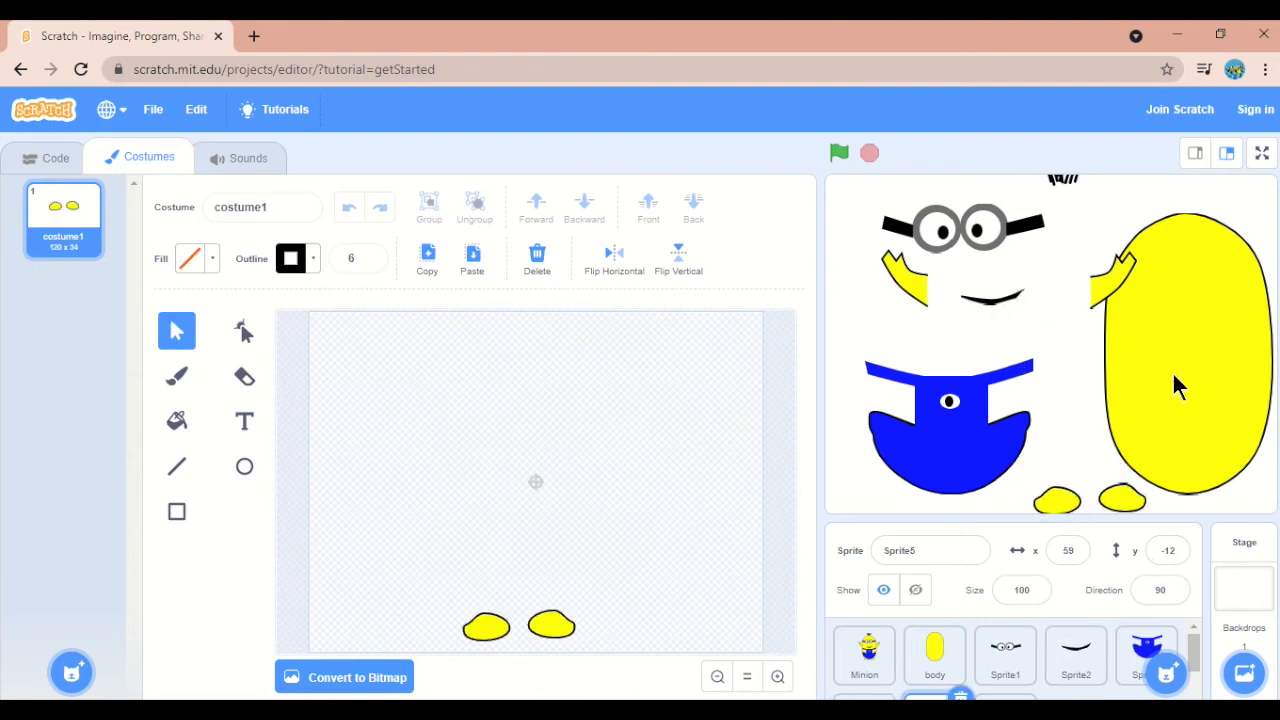
left_click_drag(1172, 371, 1194, 351)
left_click_drag(1071, 182, 1098, 419)
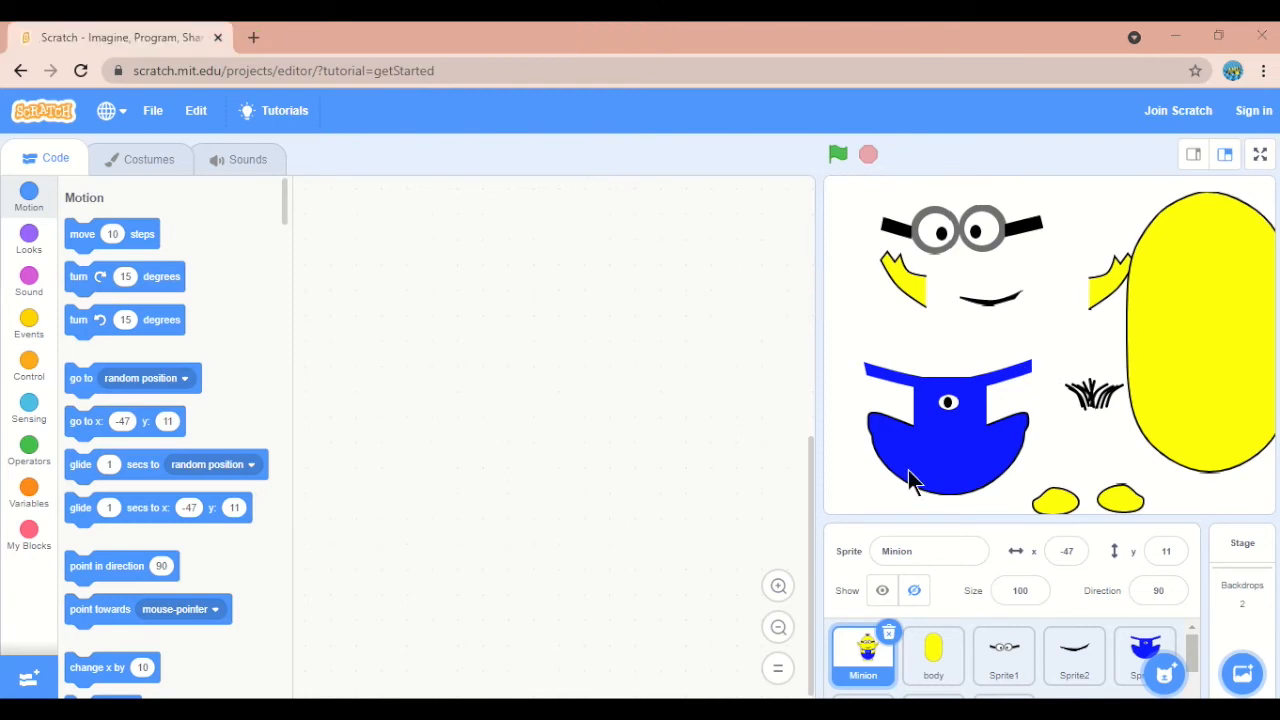
Paint a new backdrop and draw a purple rectangle with a black outline of width 4 over the canvas's upper-left quarter
mouse_move(1243, 674)
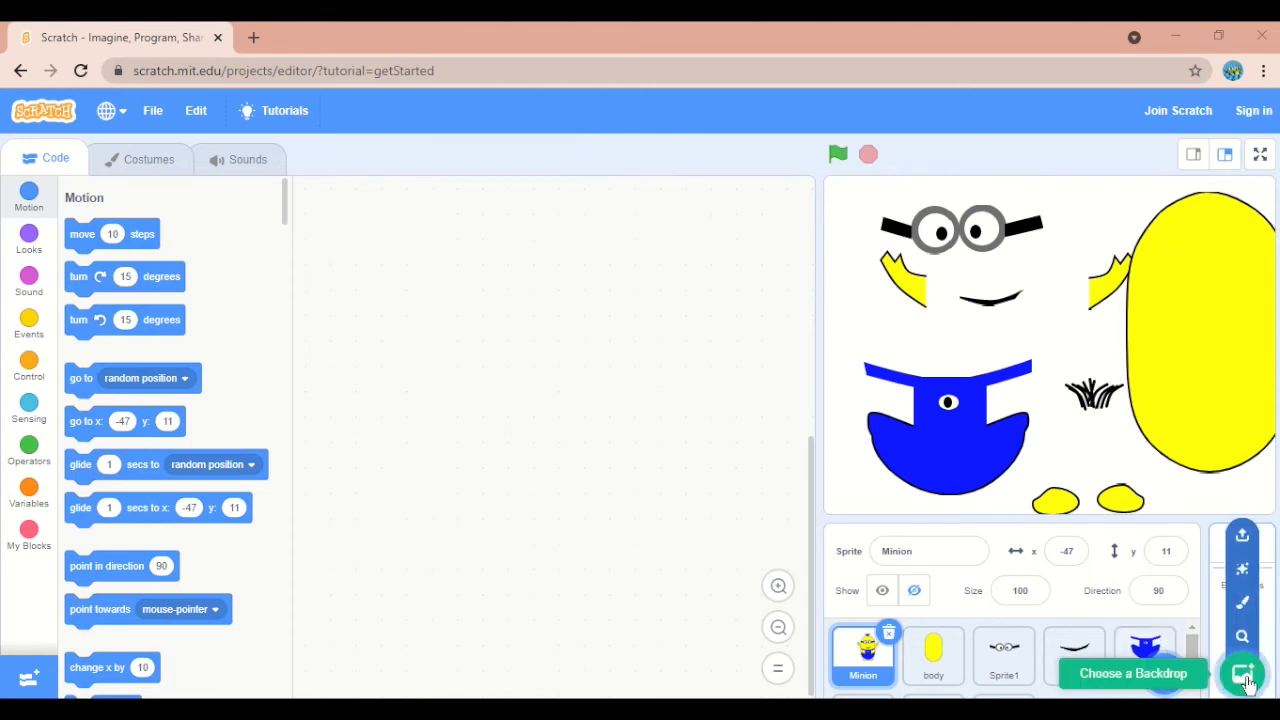
left_click(1242, 603)
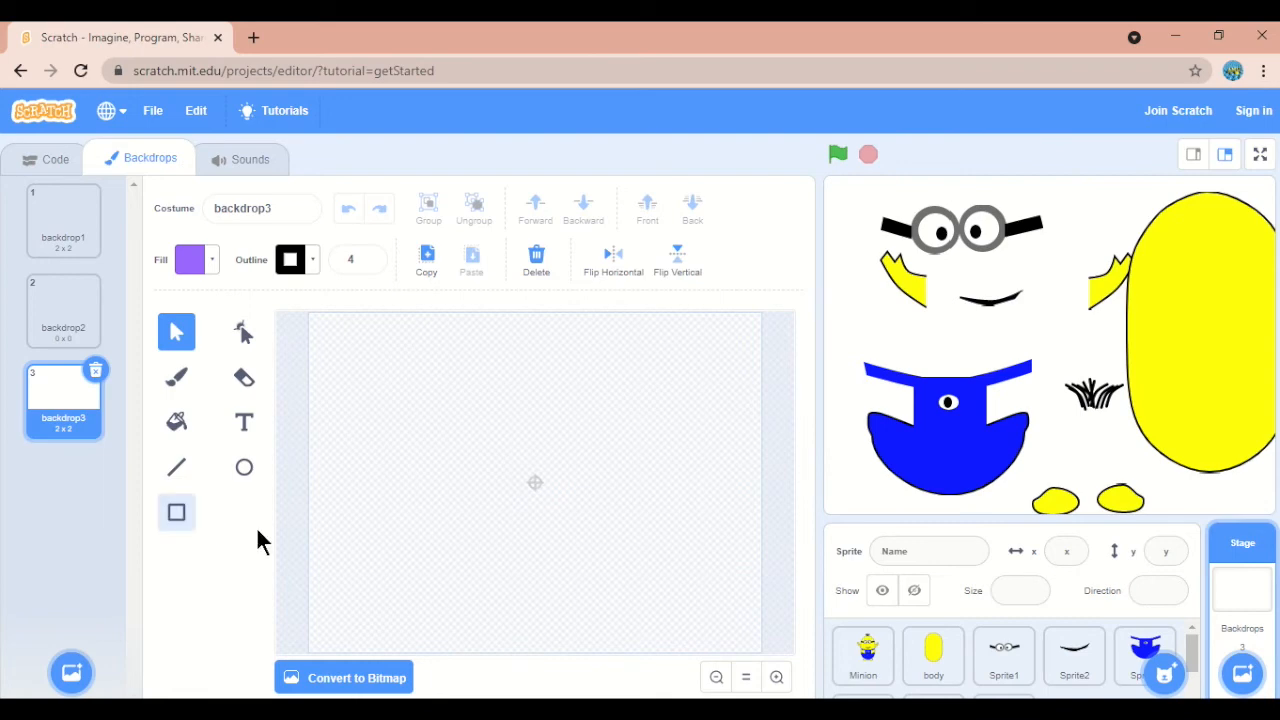
left_click(176, 512)
left_click_drag(309, 313, 535, 492)
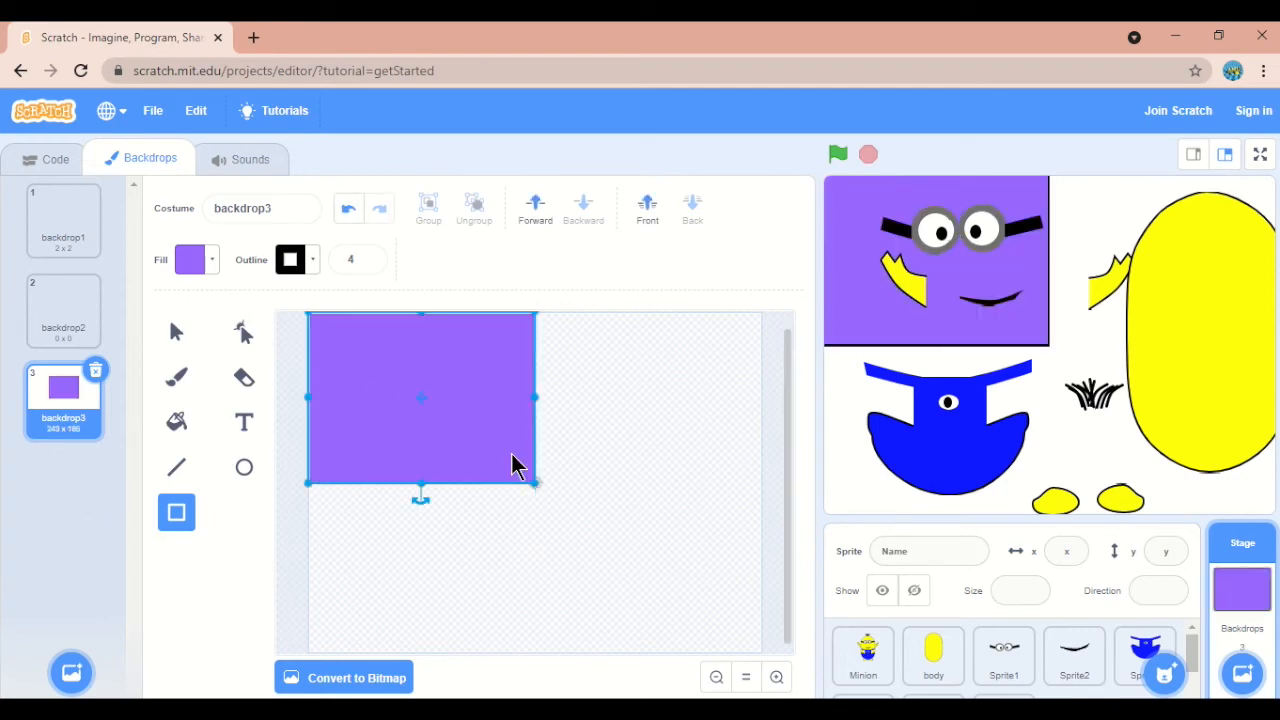
Change the fill of the purple rectangle in backdrop3 to light green, with Color set to 25
left_click(211, 256)
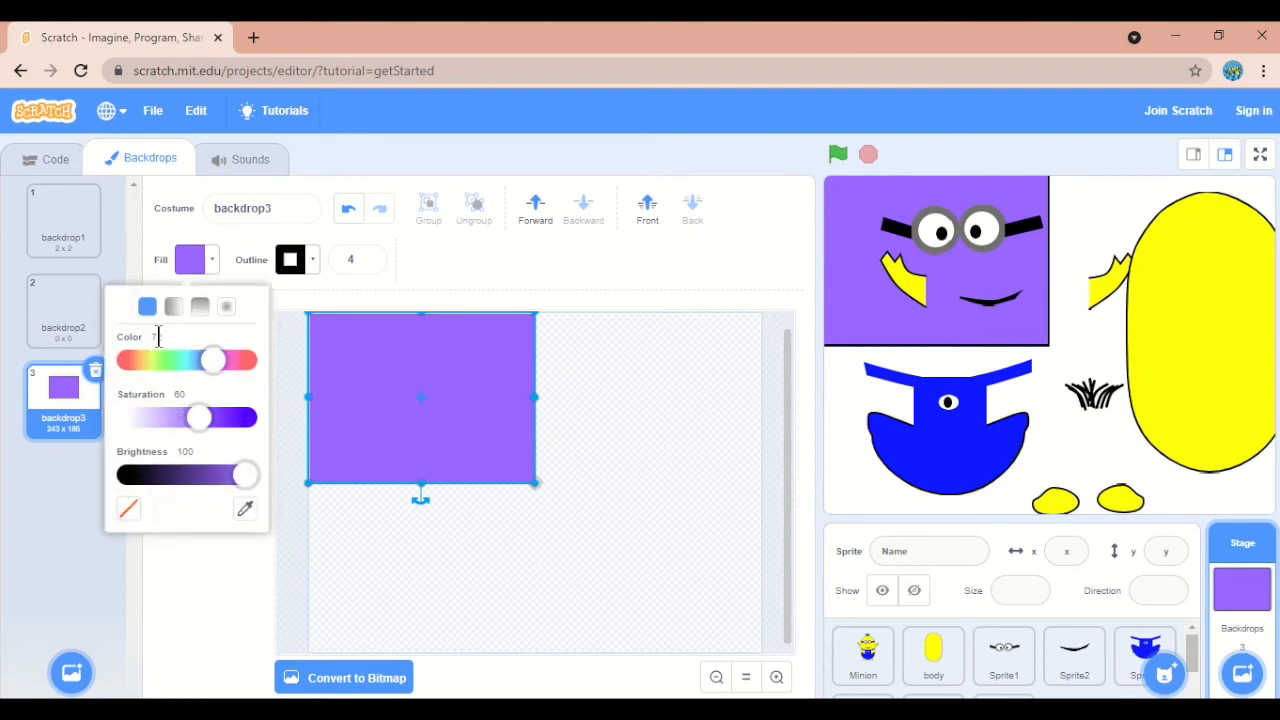
left_click_drag(212, 370, 149, 376)
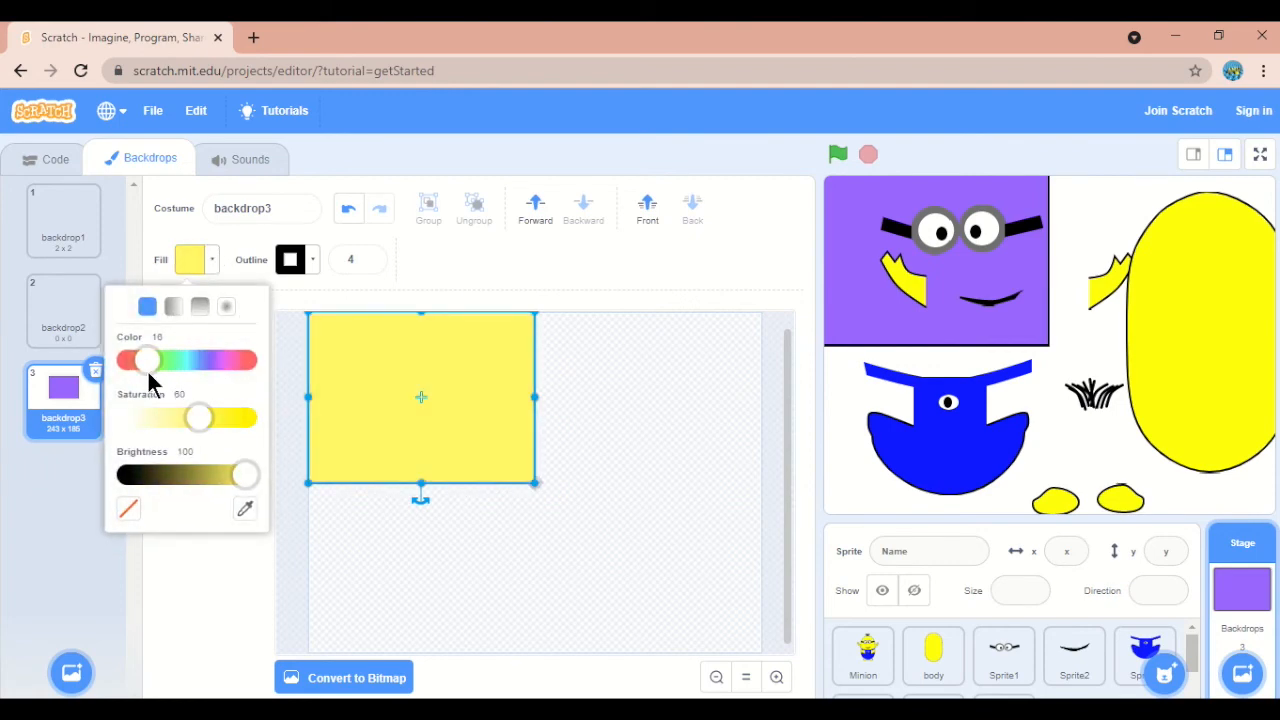
left_click_drag(148, 376, 158, 372)
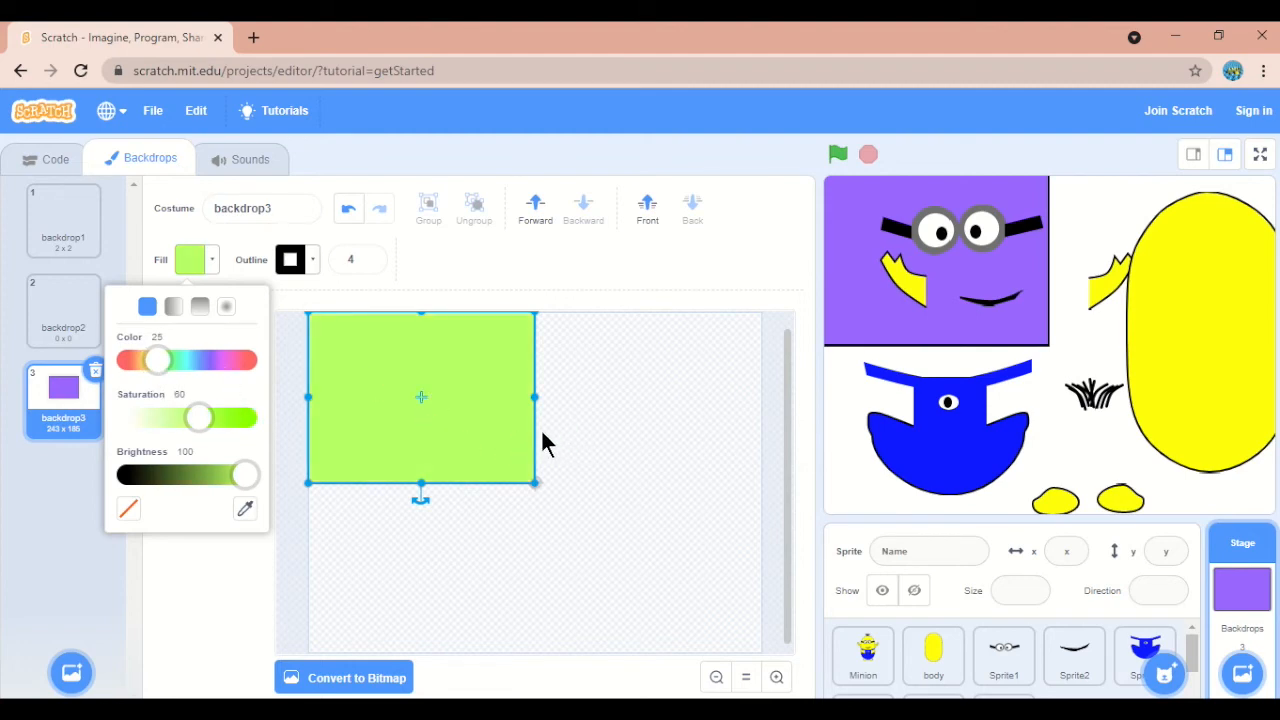
left_click(224, 540)
left_click(340, 550)
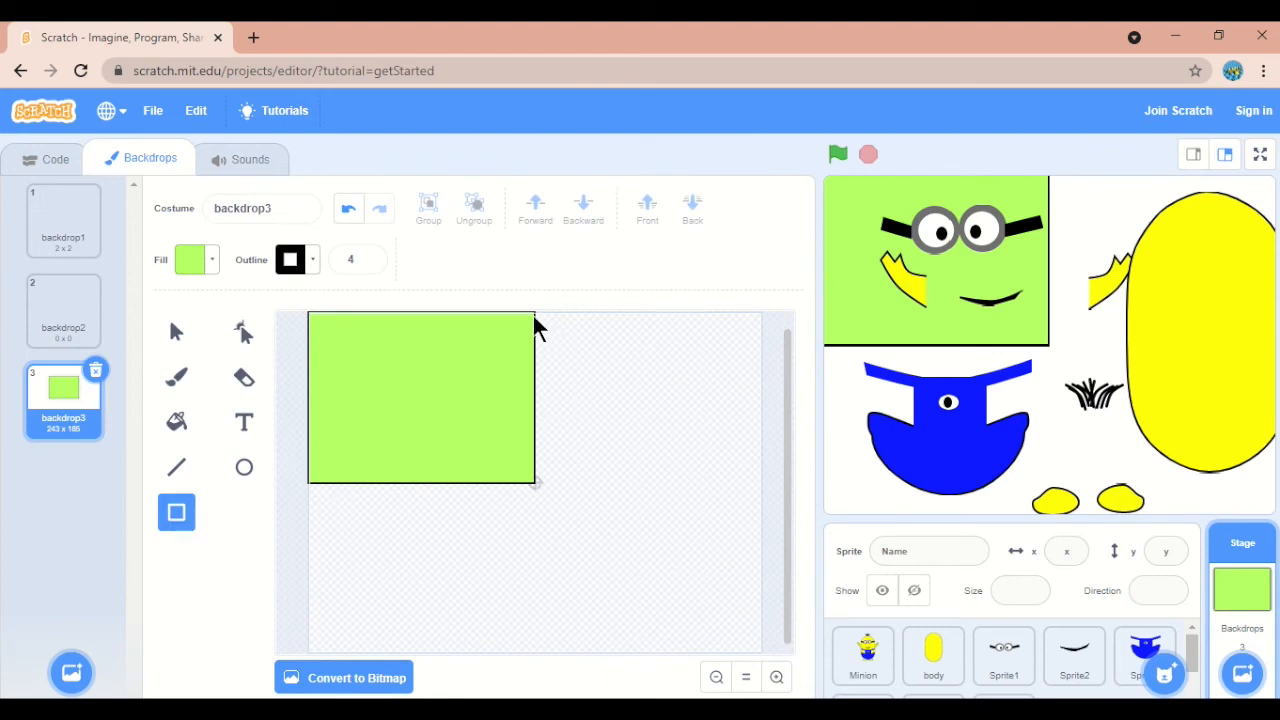
Remove the black outline from the light green rectangle
left_click(176, 331)
left_click(309, 362)
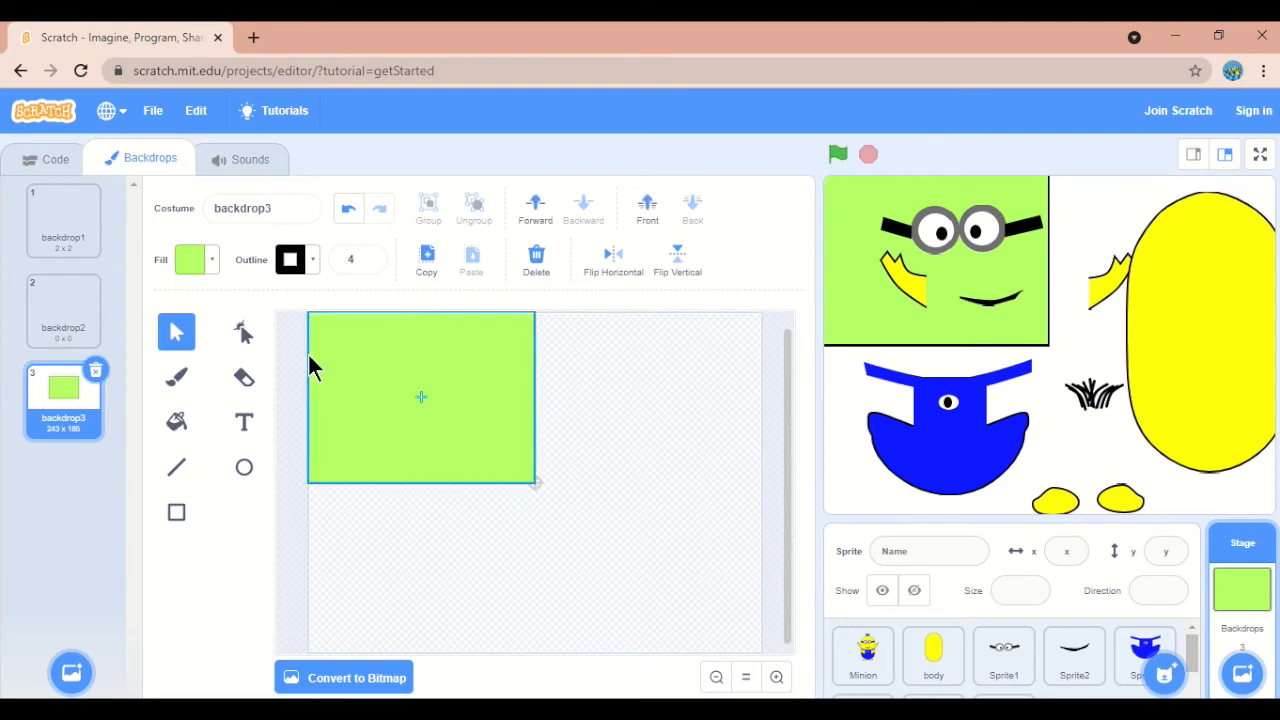
left_click(311, 262)
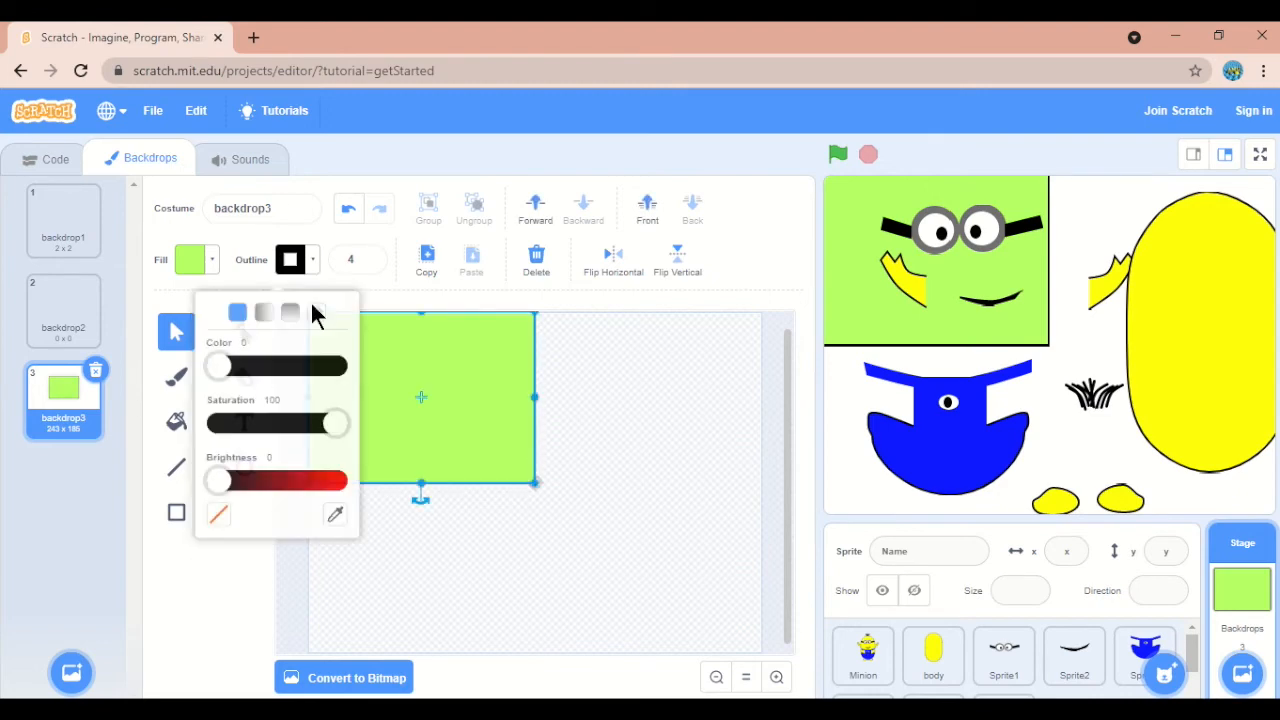
left_click(221, 511)
left_click(337, 594)
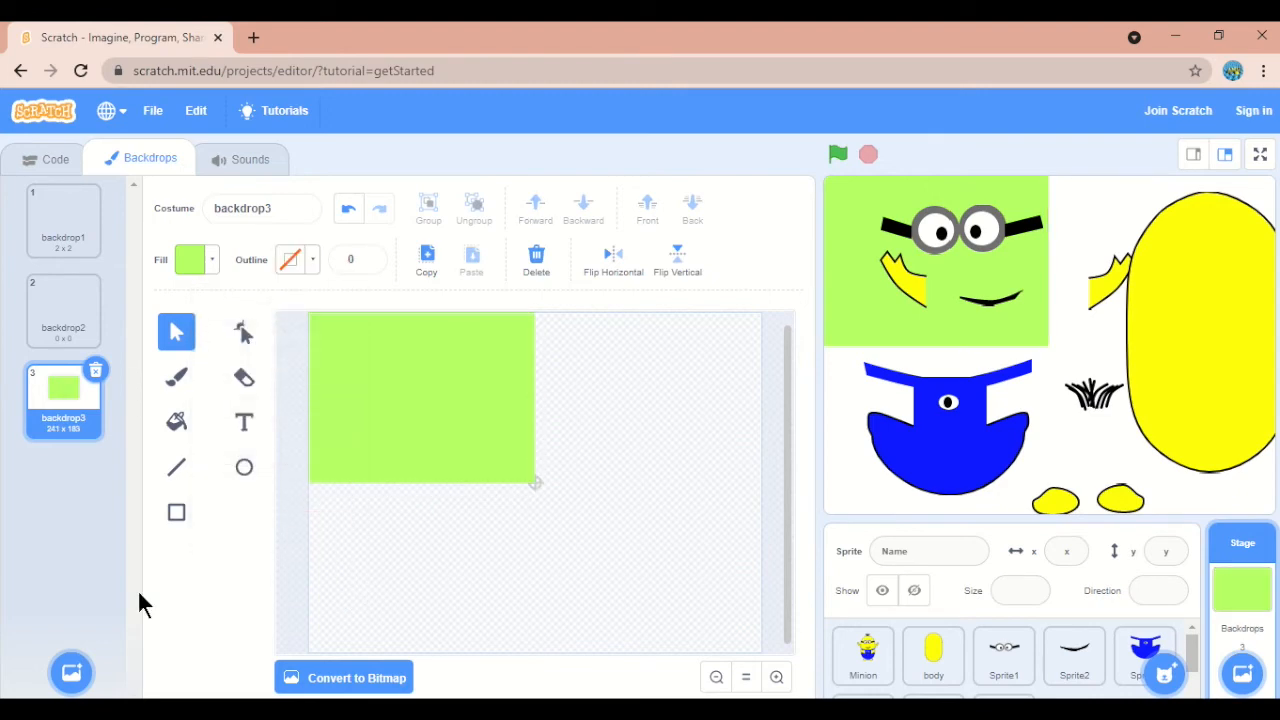
Draw a rectangle covering the backdrop's upper-right quarter and fill it with mint green, Color 39
left_click(176, 513)
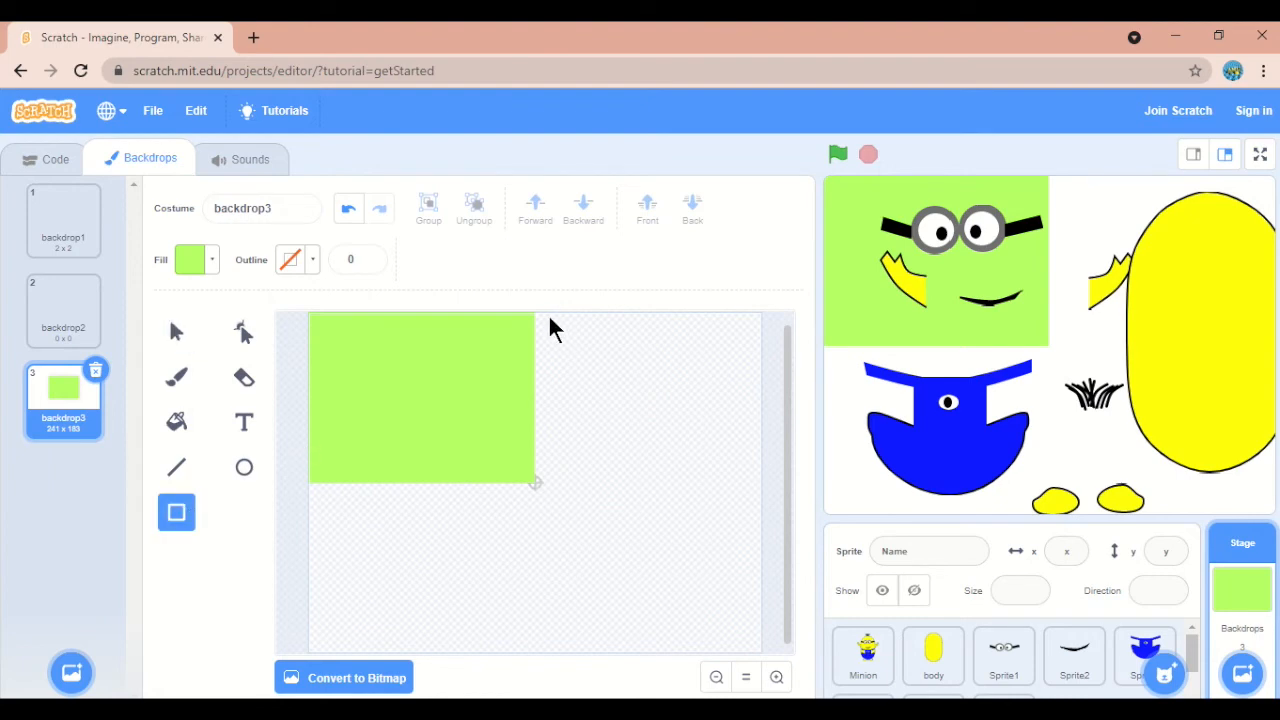
mouse_move(533, 314)
left_mouse_down()
mouse_move(574, 477)
mouse_move(591, 489)
mouse_move(763, 488)
left_mouse_up()
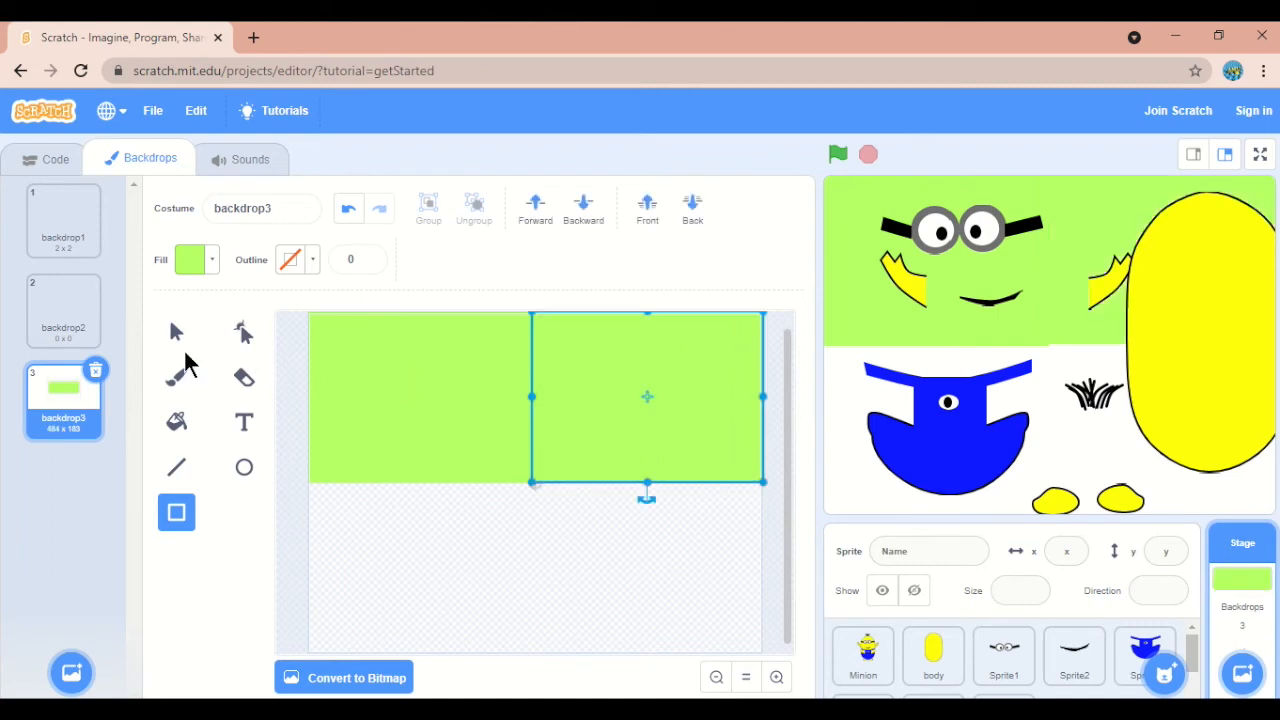
left_click(211, 262)
left_click_drag(163, 366, 178, 366)
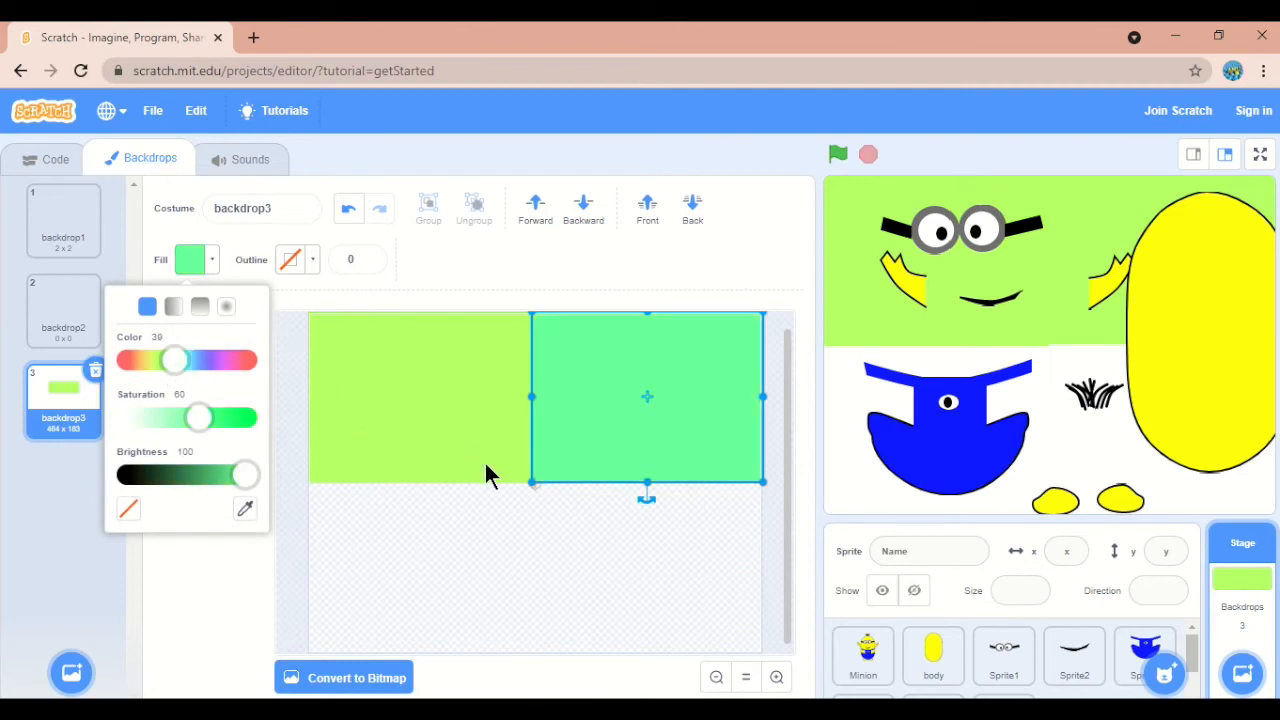
left_click(195, 557)
left_click(331, 600)
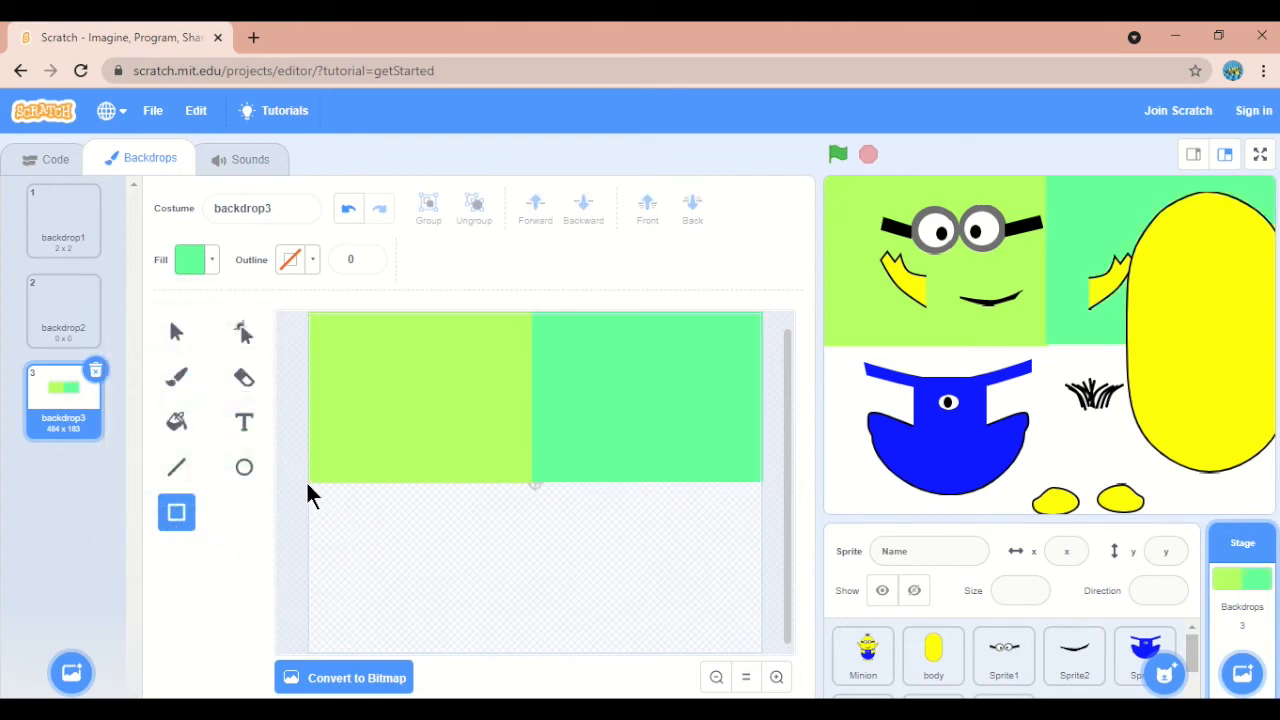
Draw a rectangle covering the backdrop's lower-left quarter and fill it with sky blue, Color 54
left_click_drag(311, 486, 535, 660)
left_click(190, 260)
left_click_drag(180, 364, 191, 358)
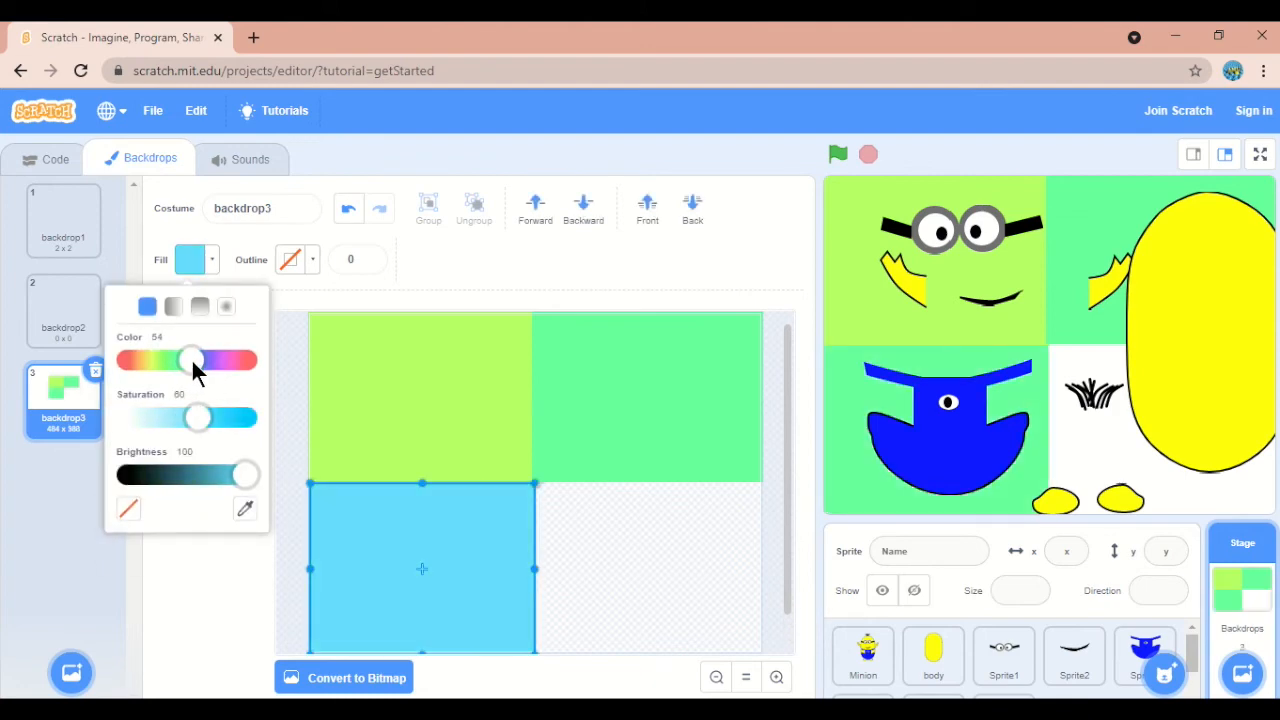
left_click(523, 537)
left_click(549, 510)
Draw a rectangle covering the backdrop's lower-right quarter and fill it with violet-blue
left_click_drag(531, 483, 763, 656)
left_click(190, 260)
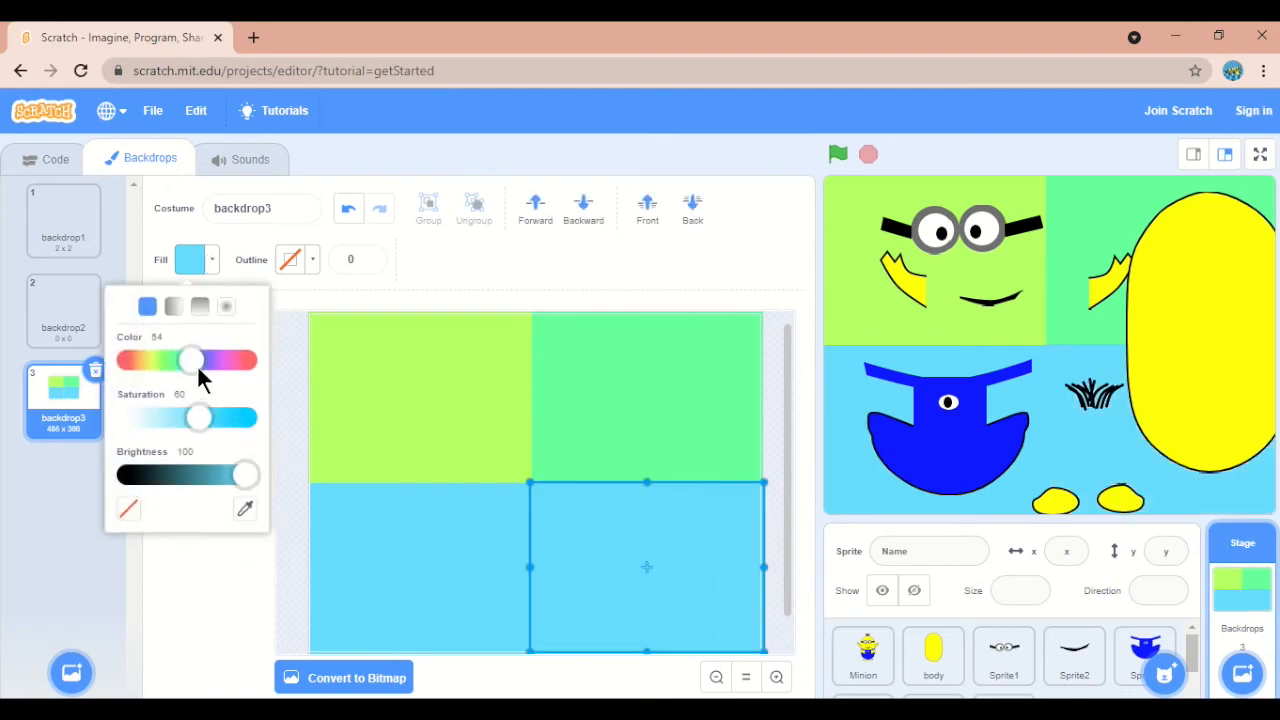
left_click_drag(198, 364, 205, 359)
left_click(193, 517)
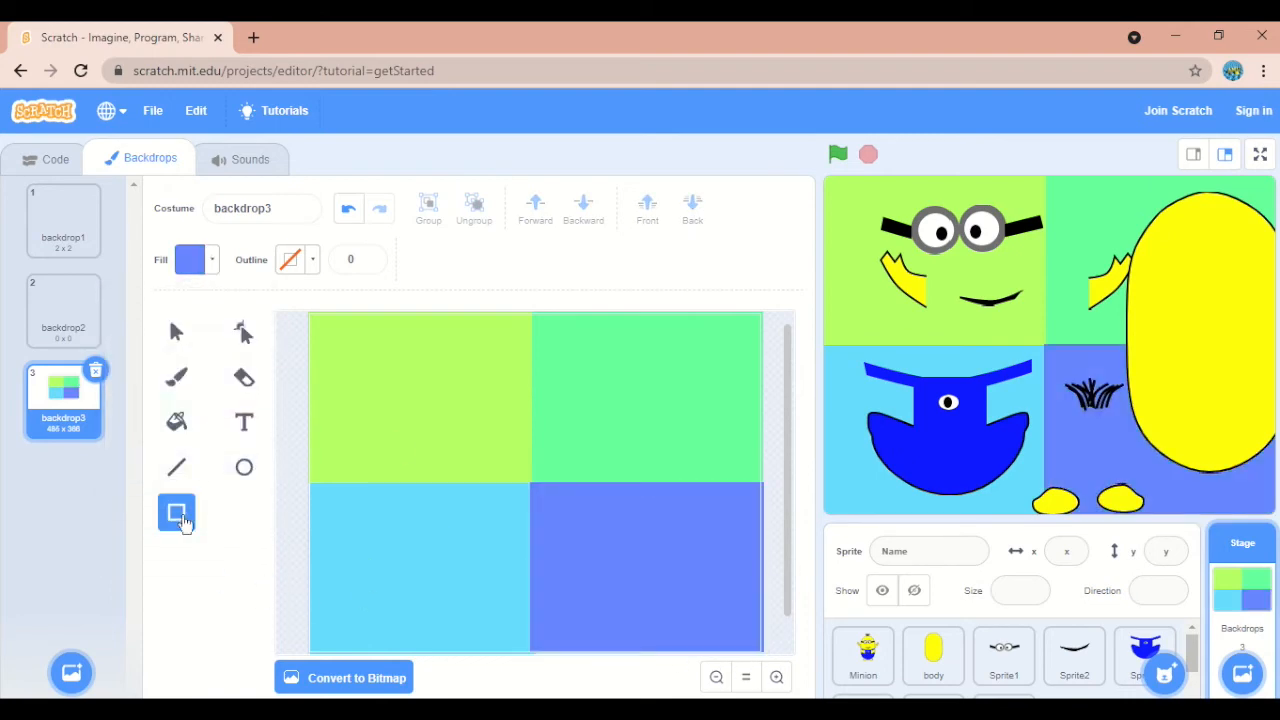
Draw a rectangle over the inner half of the light green quarter and fill it with magenta-purple
left_click_drag(417, 314, 531, 484)
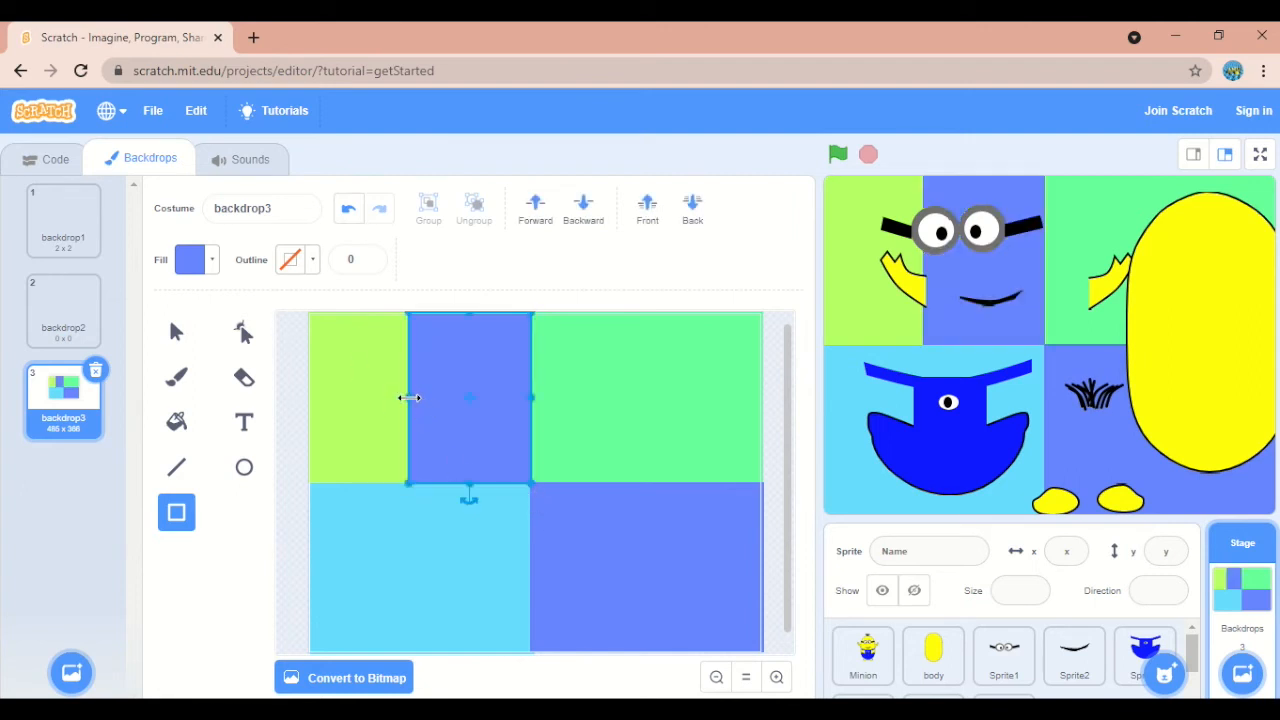
left_click(195, 260)
mouse_move(212, 362)
left_mouse_down()
mouse_move(142, 358)
mouse_move(229, 362)
left_mouse_up()
left_click(182, 534)
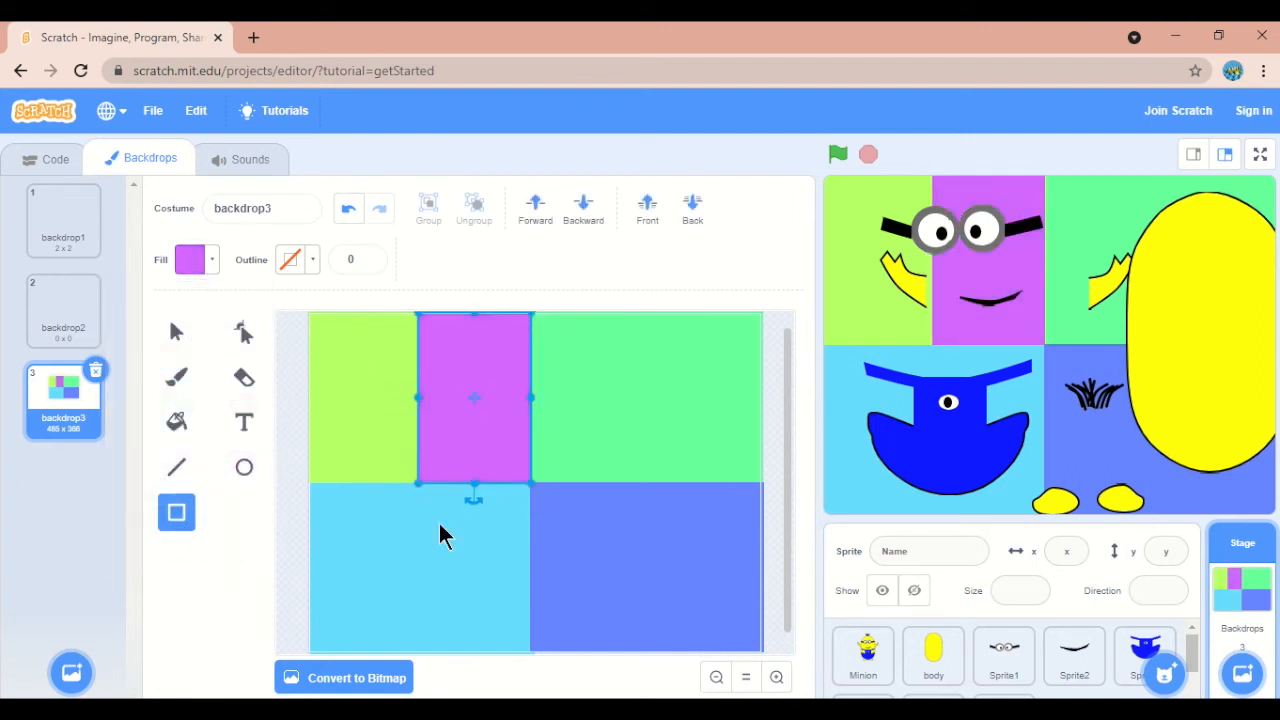
Draw a rectangle over the inner half of the mint green quarter and fill it with pink, Color 91
left_click(190, 506)
left_click_drag(524, 316, 649, 490)
left_click(190, 260)
left_click_drag(229, 358, 246, 360)
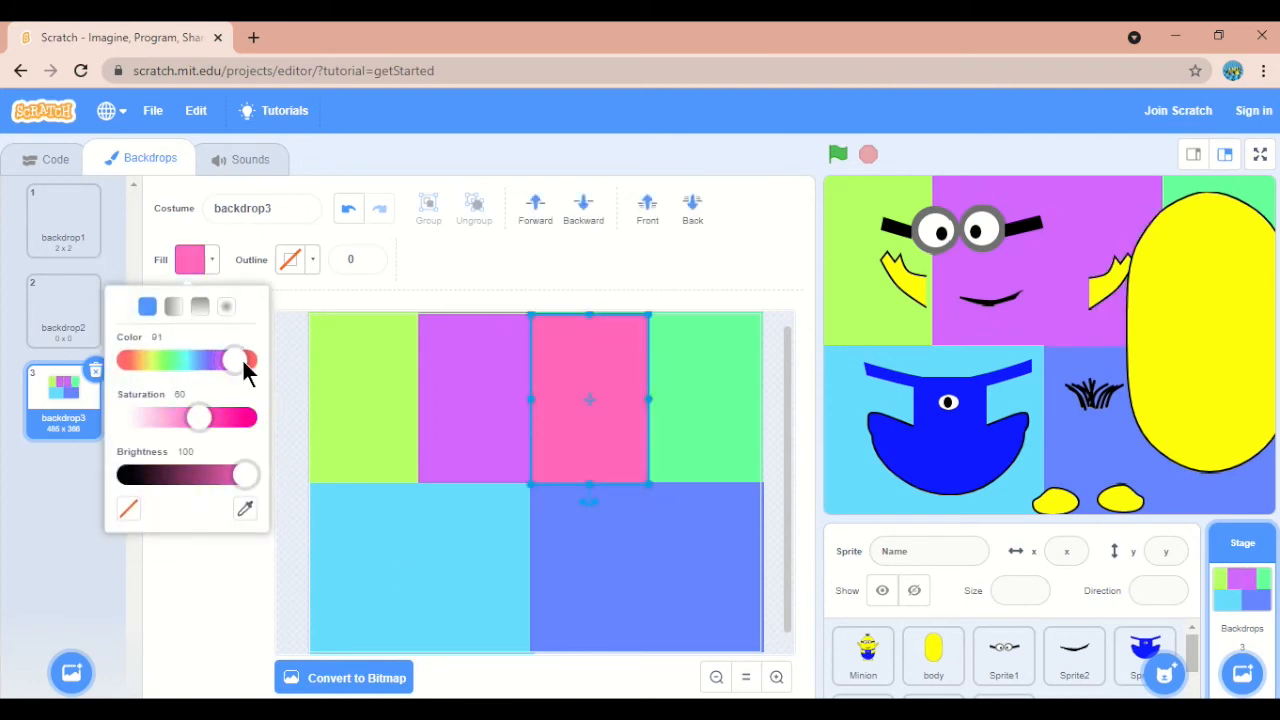
Draw a rectangle over the inner half of the sky blue quarter and fill it with salmon, Color 98 and Saturation 41
left_click(322, 564)
left_click_drag(419, 485, 532, 664)
left_click(205, 260)
left_click(241, 358)
left_click_drag(199, 417, 188, 419)
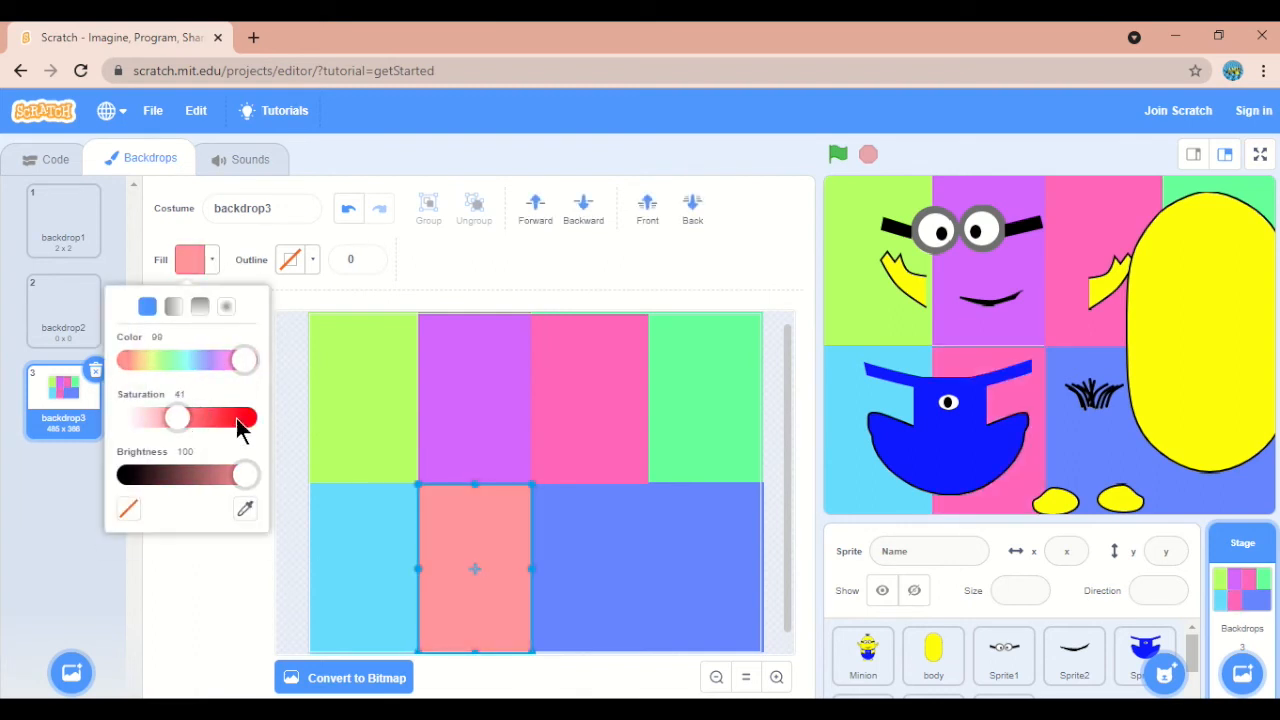
Draw a rectangle over the inner half of the violet-blue quarter and fill it with red, Color 99 and Saturation 77
left_click(191, 571)
mouse_move(531, 482)
left_mouse_down()
mouse_move(543, 594)
mouse_move(657, 666)
left_mouse_up()
left_click(212, 260)
left_click_drag(186, 419, 251, 417)
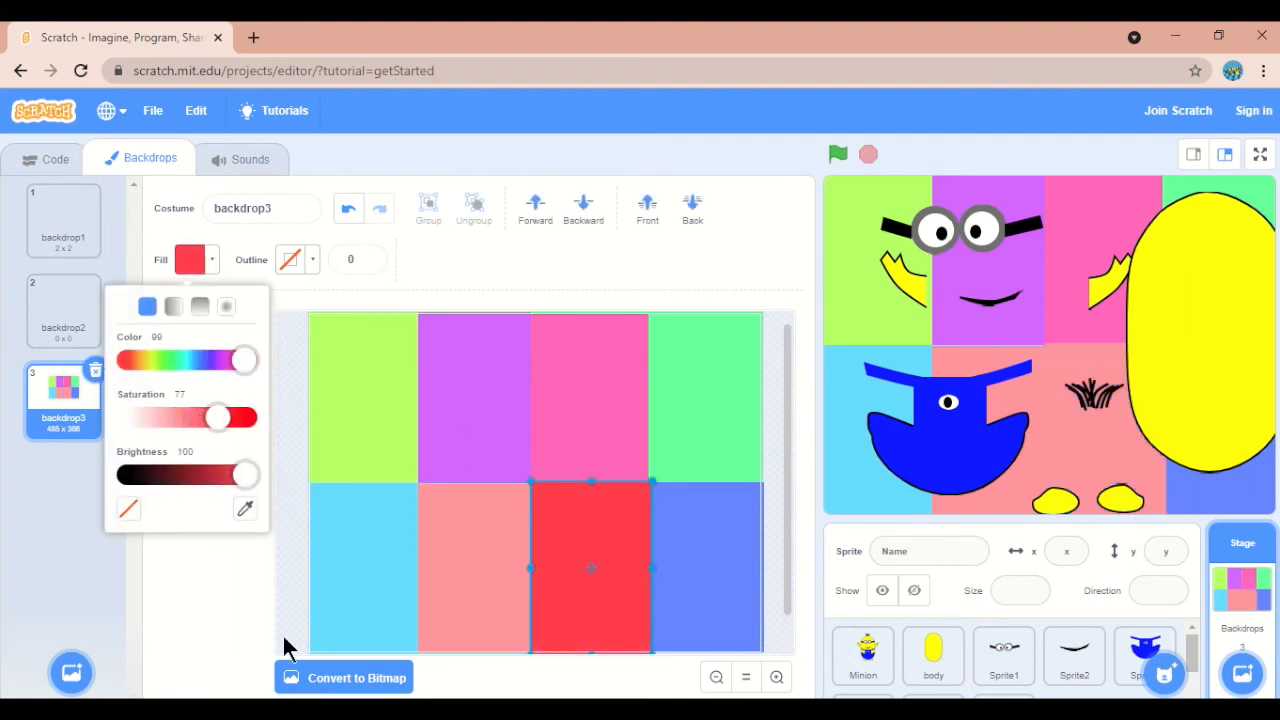
left_click(280, 606)
left_click(176, 467)
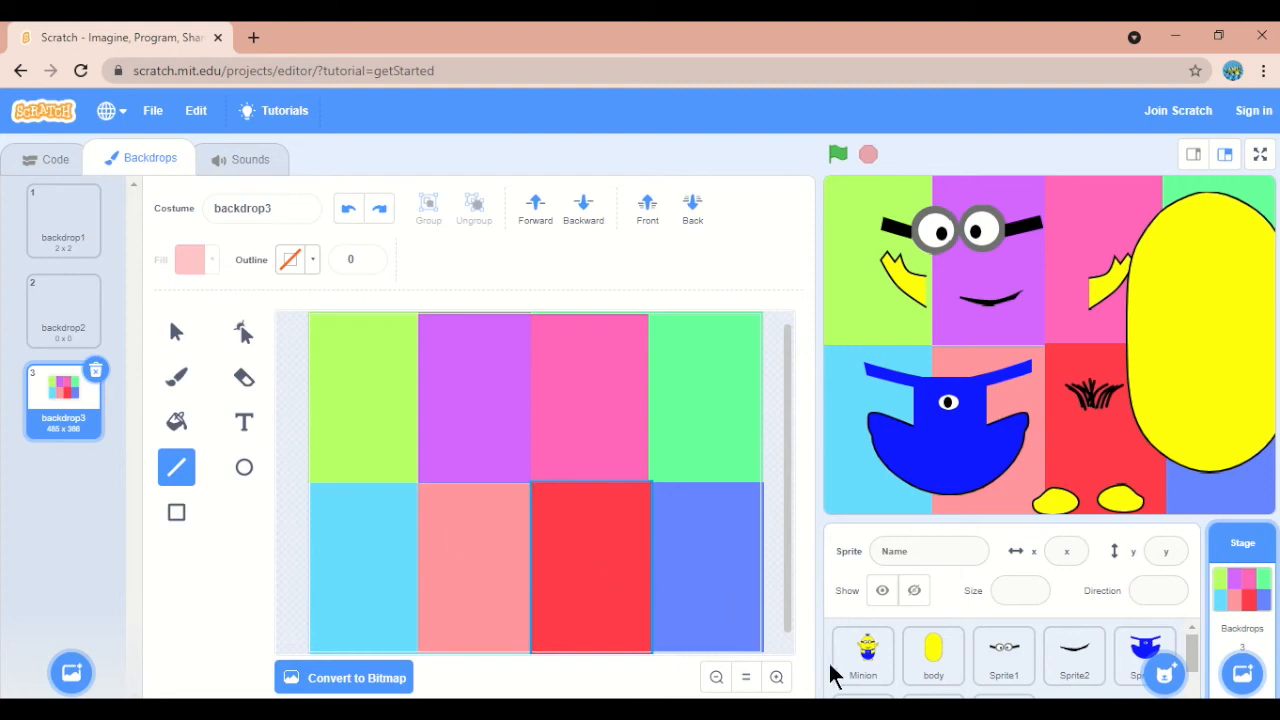
Show the complete Minion sprite on the stage for a preview, and hide it again
left_click(862, 660)
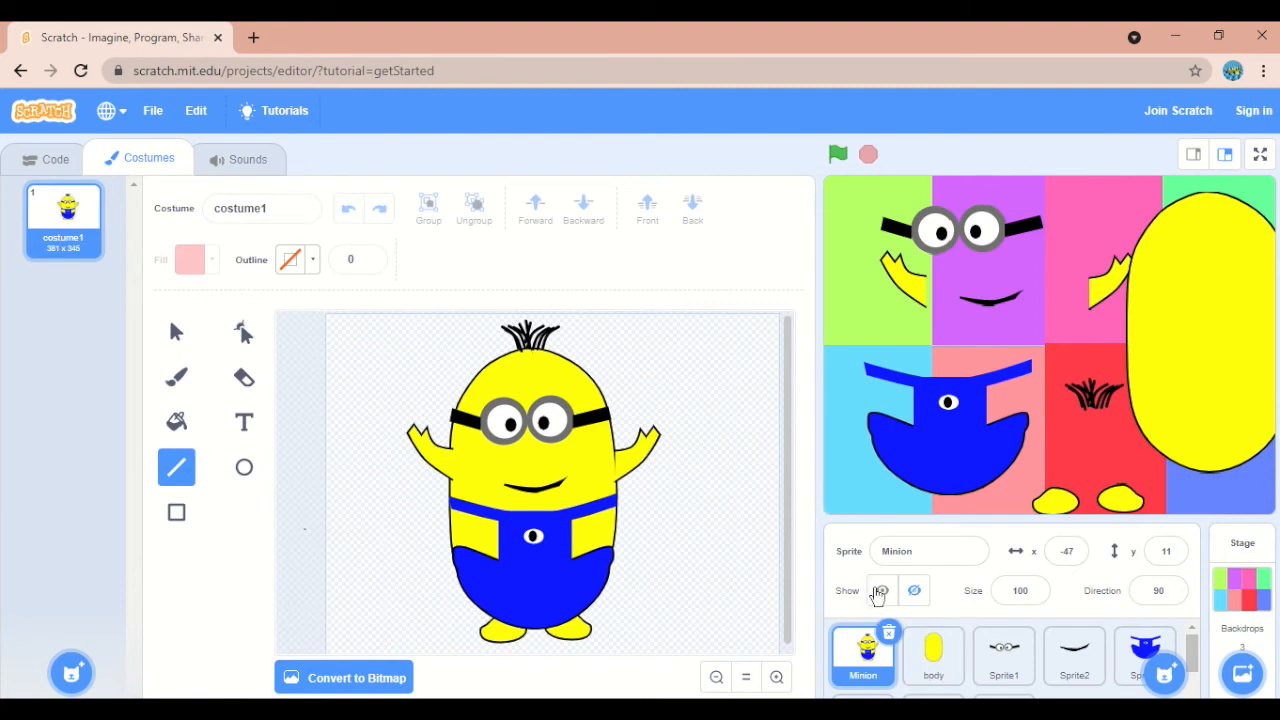
left_click(880, 591)
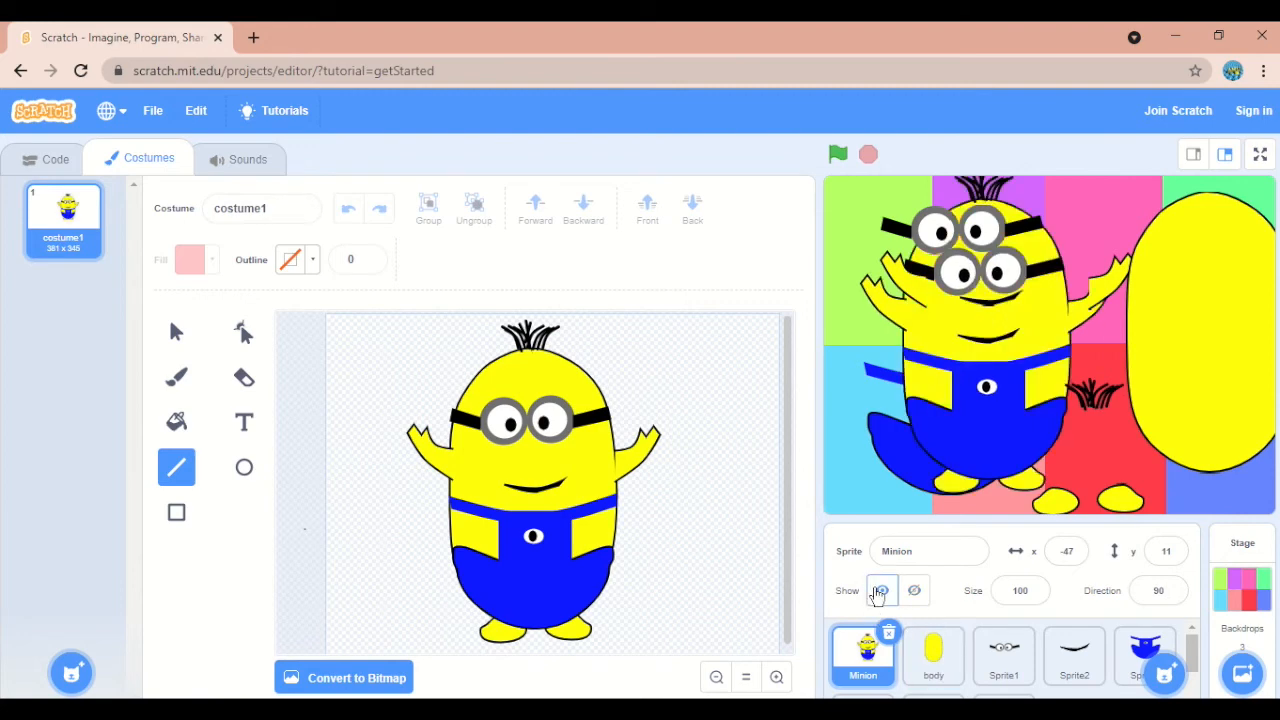
left_click(914, 591)
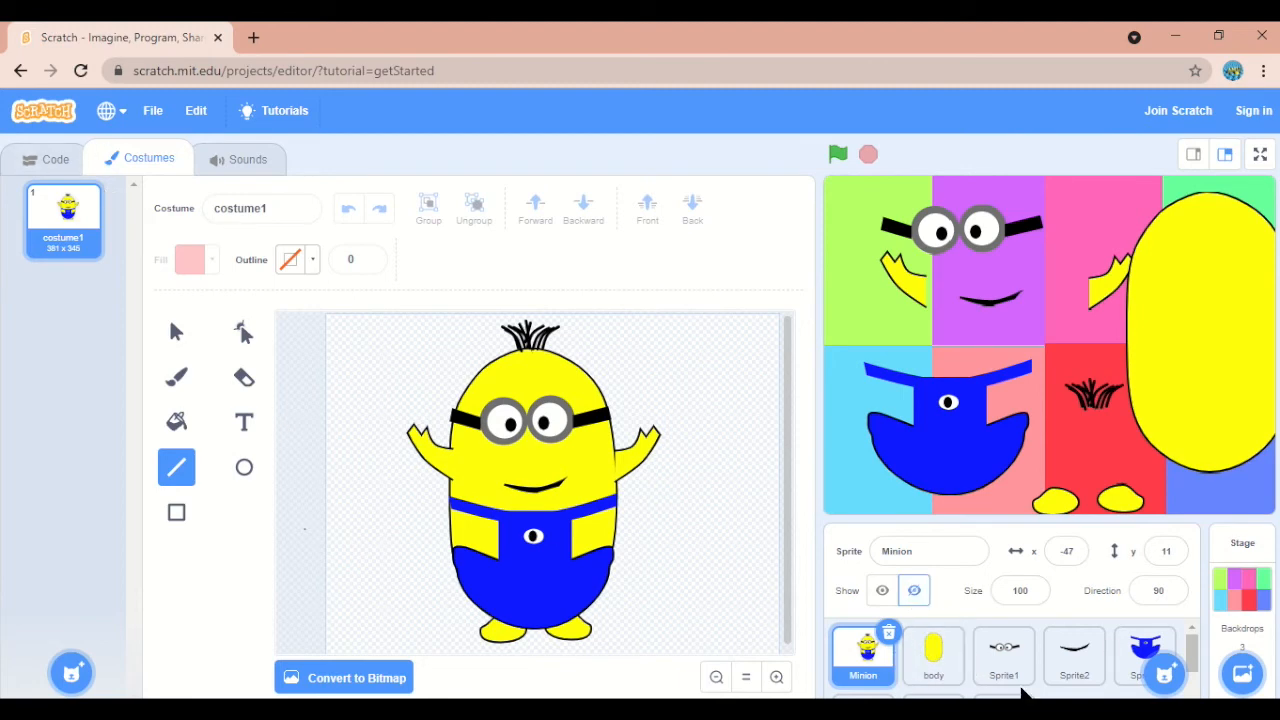
Delete the green flag event block from the body sprite's code and move the body to about x 15, y 4
left_click(944, 670)
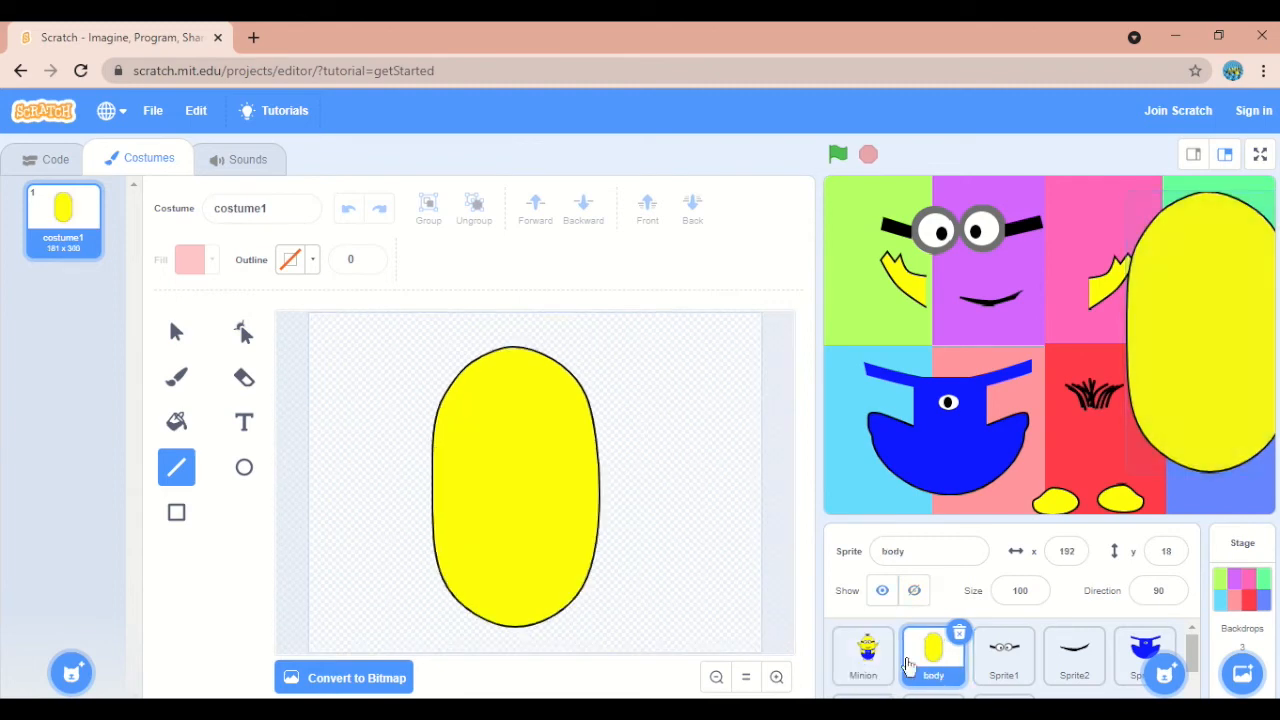
left_click(52, 159)
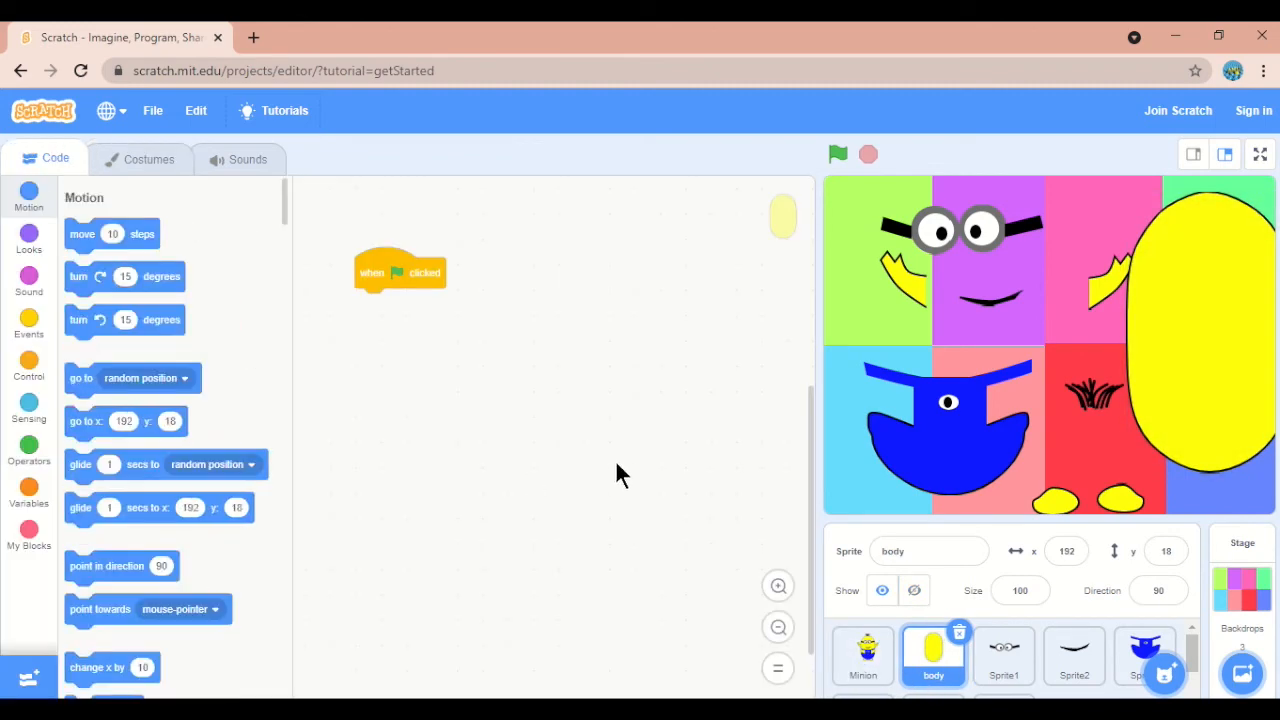
left_click_drag(378, 265, 140, 310)
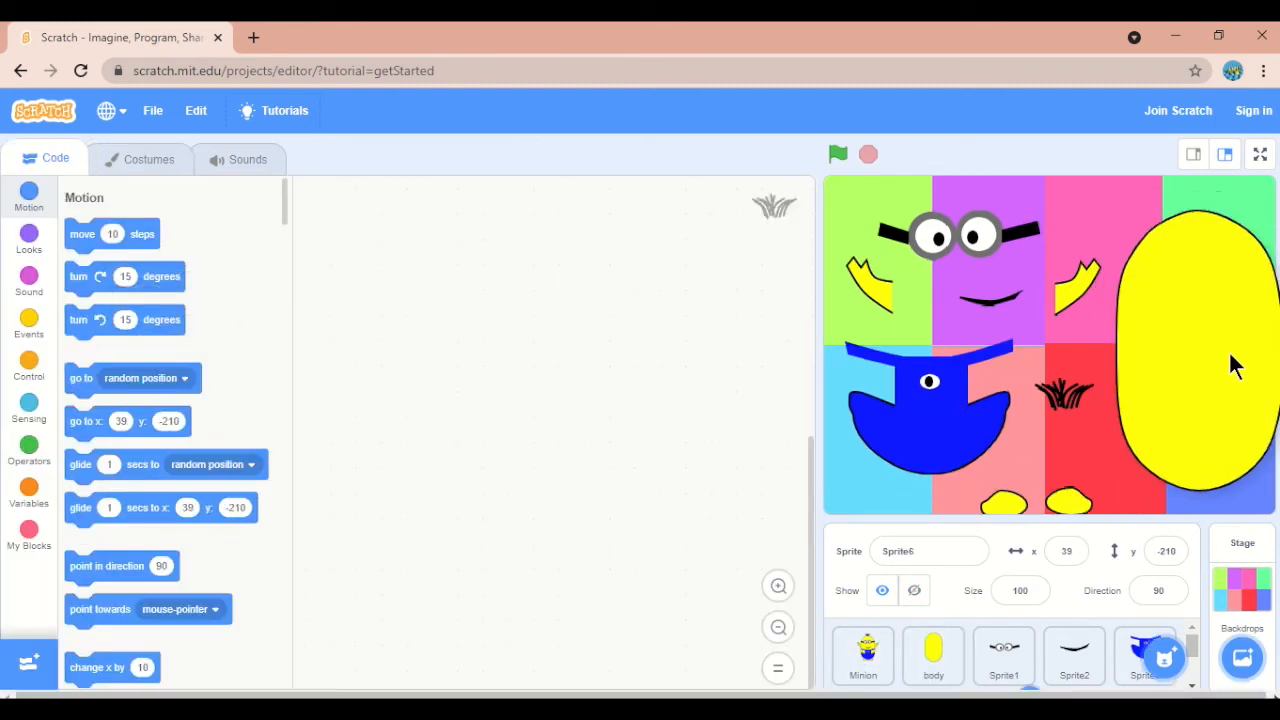
left_click_drag(1226, 366, 1164, 356)
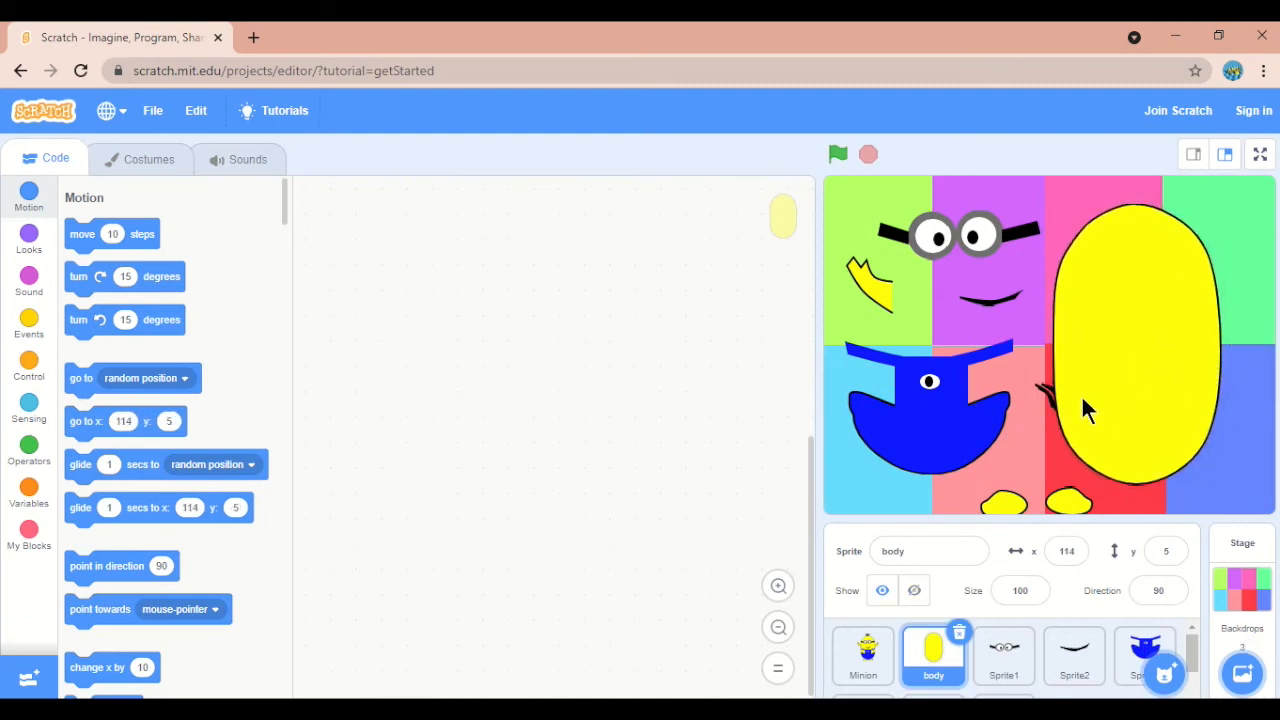
left_click_drag(1126, 374, 1033, 369)
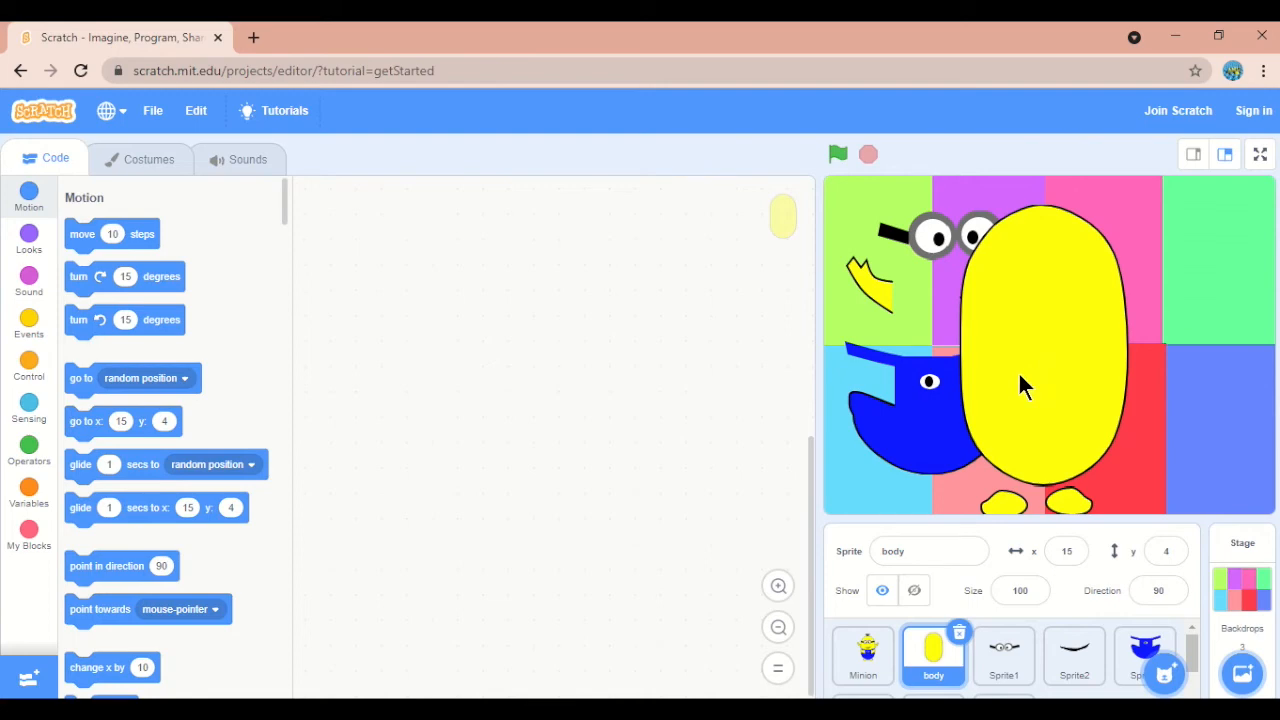
Add a "when green flag clicked" event block near the middle of the body sprite's script area
left_click(29, 323)
left_click_drag(92, 236, 468, 297)
left_click(778, 586)
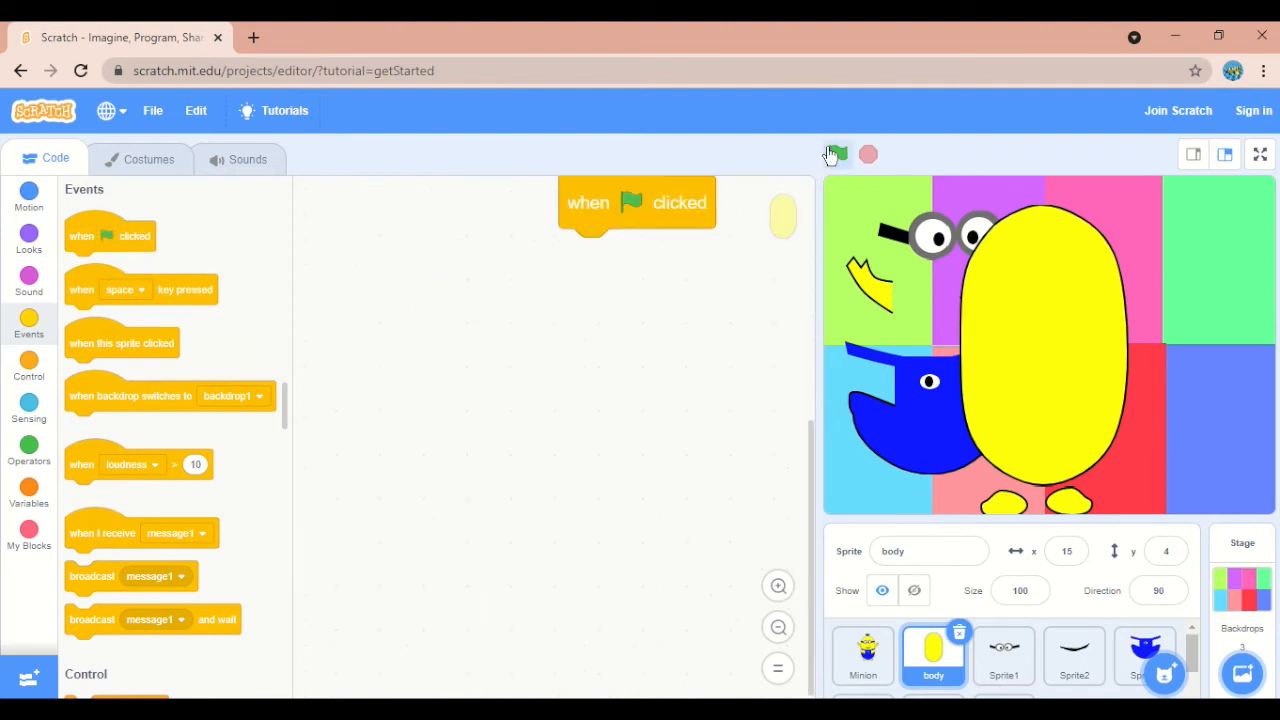
left_click_drag(651, 206, 534, 440)
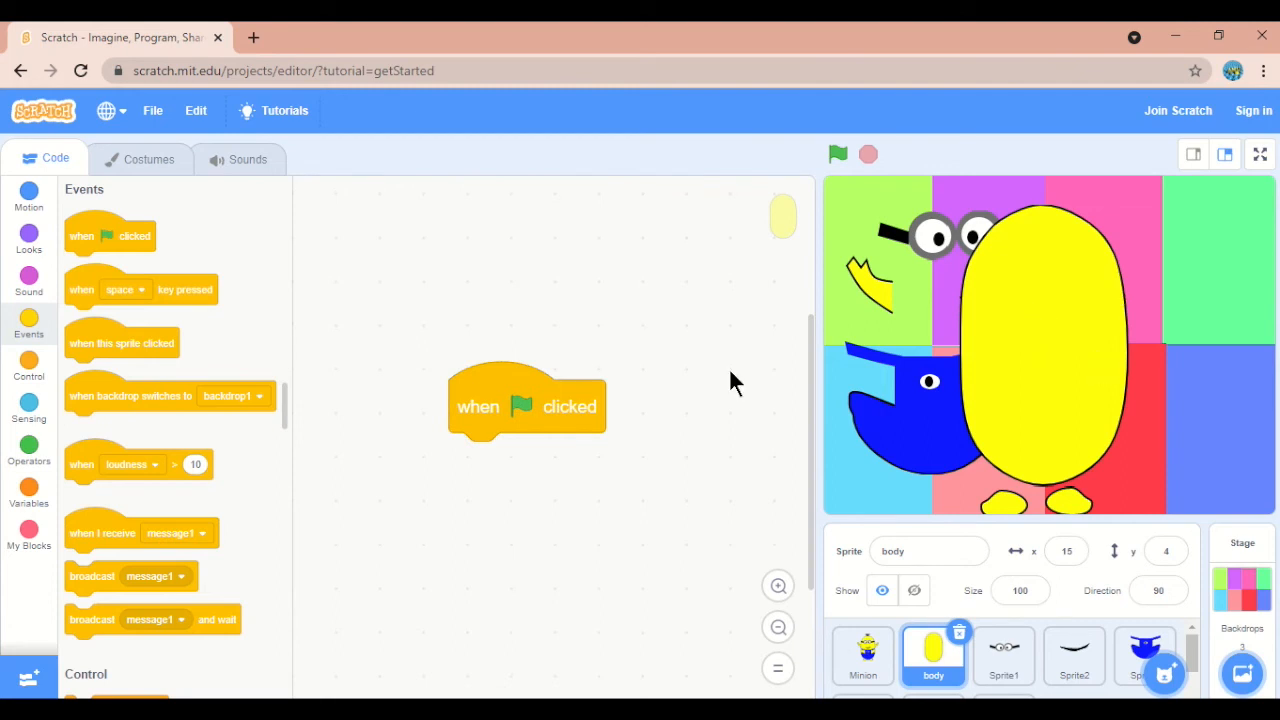
left_click_drag(525, 400, 502, 381)
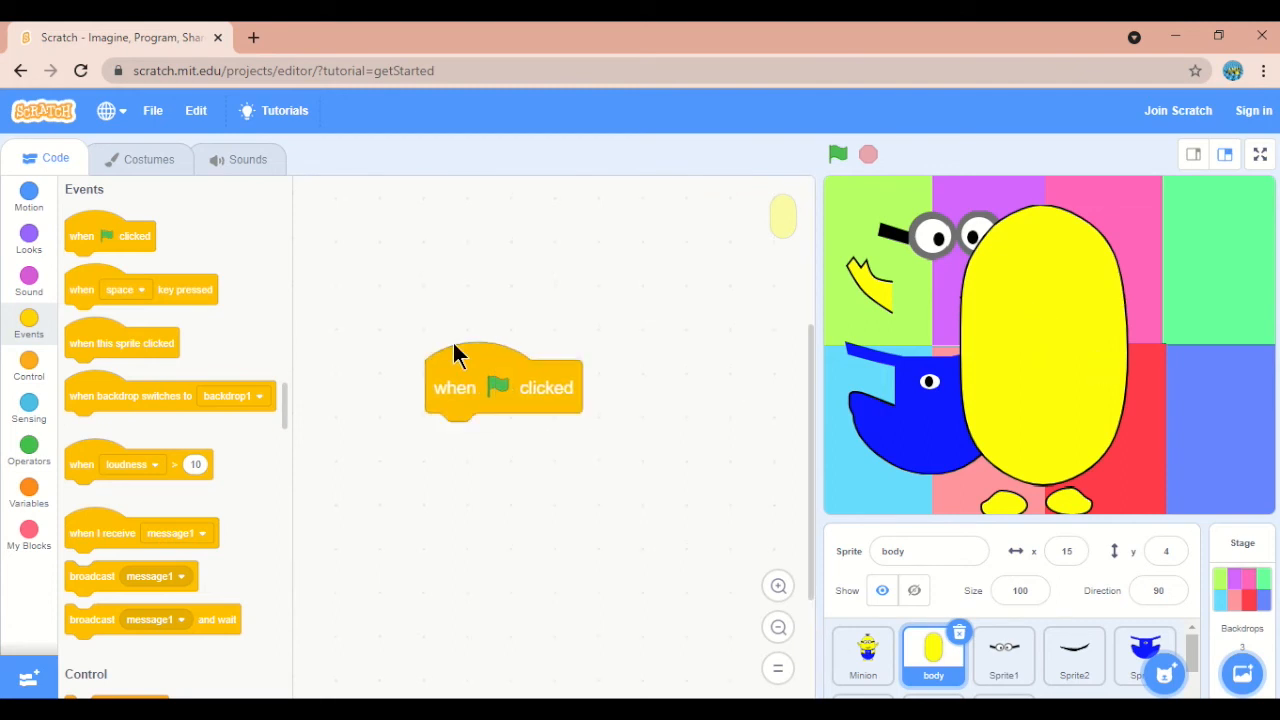
Position the body at x 20, y 3 on the stage and attach a "go to x: 20 y: 3" block under the green flag event
left_click(27, 197)
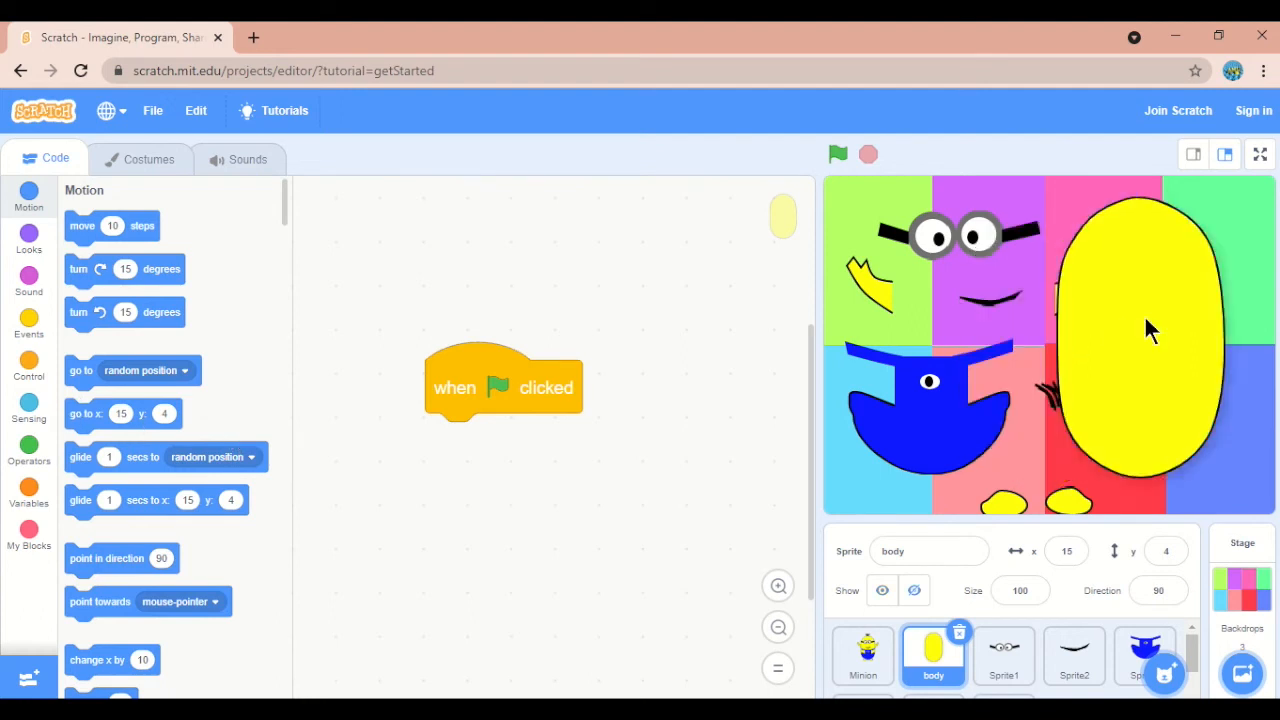
left_click_drag(1145, 318, 1151, 315)
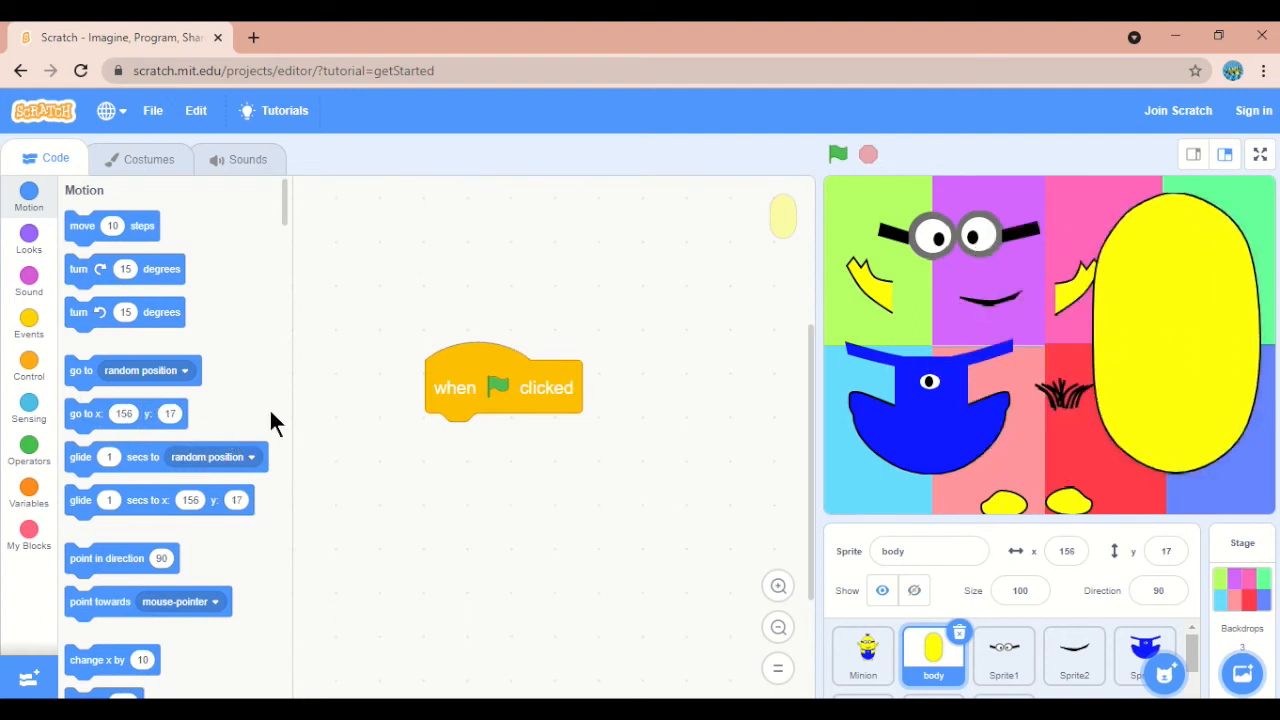
left_click_drag(1174, 318, 1066, 330)
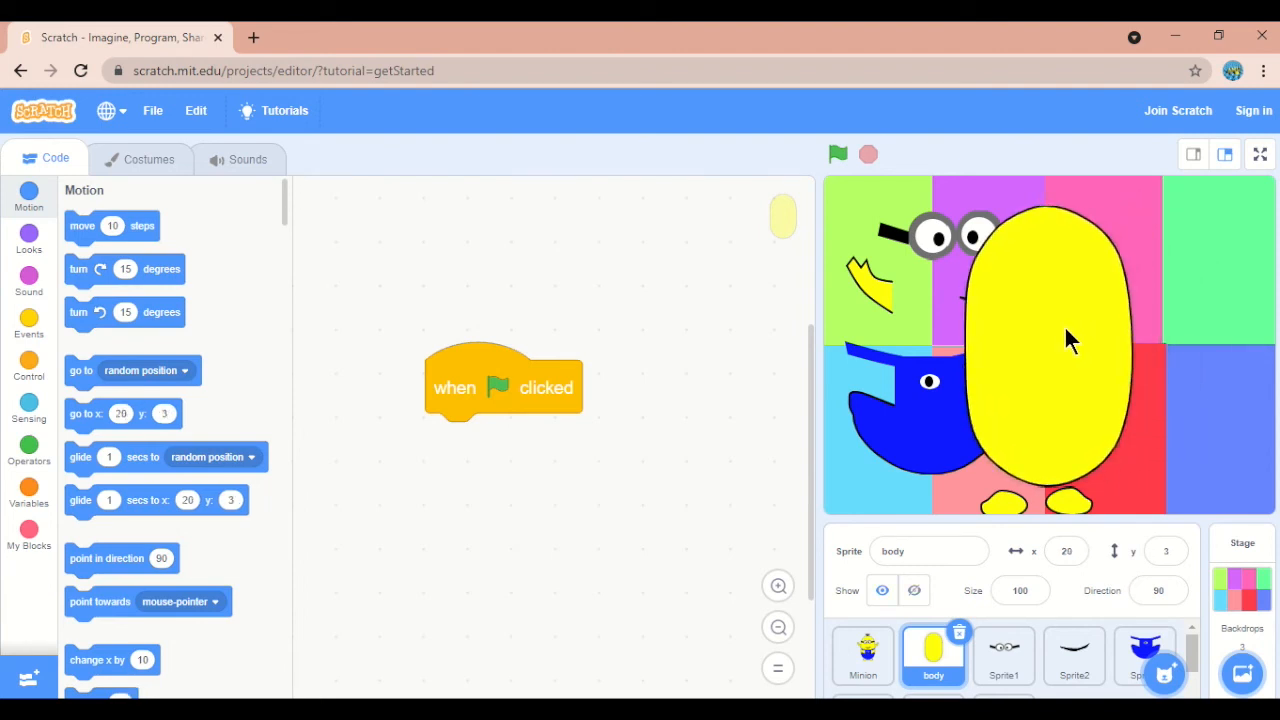
left_click_drag(92, 418, 451, 443)
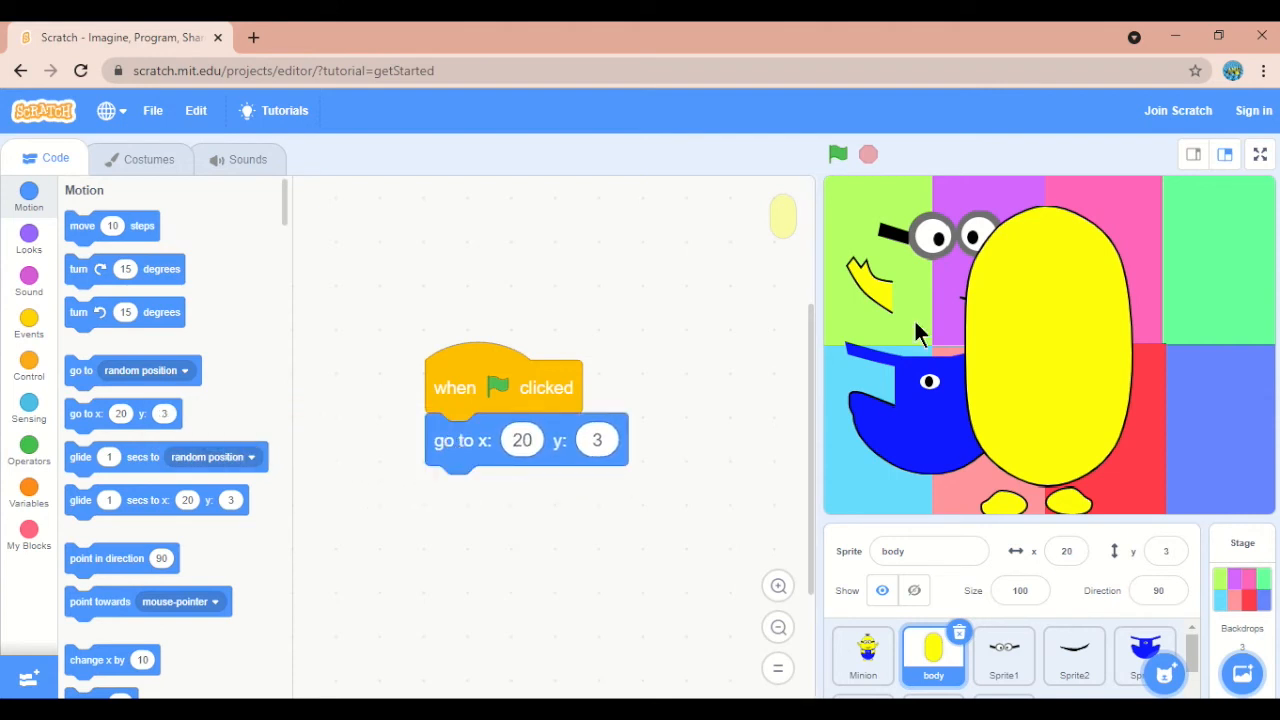
Run the project and add a "when green flag clicked" event block to the code of the goggles sprite, Sprite1
left_click(838, 156)
left_click(1010, 650)
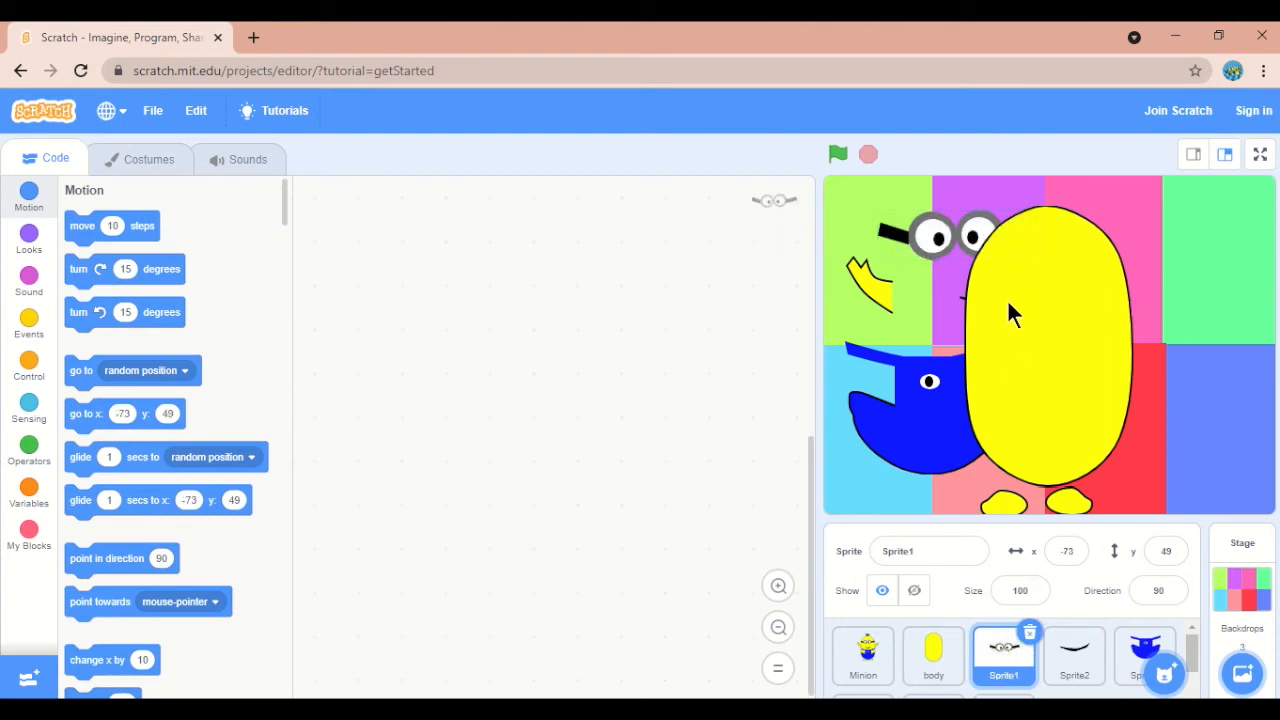
left_click(28, 325)
left_click_drag(103, 232, 405, 257)
left_click(778, 586)
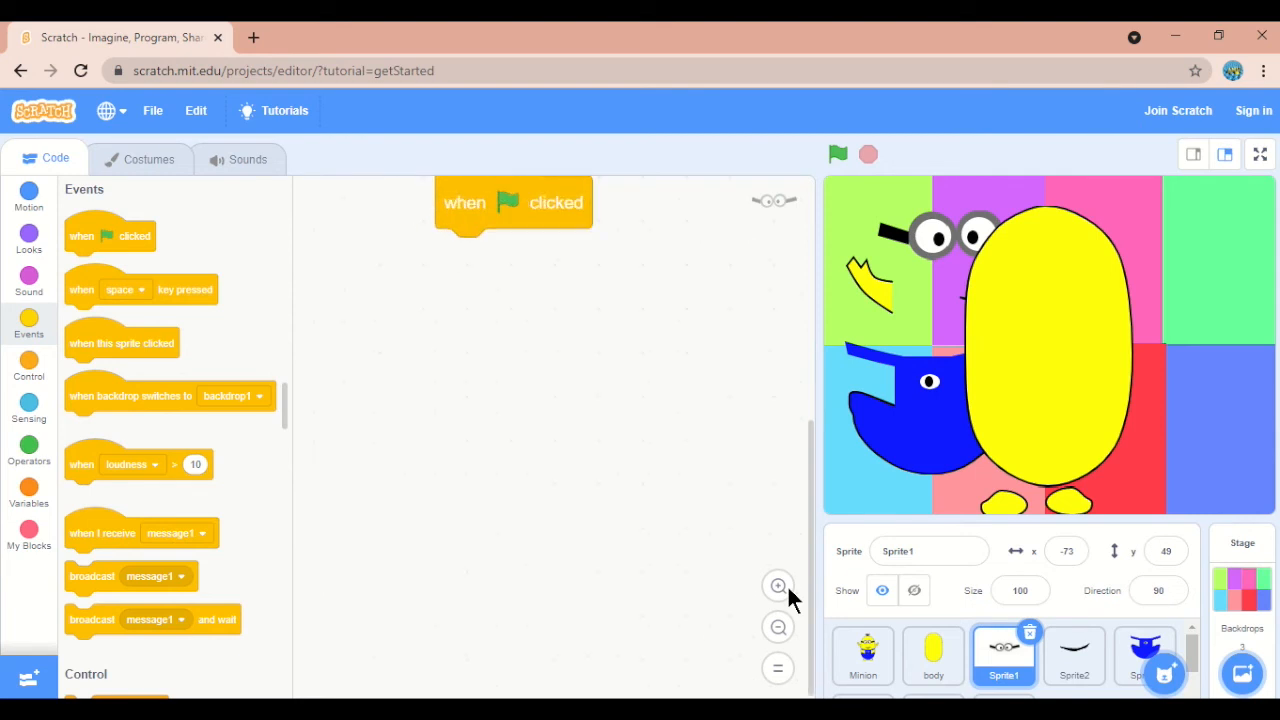
scroll(536, 258, "up", 3)
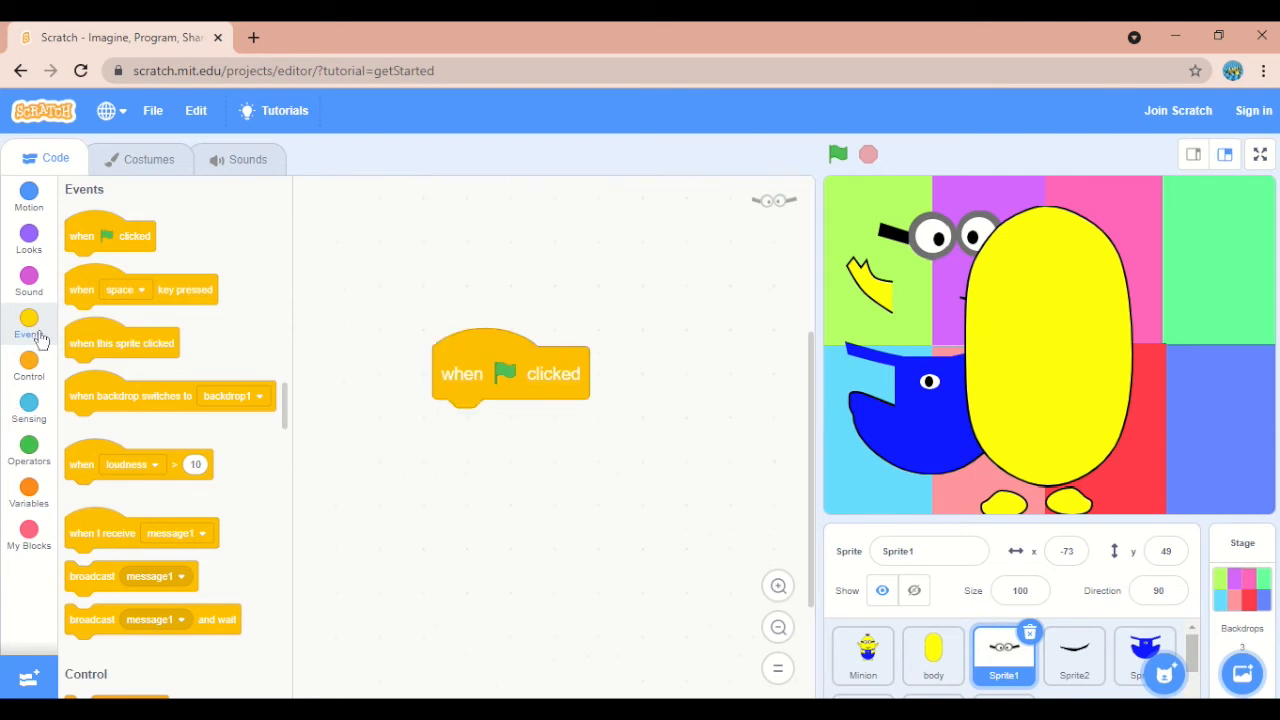
Attach a "go to" block under the goggles sprite's green flag event and set its target to body
left_click(28, 196)
scroll(90, 300, "down", 2)
left_click_drag(76, 280, 422, 456)
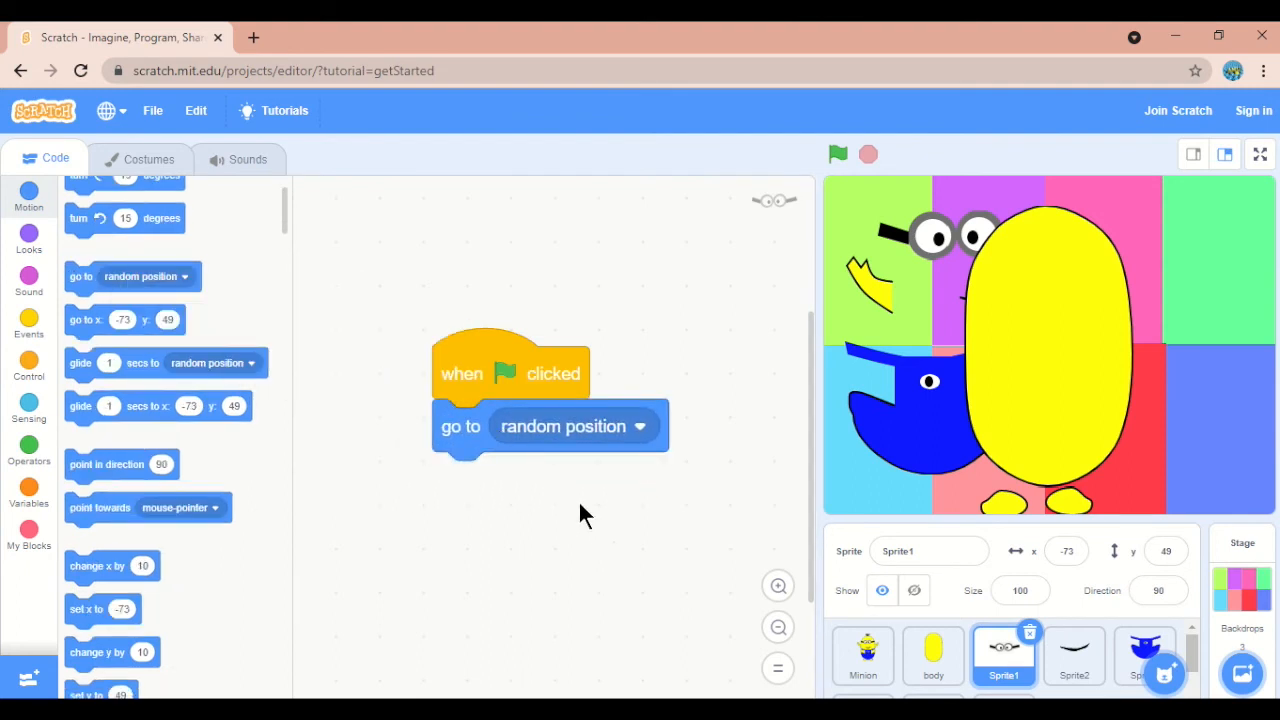
left_click(644, 433)
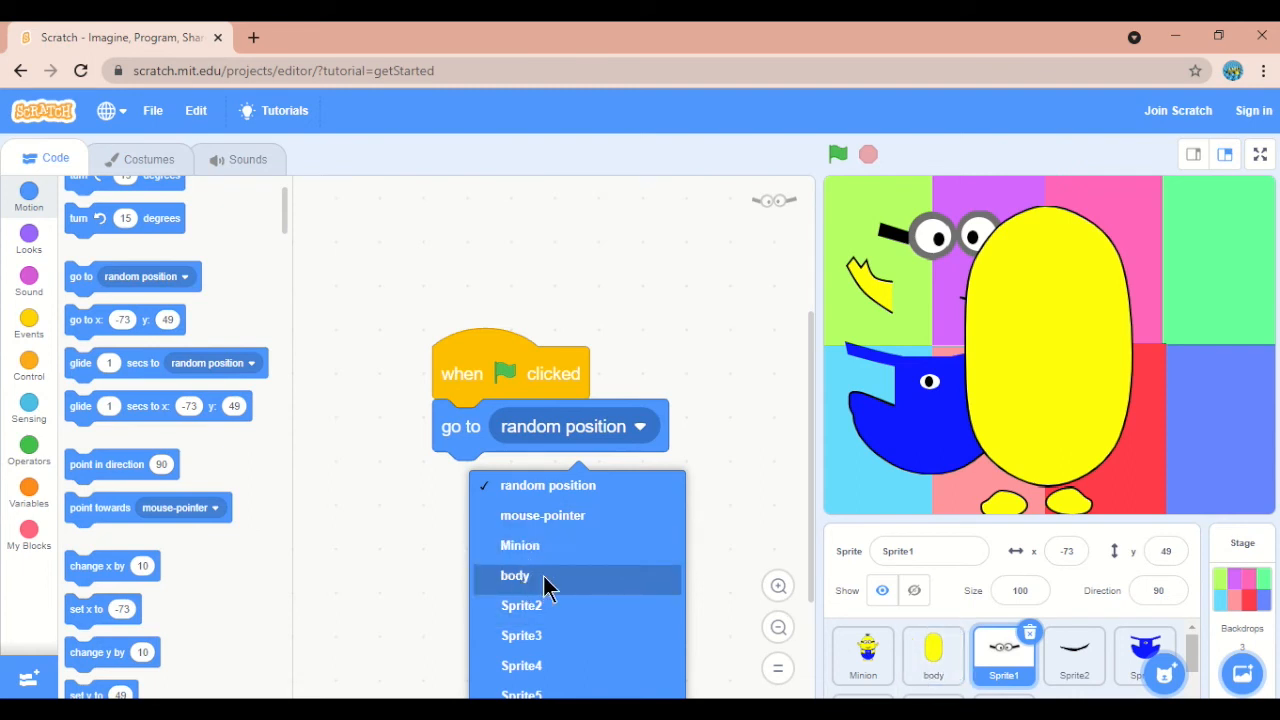
left_click(503, 580)
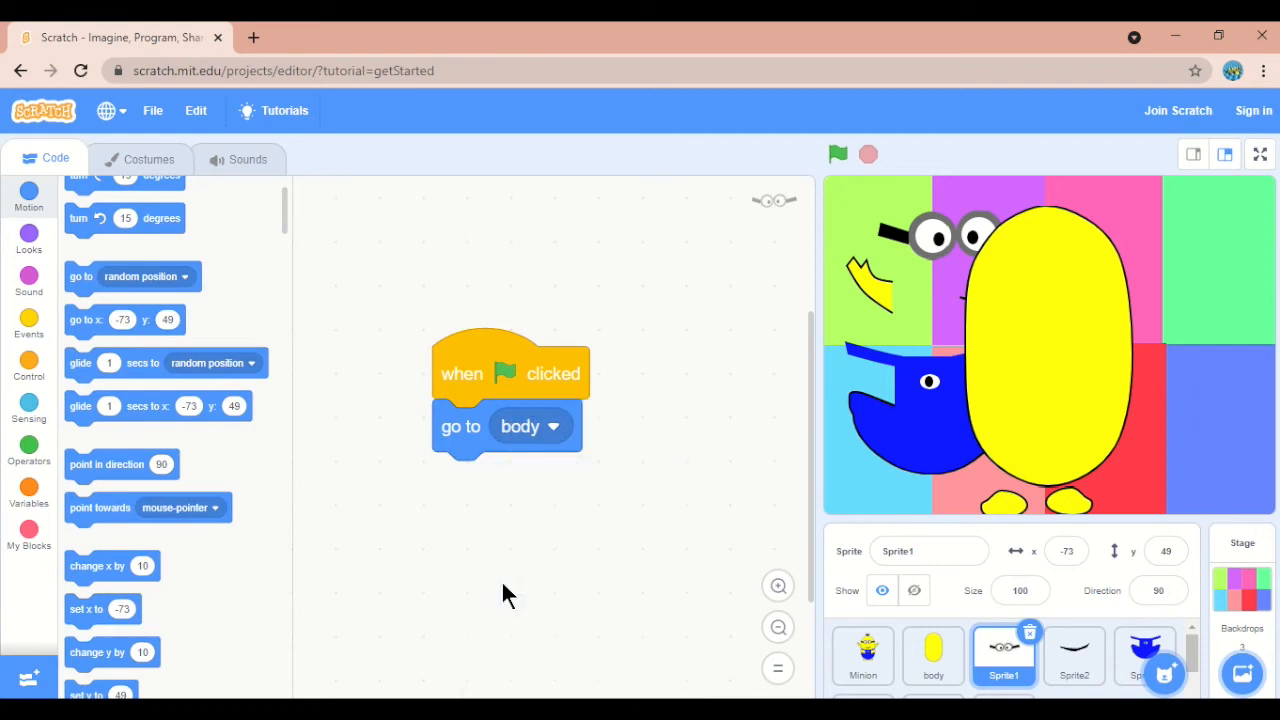
Give the mouth sprite, Sprite2, a "when green flag clicked" event followed by a "go to body" block
left_click(1071, 662)
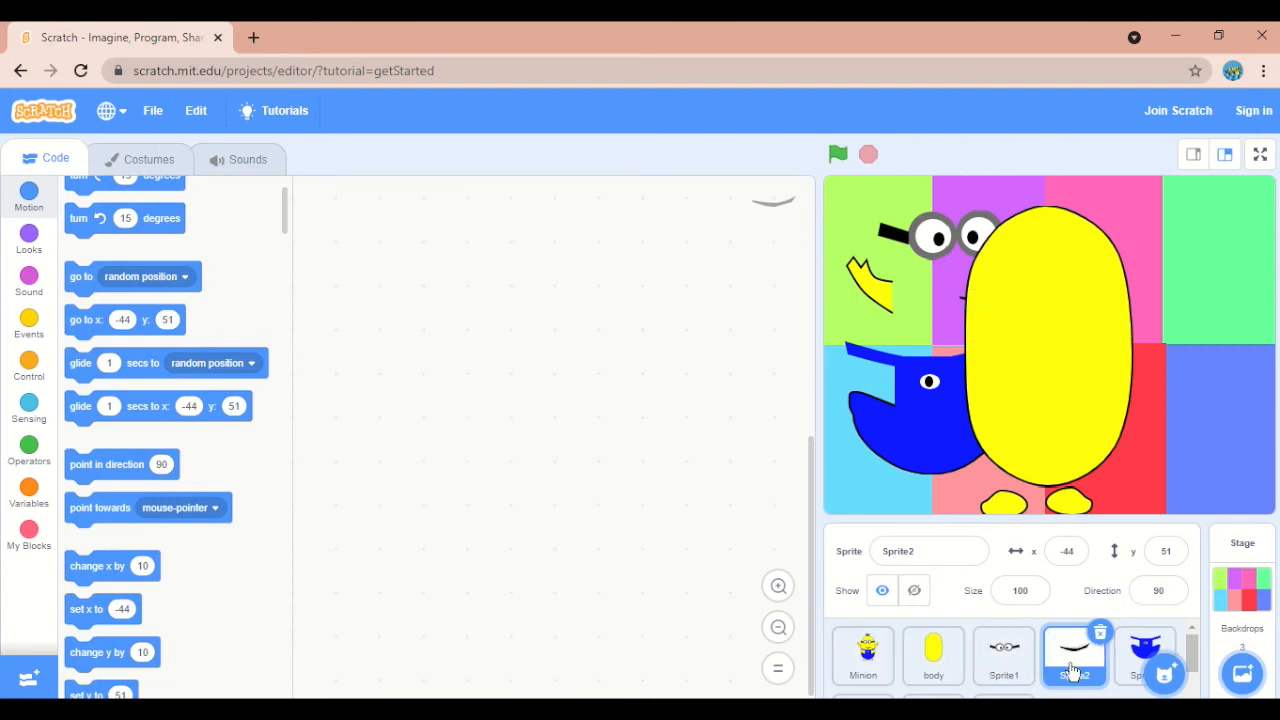
left_click(29, 320)
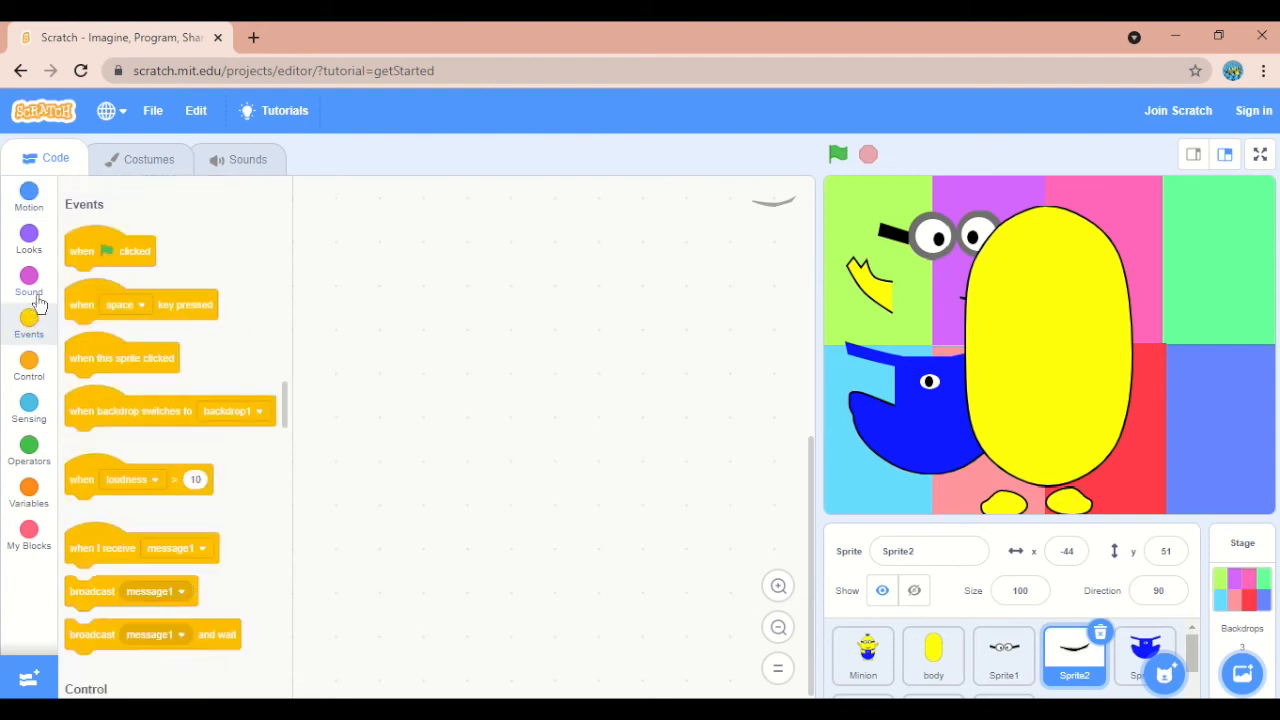
left_click_drag(74, 245, 437, 297)
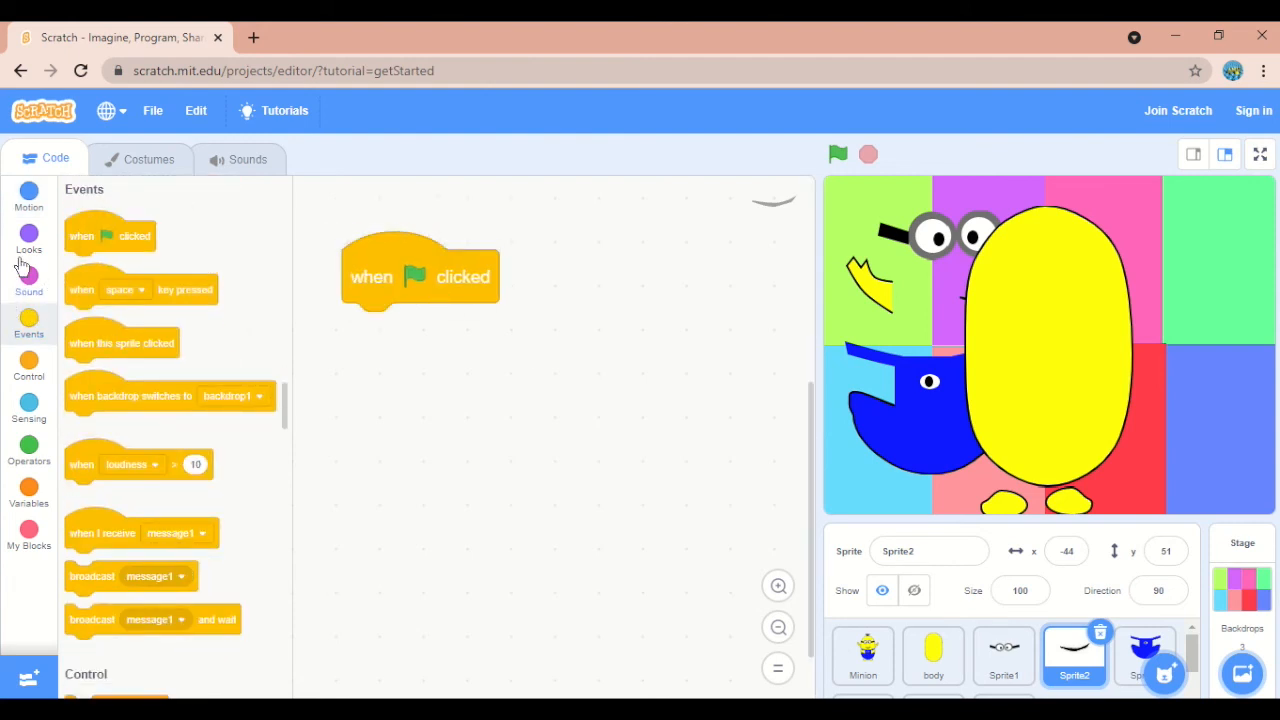
left_click(36, 210)
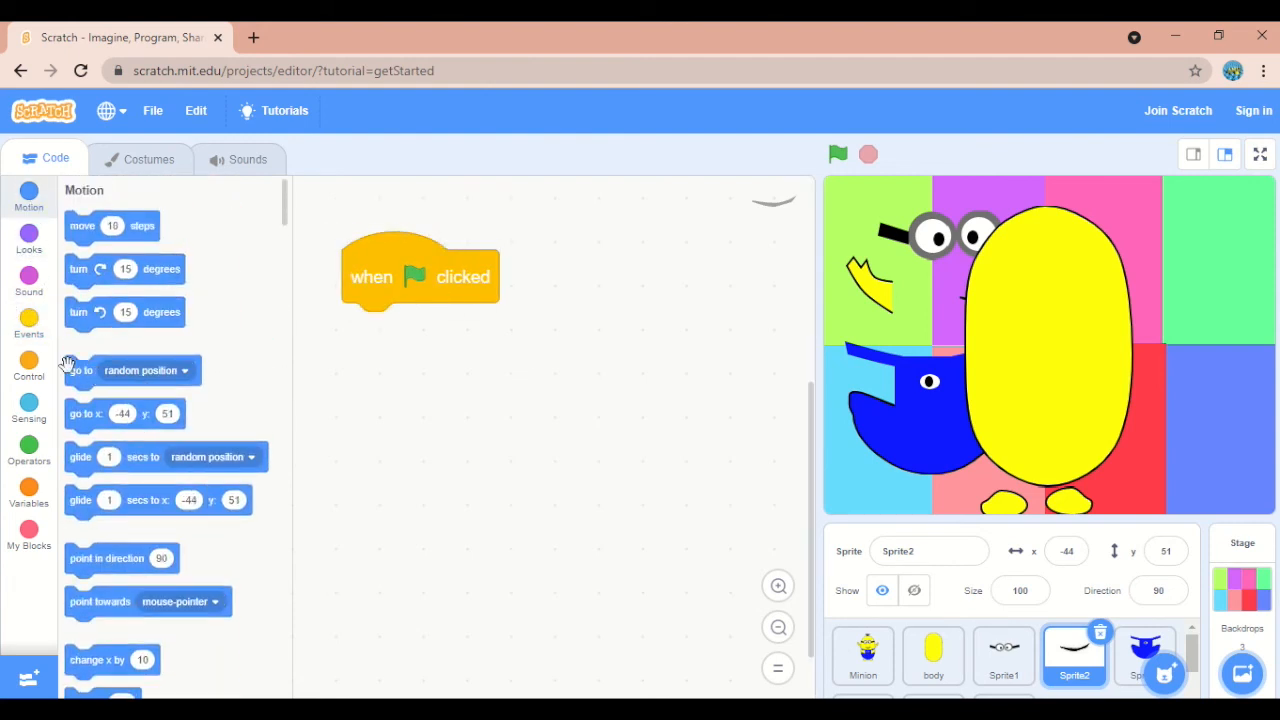
left_click_drag(101, 383, 378, 335)
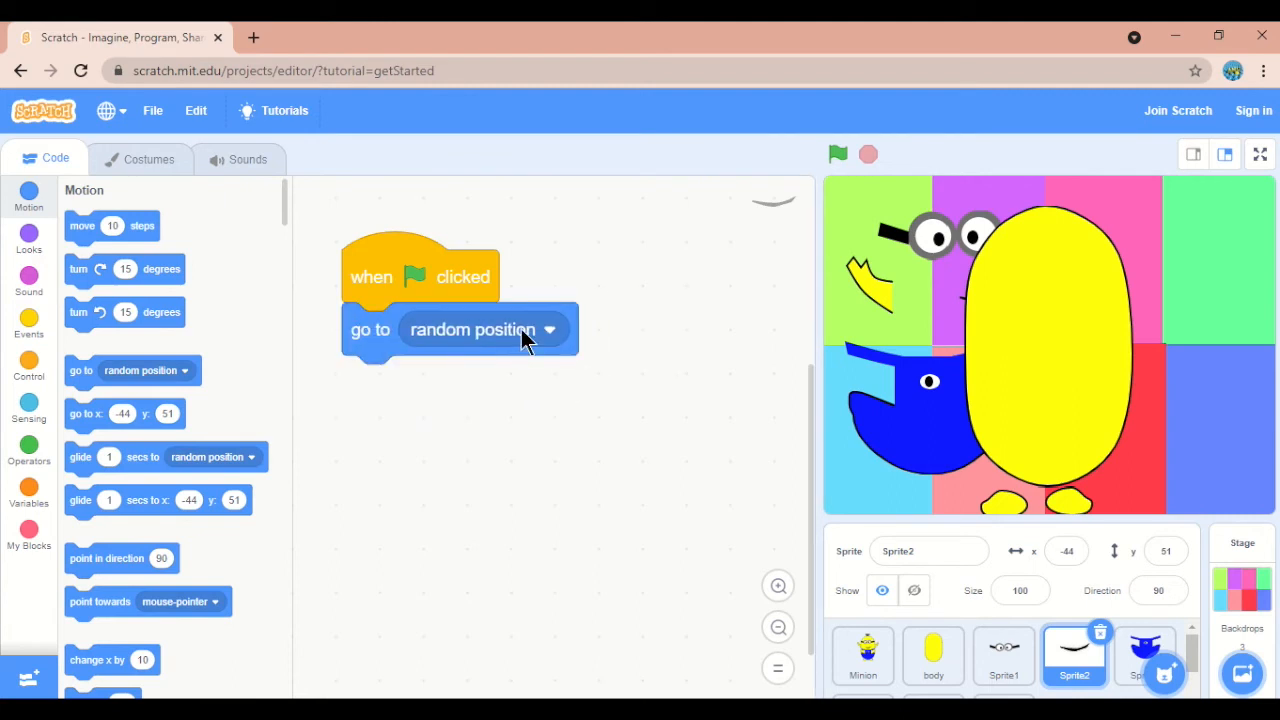
left_click(554, 332)
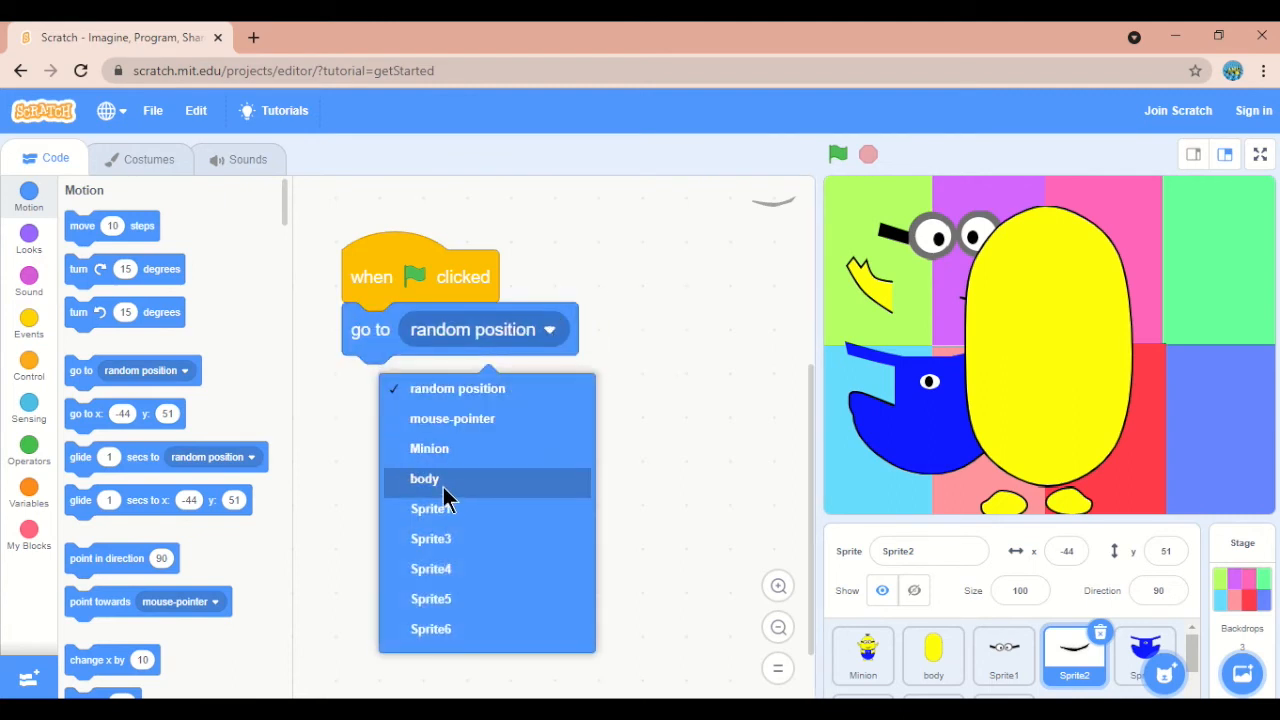
left_click(443, 484)
Give the blue overalls sprite, Sprite3, a "when green flag clicked" event followed by a "go to body" block
left_click(1143, 652)
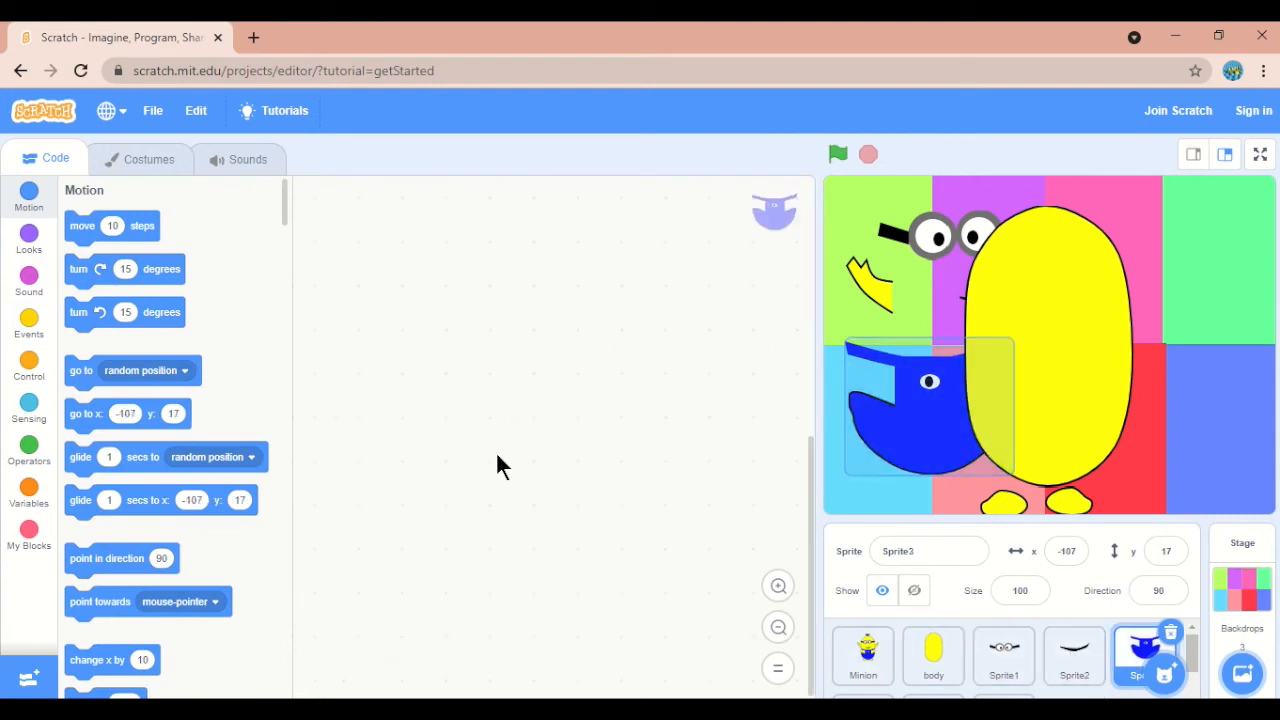
left_click(40, 314)
left_click_drag(140, 240, 625, 262)
left_click(782, 590)
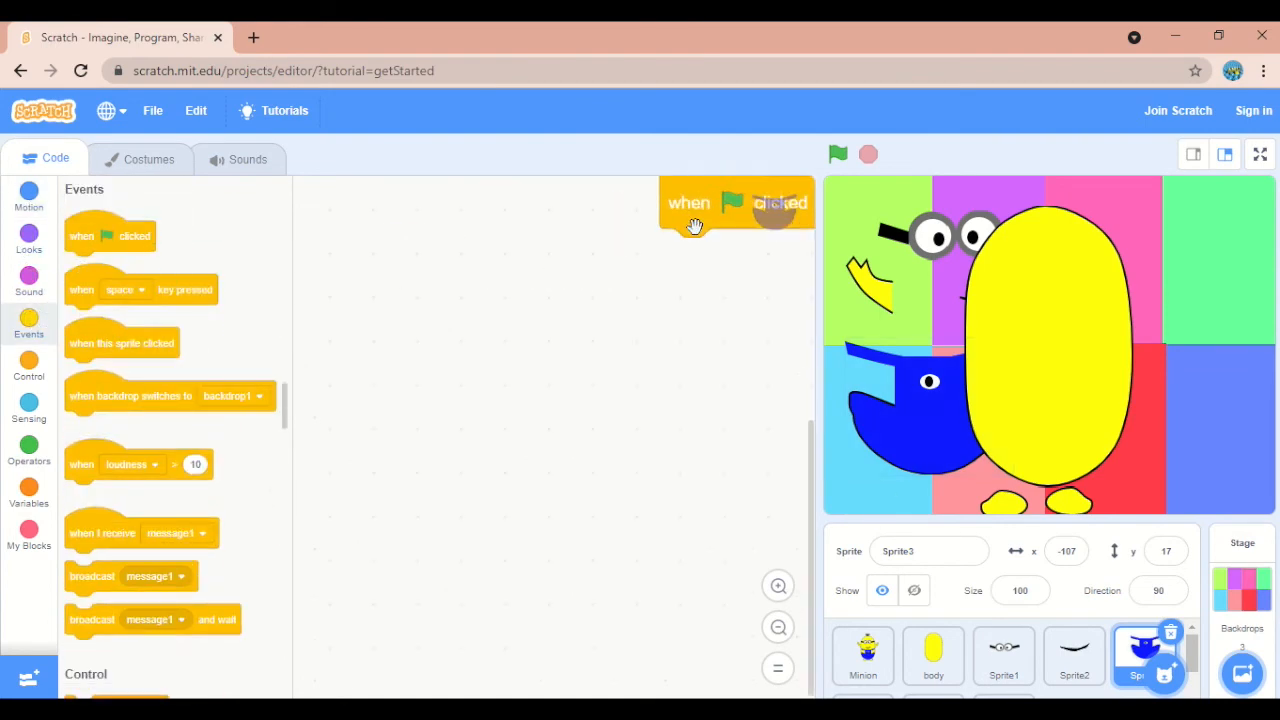
left_click(27, 193)
left_click_drag(82, 371, 414, 402)
left_click(520, 400)
left_click(480, 549)
Add a "when green flag clicked" event block near the middle of the script area of the arms sprite, Sprite4
scroll(1097, 665, "down", 2)
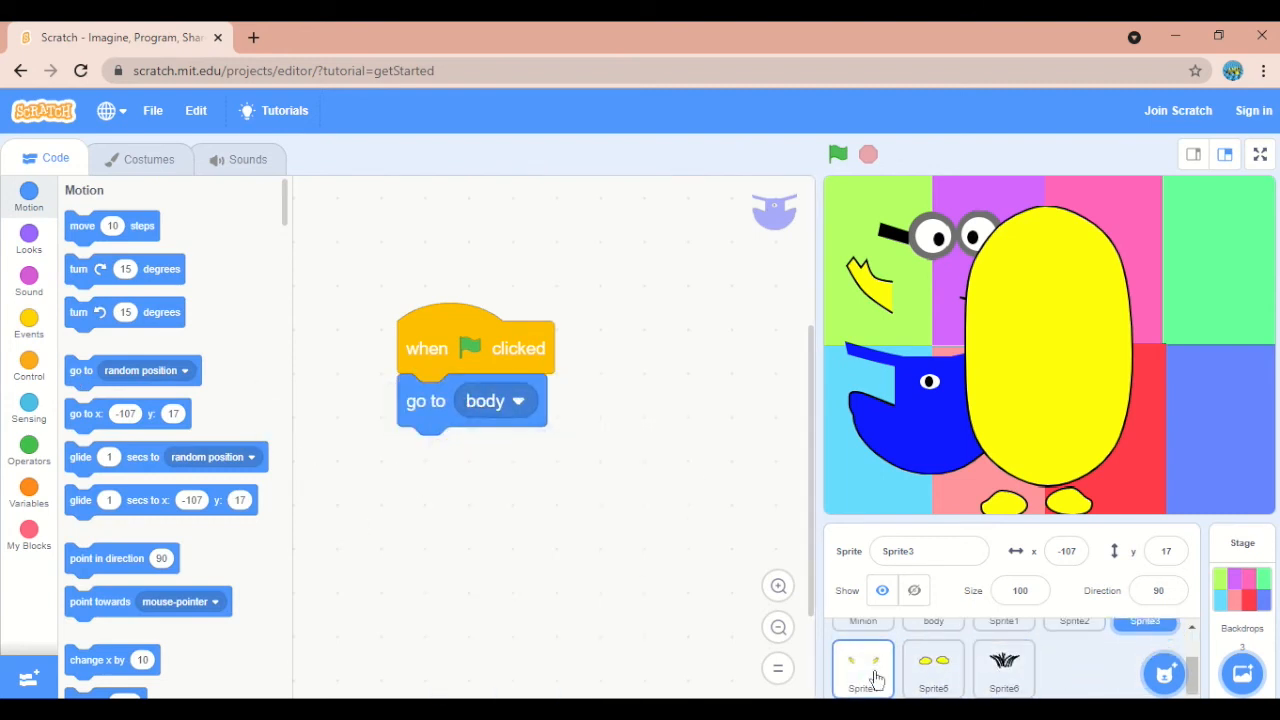
left_click(866, 665)
left_click(29, 322)
left_click_drag(120, 240, 470, 285)
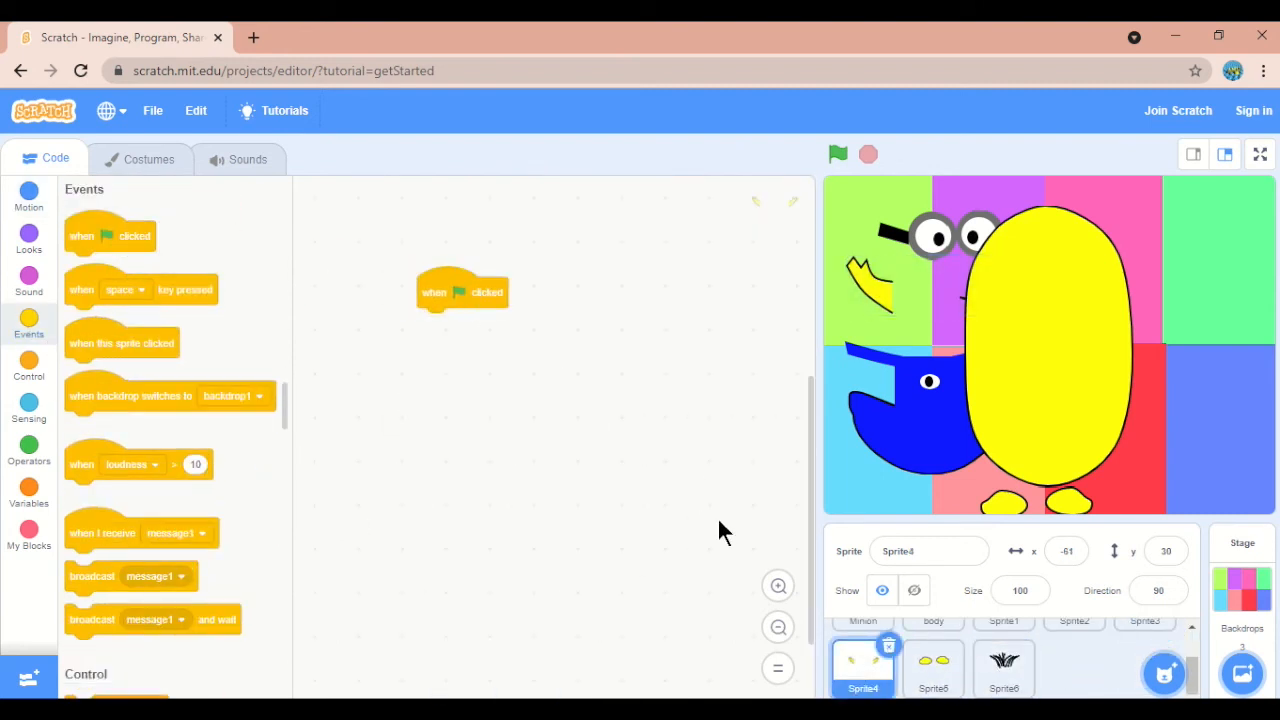
double_click(778, 586)
left_click(778, 586)
left_click_drag(560, 217, 504, 400)
Attach a "go to" block under the arms sprite's green flag event and set its target to body
left_click(29, 198)
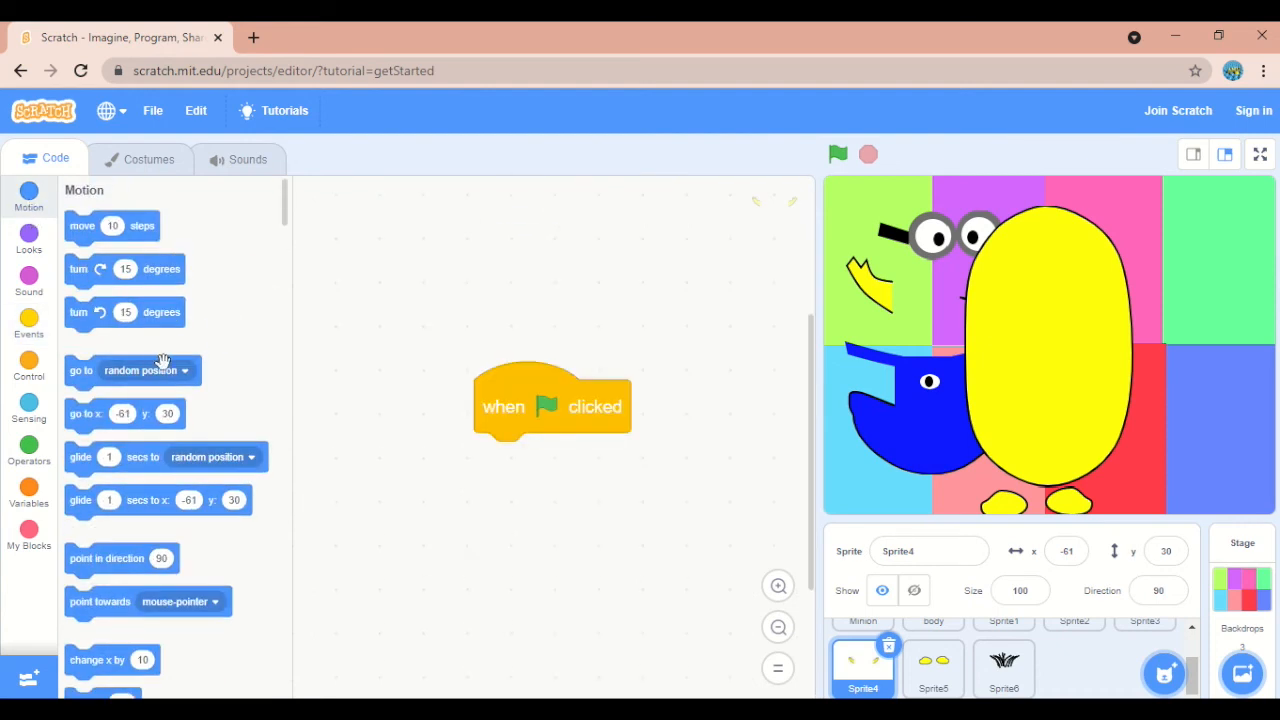
left_click_drag(178, 380, 590, 458)
left_click(680, 457)
left_click(560, 612)
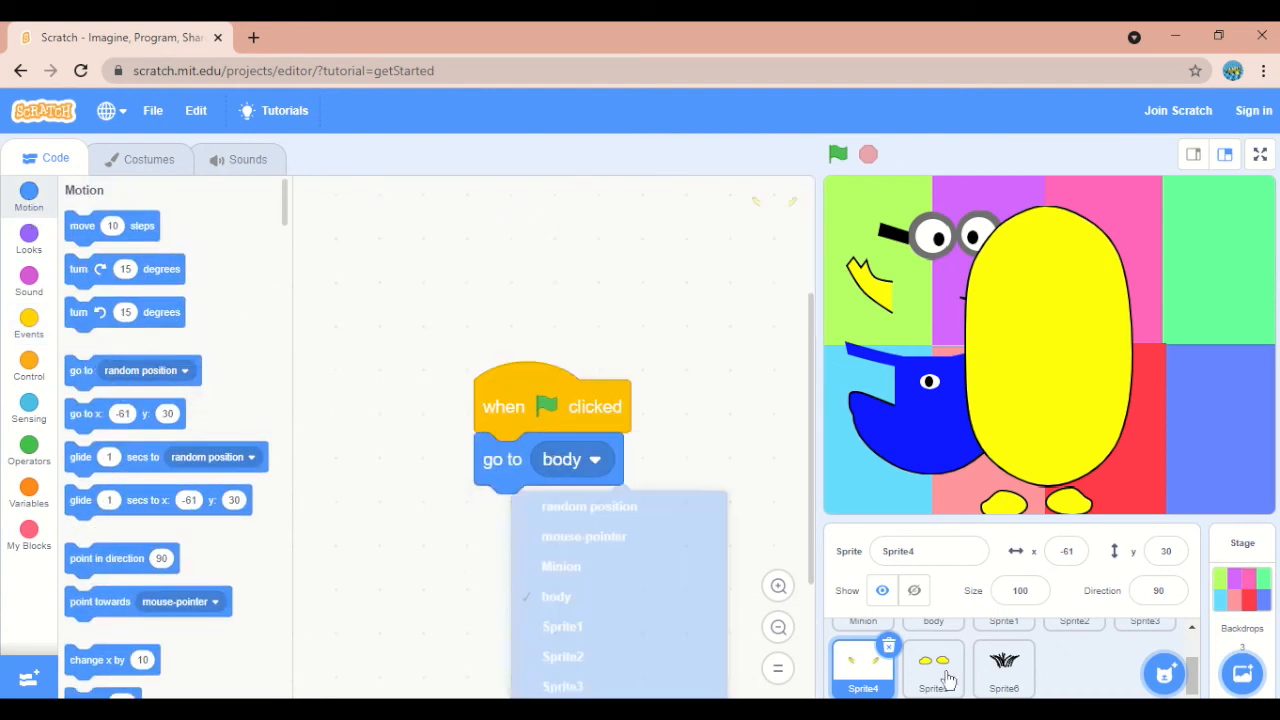
Add a "when green flag clicked" event block near the middle of the script area of the feet sprite, Sprite5
left_click(933, 665)
left_click(29, 322)
left_click_drag(85, 240, 430, 305)
left_click(778, 586)
double_click(778, 586)
left_click_drag(430, 183, 339, 387)
Attach a "go to" block under the feet sprite's green flag event and set its target to body
left_click(29, 198)
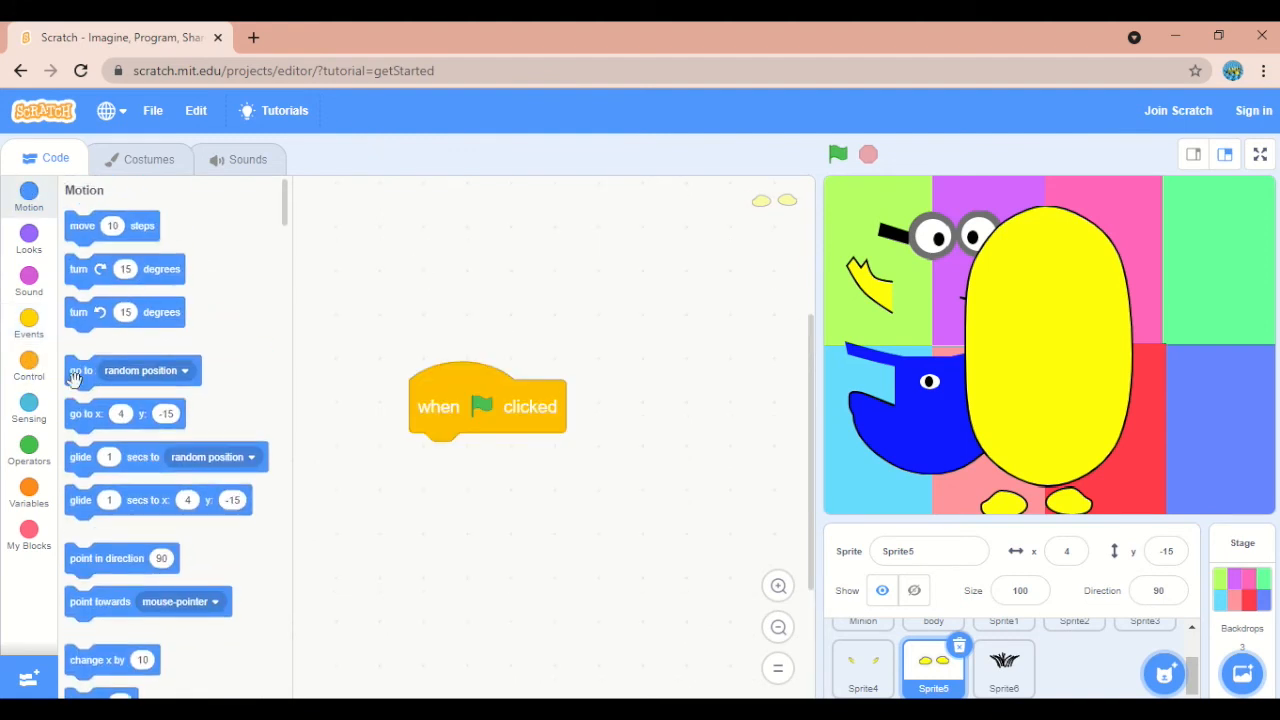
left_click_drag(80, 371, 448, 463)
left_click(616, 459)
left_click(491, 611)
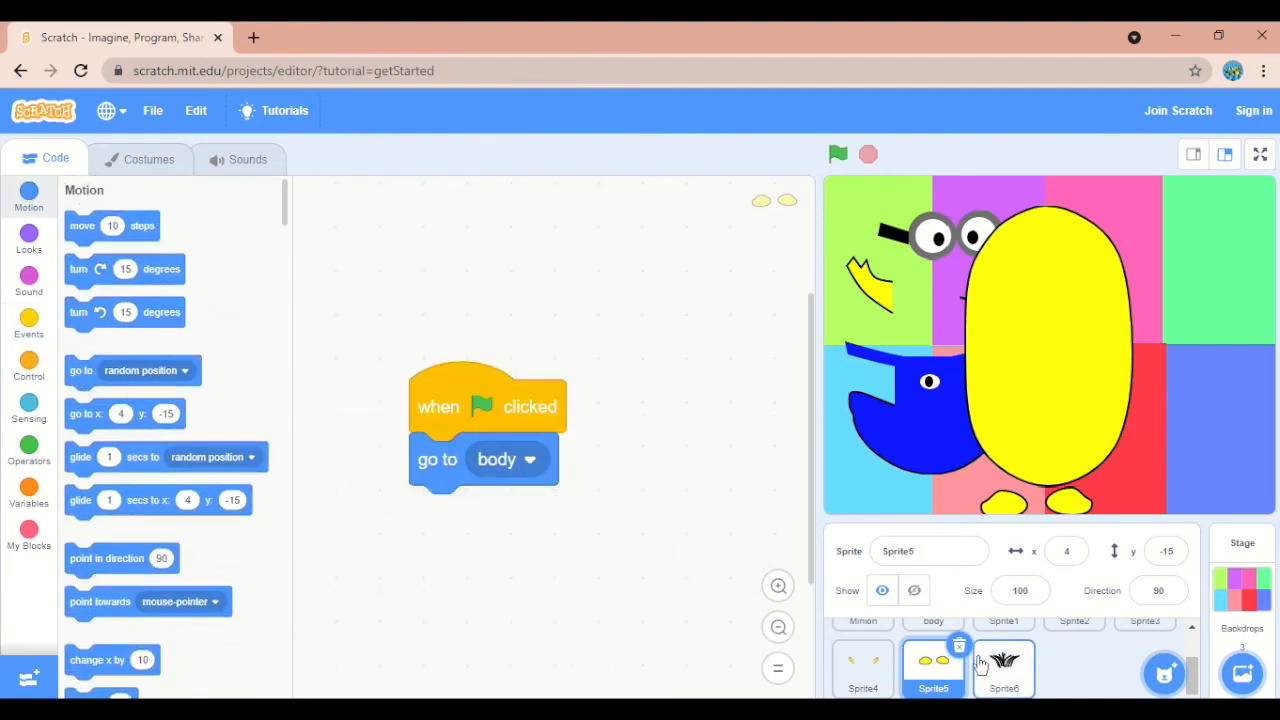
Add a "when green flag clicked" event block near the middle of the script area of the hair sprite, Sprite6
left_click(985, 665)
left_click(29, 318)
left_click_drag(75, 238, 417, 272)
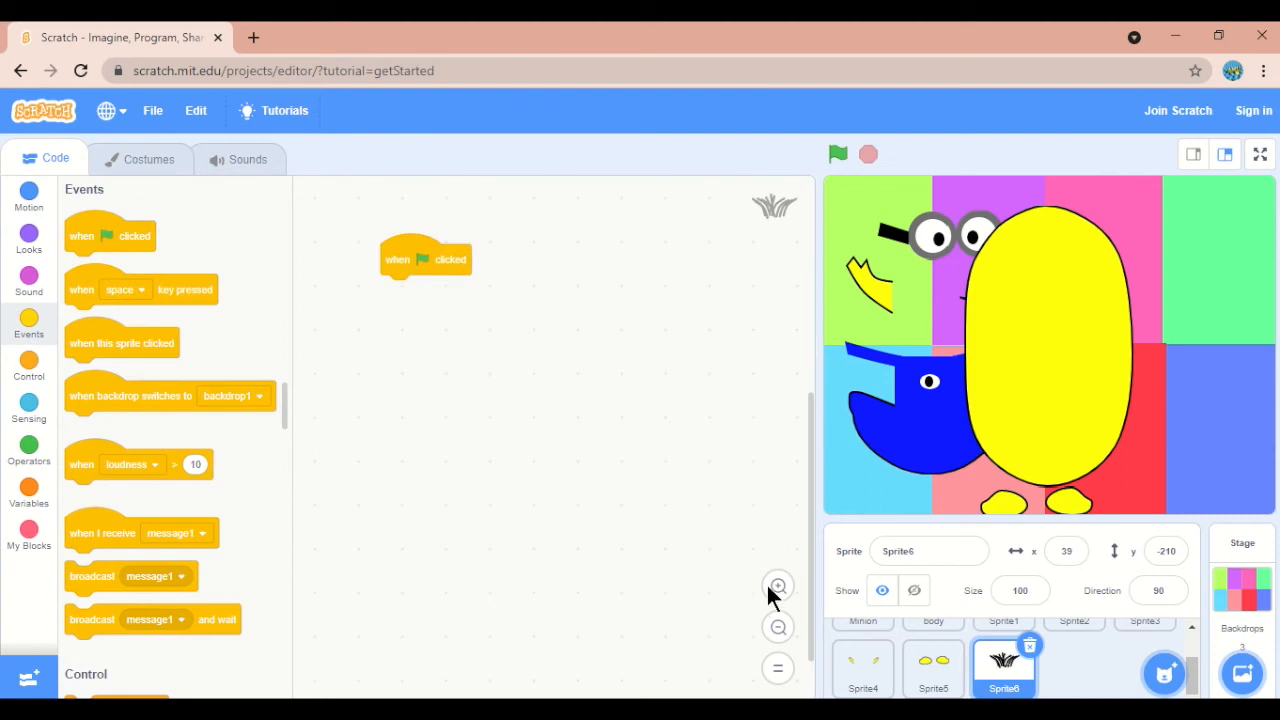
left_click(778, 586)
double_click(778, 586)
left_click_drag(478, 192, 490, 405)
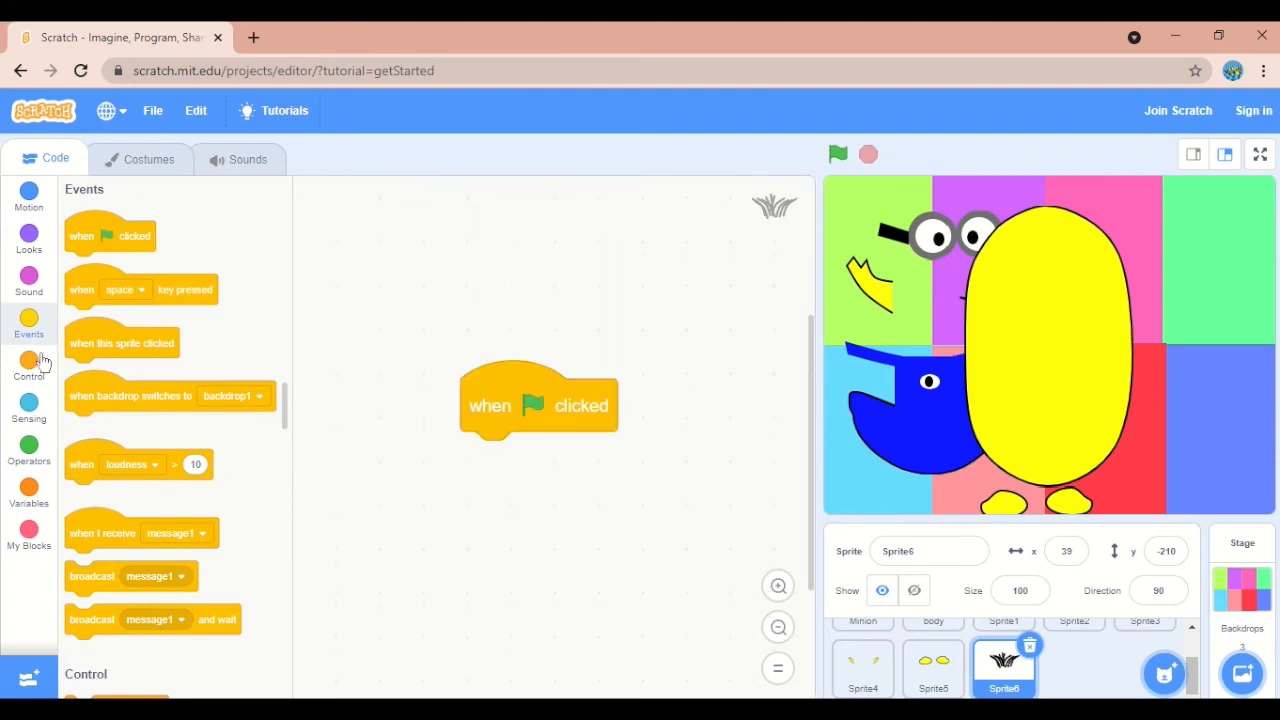
Attach a "go to" block under the hair sprite's green flag event and set its target to body
left_click(33, 207)
left_click_drag(80, 370, 506, 460)
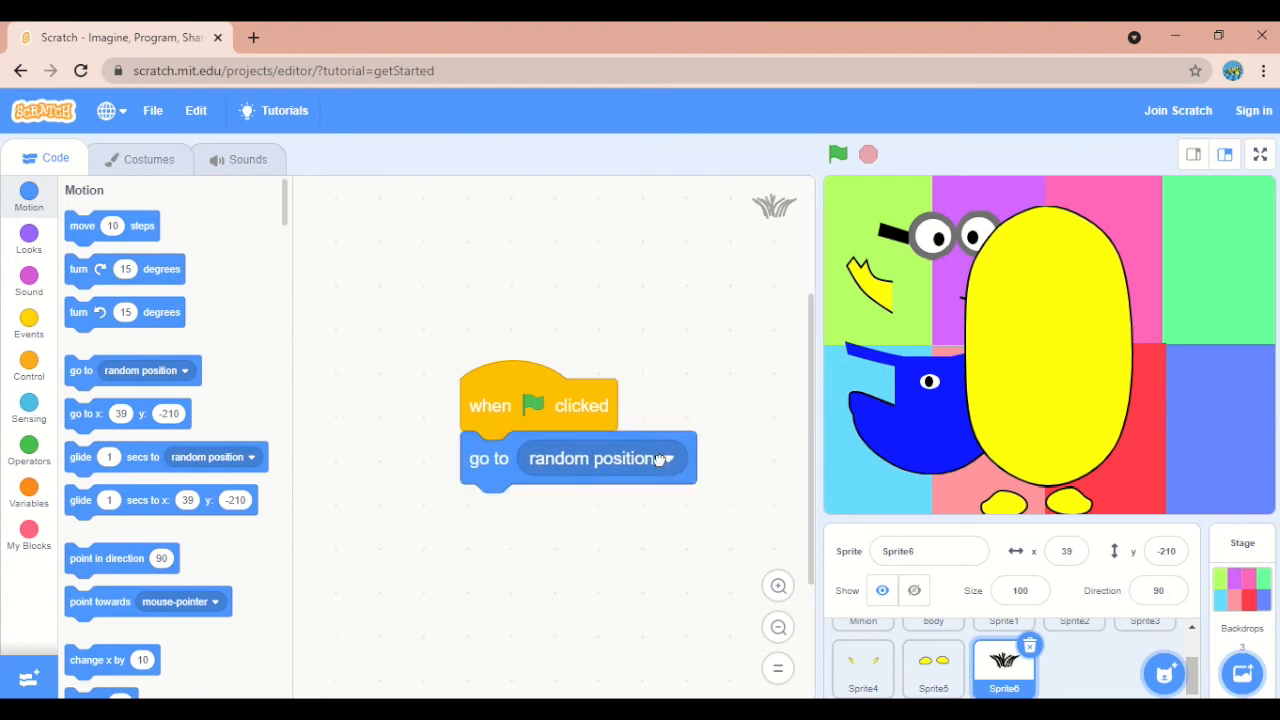
left_click(658, 458)
left_click(545, 611)
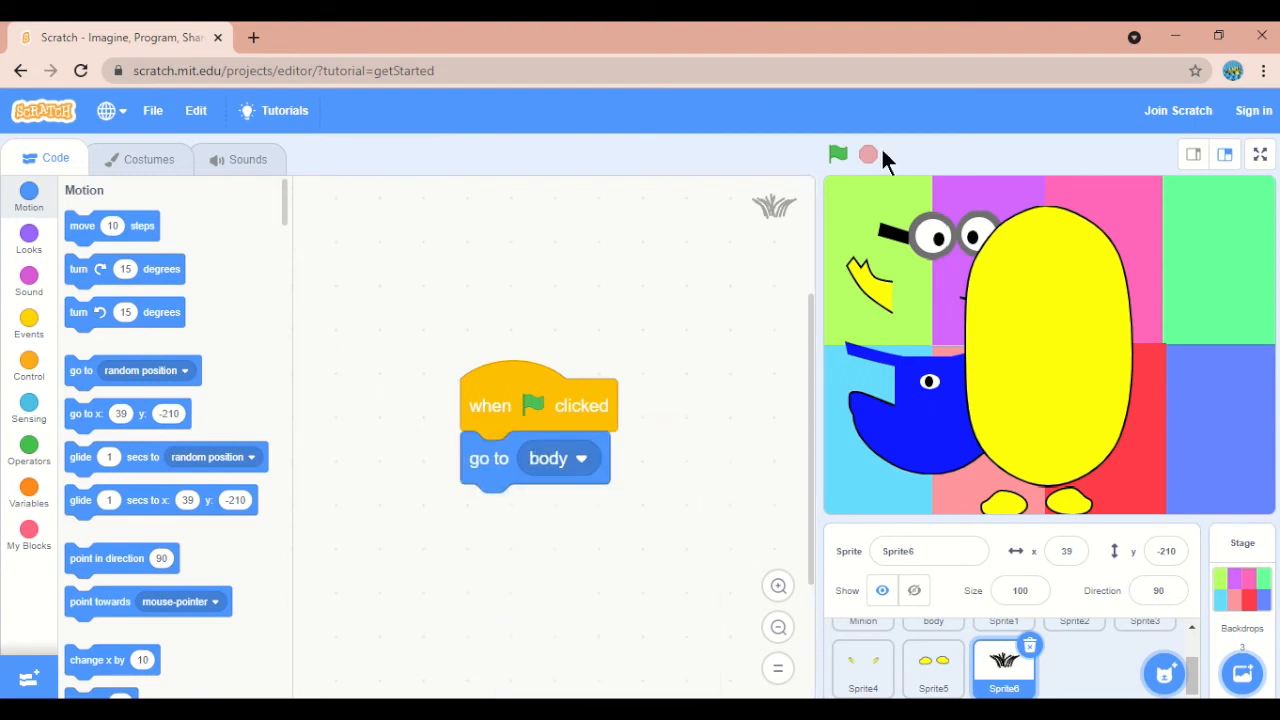
Move the body aside on the stage to about x 196, y -3 and run the project to assemble the parts
left_click(838, 154)
left_click_drag(1084, 312, 1190, 329)
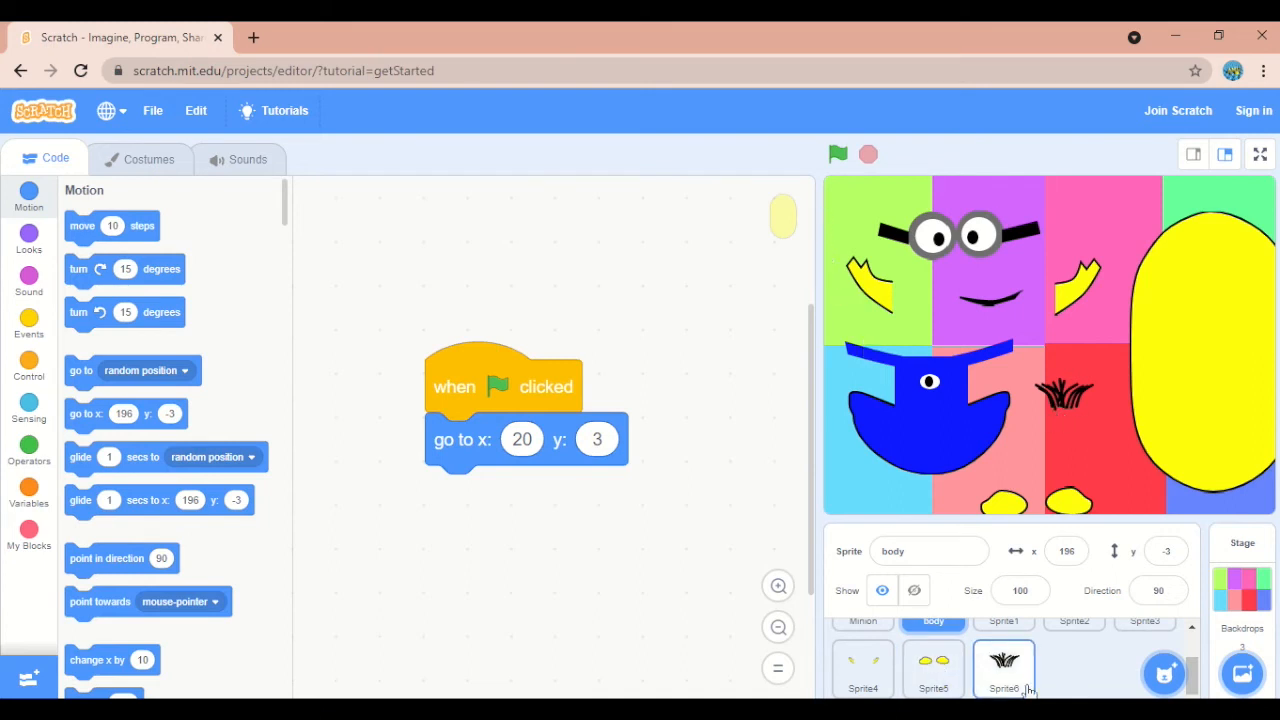
left_click(997, 684)
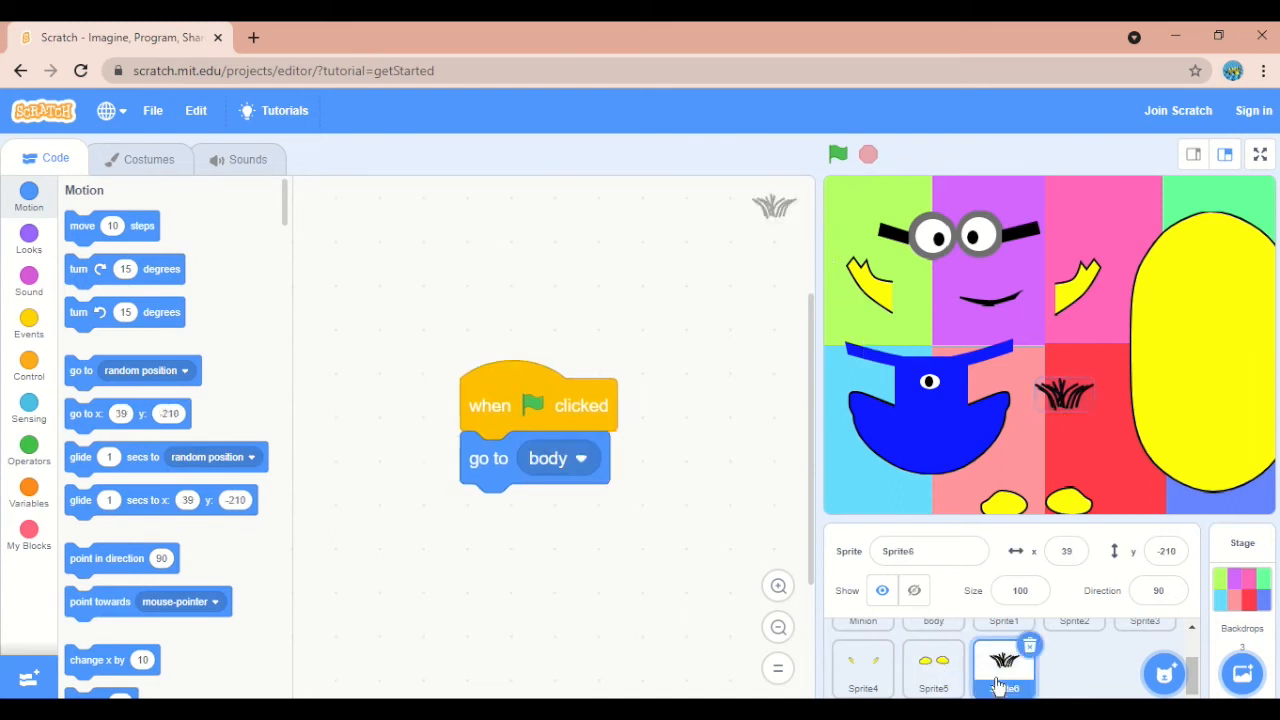
left_click(832, 158)
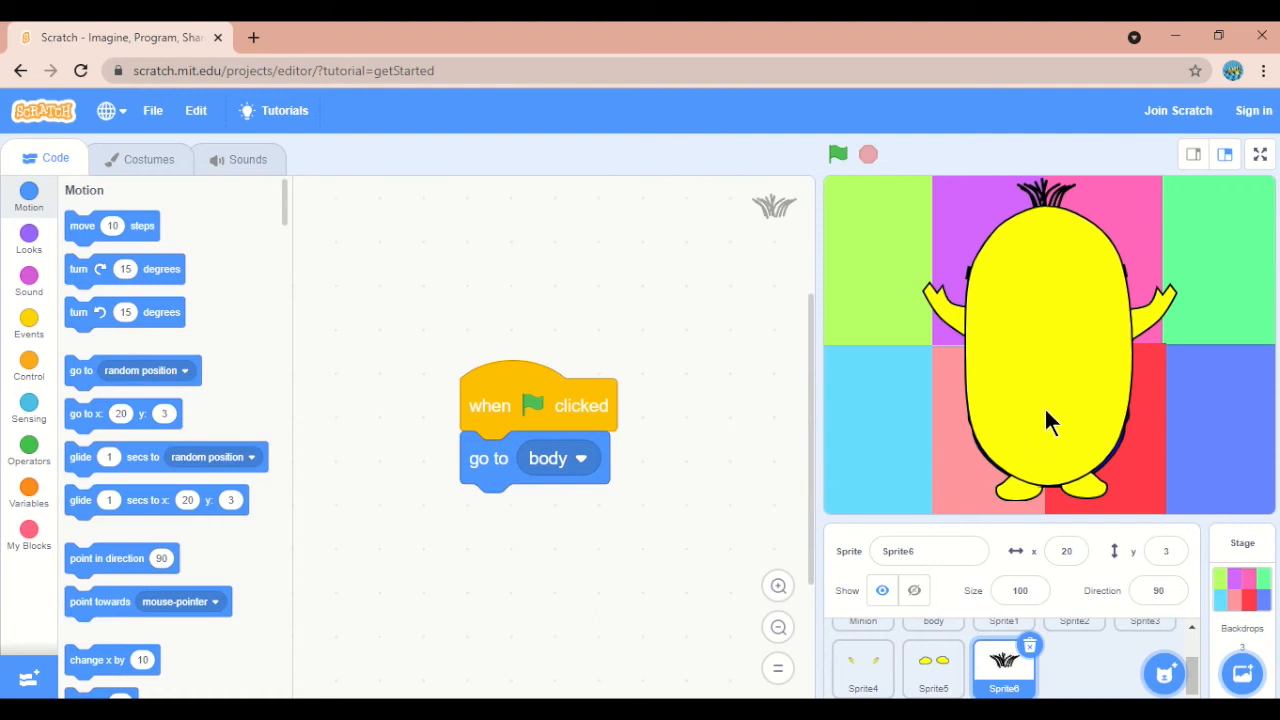
Attach a "go to front layer" block under the "go to body" block of the goggles sprite, Sprite1
scroll(1088, 678, "up", 2)
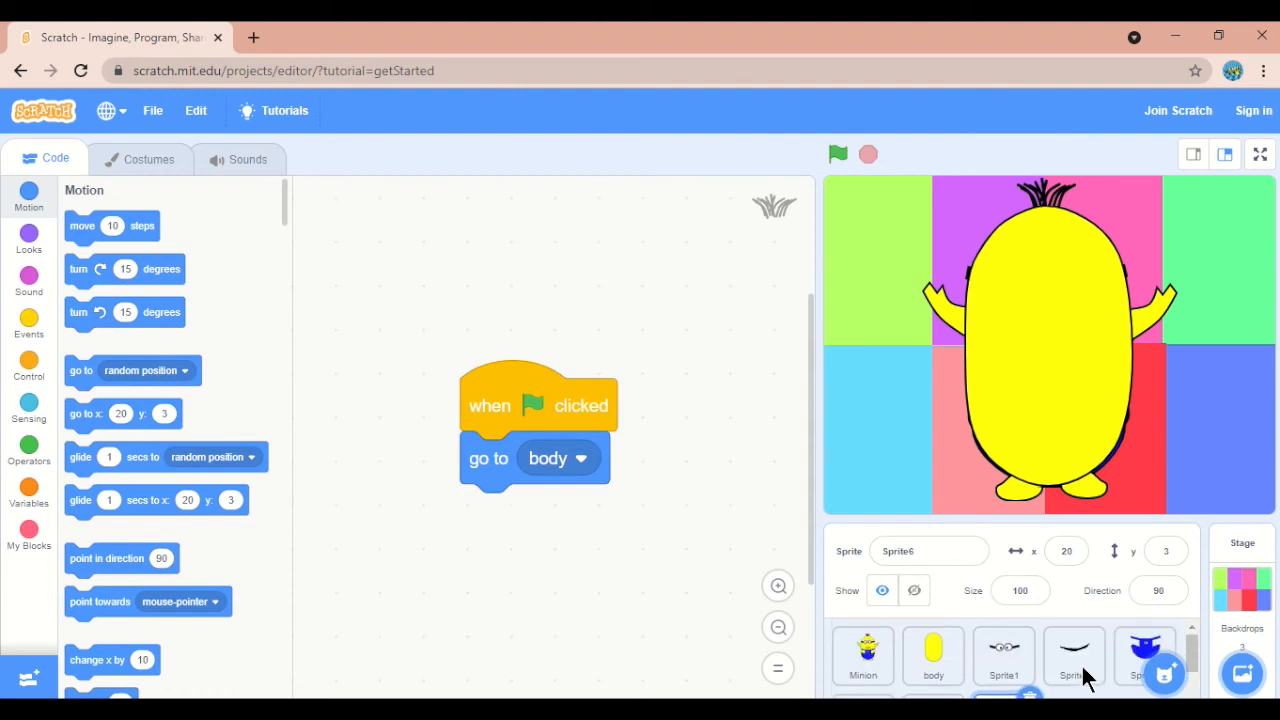
left_click(1005, 655)
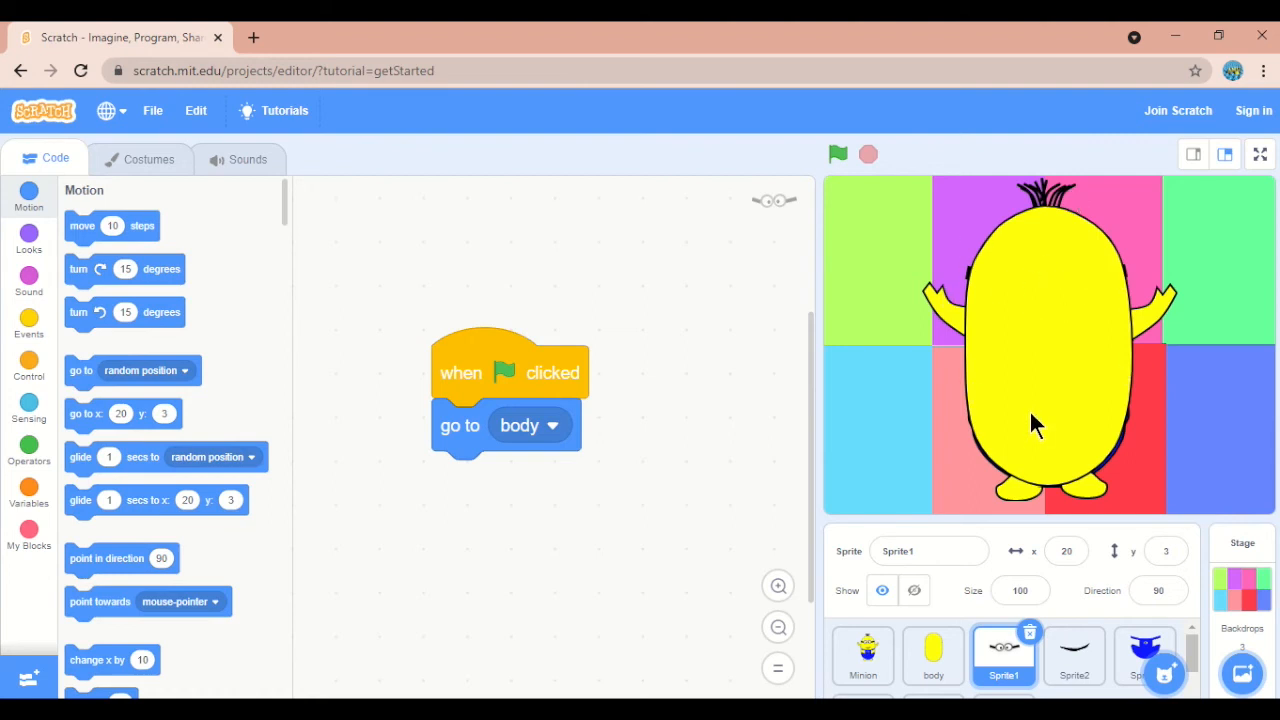
left_click(34, 242)
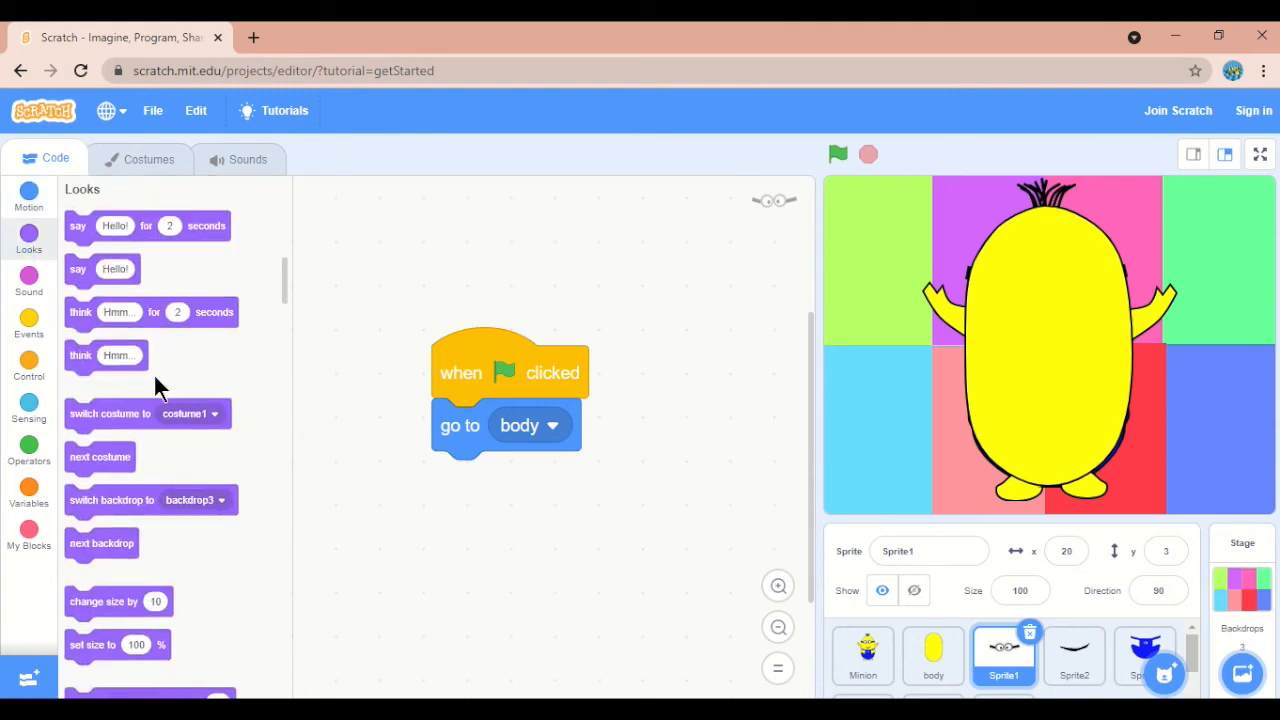
scroll(172, 405, "down", 10)
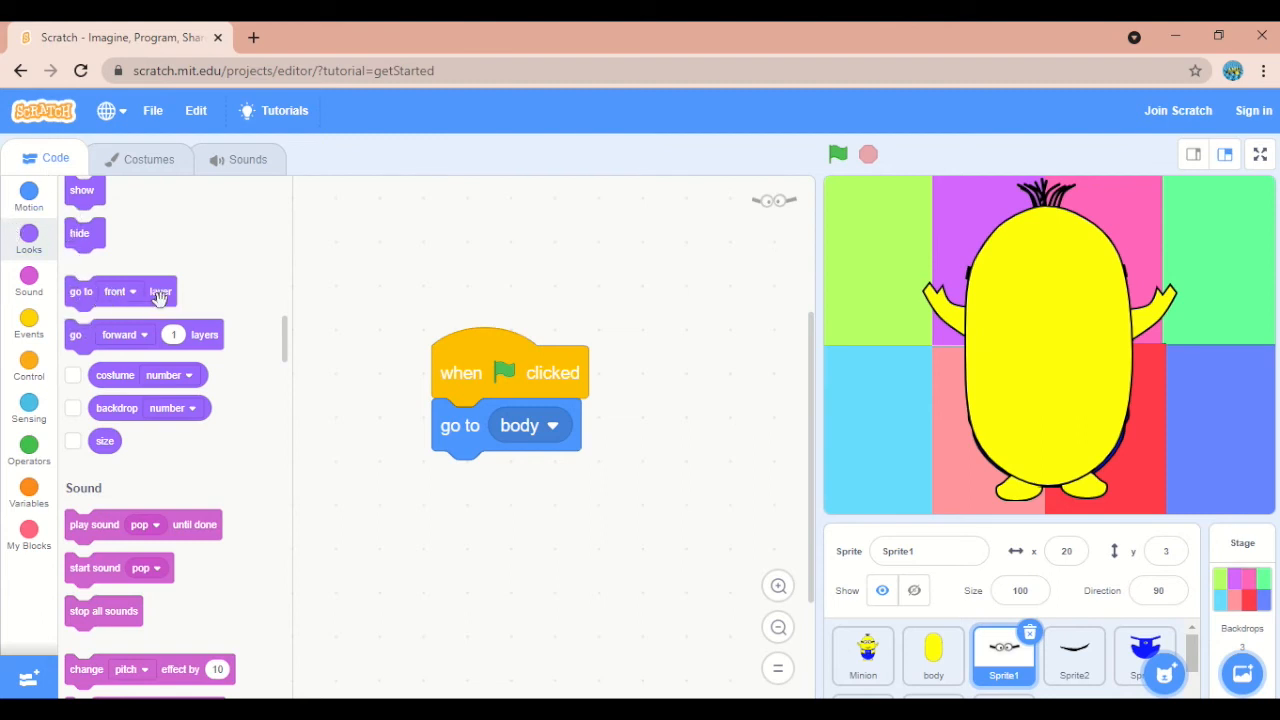
left_click_drag(159, 300, 523, 483)
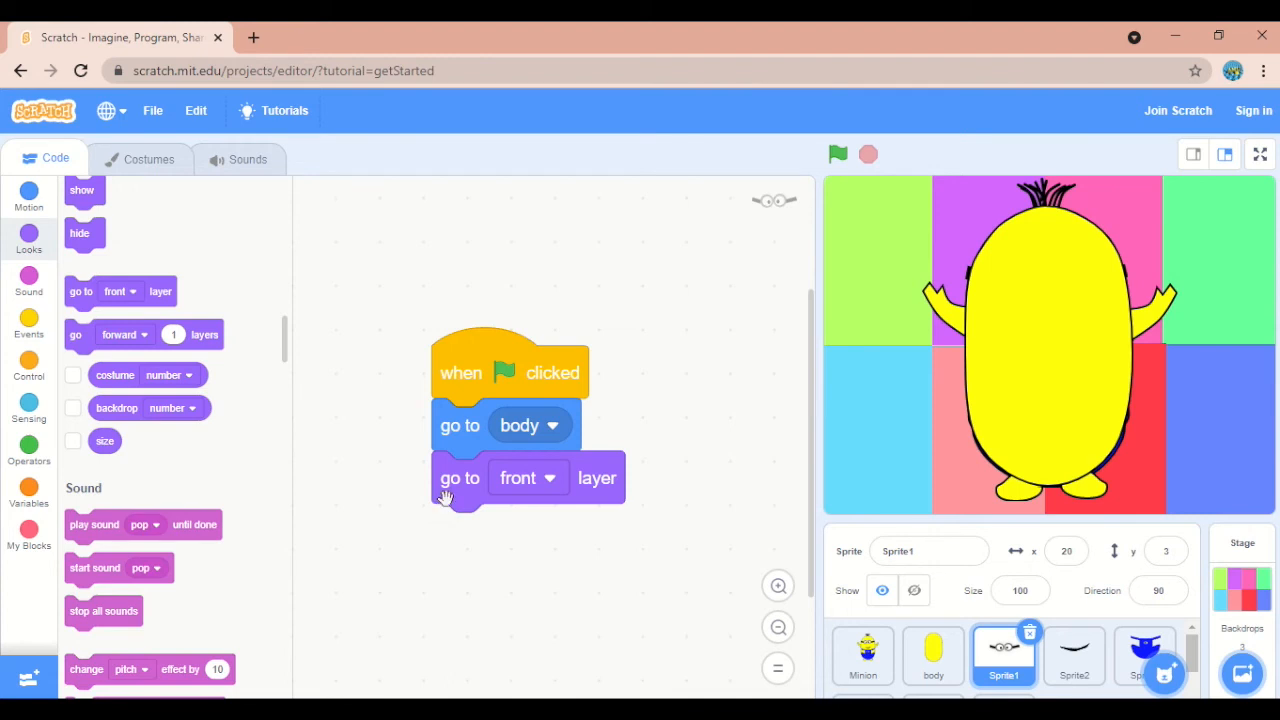
Attach a "go to front layer" block at the end of the scripts of the mouth sprite and the overalls sprite
left_click(1084, 665)
left_click_drag(82, 291, 427, 393)
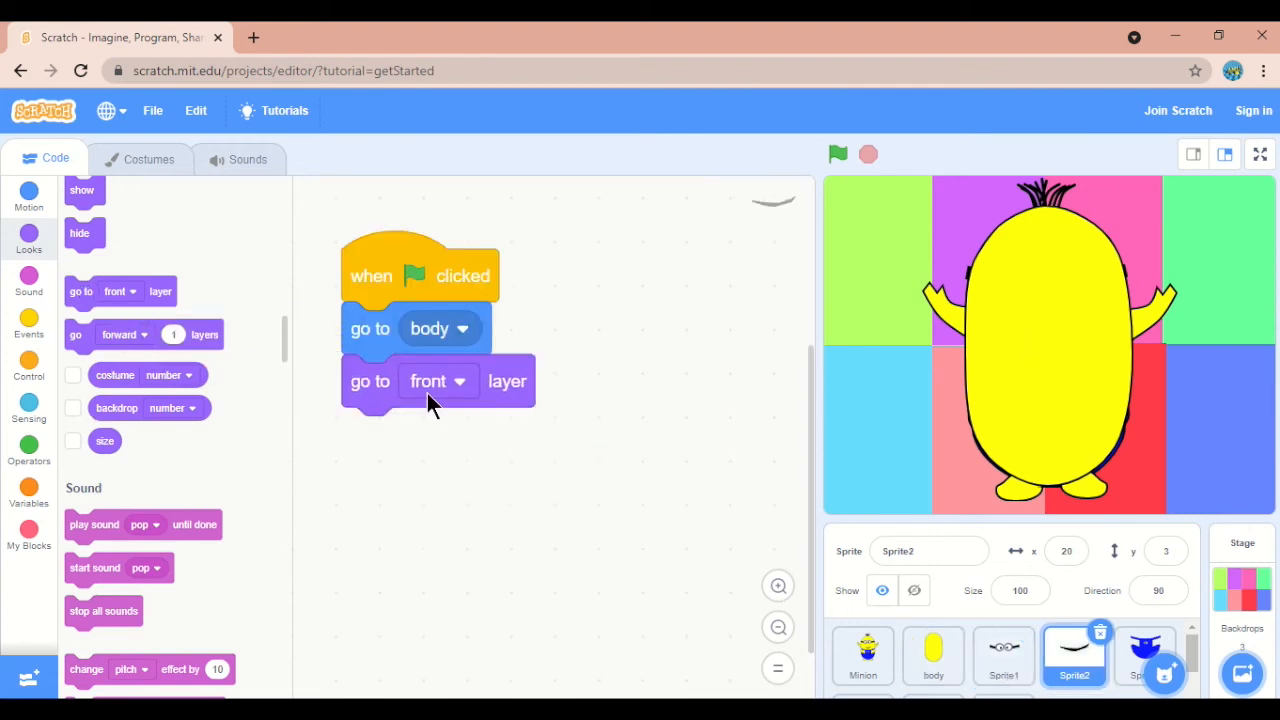
left_click(1135, 652)
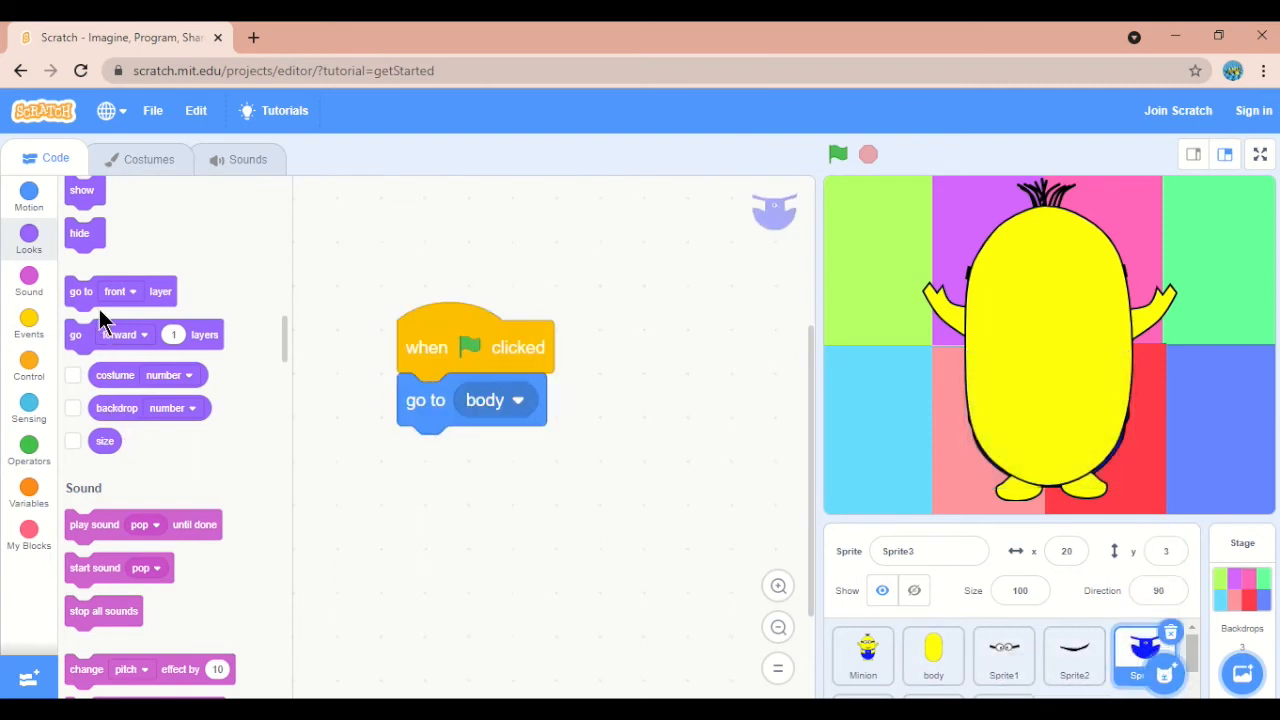
left_click_drag(85, 300, 412, 452)
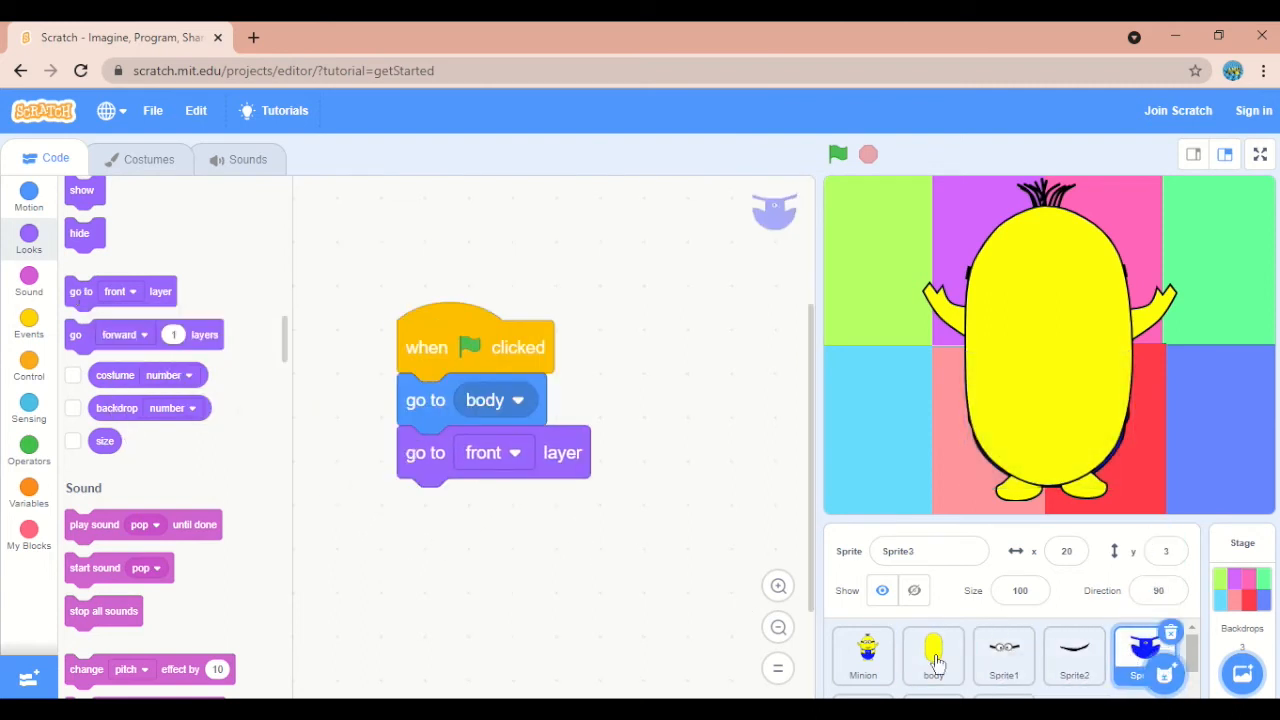
Attach a "go to back layer" block under the "go to body" block of the arms sprite, Sprite4
scroll(960, 658, "down", 2)
left_click(862, 664)
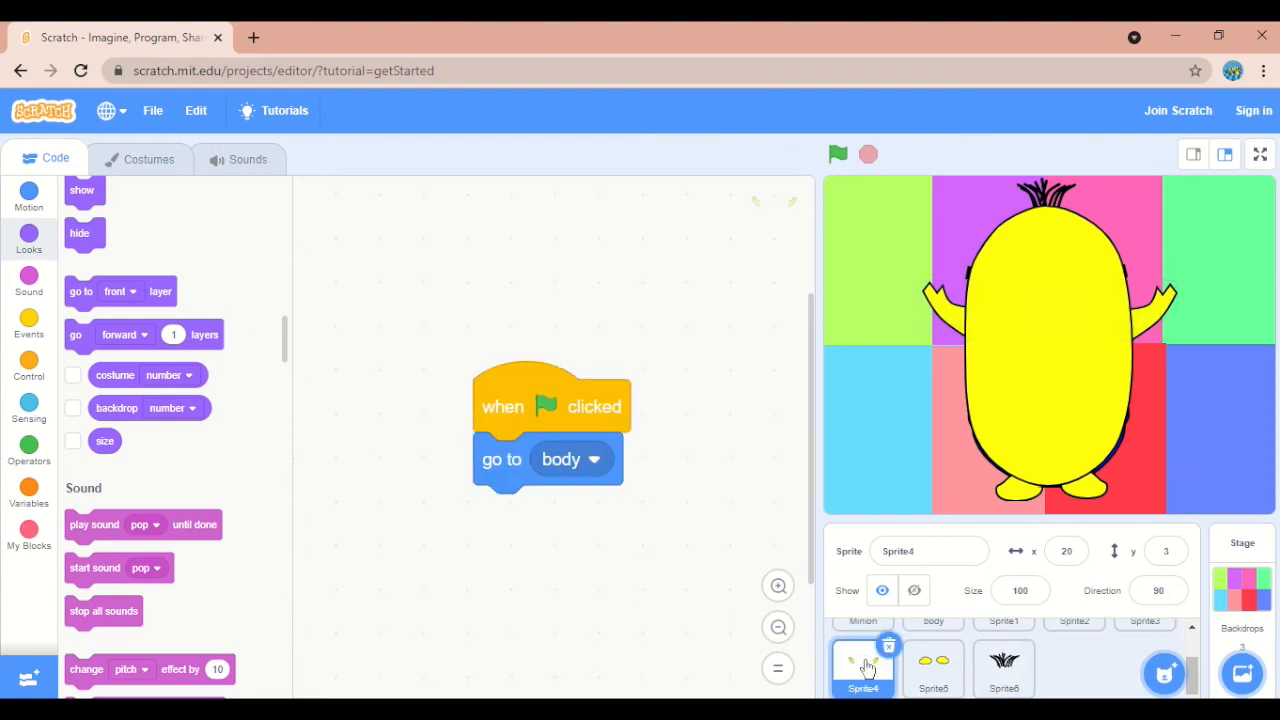
left_click_drag(77, 293, 100, 432)
left_click_drag(82, 290, 486, 516)
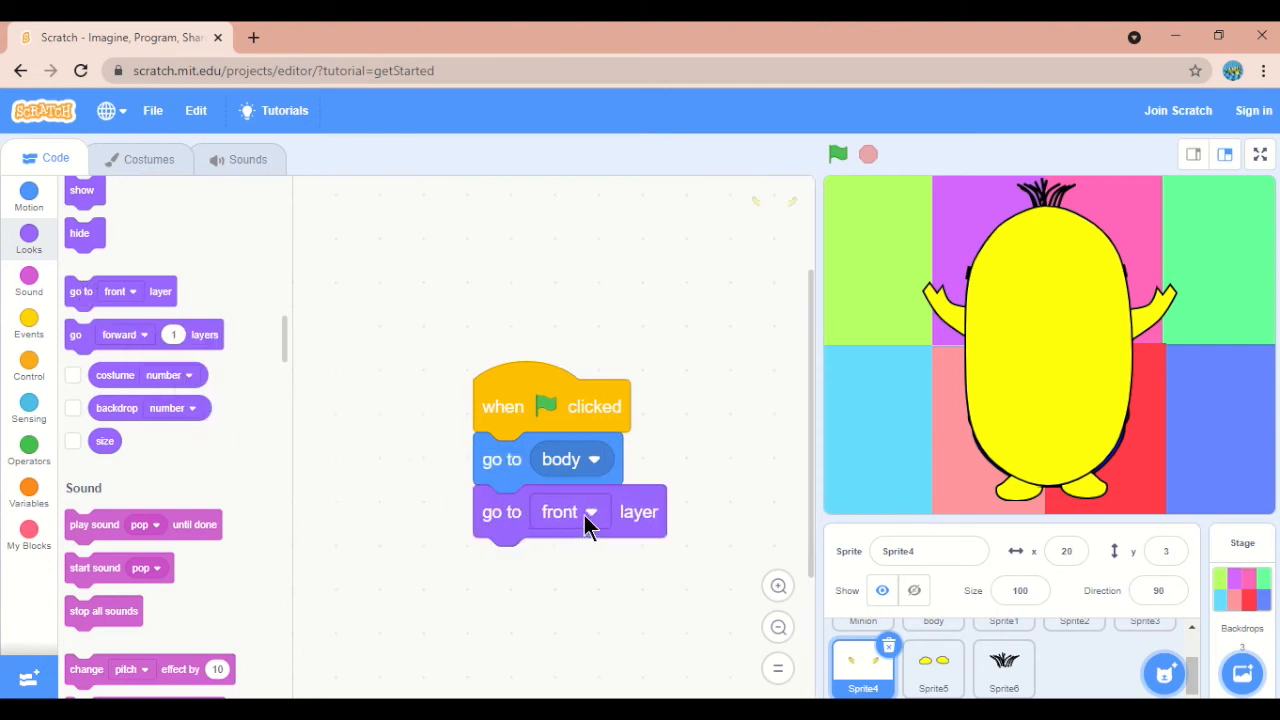
left_click(585, 517)
left_click(561, 594)
Attach a "go to back layer" block at the end of the script of the feet sprite, Sprite5
left_click(945, 672)
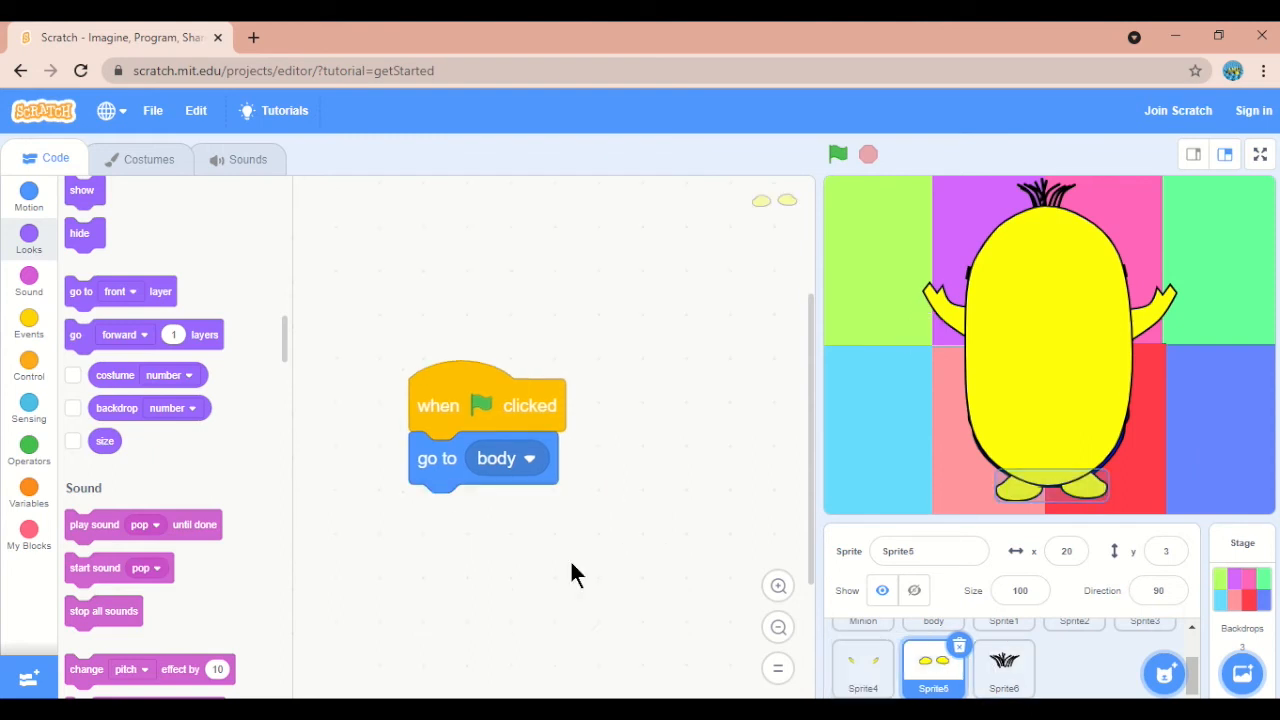
left_click_drag(90, 292, 510, 521)
left_click(510, 521)
left_click(514, 597)
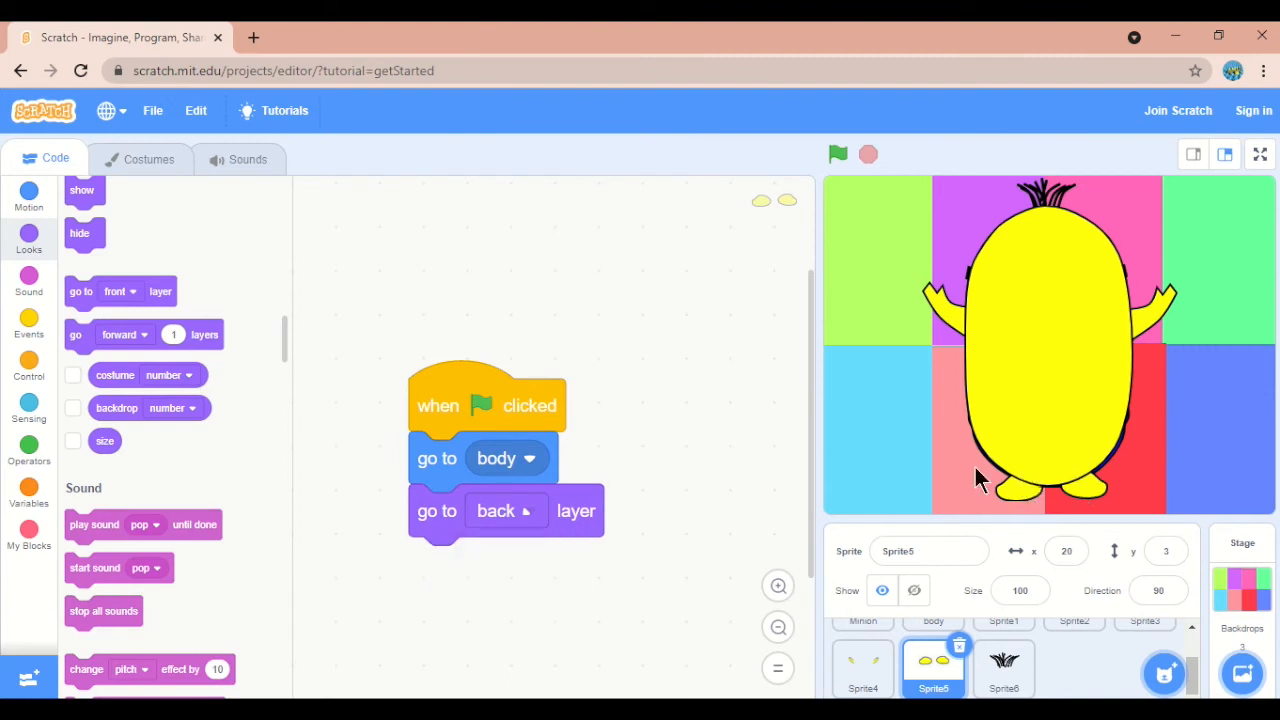
Run the project, move the body, overalls and goggles aside on the stage, and rerun it to test the layering
left_click(1008, 670)
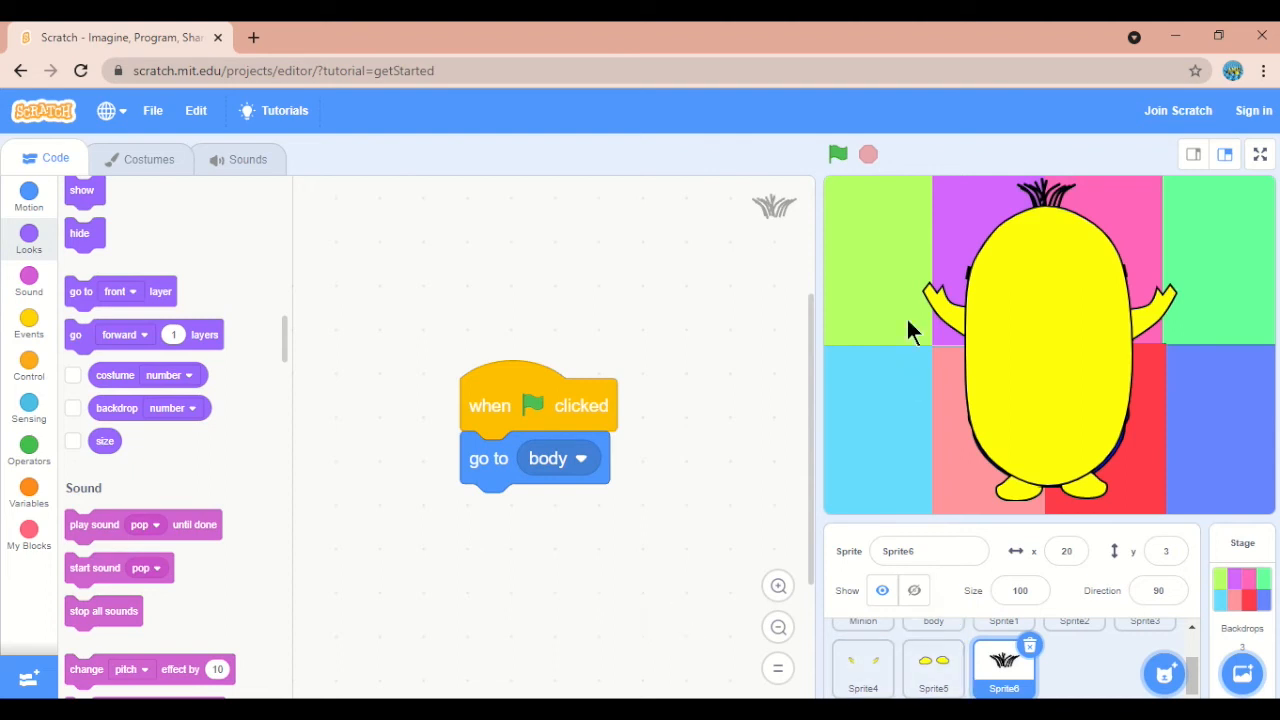
left_click(838, 155)
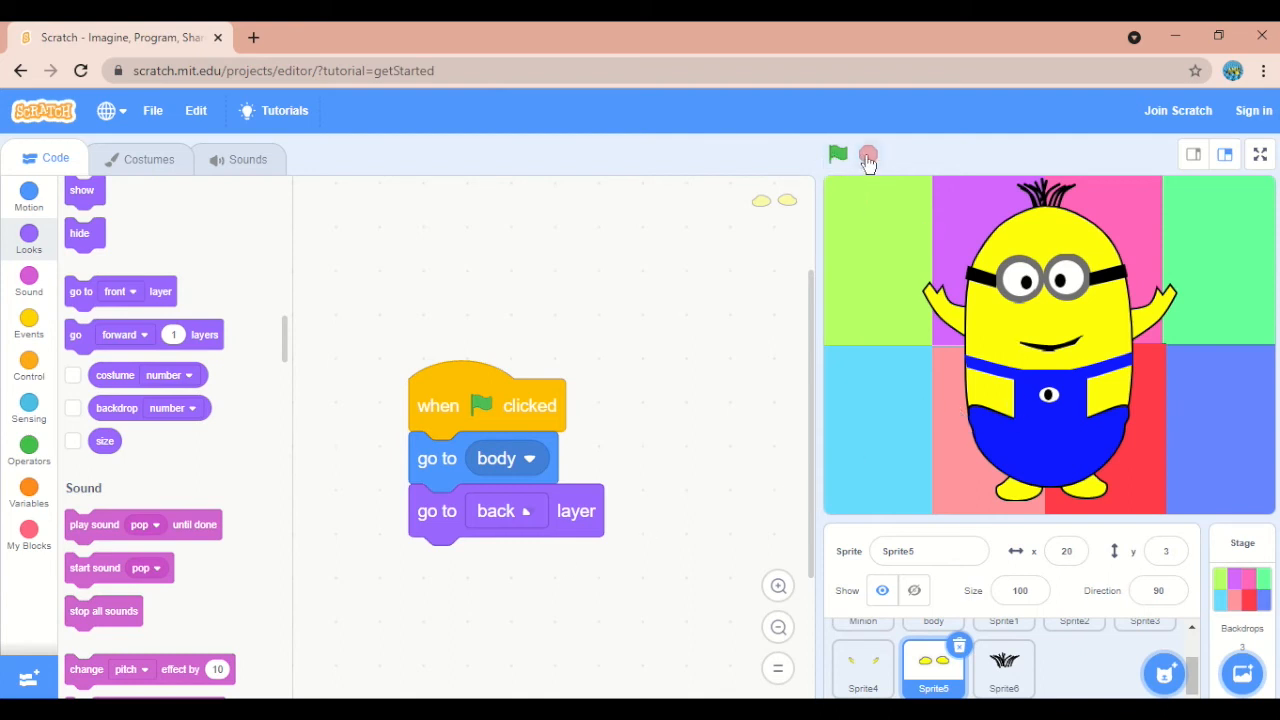
left_click_drag(1037, 252, 936, 265)
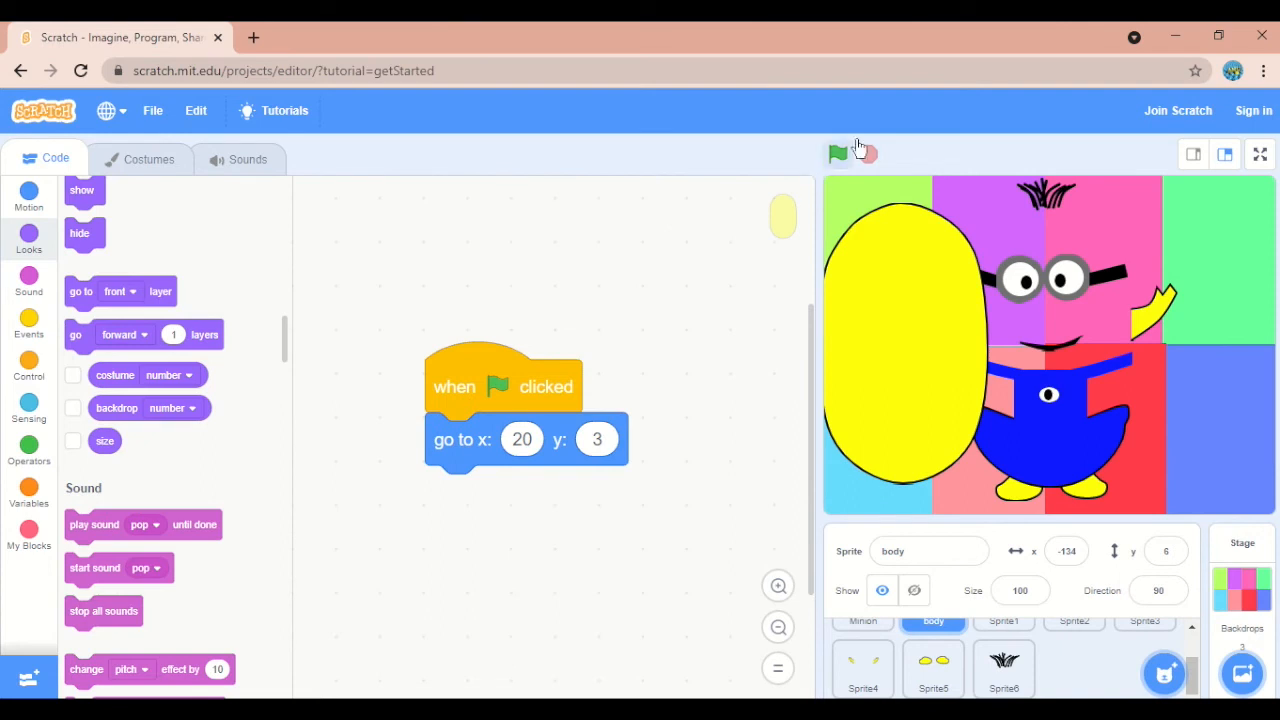
left_click_drag(1075, 405, 1190, 398)
left_click_drag(1117, 286, 1222, 250)
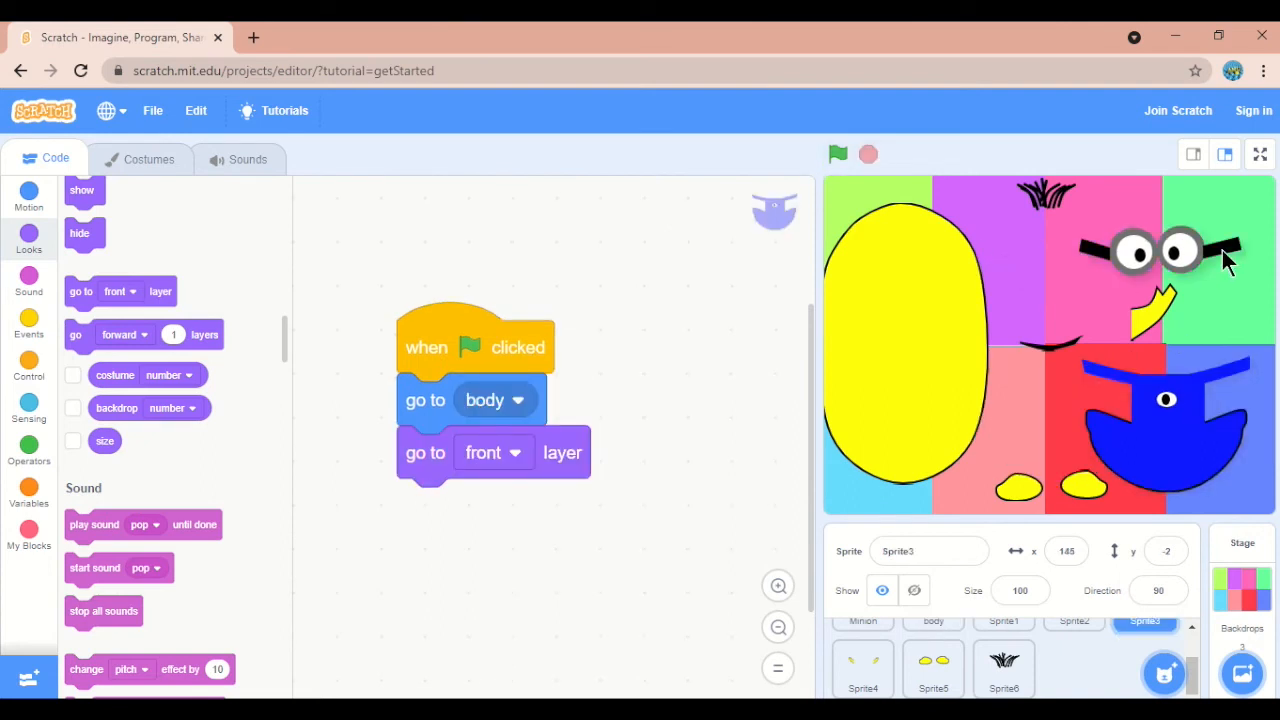
left_click(838, 155)
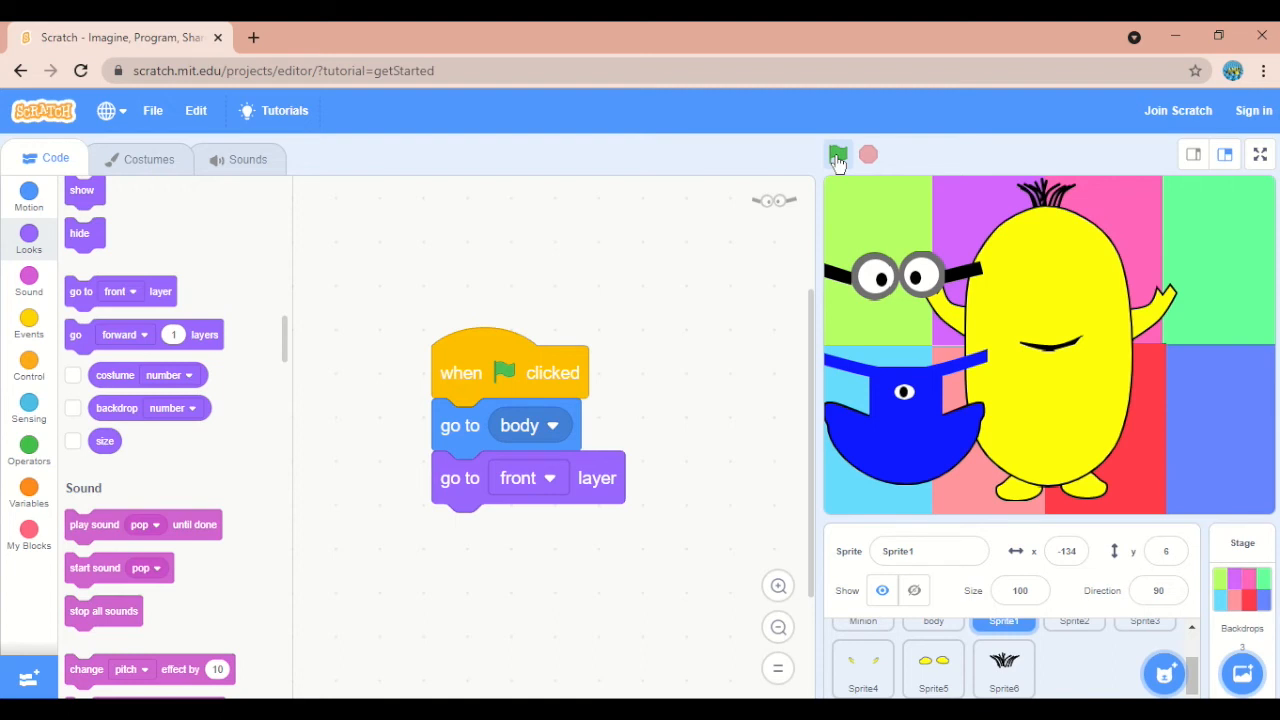
left_click(838, 157)
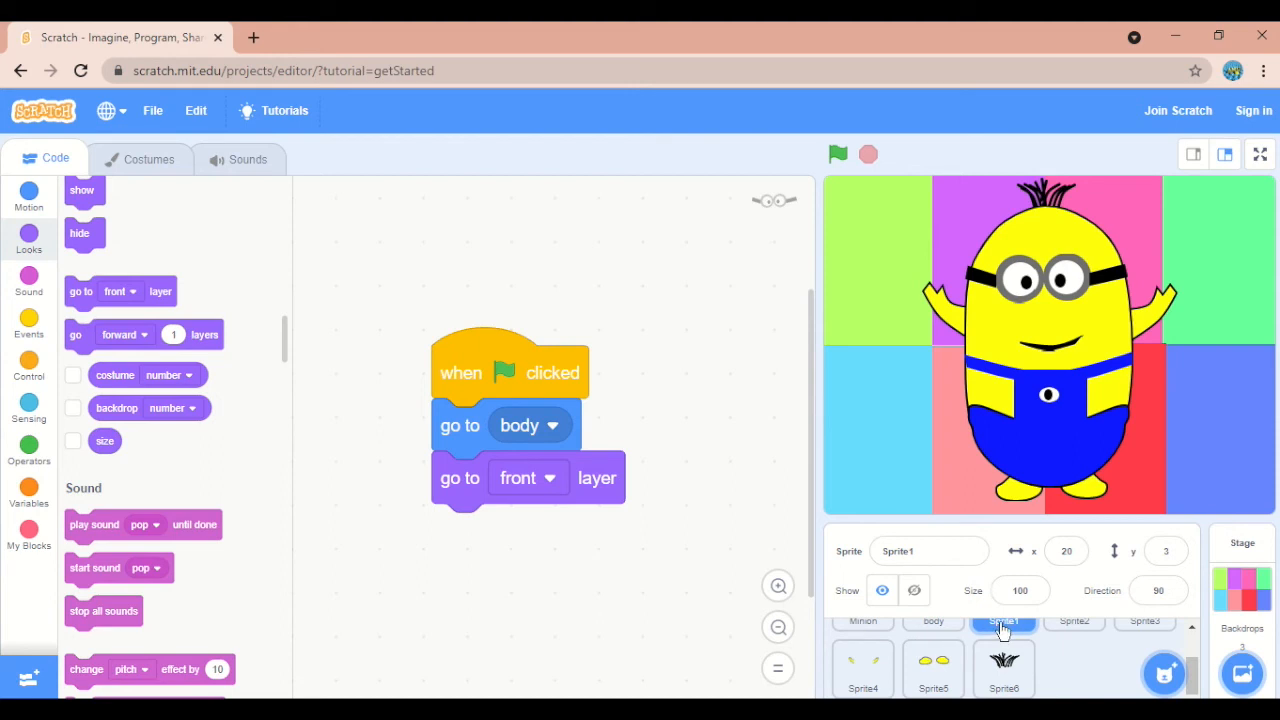
Insert a wait block of 0.5 seconds between the green flag event and "go to body" in the goggles sprite, Sprite1
scroll(1003, 630, "up", 1)
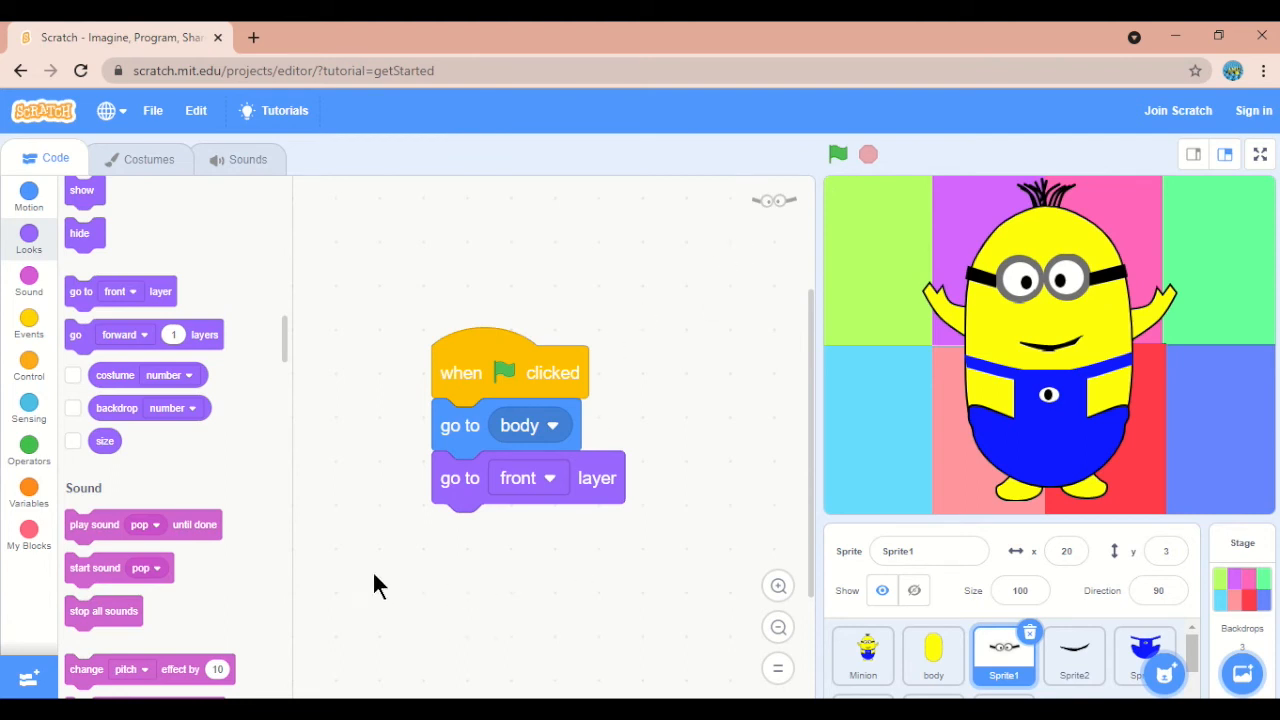
left_click(40, 360)
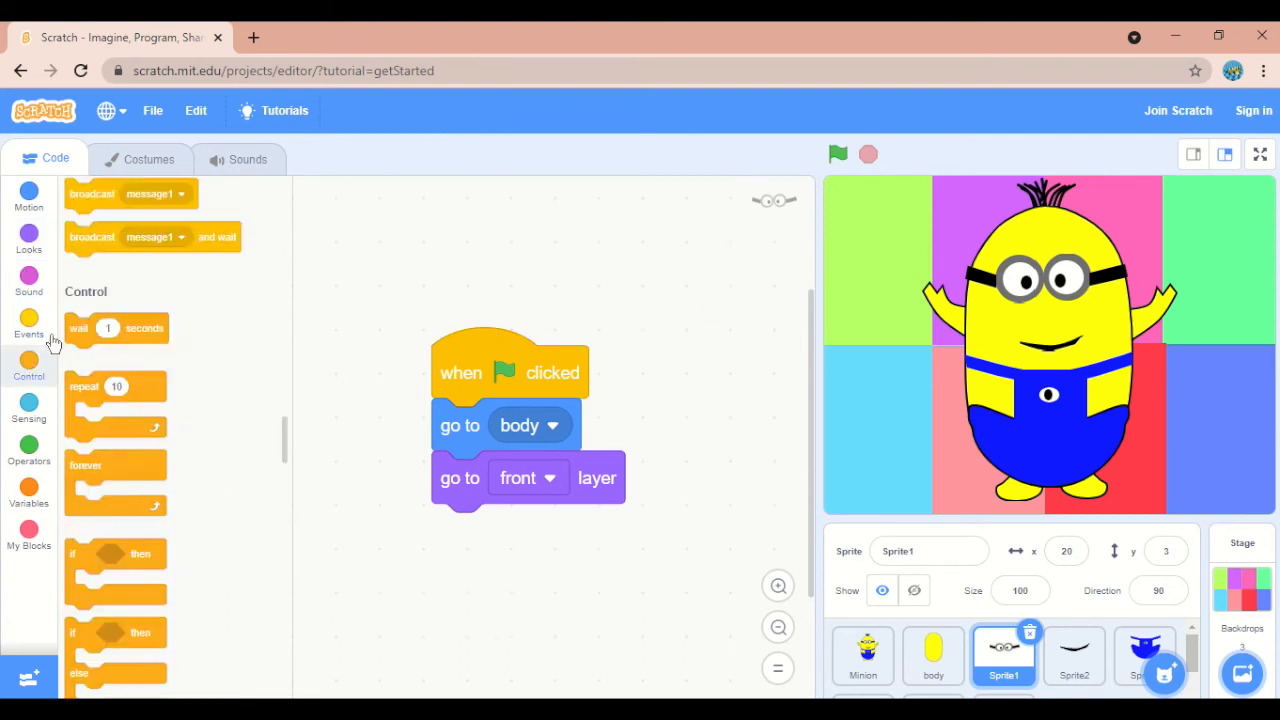
left_click_drag(90, 236, 293, 472)
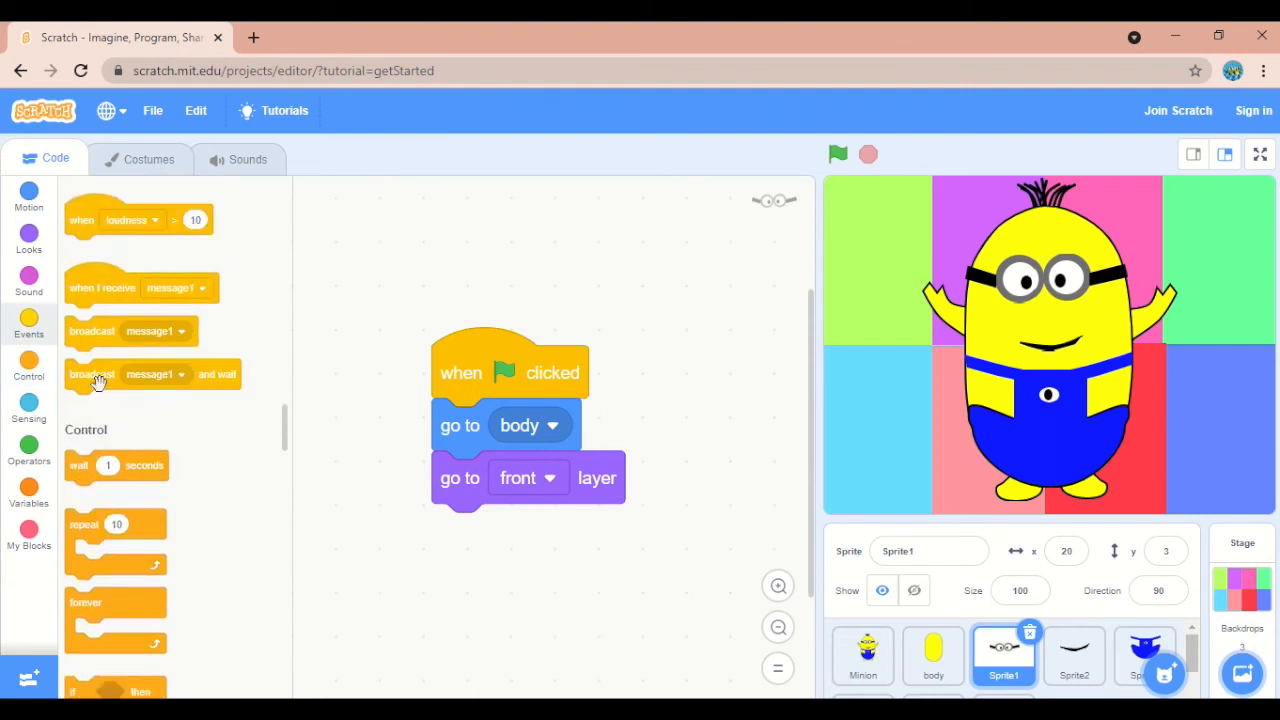
left_click_drag(77, 473, 408, 435)
left_click(507, 425)
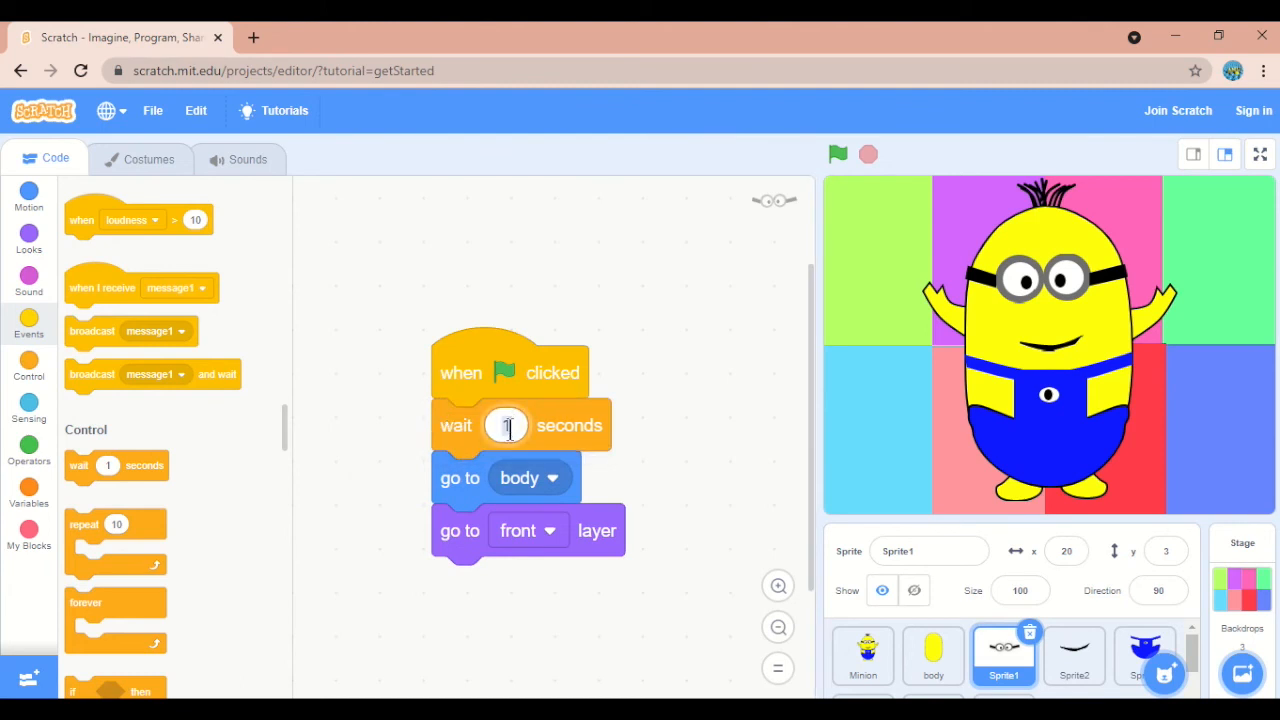
type("0.5")
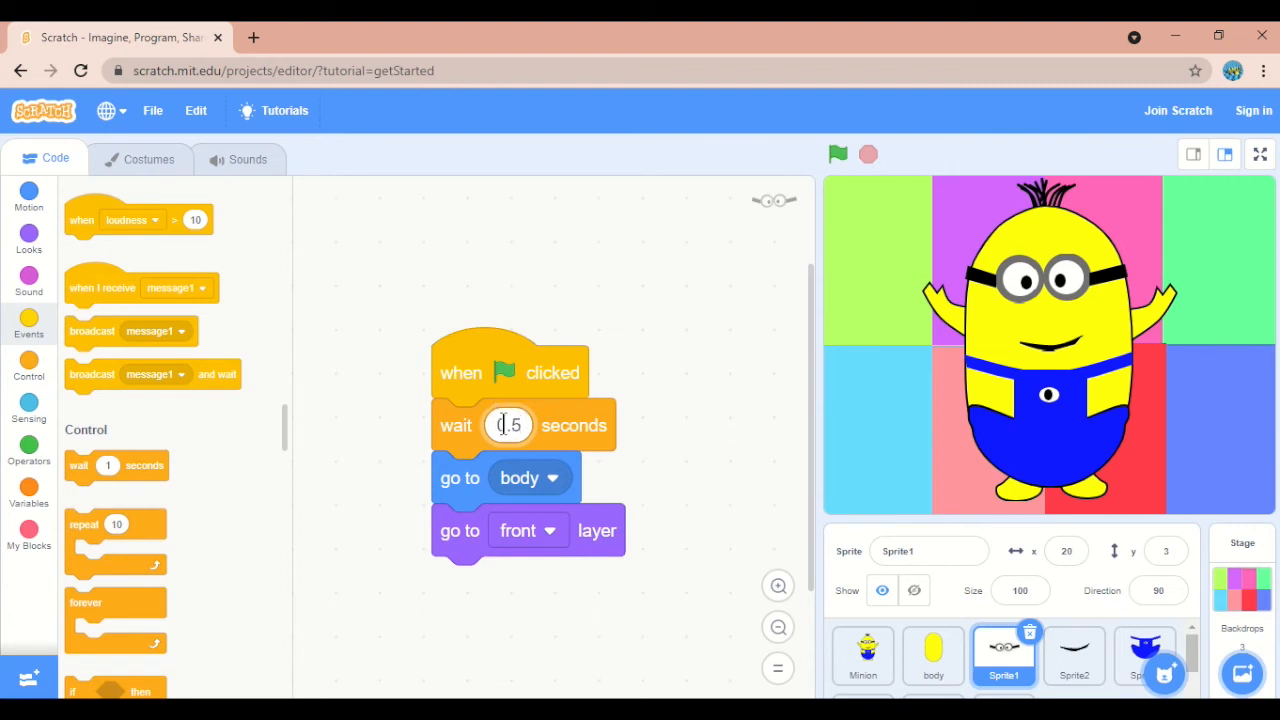
left_click(666, 439)
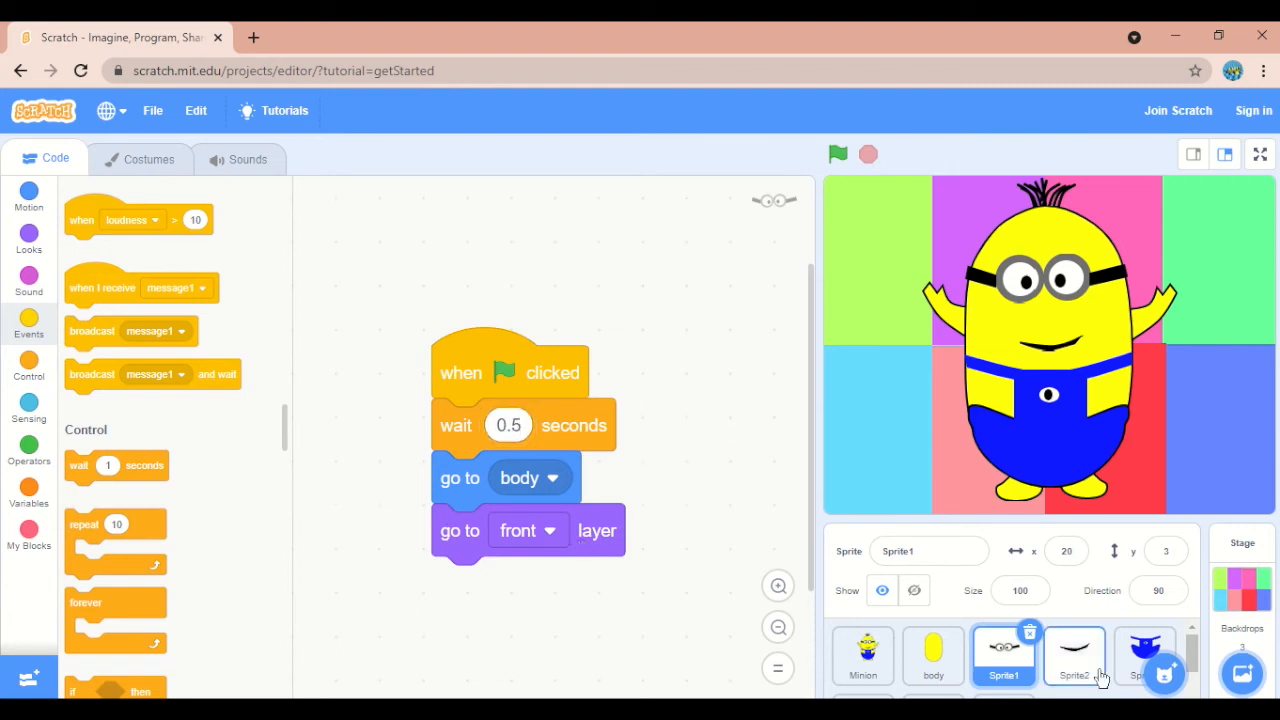
Insert a 0.5-second wait block directly under the green flag event in the mouth sprite and the overalls sprite
left_click(1074, 652)
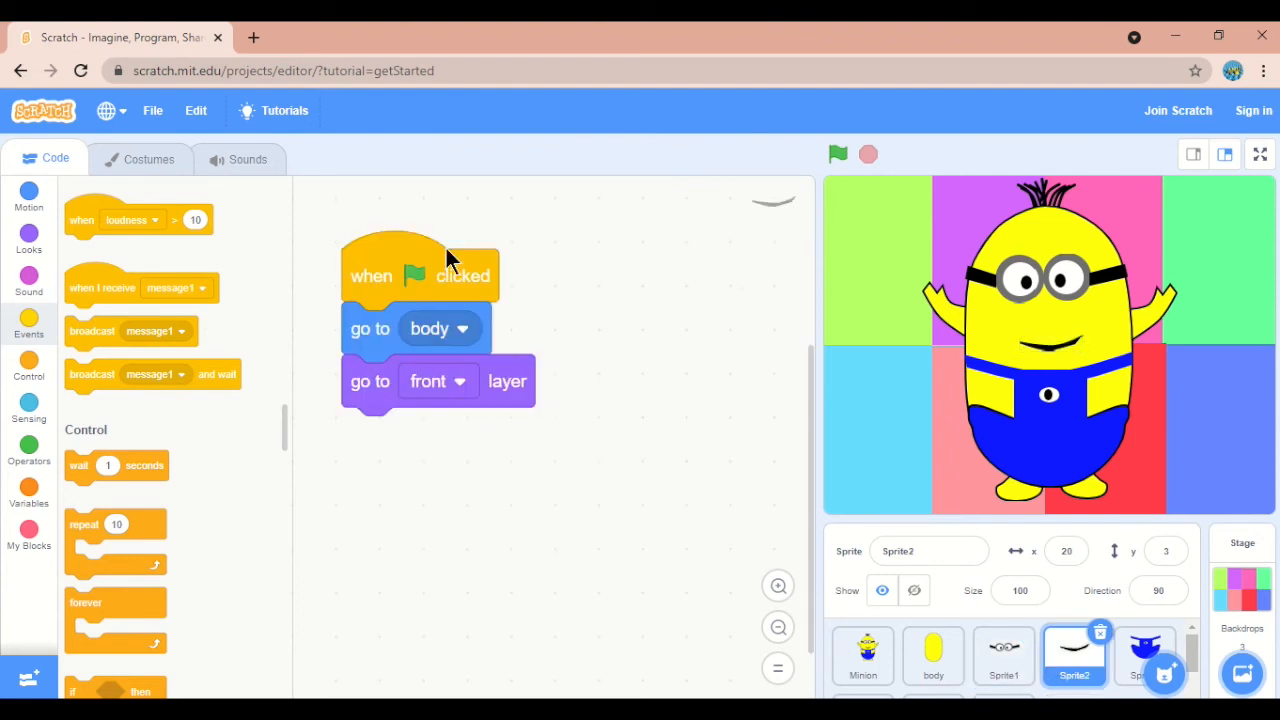
left_click_drag(80, 463, 366, 330)
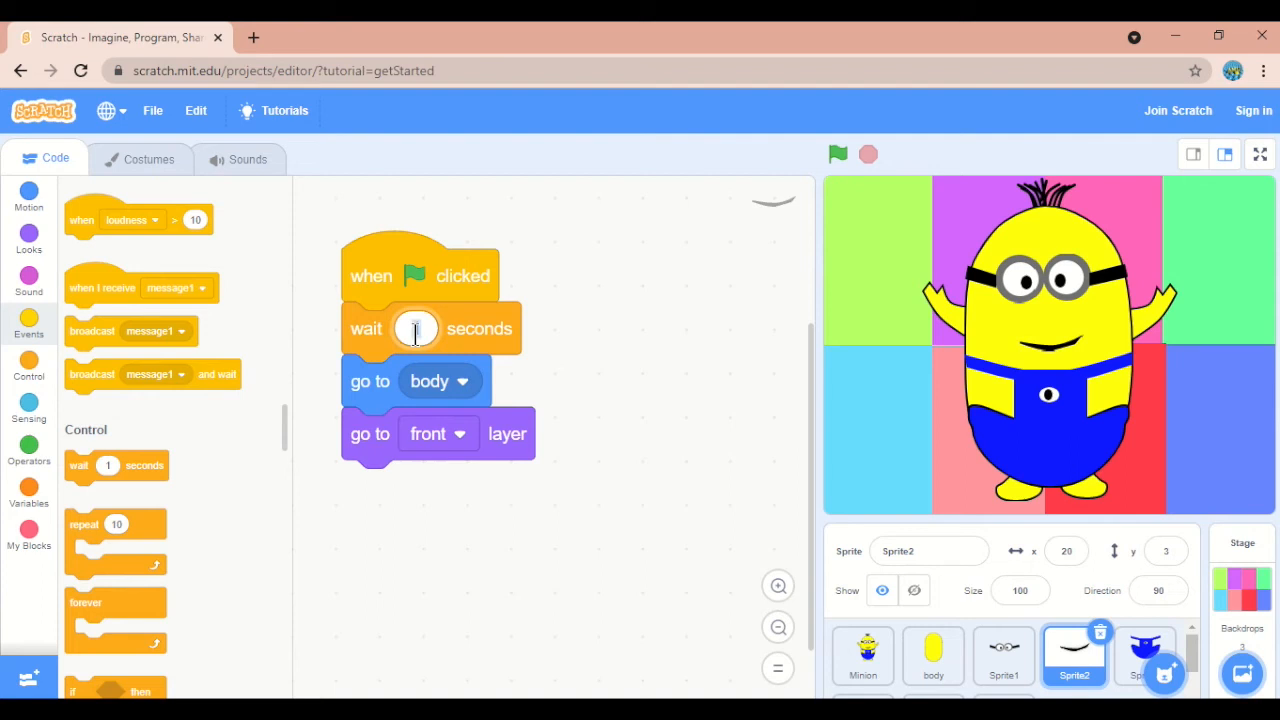
type("0.5")
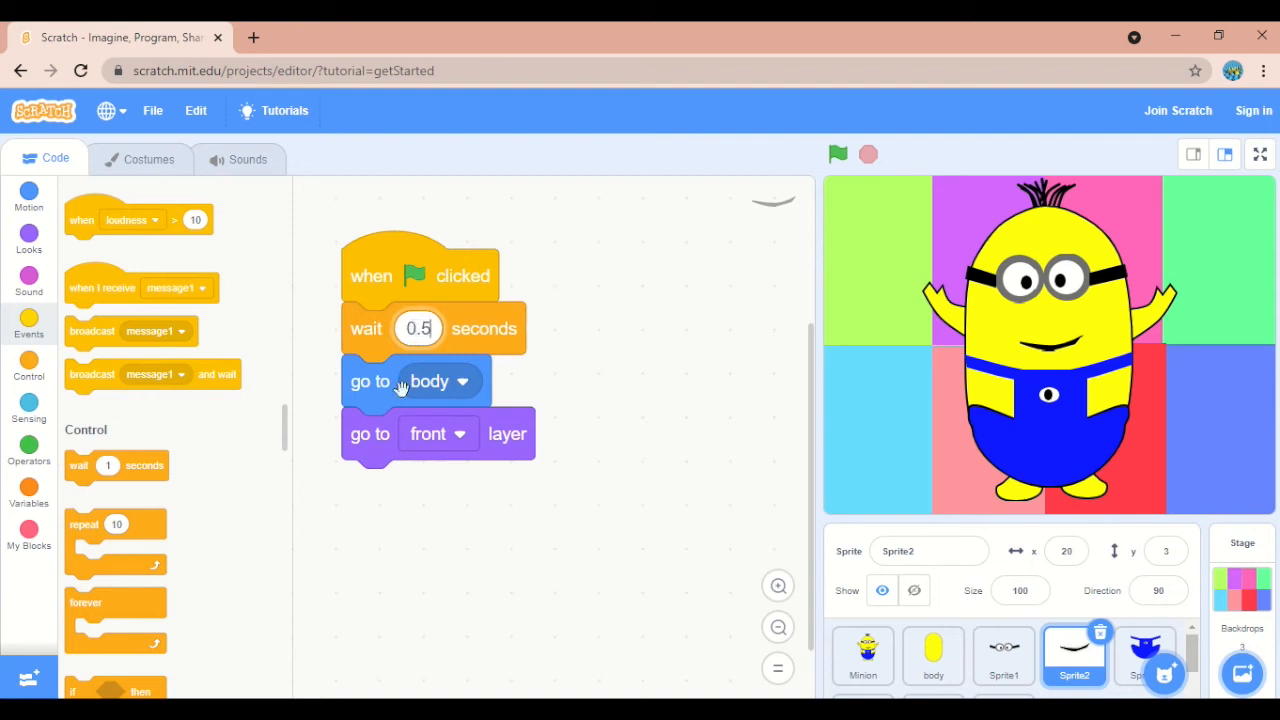
left_click(1137, 658)
left_click_drag(72, 478, 378, 400)
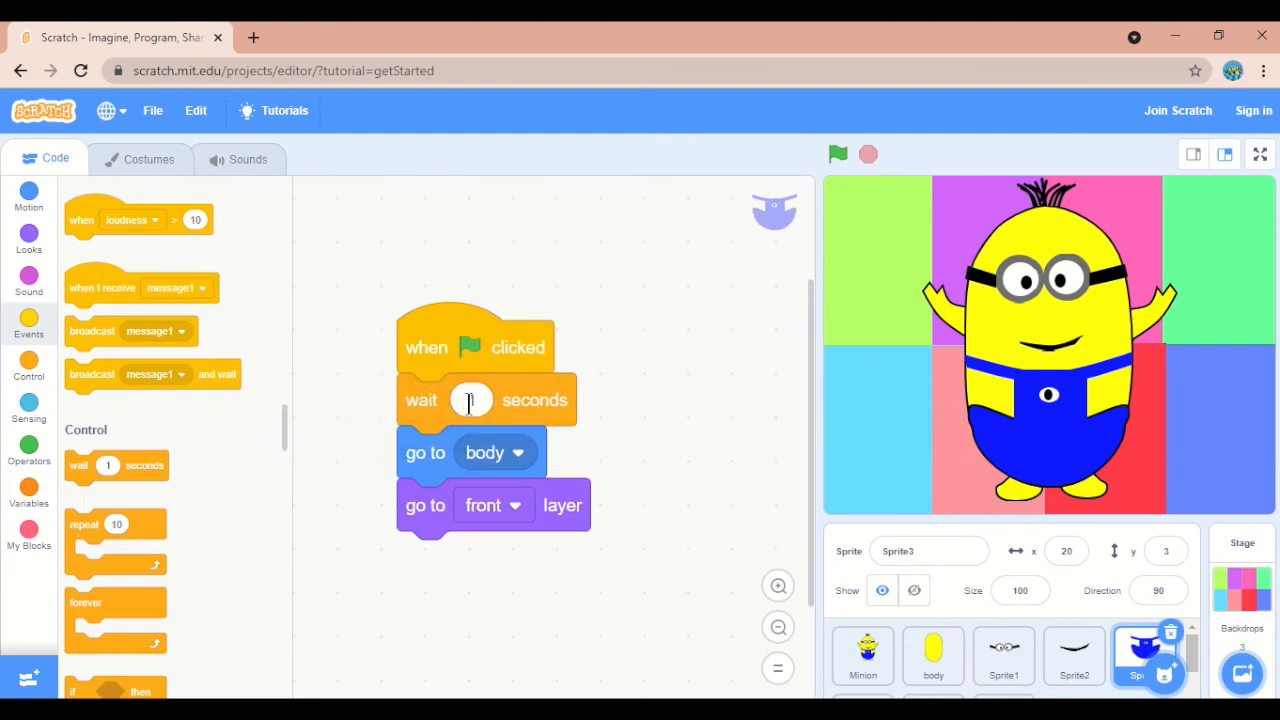
type("5")
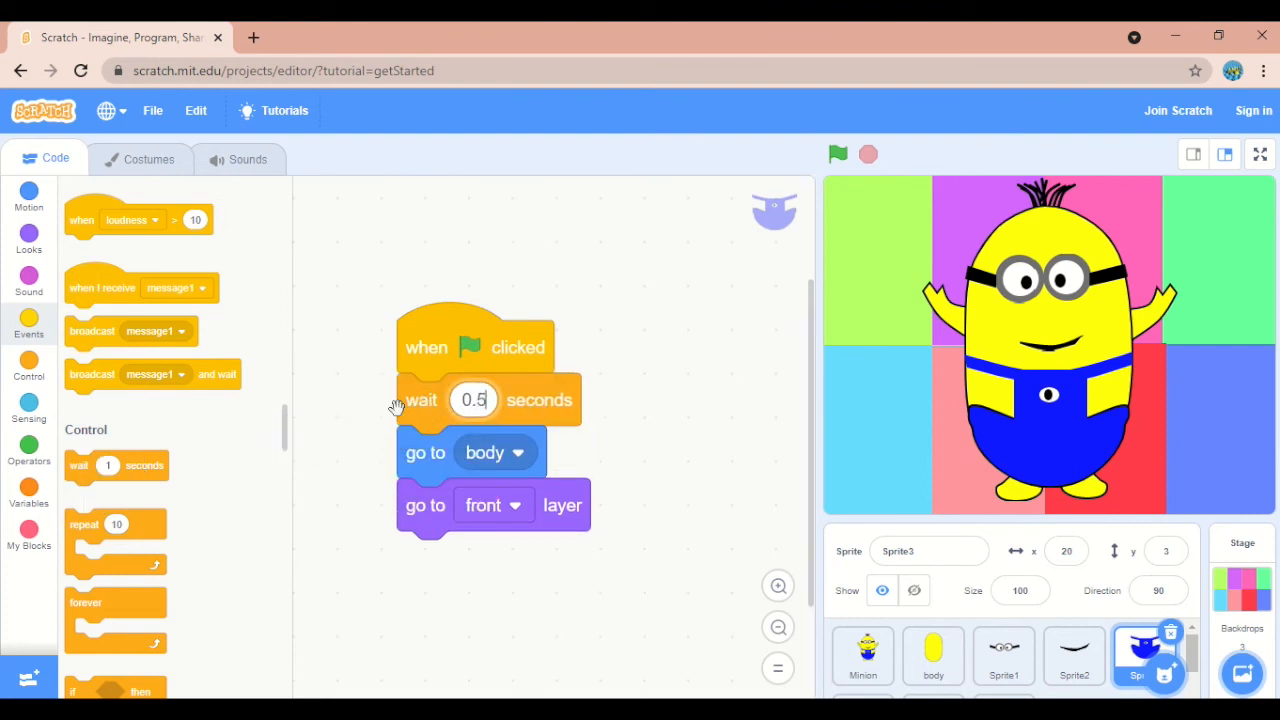
Insert a 0.5-second wait block before "go to body" in the script of the arms sprite, Sprite4
scroll(1004, 655, "down", 2)
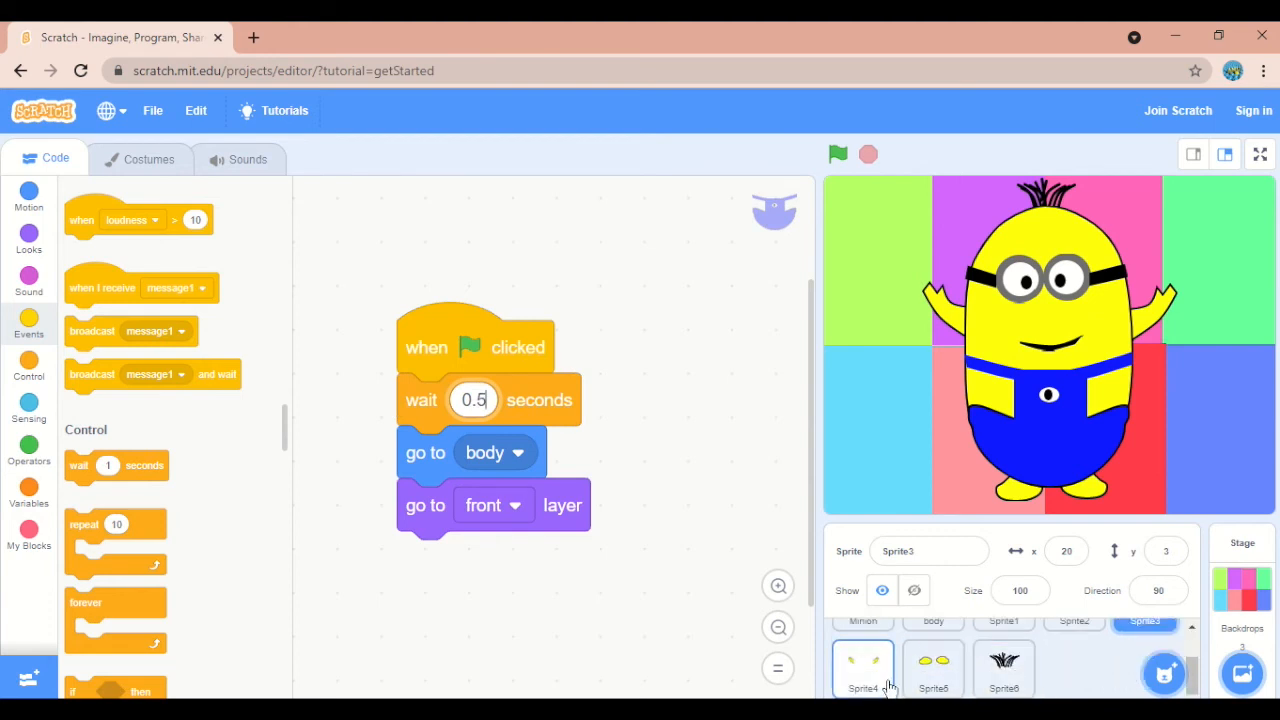
left_click(863, 658)
left_click_drag(78, 465, 500, 455)
left_click(543, 459)
type("0.5")
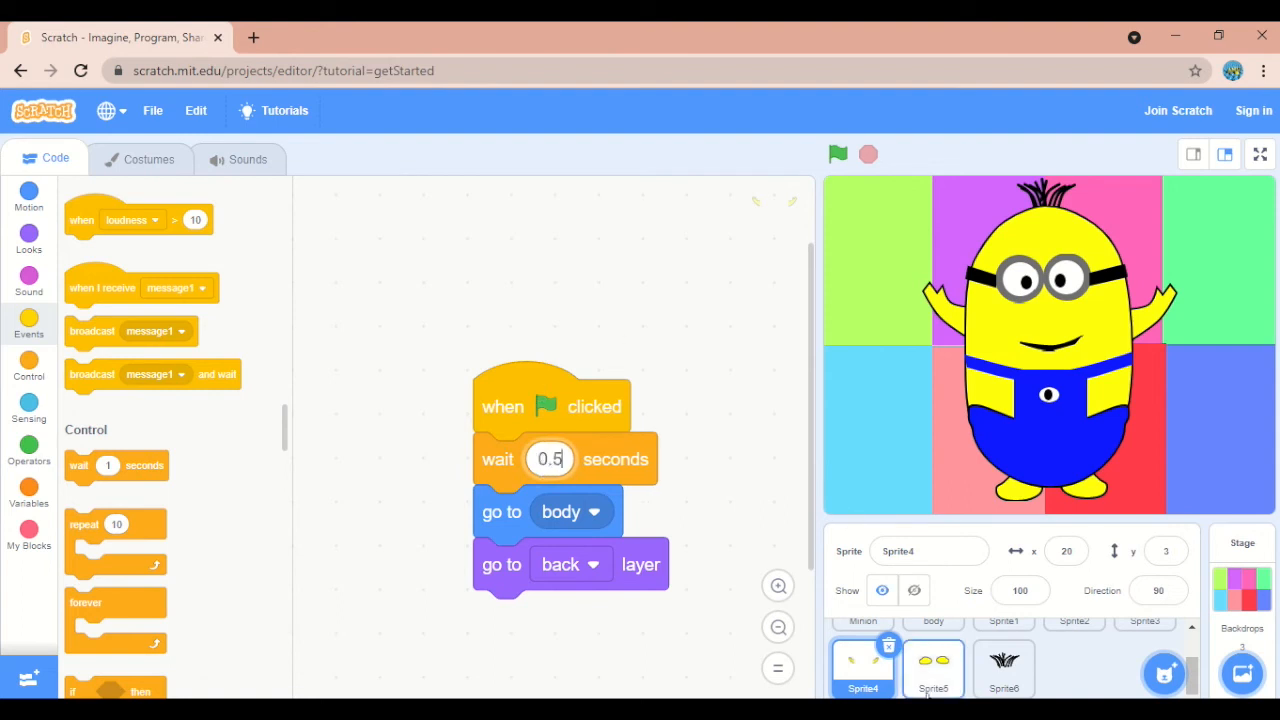
Insert a 0.5-second wait block before "go to body" in the script of the feet sprite, Sprite5
left_click(933, 663)
left_click_drag(72, 466, 418, 456)
left_click(482, 470)
type("0.5")
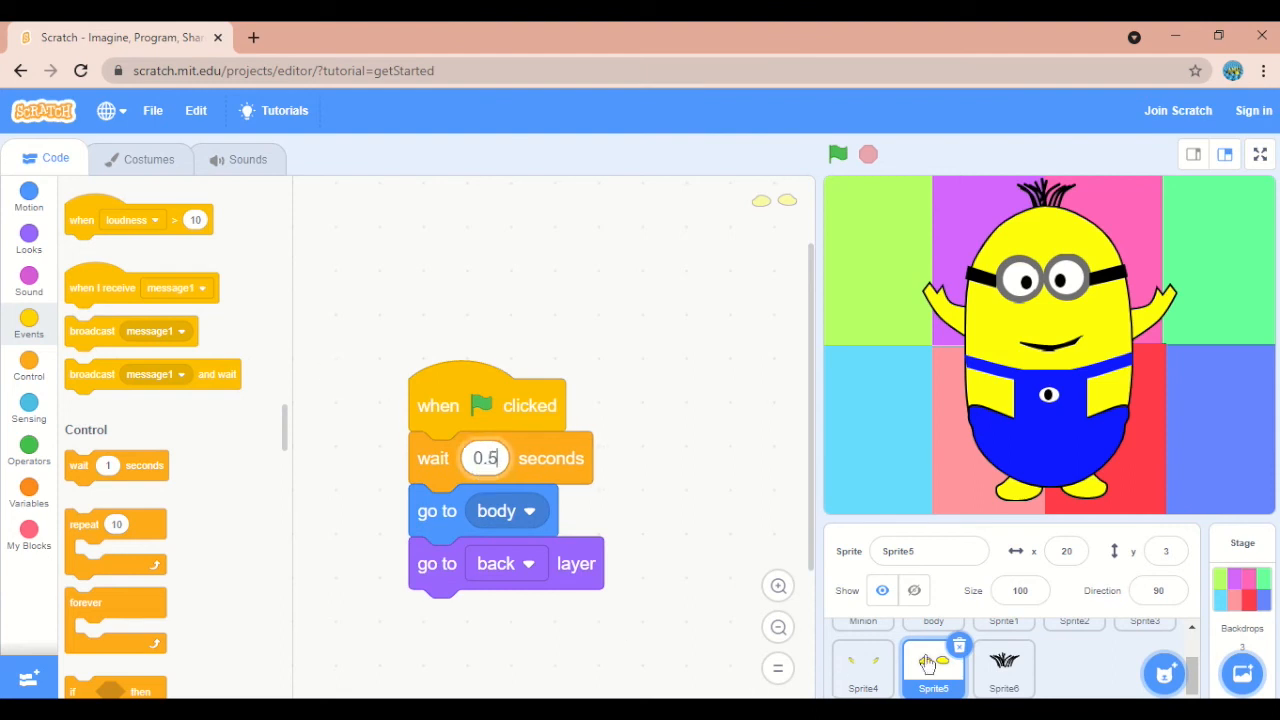
Insert a 0.5-second wait block before "go to body" in the script of the hair sprite, Sprite6
left_click(1003, 664)
left_click_drag(74, 466, 472, 460)
left_click(531, 457)
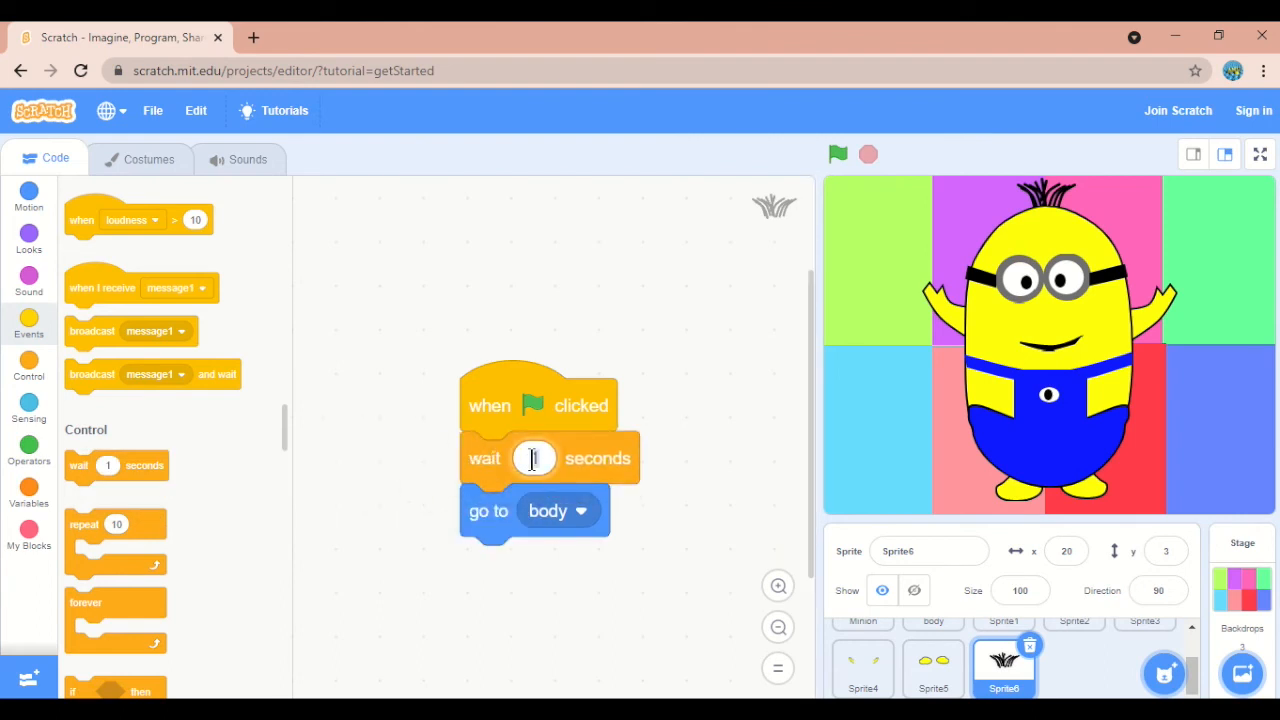
type("0.5")
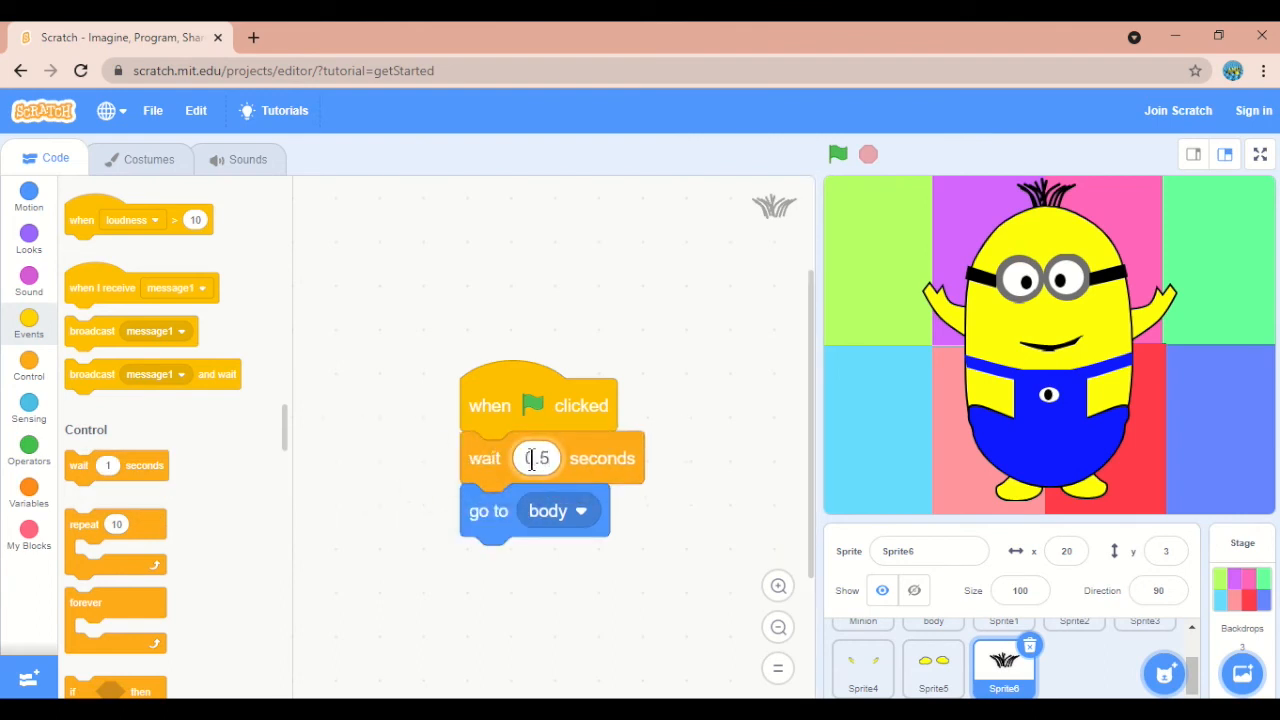
left_click(530, 566)
Scatter the body, overalls, feet, hair, mouth, goggles and arms across the stage and run the project in full screen to test the assembly
left_click(937, 652)
left_click_drag(1092, 314, 1253, 305)
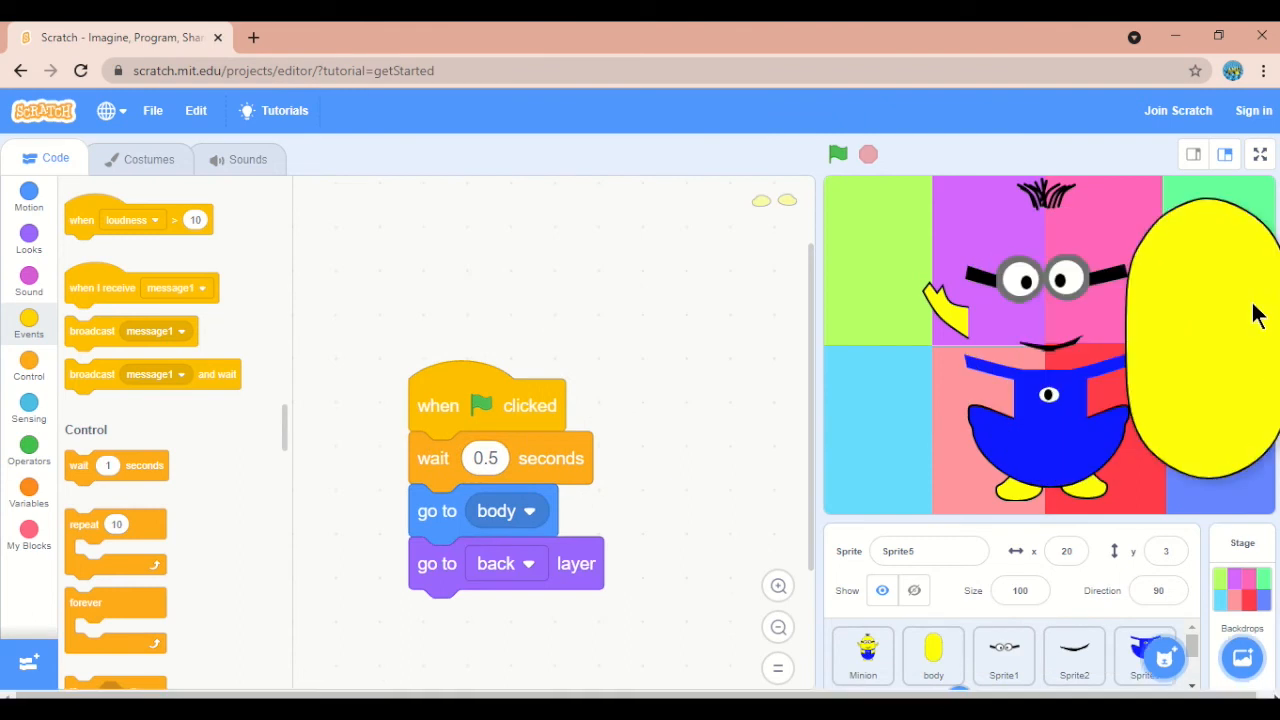
left_click_drag(1063, 434, 949, 434)
left_click_drag(1072, 488, 1142, 238)
left_click_drag(1046, 196, 1075, 462)
left_click_drag(1049, 350, 856, 219)
left_click_drag(1065, 282, 932, 264)
left_click_drag(952, 318, 1138, 492)
left_click(1260, 156)
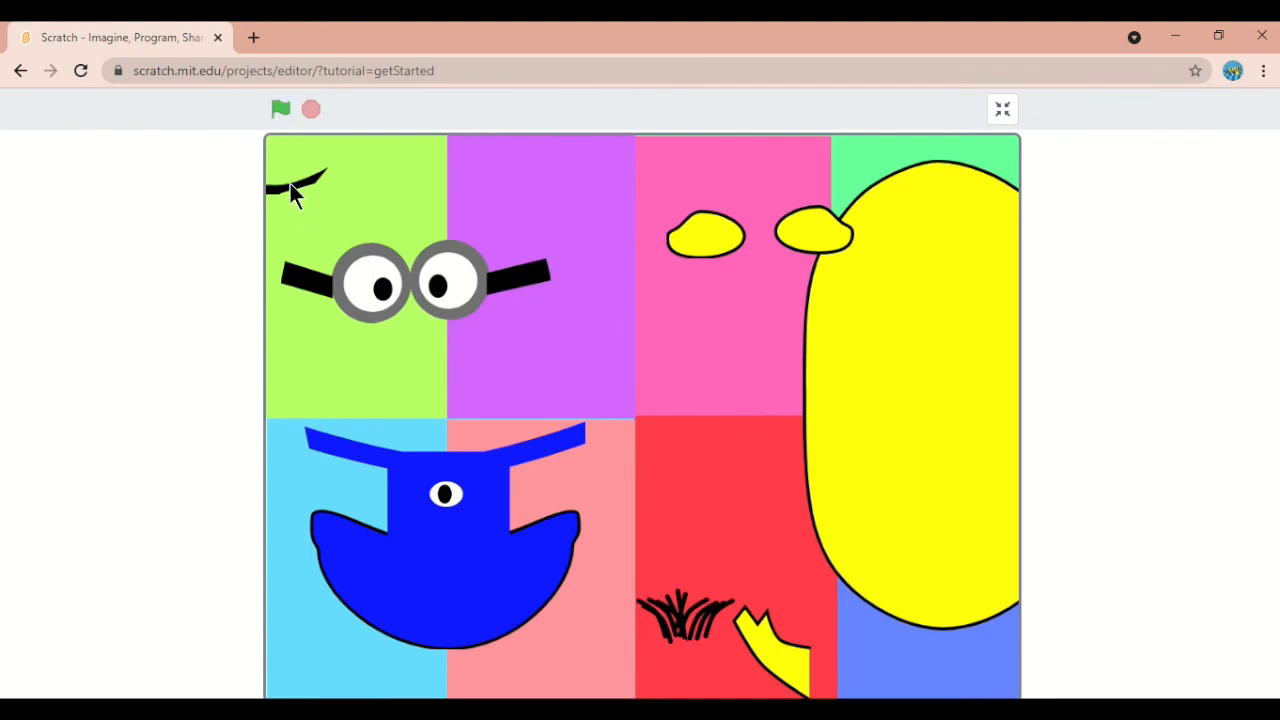
left_click(281, 110)
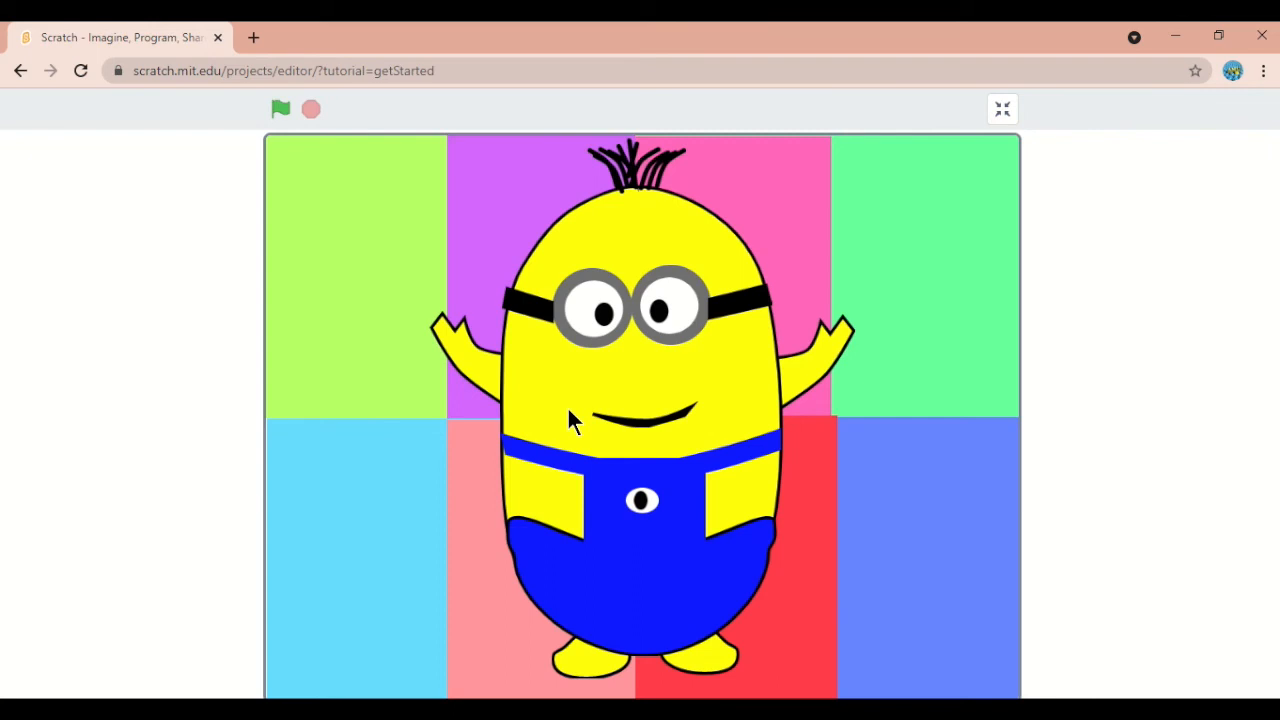
left_click(1003, 110)
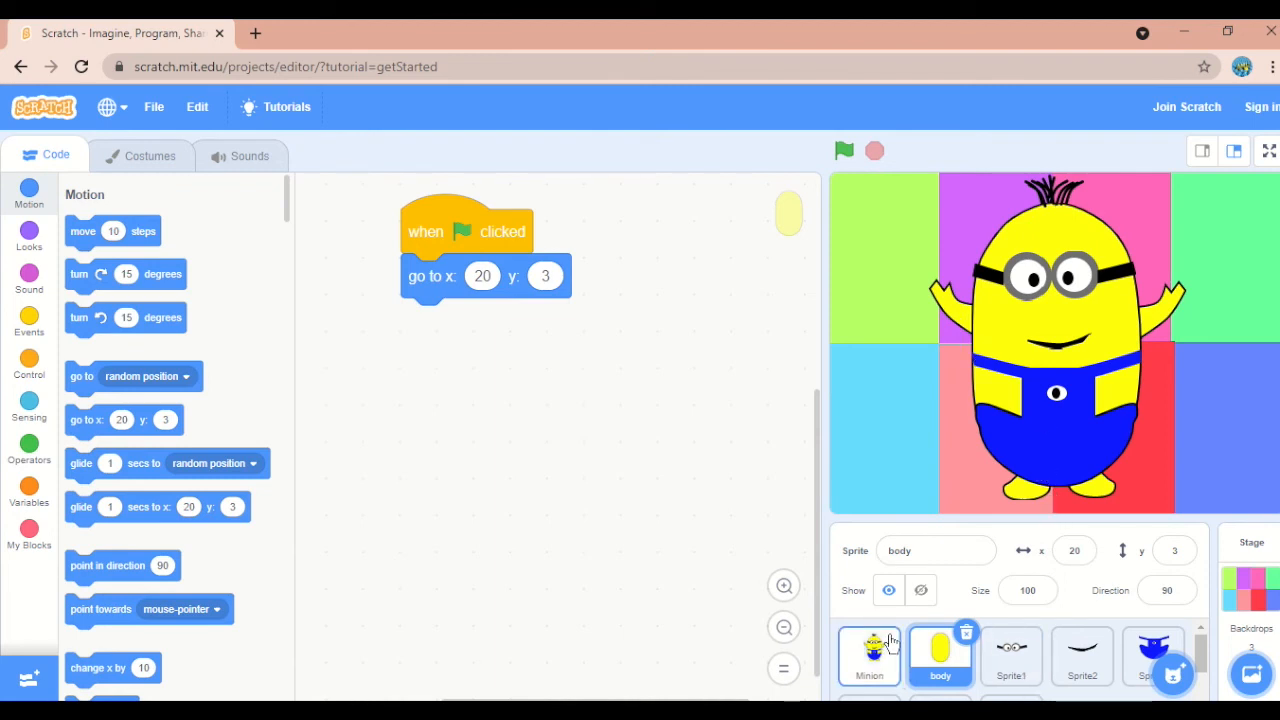
Duplicate costume1 of the goggles sprite, Sprite1, and open the copy, costume2, for editing
left_click(1015, 656)
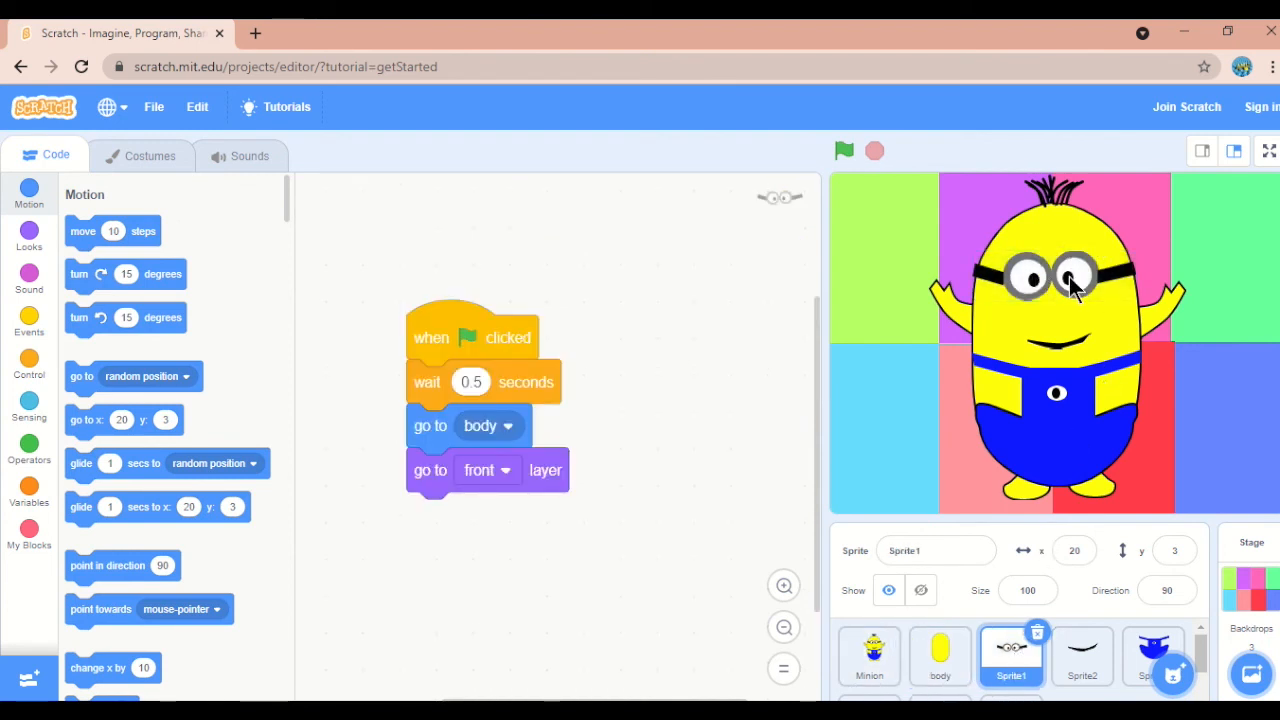
left_click(1012, 675)
left_click(1006, 668)
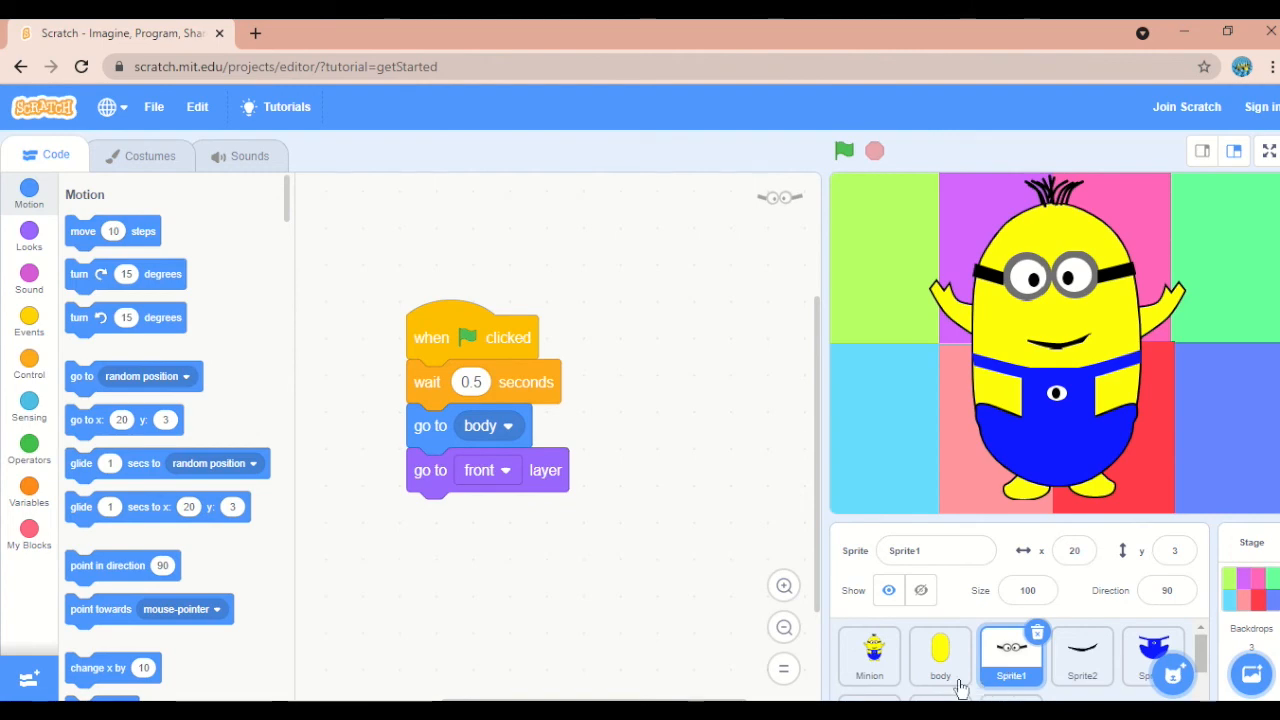
left_click(158, 160)
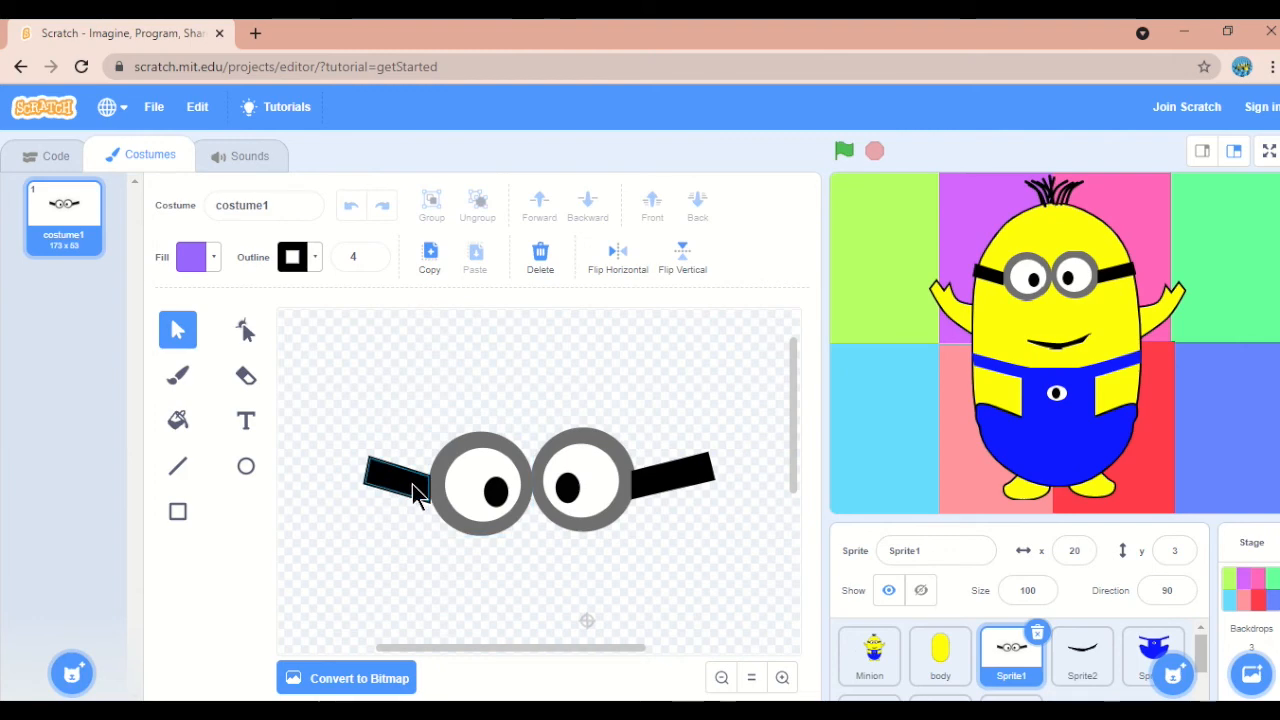
right_click(62, 238)
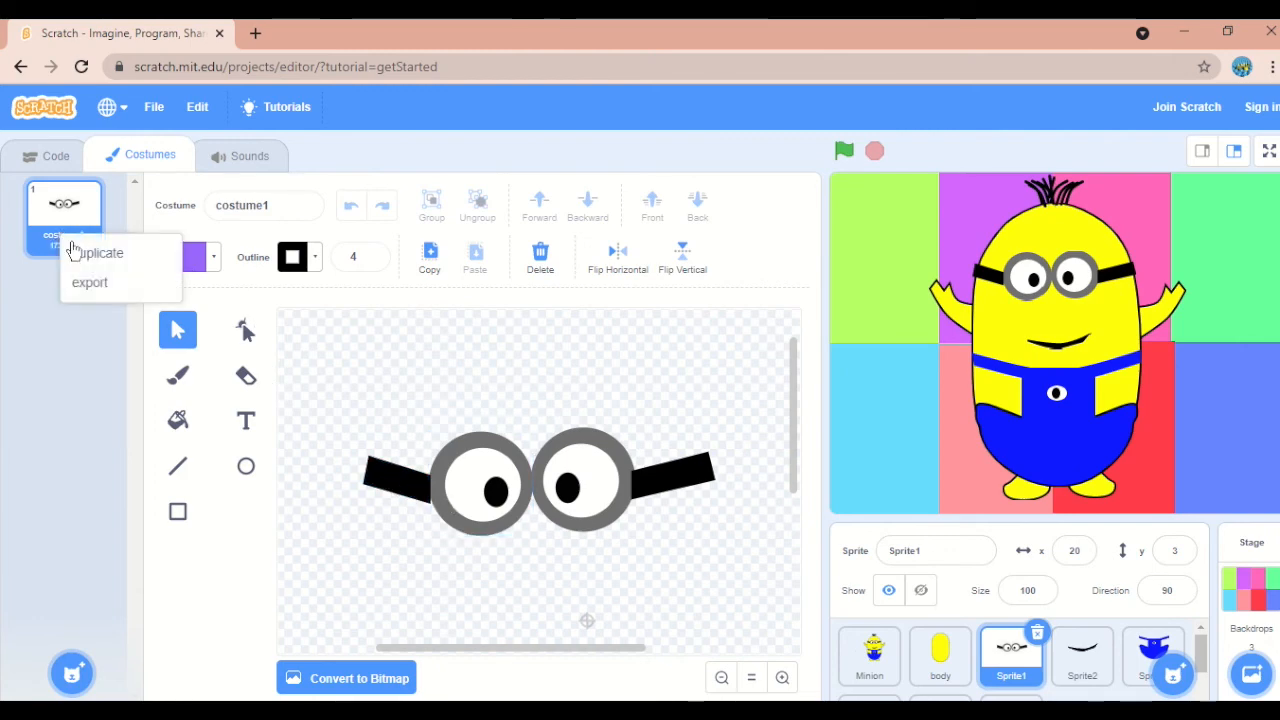
left_click(85, 253)
right_click(67, 210)
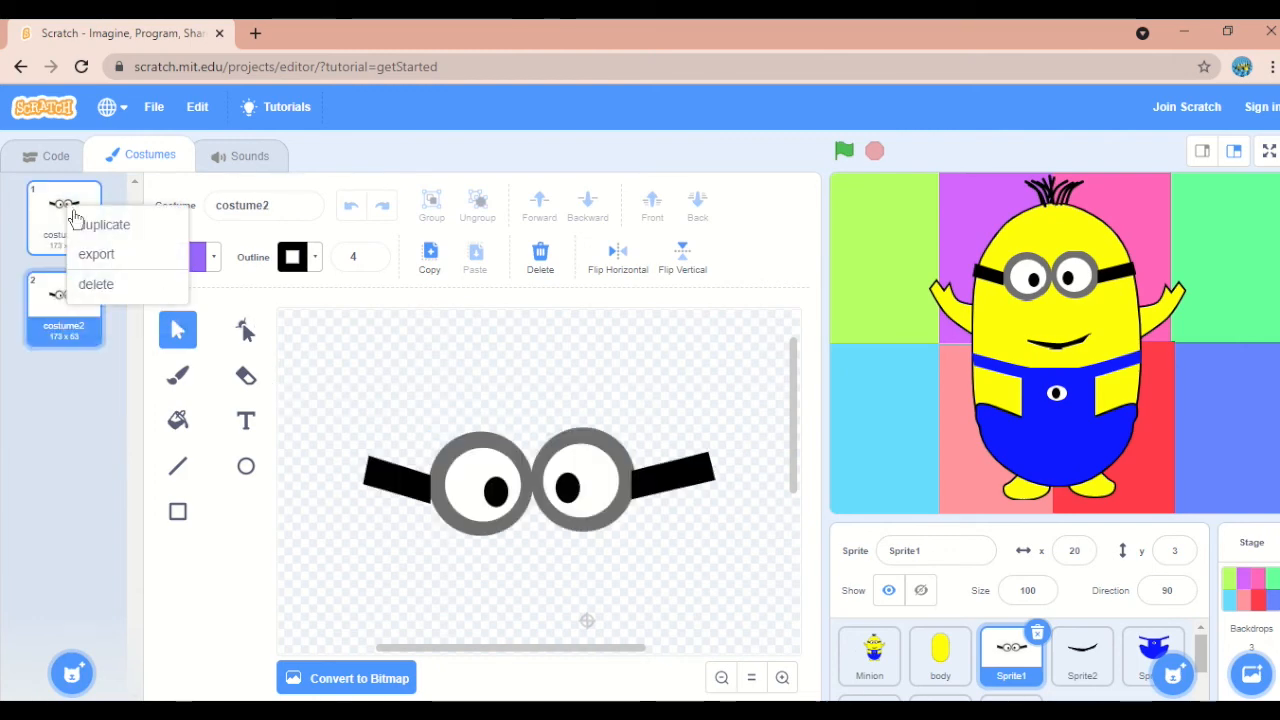
left_click(37, 323)
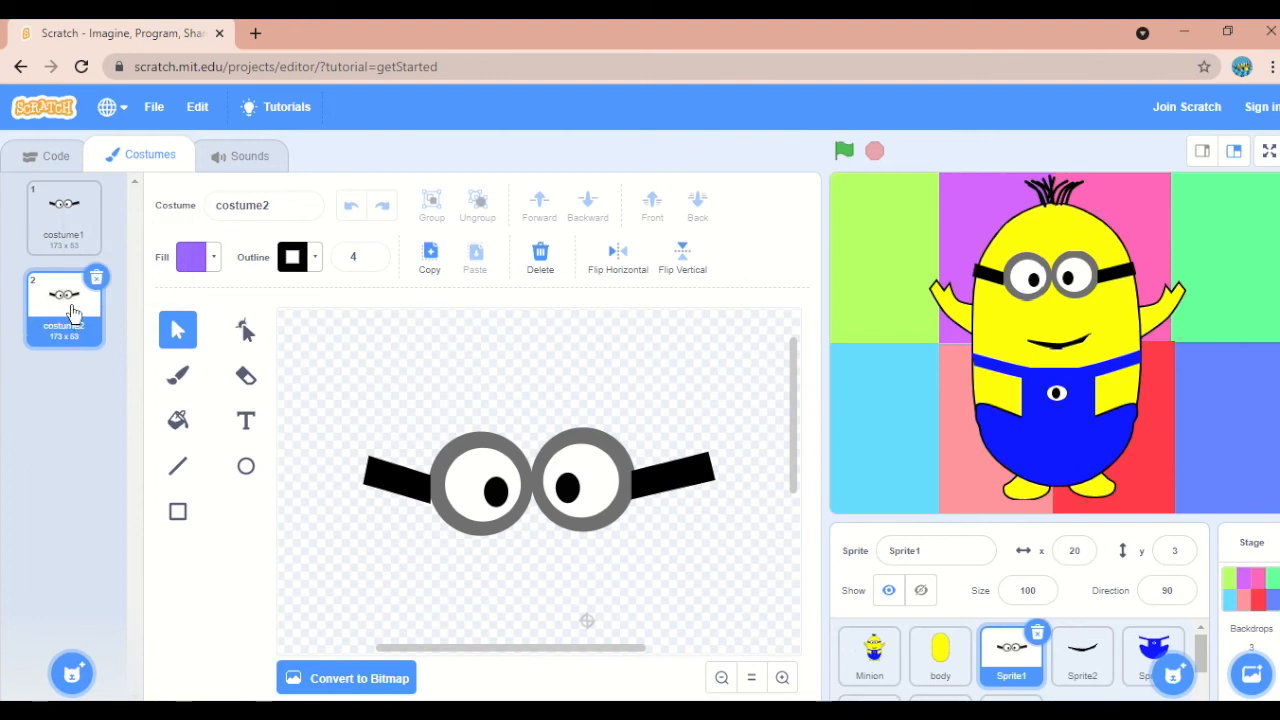
Recolour both goggle straps in costume2 dark red, with color 0, saturation 100 and brightness 53
left_click(401, 487)
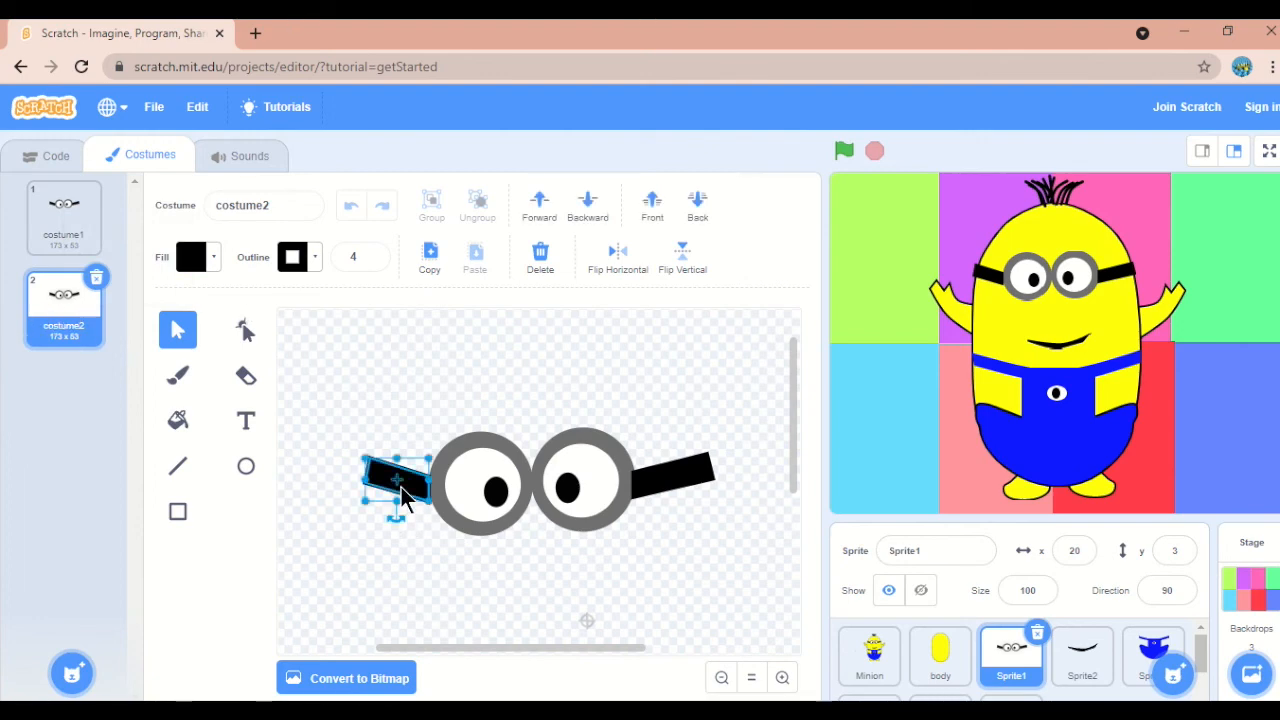
left_click(211, 258)
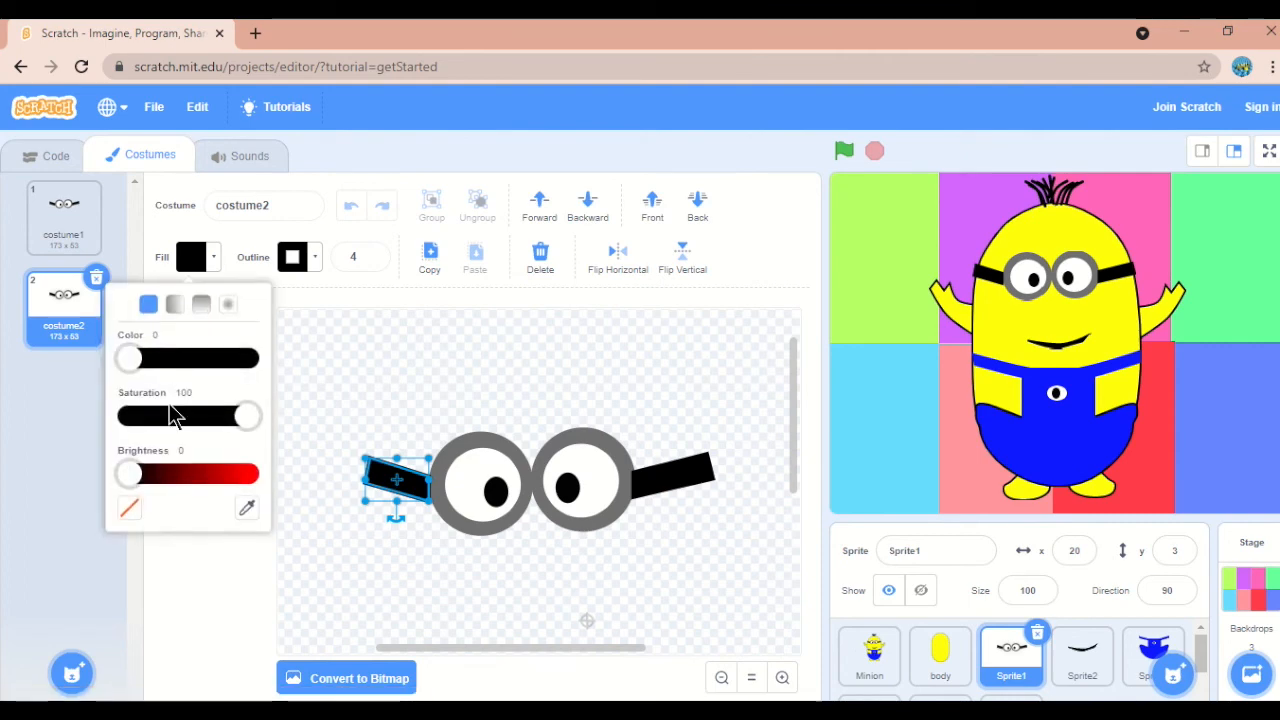
left_click_drag(131, 476, 195, 503)
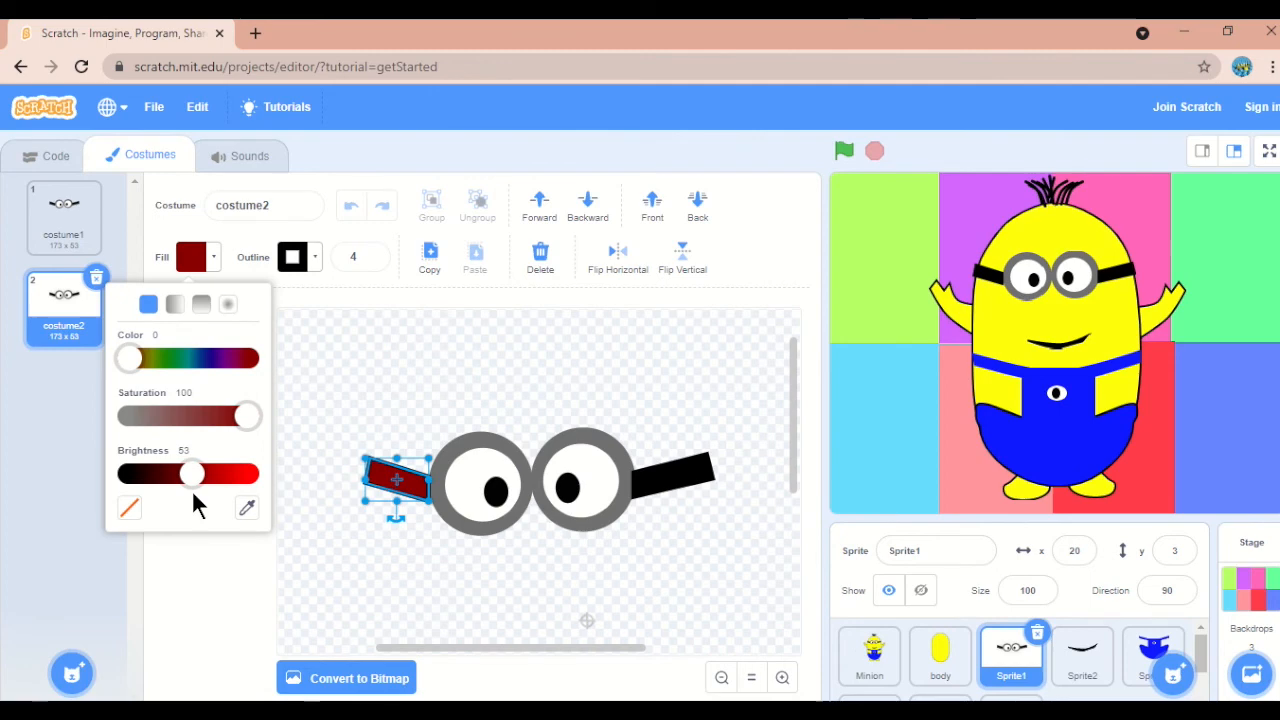
left_click(674, 482)
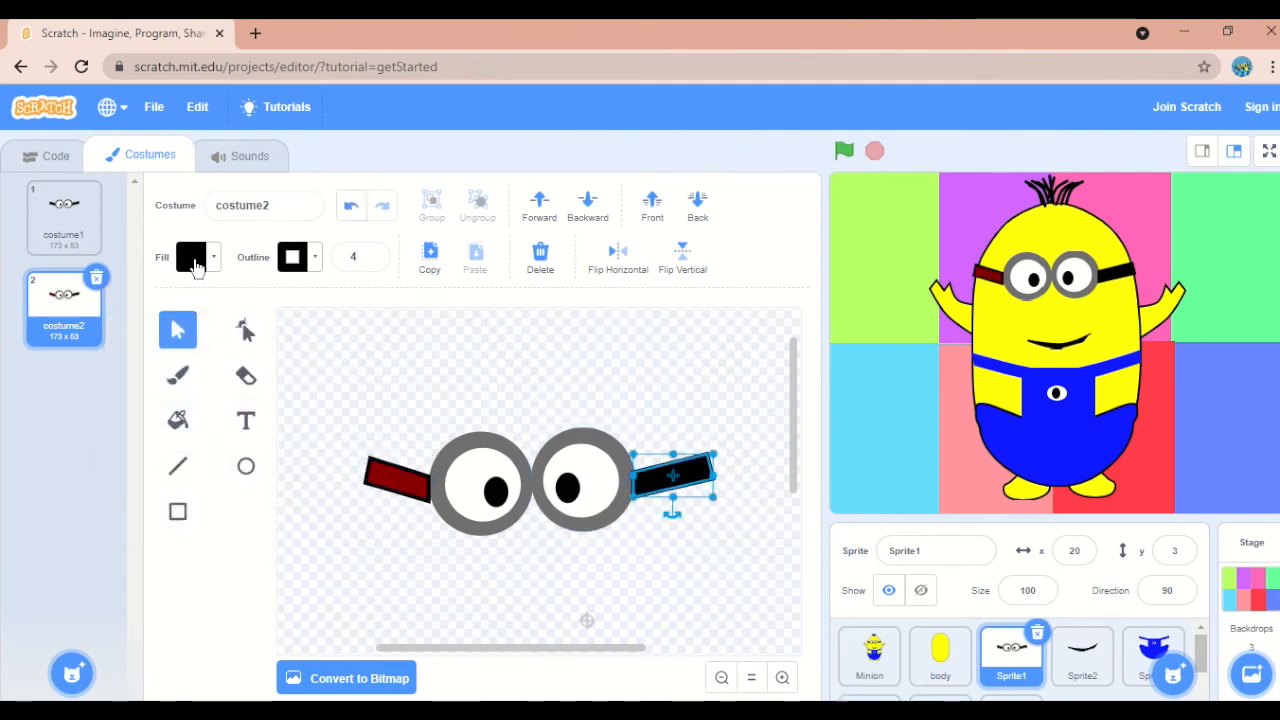
left_click(213, 260)
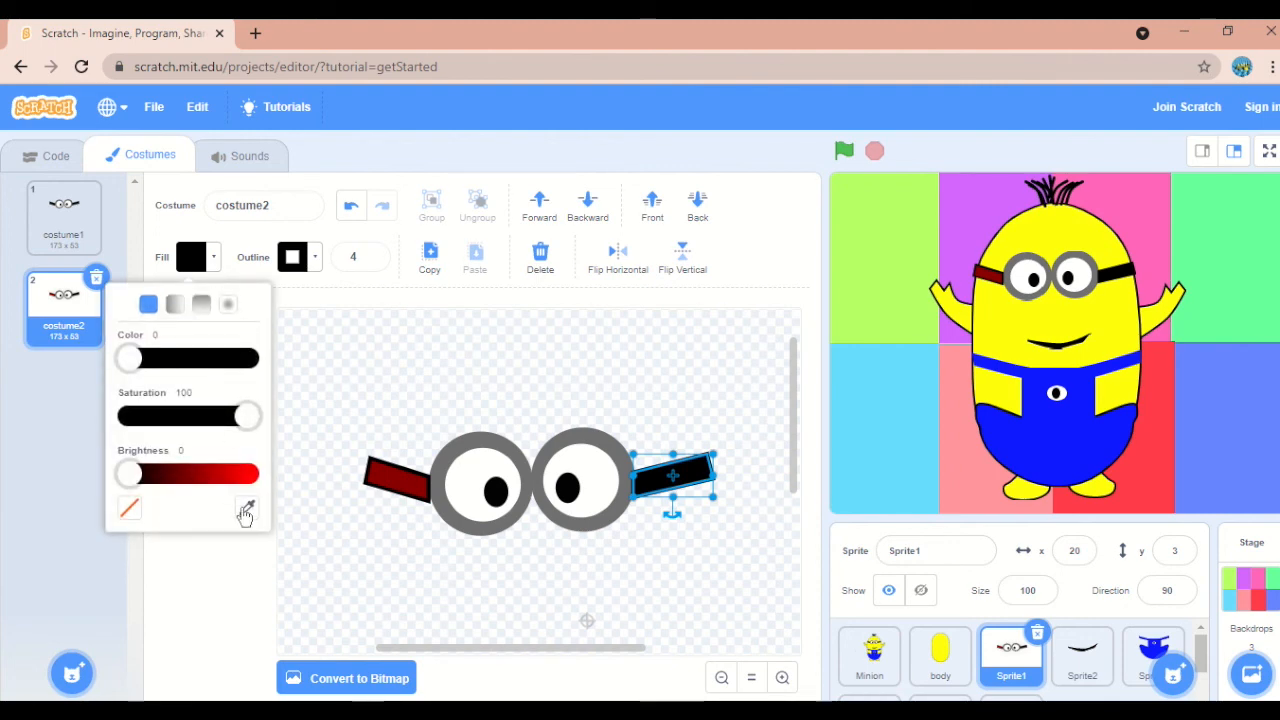
left_click(245, 510)
left_click(408, 495)
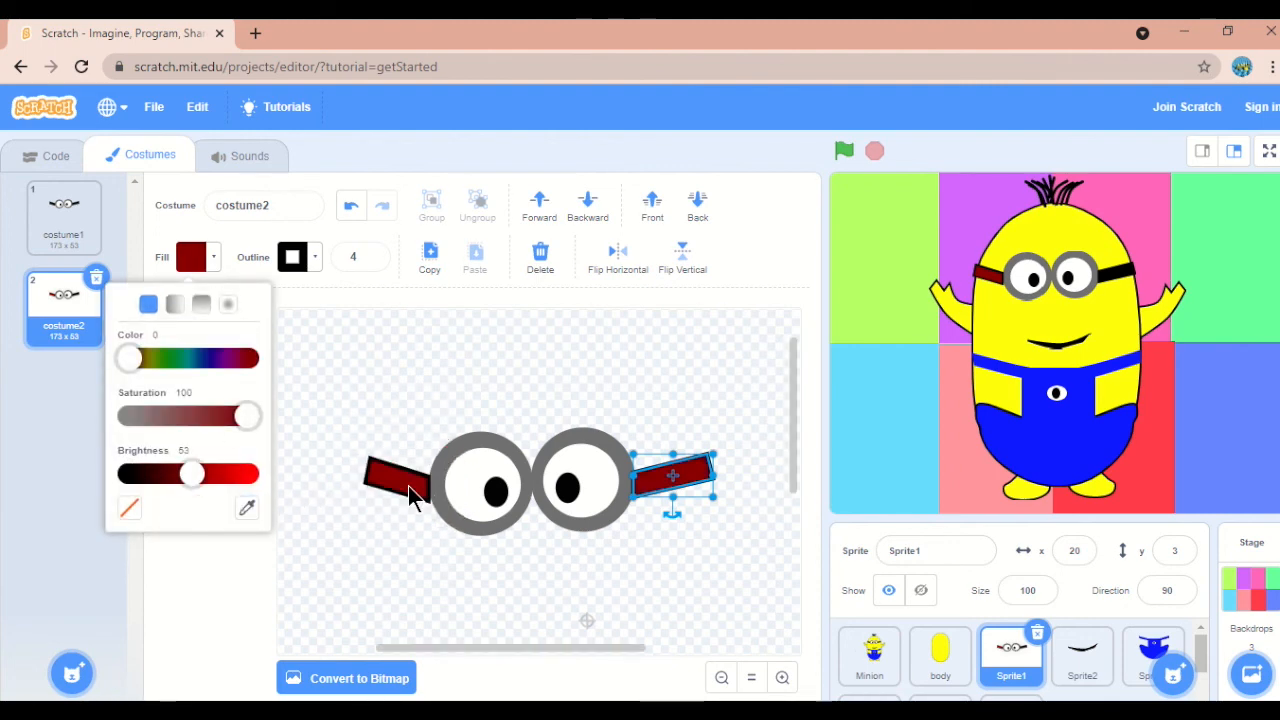
left_click(728, 500)
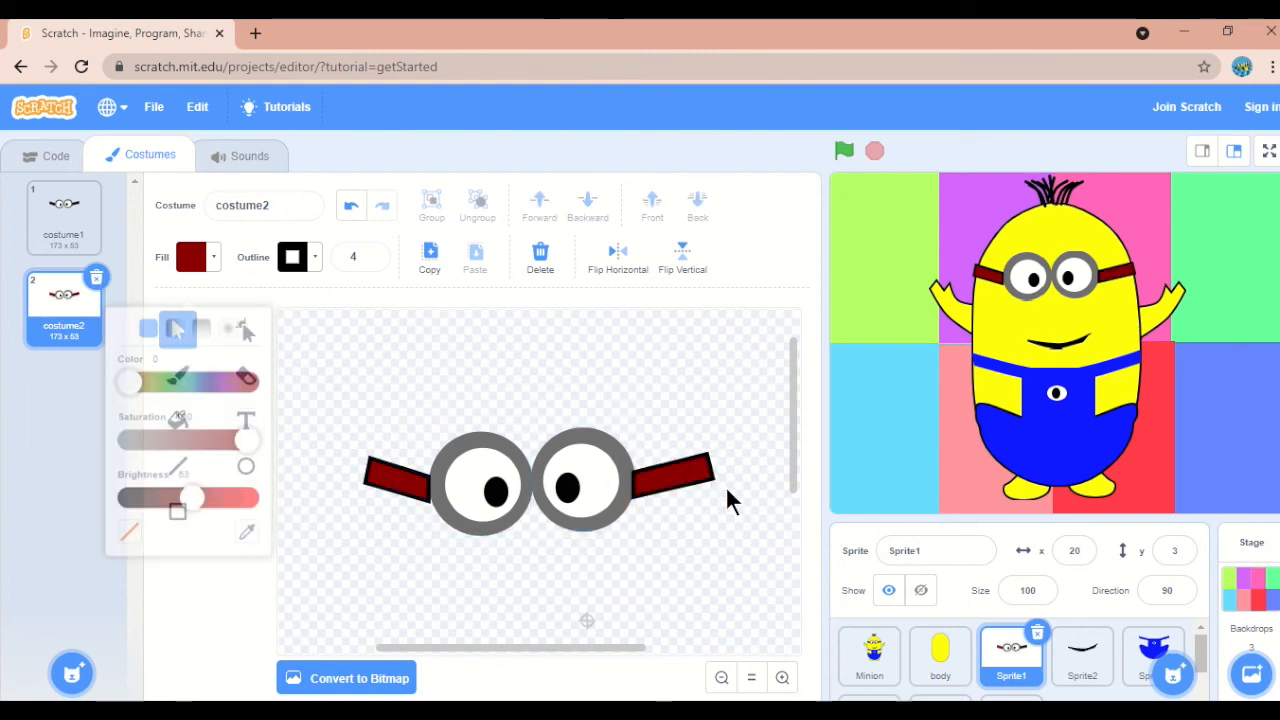
left_click(603, 516)
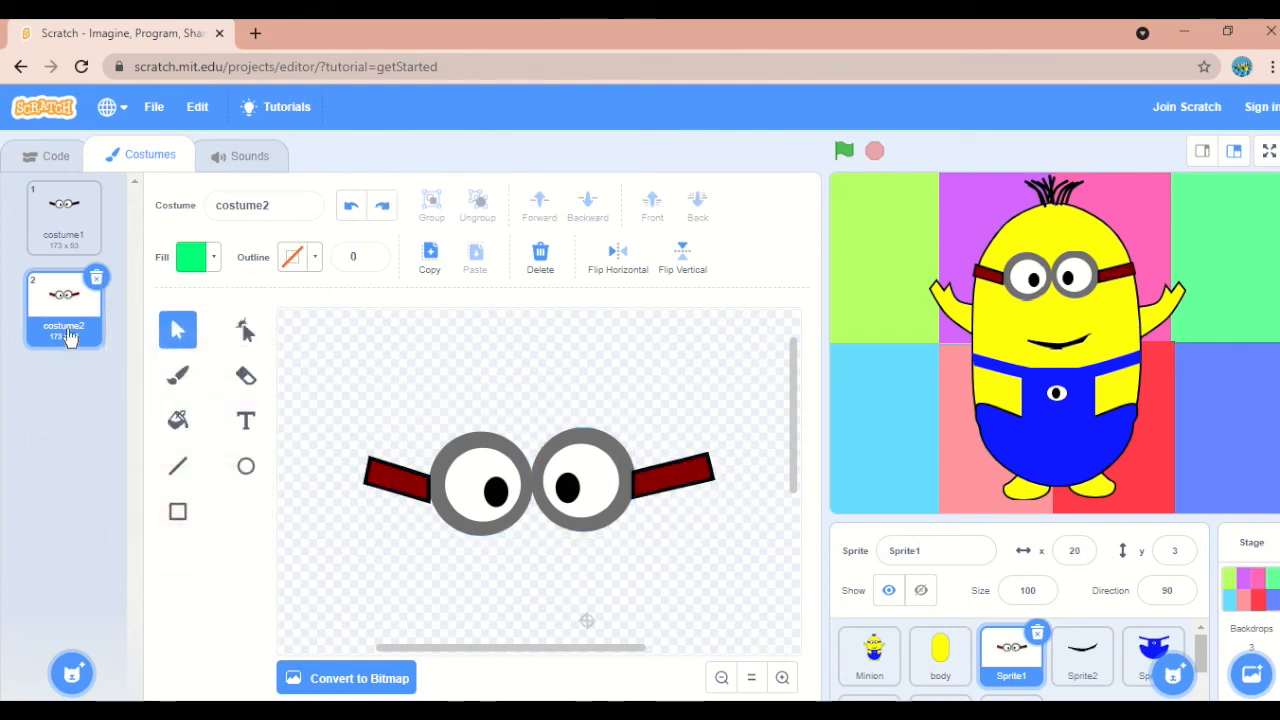
Duplicate costume2 of the goggles as costume3 and recolour both straps bright red with brightness 96
right_click(68, 338)
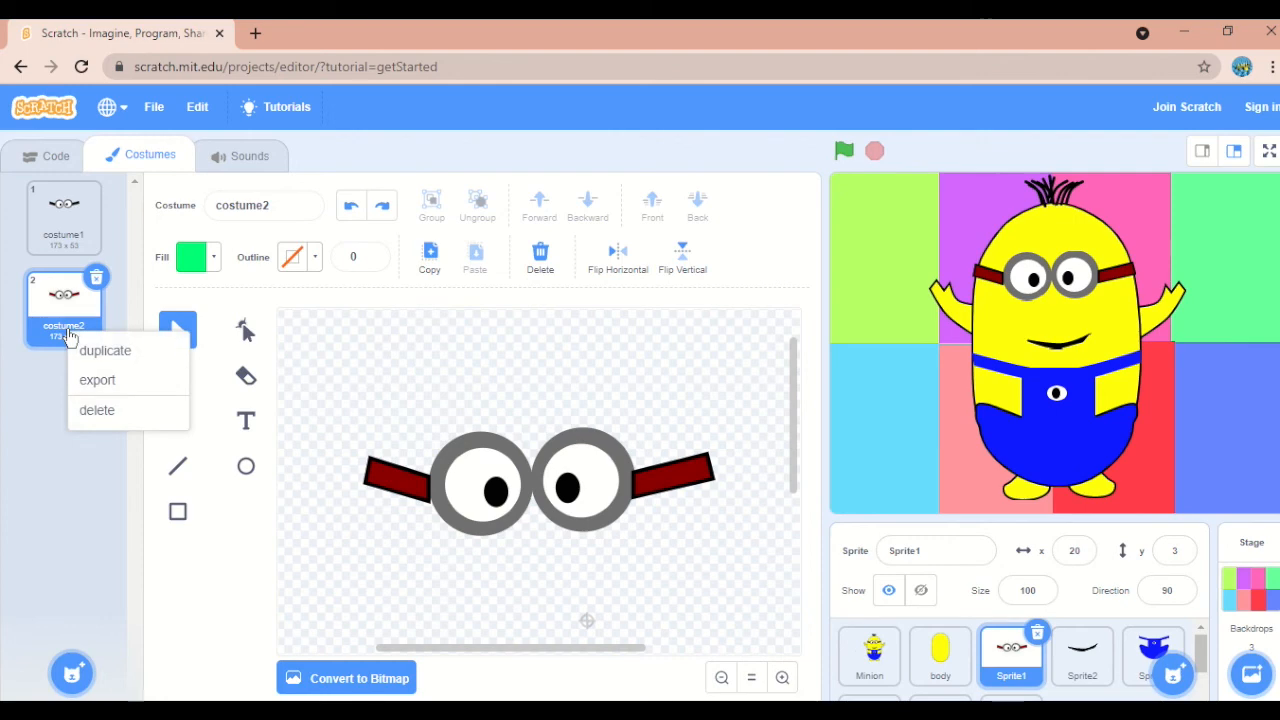
left_click(143, 356)
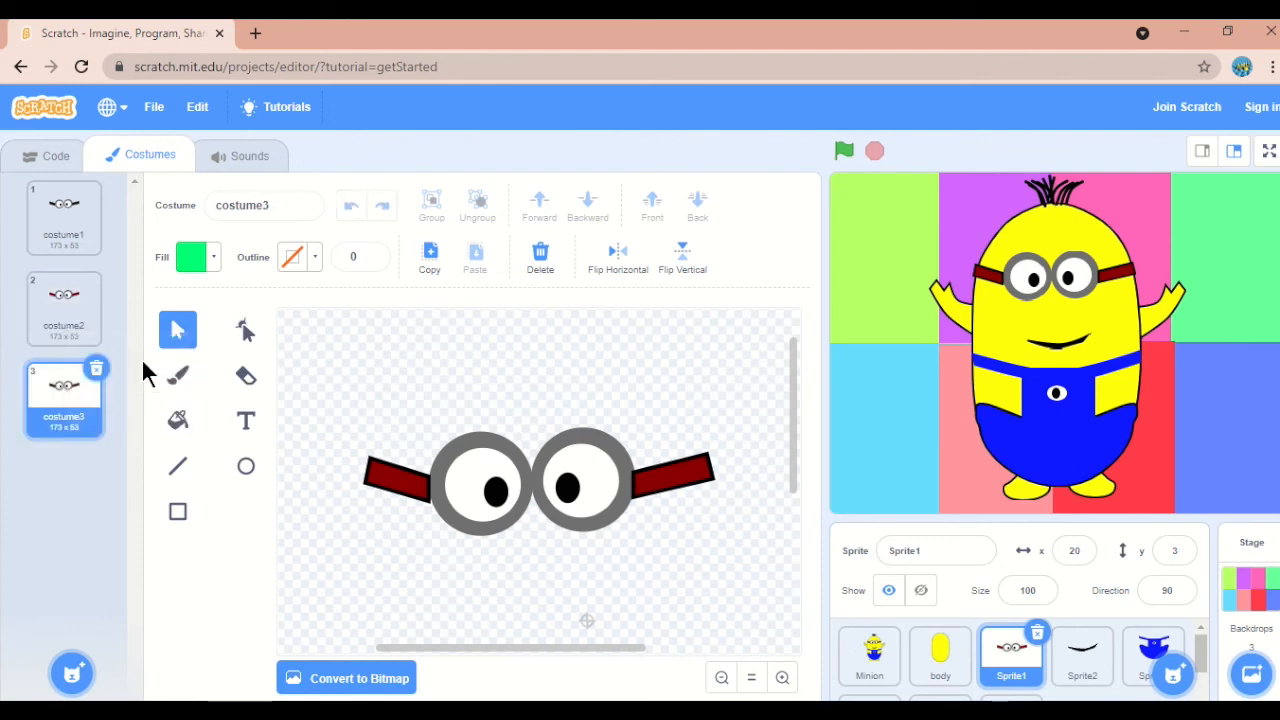
left_click(399, 488)
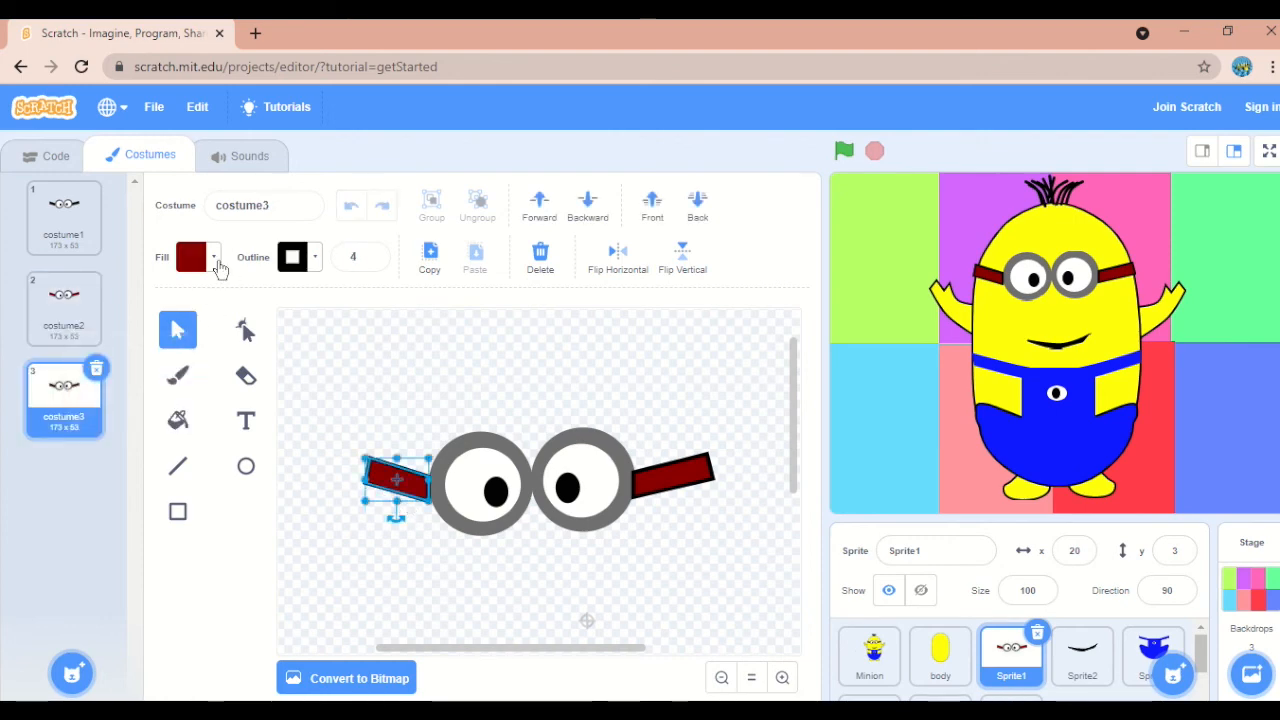
left_click(216, 262)
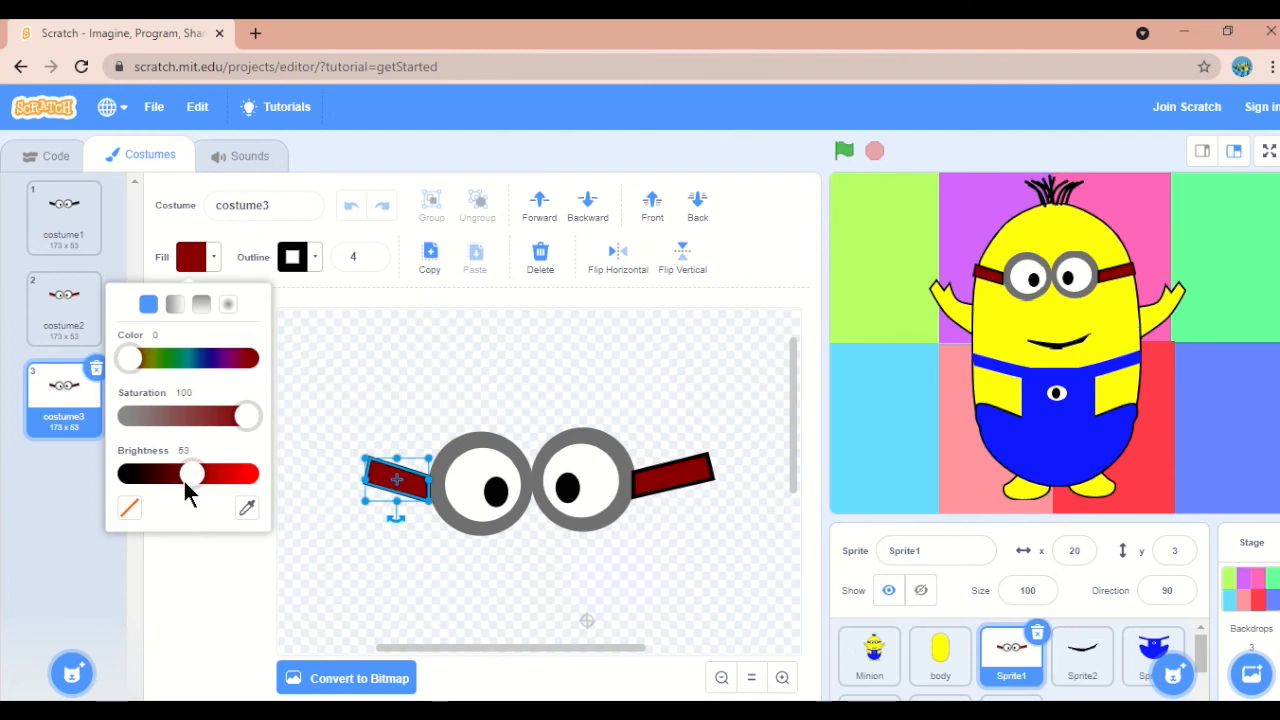
left_click_drag(196, 484, 246, 490)
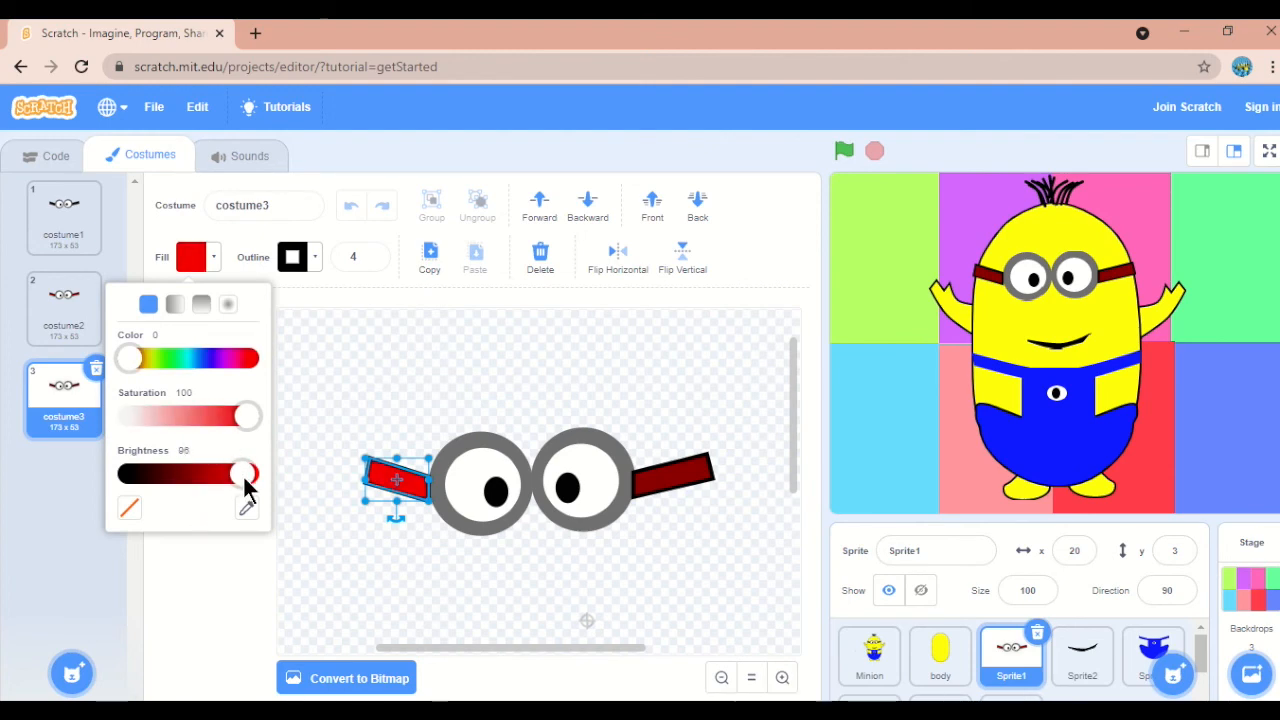
left_click(672, 478)
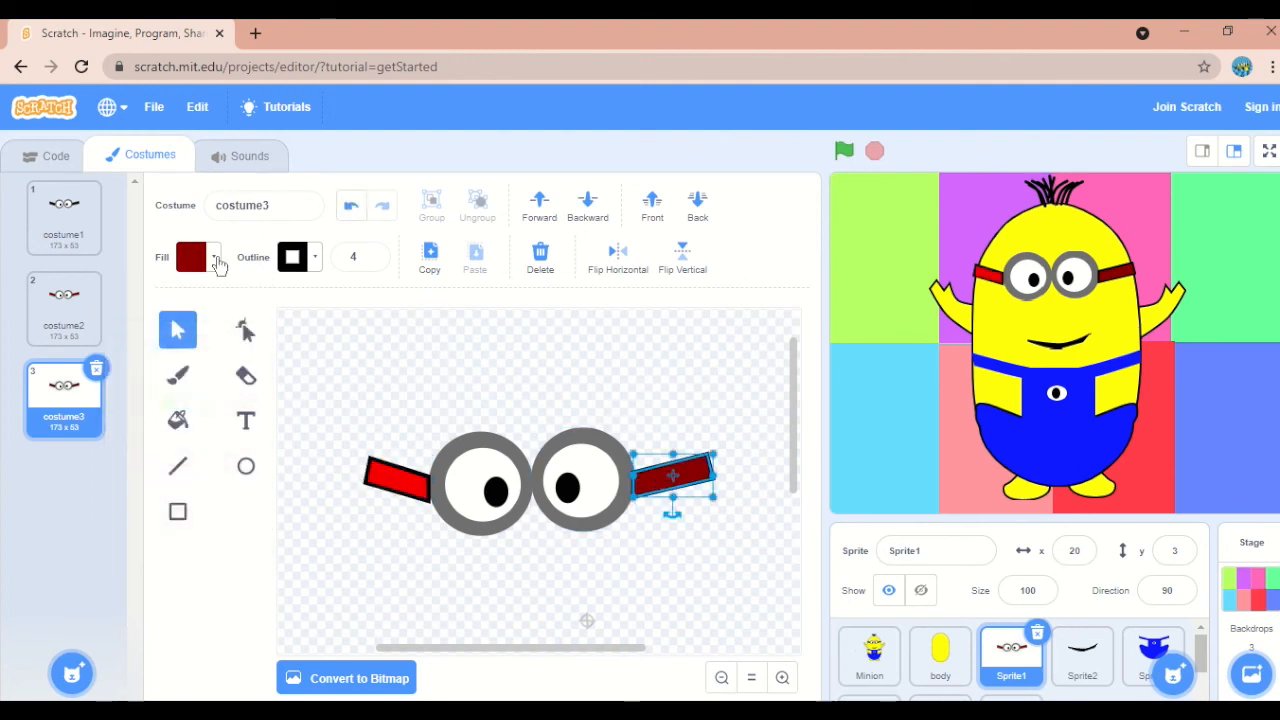
left_click(216, 262)
left_click(247, 508)
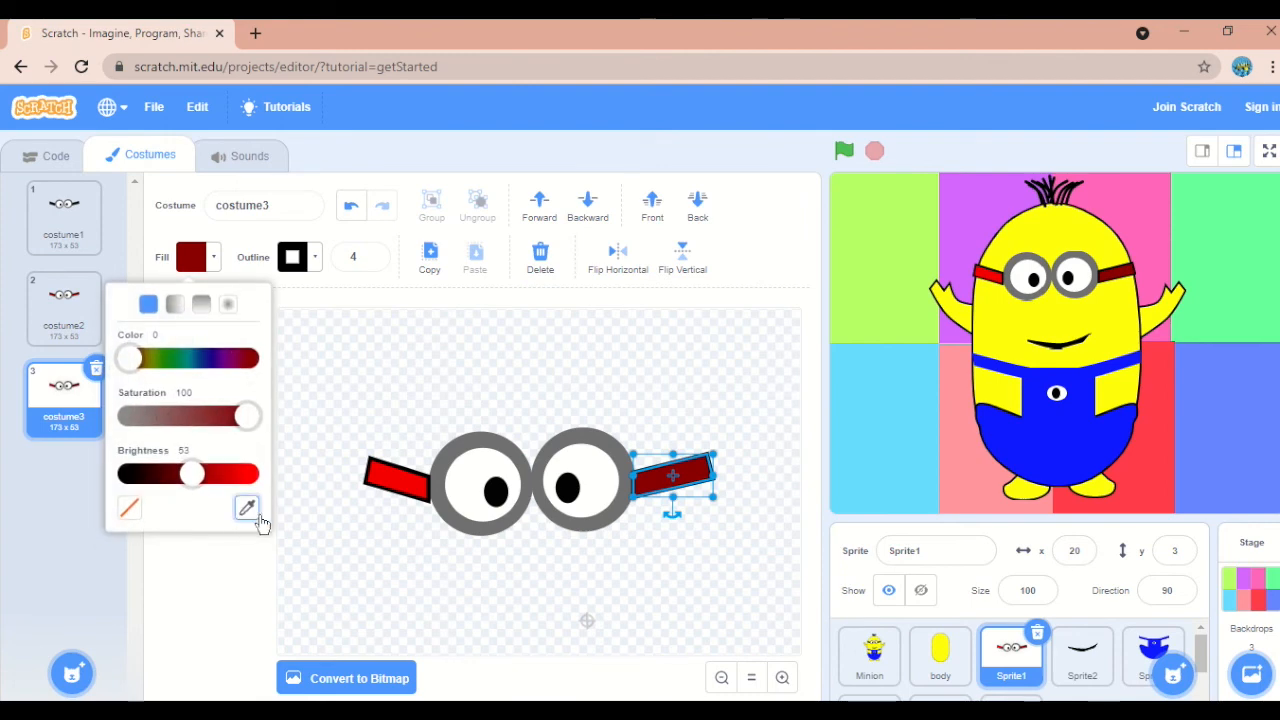
left_click(390, 478)
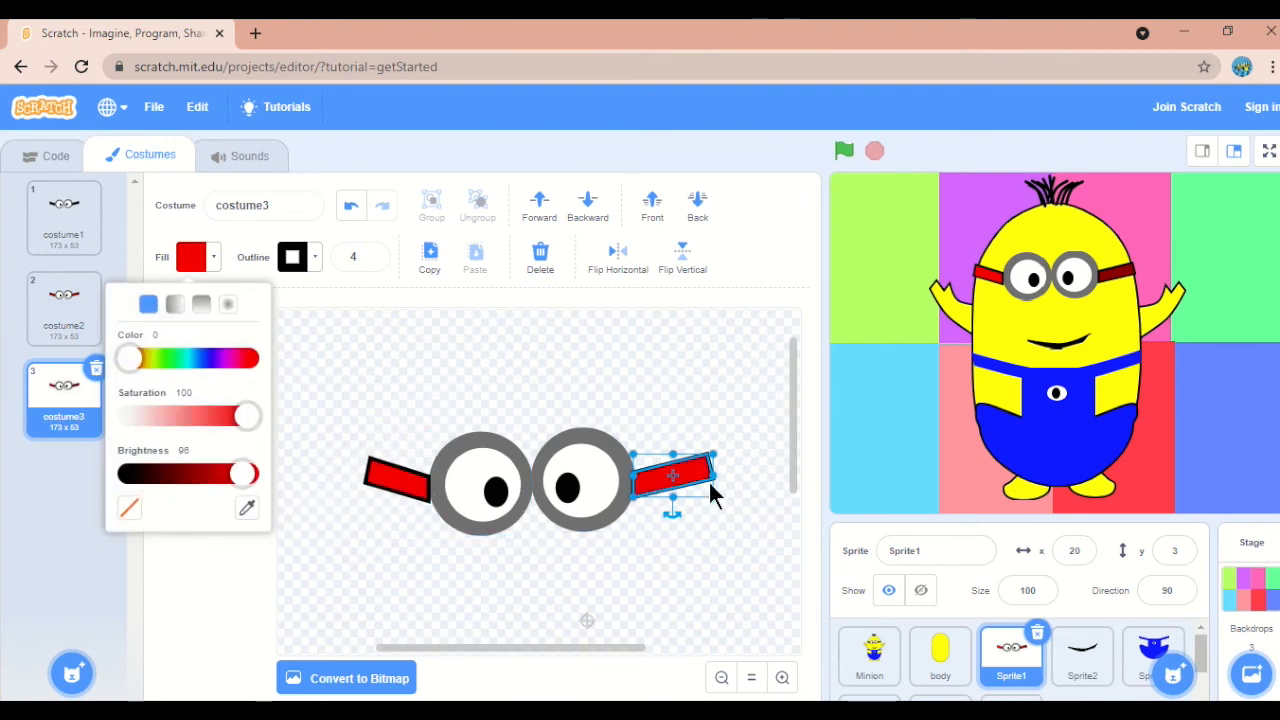
left_click(724, 571)
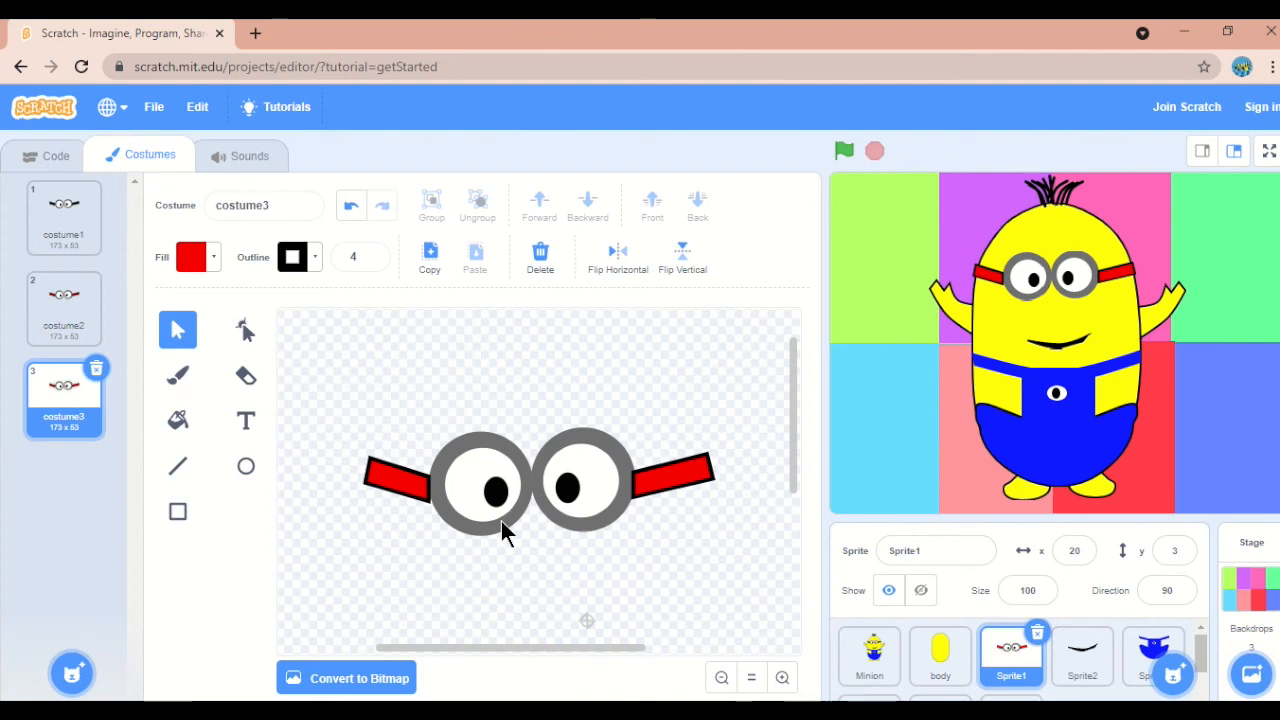
Paint a new blank costume for the mouth sprite, Sprite2, and draw a wide red rectangle without an outline
left_click(1082, 657)
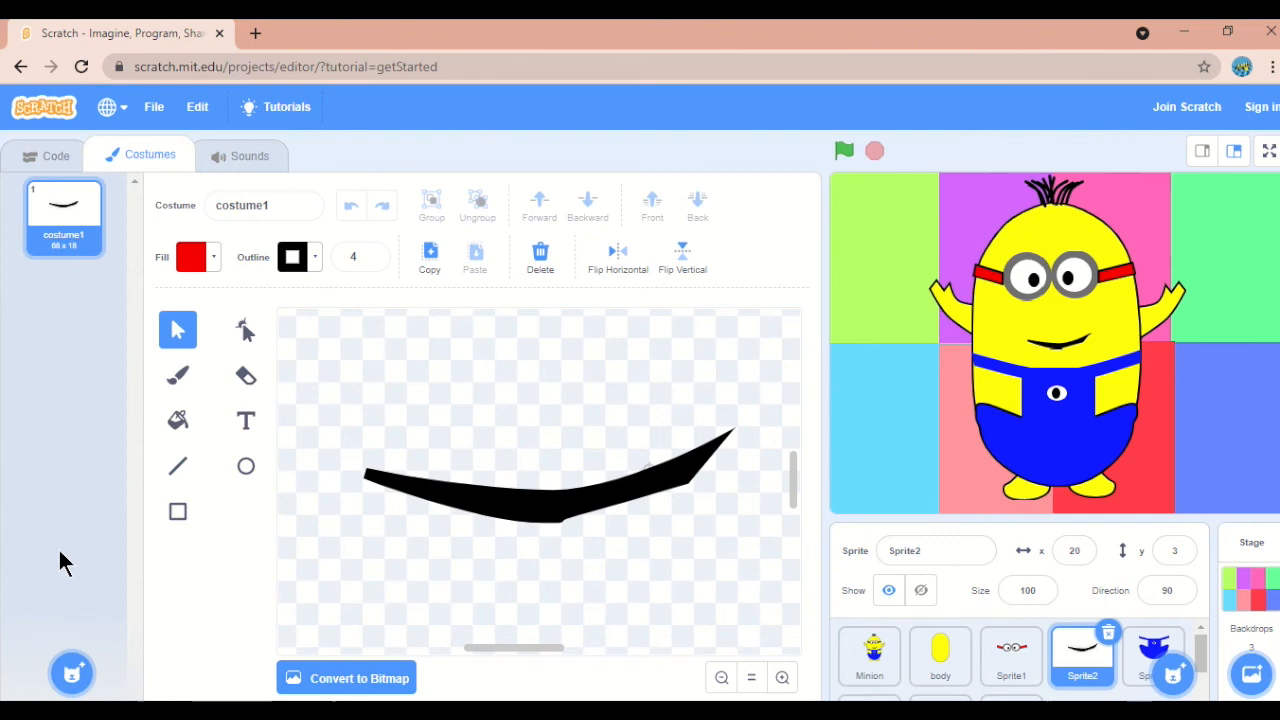
mouse_move(68, 686)
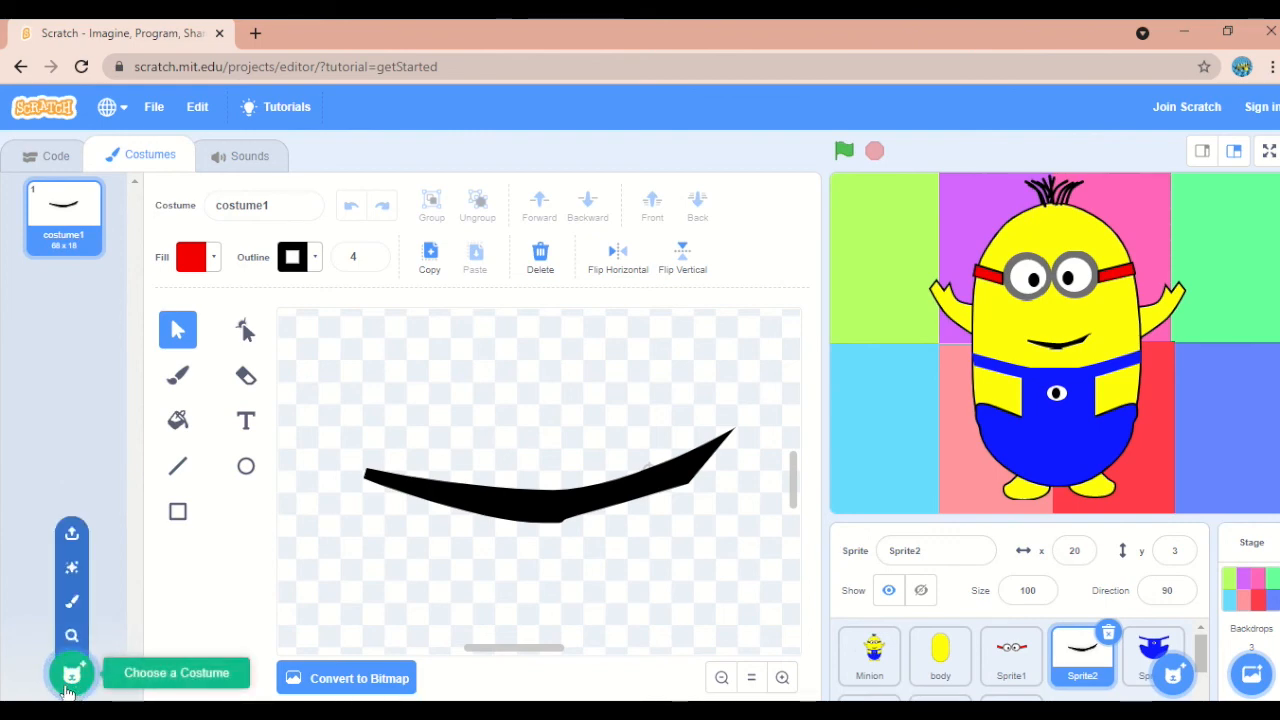
left_click(71, 606)
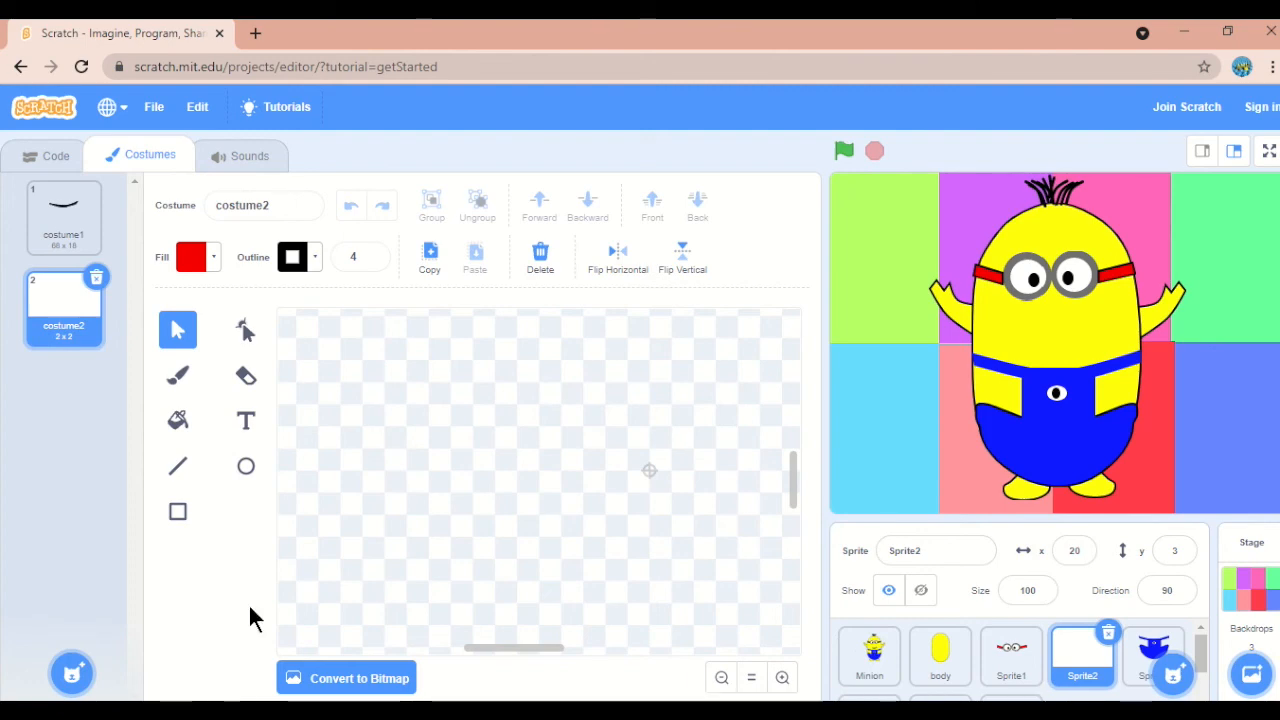
left_click(183, 526)
mouse_move(390, 424)
left_mouse_down()
mouse_move(644, 461)
mouse_move(691, 416)
mouse_move(342, 419)
left_mouse_up()
left_click(312, 259)
left_click(221, 509)
Reshape the red rectangle into smiling lips with a curved underside, a sagging upper edge and pointed corners
left_click(782, 678)
left_click(246, 330)
left_click_drag(369, 460, 387, 452)
left_click_drag(662, 460, 651, 452)
left_click_drag(517, 455, 517, 477)
left_click_drag(517, 425, 517, 441)
left_click_drag(342, 419, 340, 416)
left_click_drag(517, 441, 517, 430)
left_click_drag(661, 425, 661, 418)
left_click_drag(370, 425, 373, 420)
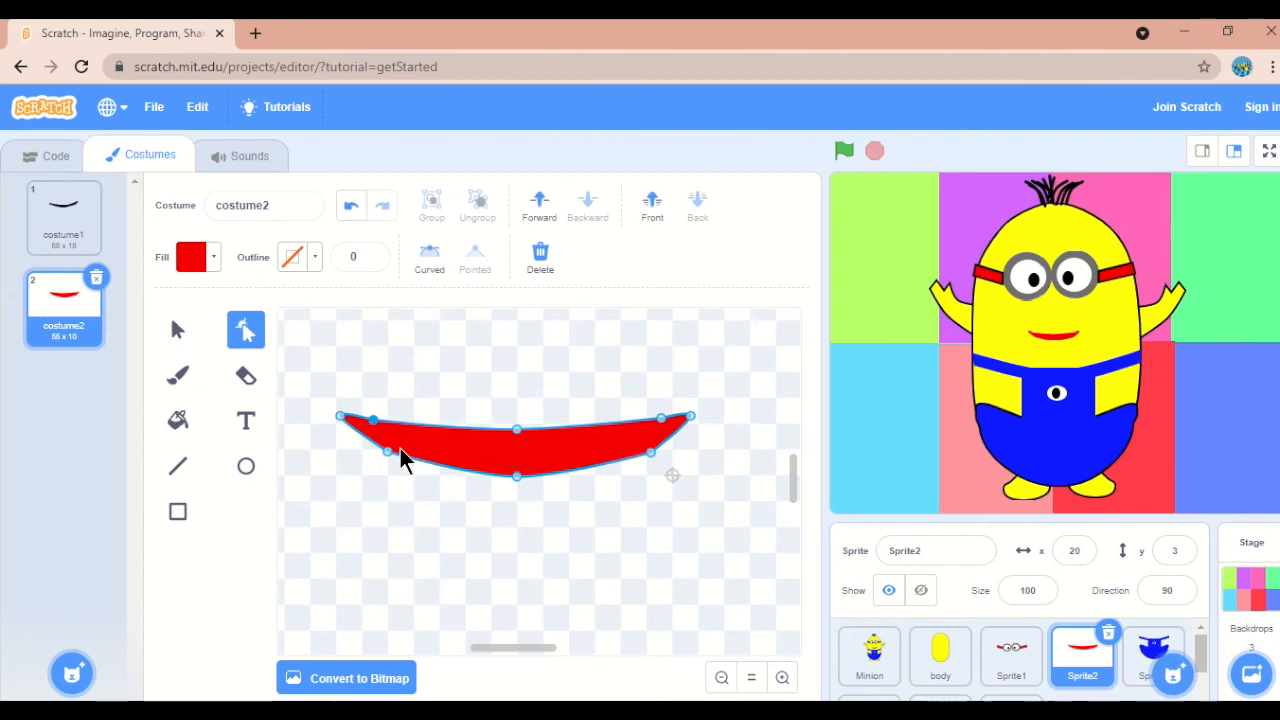
Draw a thin black rectangle inside the red lips and pull both its ends into points toward the mouth corners
left_click(178, 511)
left_click(192, 257)
left_click_drag(260, 466, 119, 466)
mouse_move(460, 443)
left_mouse_down()
mouse_move(528, 461)
mouse_move(644, 462)
left_mouse_up()
left_click_drag(553, 453, 523, 448)
left_click(246, 330)
left_click_drag(431, 447, 366, 426)
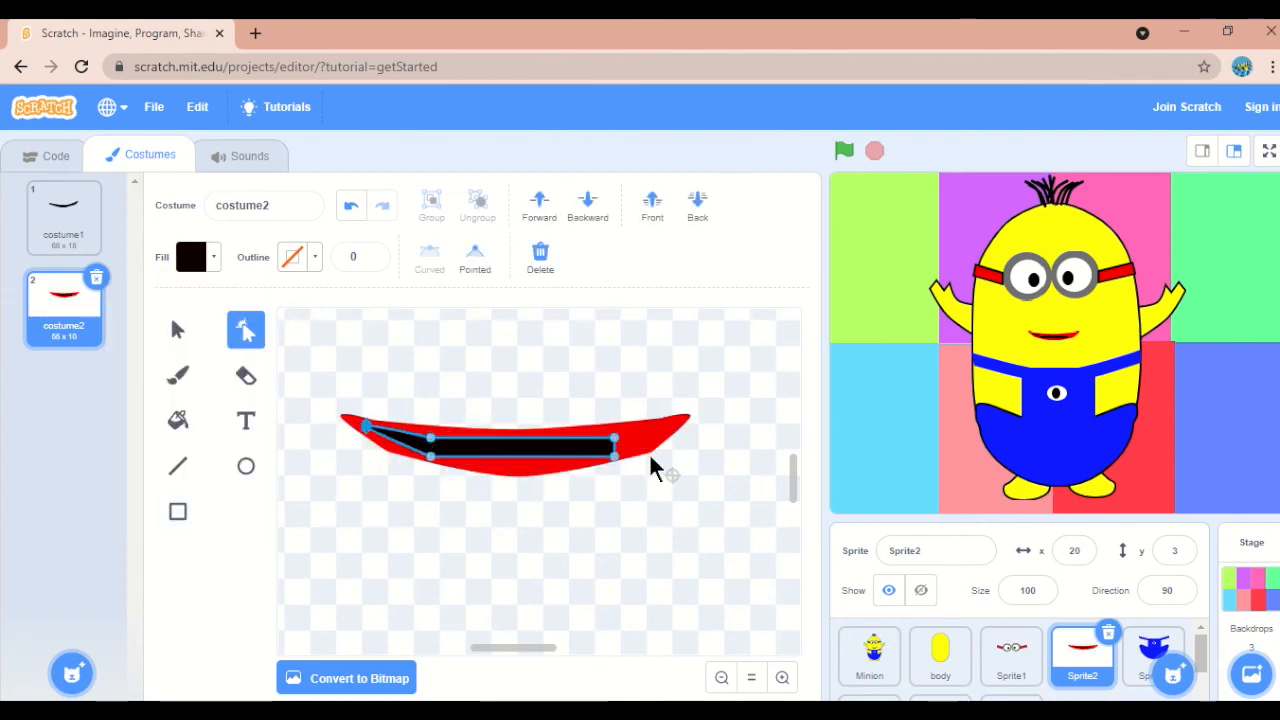
left_click_drag(615, 447, 672, 430)
Draw short white vertical lines below the lips with a 1-wide outline and compare costume2 with costume1
left_click(178, 466)
left_click_drag(423, 536, 423, 550)
left_click(314, 262)
left_click_drag(220, 474, 342, 474)
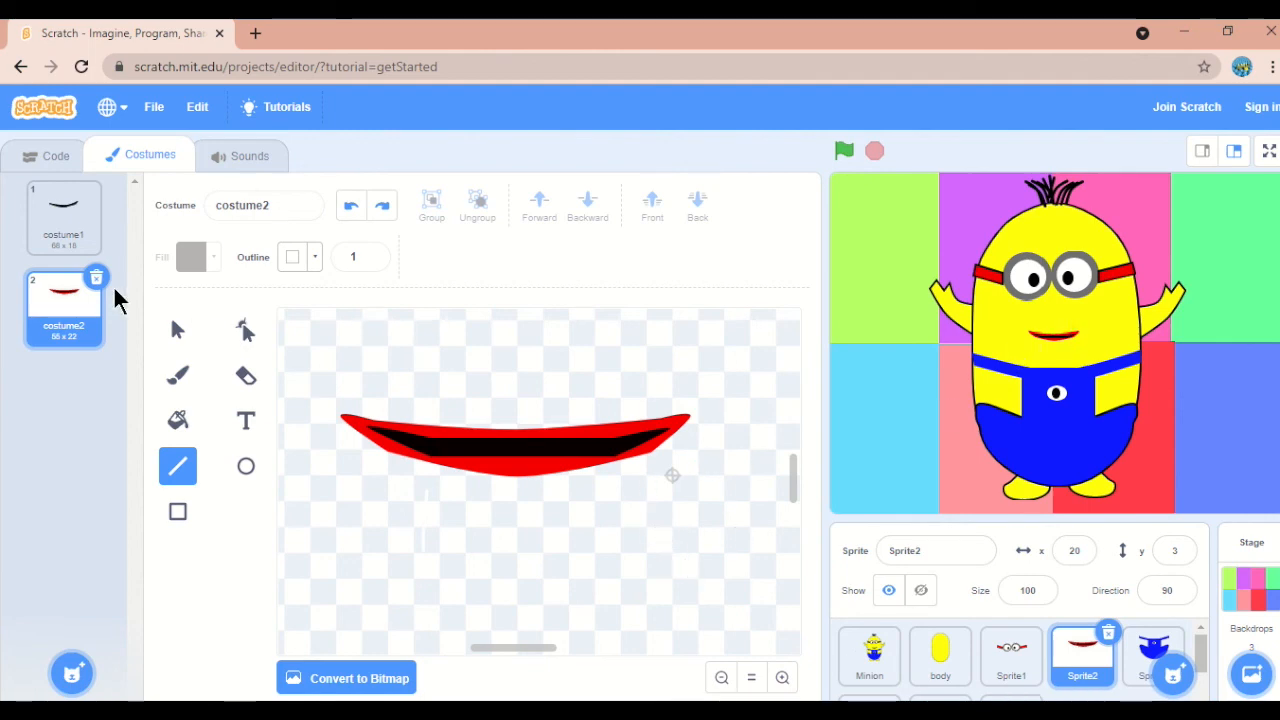
left_click(62, 232)
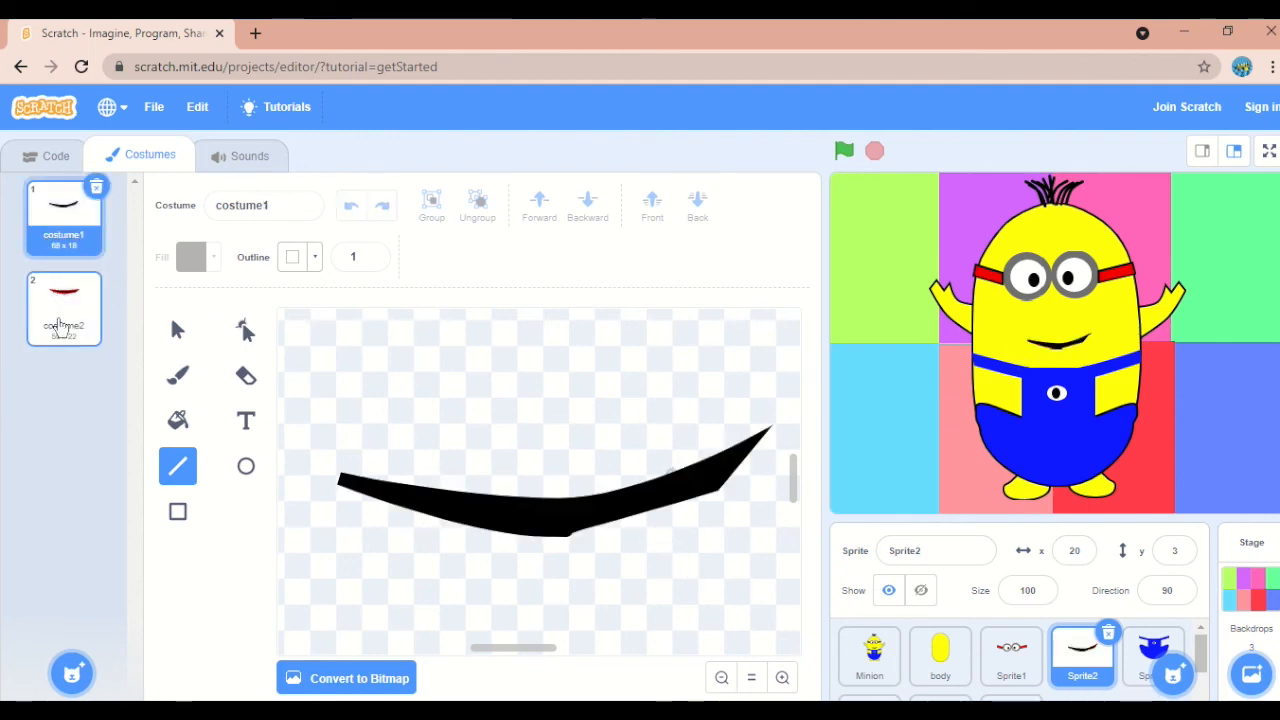
left_click(60, 328)
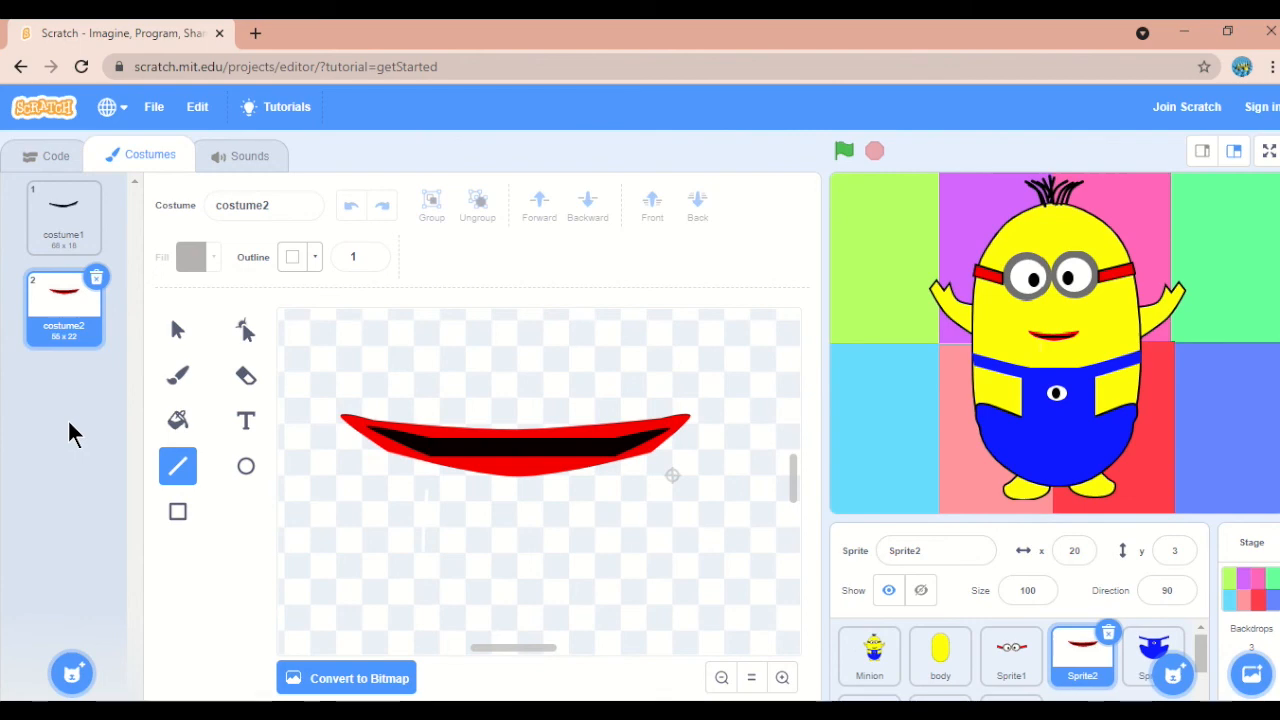
Paint a third mouth costume and draw a wide, flat black rectangle at the mouth position
left_click(72, 628)
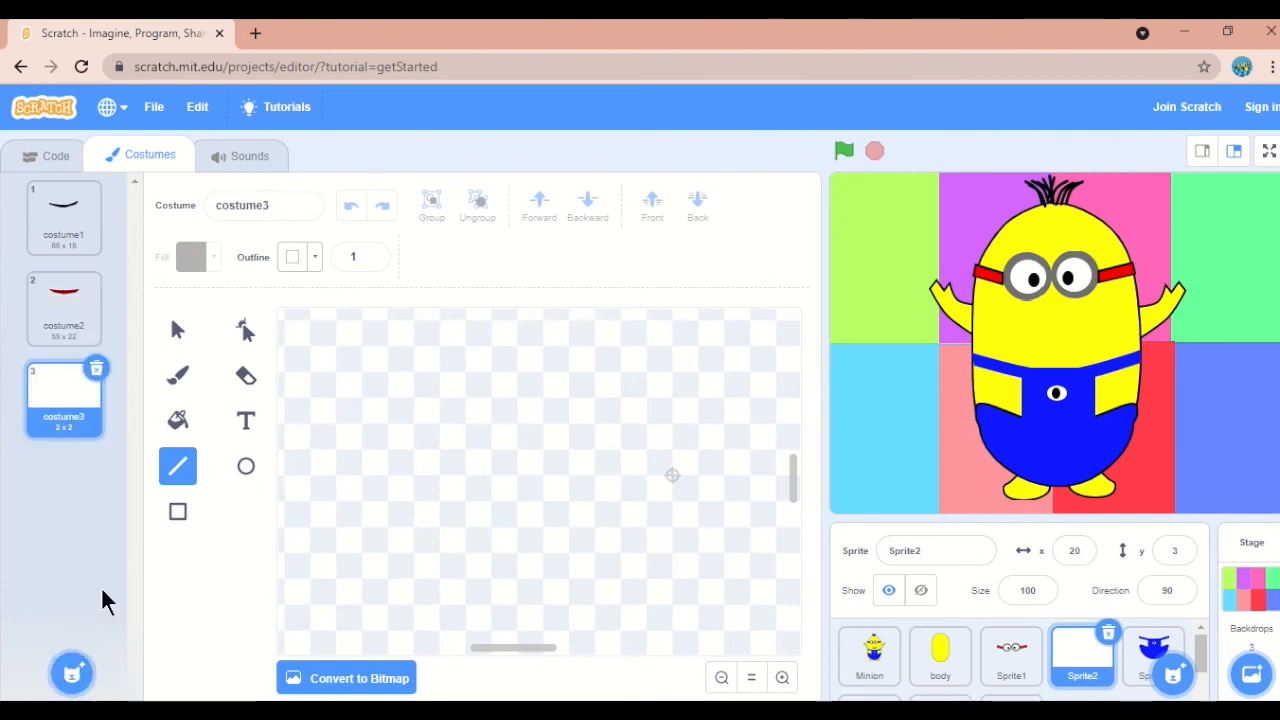
left_click(178, 511)
left_click_drag(437, 434, 654, 471)
left_click_drag(541, 457, 537, 403)
left_click_drag(649, 417, 782, 440)
left_click_drag(596, 418, 520, 425)
Draw a white-filled rectangle inside the black one in costume3, review costume1 and costume2, and leave costume3 active
left_click(212, 258)
left_click(330, 350)
left_click(212, 258)
left_click_drag(127, 472, 248, 472)
left_click_drag(246, 415, 120, 415)
left_click_drag(374, 400, 689, 431)
left_click(85, 222)
left_click(64, 306)
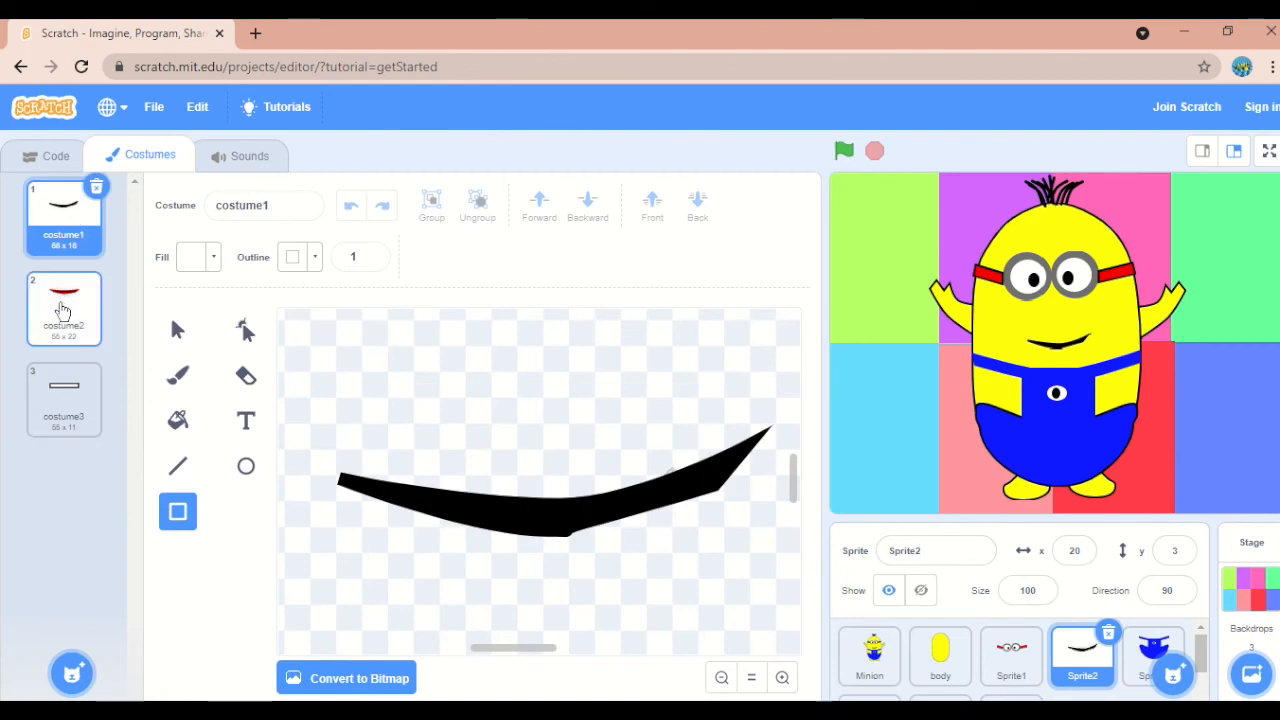
left_click(63, 400)
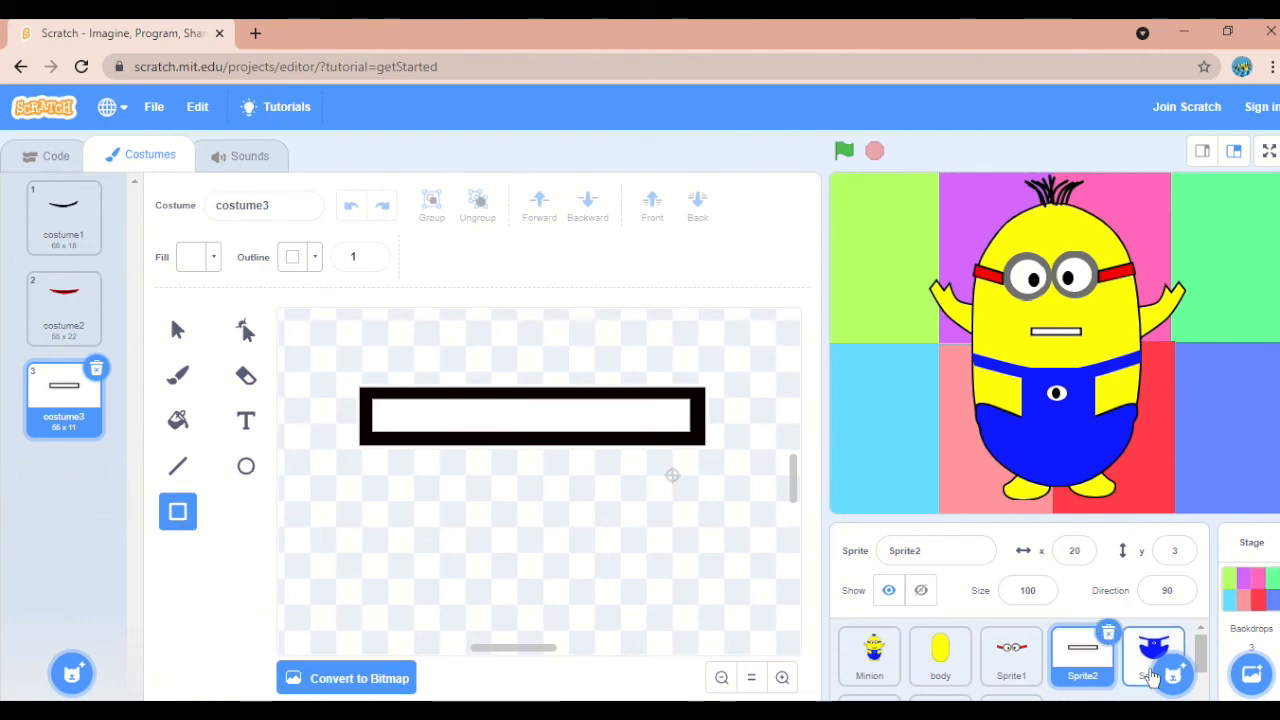
Duplicate the overalls costume and recolour the trousers, bib and straps of costume2 red
left_click(1150, 660)
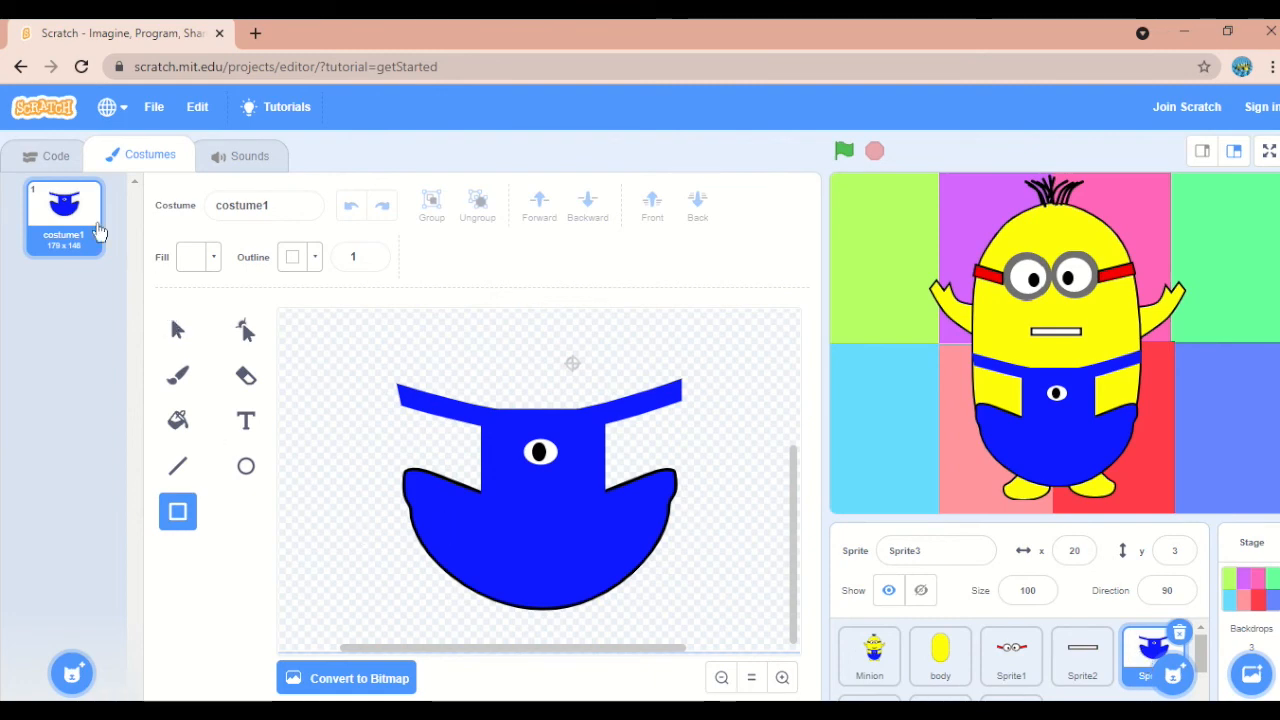
right_click(64, 226)
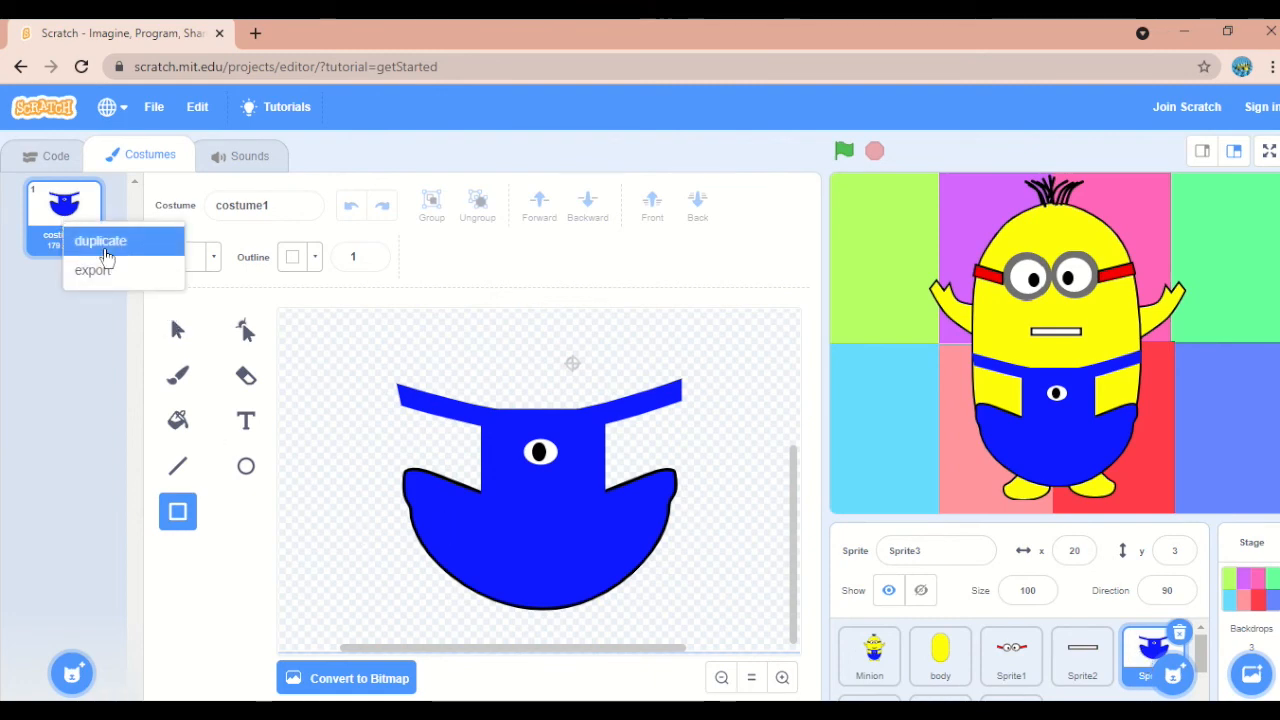
left_click(103, 245)
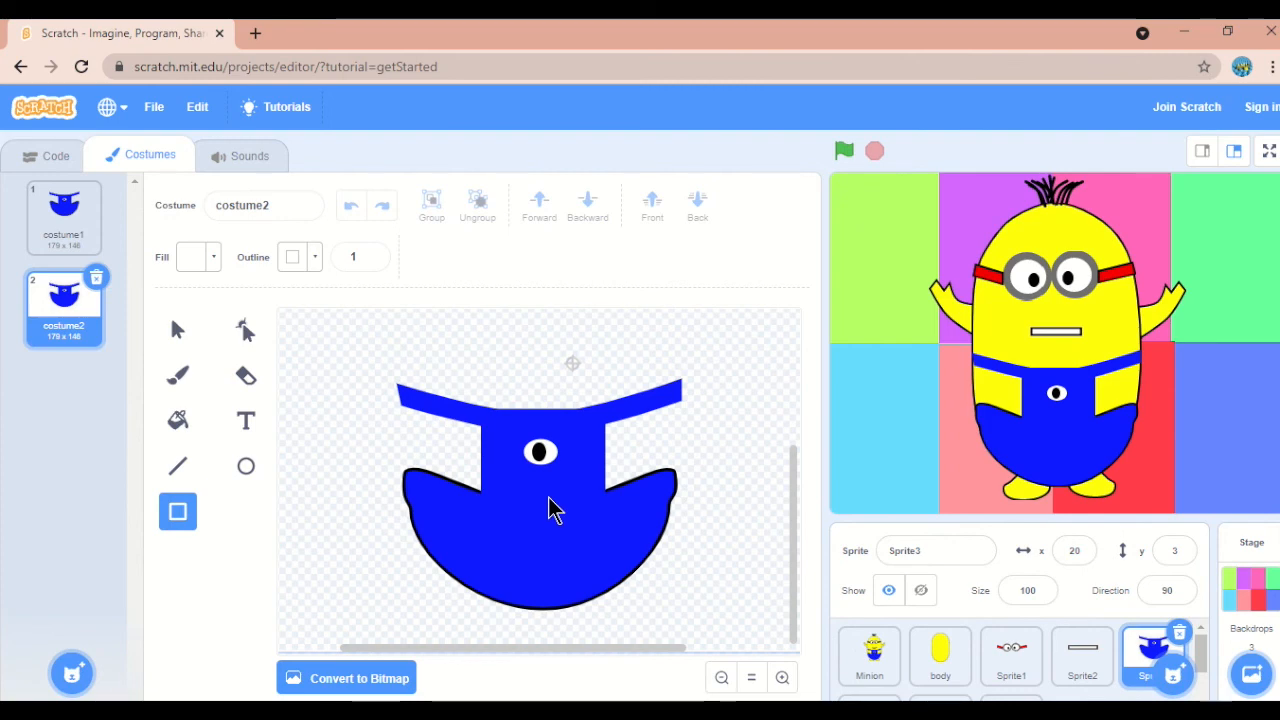
left_click(177, 330)
left_click(531, 531)
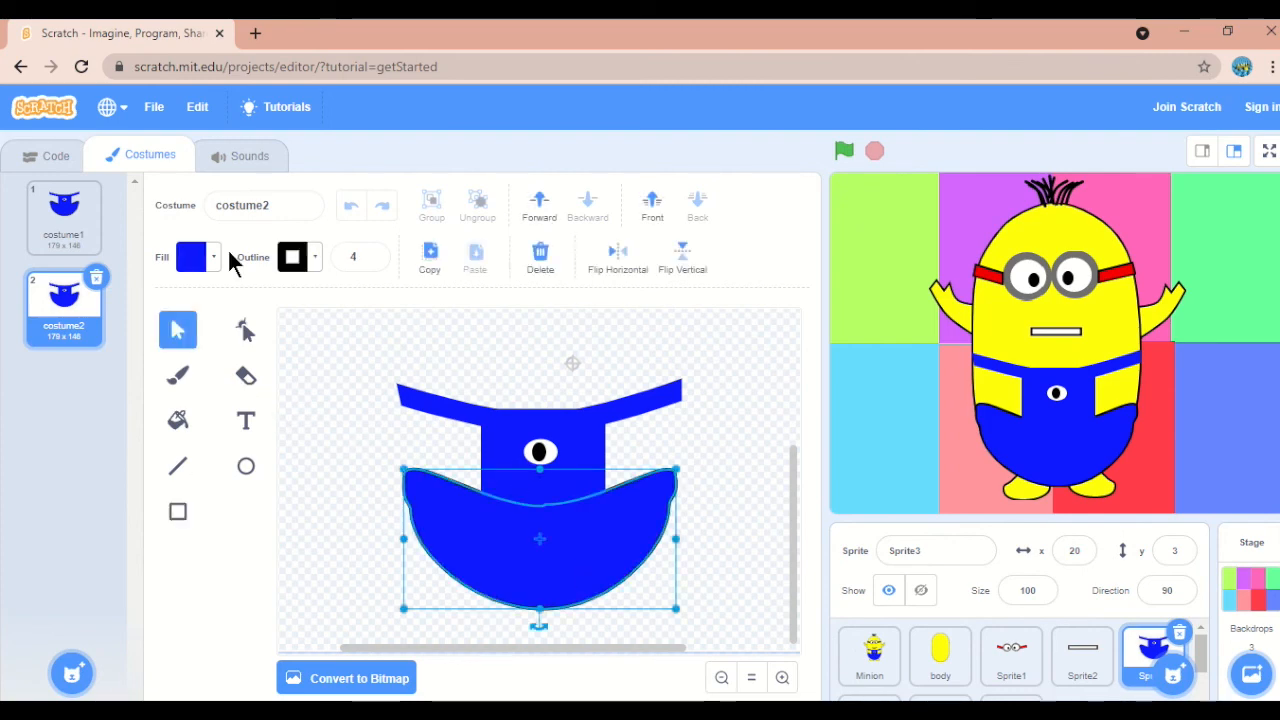
left_click(198, 257)
left_click(540, 450)
left_click(540, 395)
Add two more overalls costumes, coloring costume3 entirely green and costume4 entirely black
left_click(198, 257)
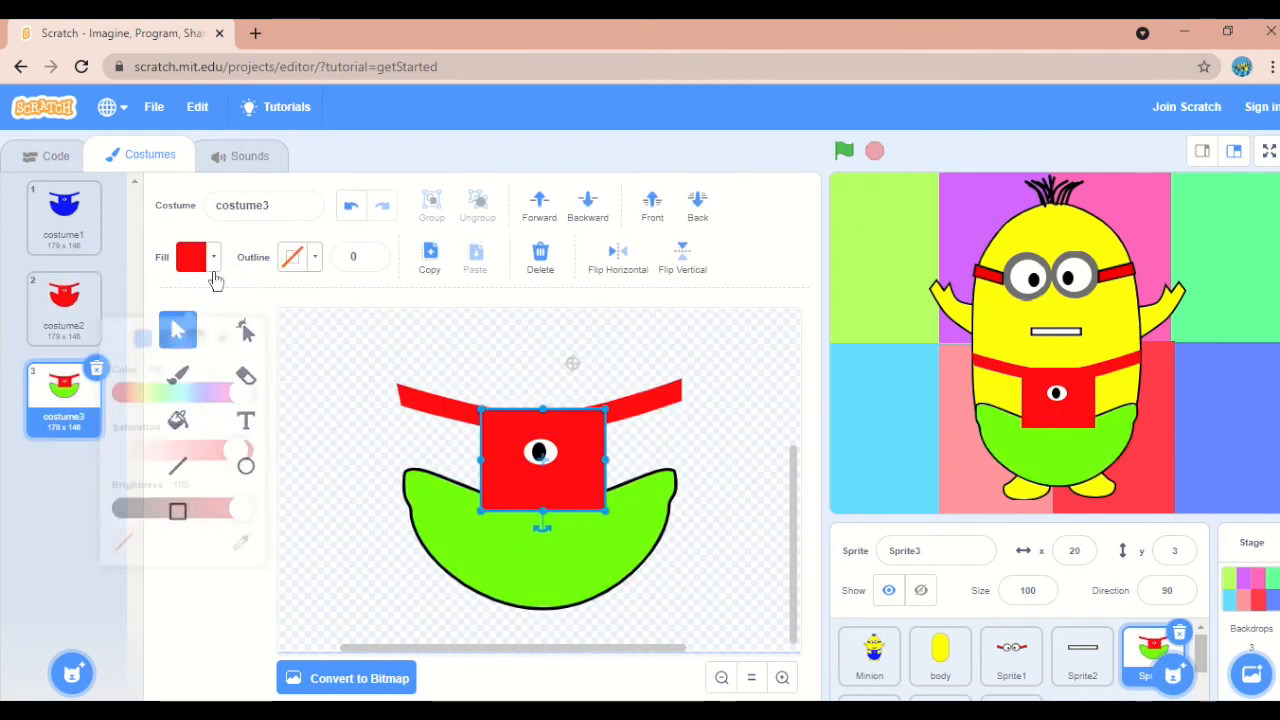
left_click(540, 405)
left_click(748, 473)
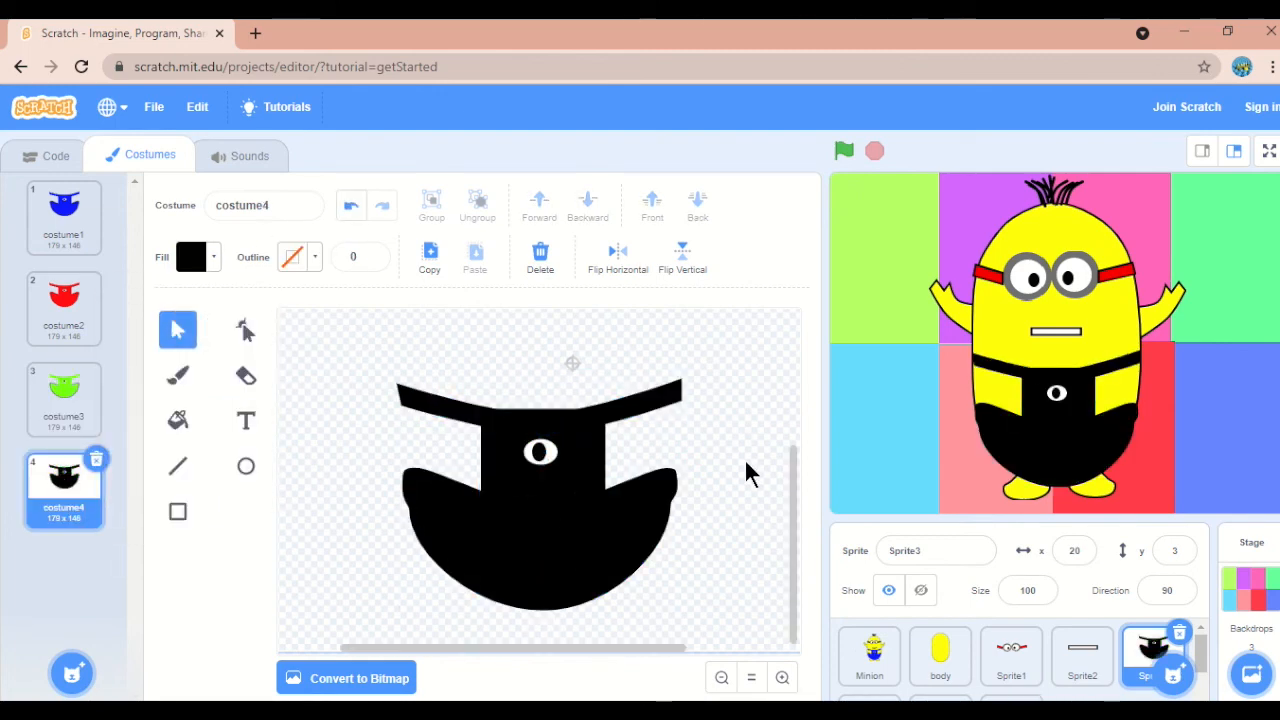
Duplicate the arms costume in Sprite4 and reshape both hands of costume2 outward and upward into longer, flat-ended shapes
scroll(1044, 640, "down", 2)
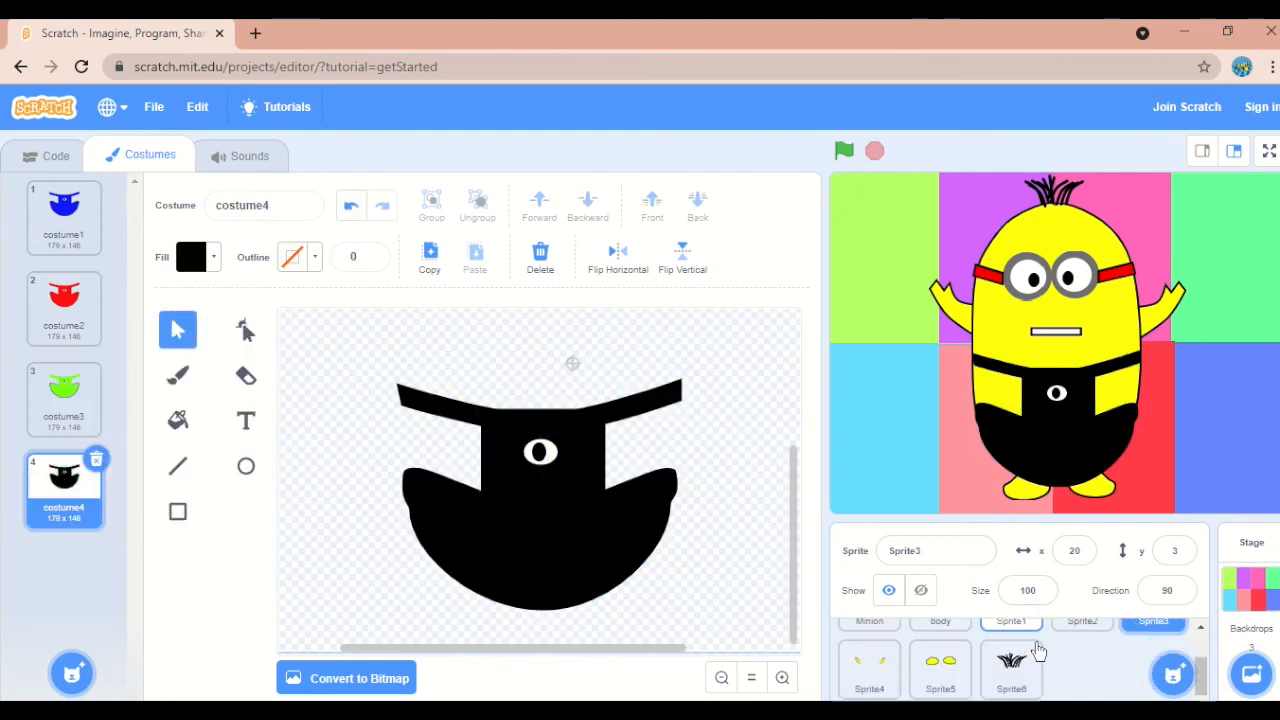
left_click(870, 665)
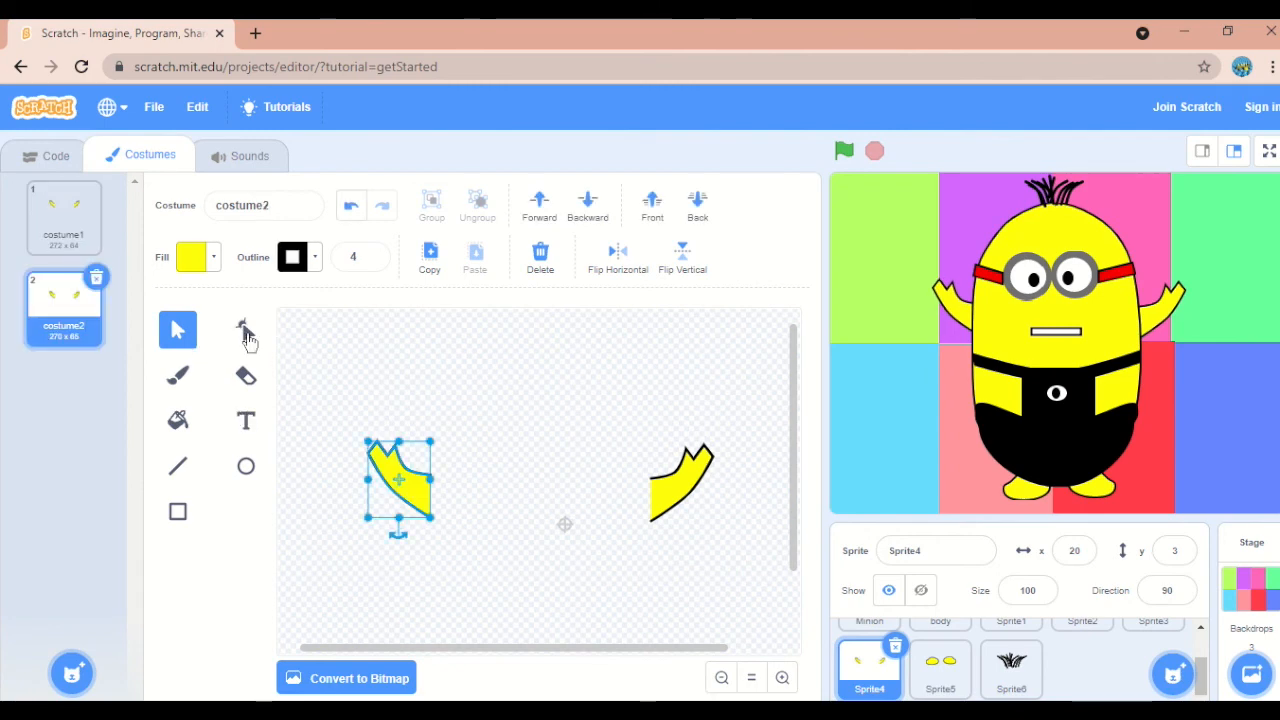
left_click(245, 332)
left_click_drag(368, 453, 358, 419)
left_click(693, 463)
left_click_drag(713, 457, 766, 423)
left_click_drag(704, 445, 721, 419)
right_click(77, 248)
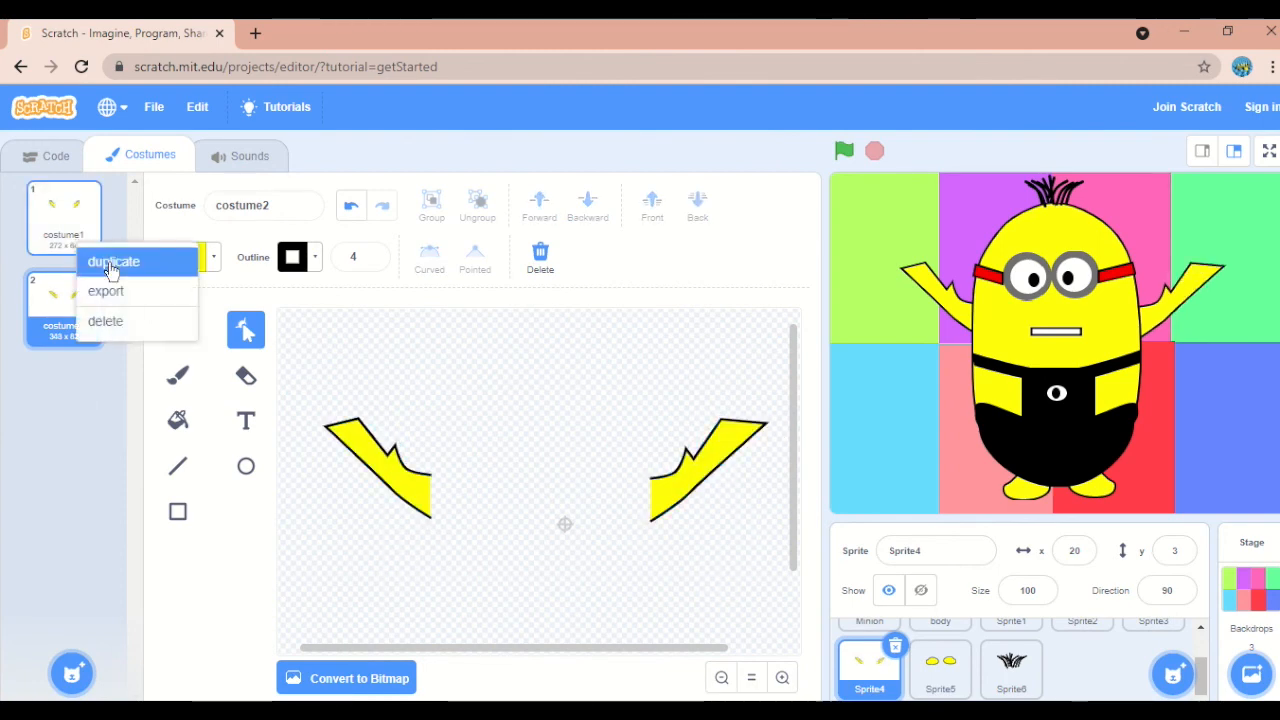
left_click(106, 262)
left_click_drag(83, 327, 100, 420)
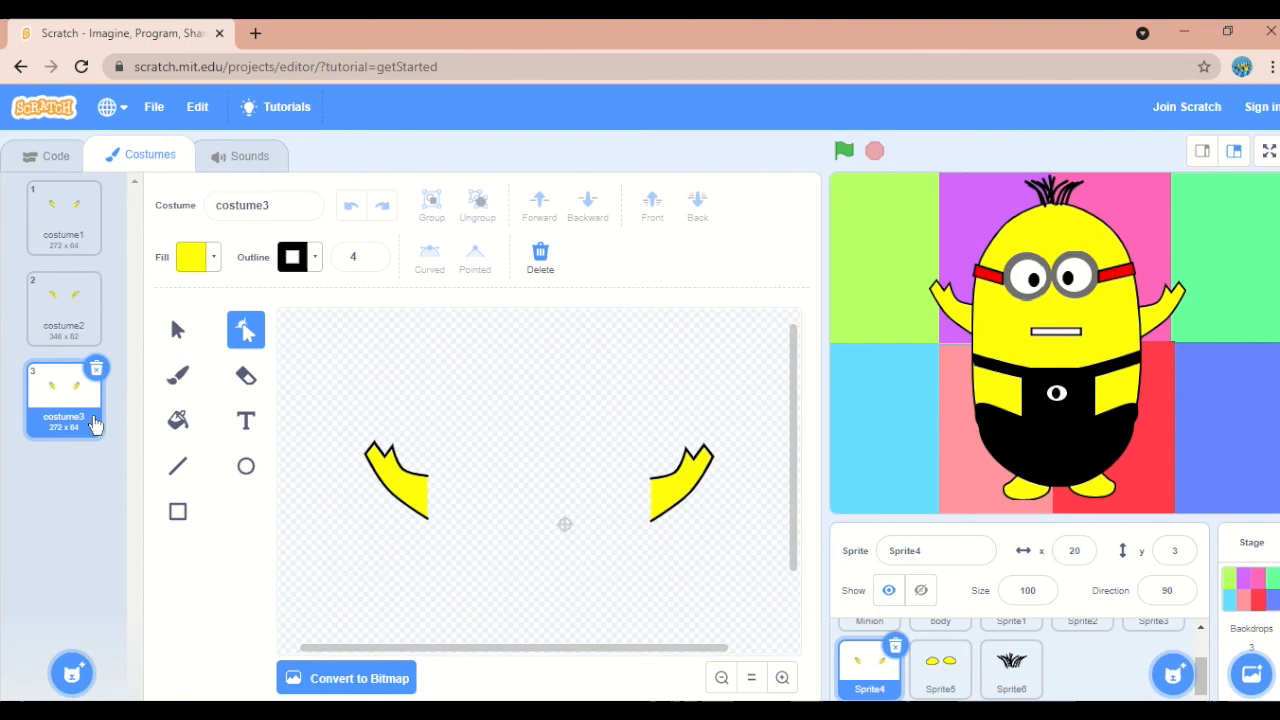
left_click(178, 330)
left_click(420, 497)
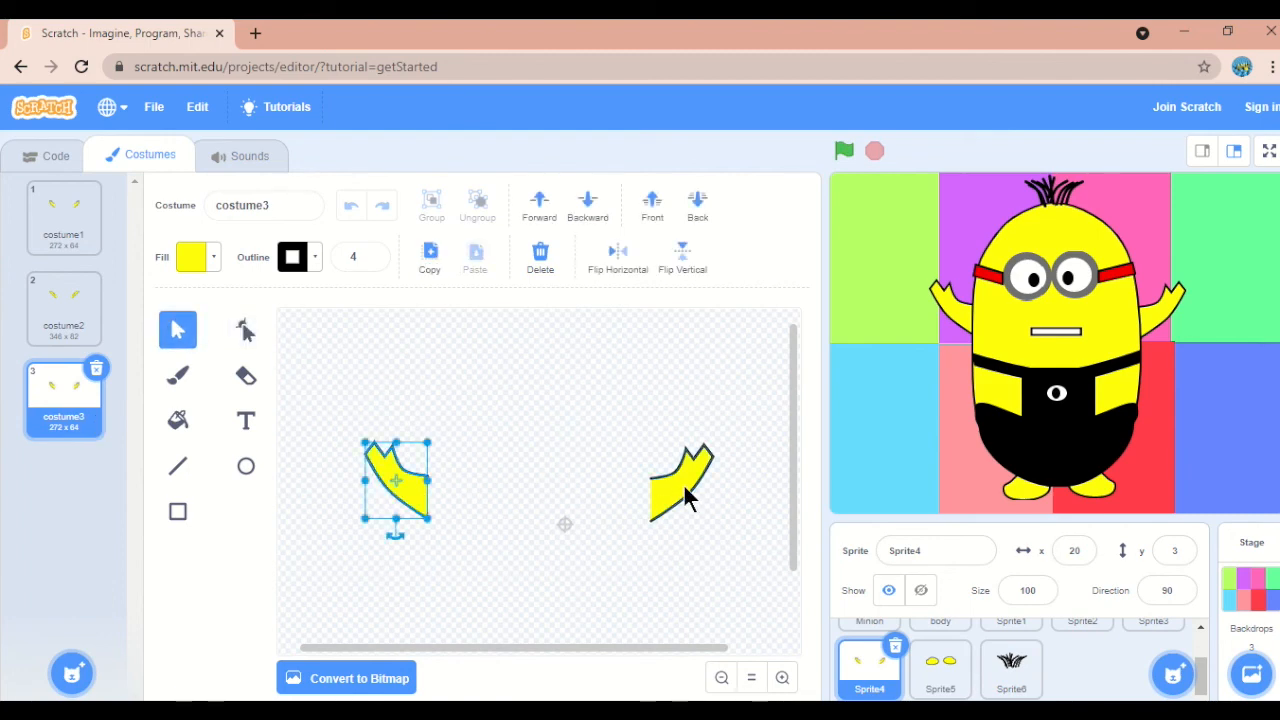
left_click(603, 543)
left_click(102, 370)
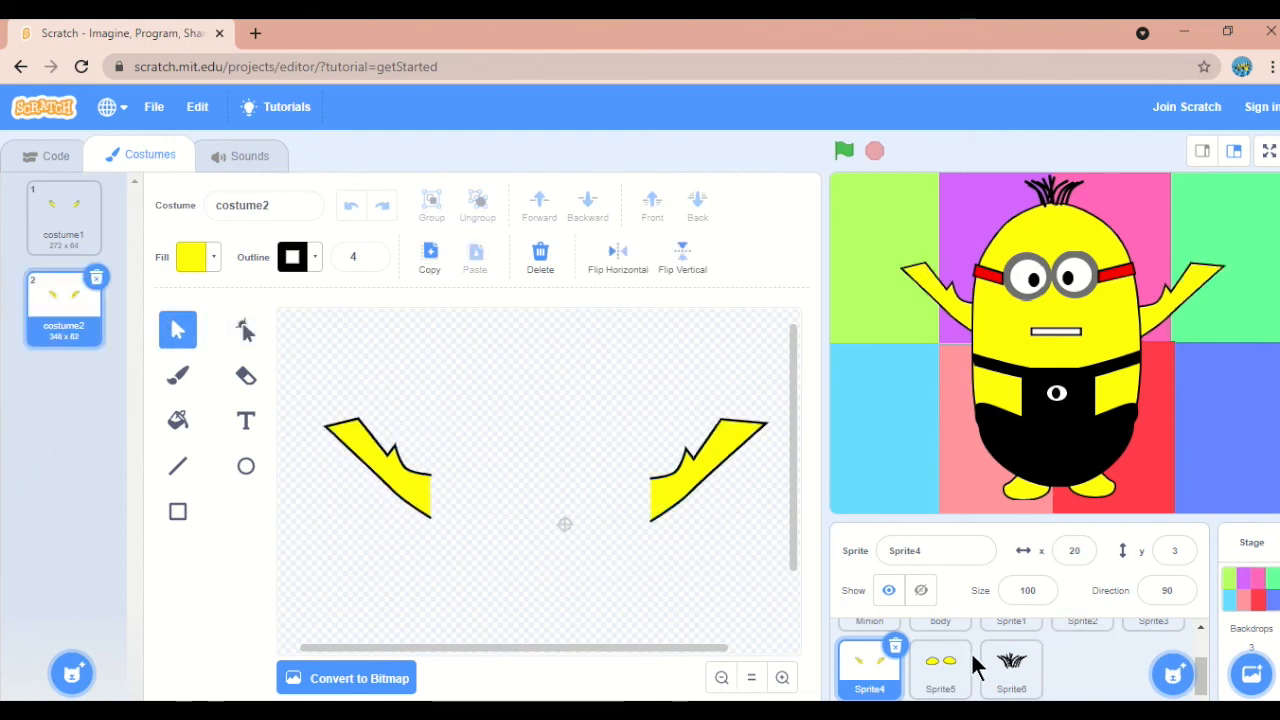
Paint a second costume for the feet sprite and draw a wide yellow oval without an outline
left_click(940, 665)
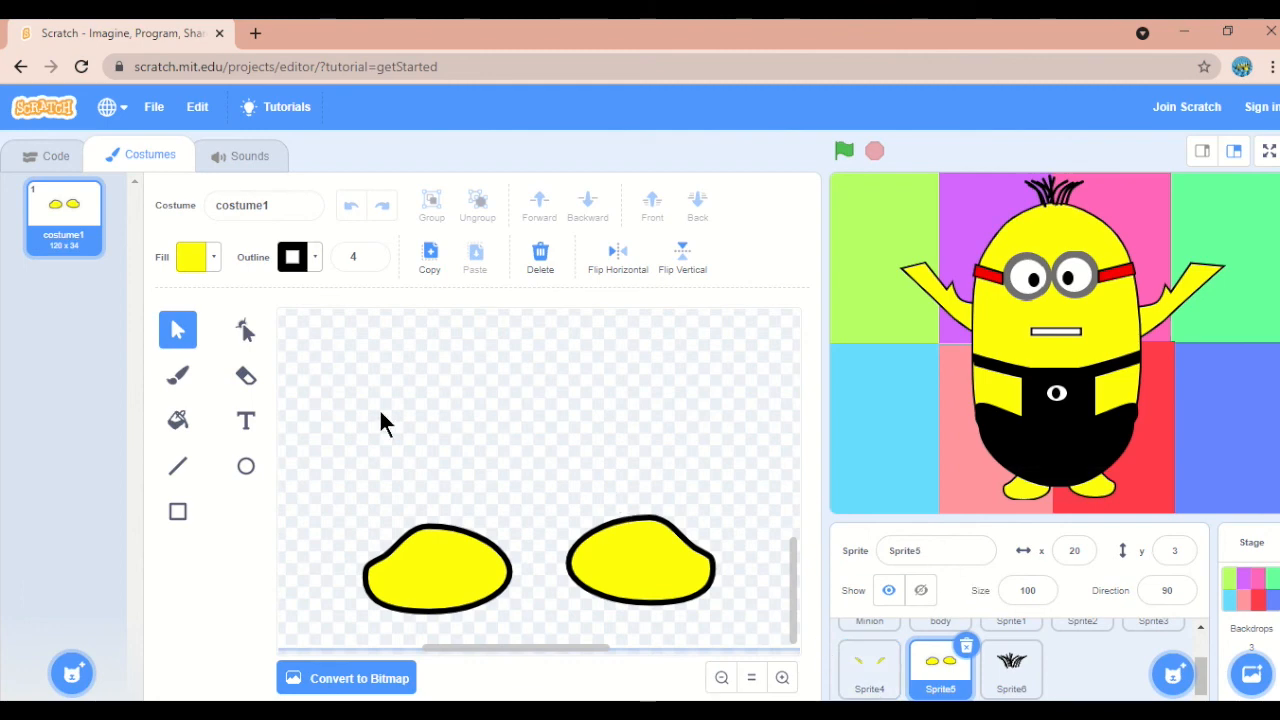
mouse_move(72, 673)
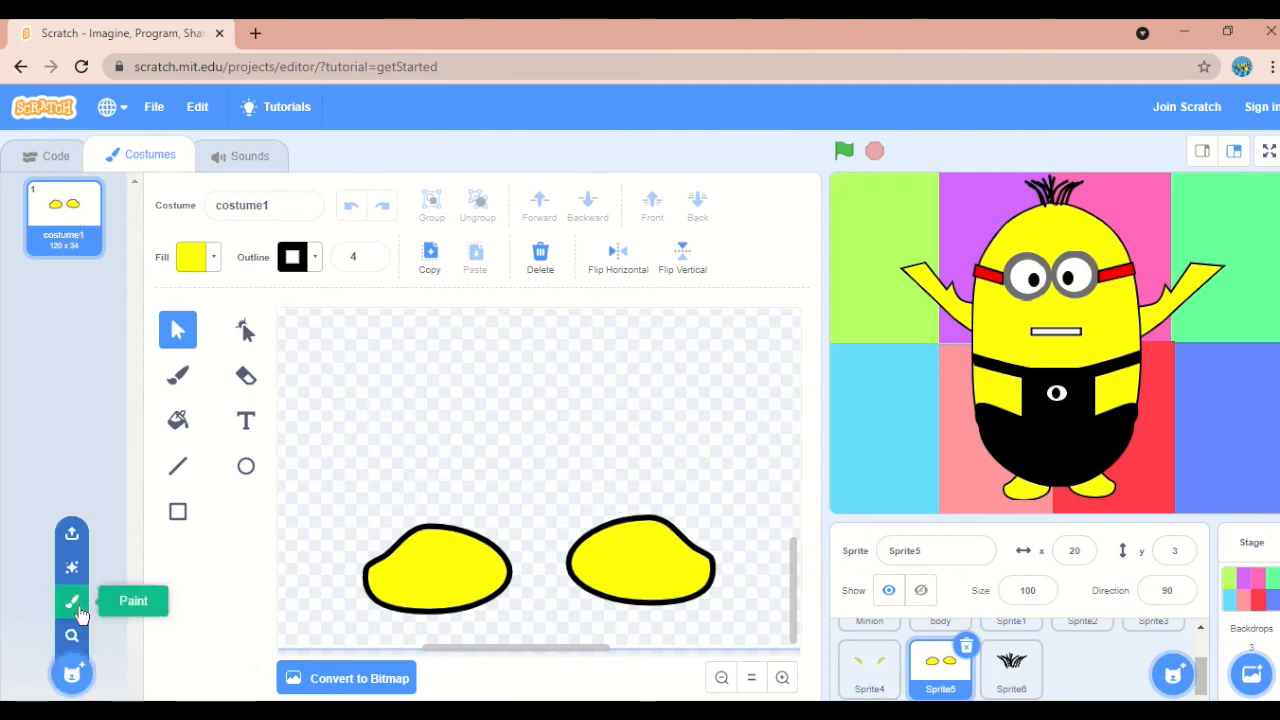
left_click(71, 600)
left_click(246, 466)
left_click(298, 257)
left_click_drag(412, 512, 508, 611)
left_click(221, 508)
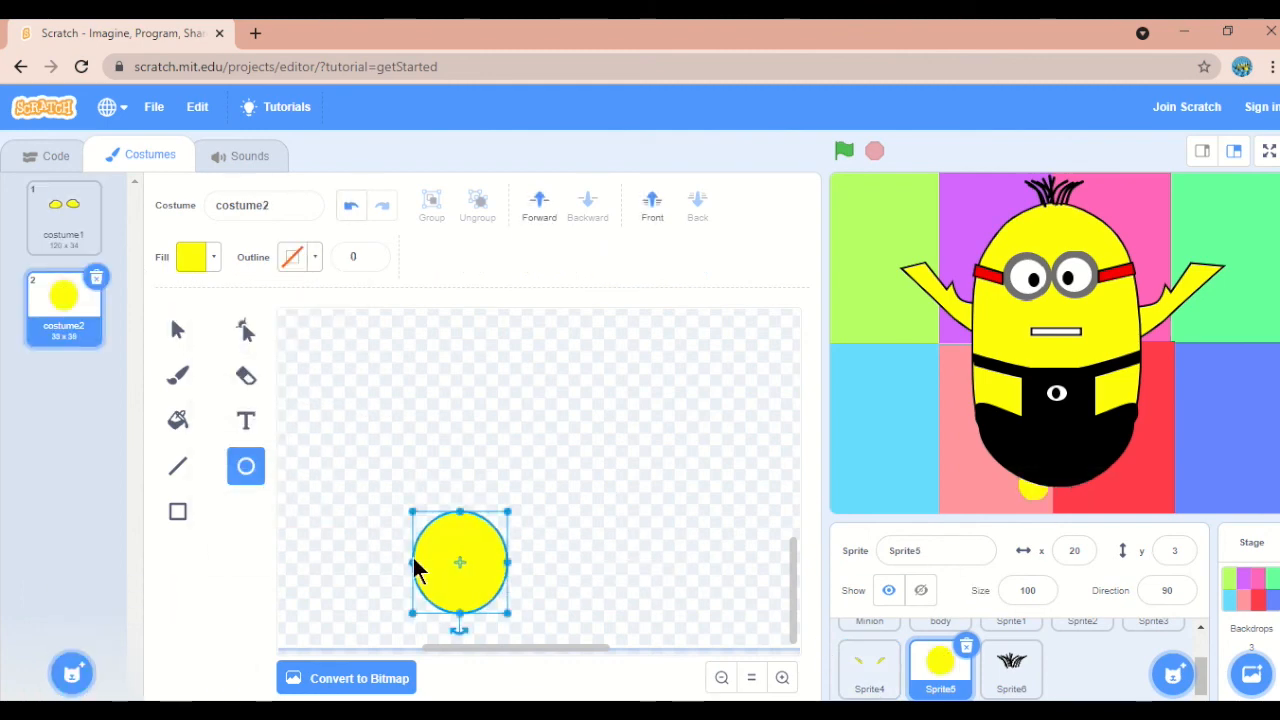
left_click_drag(414, 561, 357, 561)
left_click_drag(508, 611, 549, 640)
Copy the yellow oval and place the two ovals side by side as a pair of feet
left_click(182, 338)
left_click_drag(453, 576, 653, 557)
left_click(430, 257)
left_click(475, 257)
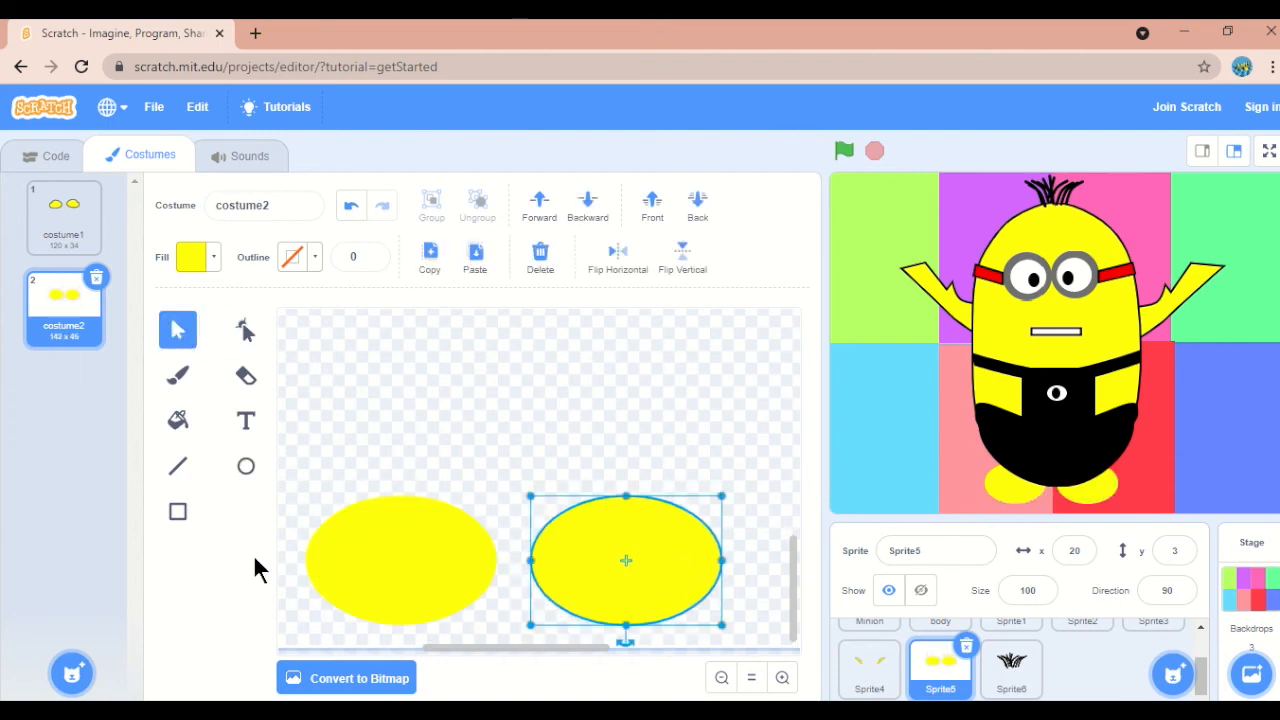
Duplicate the hair costume in Sprite6 and fill the selected strands of costume2 with red
left_click(1011, 665)
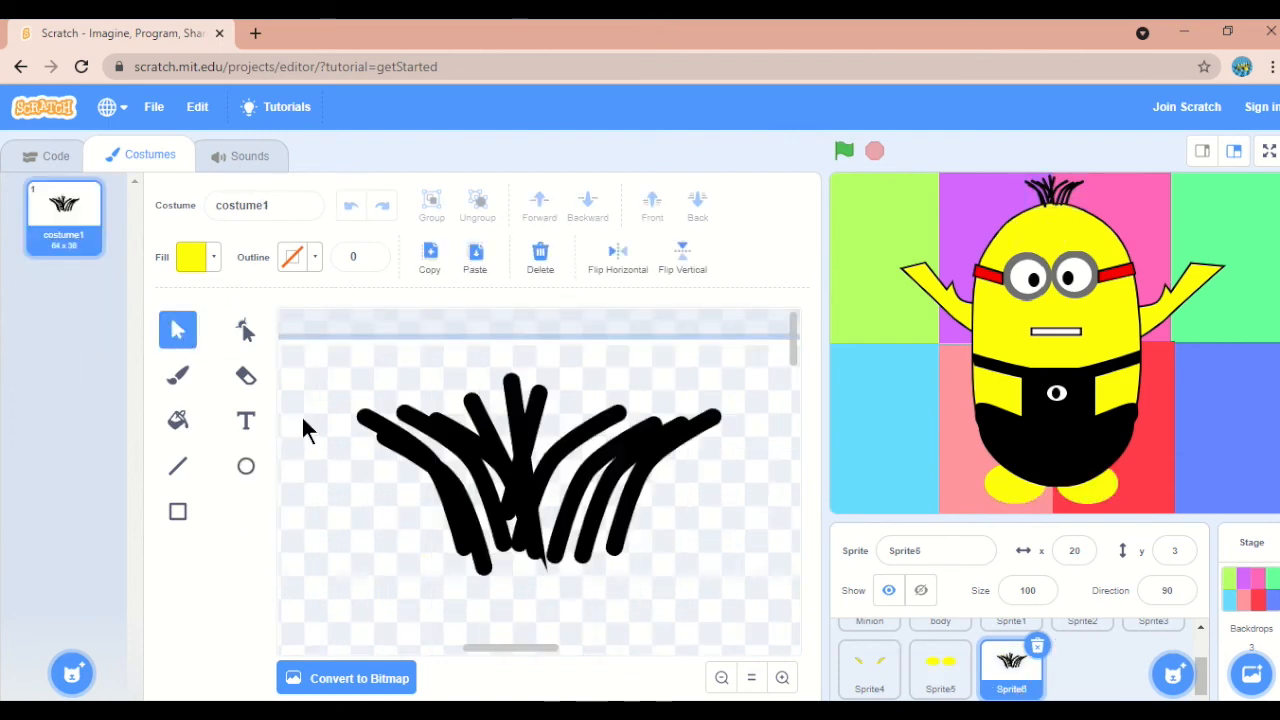
right_click(58, 212)
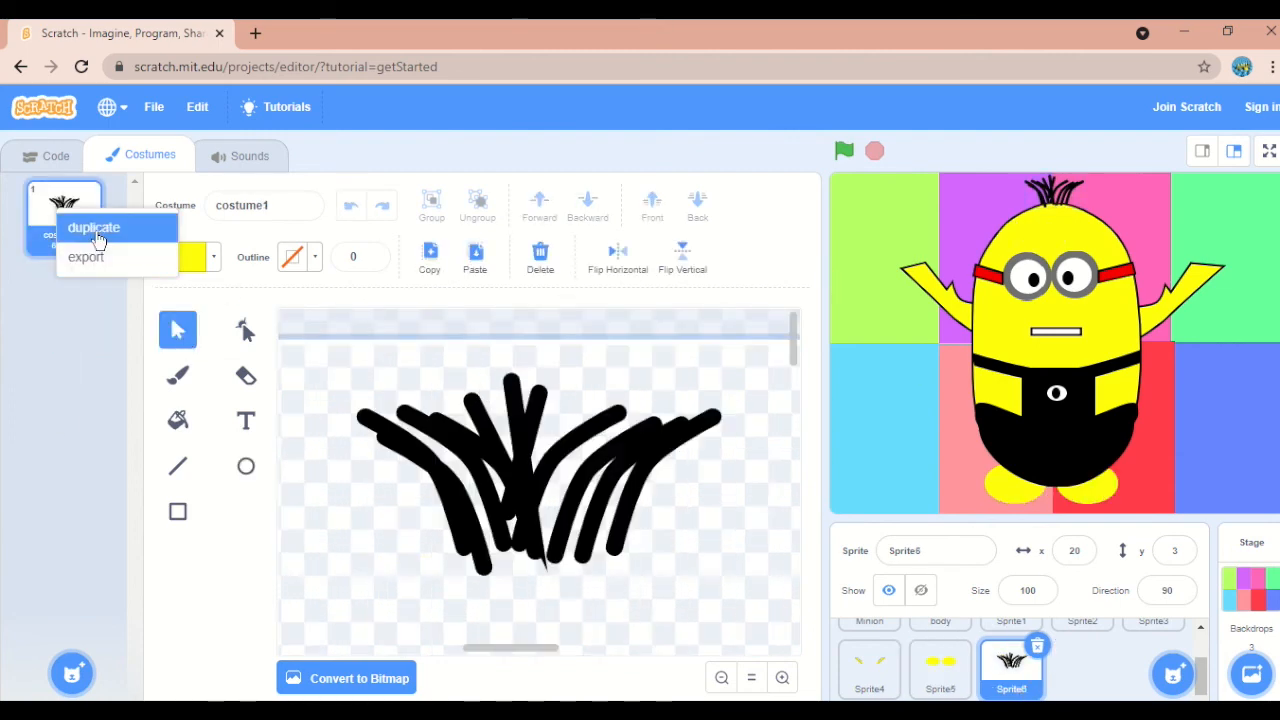
left_click(95, 229)
left_click(455, 489)
left_click(476, 466, "shift")
left_click(550, 448, "shift")
left_click(592, 470, "shift")
left_click(645, 465, "shift")
left_click(452, 500, "shift")
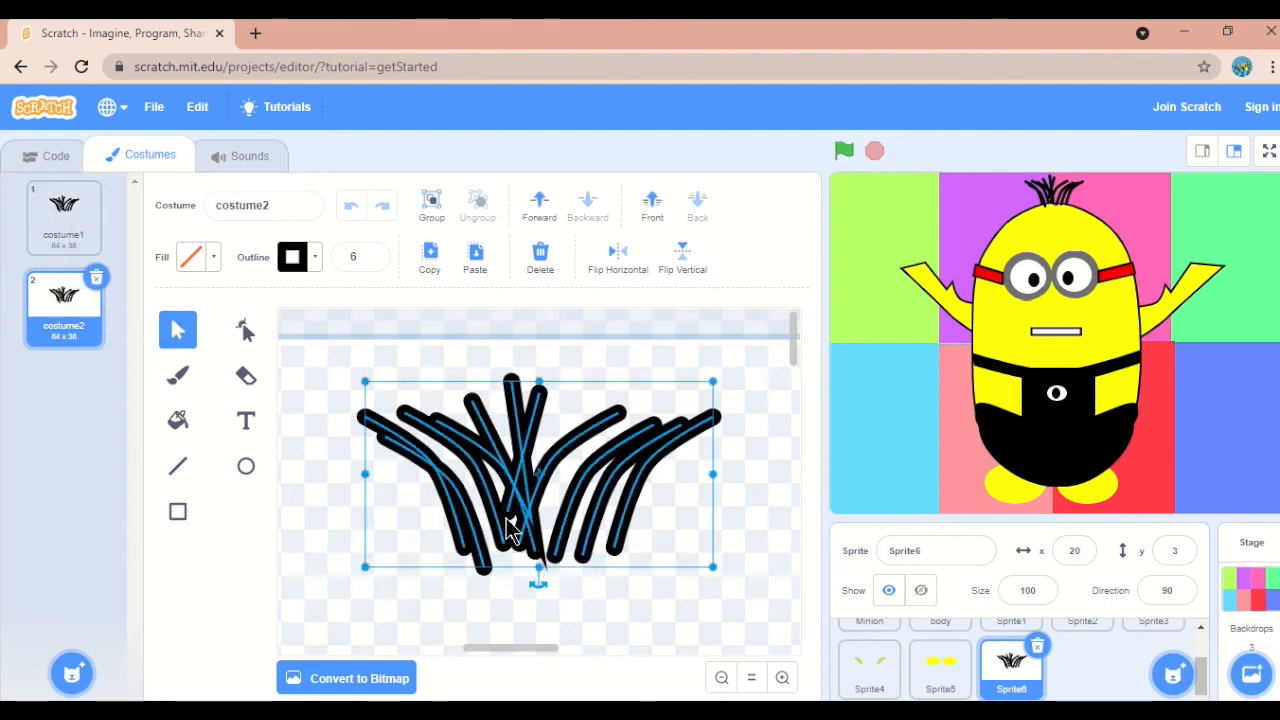
left_click(191, 257)
left_click(128, 358)
Apply the red fill with 95 brightness to the remaining hair strands of costume2, keeping their black outlines
left_click(452, 500)
left_click(544, 556, "shift")
left_click(622, 520, "shift")
left_click(191, 257)
left_click(247, 508)
left_click(424, 489)
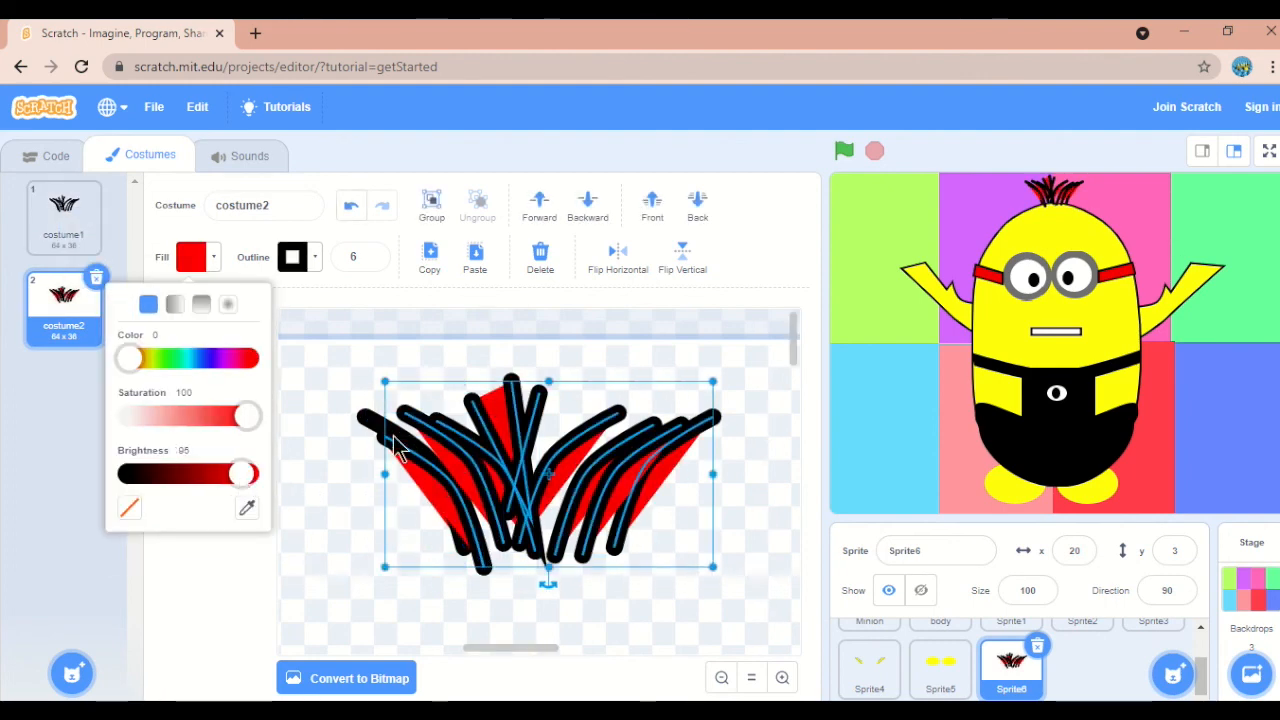
left_click(603, 492)
left_click(191, 257)
Paint two more hair costumes: costume3 with thick black lines and costume4 with a fan of 6-wide, mostly white lines
left_click(560, 620)
left_click(775, 611)
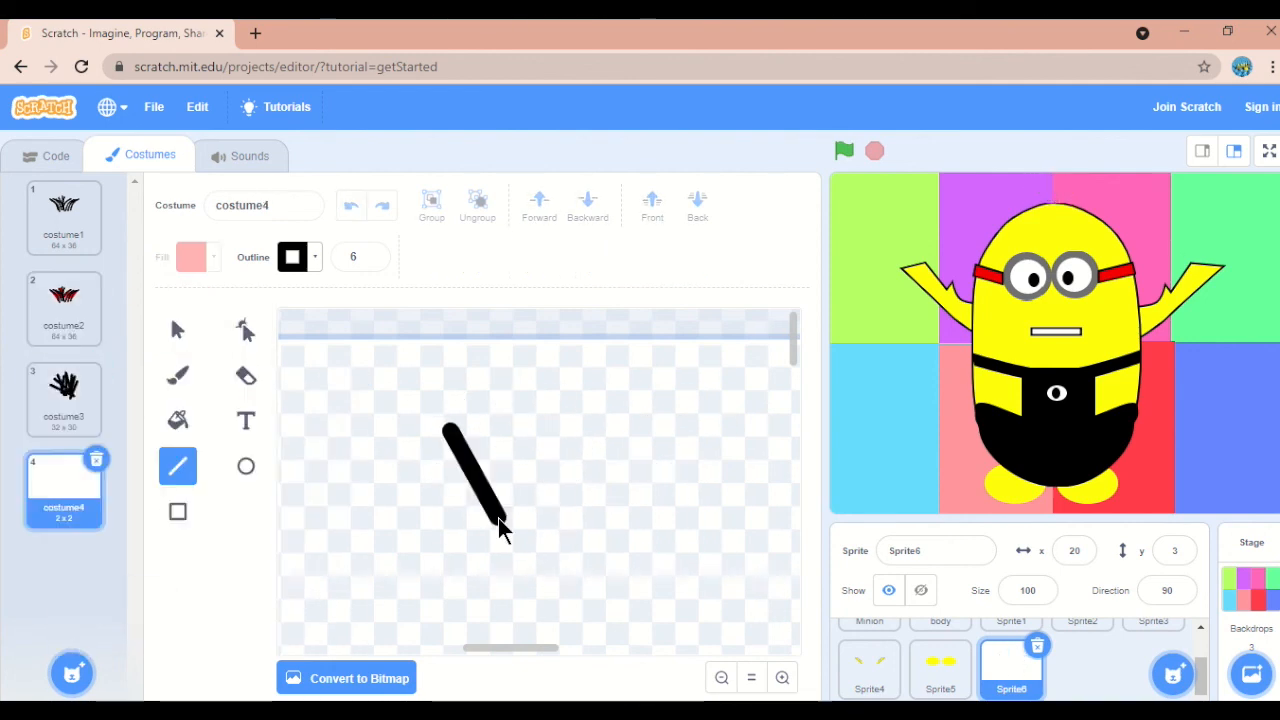
left_click_drag(503, 523, 491, 531)
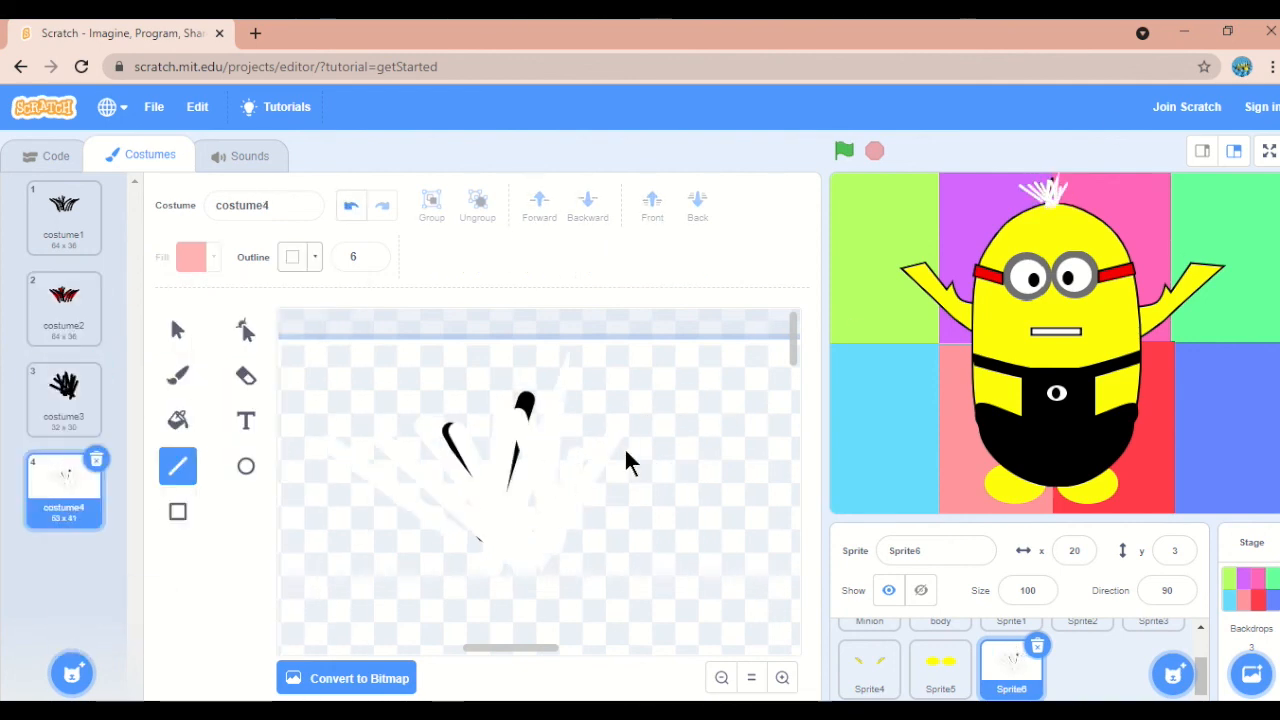
left_click_drag(628, 452, 549, 535)
left_click_drag(597, 421, 545, 528)
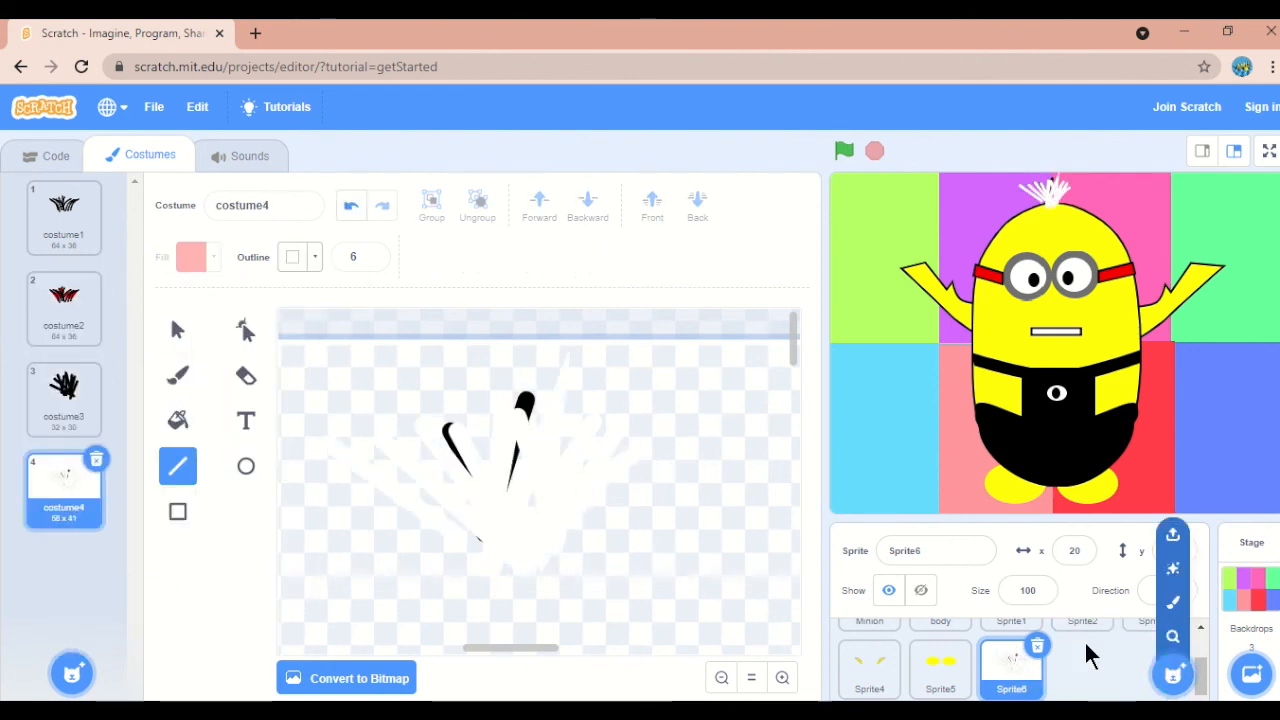
Scatter the minion's body parts across the stage and run the project to test whether they reassemble
scroll(1008, 660, "up", 2)
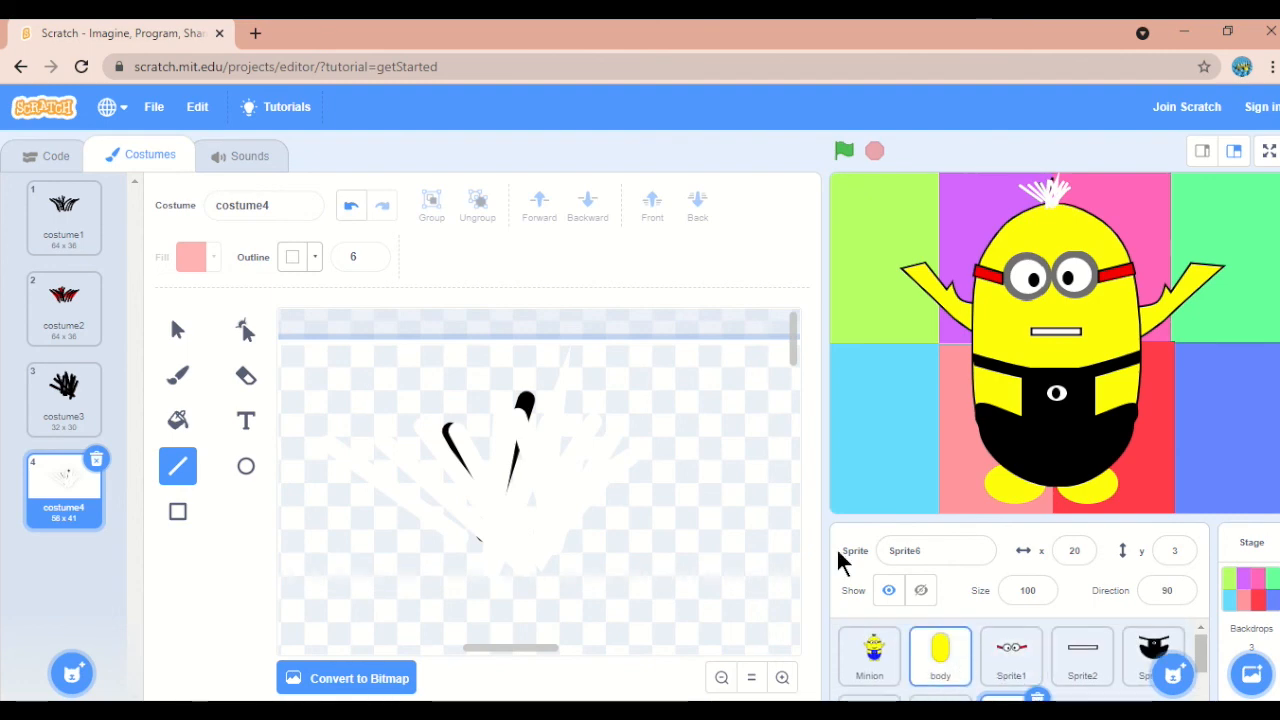
left_click(12, 162)
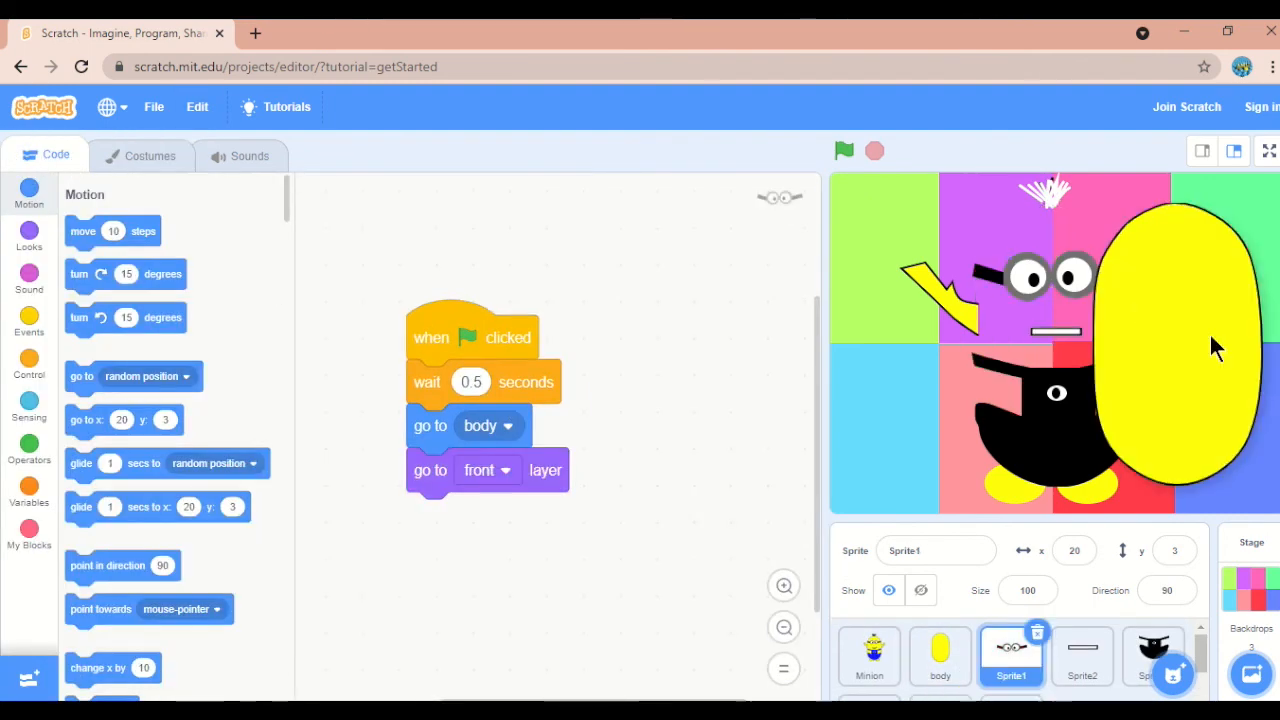
left_click(1209, 332)
left_click_drag(1080, 409, 948, 392)
left_click_drag(953, 307, 961, 262)
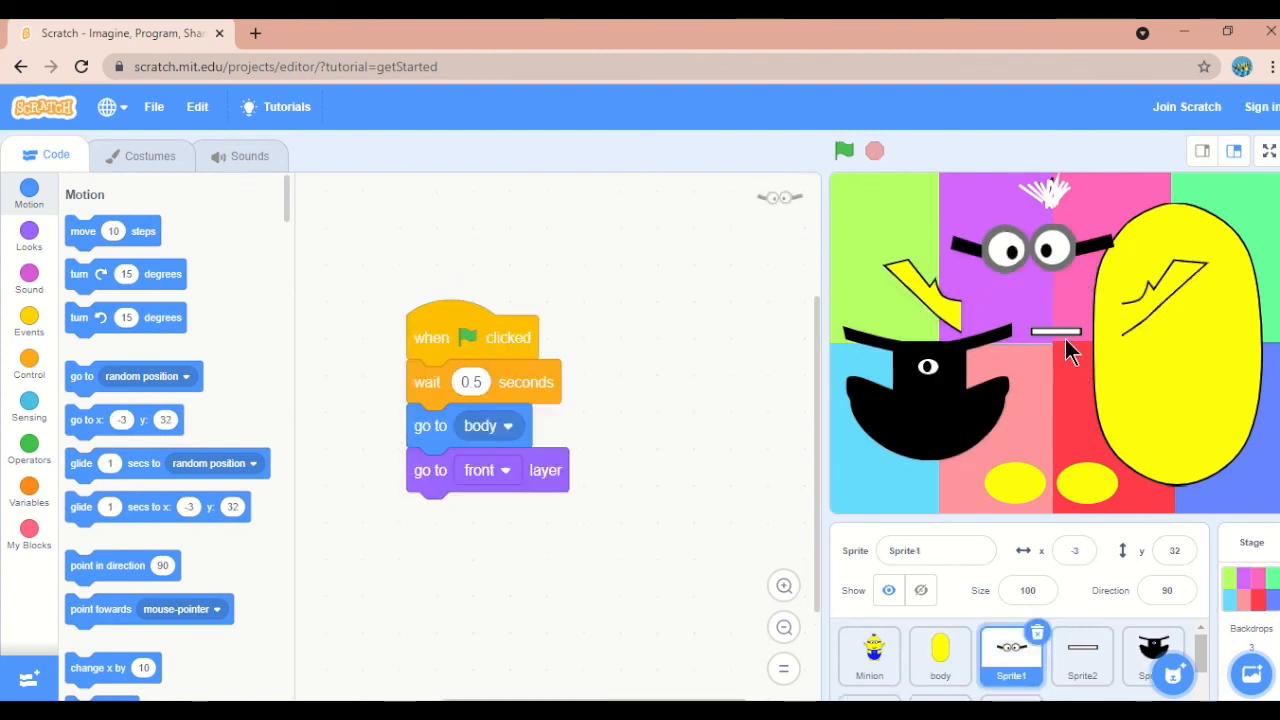
left_click_drag(1065, 339, 1063, 426)
left_click_drag(1084, 484, 1052, 491)
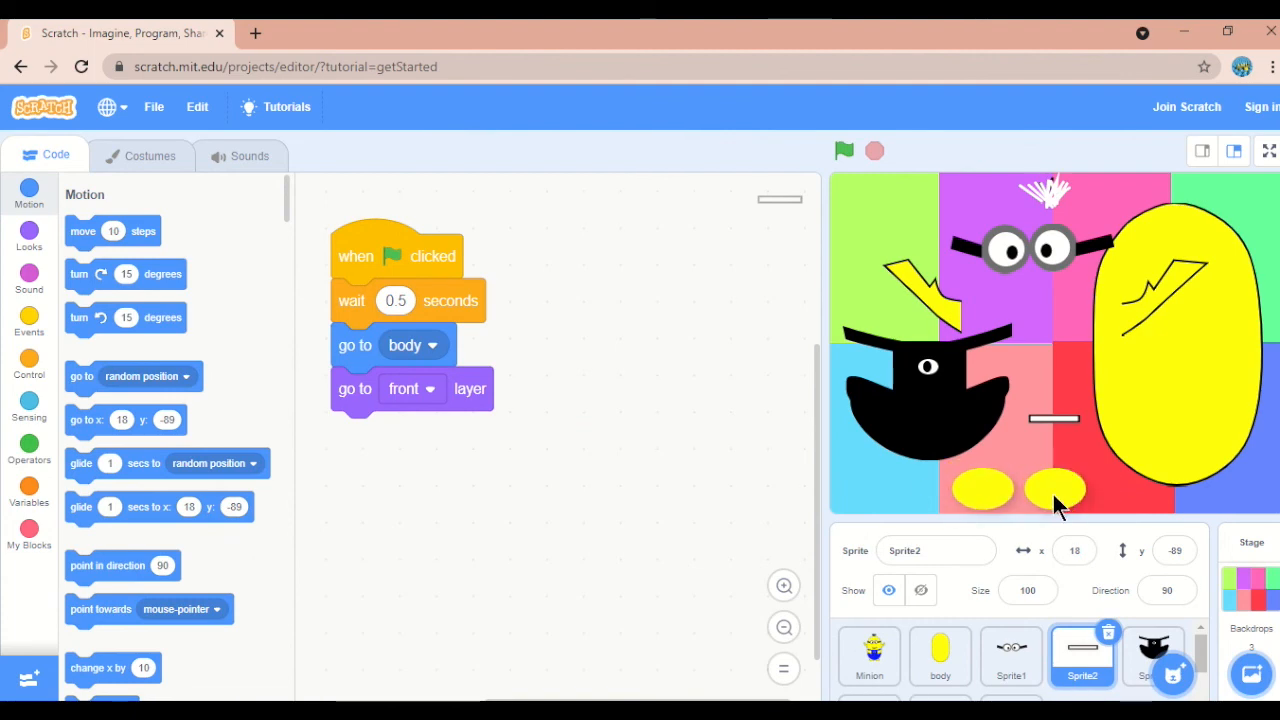
left_click_drag(943, 429, 914, 429)
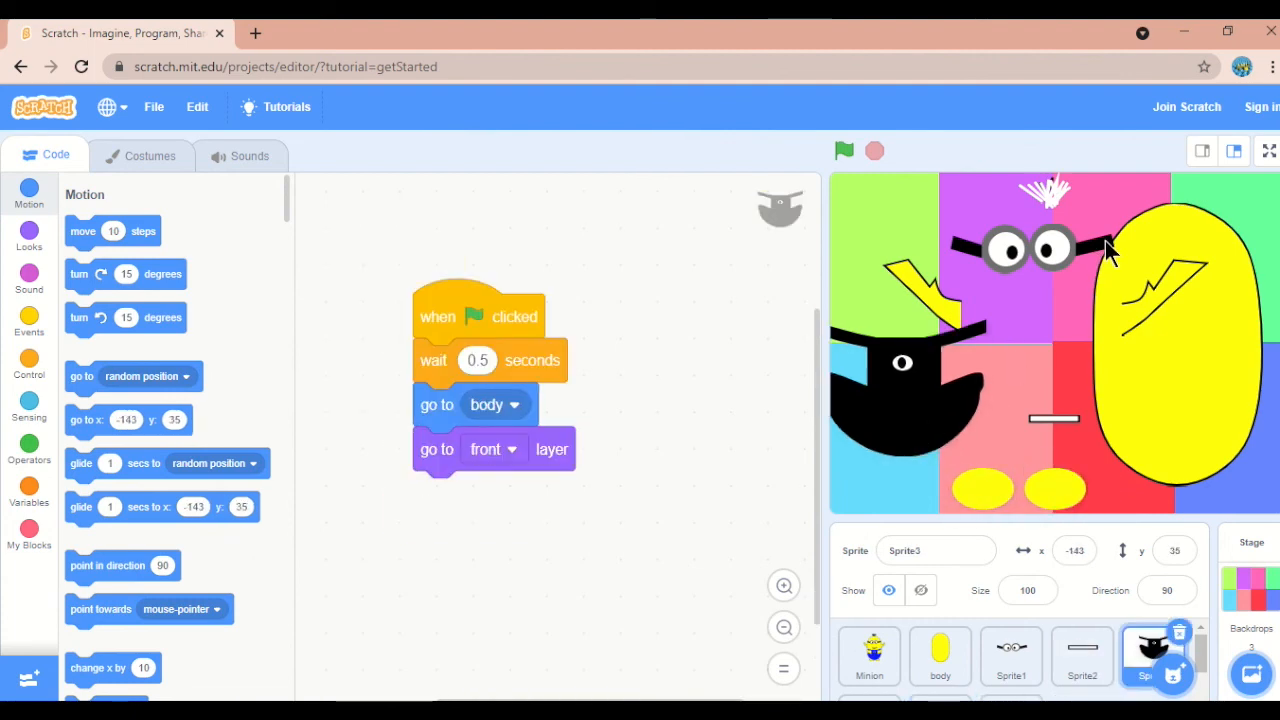
left_click(857, 151)
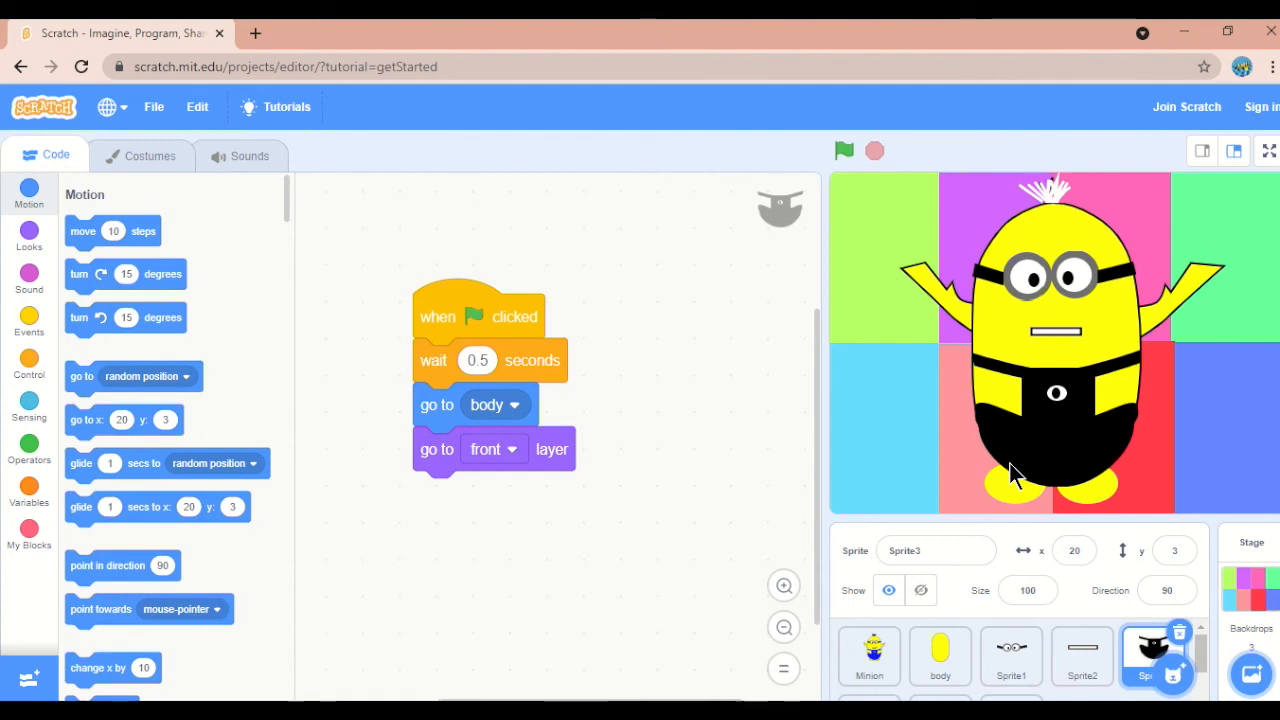
Insert a switch costume to costume1 block after the wait in the goggles script and check the goggles' costume list
left_click(1035, 668)
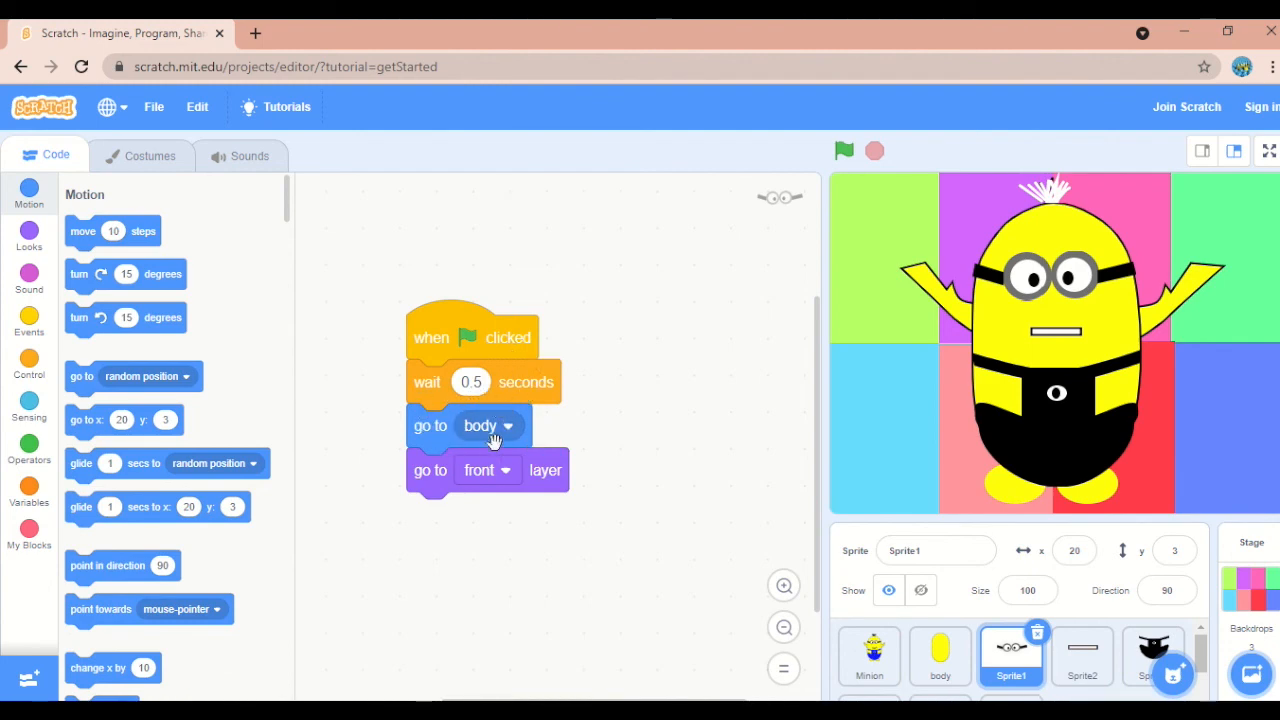
left_click(29, 232)
left_click_drag(120, 420, 452, 438)
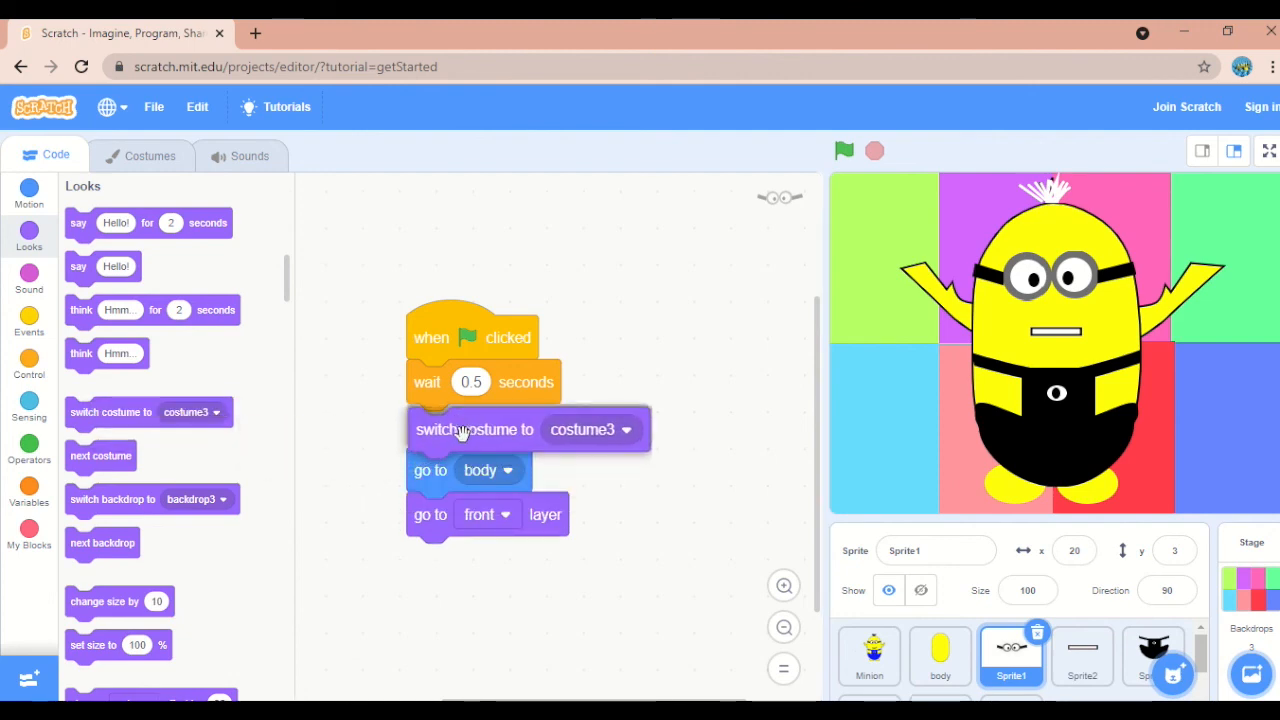
left_click(628, 430)
left_click(580, 482)
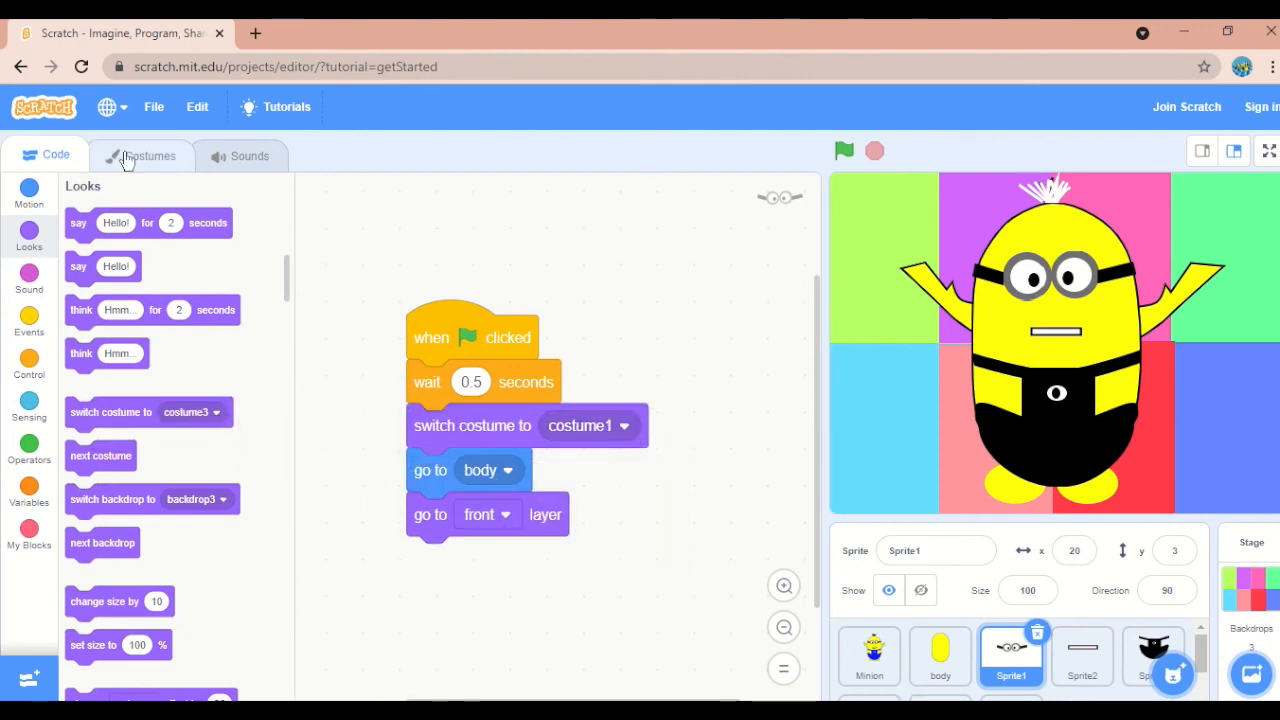
left_click(138, 168)
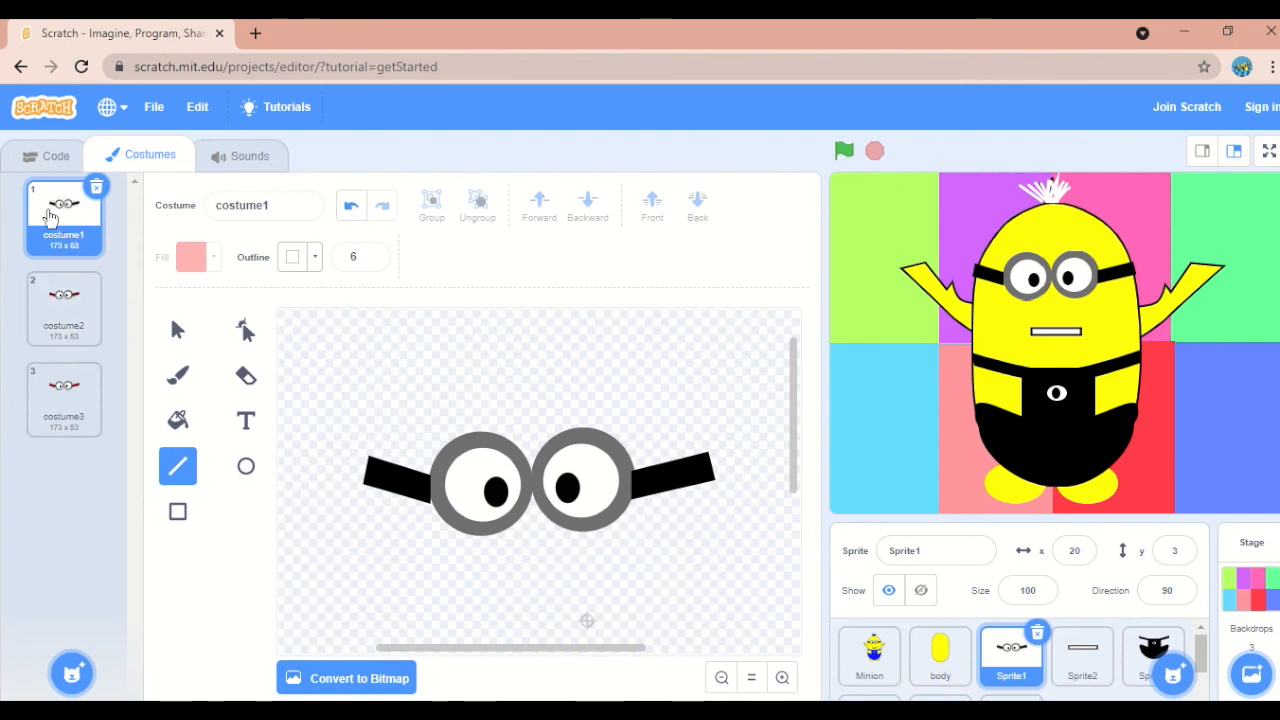
left_click(50, 156)
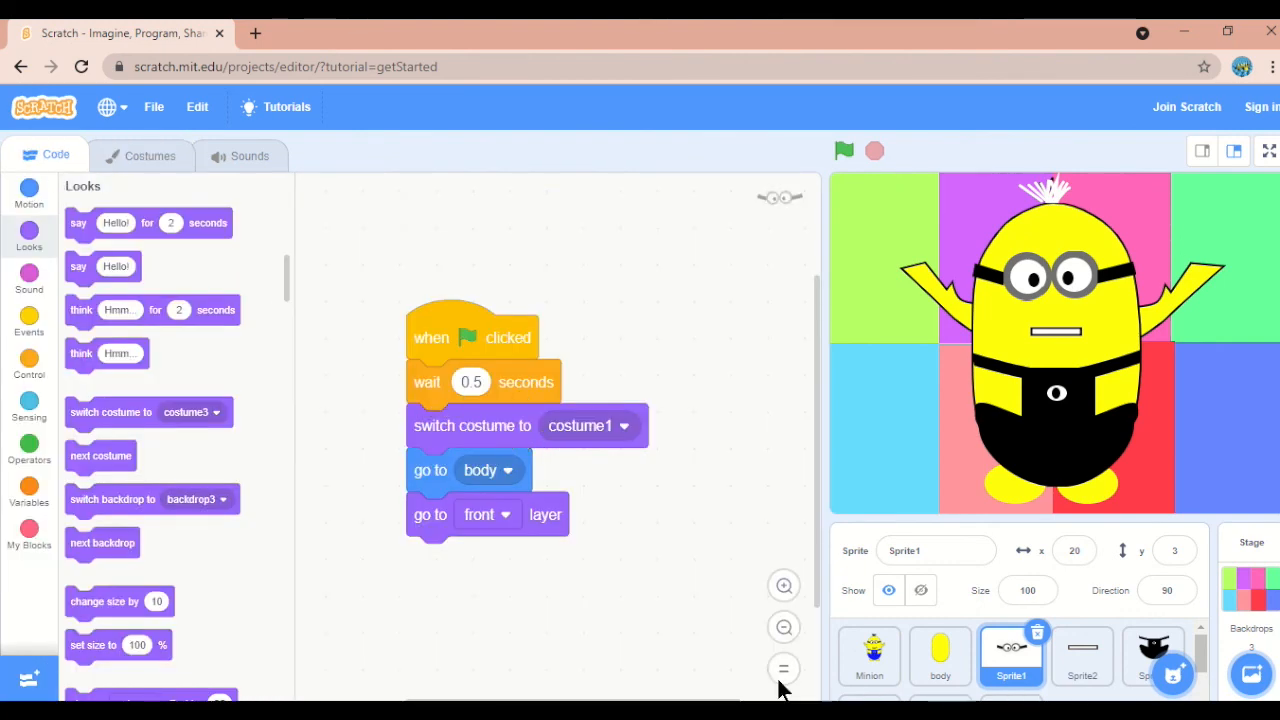
In the mouth sprite's script, insert a switch costume to costume1 block between the wait and go to body blocks
left_click(1085, 665)
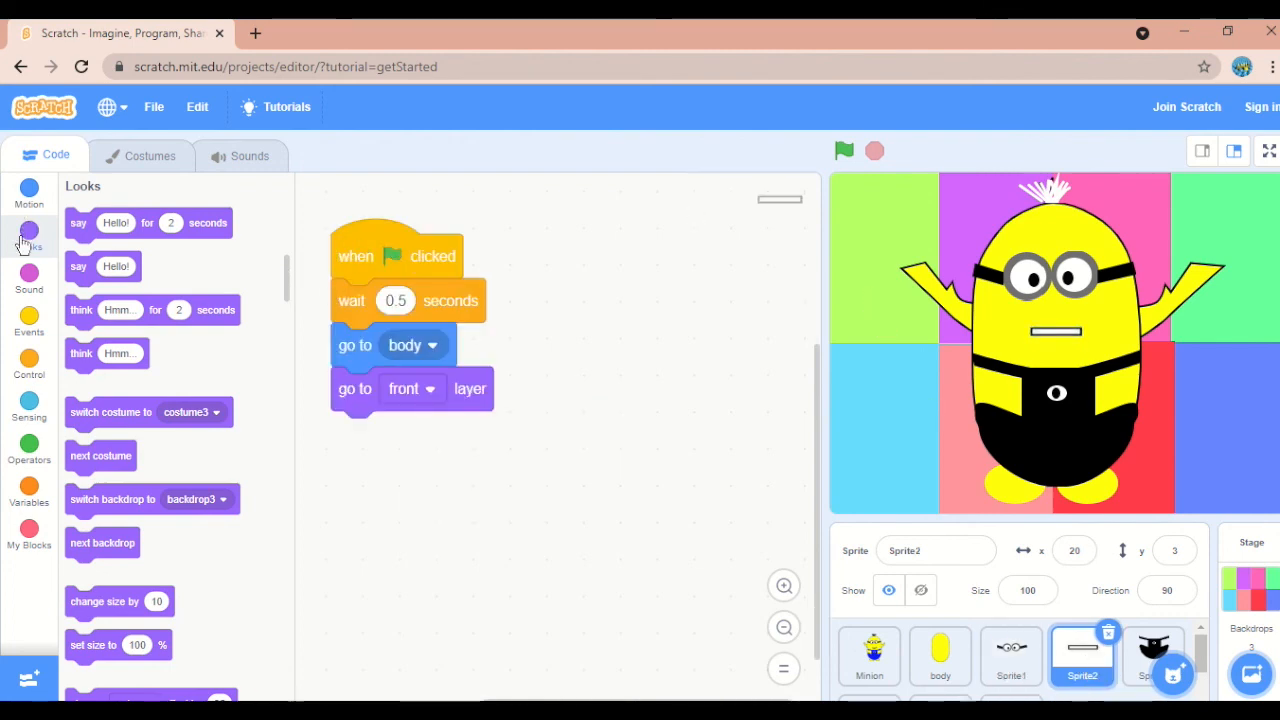
left_click_drag(85, 415, 490, 362)
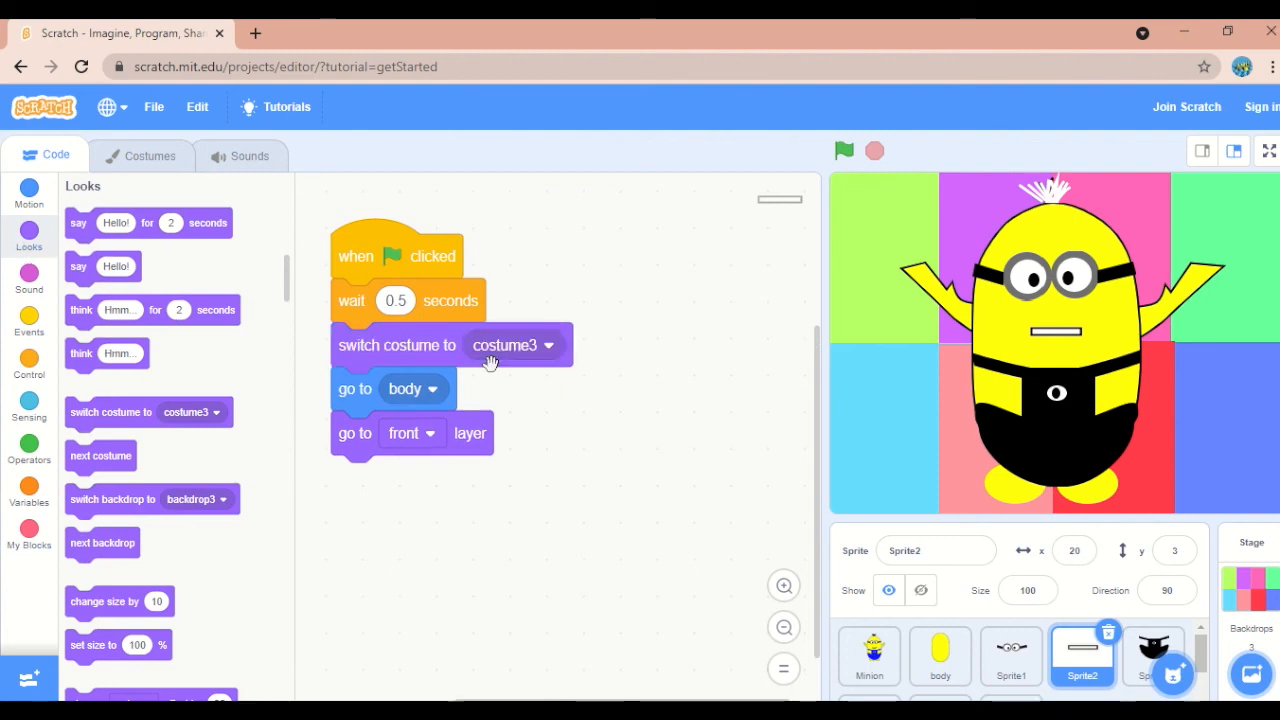
left_click(552, 345)
left_click(497, 403)
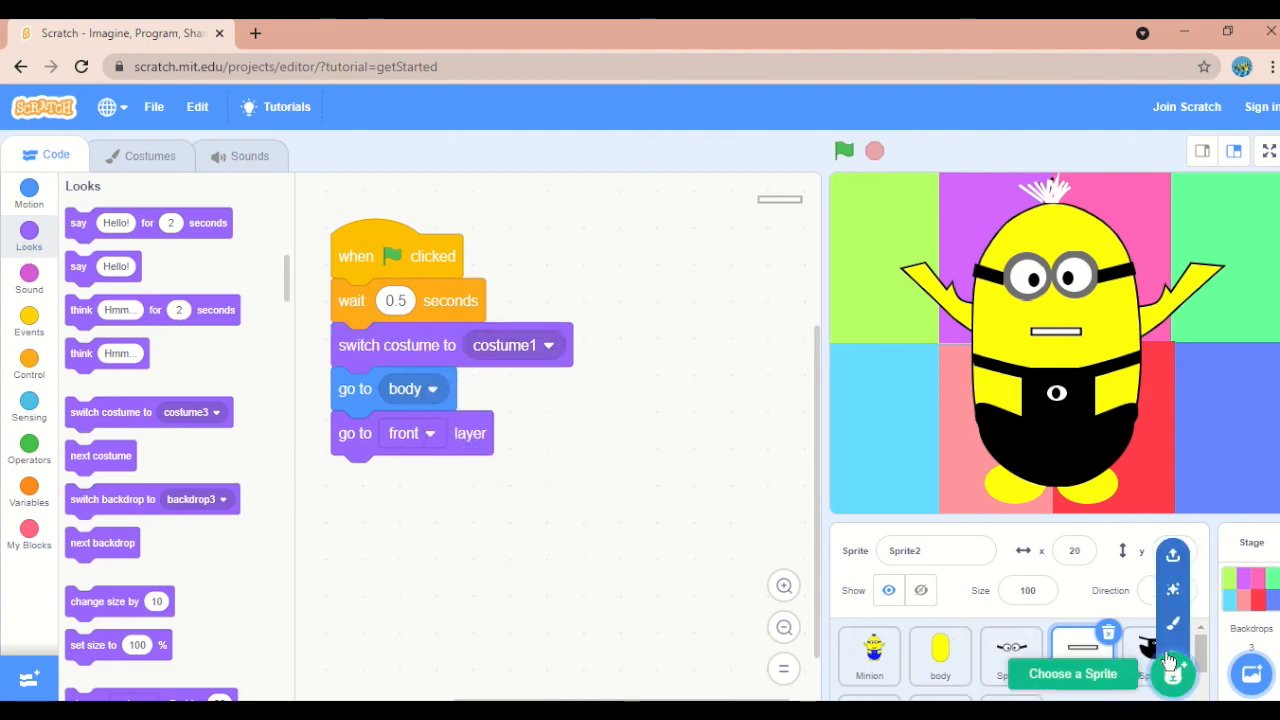
Add a switch costume to costume1 block directly after the 0.5-second wait in the overalls sprite's script
left_click(1152, 648)
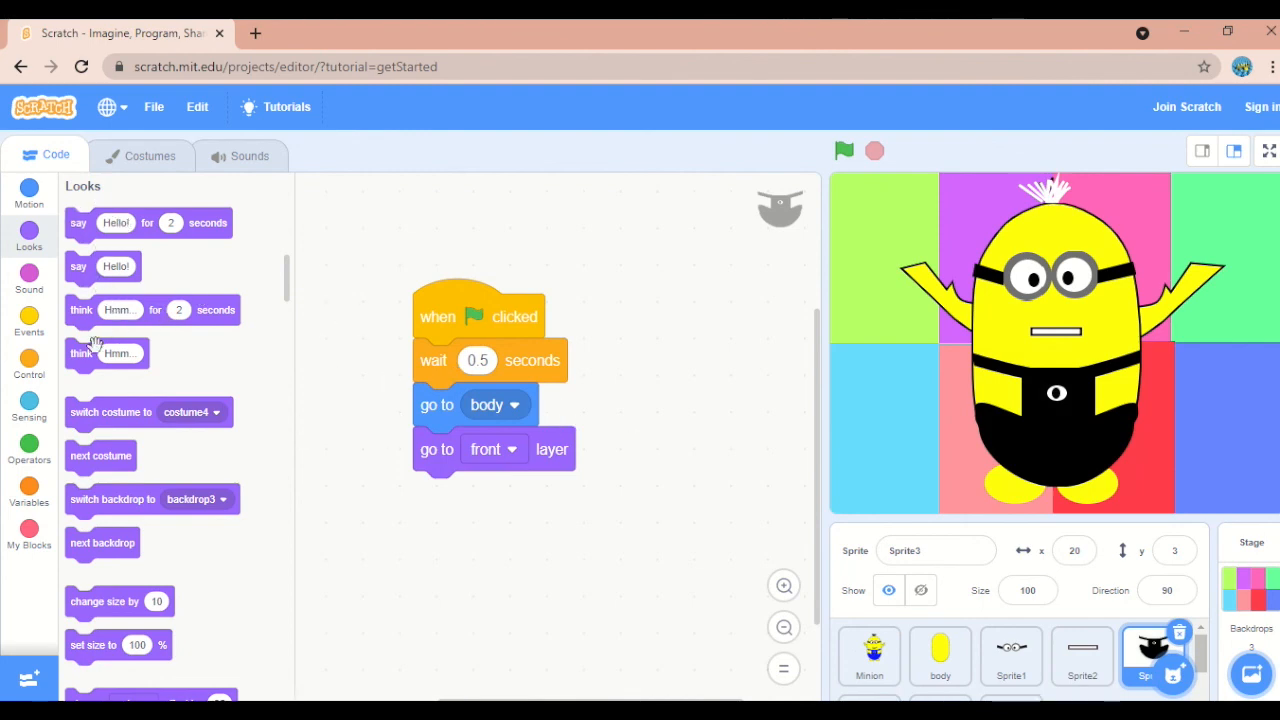
left_click_drag(97, 421, 503, 407)
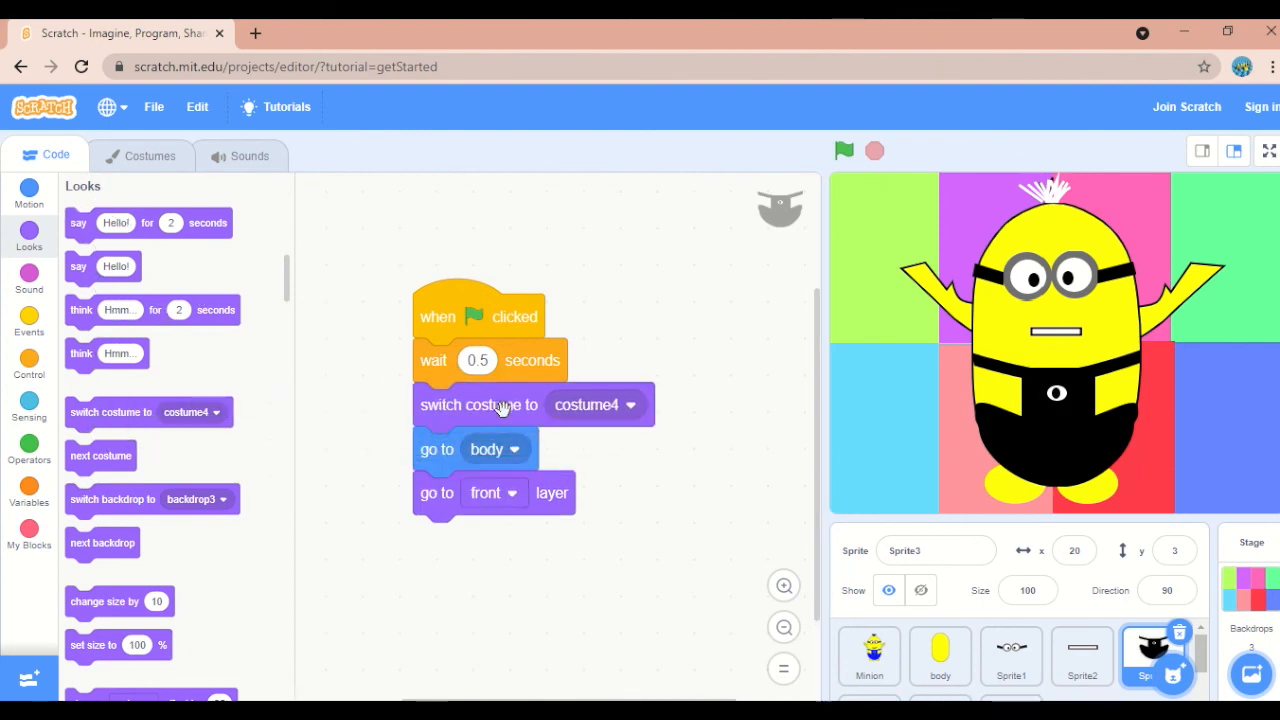
left_click(630, 405)
left_click(583, 457)
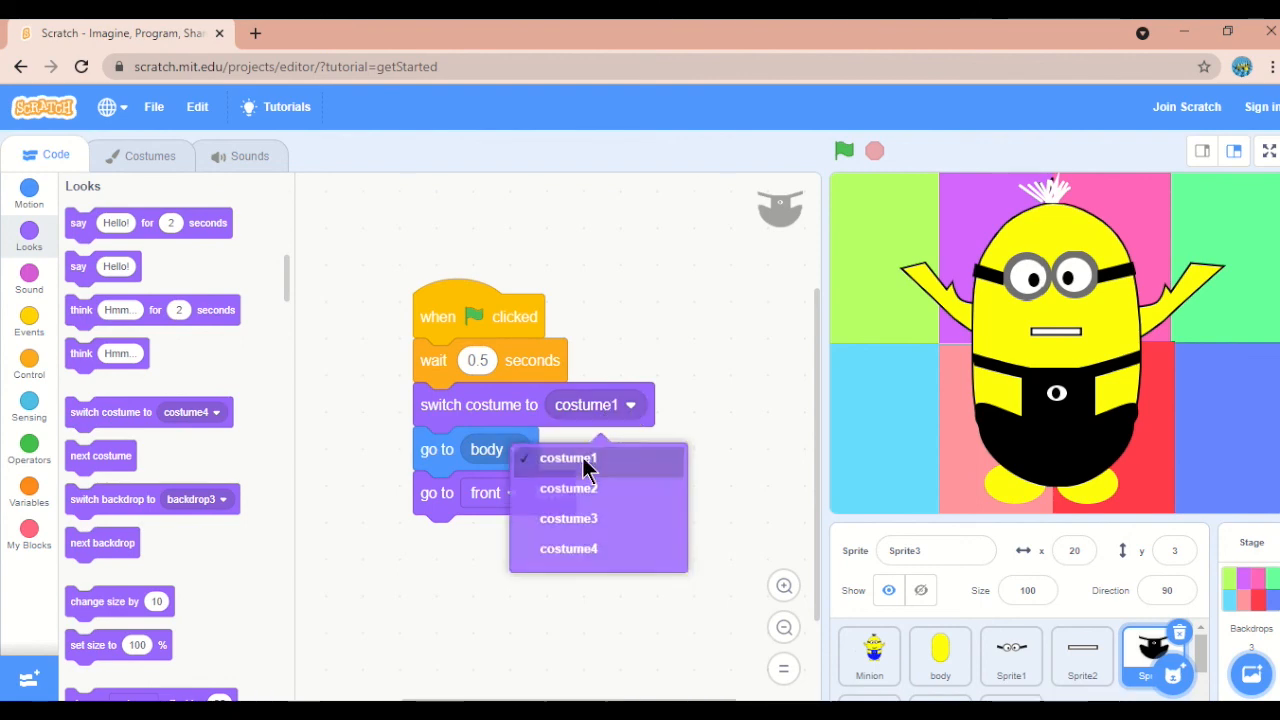
Give the arms sprite's start script a switch costume to costume1 block right after its wait block
scroll(1125, 655, "down", 2)
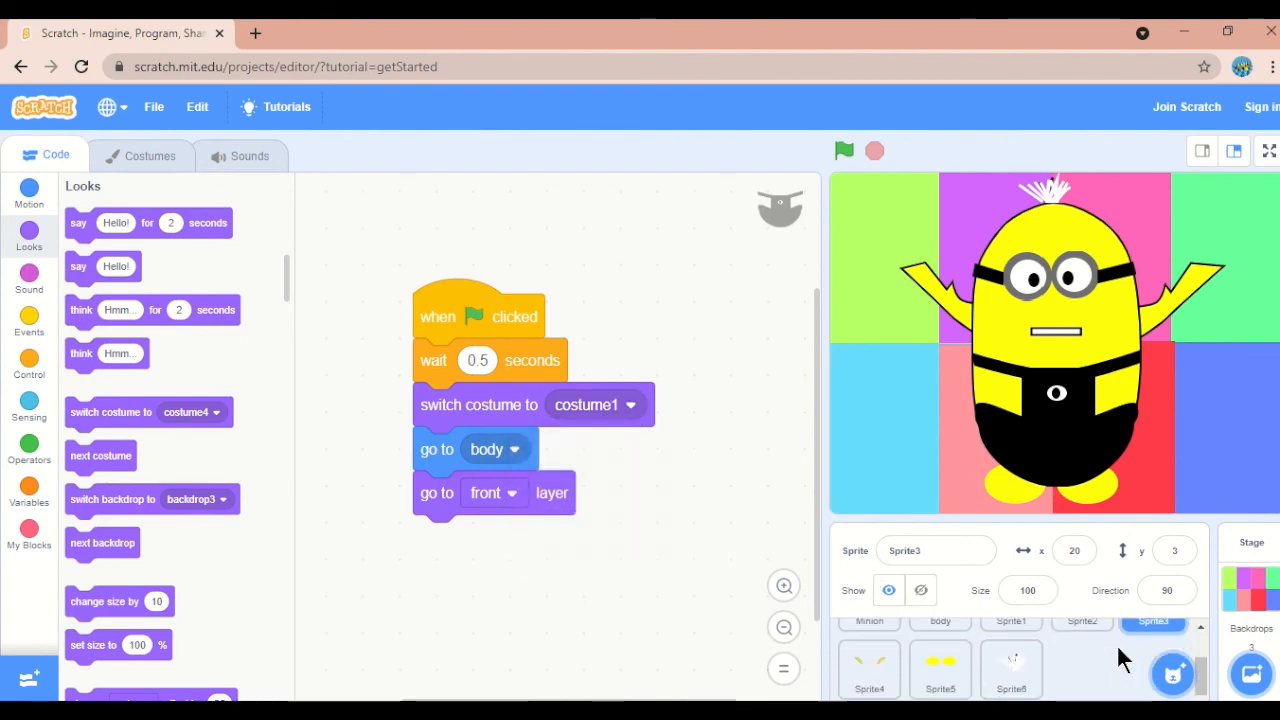
left_click(868, 672)
left_click_drag(100, 412, 476, 494)
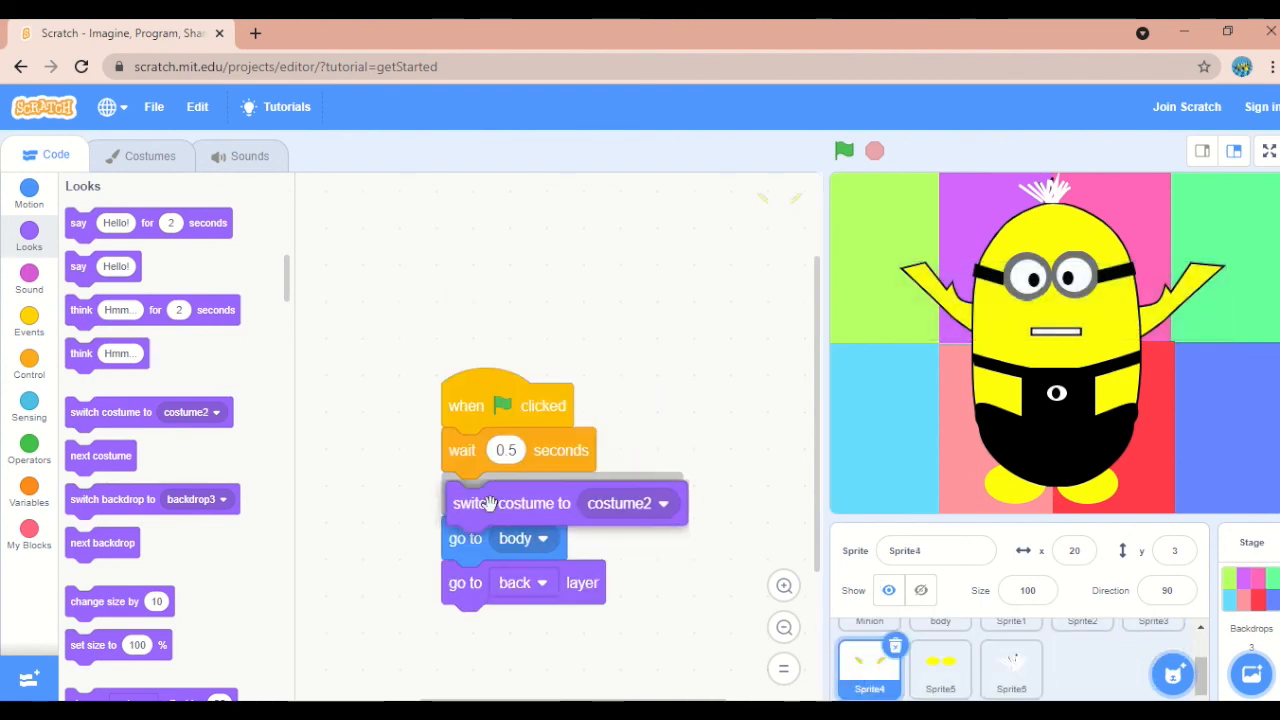
left_click(618, 505)
left_click(609, 550)
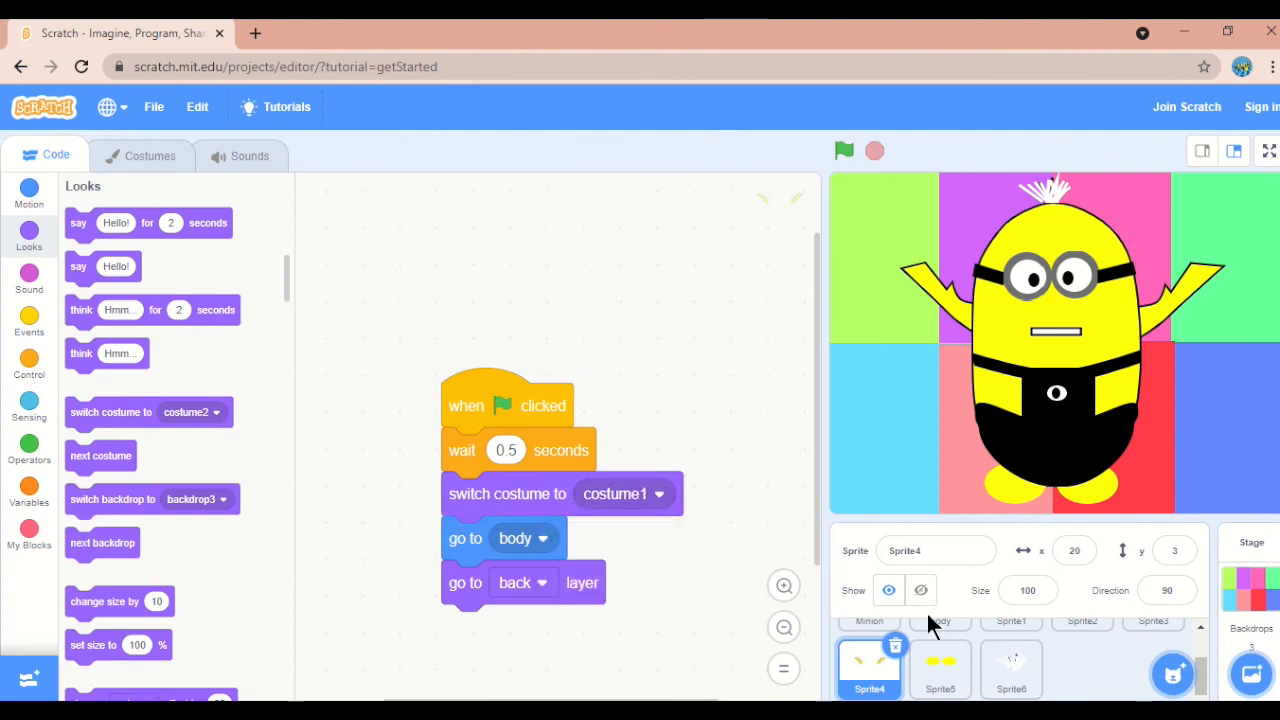
Place a switch costume to costume1 block after the wait block in the feet sprite's script
left_click(930, 672)
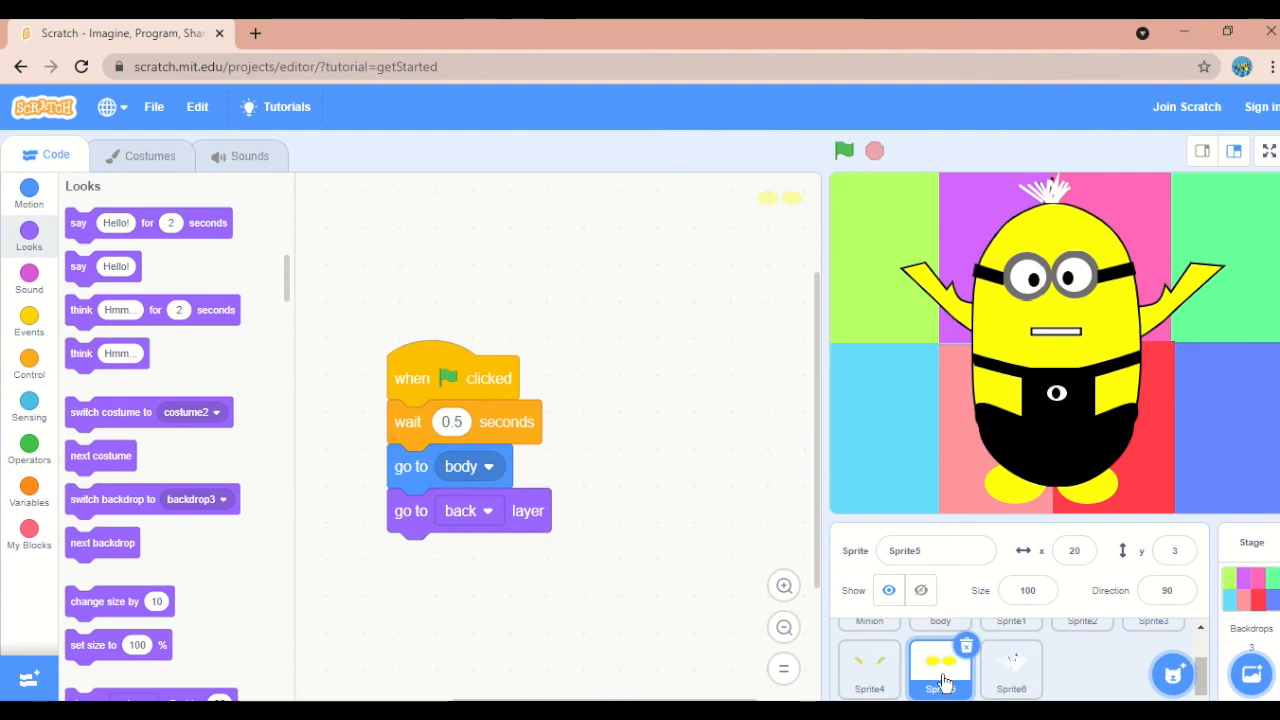
left_click_drag(92, 418, 418, 468)
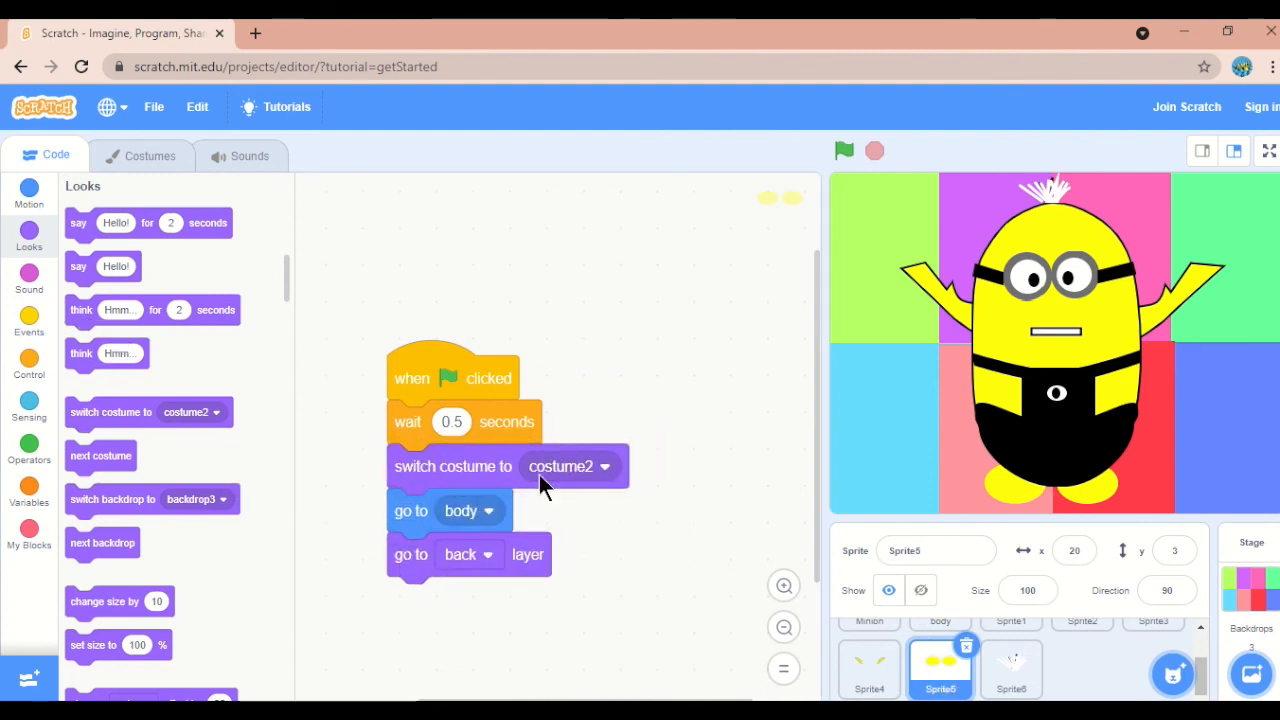
left_click(587, 468)
left_click(578, 525)
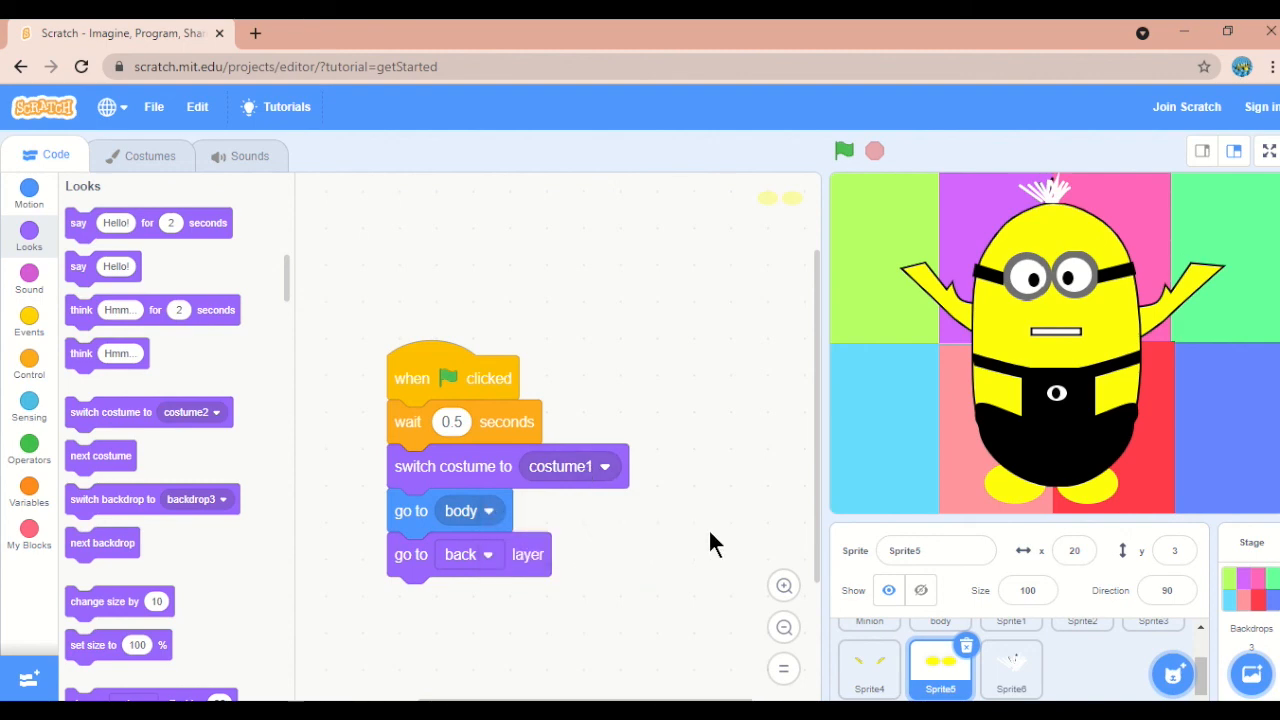
Insert a switch costume to costume1 block between wait and go to body in the hair sprite's script
left_click(1012, 664)
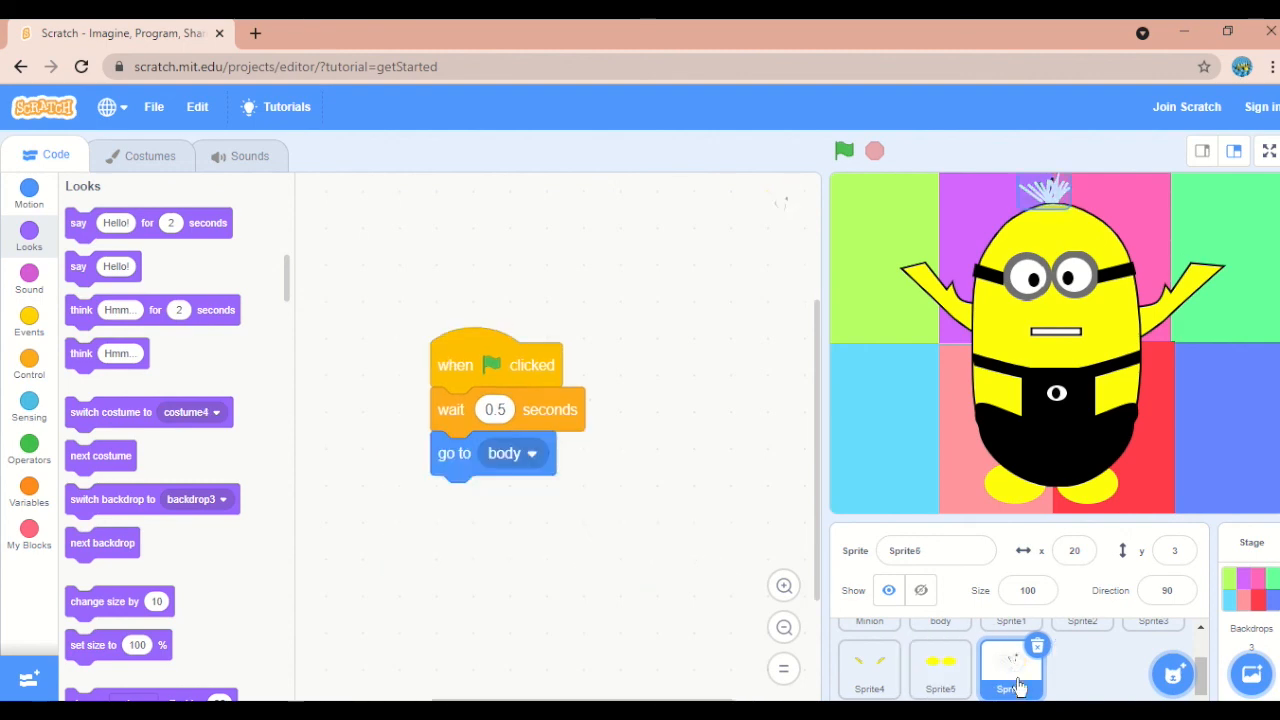
left_click_drag(101, 424, 483, 457)
left_click(610, 459)
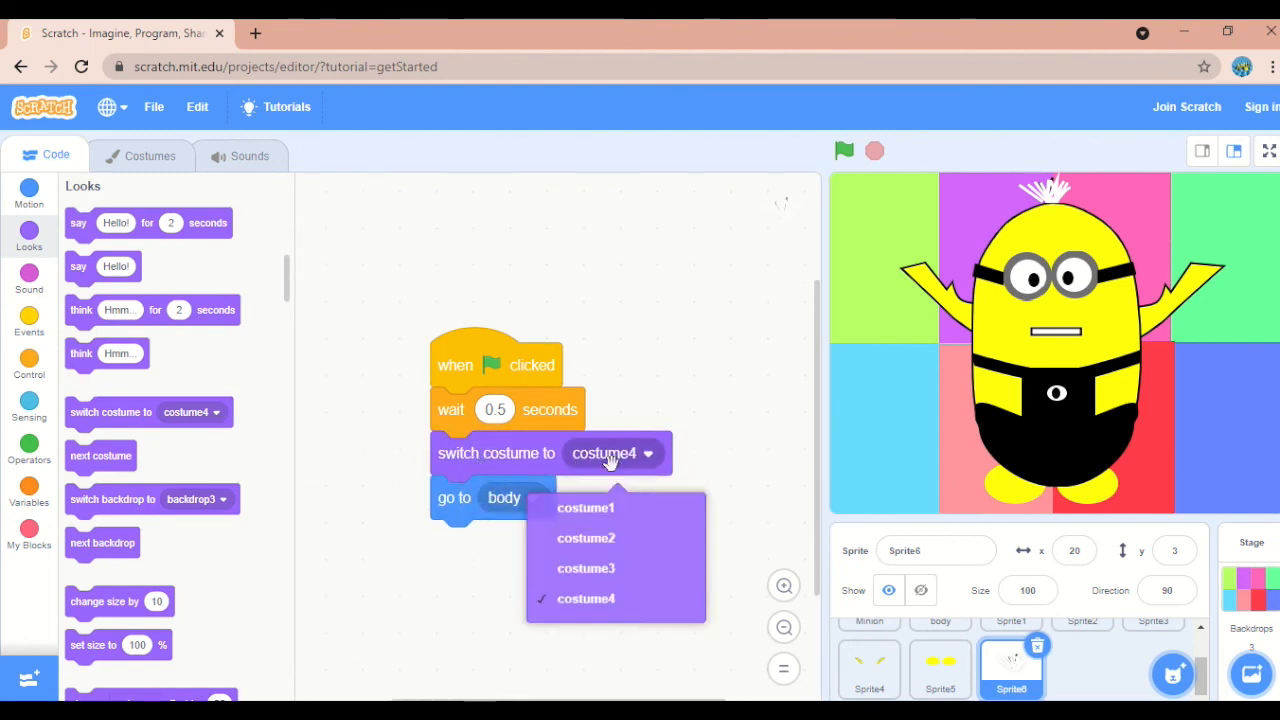
left_click(598, 512)
Move the body, overalls and goggles apart on the stage, and run the project to test the reassembly and costume reset
left_click_drag(1080, 350, 1160, 331)
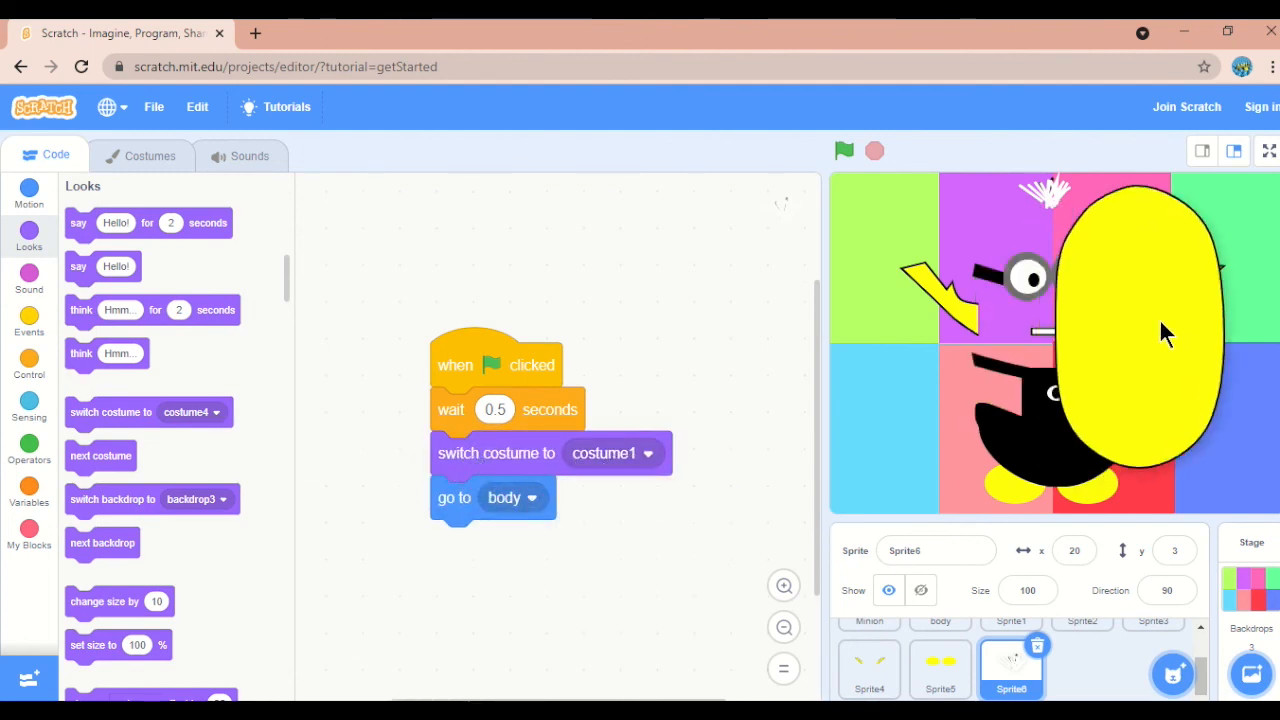
left_click_drag(1051, 420, 908, 409)
left_click(1017, 478)
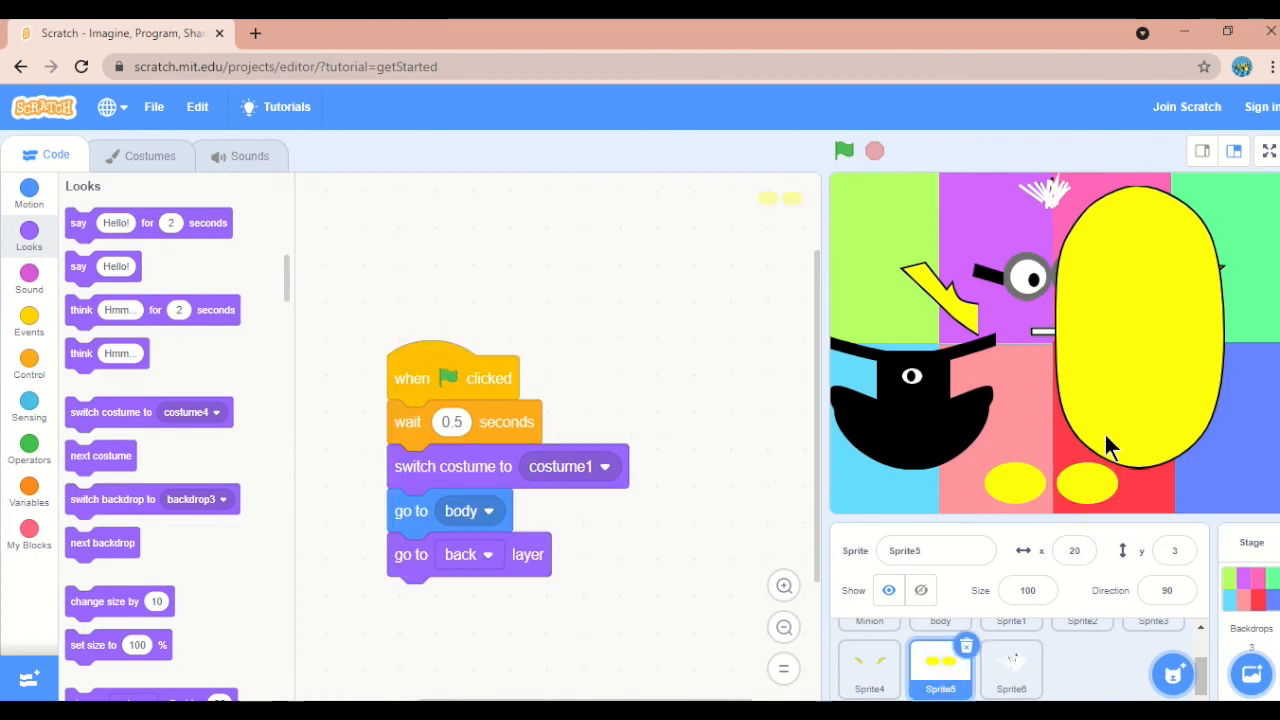
left_click_drag(1017, 283, 893, 188)
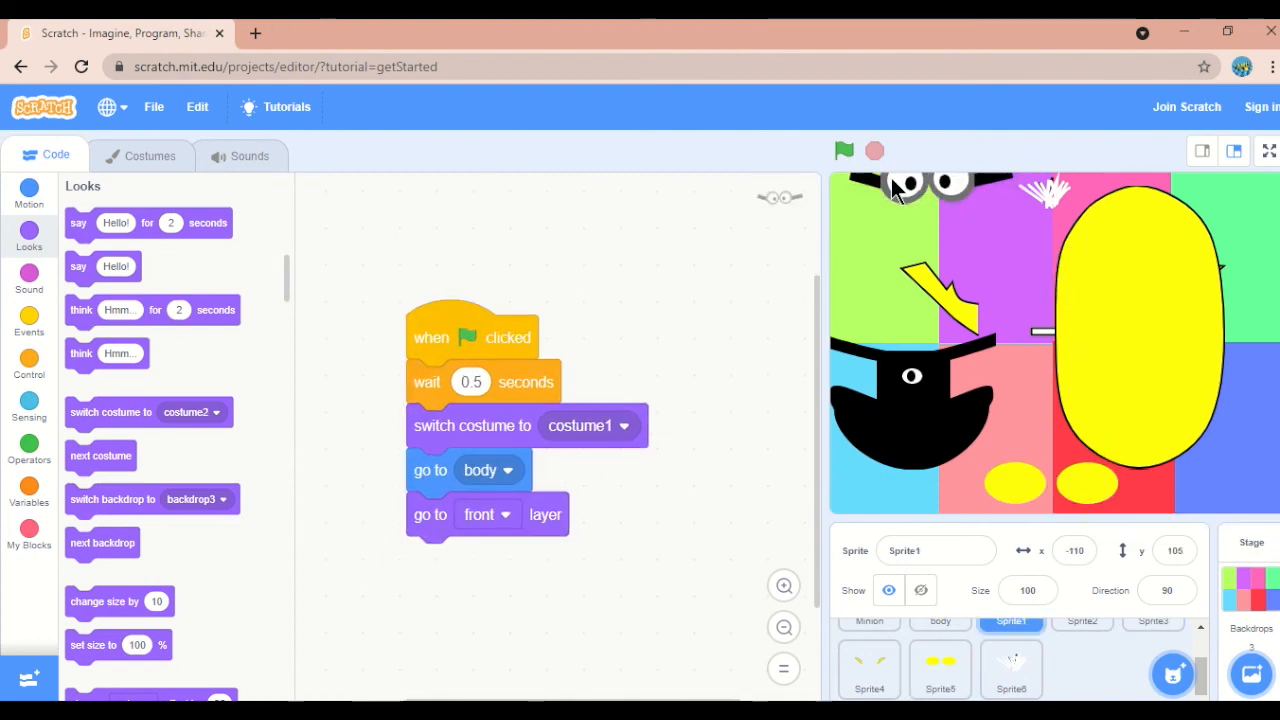
left_click(844, 151)
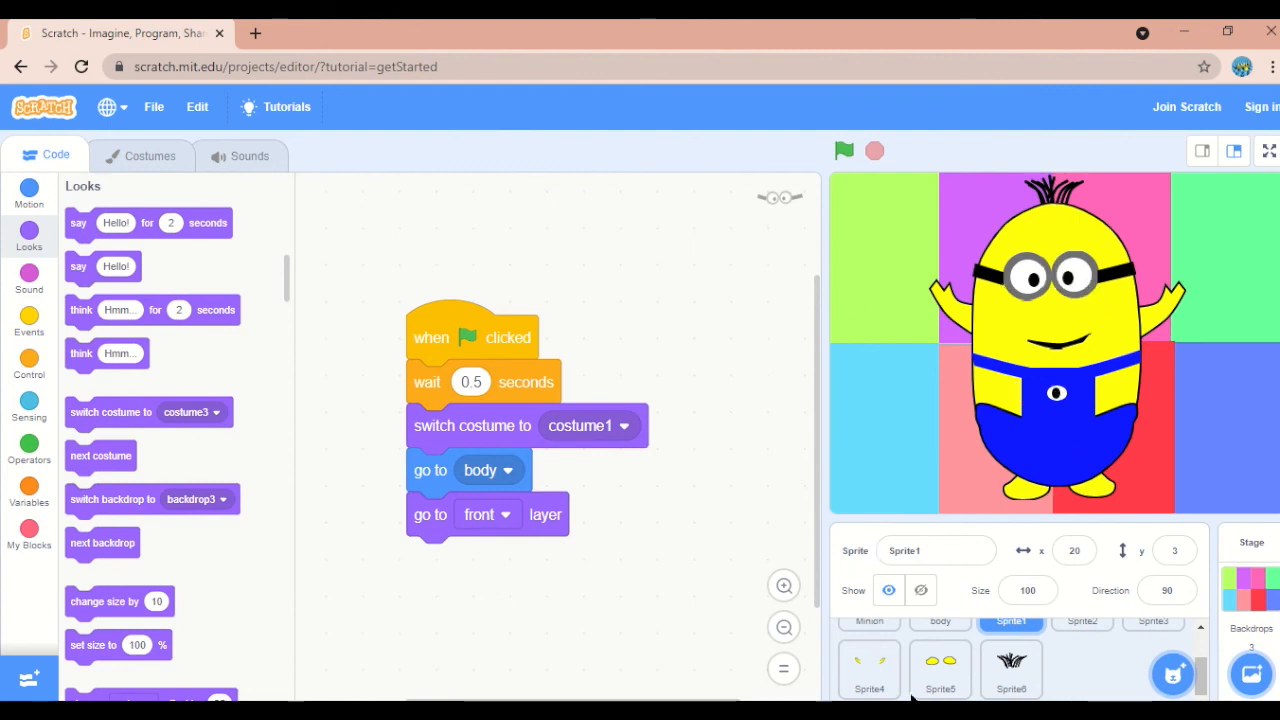
Look through the goggles sprite's costume2 and costume3, leave costume3 selected, and return to its script
scroll(1005, 665, "up", 2)
left_click(1020, 656)
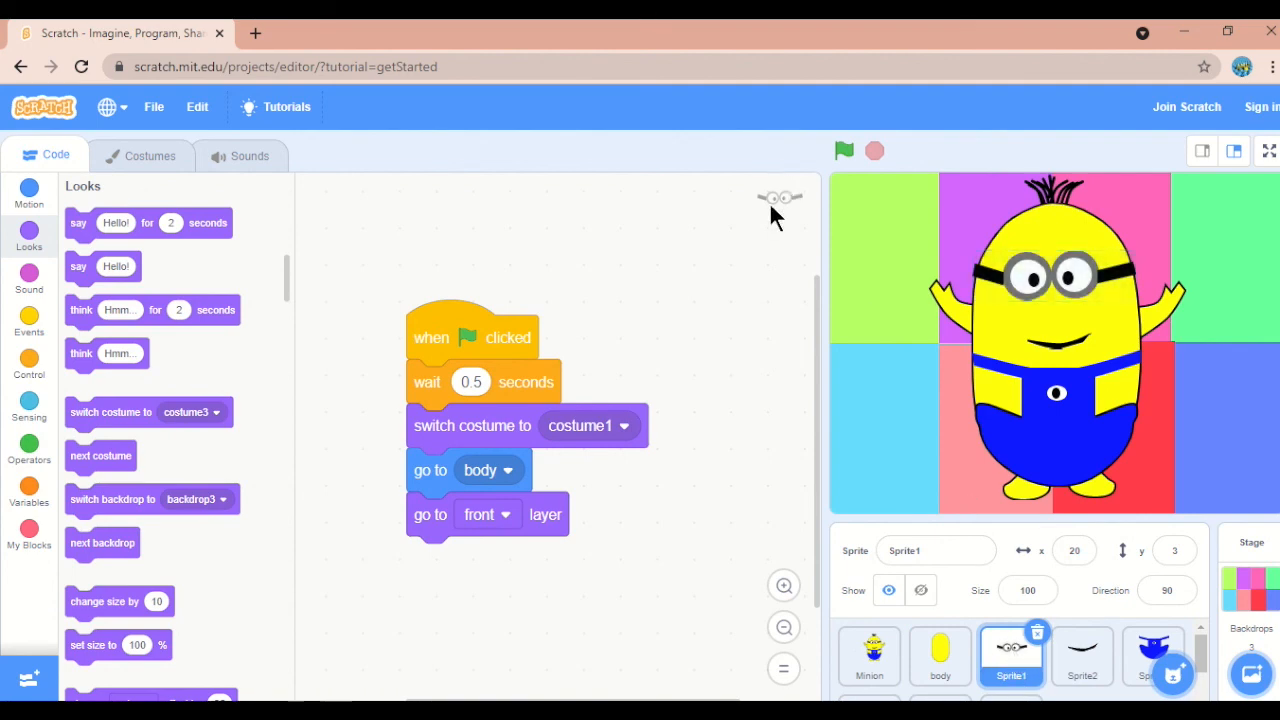
left_click(145, 156)
left_click(55, 318)
left_click(70, 405)
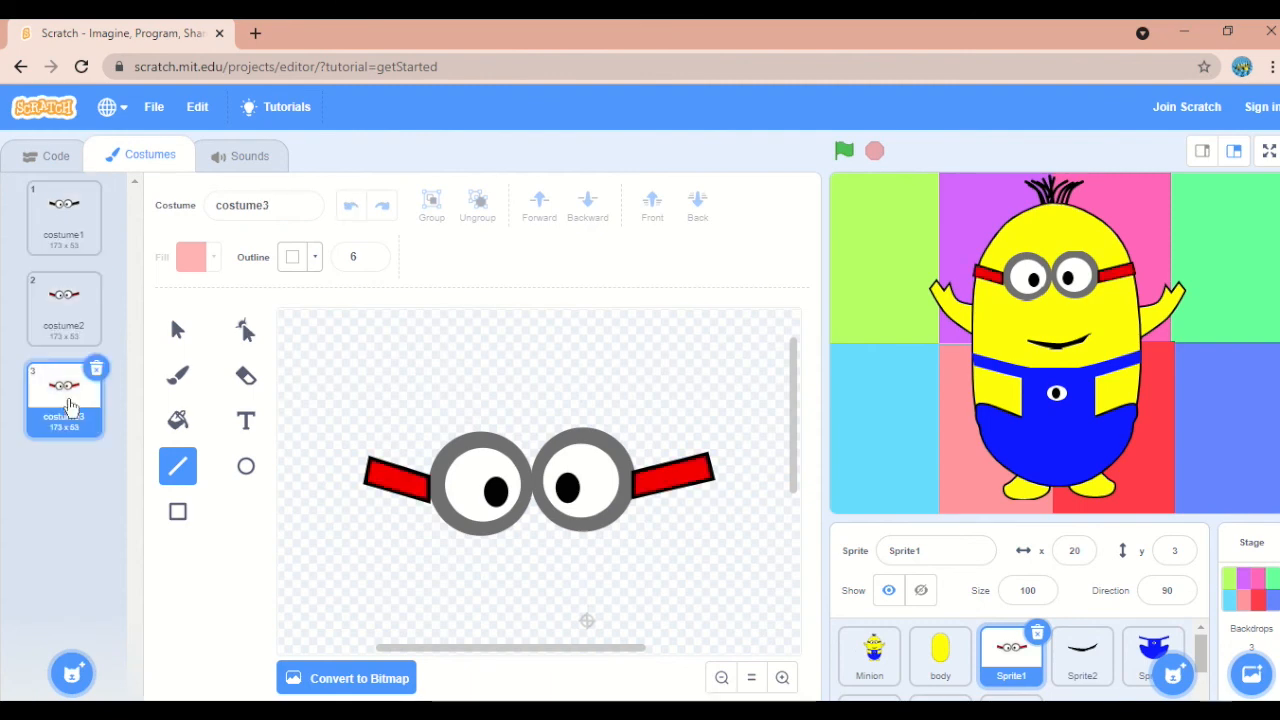
left_click(78, 332)
left_click(82, 424)
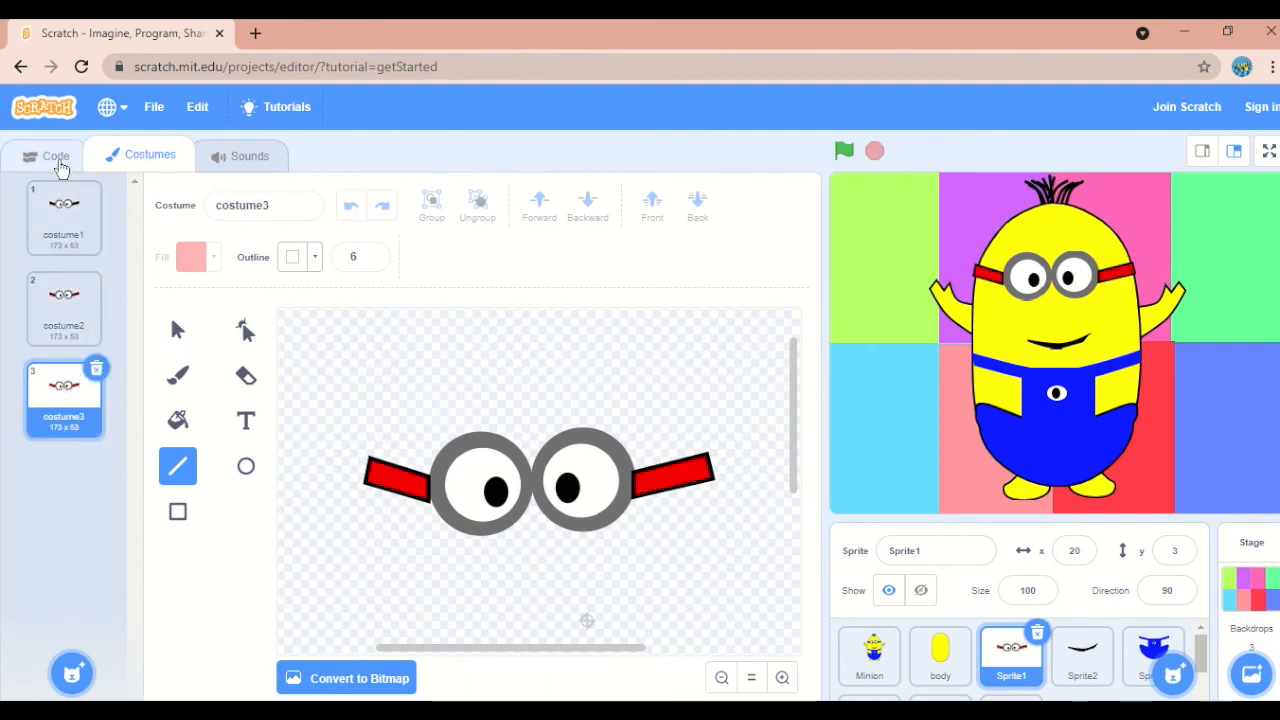
left_click(56, 158)
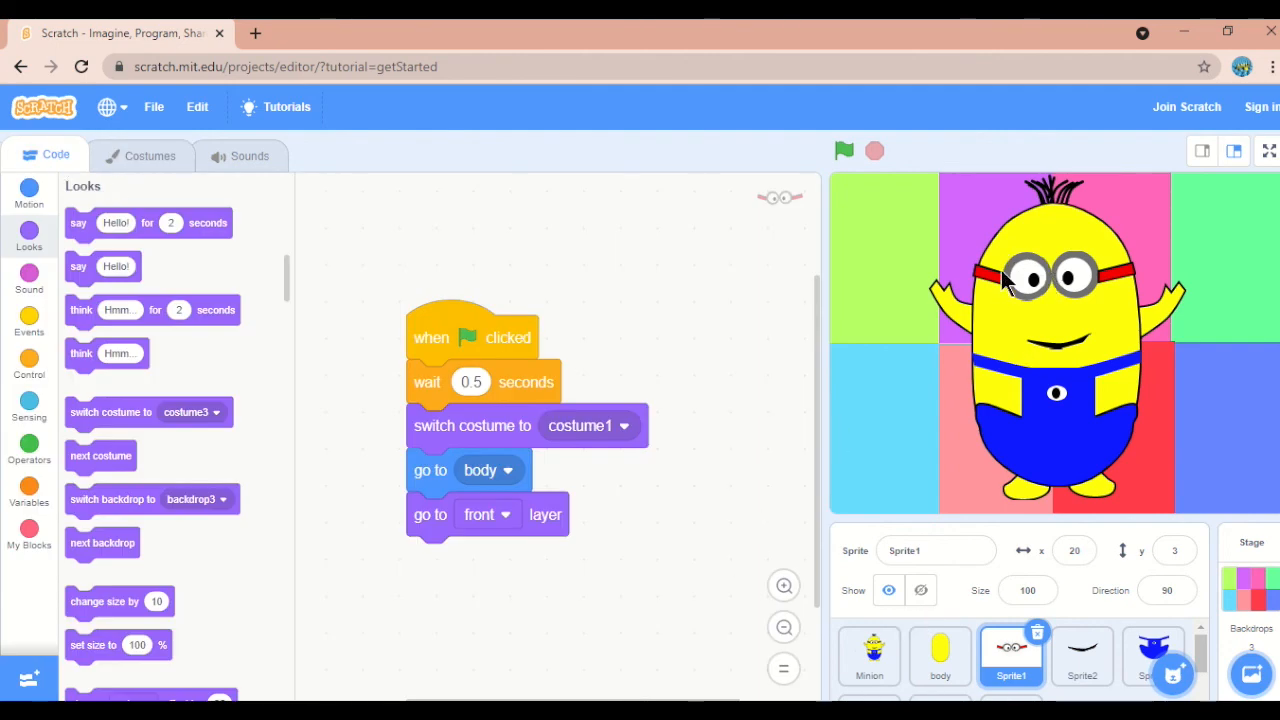
Move the goggles' start script aside and build a separate script: when this sprite clicked, next costume
left_click_drag(449, 337, 375, 226)
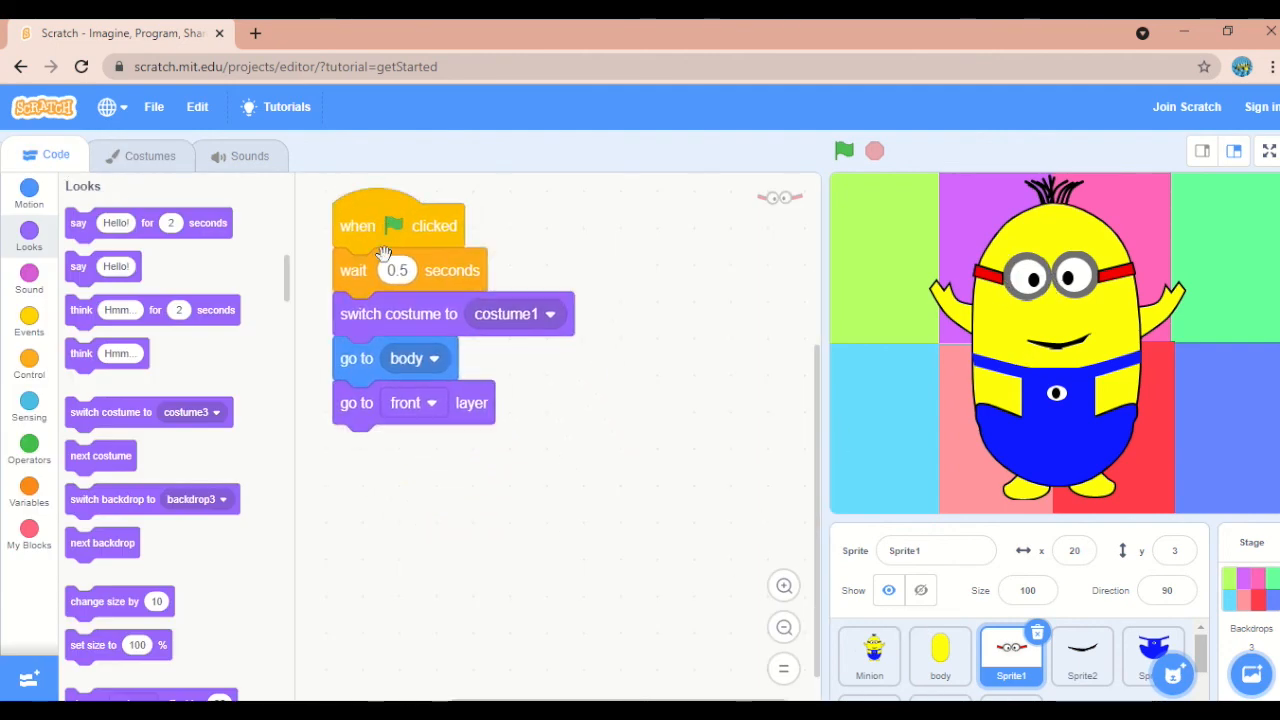
left_click(30, 322)
left_click_drag(90, 350, 596, 392)
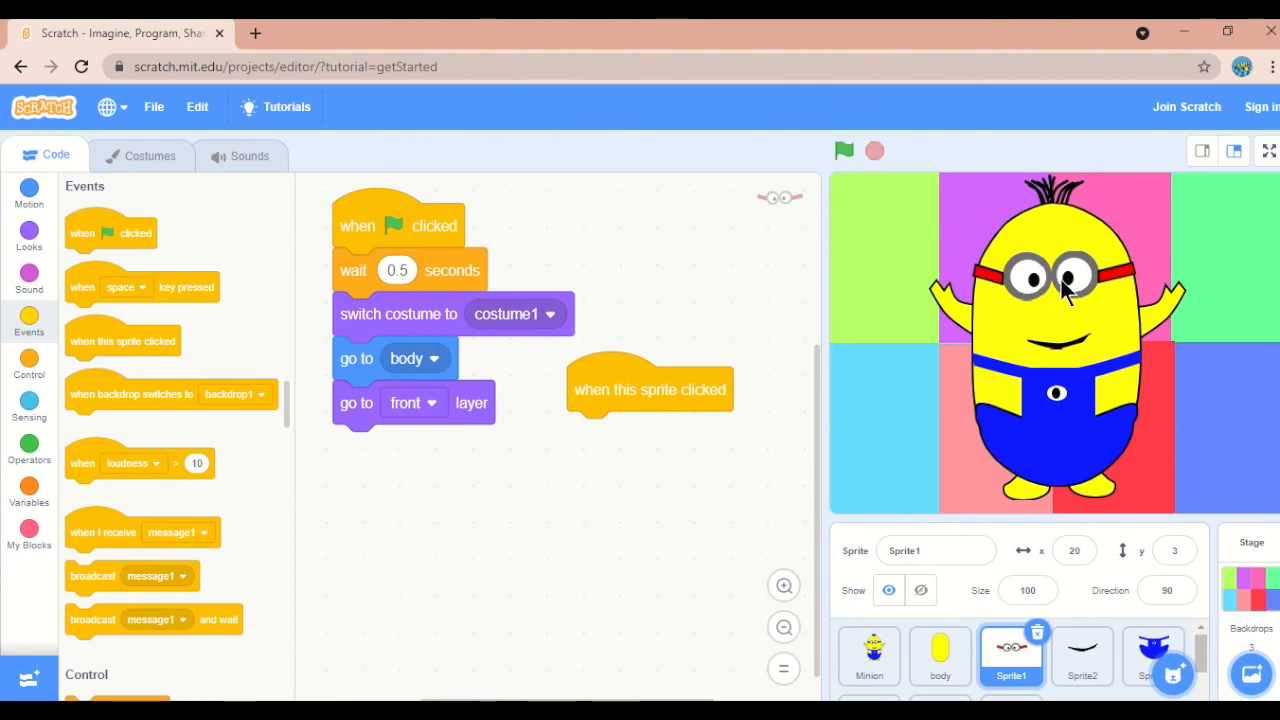
left_click(32, 234)
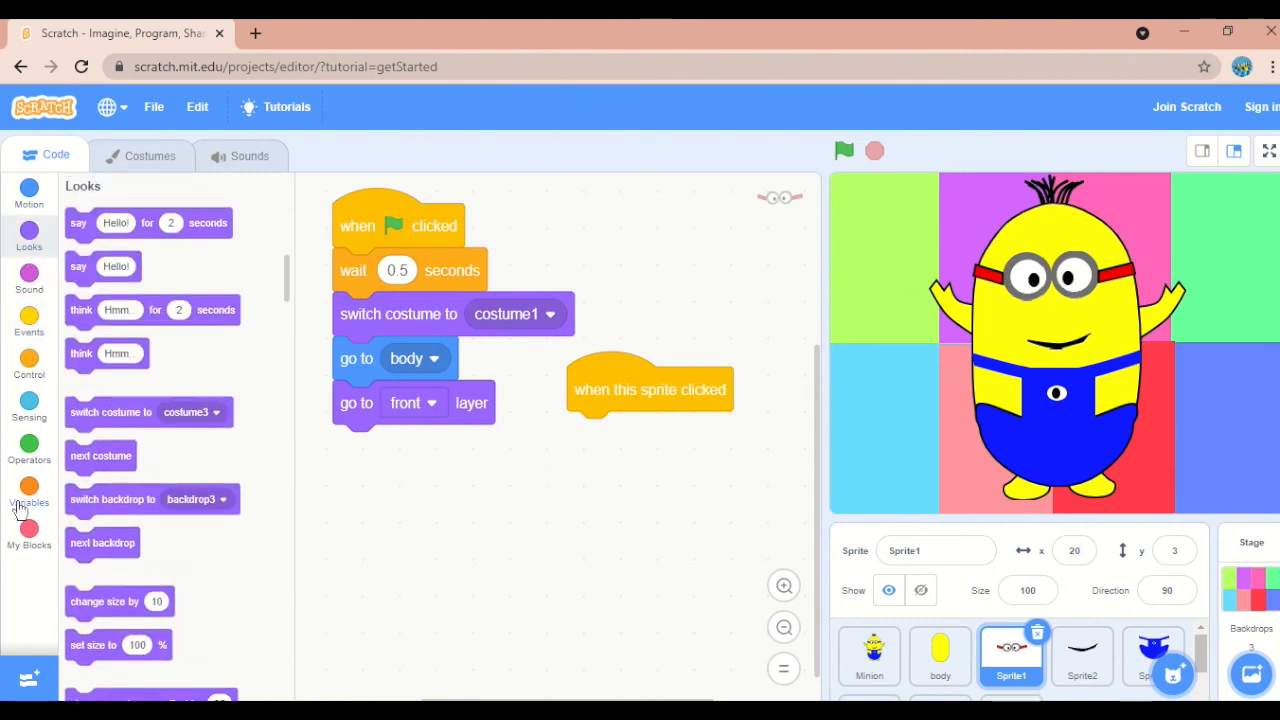
left_click_drag(75, 461, 585, 428)
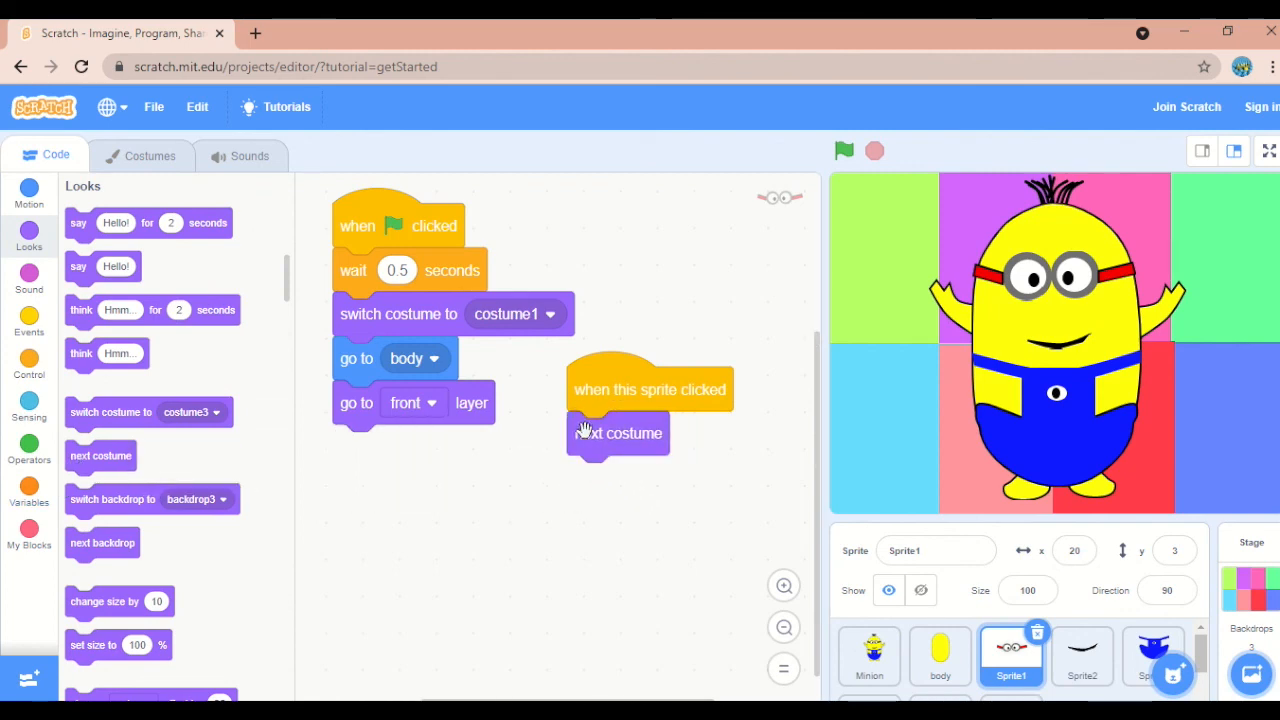
Add a second script to the mouth sprite with when this sprite clicked followed by next costume
left_click(1097, 678)
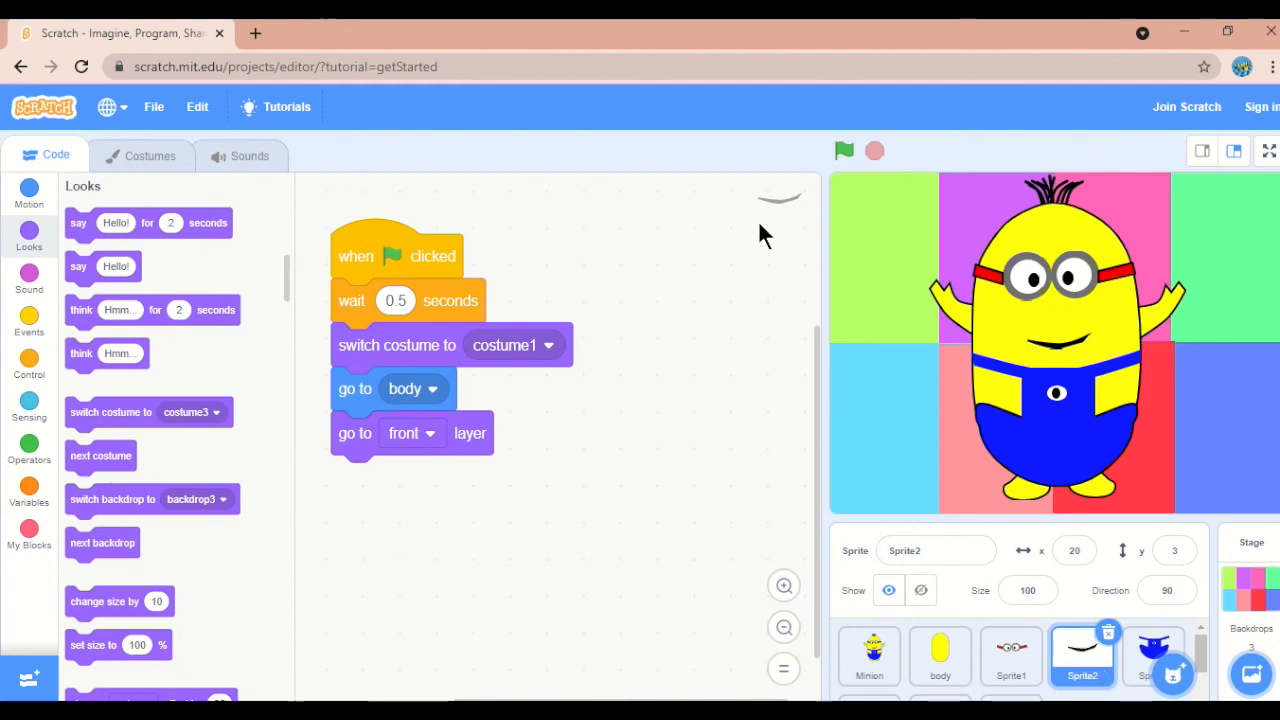
left_click(33, 328)
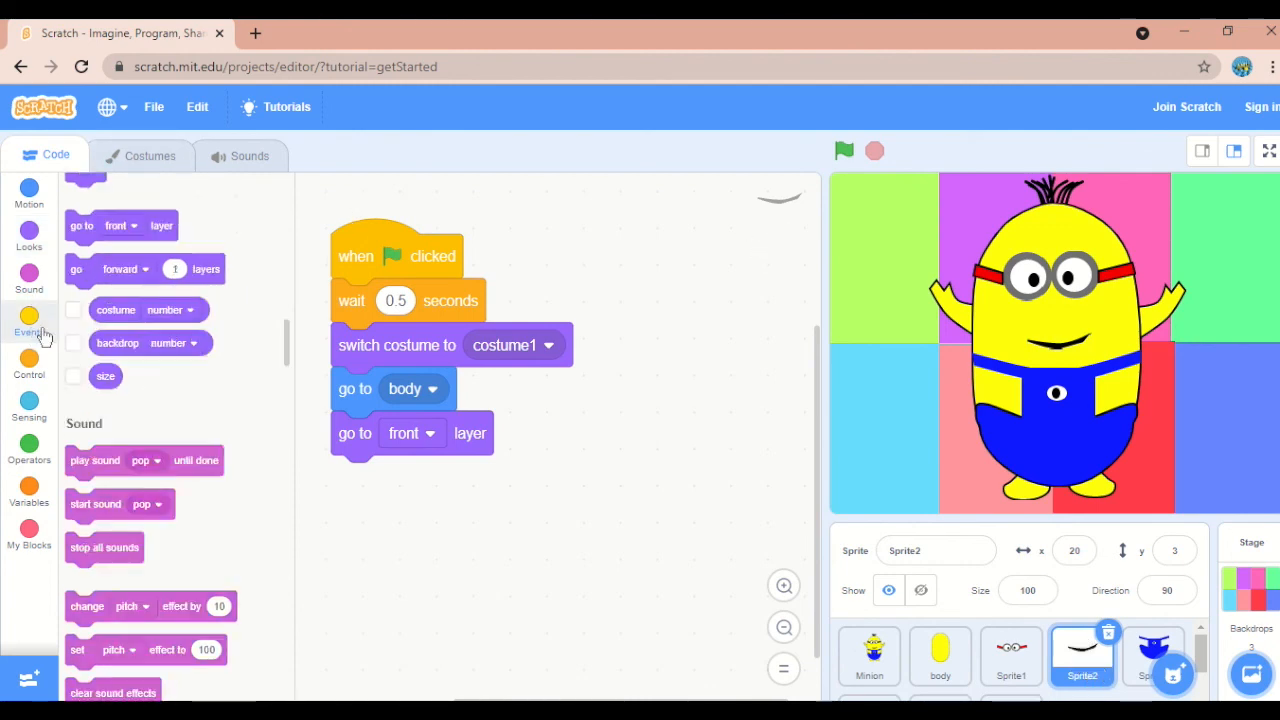
left_click_drag(132, 350, 653, 402)
left_click(29, 240)
left_click_drag(100, 456, 702, 452)
Make the overalls sprite change to its next costume when it is clicked, using a separate script
left_click(1190, 658)
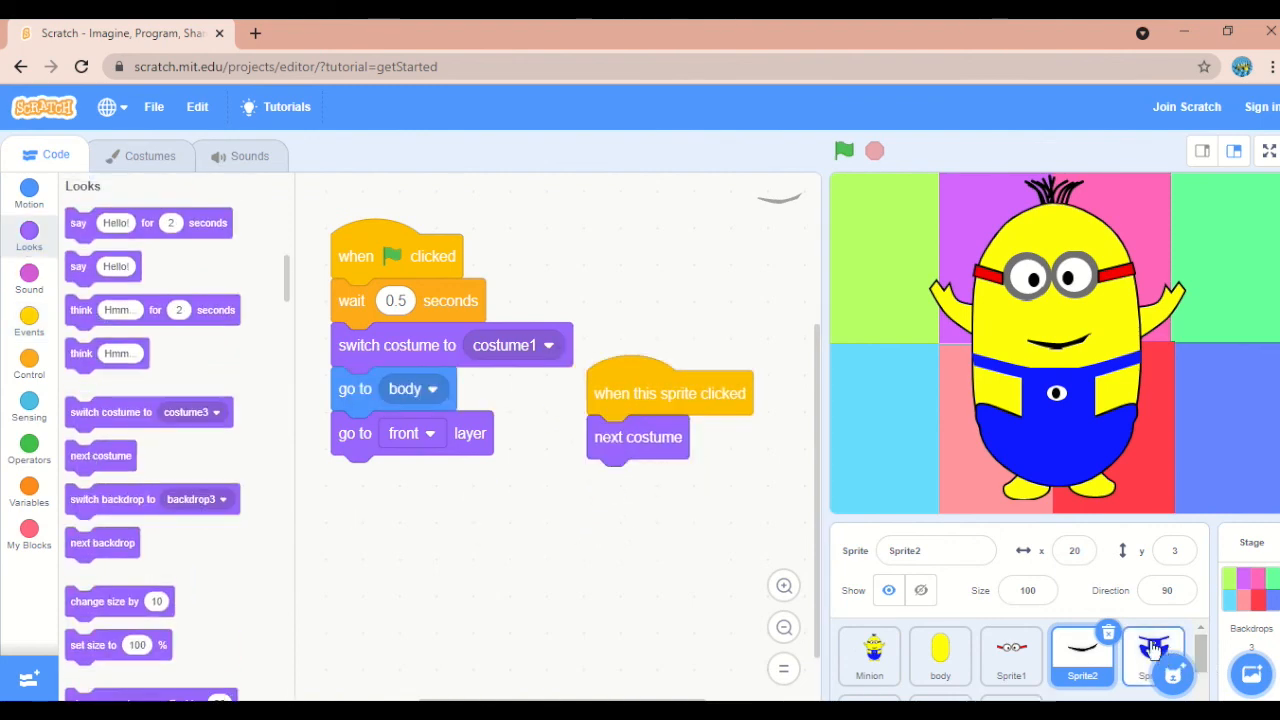
left_click(27, 318)
left_click_drag(103, 343, 654, 473)
left_click(29, 238)
left_click_drag(99, 457, 654, 520)
Build a separate when this sprite clicked script with a next costume block for the arms sprite
scroll(900, 660, "down", 1)
left_click(869, 665)
left_click(29, 320)
left_click_drag(105, 343, 655, 250)
left_click(29, 238)
left_click_drag(103, 457, 638, 300)
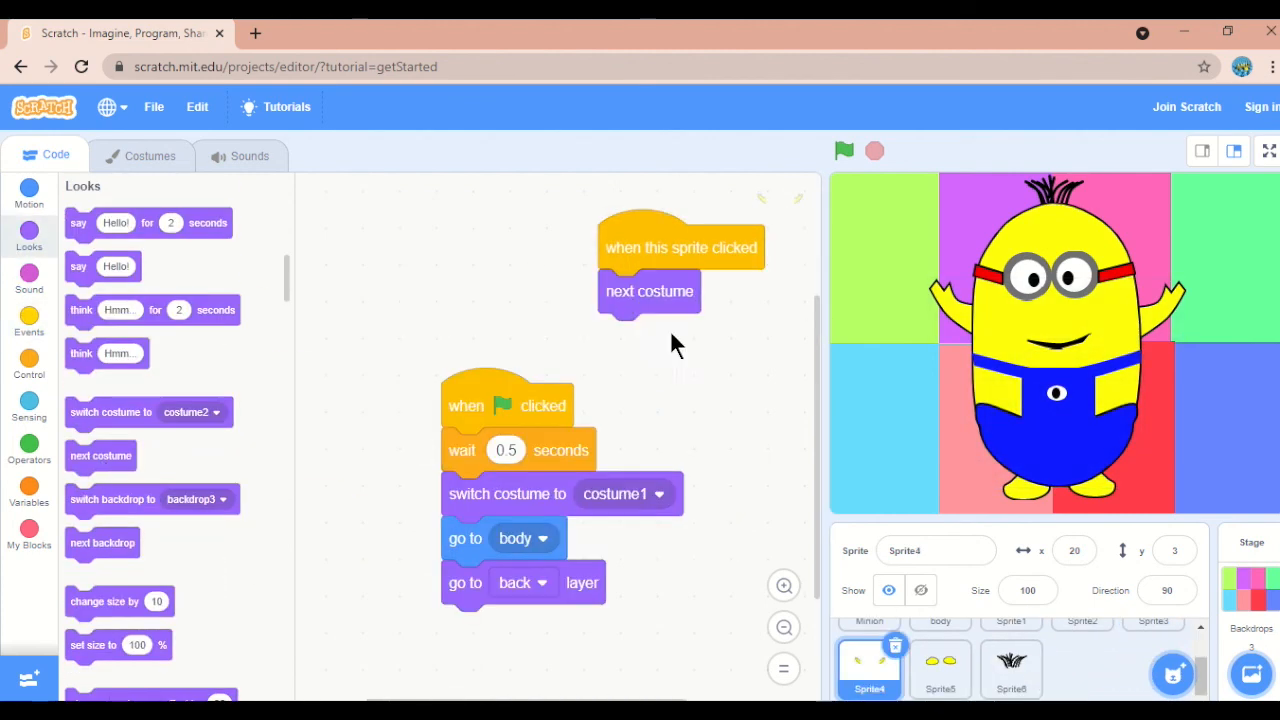
Create a when this sprite clicked script with next costume for the feet sprite
left_click(940, 665)
left_click(29, 320)
left_click_drag(120, 343, 645, 278)
left_click(29, 238)
left_click_drag(112, 459, 640, 325)
Add a when this sprite clicked script with a next costume block to the hair sprite
left_click(1011, 665)
left_click_drag(120, 350, 663, 294)
left_click(29, 238)
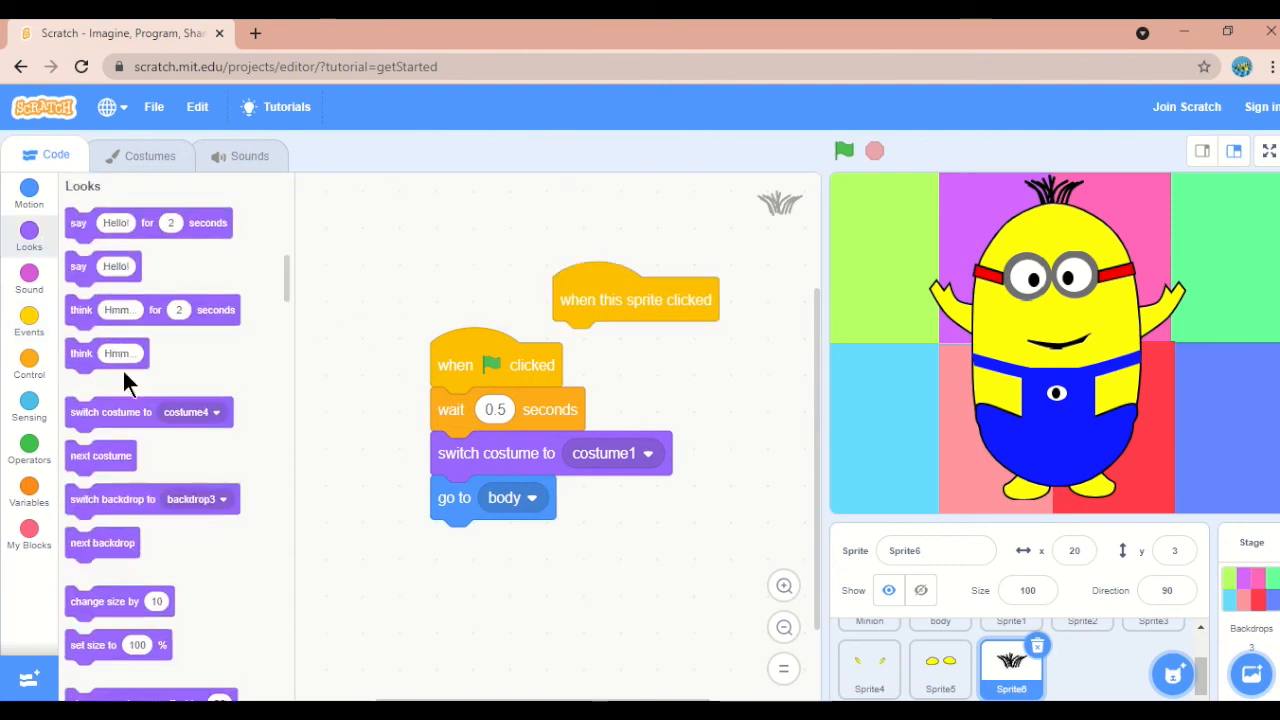
left_click_drag(101, 455, 650, 338)
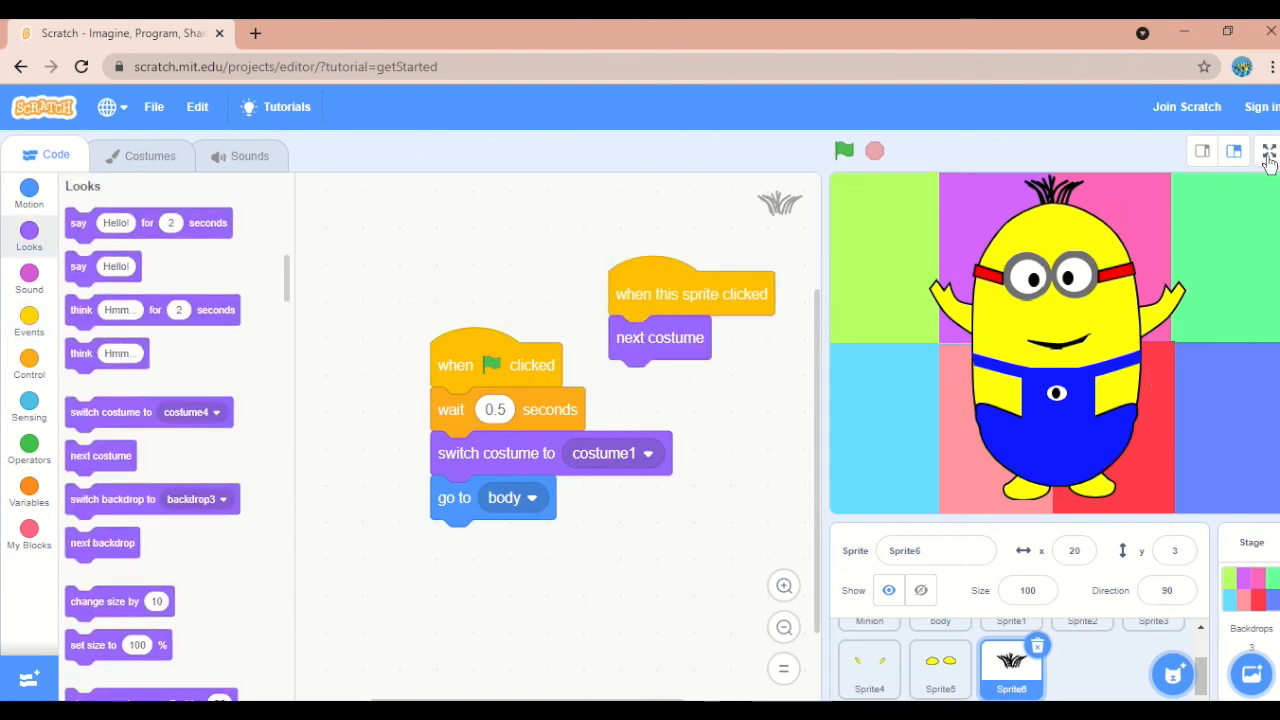
Scatter the Minion's body, goggles, arms, overalls, feet and hair across the stage to set up a reassembly test
left_click_drag(1036, 228, 1212, 218)
left_click_drag(1036, 272, 908, 246)
left_click_drag(952, 300, 886, 329)
left_click_drag(1008, 443, 943, 457)
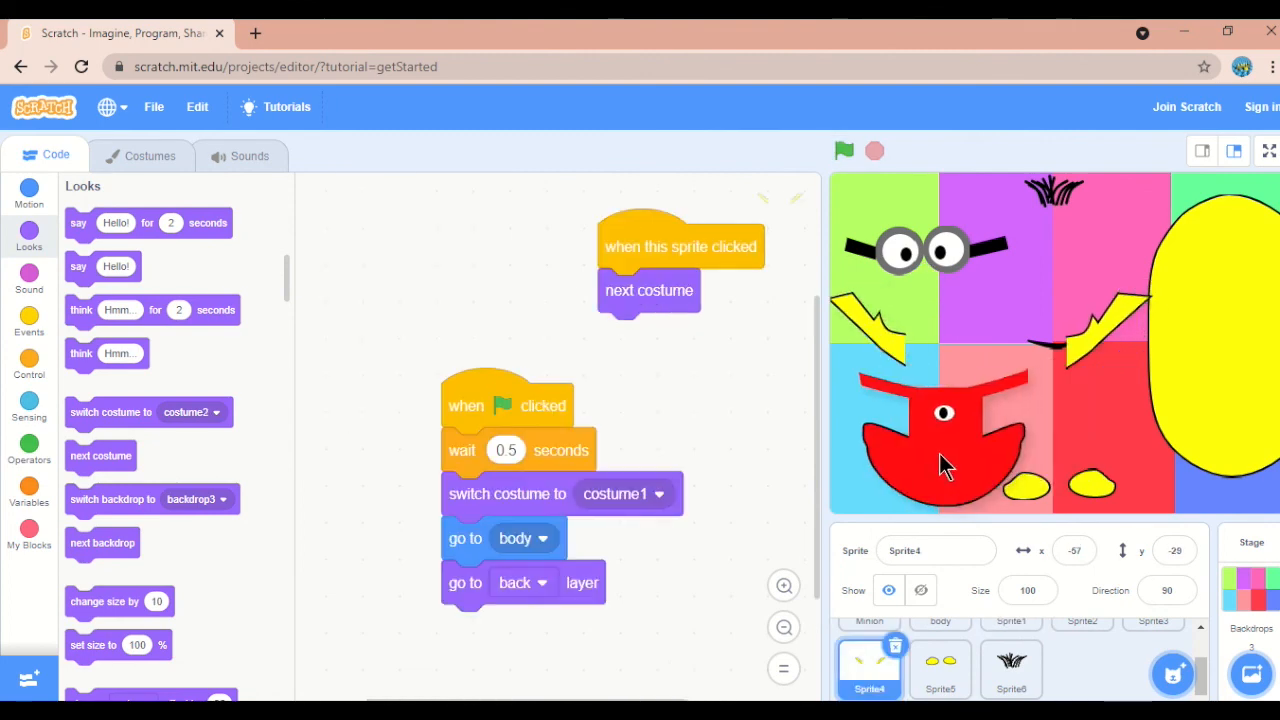
left_click_drag(1040, 492, 1134, 247)
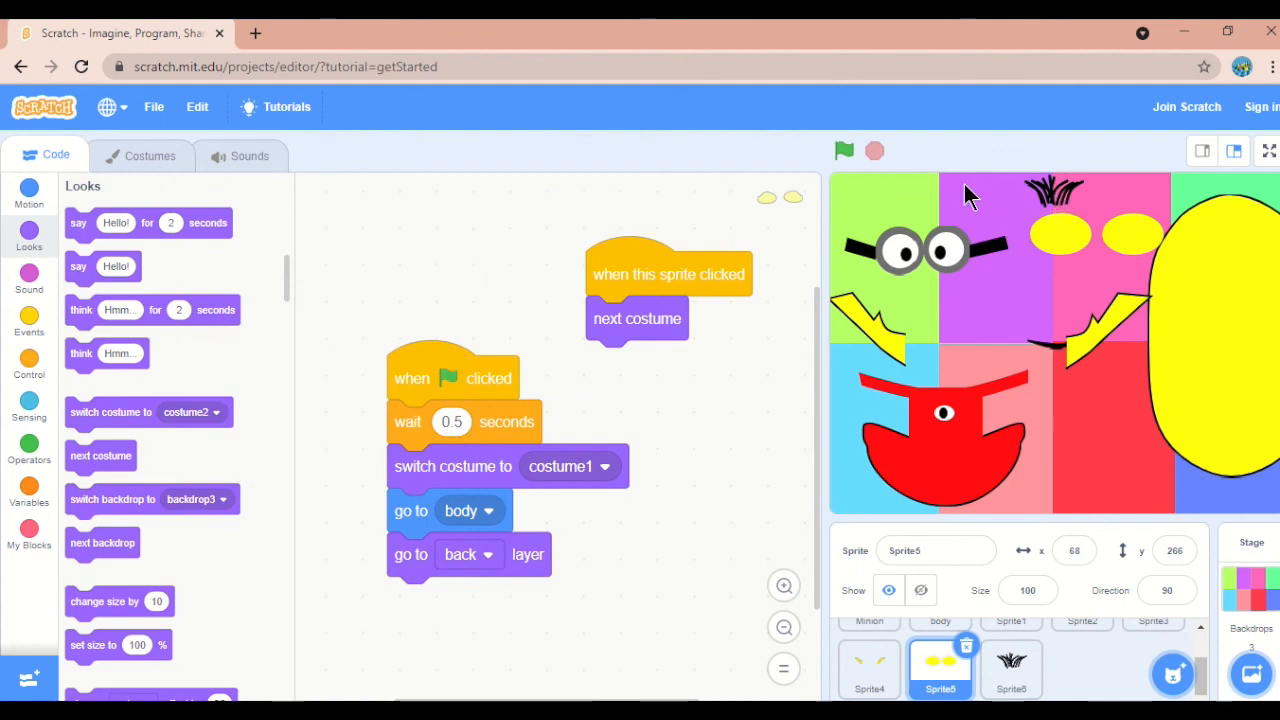
left_click_drag(1052, 193, 906, 192)
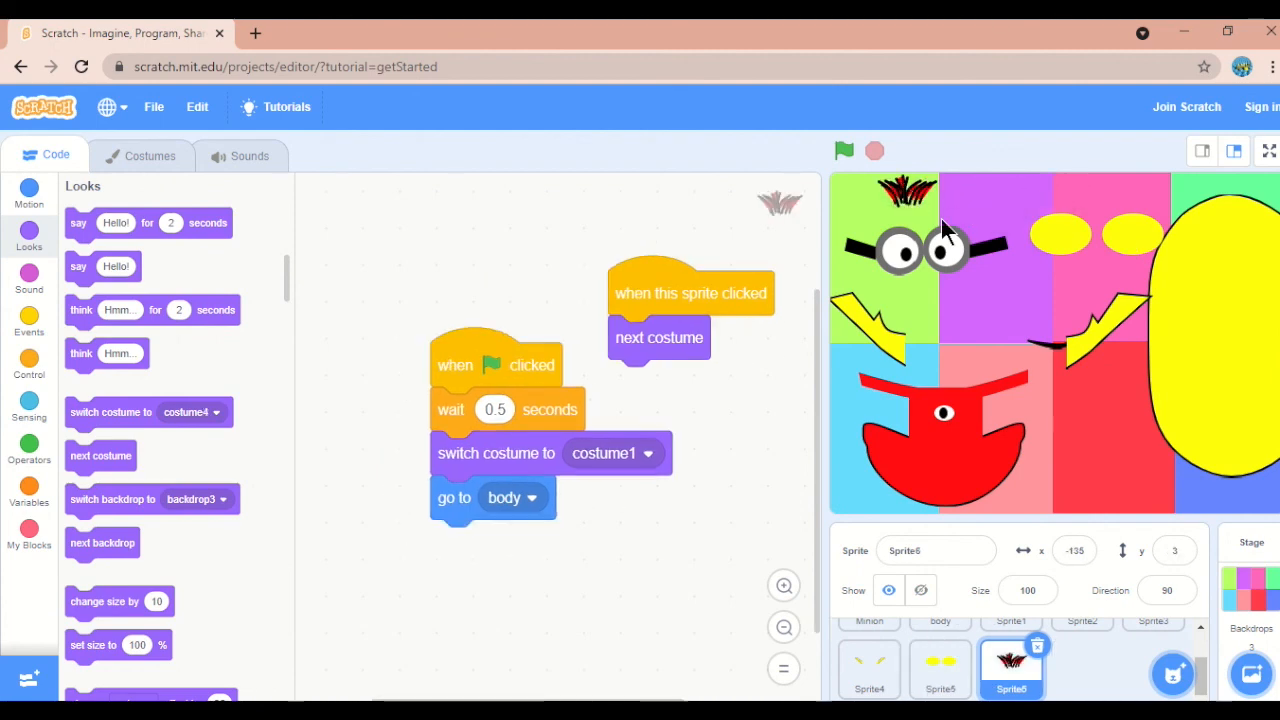
Cycle the mouth through its costumes and place it near the stage's lower edge, away from the body
mouse_move(1083, 343)
left_mouse_down()
mouse_move(957, 288)
mouse_move(1056, 304)
mouse_move(1076, 362)
left_mouse_up()
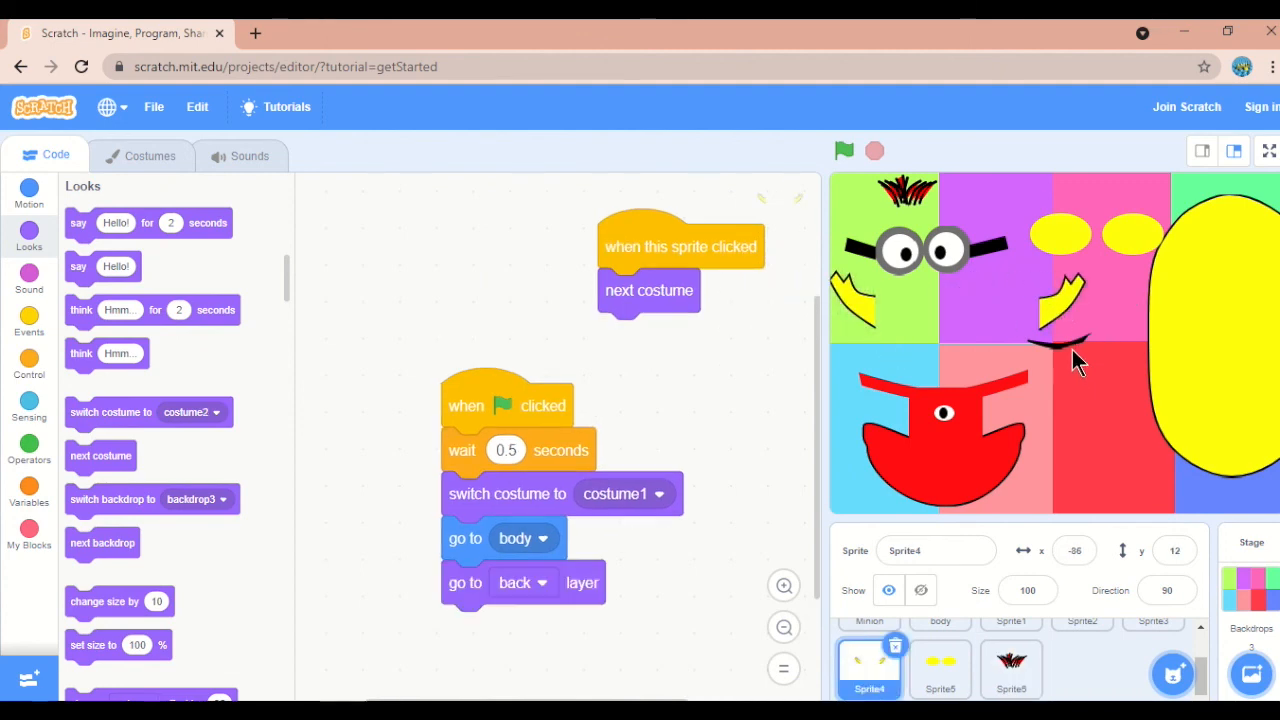
left_click(1072, 346)
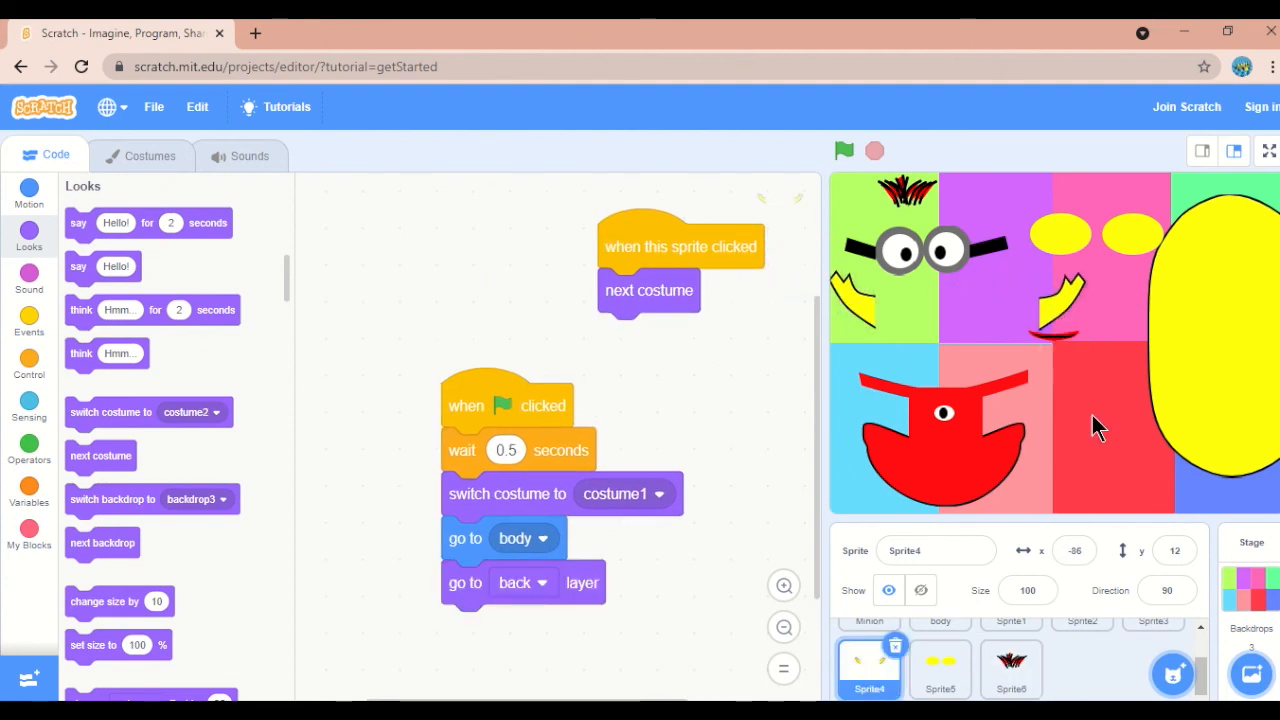
left_click(1072, 333)
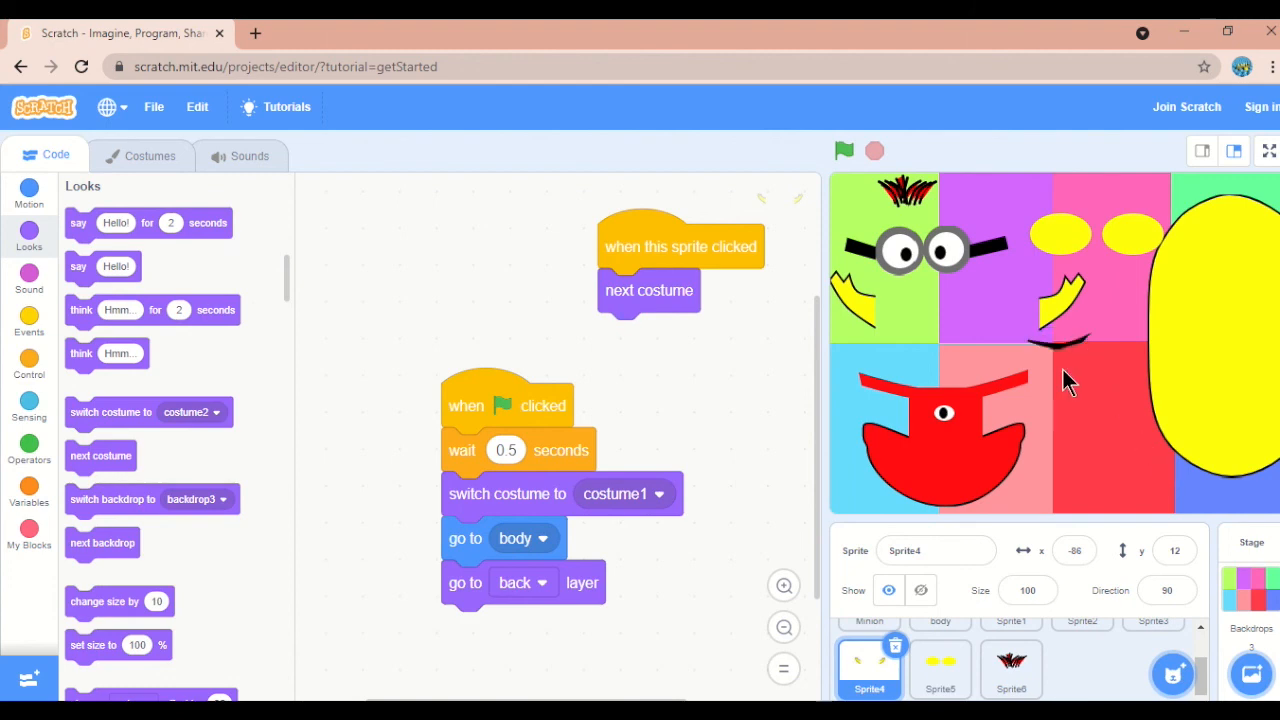
left_click(1059, 347)
left_click_drag(1060, 335, 1139, 497)
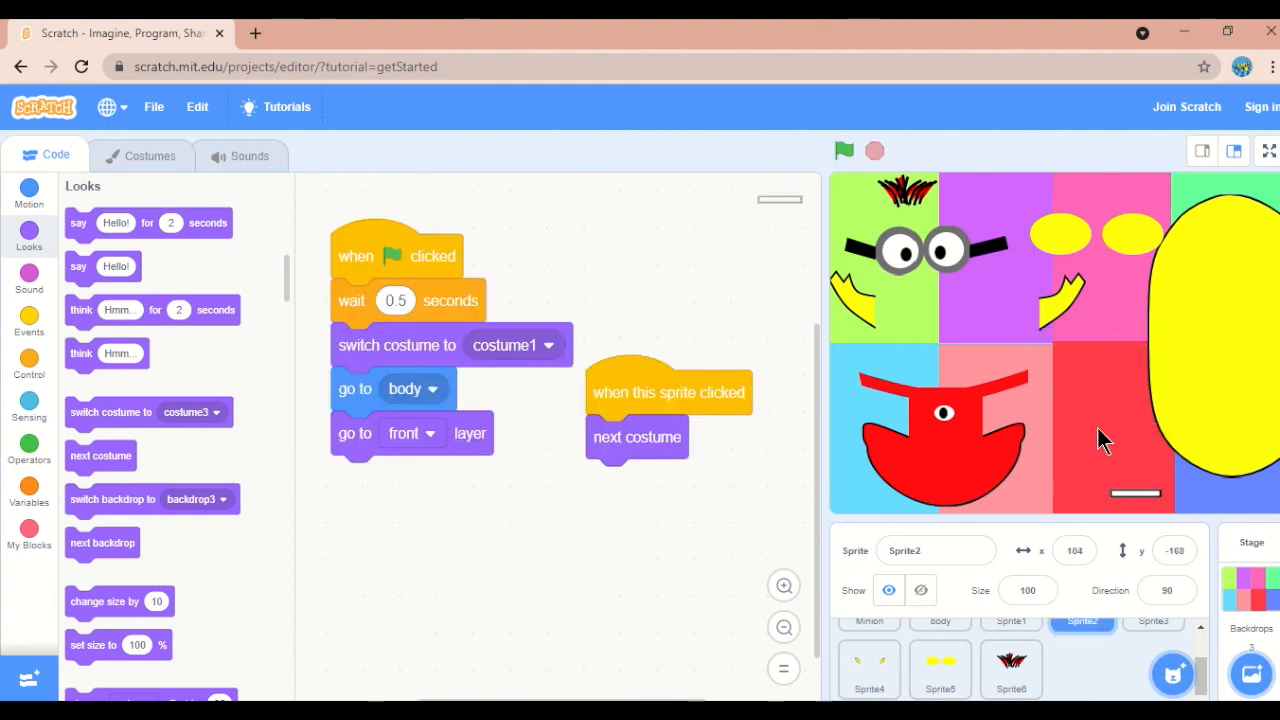
Run the project in full screen and test the costume changes of the goggles and overalls
left_click(1268, 152)
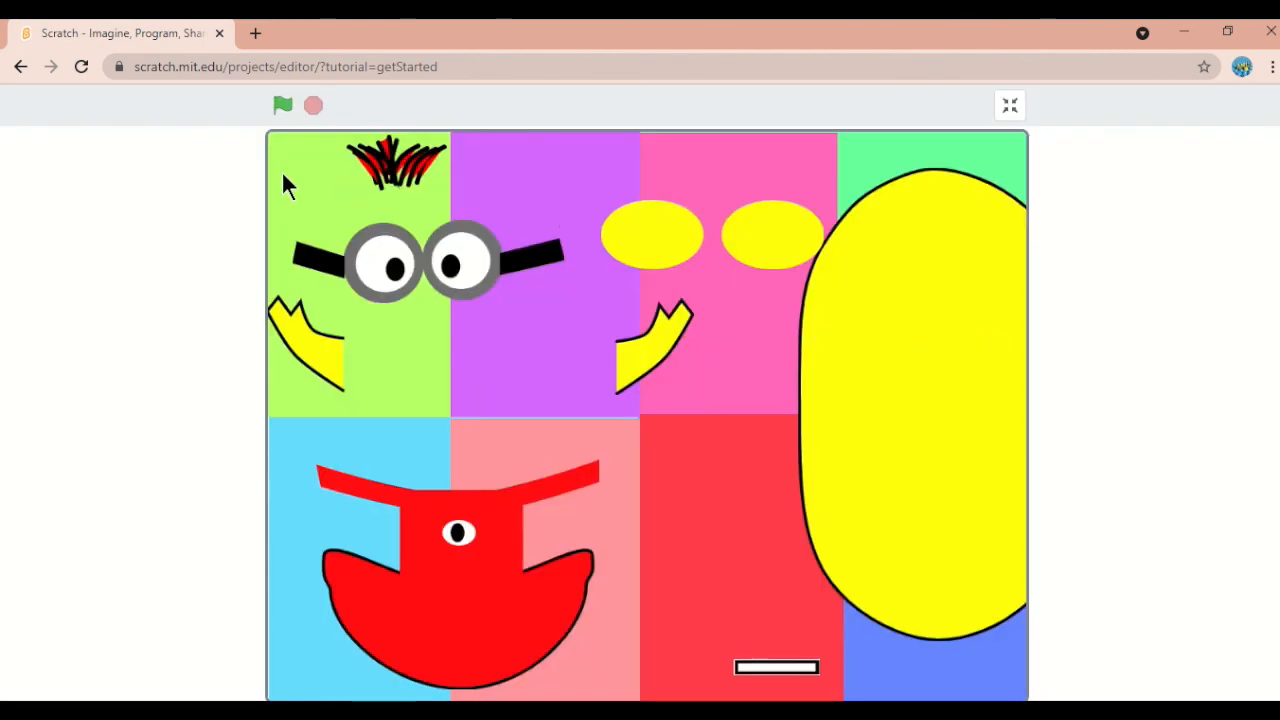
left_click(284, 106)
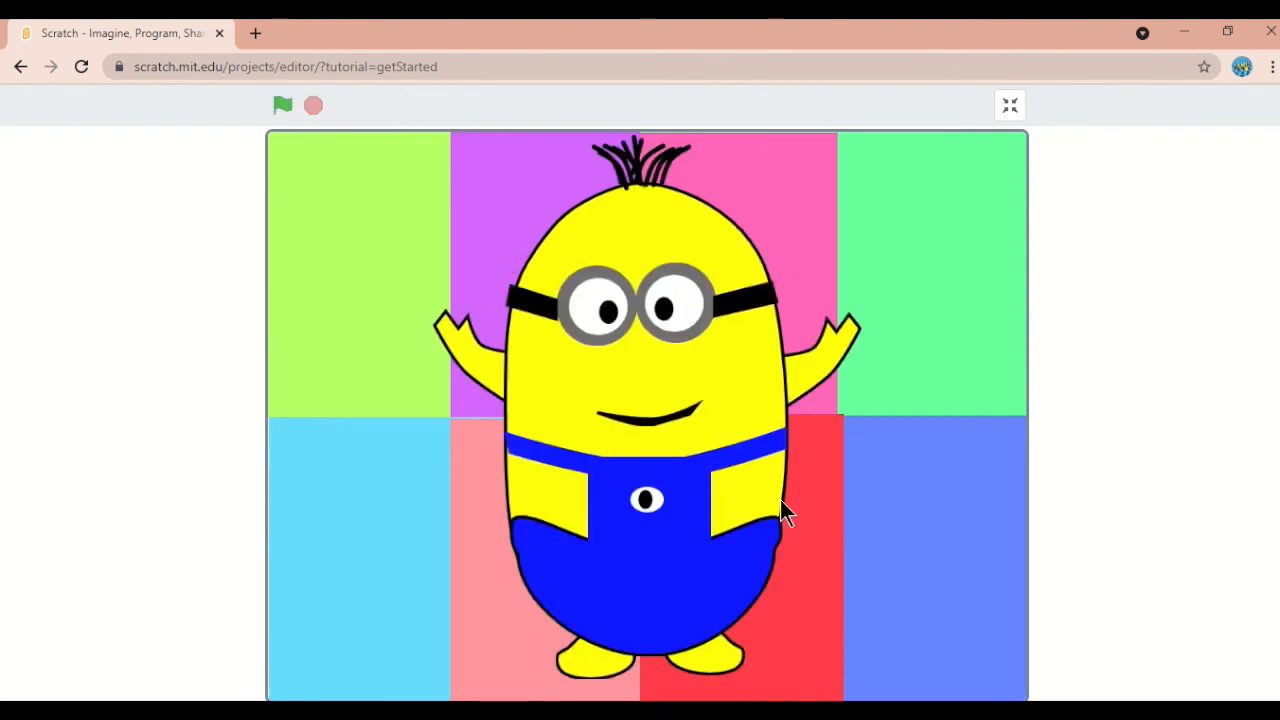
left_click(739, 302)
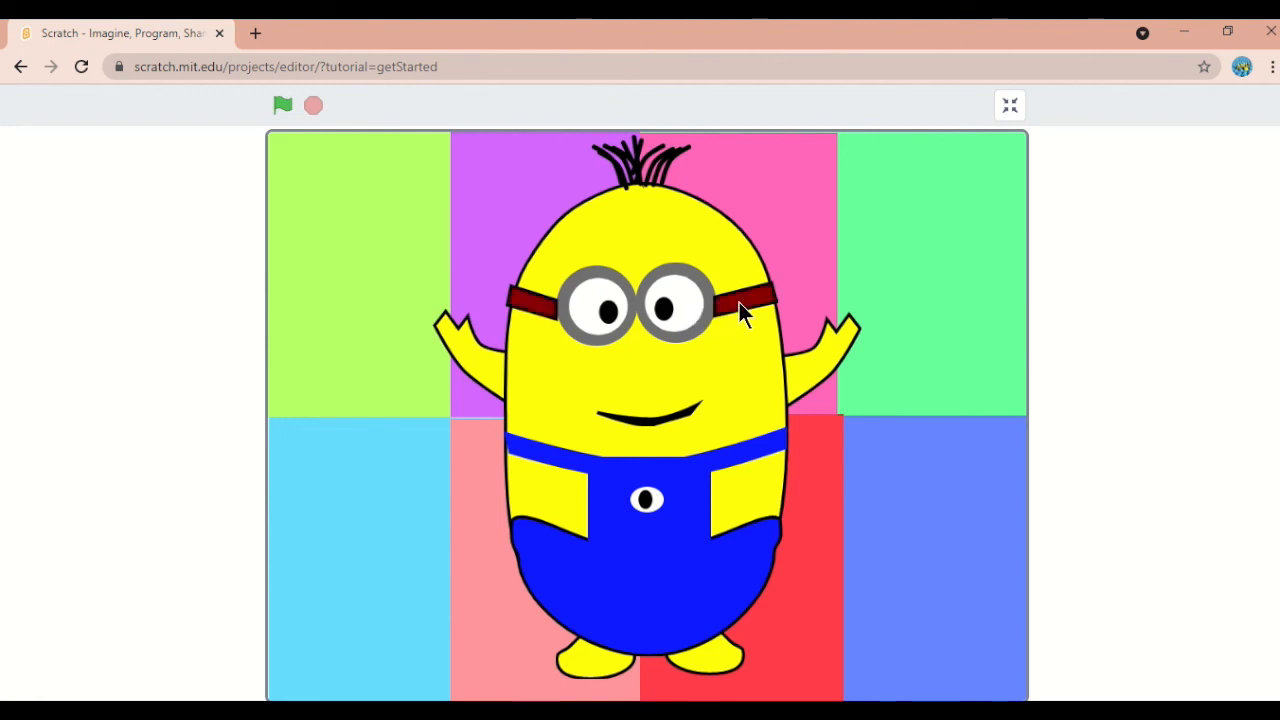
left_click(751, 303)
left_click(667, 600)
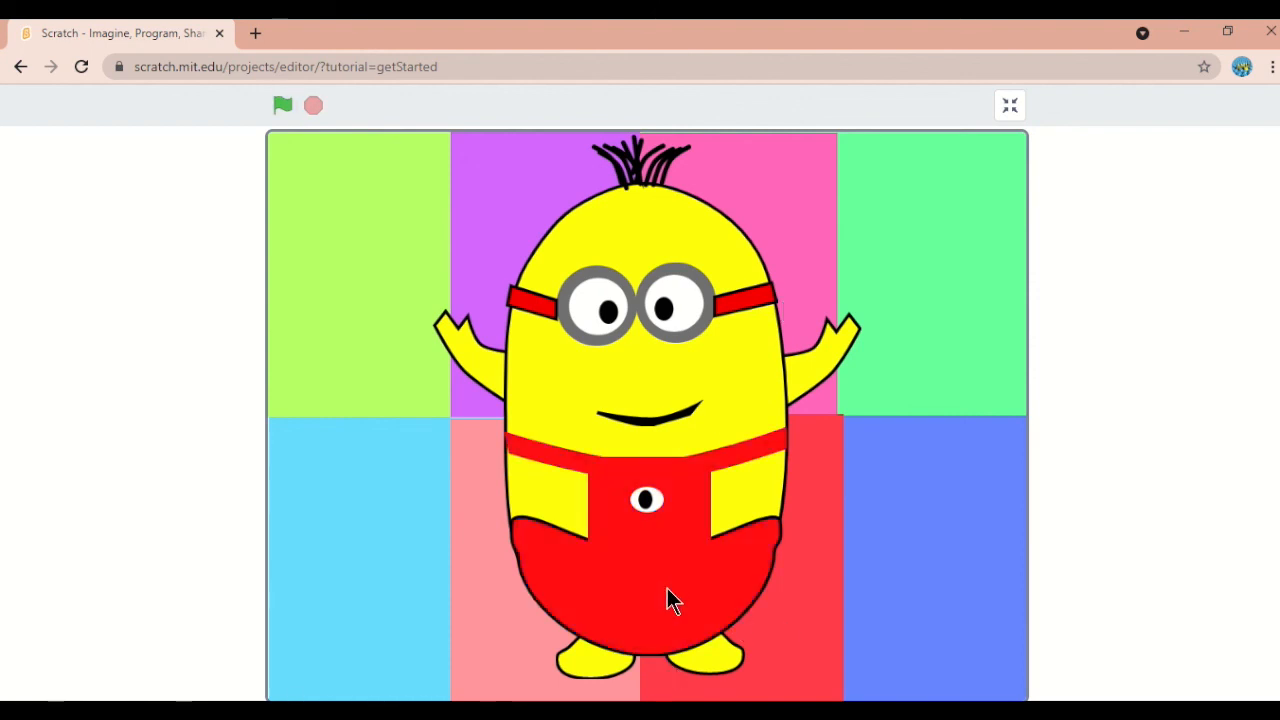
left_click(668, 590)
left_click(668, 590)
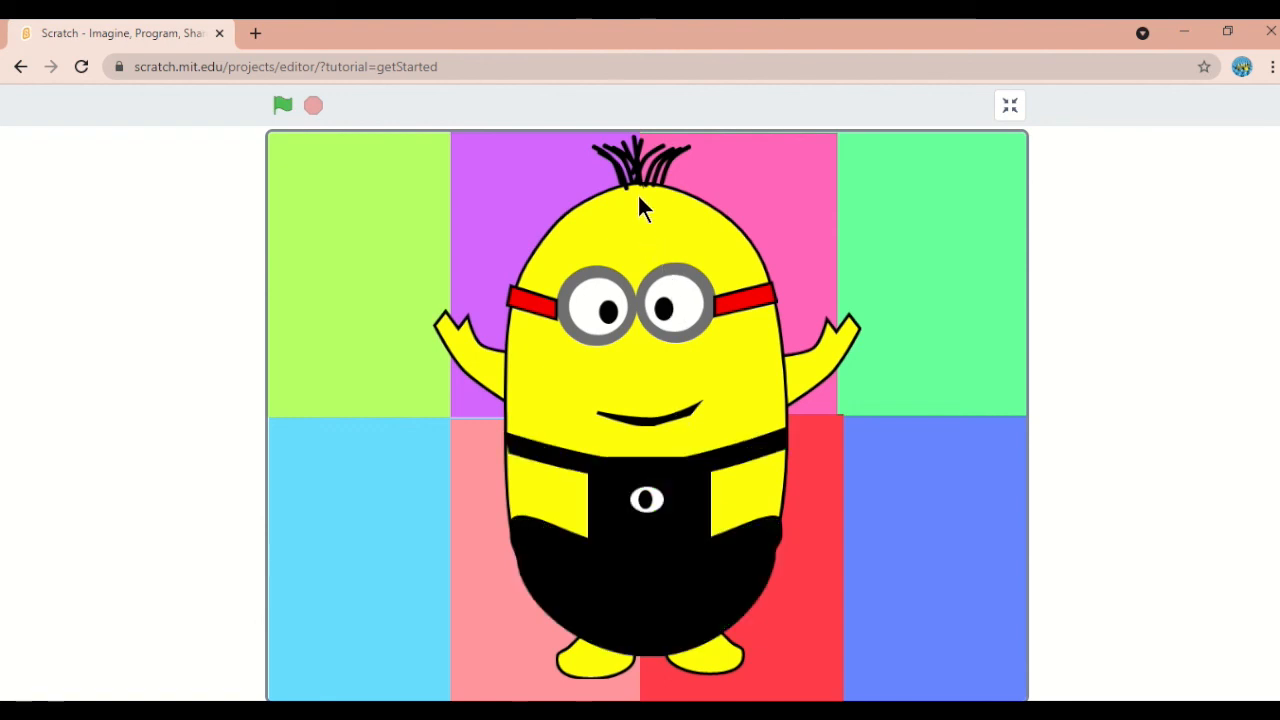
Test the costume changes of the Minion's hair, arms and feet, and switch the overalls once more
left_click(653, 161)
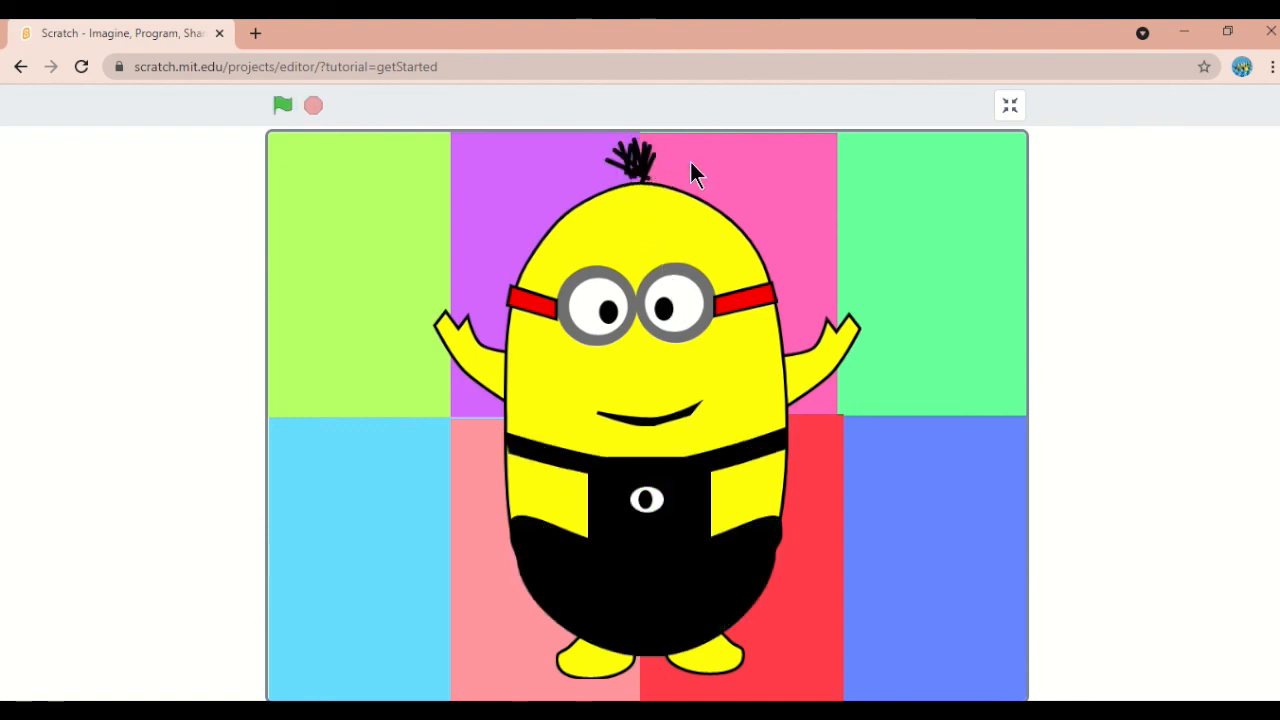
left_click(647, 161)
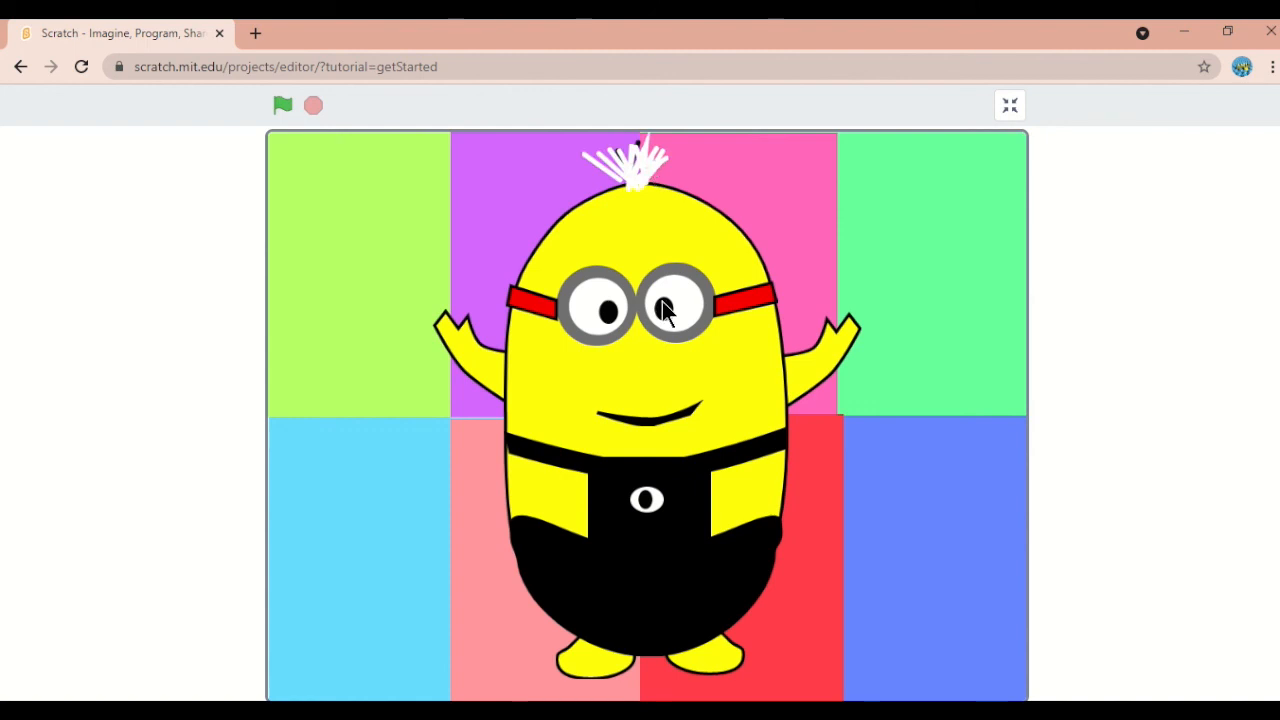
left_click(818, 350)
left_click(727, 659)
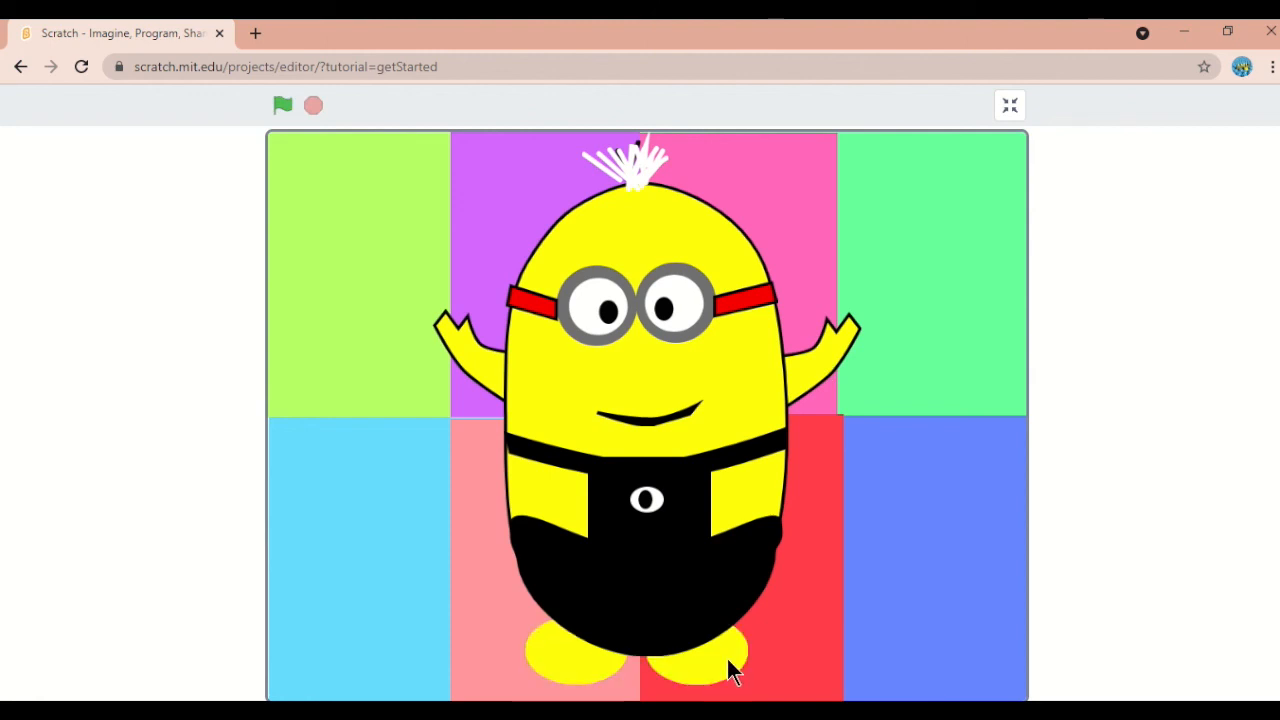
left_click(696, 577)
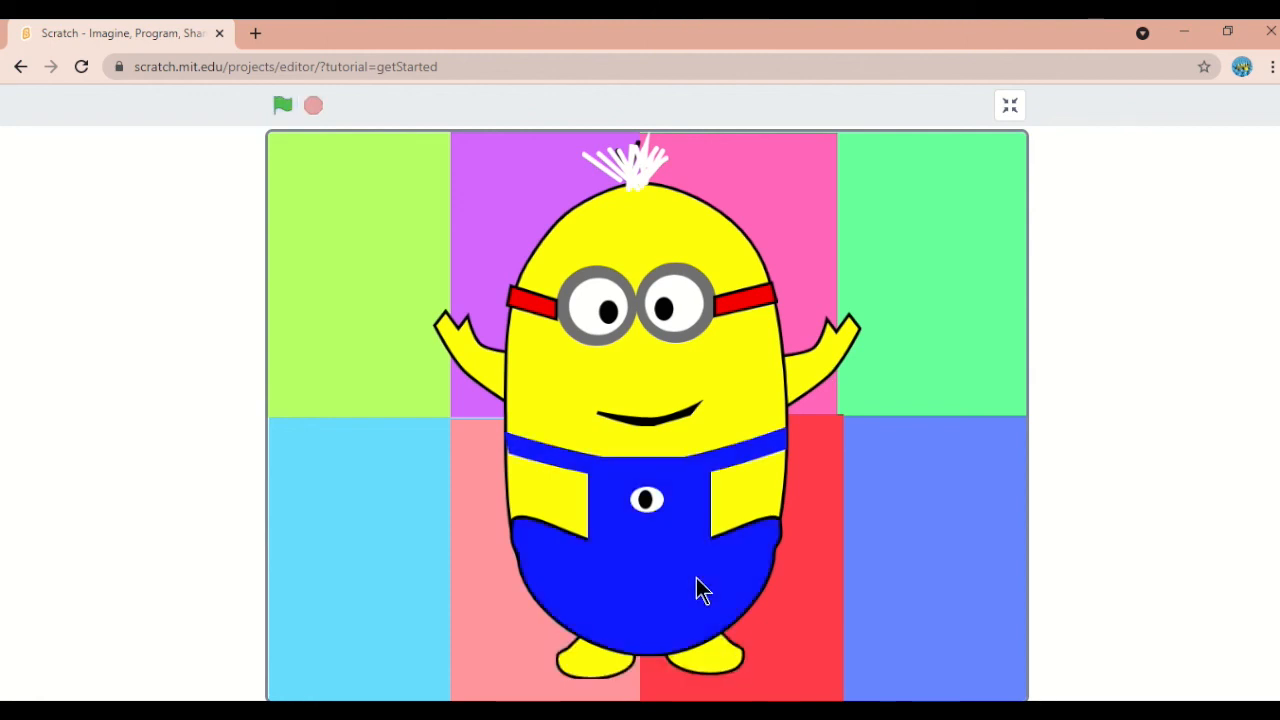
Cycle the Minion's mouth through its costumes, and exit full screen to restart the project
left_click(665, 415)
left_click(657, 403)
left_click(665, 399)
left_click(675, 416)
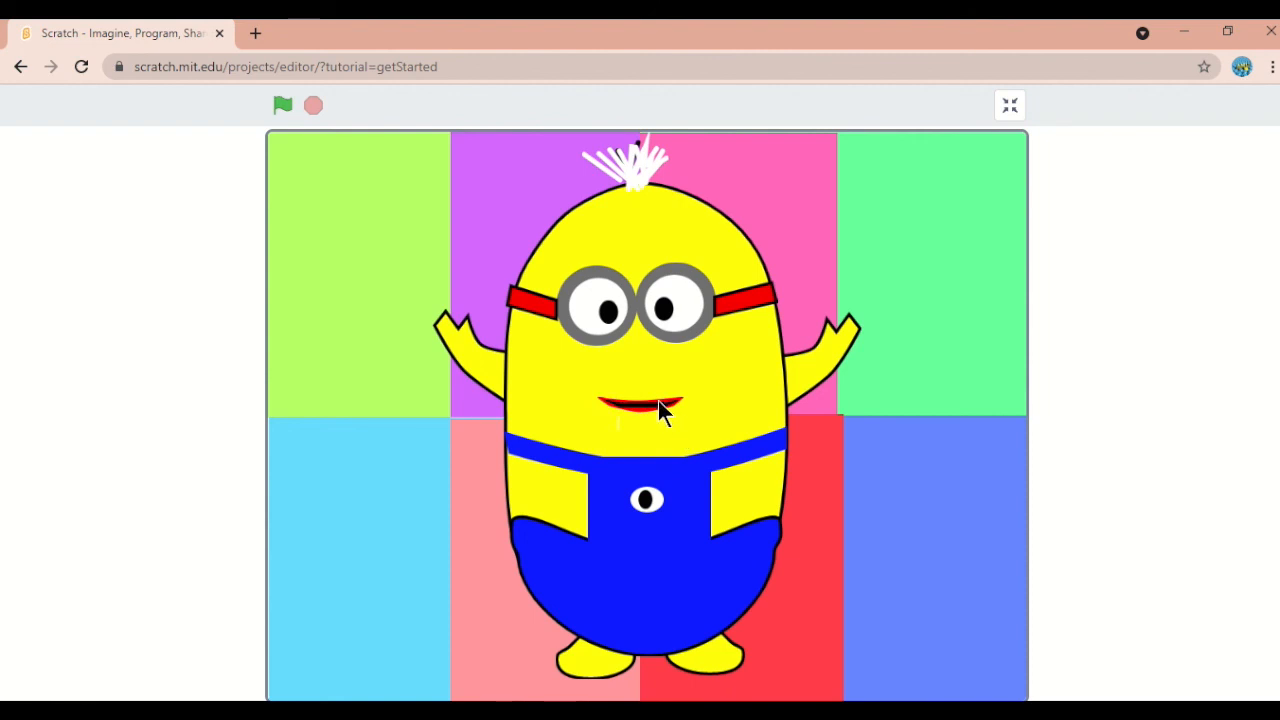
left_click(645, 407)
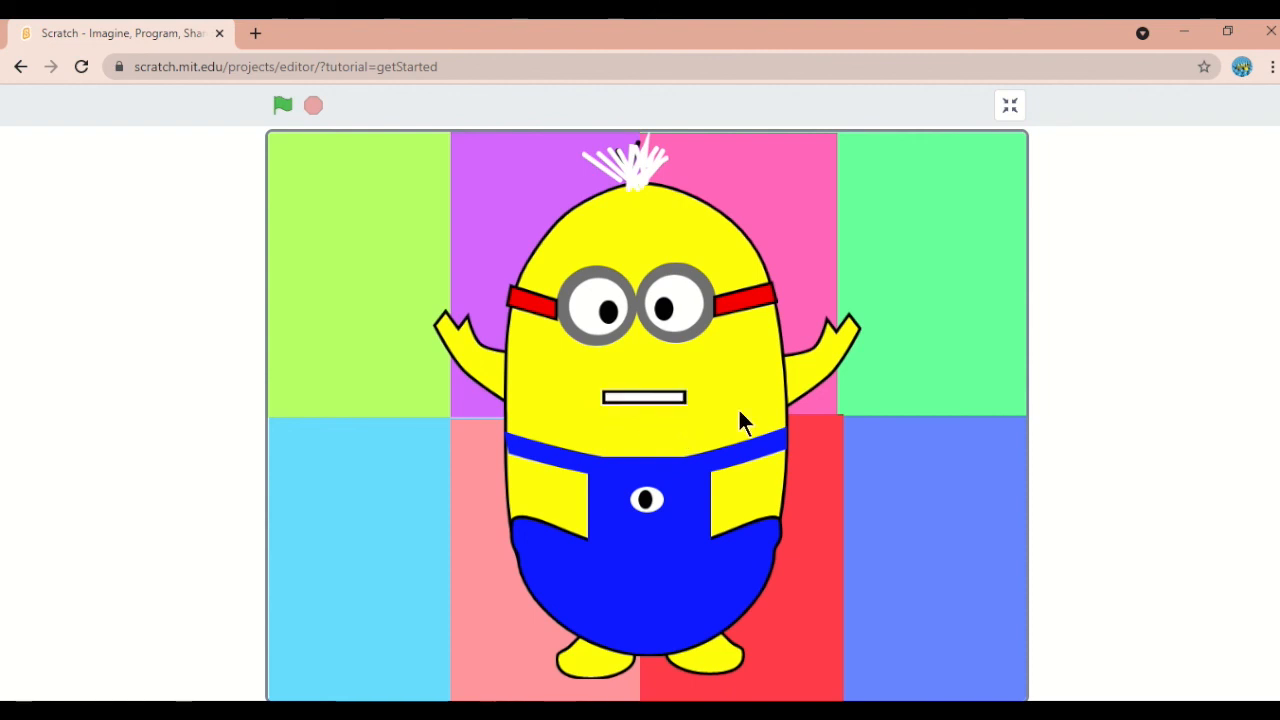
left_click(1010, 110)
left_click(847, 157)
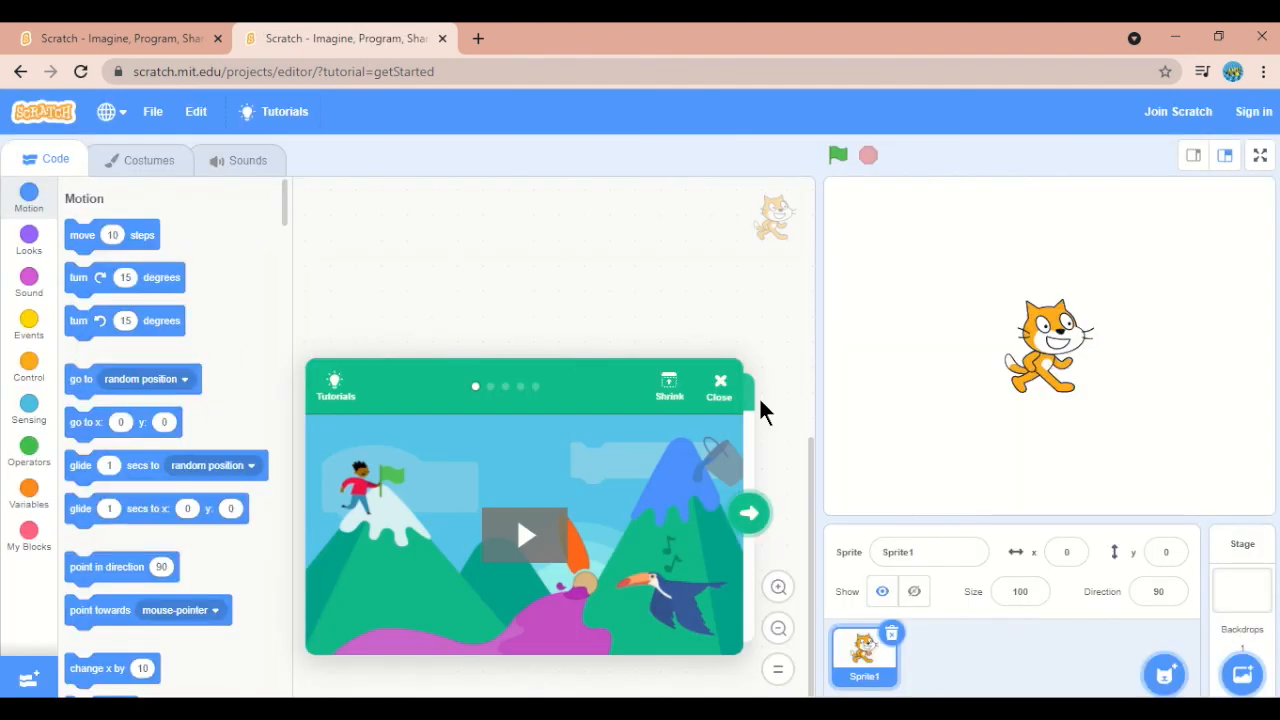
Dismiss the tutorial in the new project and replace the default cat with the Dani sprite from the People category
left_click(720, 388)
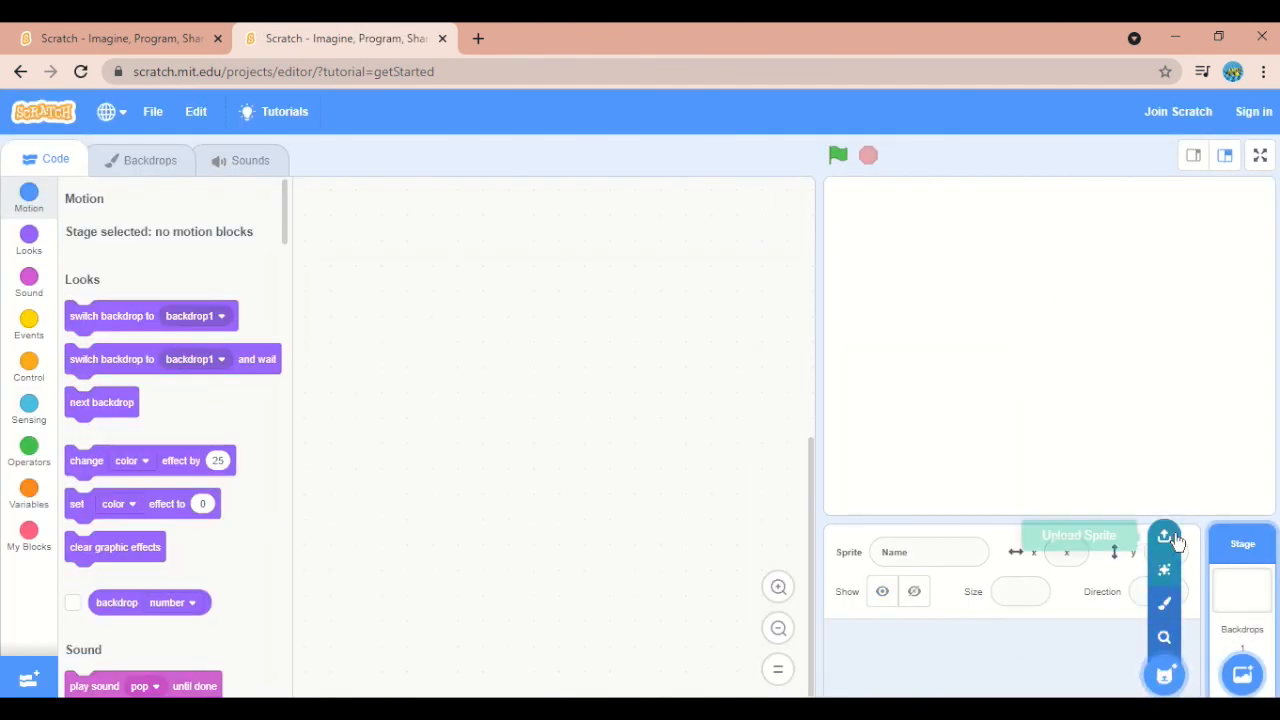
left_click(1168, 676)
left_click(295, 178)
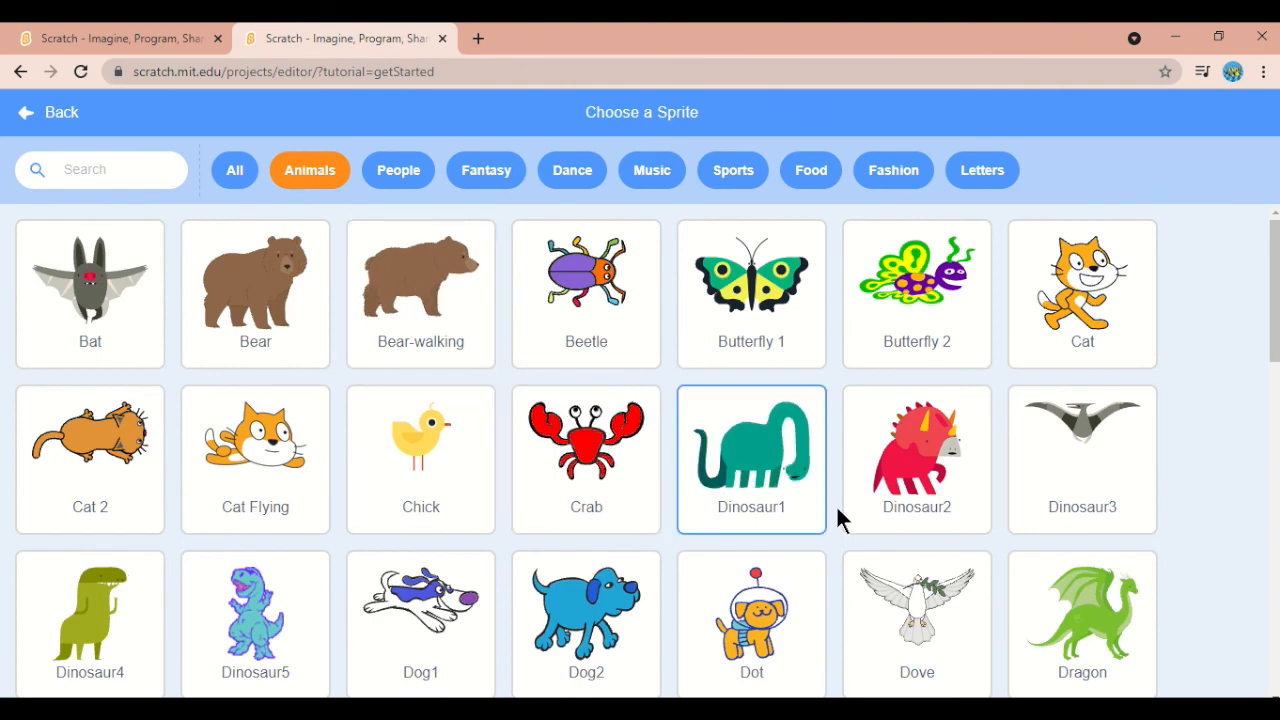
left_click(402, 172)
left_click(913, 690)
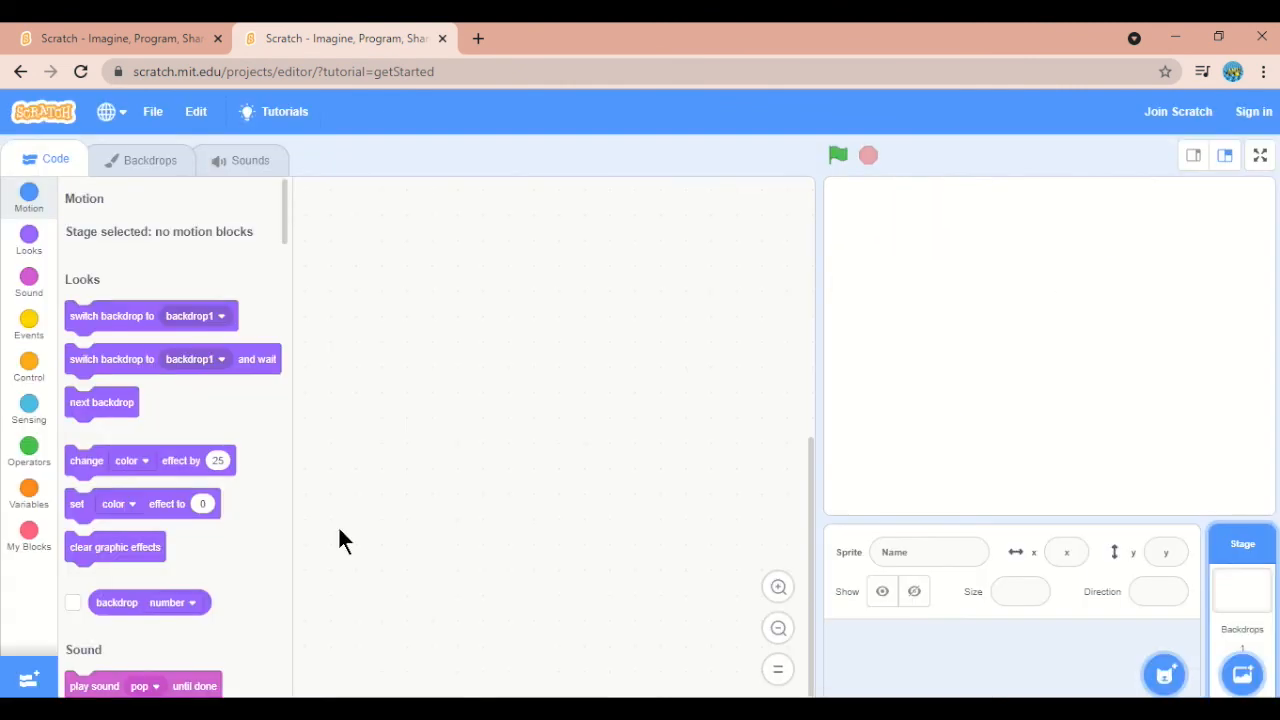
Review the Dani sprite's costumes Dani-a, Dani-b and Dani-c, leaving Dani-a selected
left_click(152, 163)
left_click(48, 314)
left_click(55, 383)
left_click(65, 232)
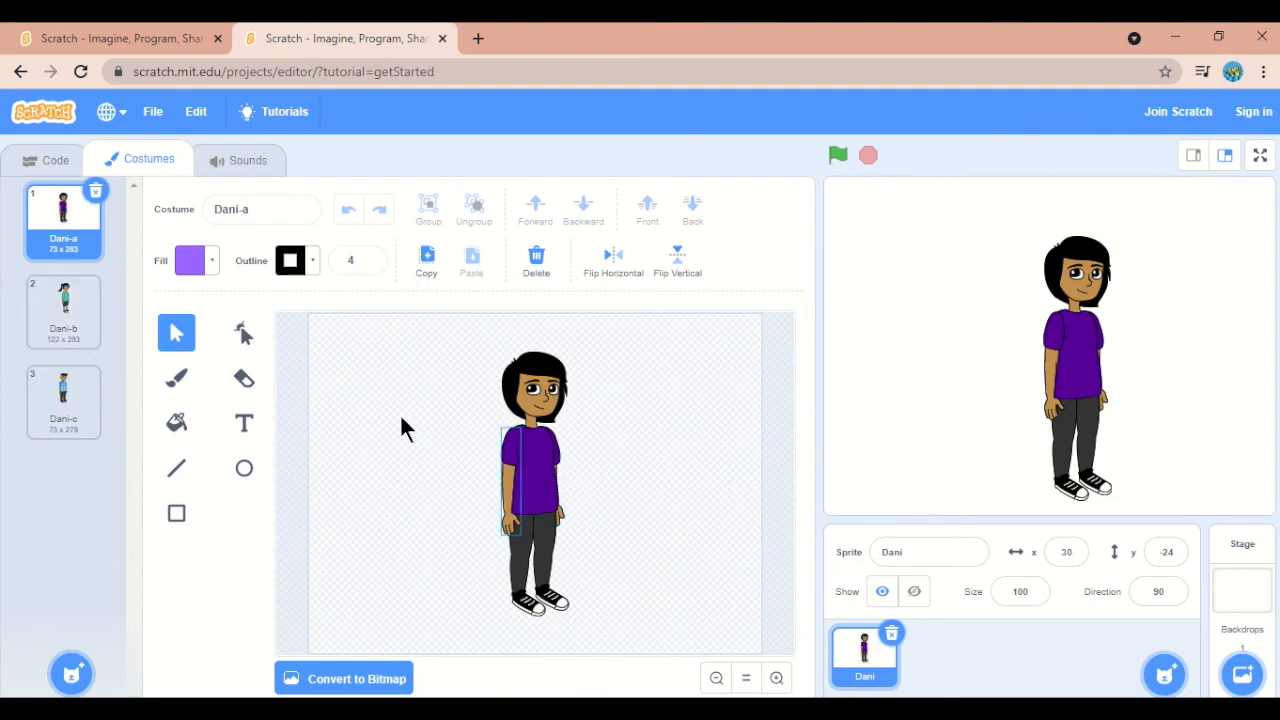
left_click(52, 162)
left_click(118, 163)
left_click(55, 162)
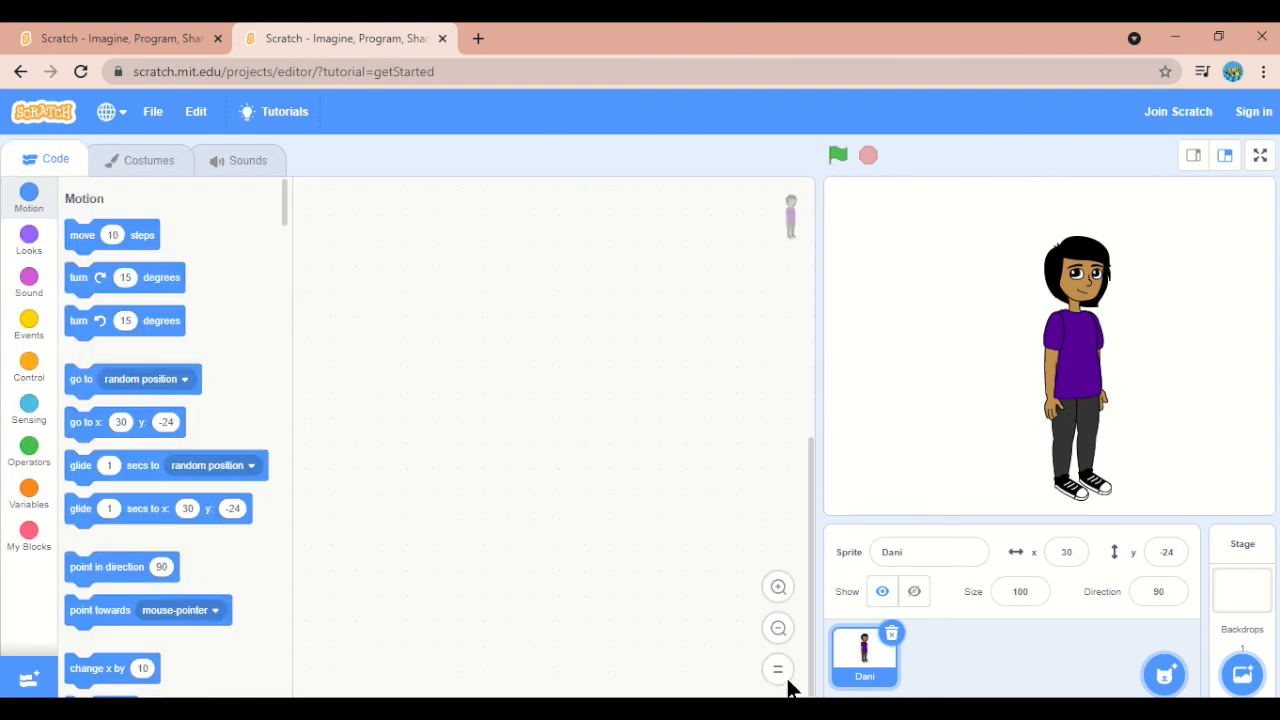
Add the Hat1 and Sunglasses1 sprites from the Fashion category of the sprite library
left_click(1165, 674)
left_click(893, 172)
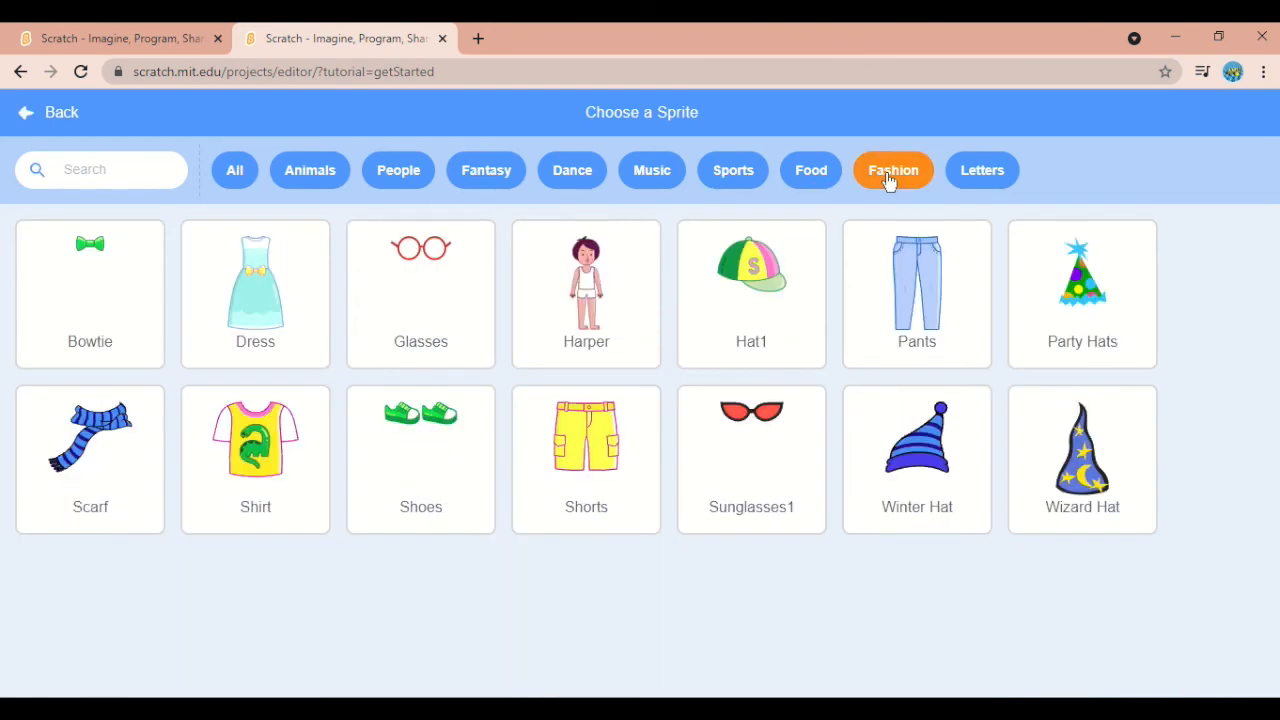
left_click(765, 266)
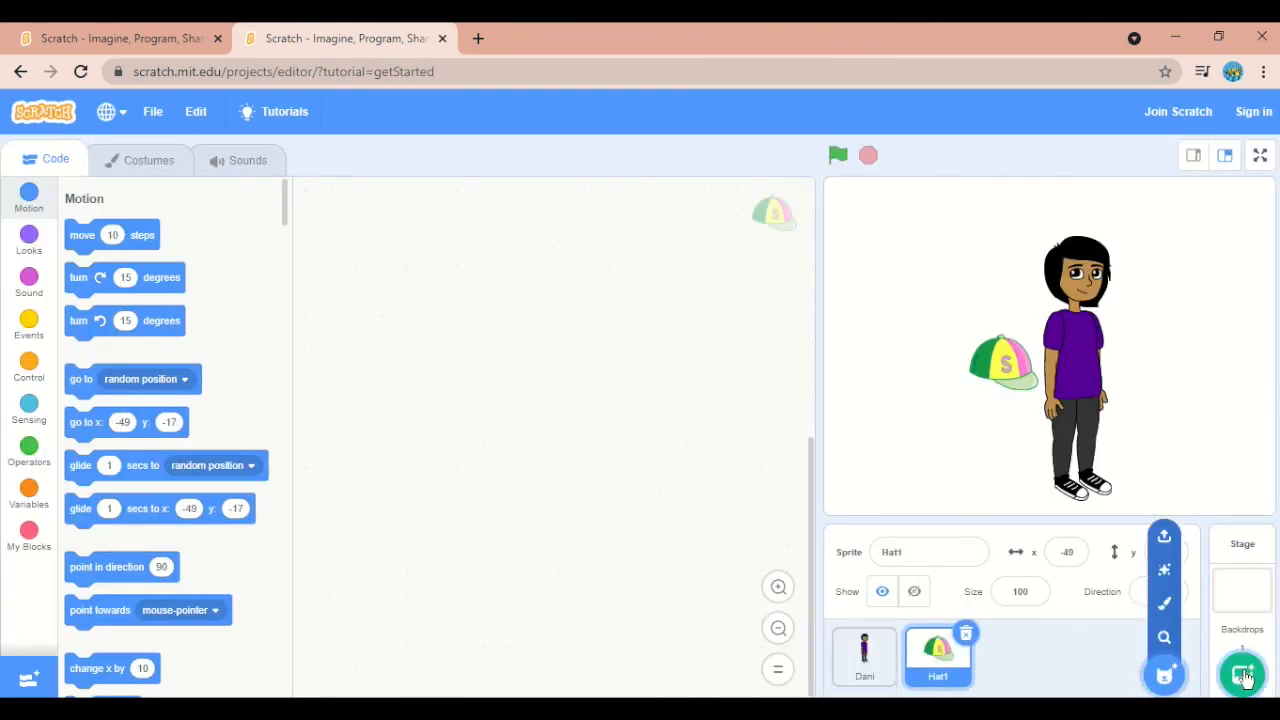
left_click(1165, 674)
left_click(891, 178)
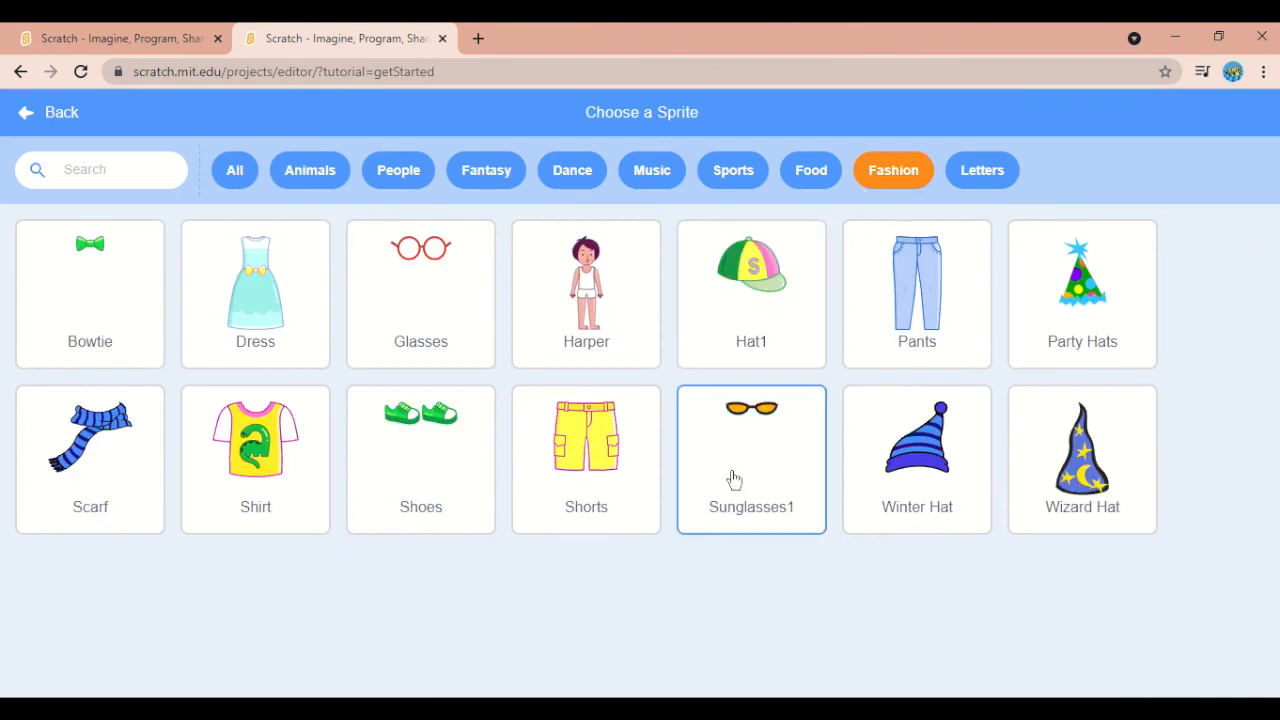
left_click(731, 478)
Add the Shoes sprite from the Fashion category
left_click(1163, 676)
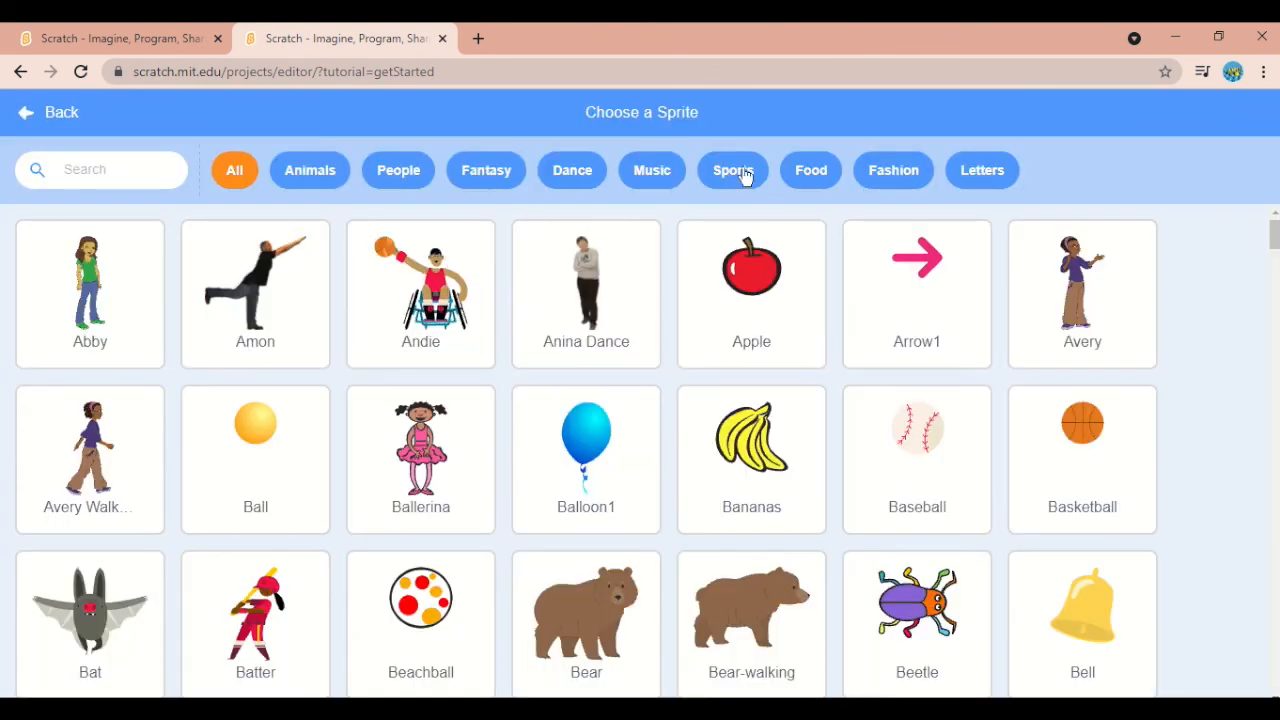
left_click(885, 178)
left_click(400, 440)
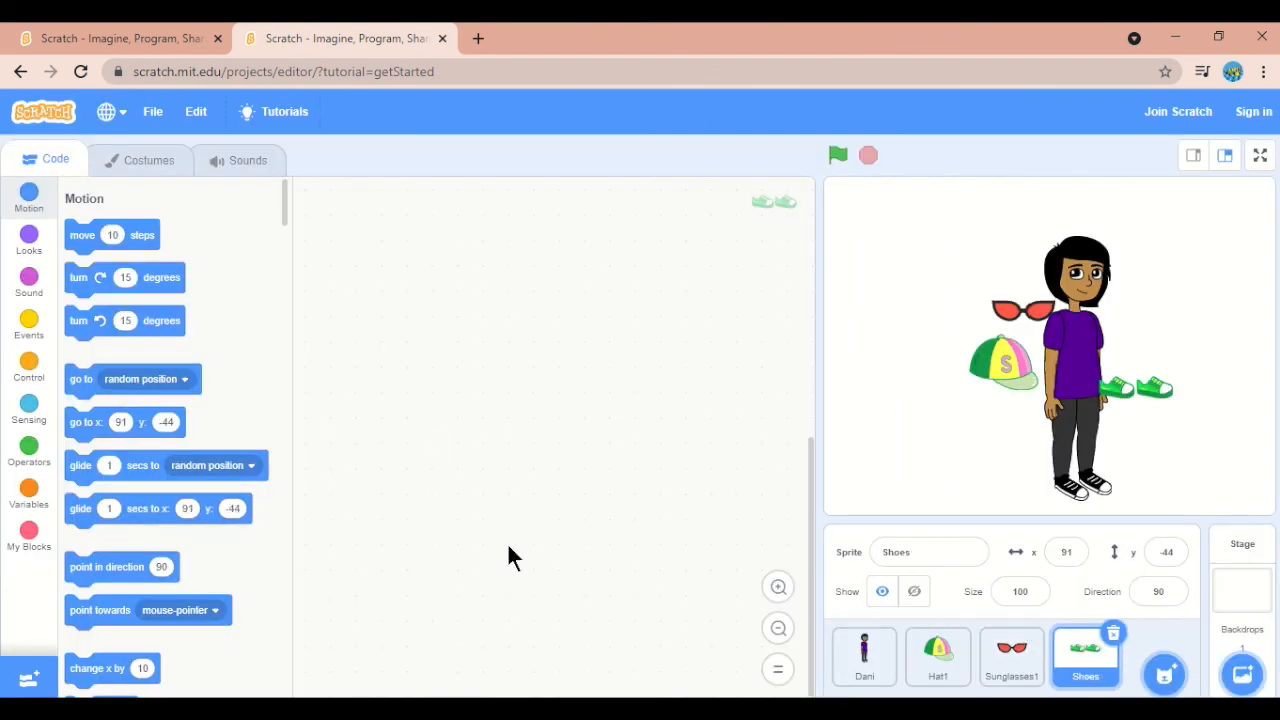
Dress Dani by placing the hat on the head, the sunglasses over the eyes and the shoes on the feet
mouse_move(1160, 674)
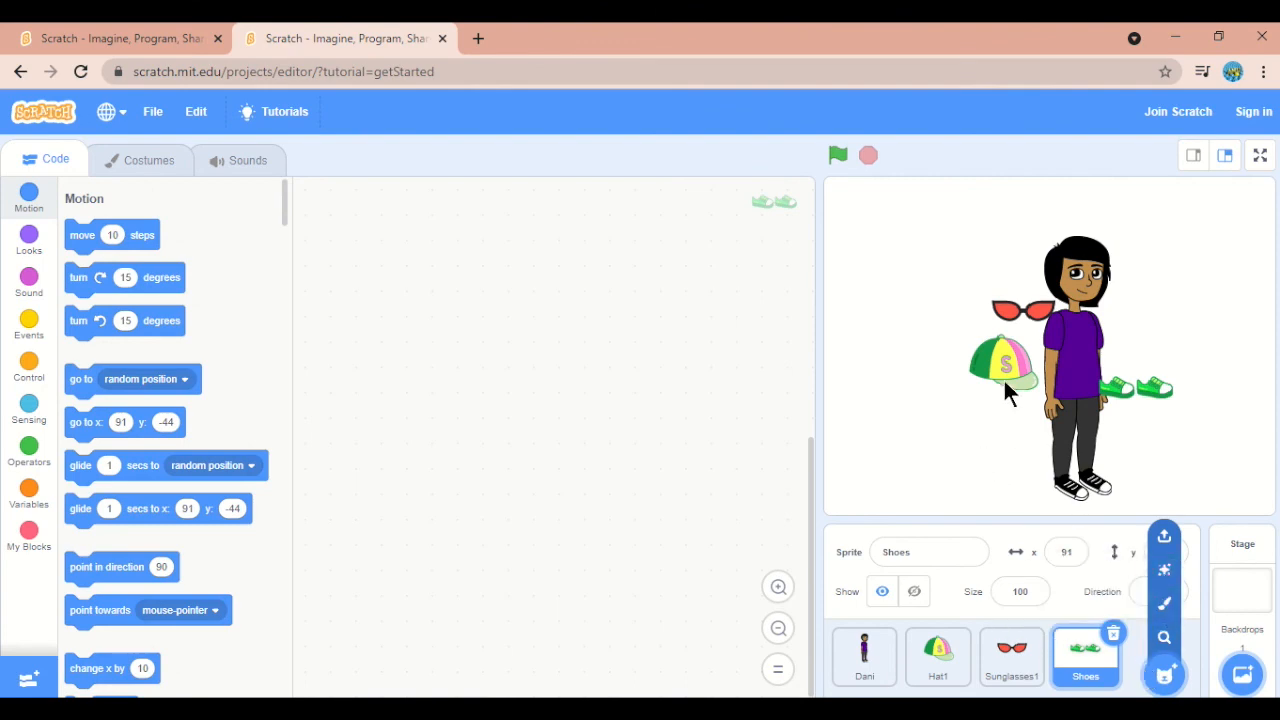
left_click_drag(1003, 377, 1081, 247)
left_click_drag(1014, 312, 1078, 277)
left_click_drag(1117, 380, 1060, 477)
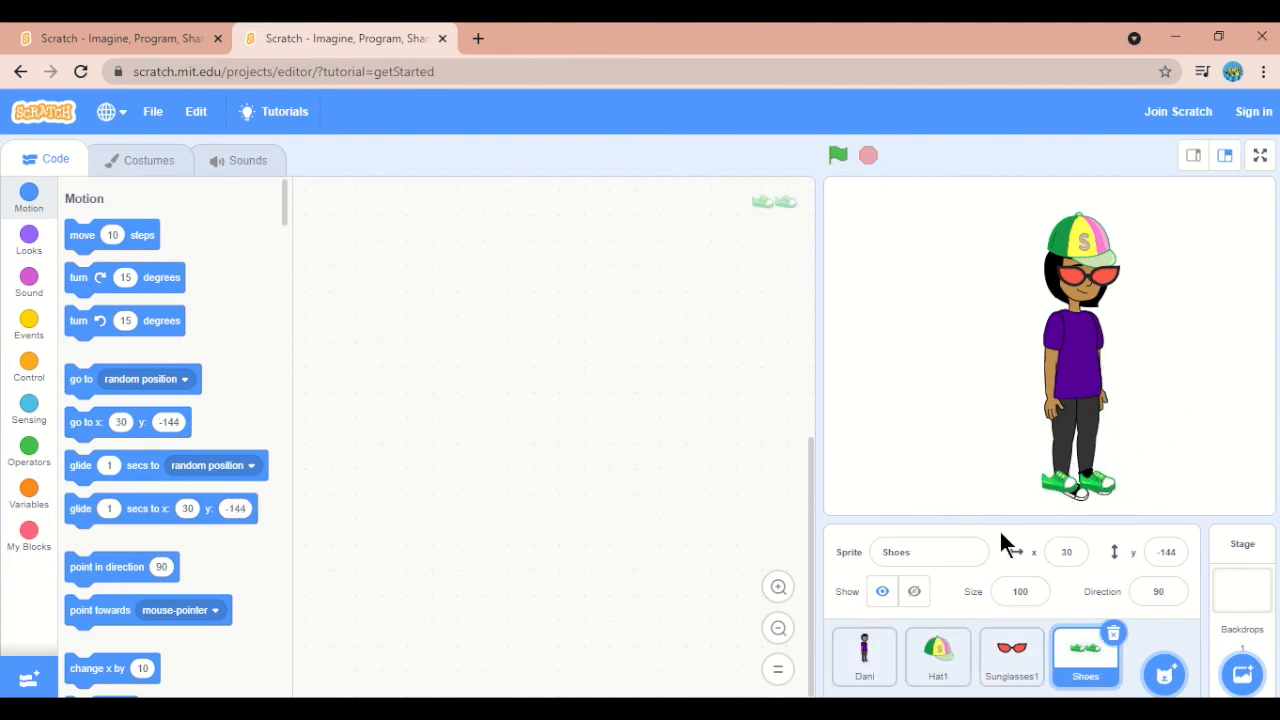
Build a when this sprite clicked script with a next costume block for the Hat1 sprite
left_click(958, 675)
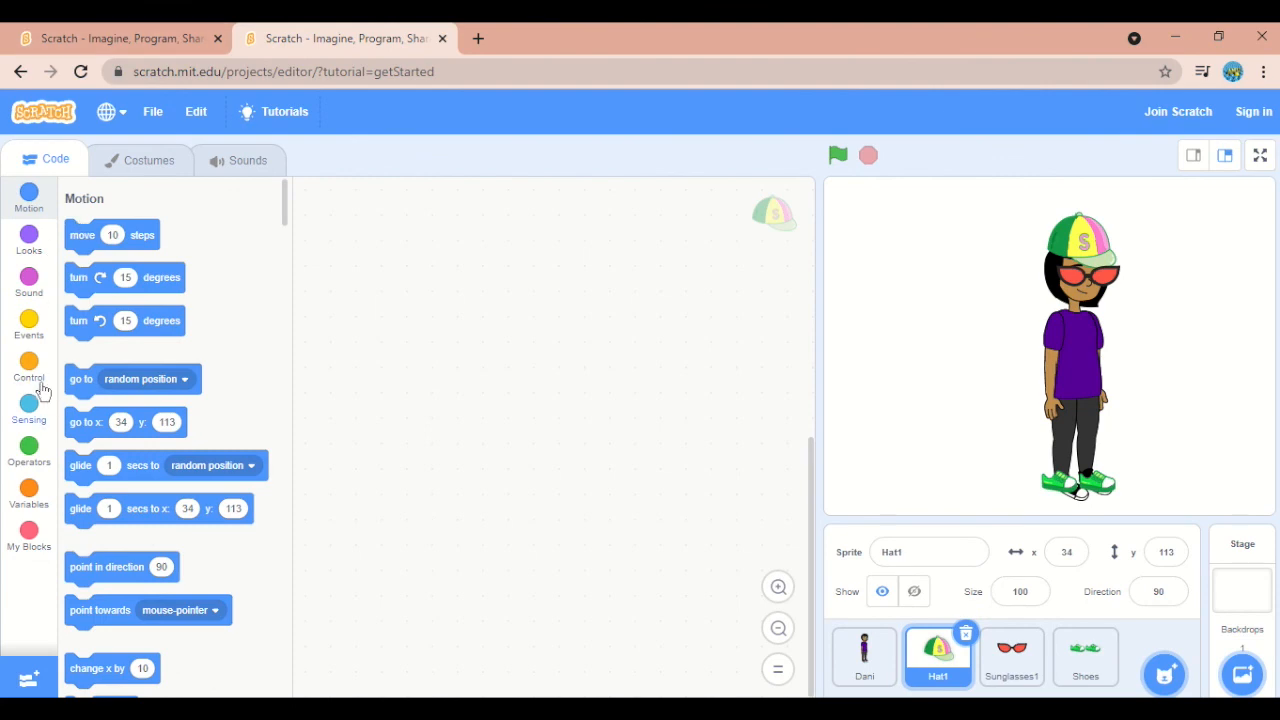
left_click(24, 352)
left_click(28, 326)
left_click_drag(114, 349, 417, 346)
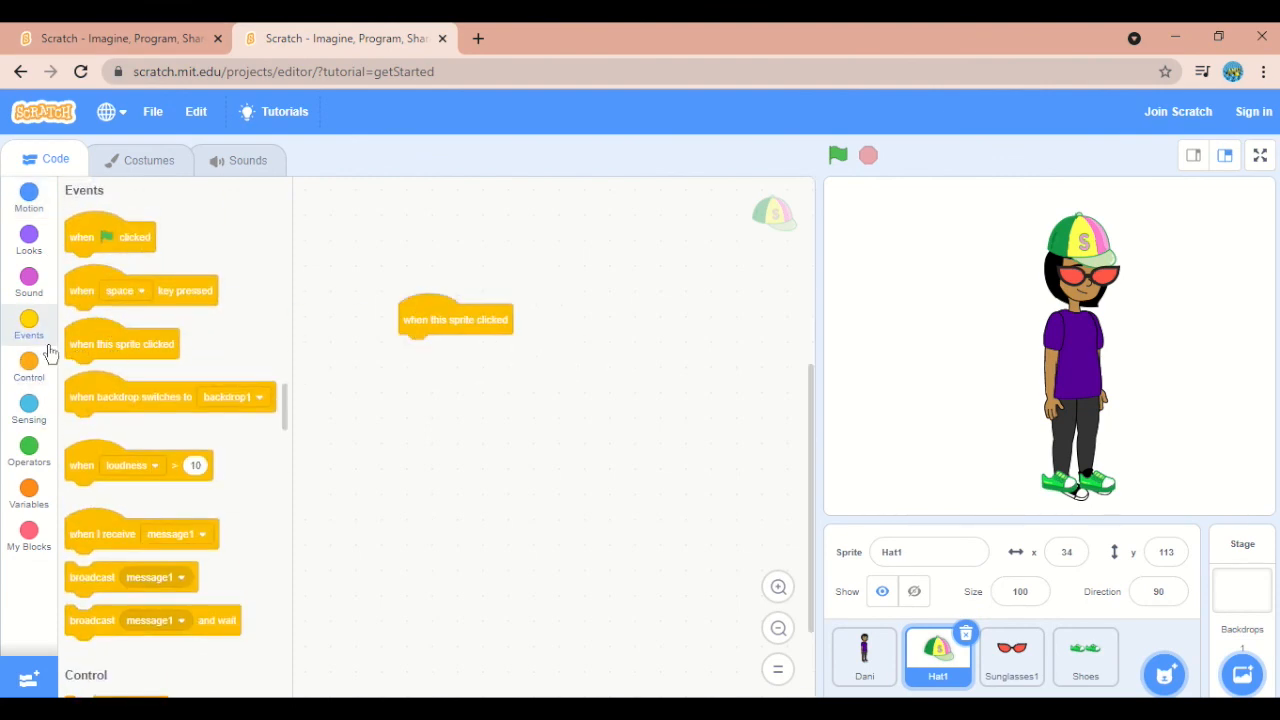
left_click(779, 587)
left_click(779, 587)
left_click(779, 587)
left_click_drag(560, 271, 569, 412)
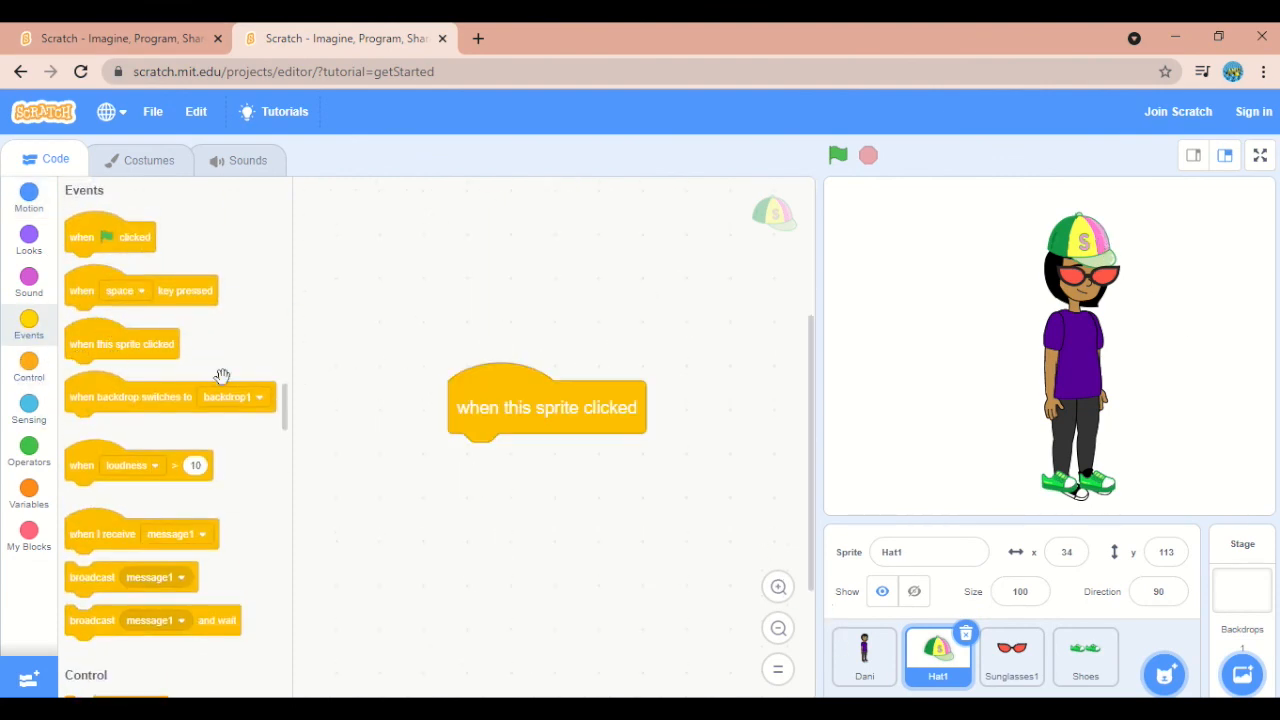
left_click(24, 252)
left_click_drag(90, 458, 480, 468)
Test the Hat1 script by cycling the hat through its costumes on the stage
left_click(1088, 248)
left_click(1088, 250)
left_click(1088, 250)
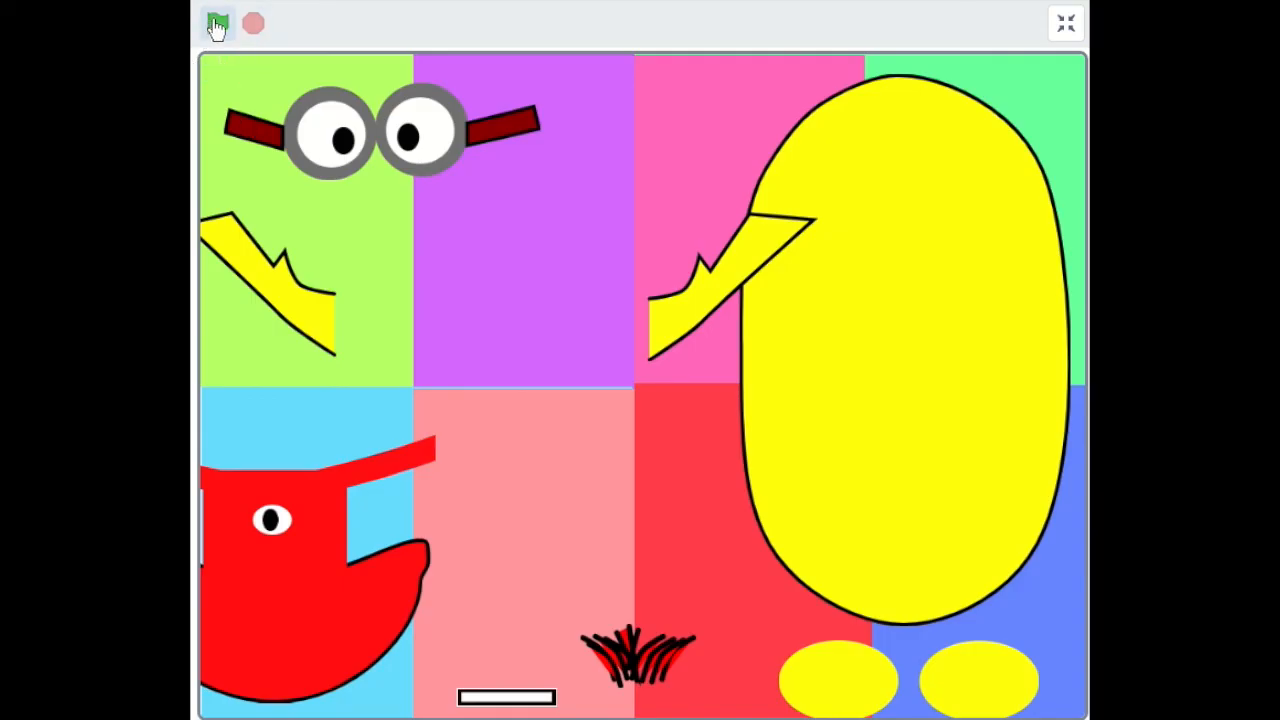
Run the full-screen Minion project to reassemble its parts, and test the costume changes of the overalls, goggles and mouth
left_click(217, 24)
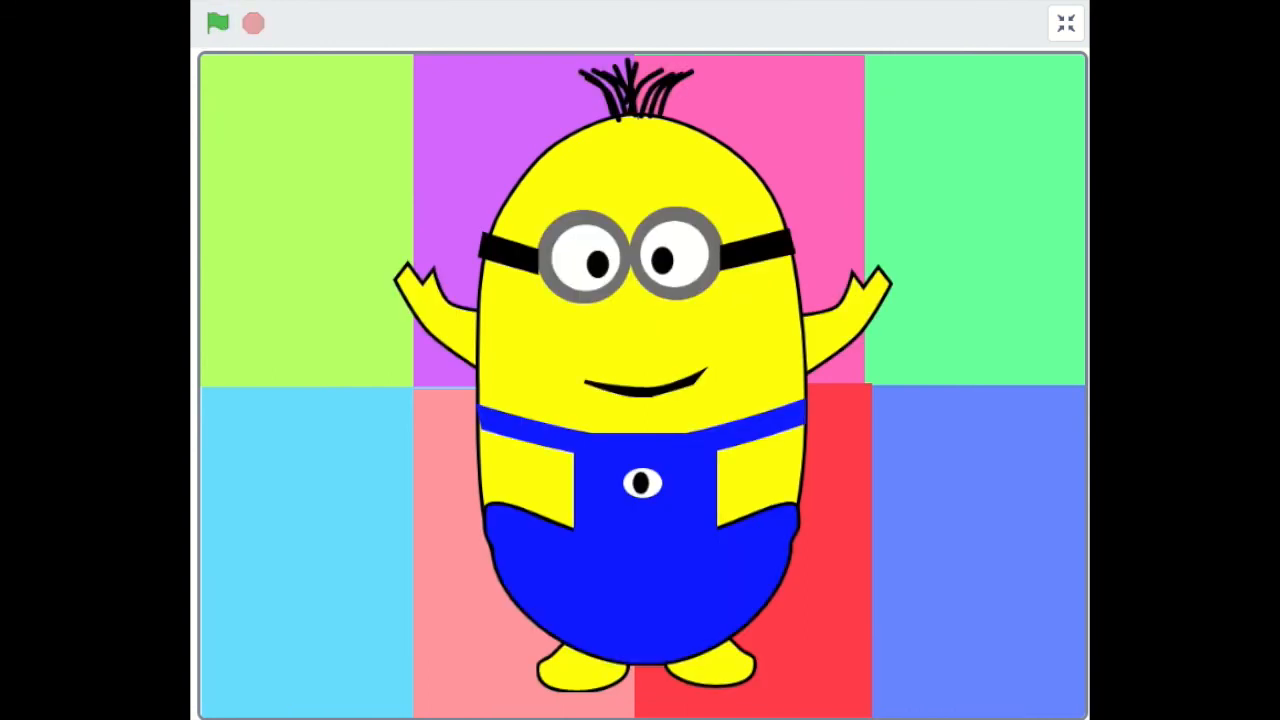
left_click(634, 574)
left_click(707, 525)
left_click(709, 531)
left_click(779, 255)
left_click(636, 374)
Test the costume changes of the Minion's arms, hair and feet in full screen
left_click(845, 335)
left_click(643, 100)
left_click(636, 87)
left_click(560, 685)
left_click(560, 690)
Cycle the overalls through their costumes again and recheck the goggles and mouth
left_click(663, 591)
left_click(663, 591)
left_click(665, 592)
left_click(668, 594)
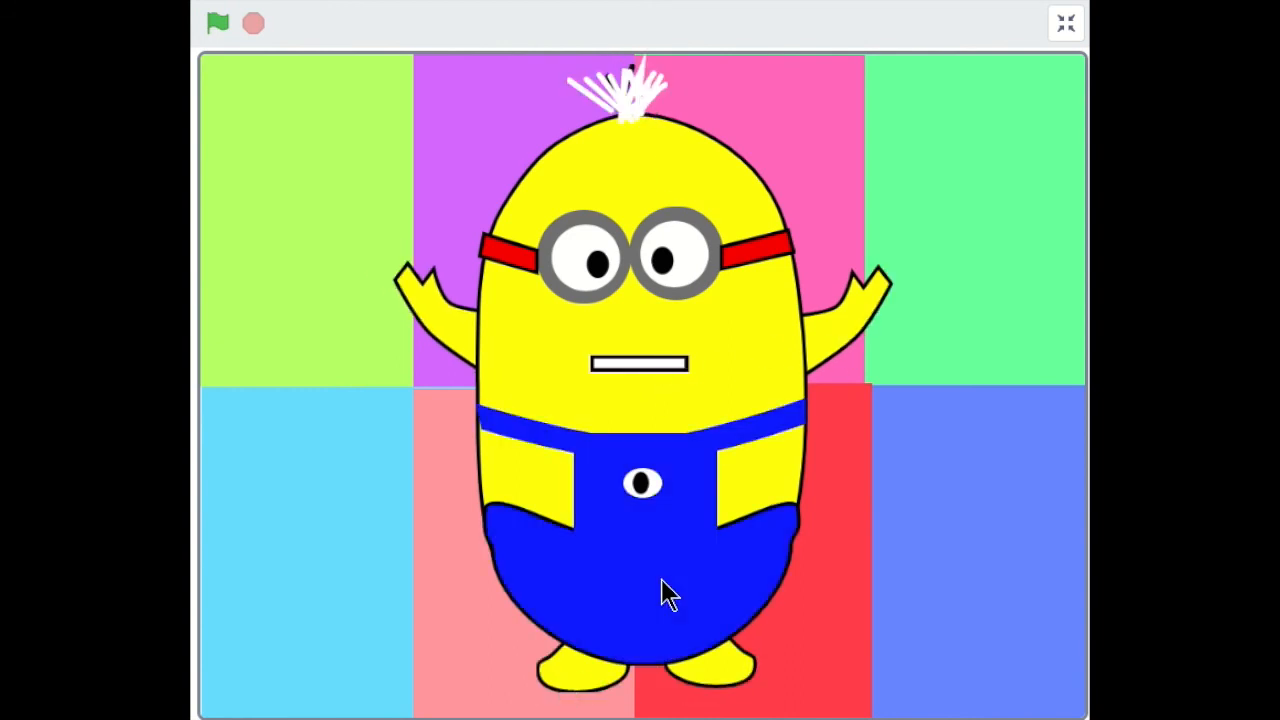
left_click(749, 263)
left_click(651, 378)
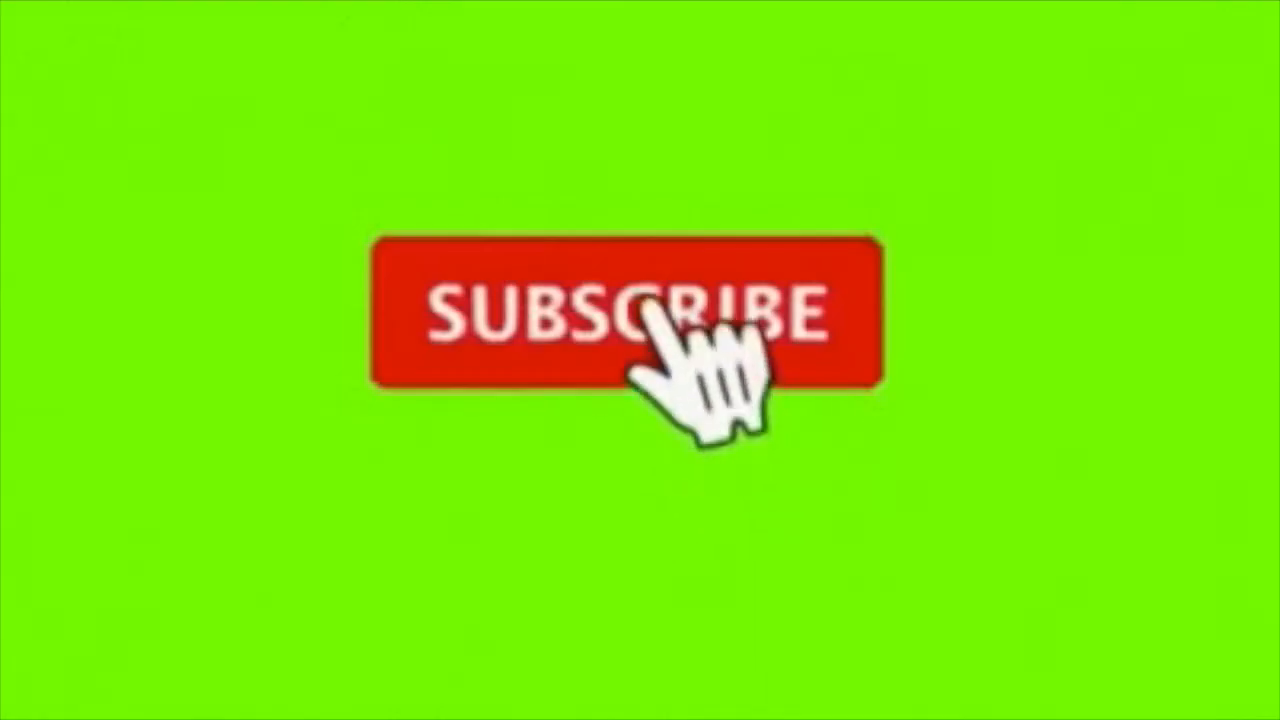